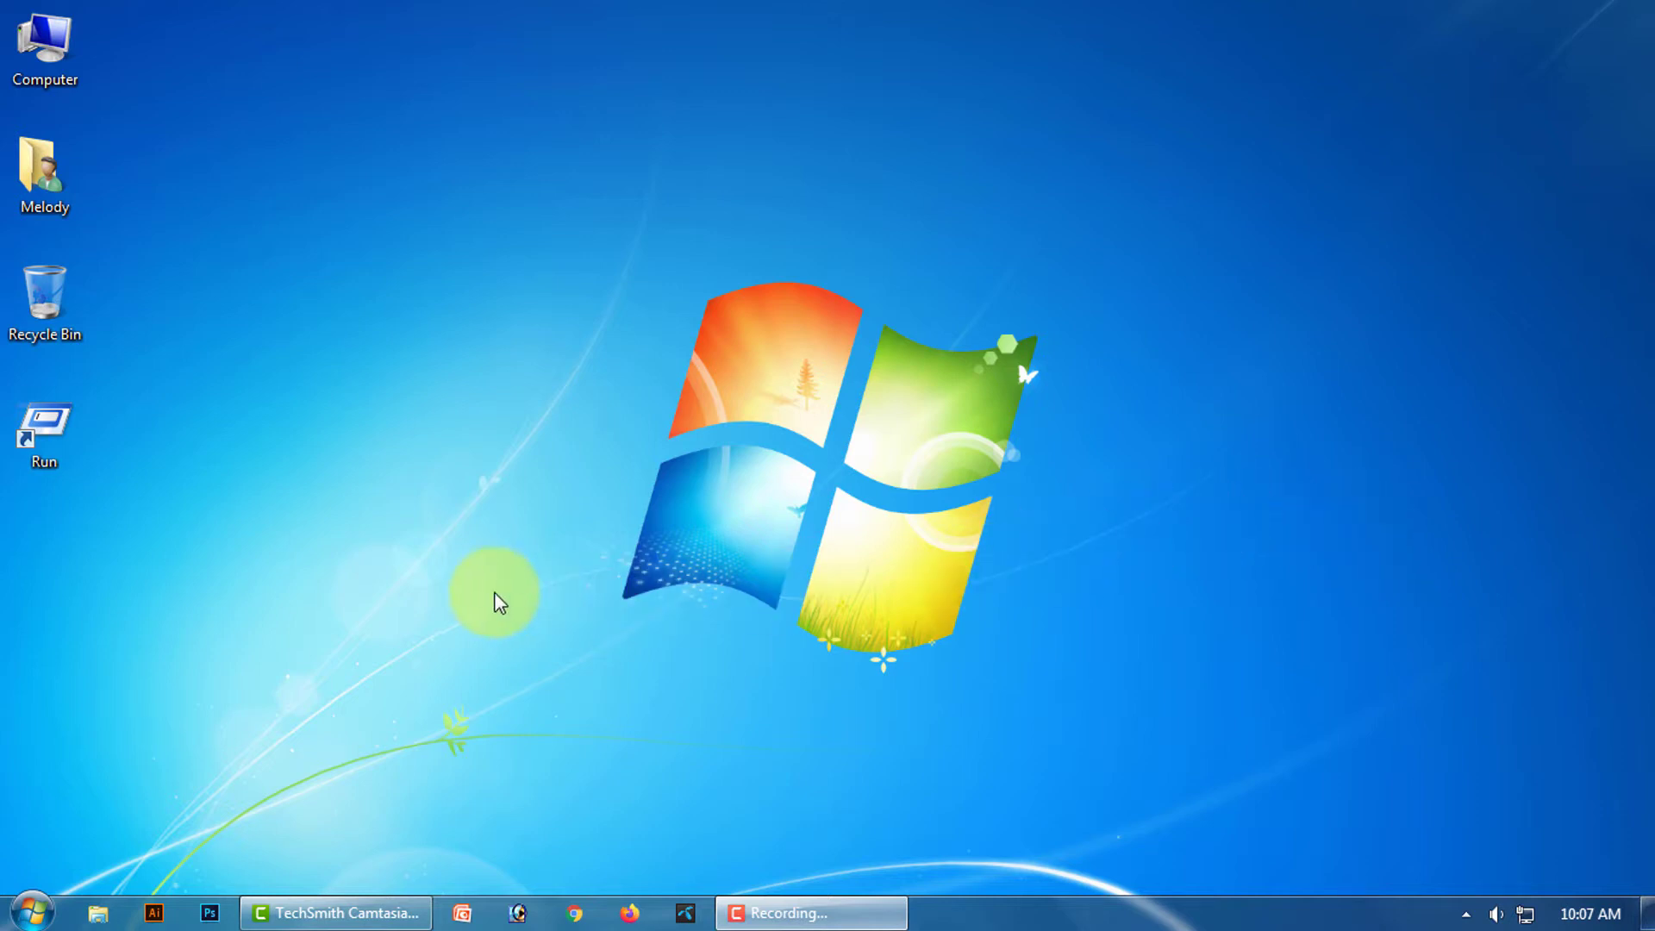
Create a new Microsoft Office Excel Worksheet on the desktop.
right_click(394, 554)
mouse_move(500, 448)
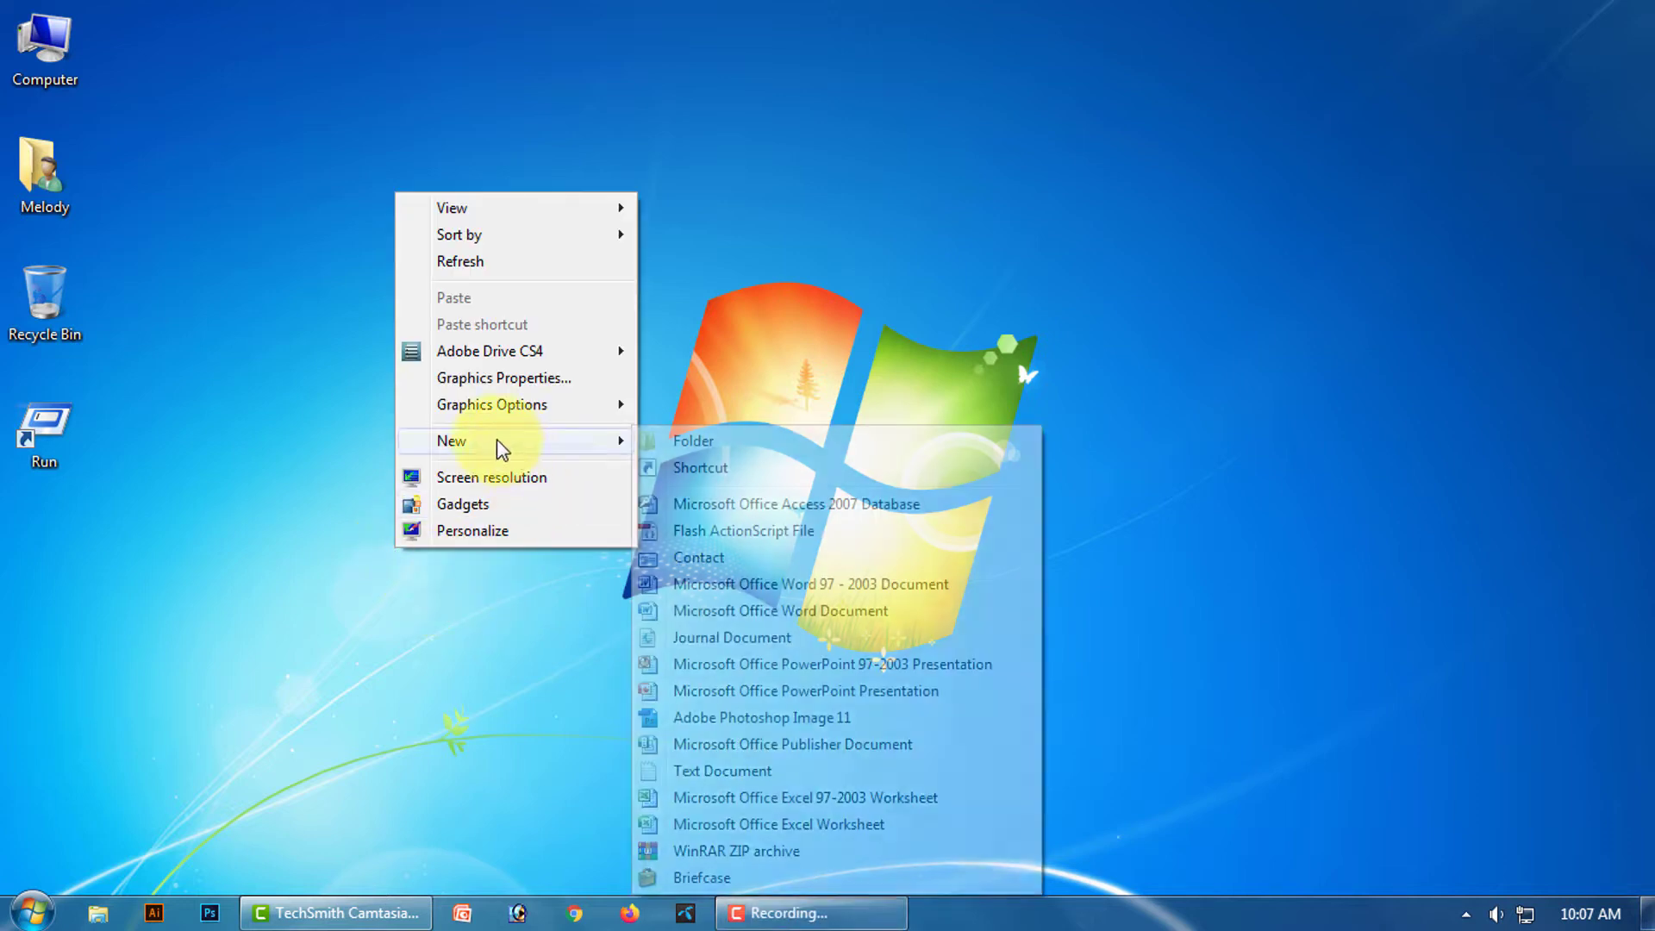
left_click(806, 825)
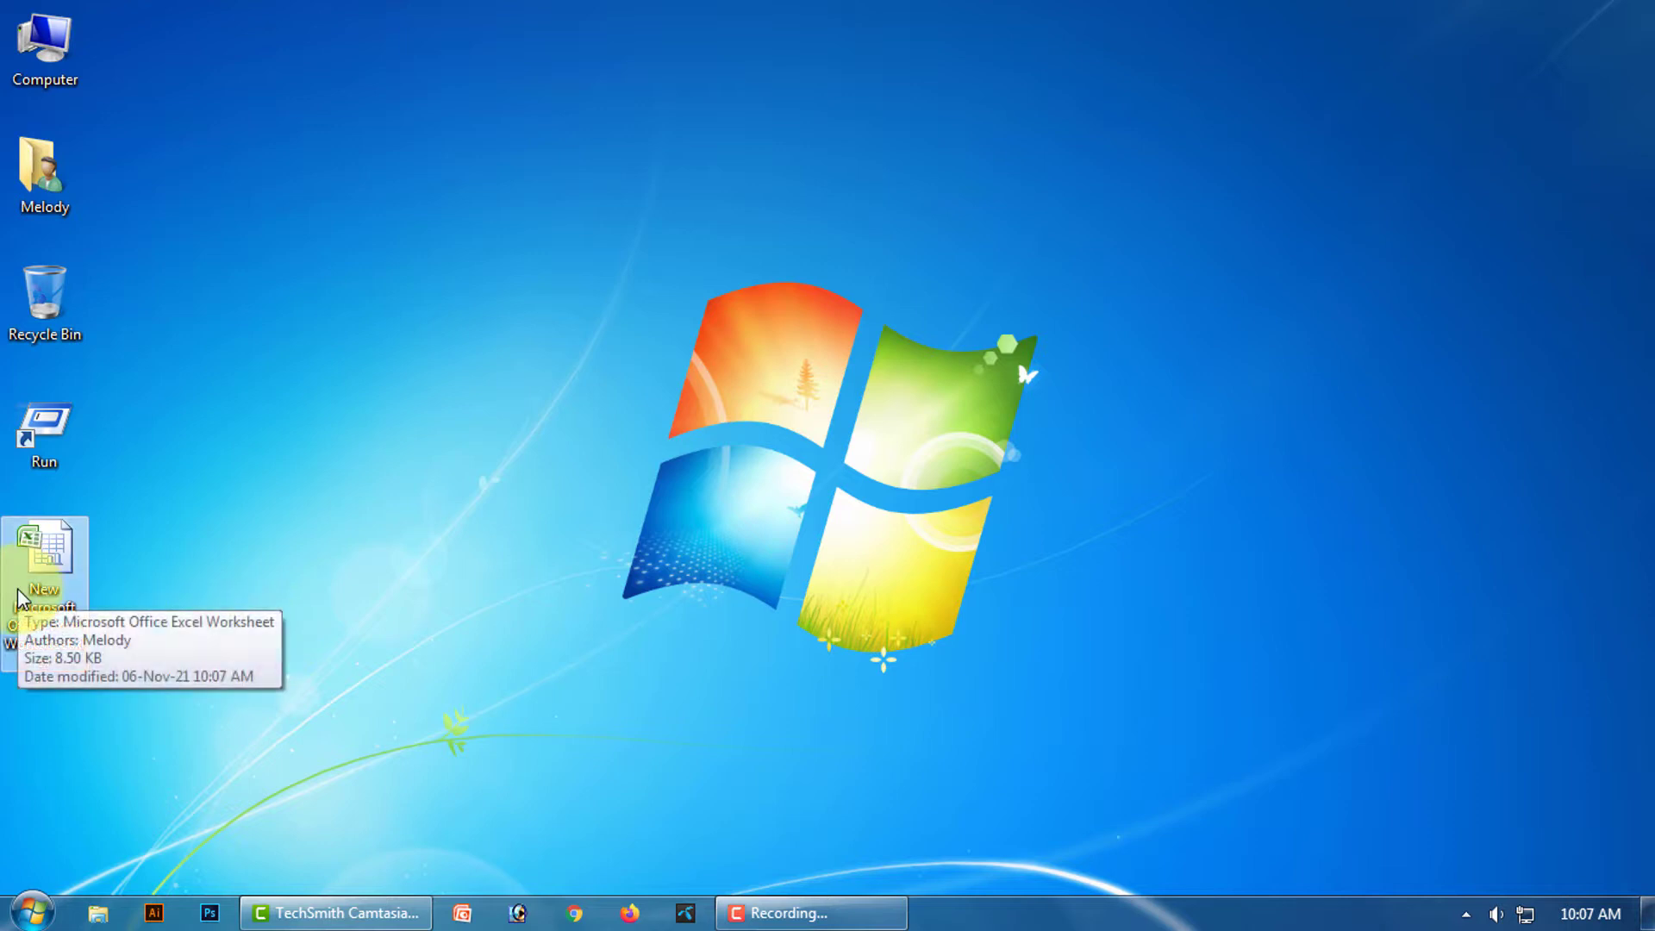
left_click(57, 562)
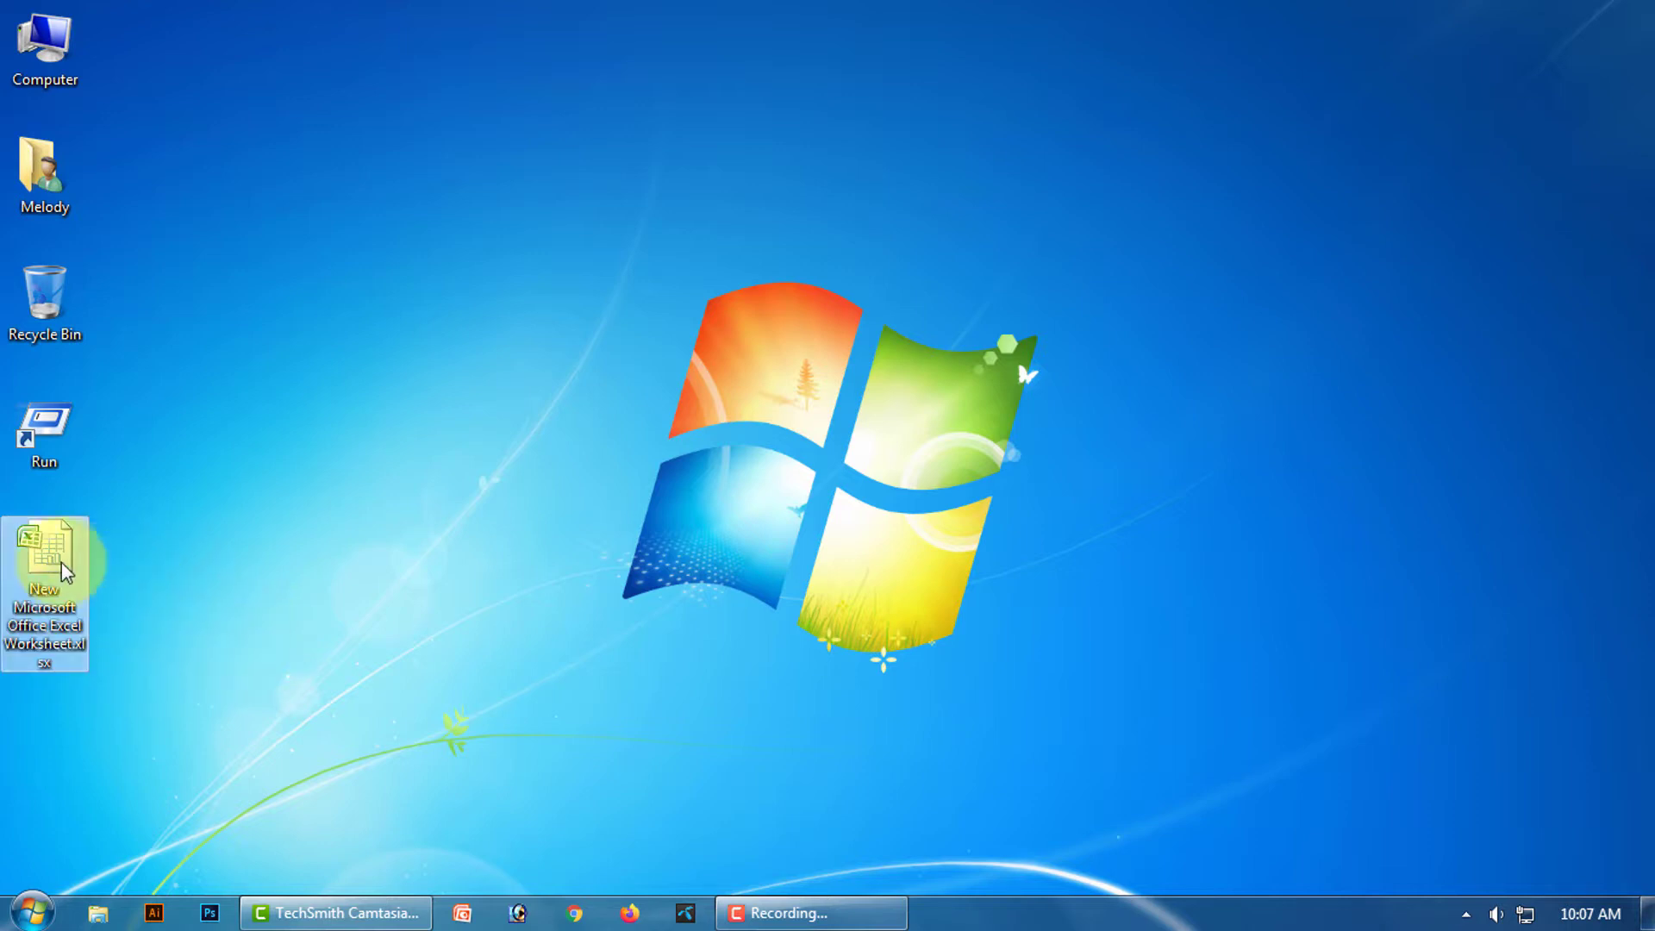
Rename the new workbook file to Font Group.xlsx.
right_click(48, 590)
left_click(123, 841)
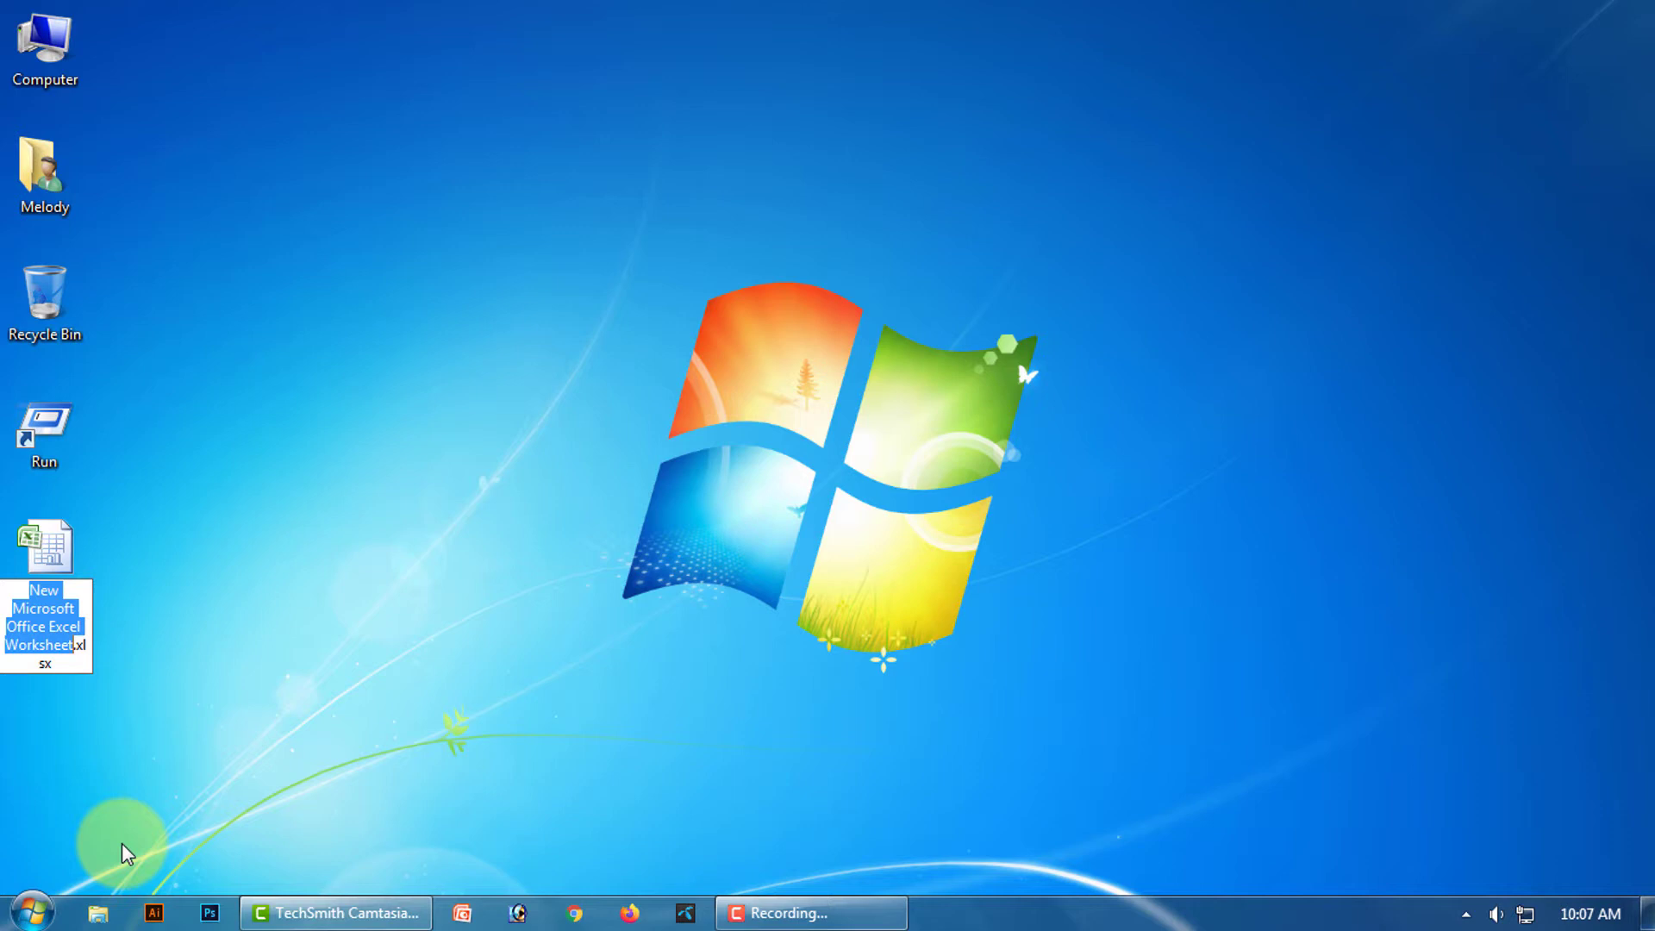
type("Fon")
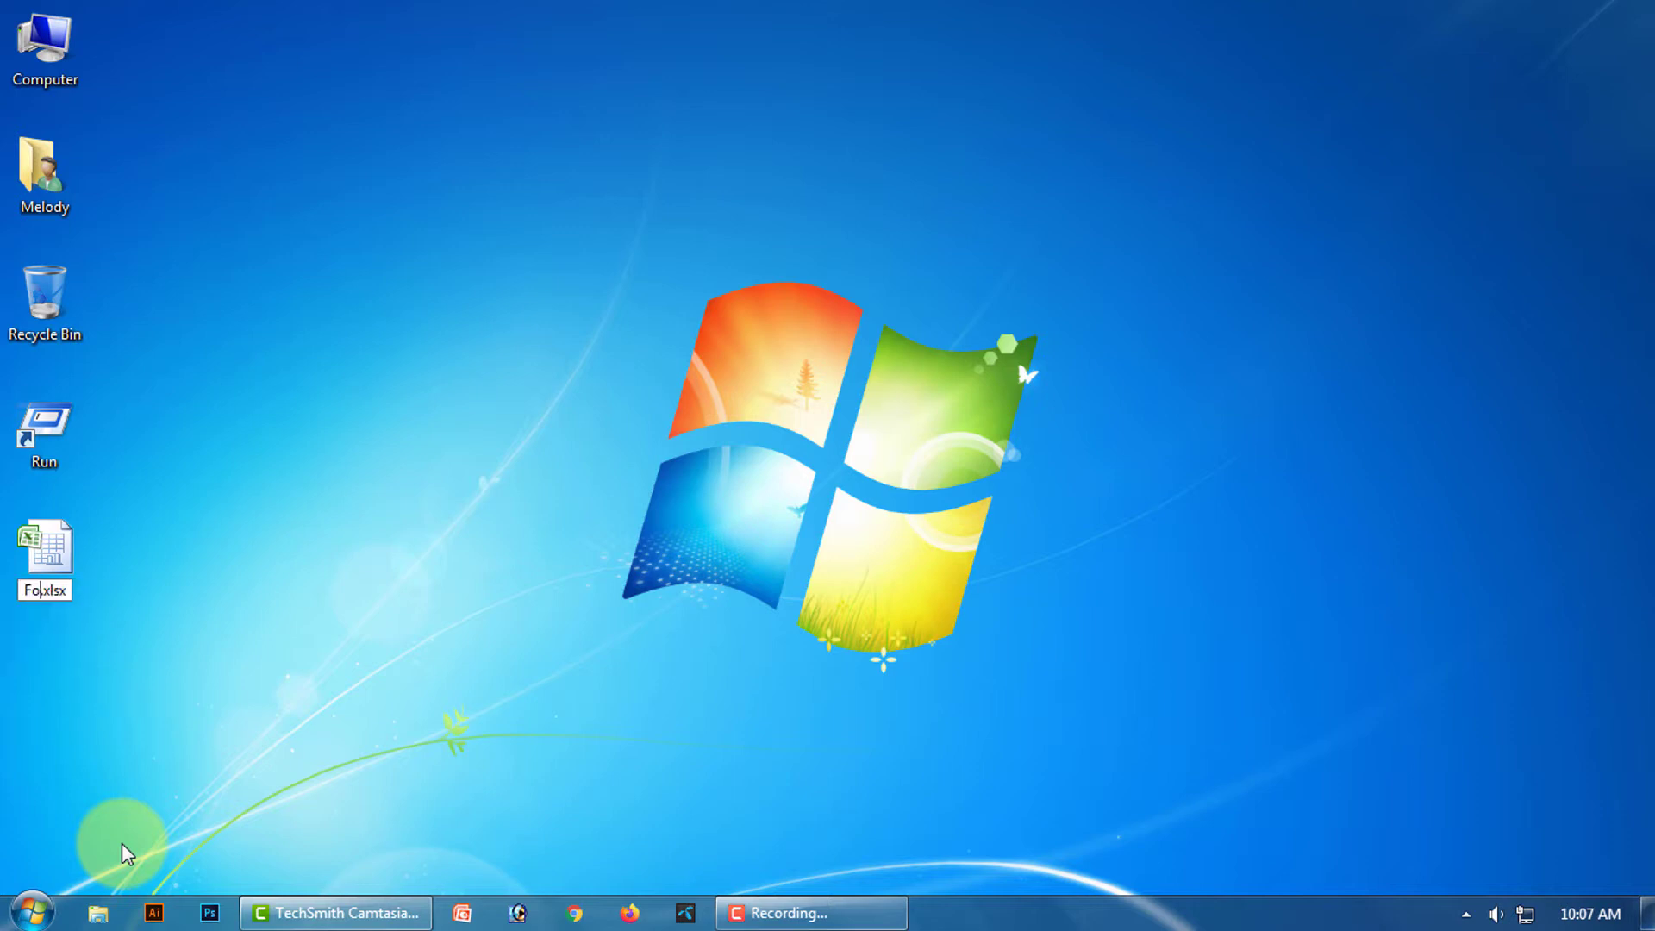
type("t Group")
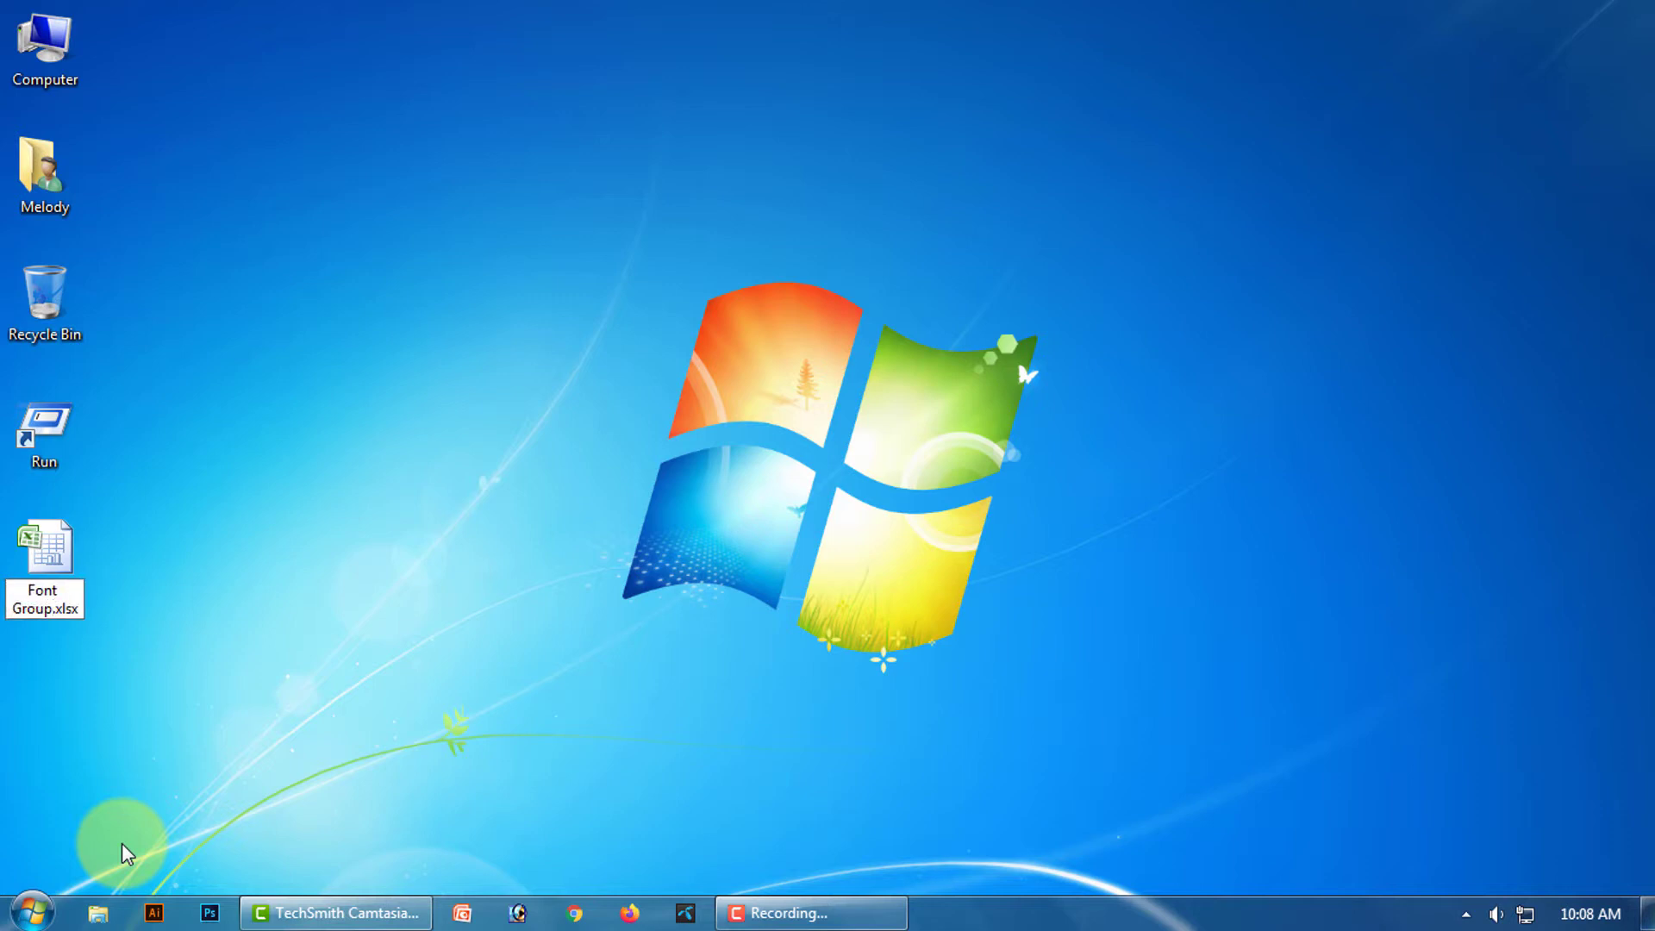
key("Return")
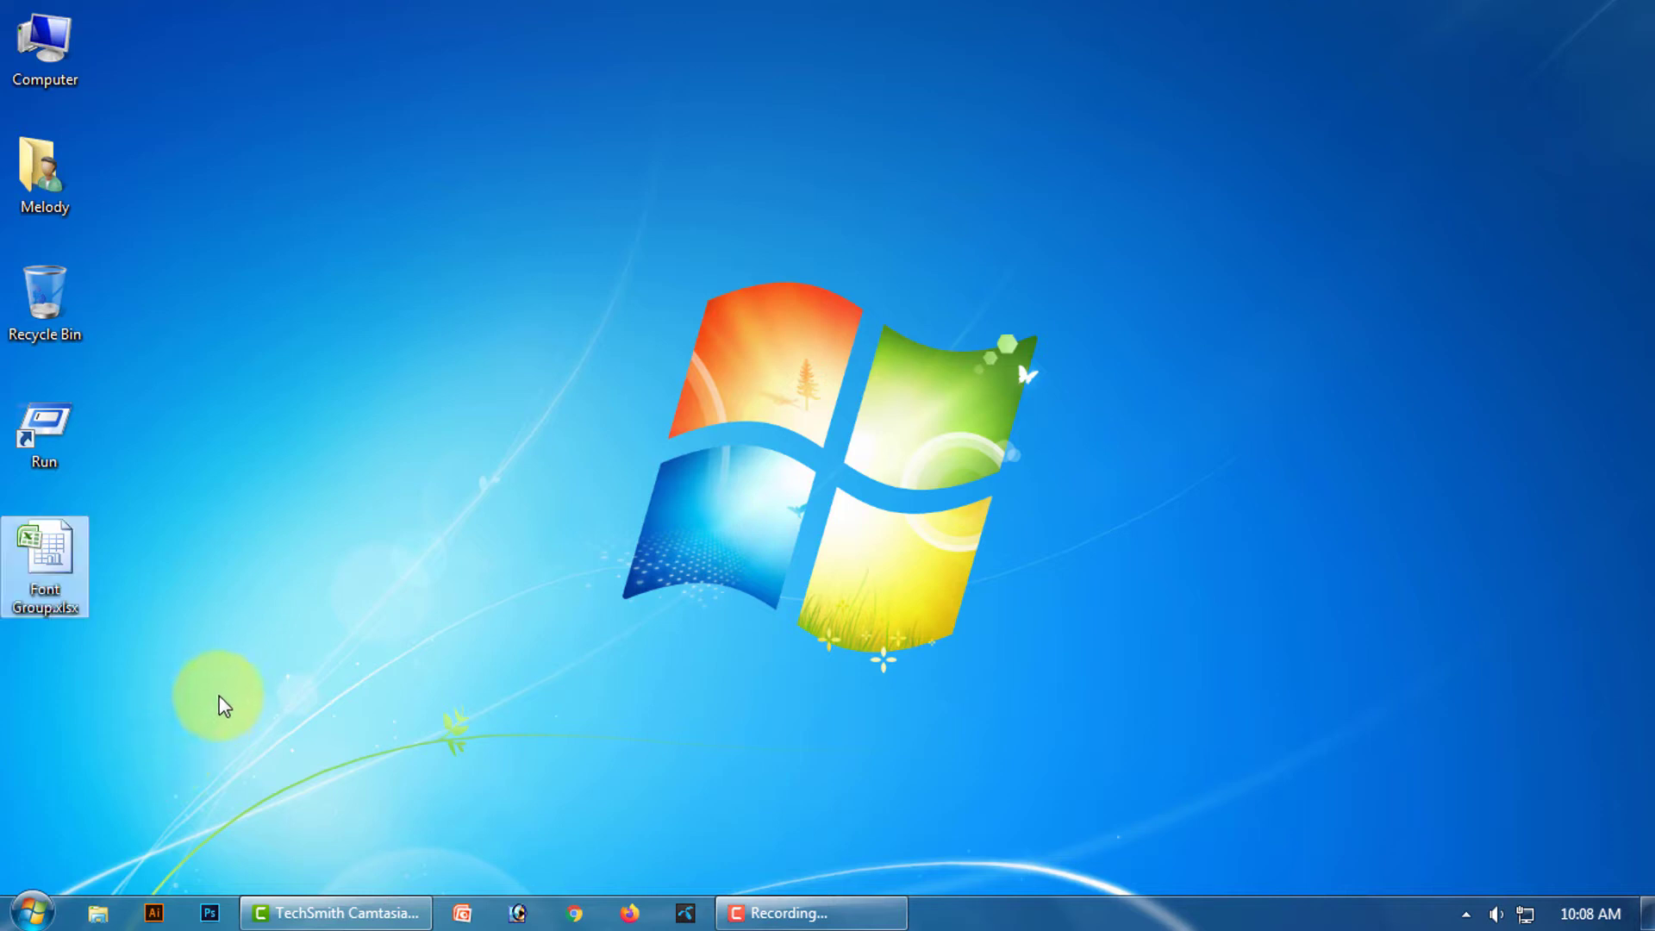
Open Font Group.xlsx, widen its window, zoom in, and select cell C3.
double_click(41, 567)
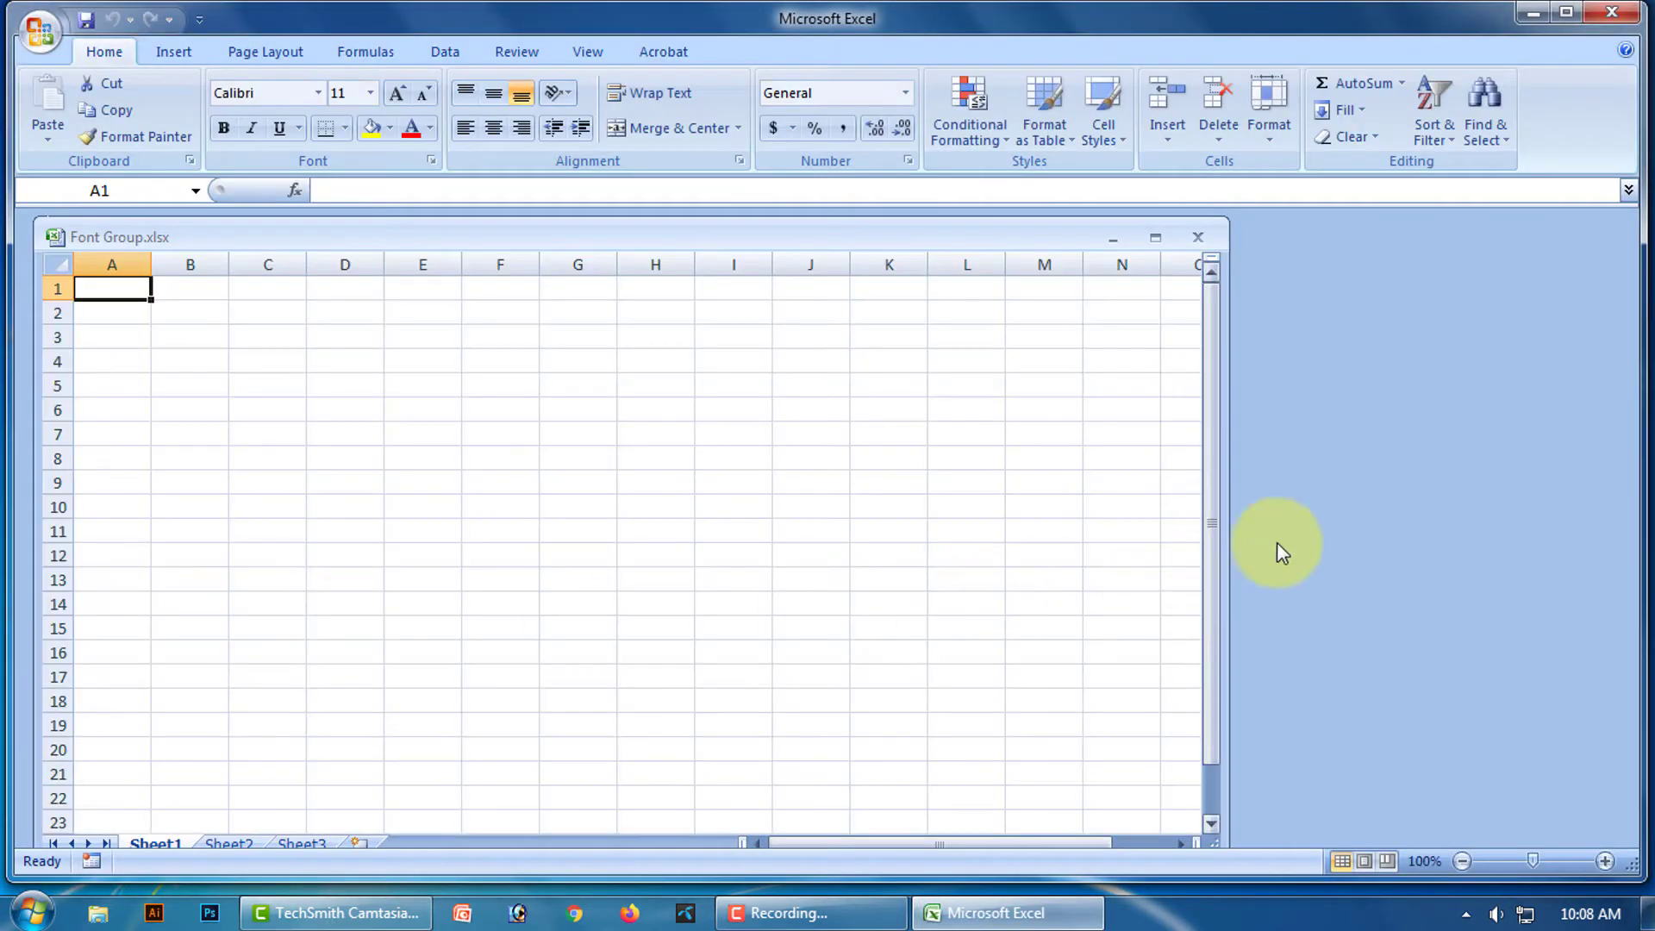
left_click_drag(1222, 543, 1630, 542)
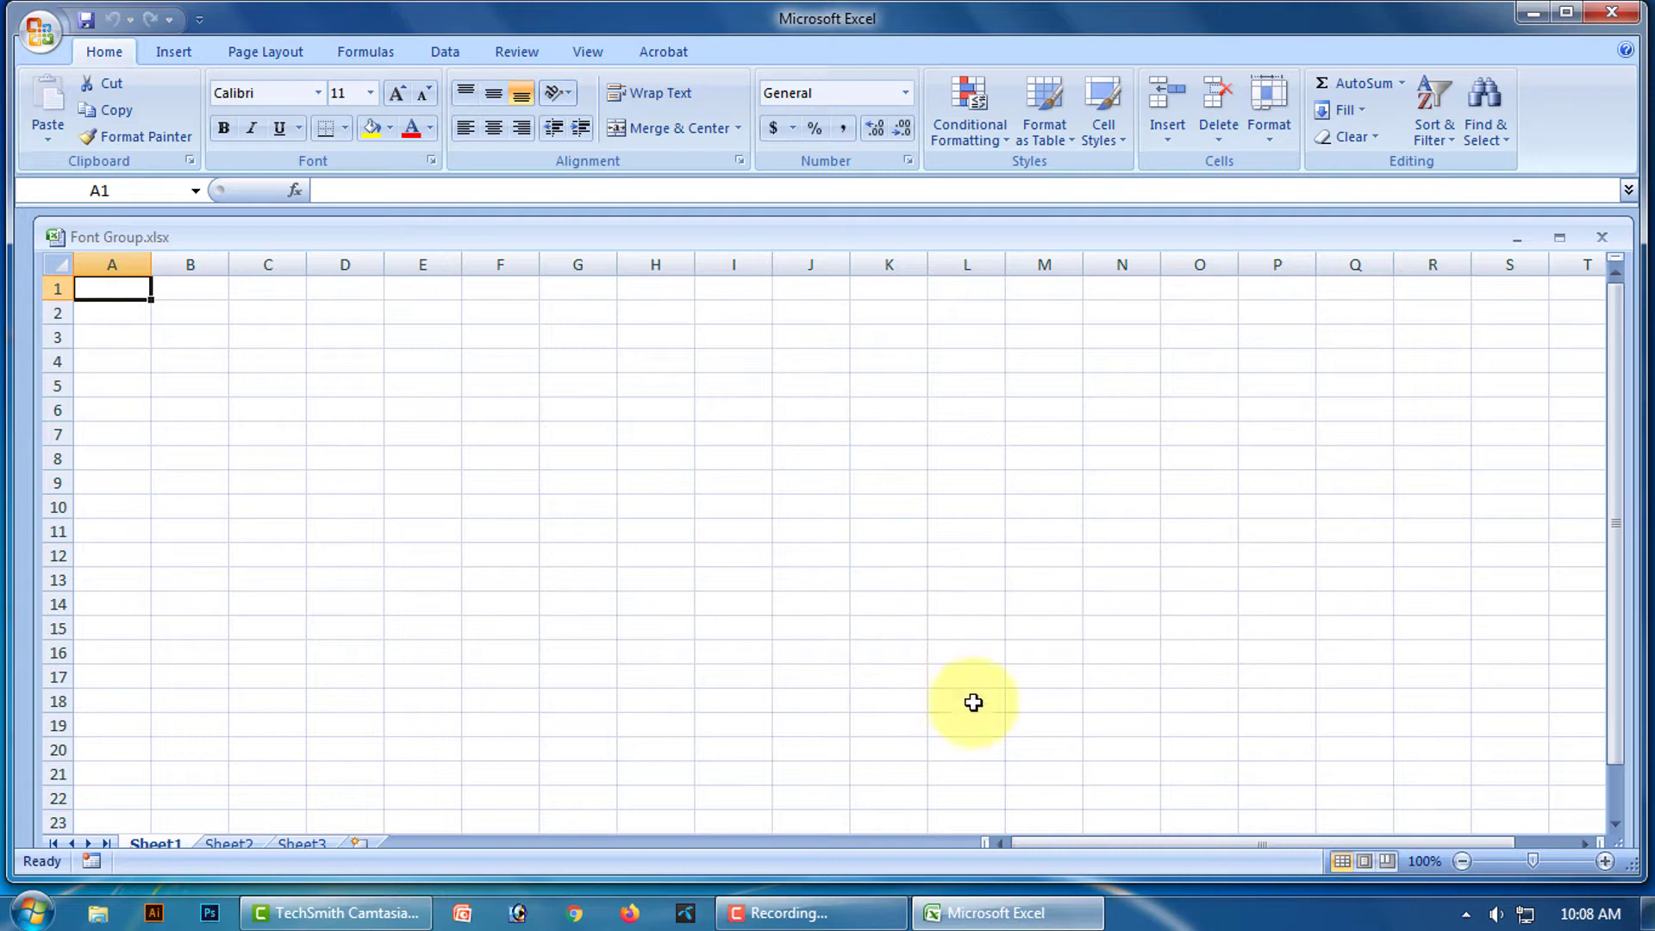
left_click_drag(1533, 861, 1546, 864)
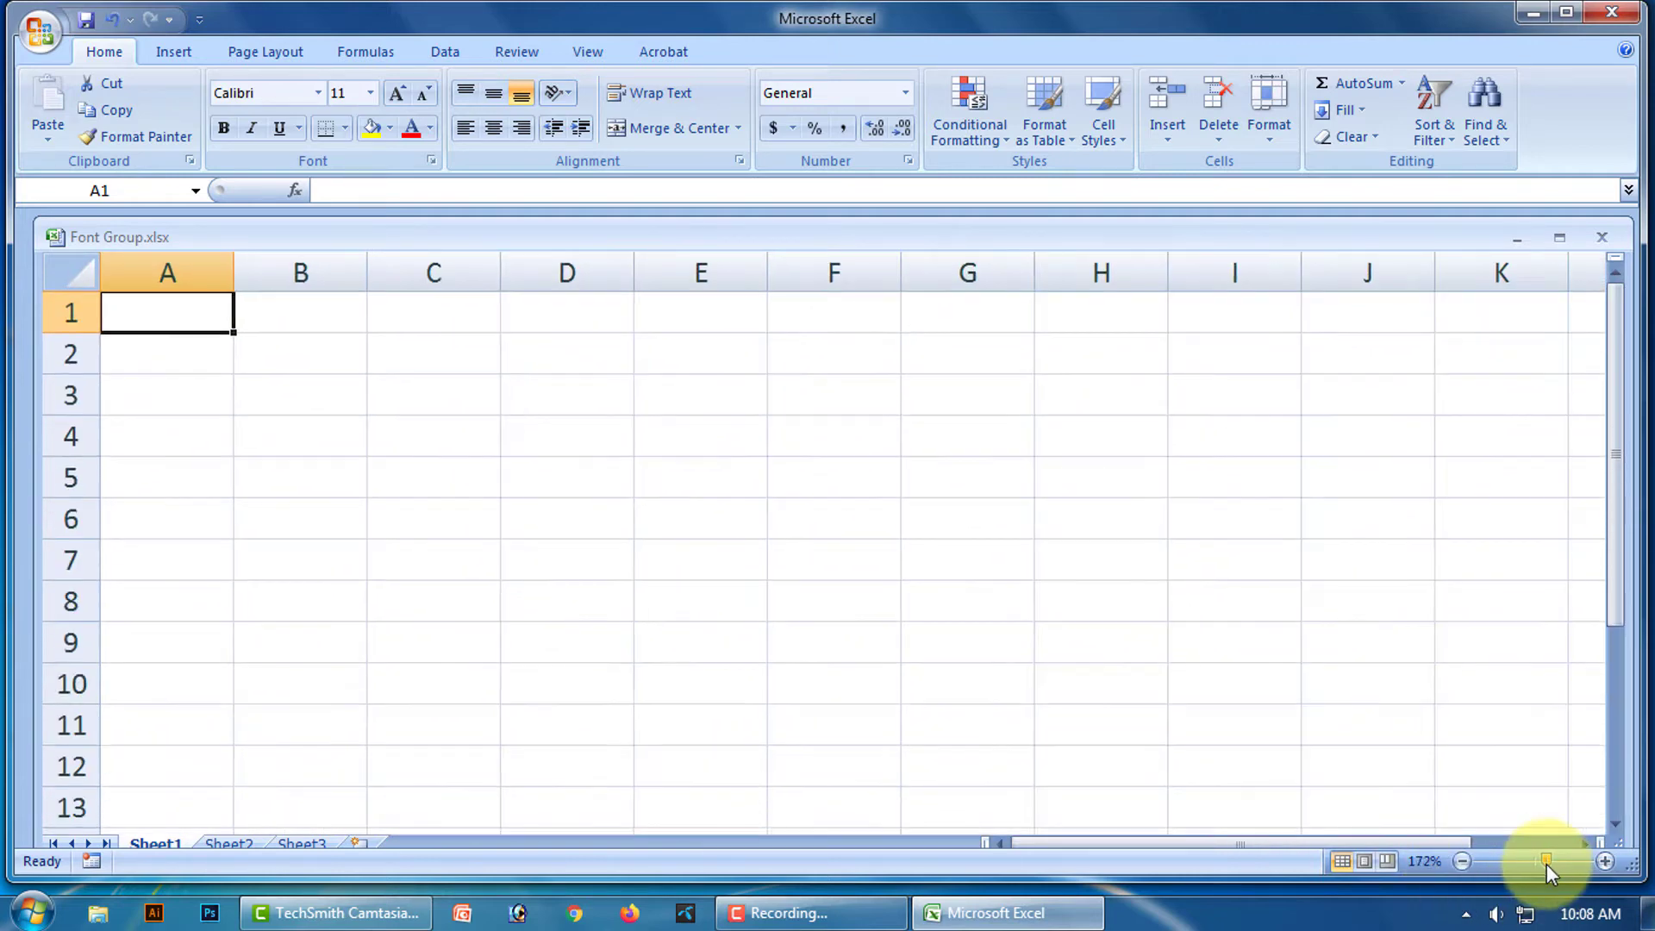
left_click(426, 394)
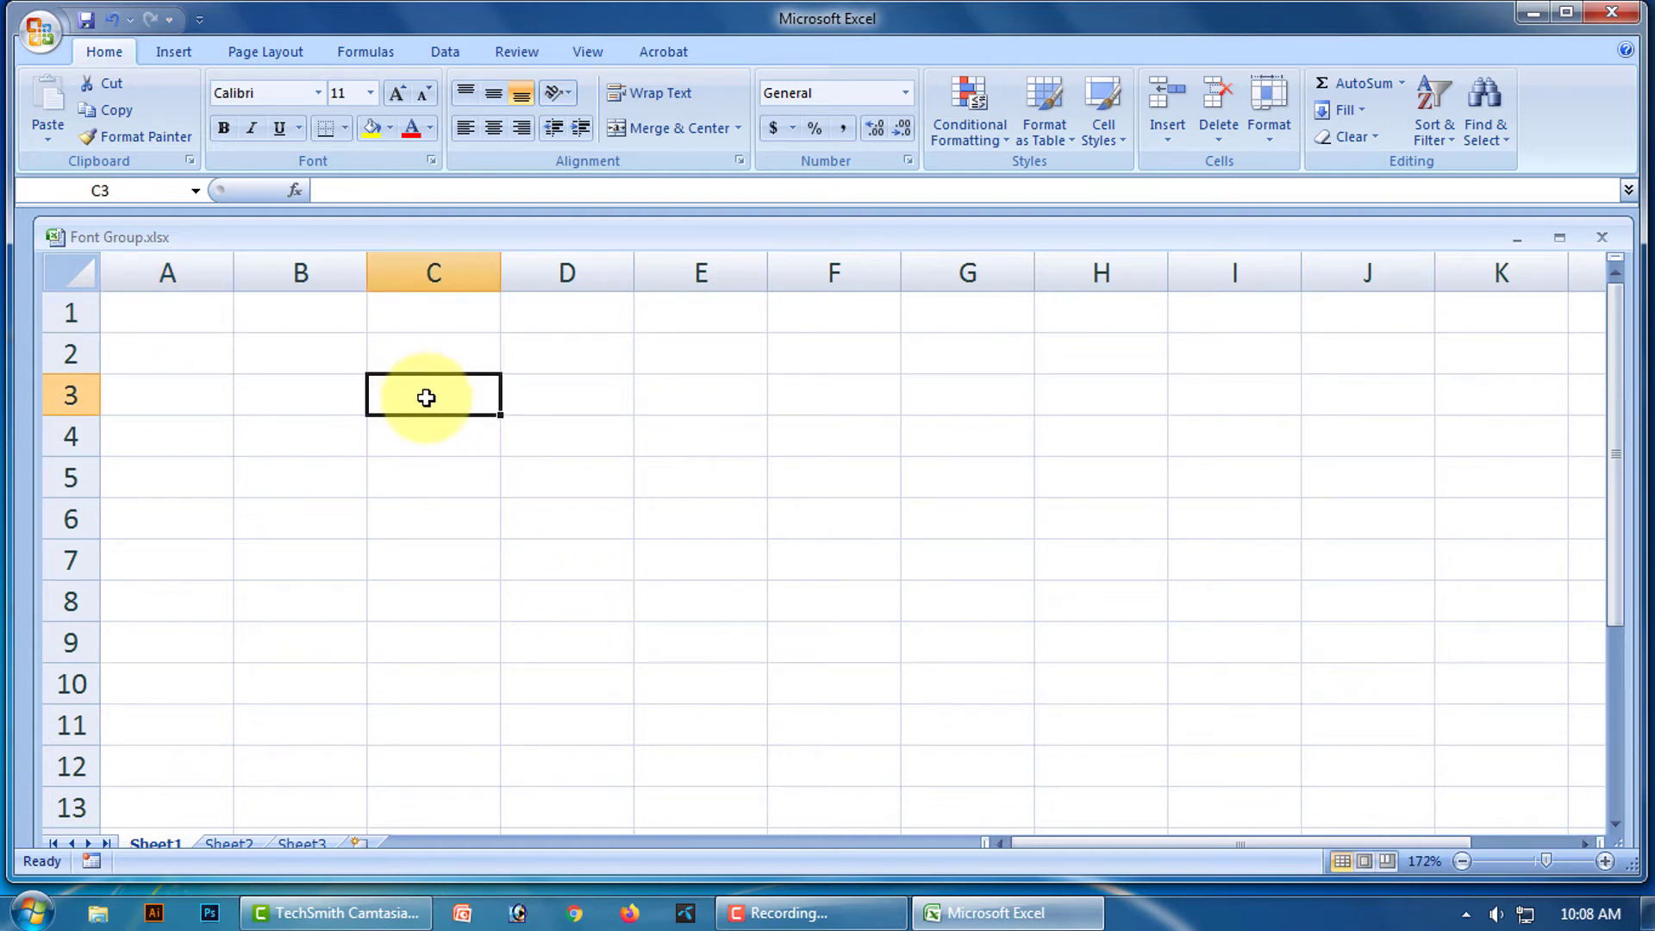
Enter Bangladesh in cell C3, correcting a typo along the way.
type("B")
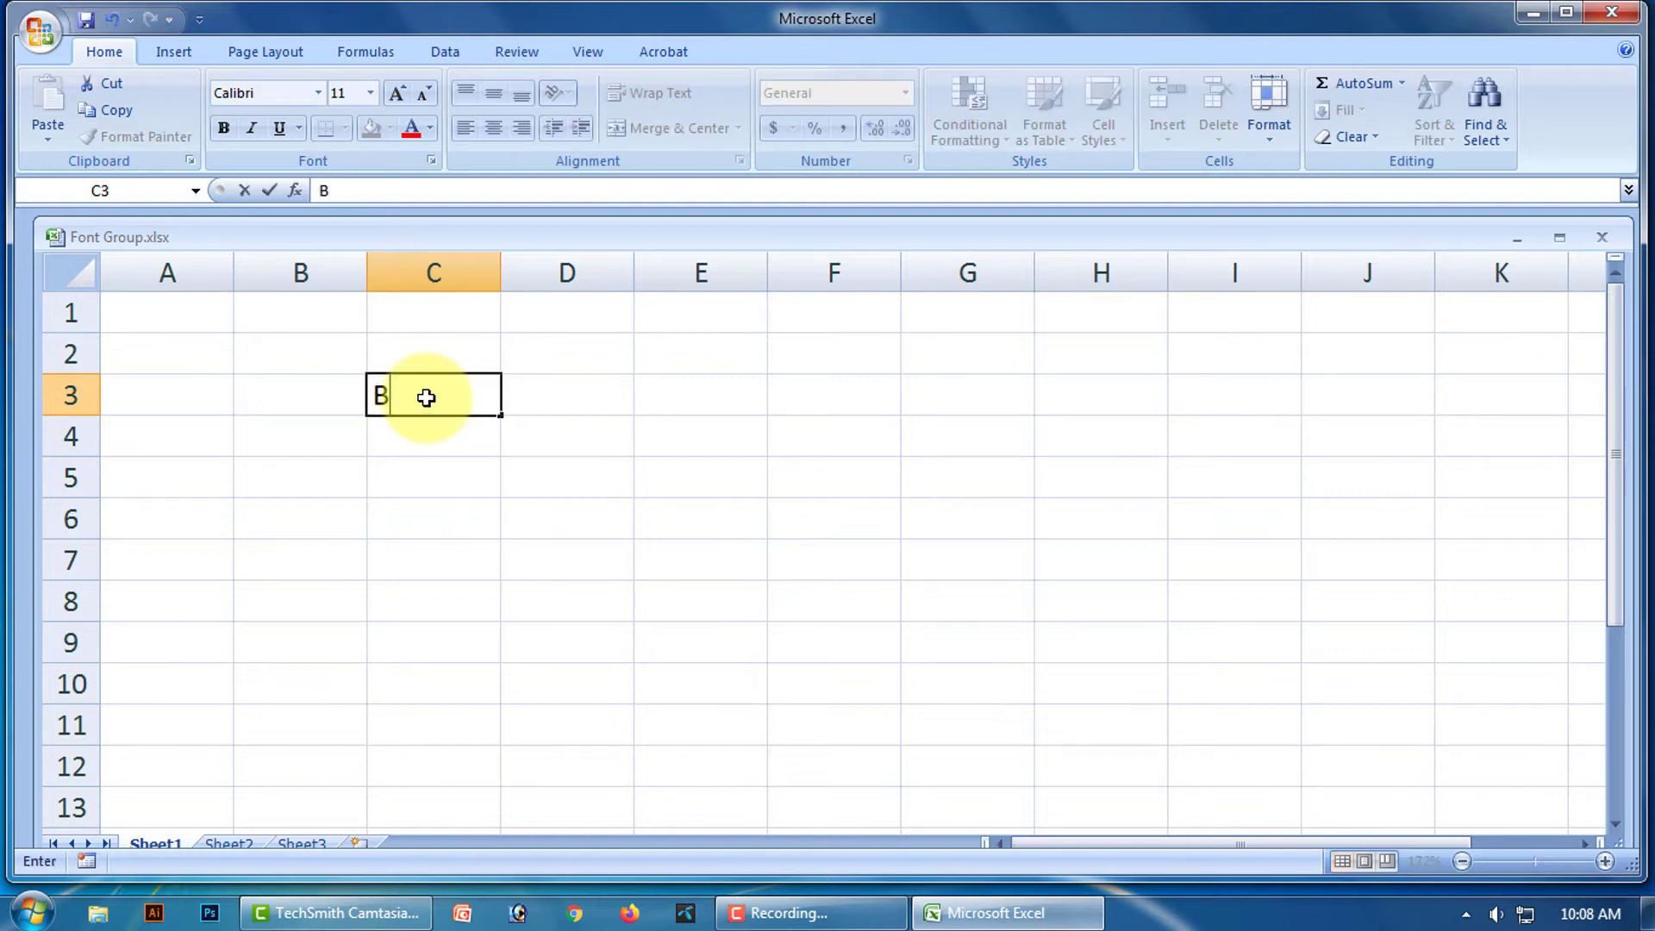
type("angla")
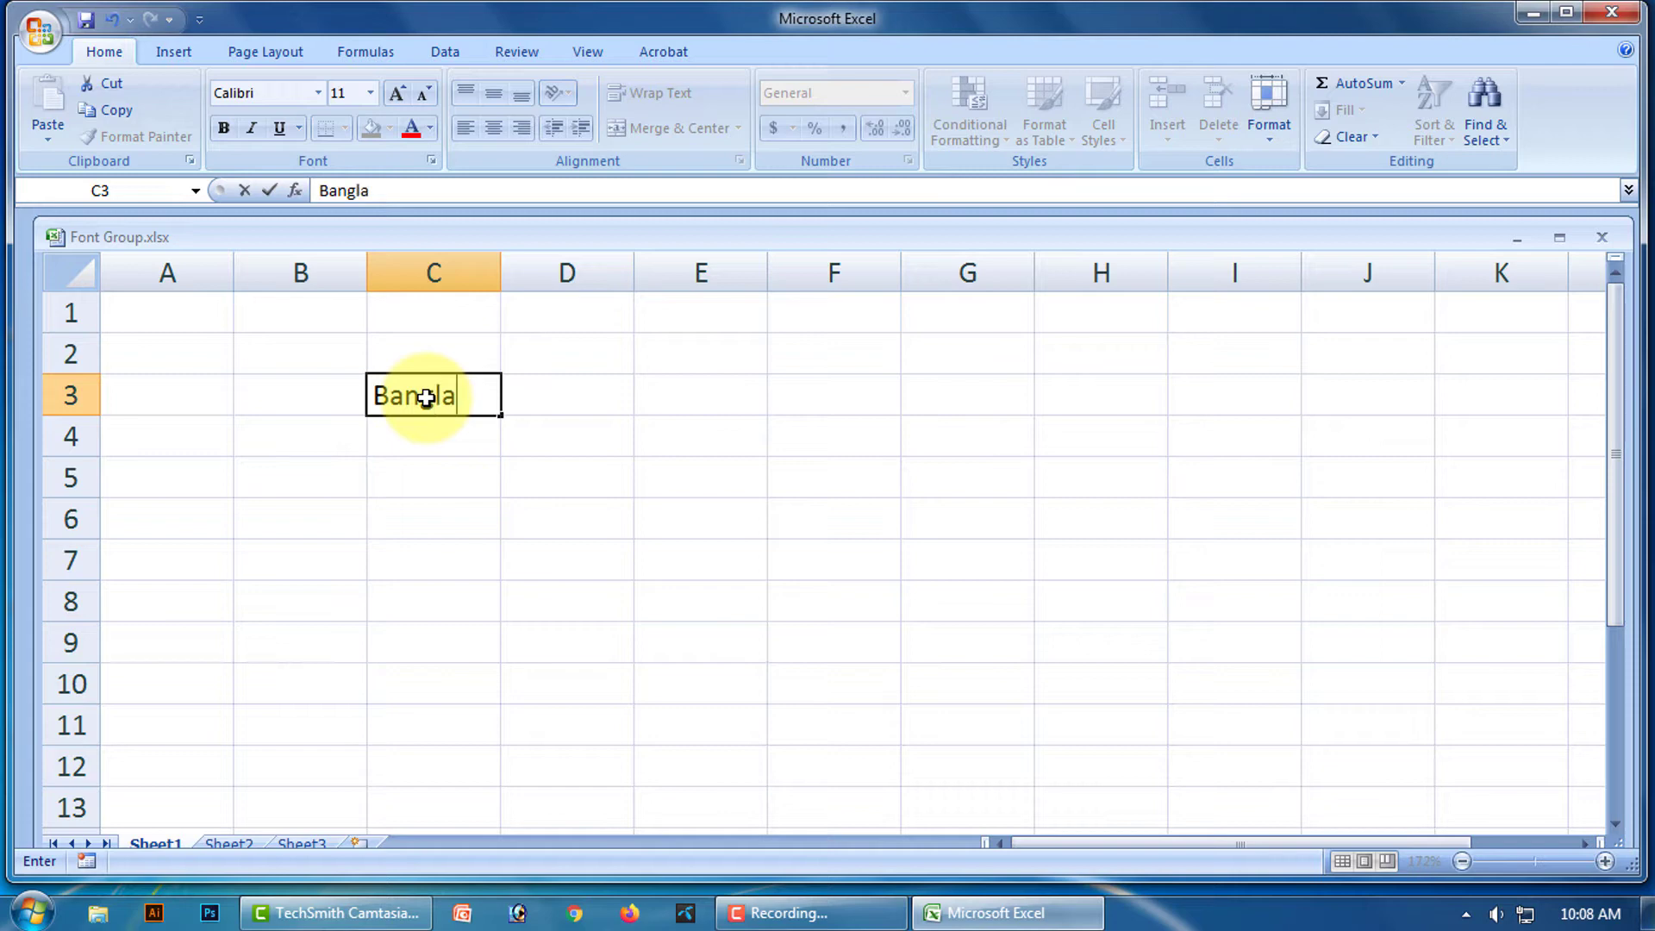
type("desh")
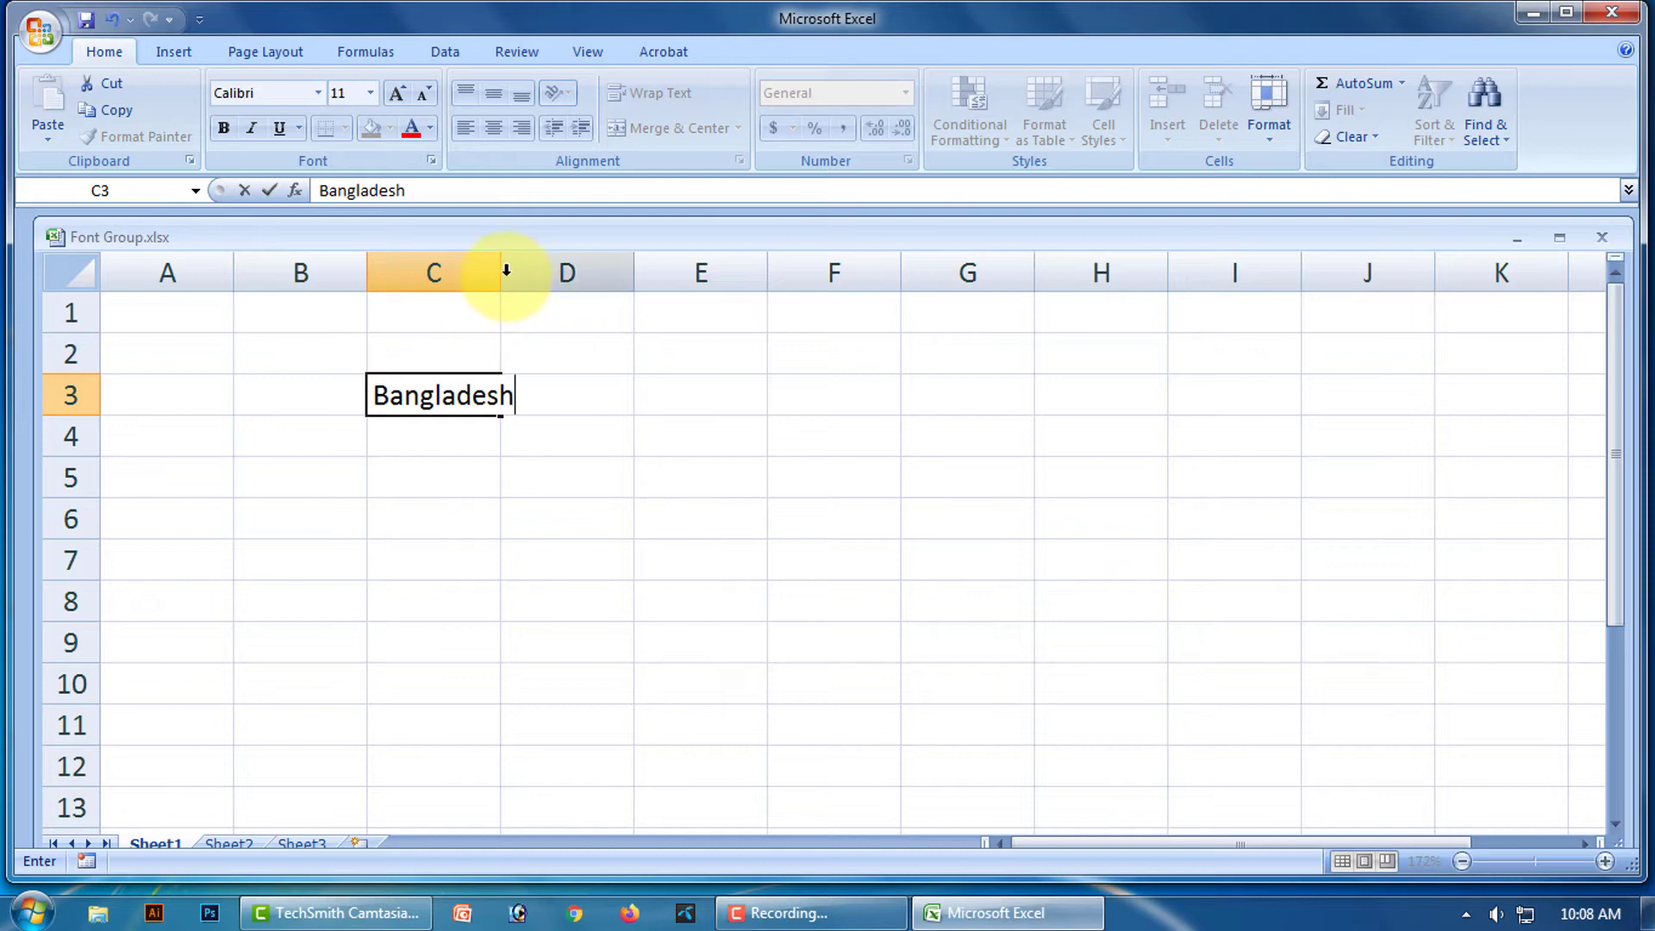
left_click(499, 273)
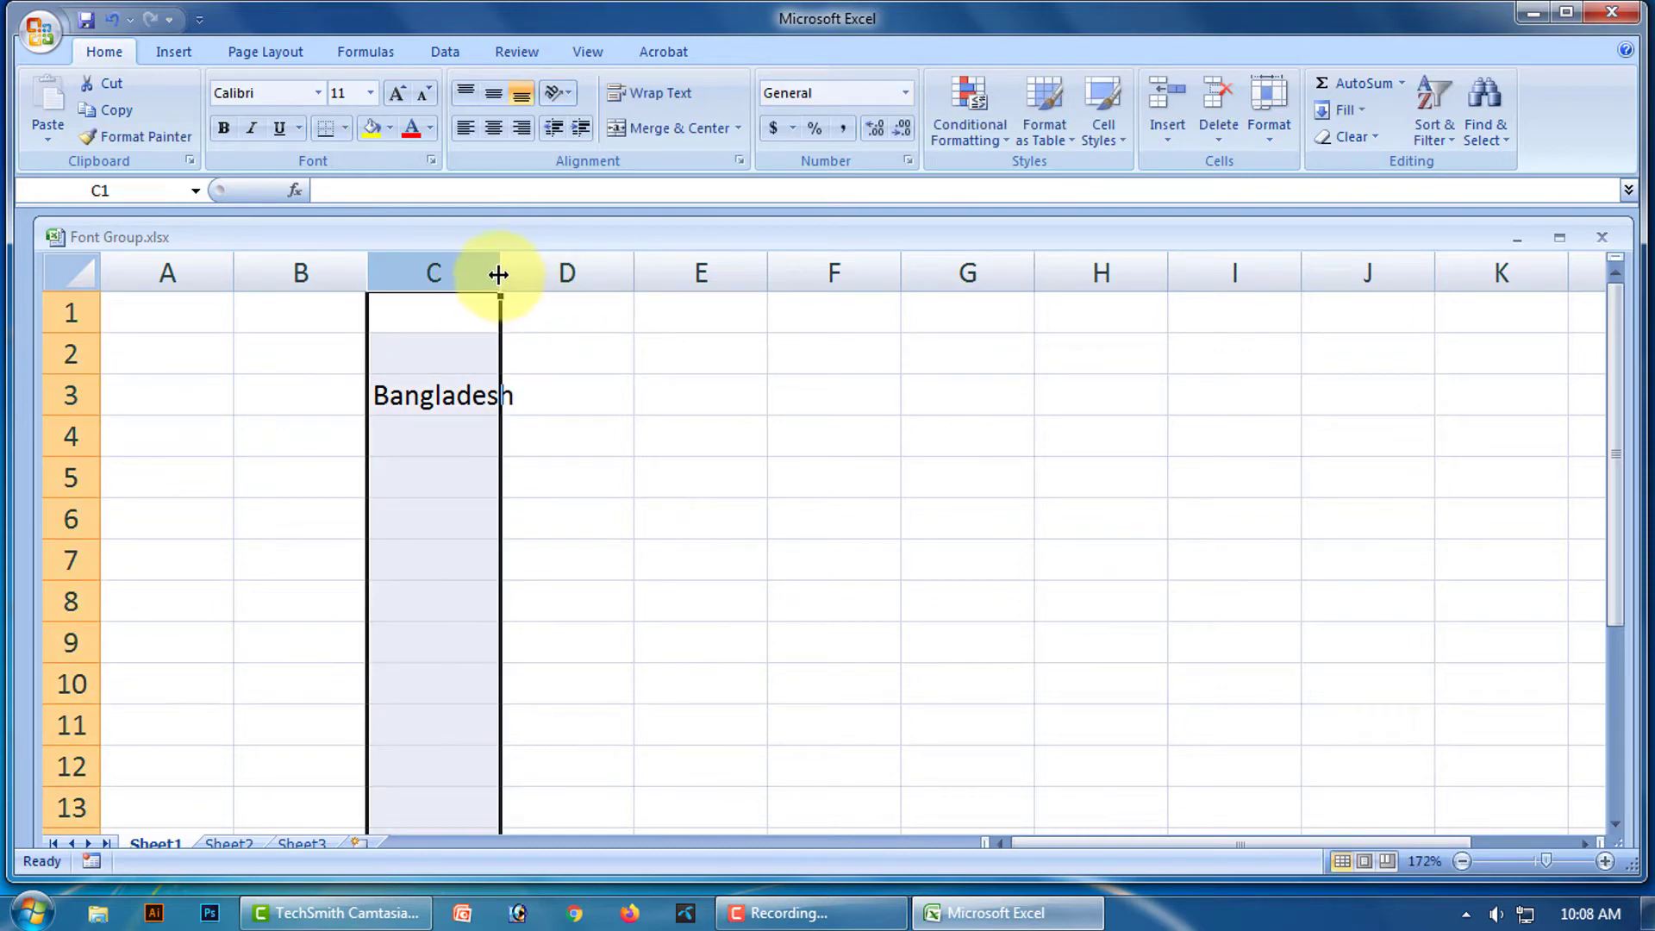
Widen column C to fit Bangladesh, make row 3 taller, and reselect C3.
left_click_drag(498, 274, 535, 272)
left_click(737, 449)
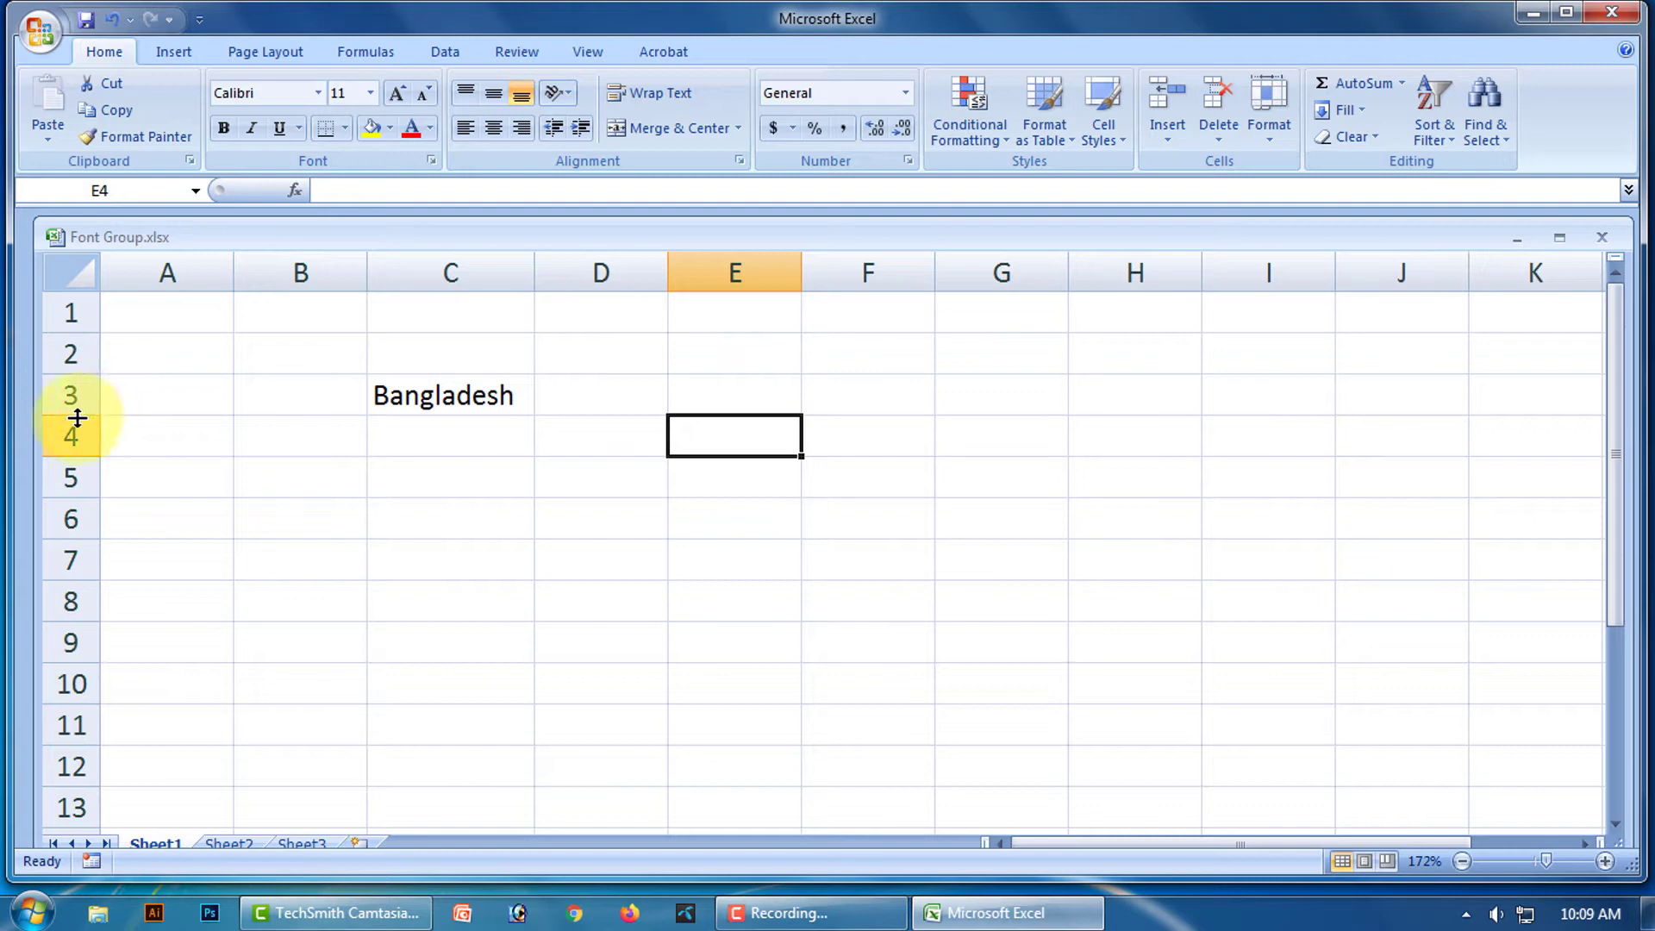
left_click_drag(77, 418, 78, 432)
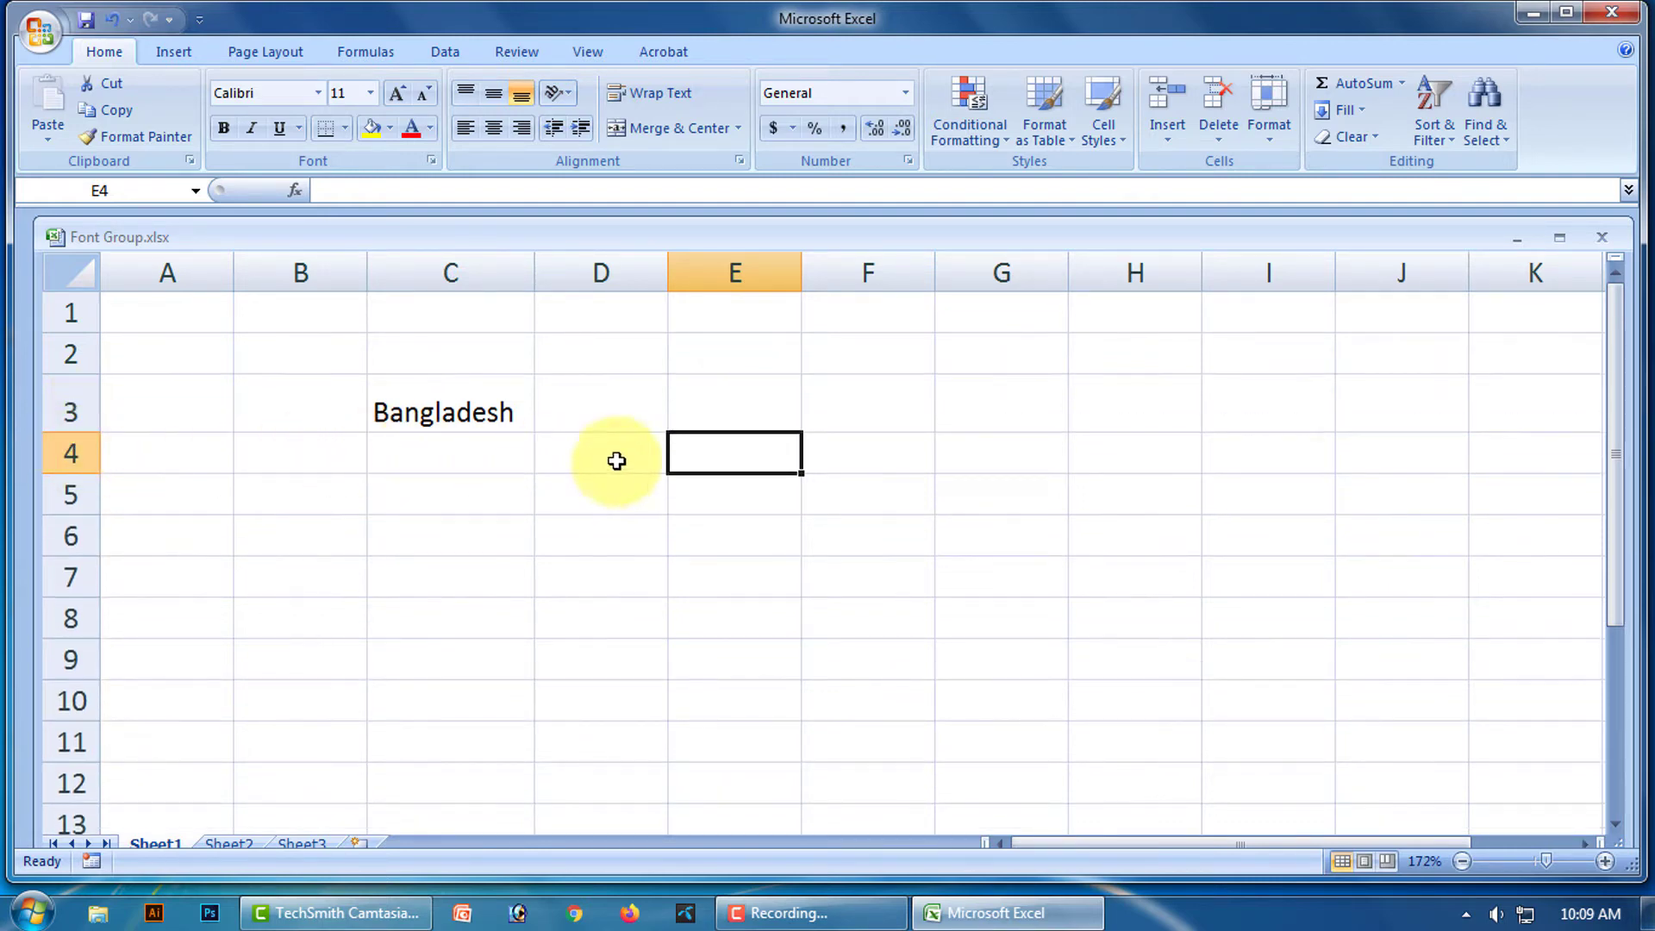
left_click(487, 411)
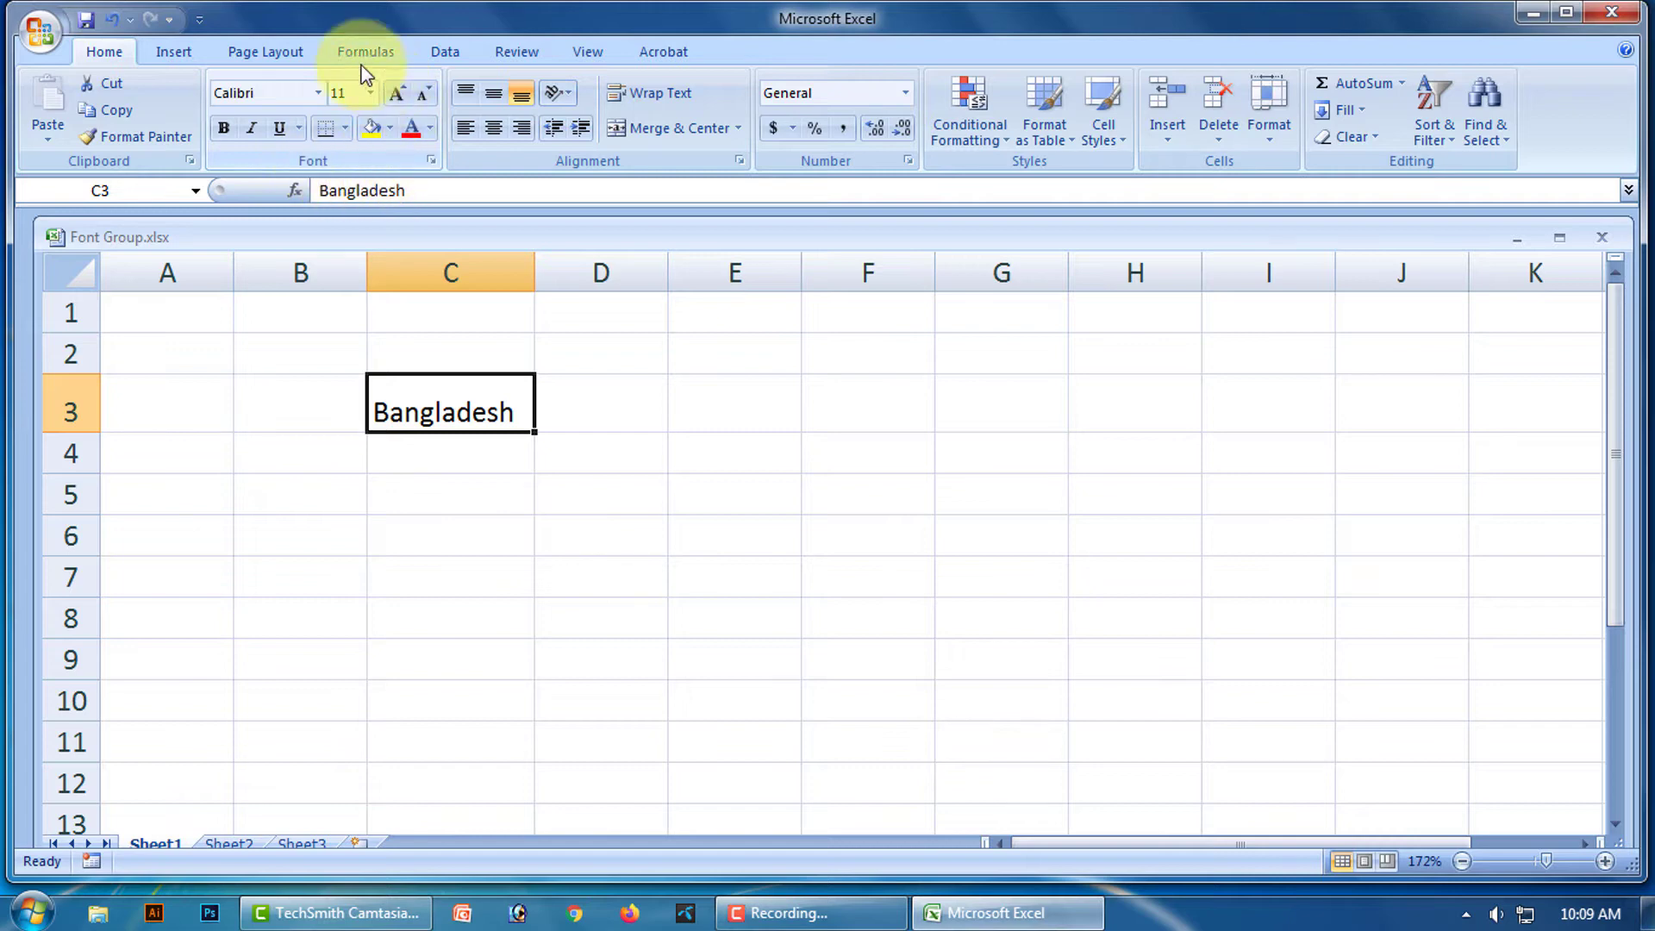
left_click(318, 93)
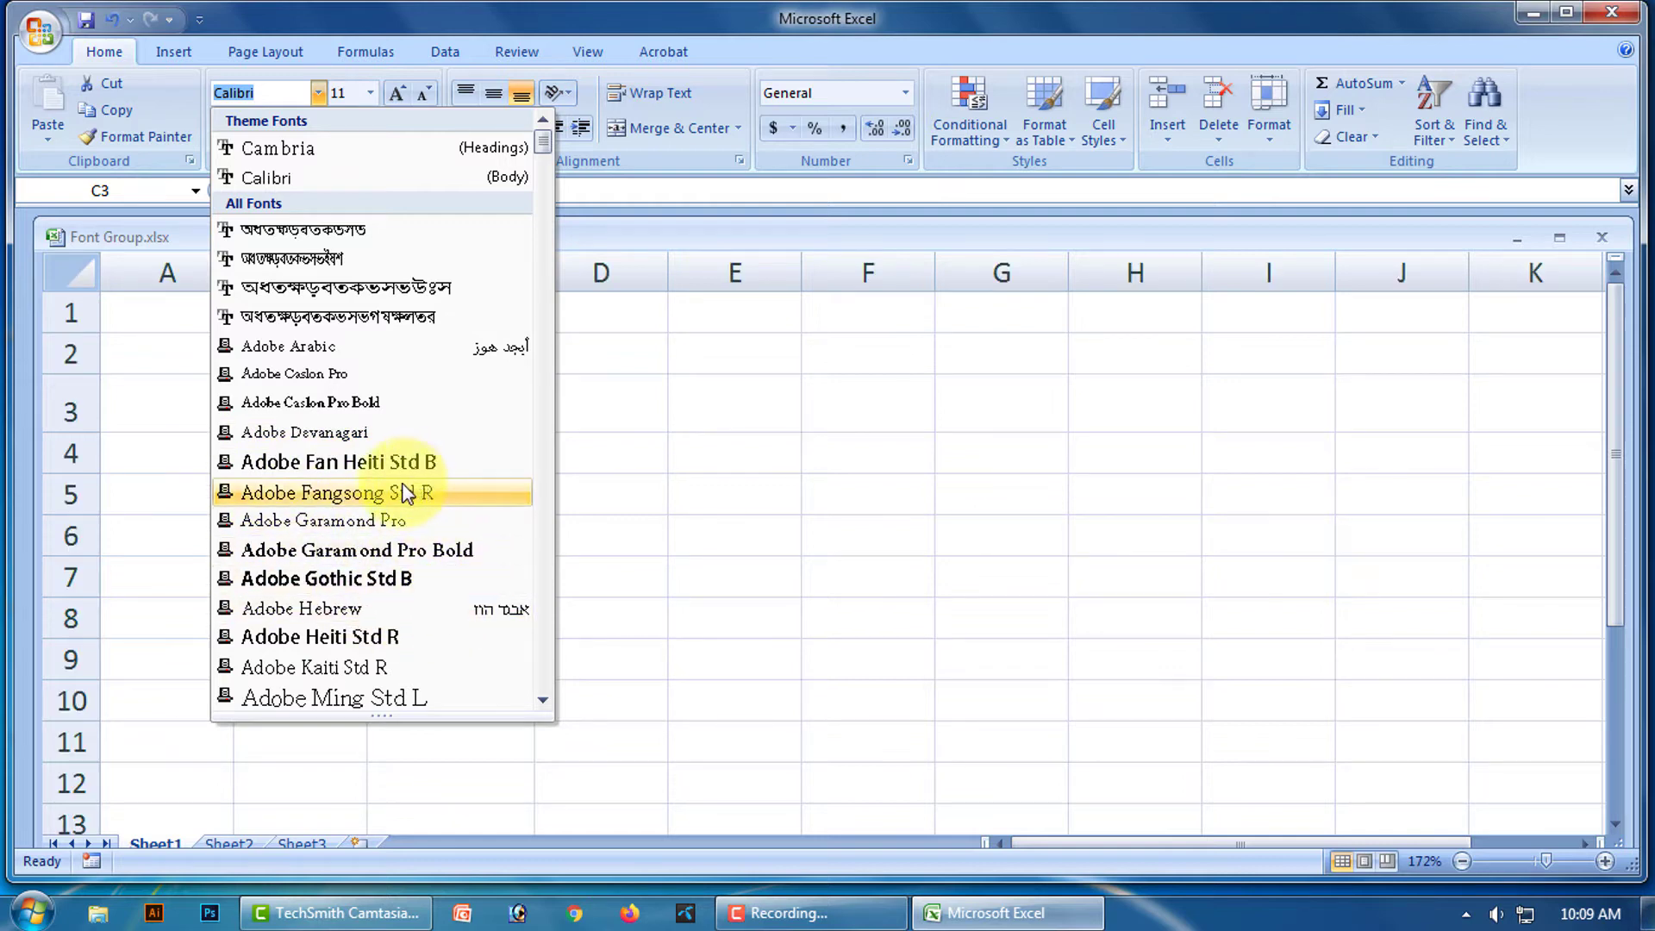
scroll(395, 491, "down", 1)
scroll(389, 498, "down", 2)
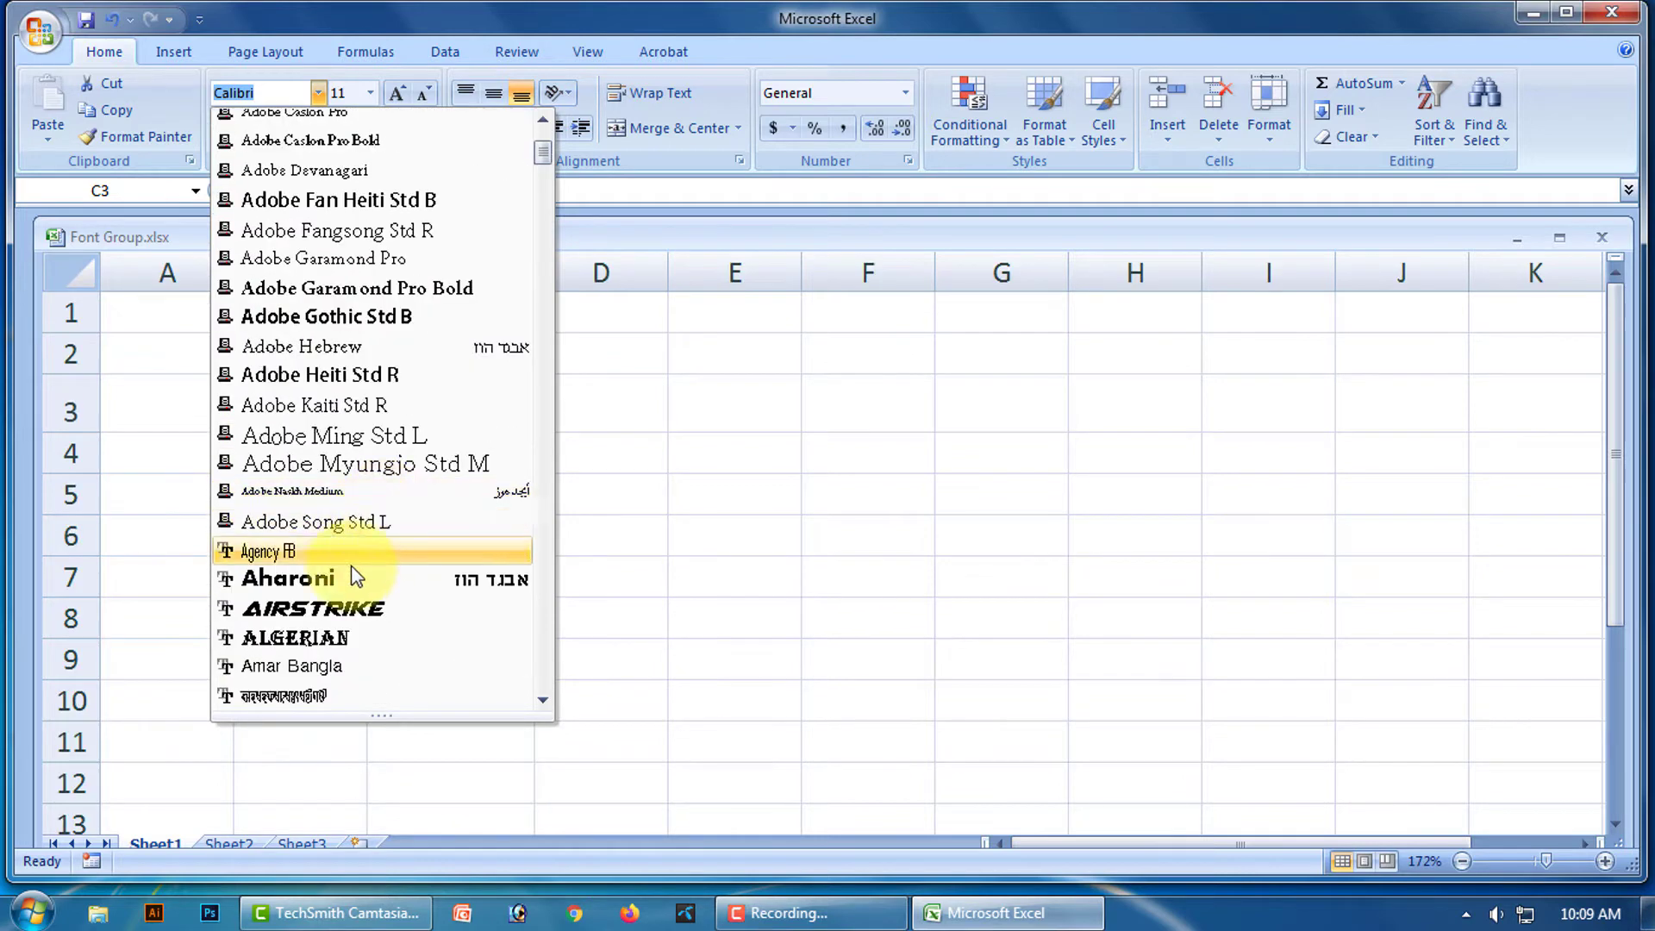
scroll(462, 475, "up", 4)
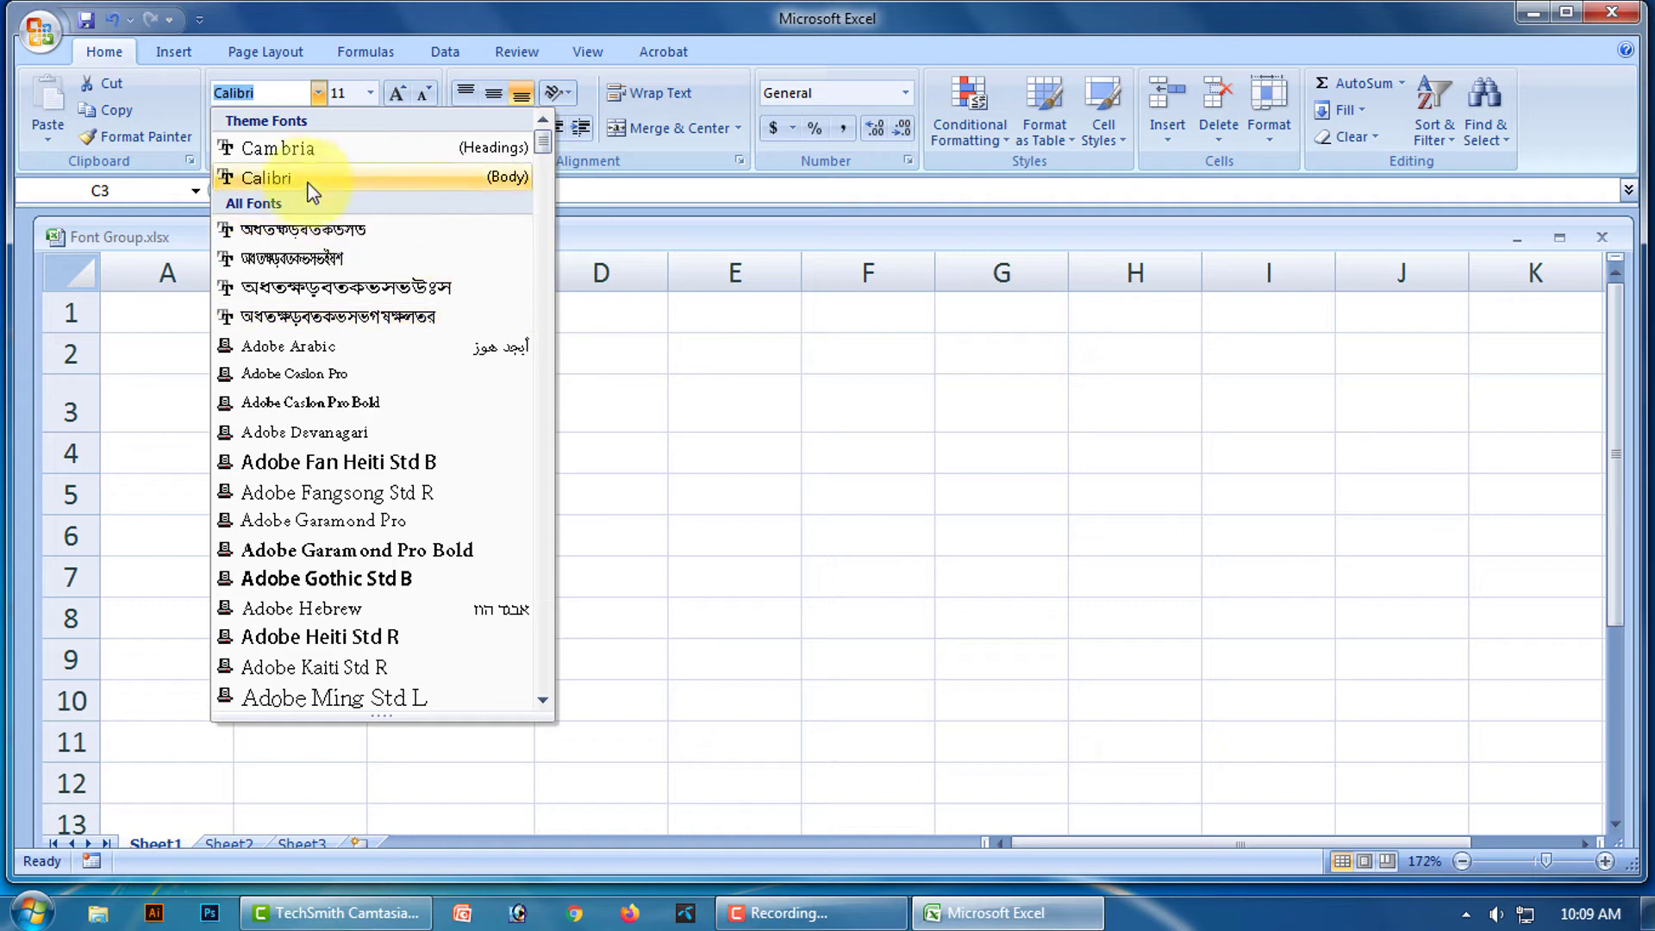
left_click(285, 181)
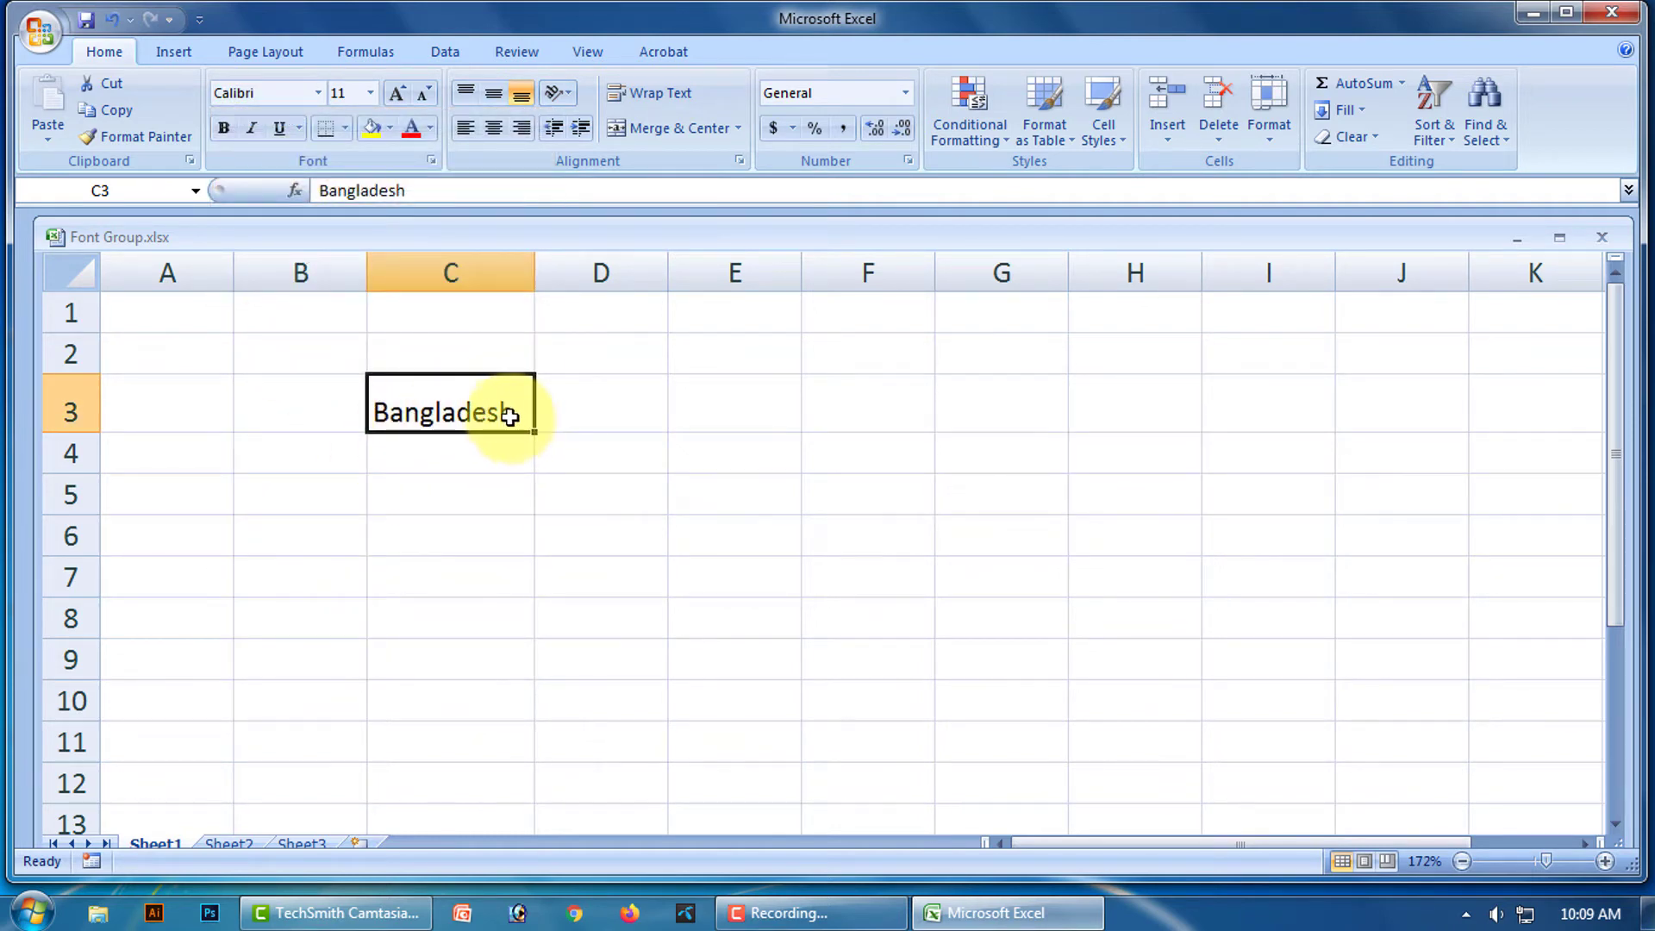
left_click(318, 93)
scroll(323, 427, "down", 5)
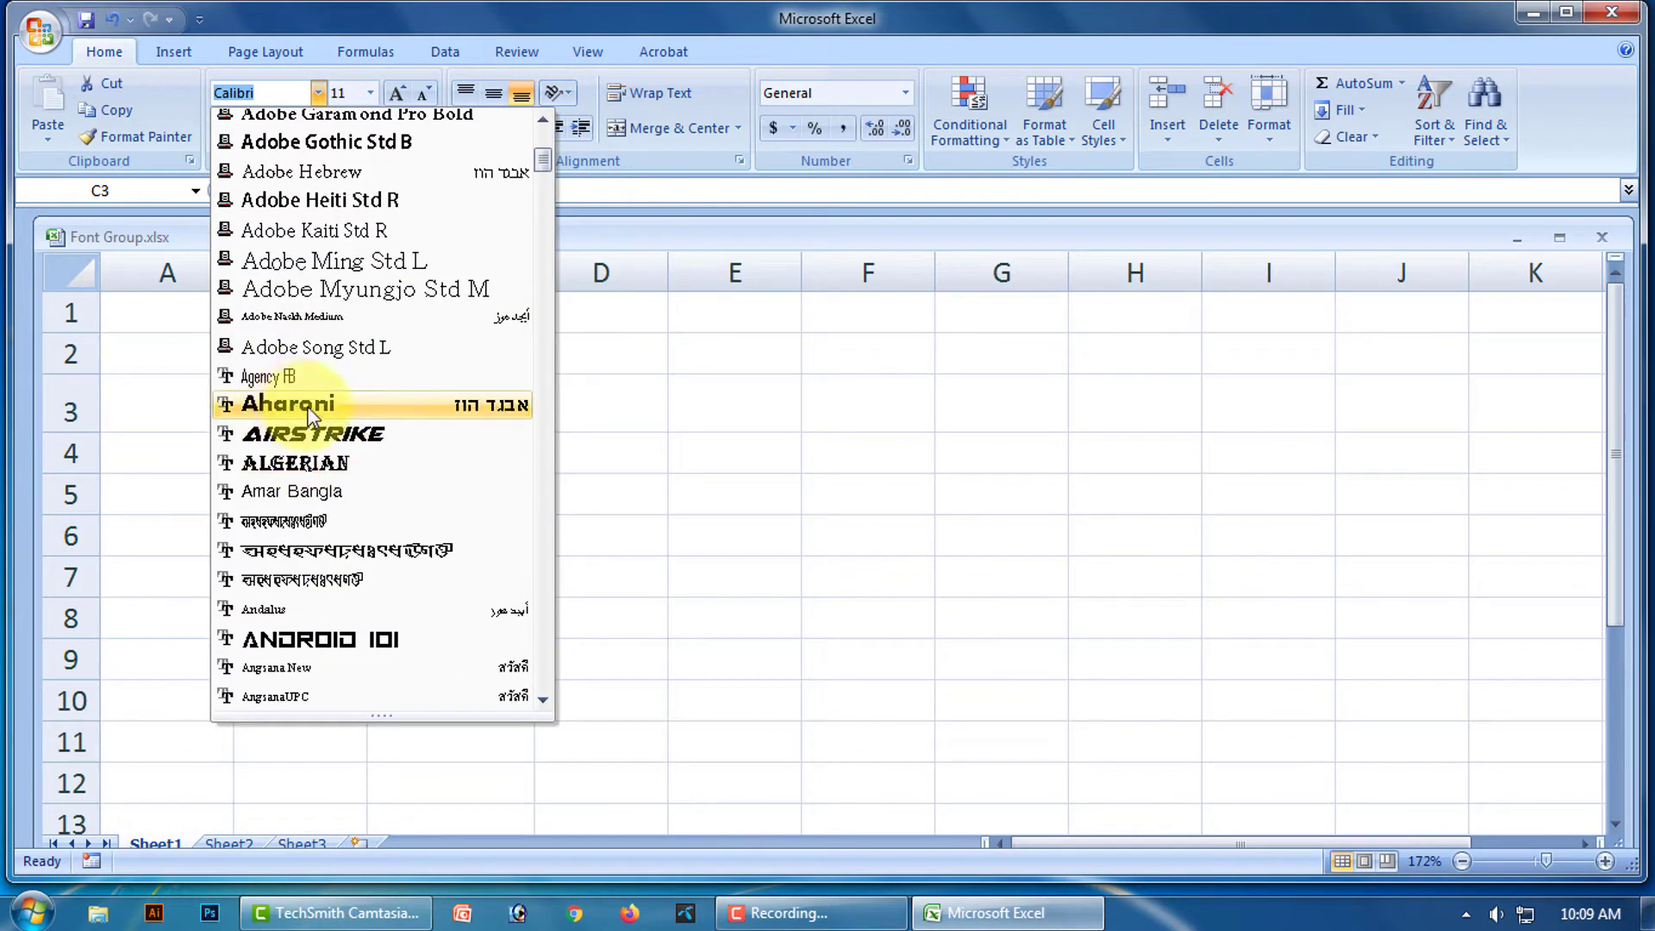
left_click(310, 417)
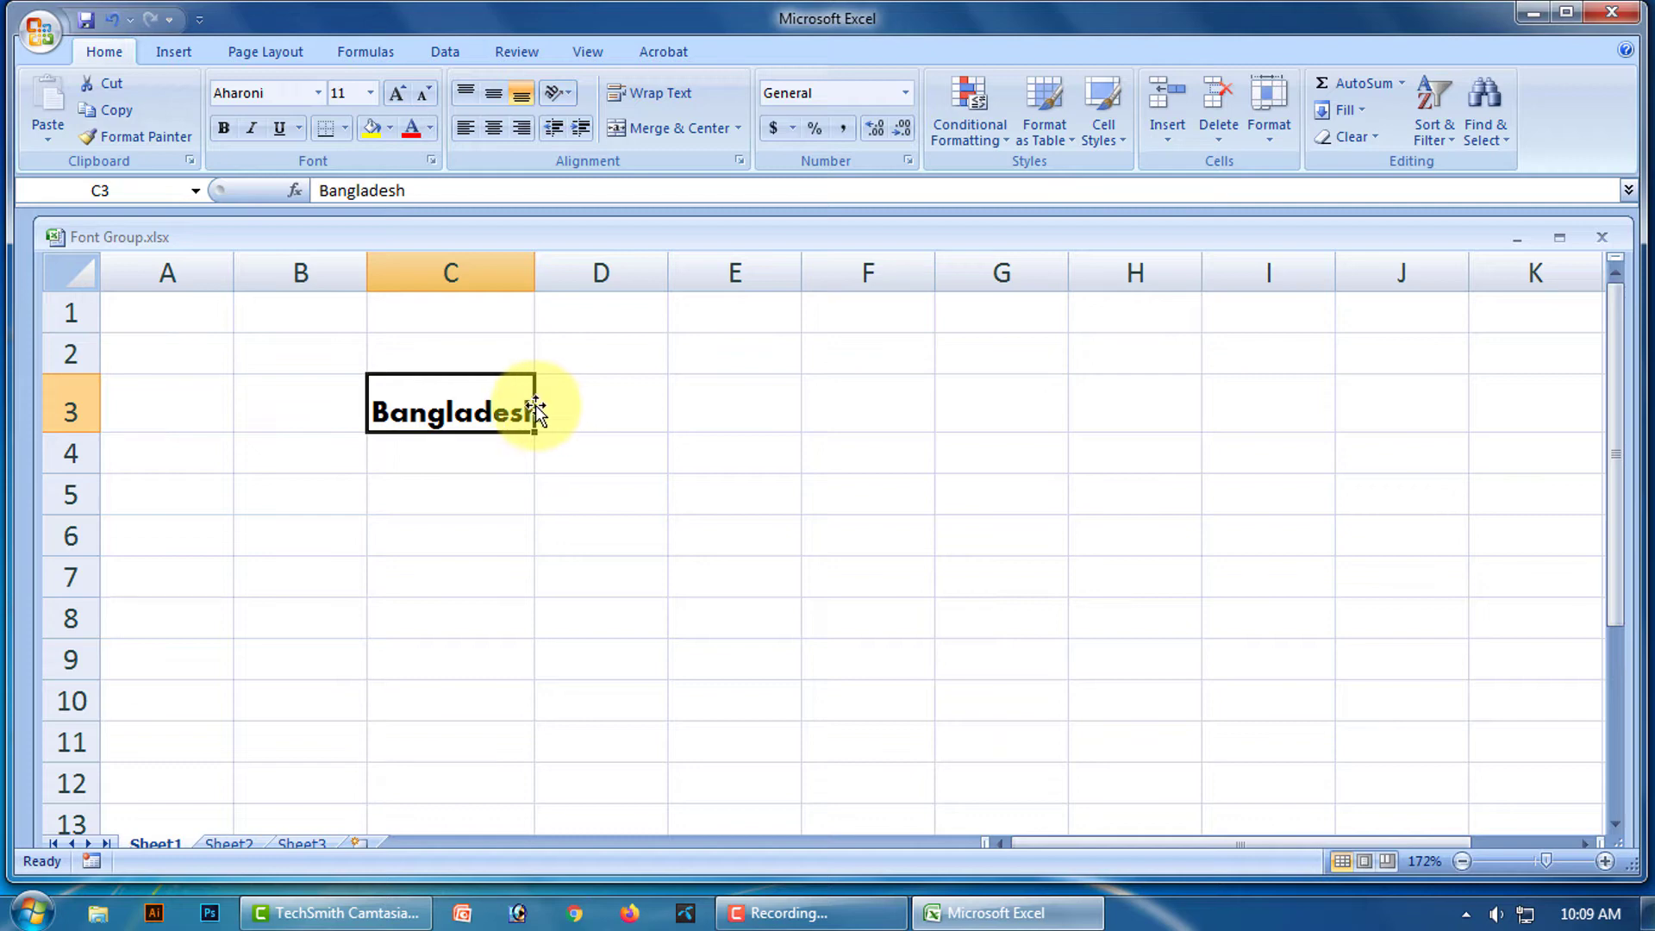
left_click(317, 93)
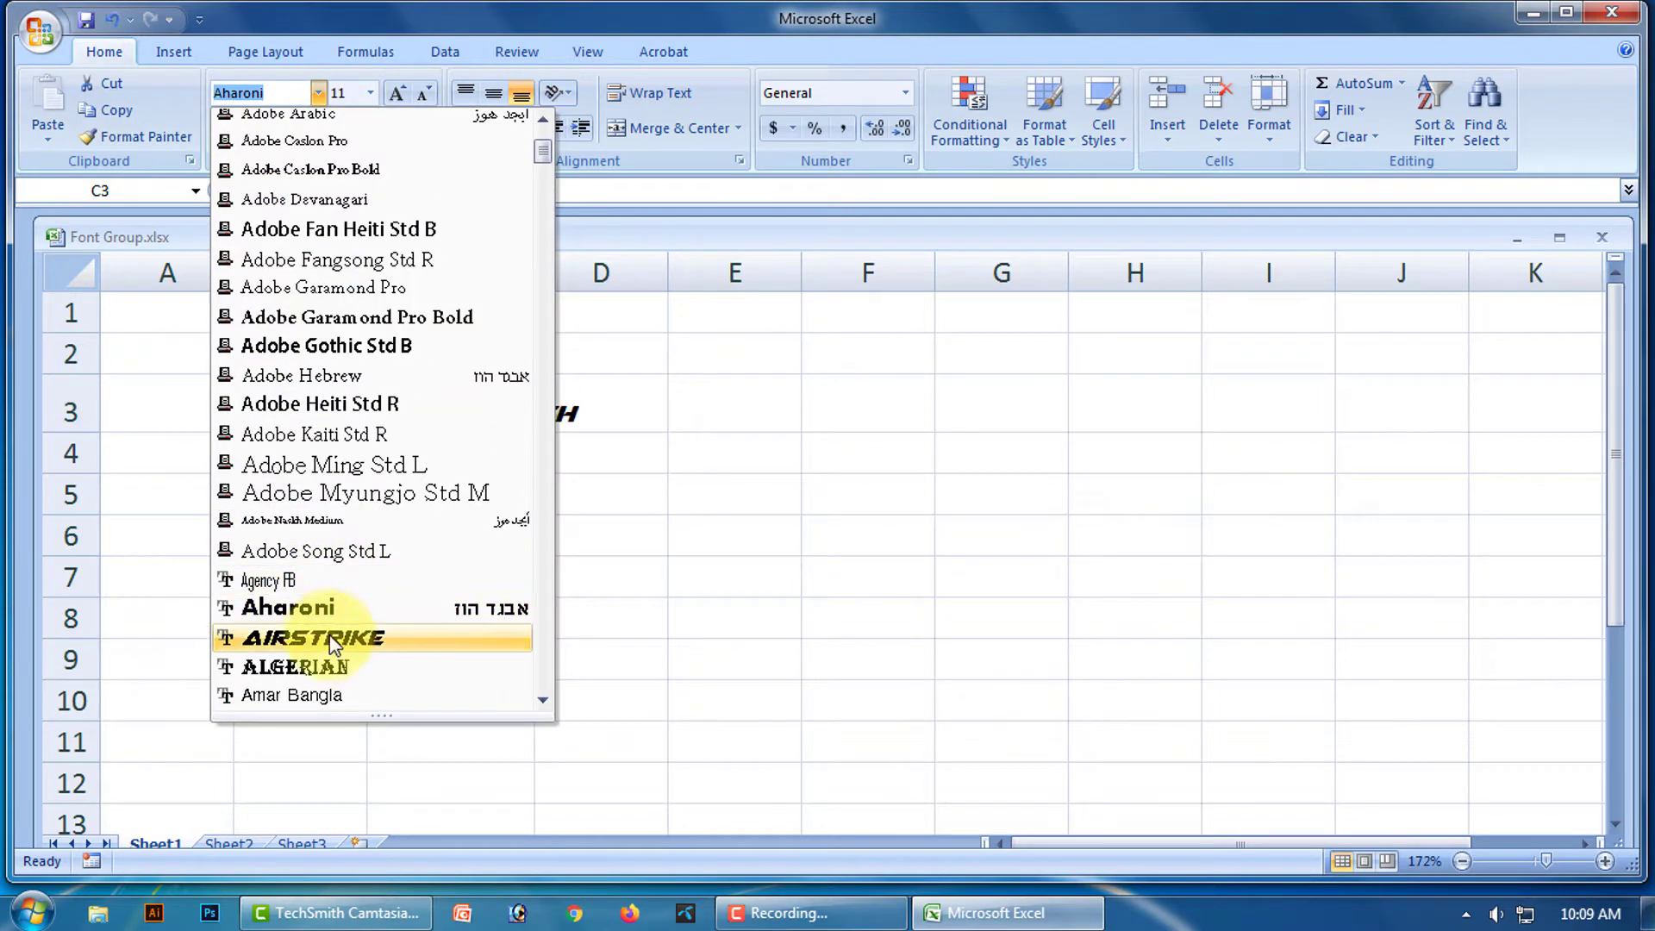
left_click(326, 638)
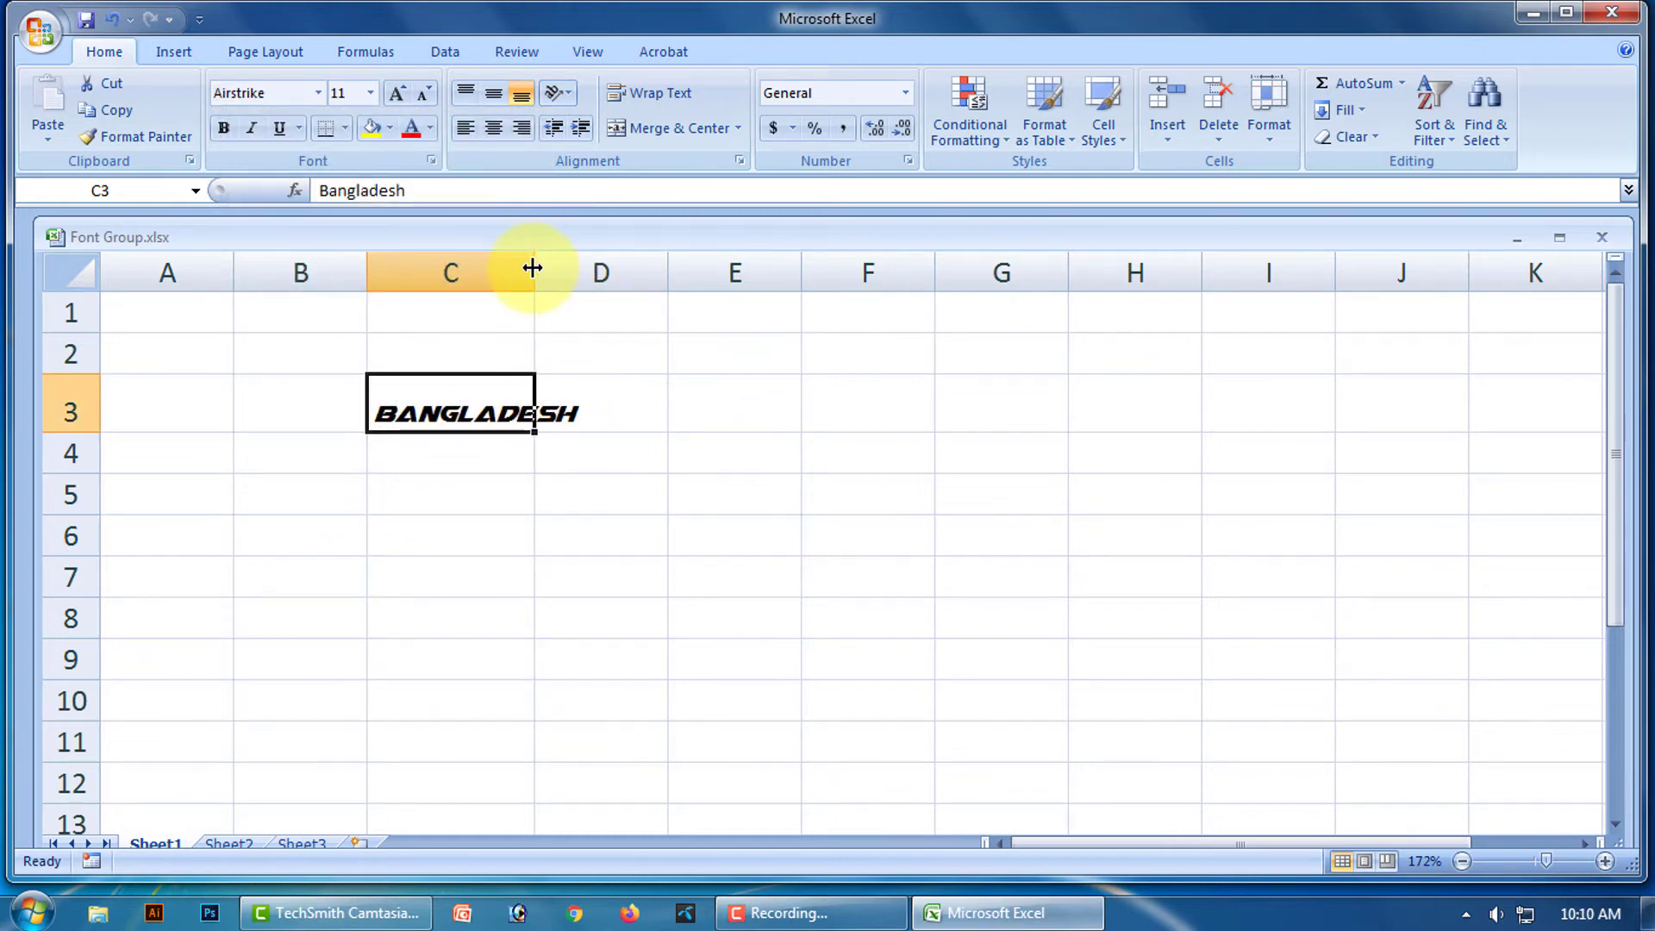
left_click_drag(531, 264, 594, 269)
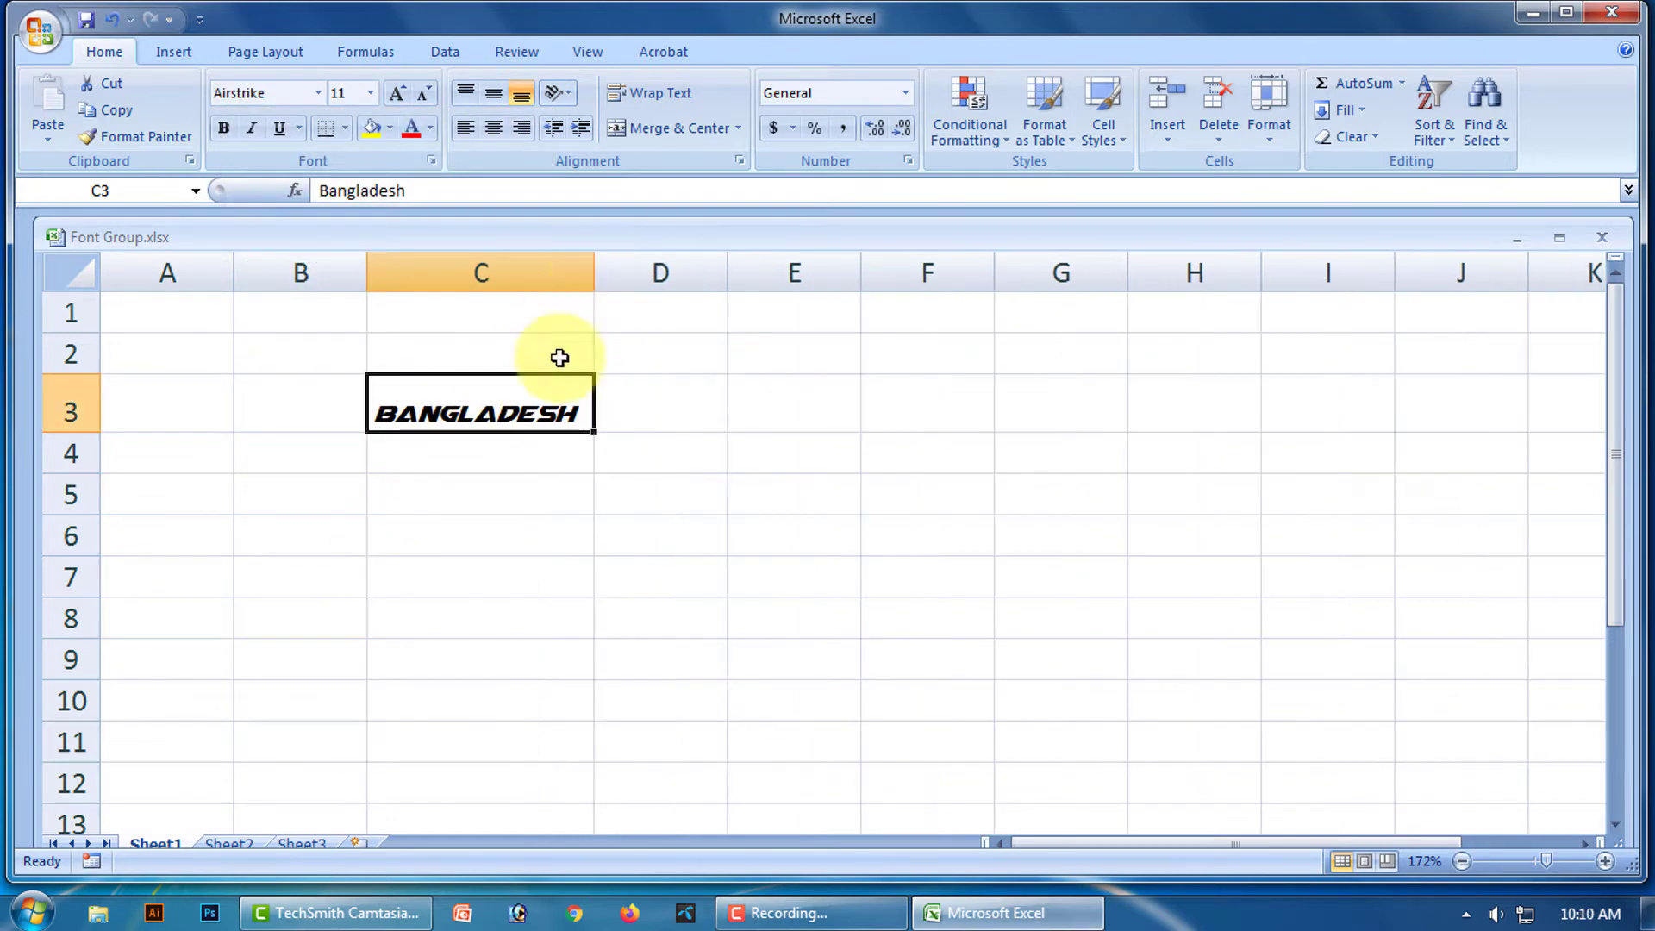
left_click(553, 477)
left_click(561, 406)
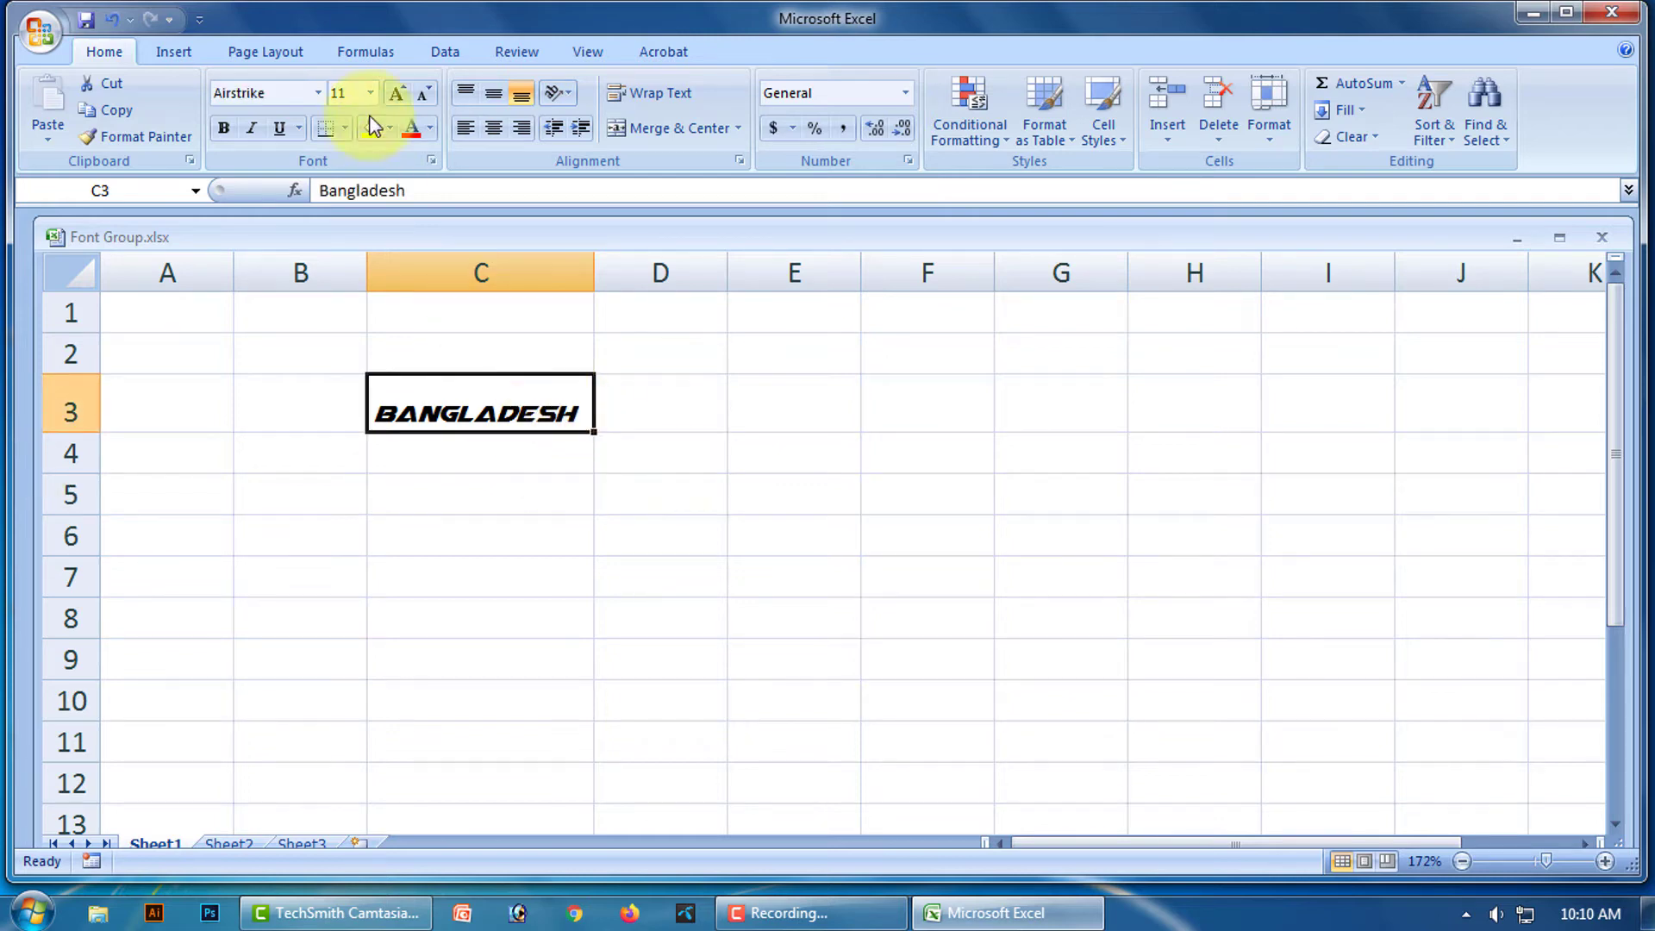
left_click(319, 93)
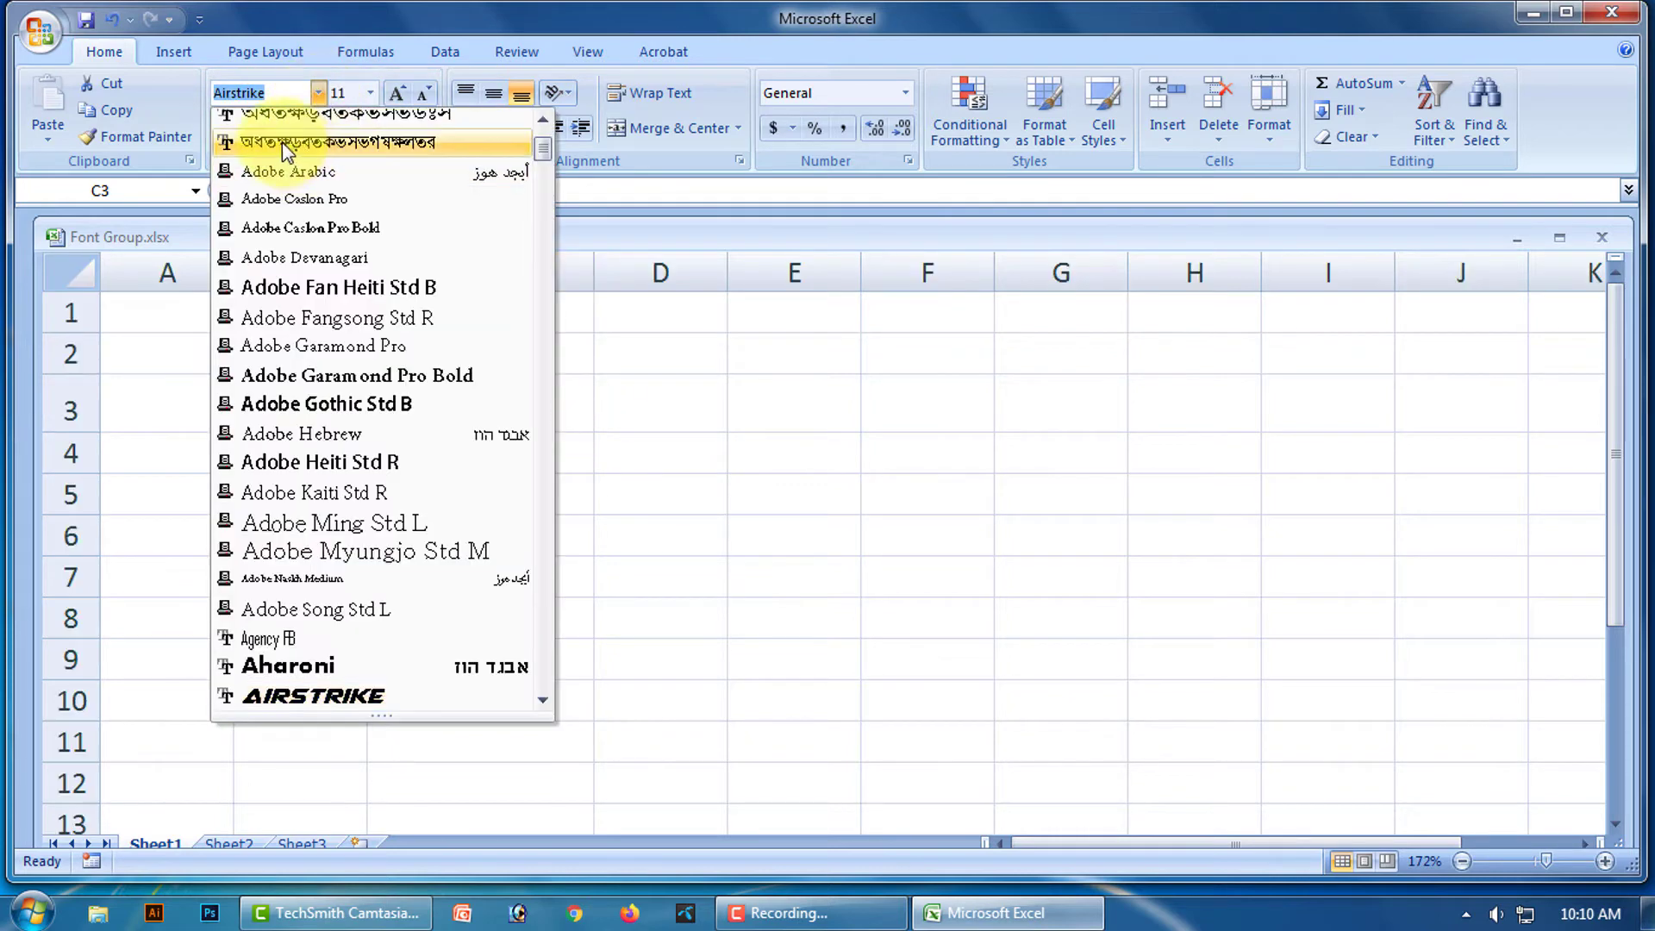
scroll(293, 172, "up", 3)
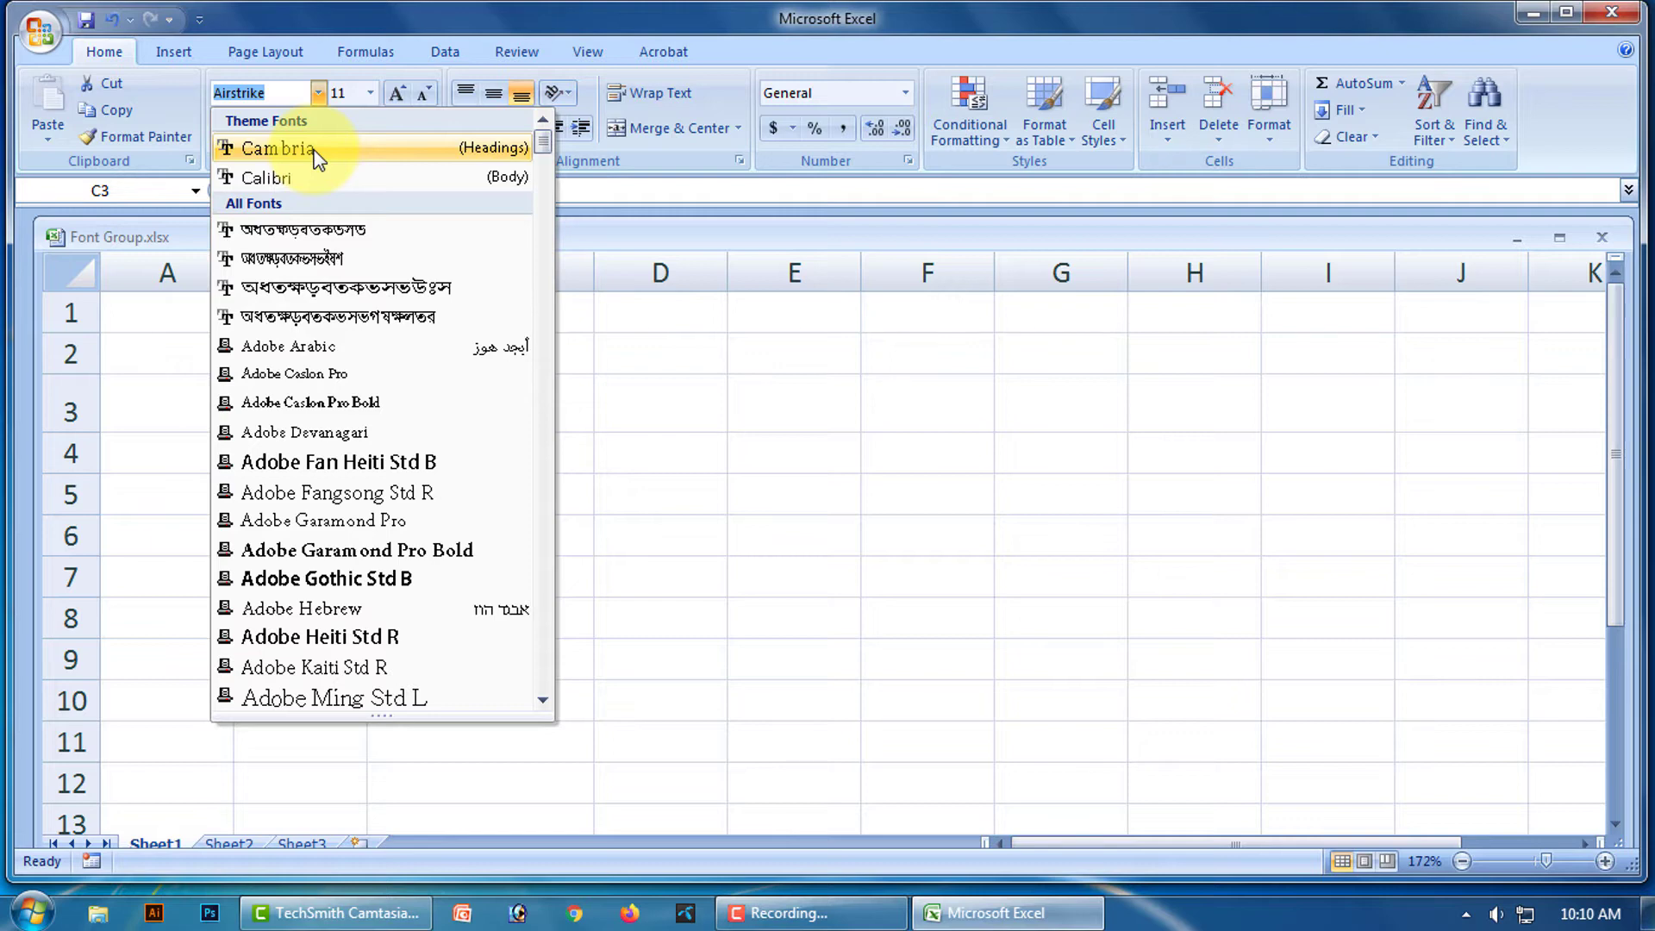
left_click(282, 178)
left_click(533, 450)
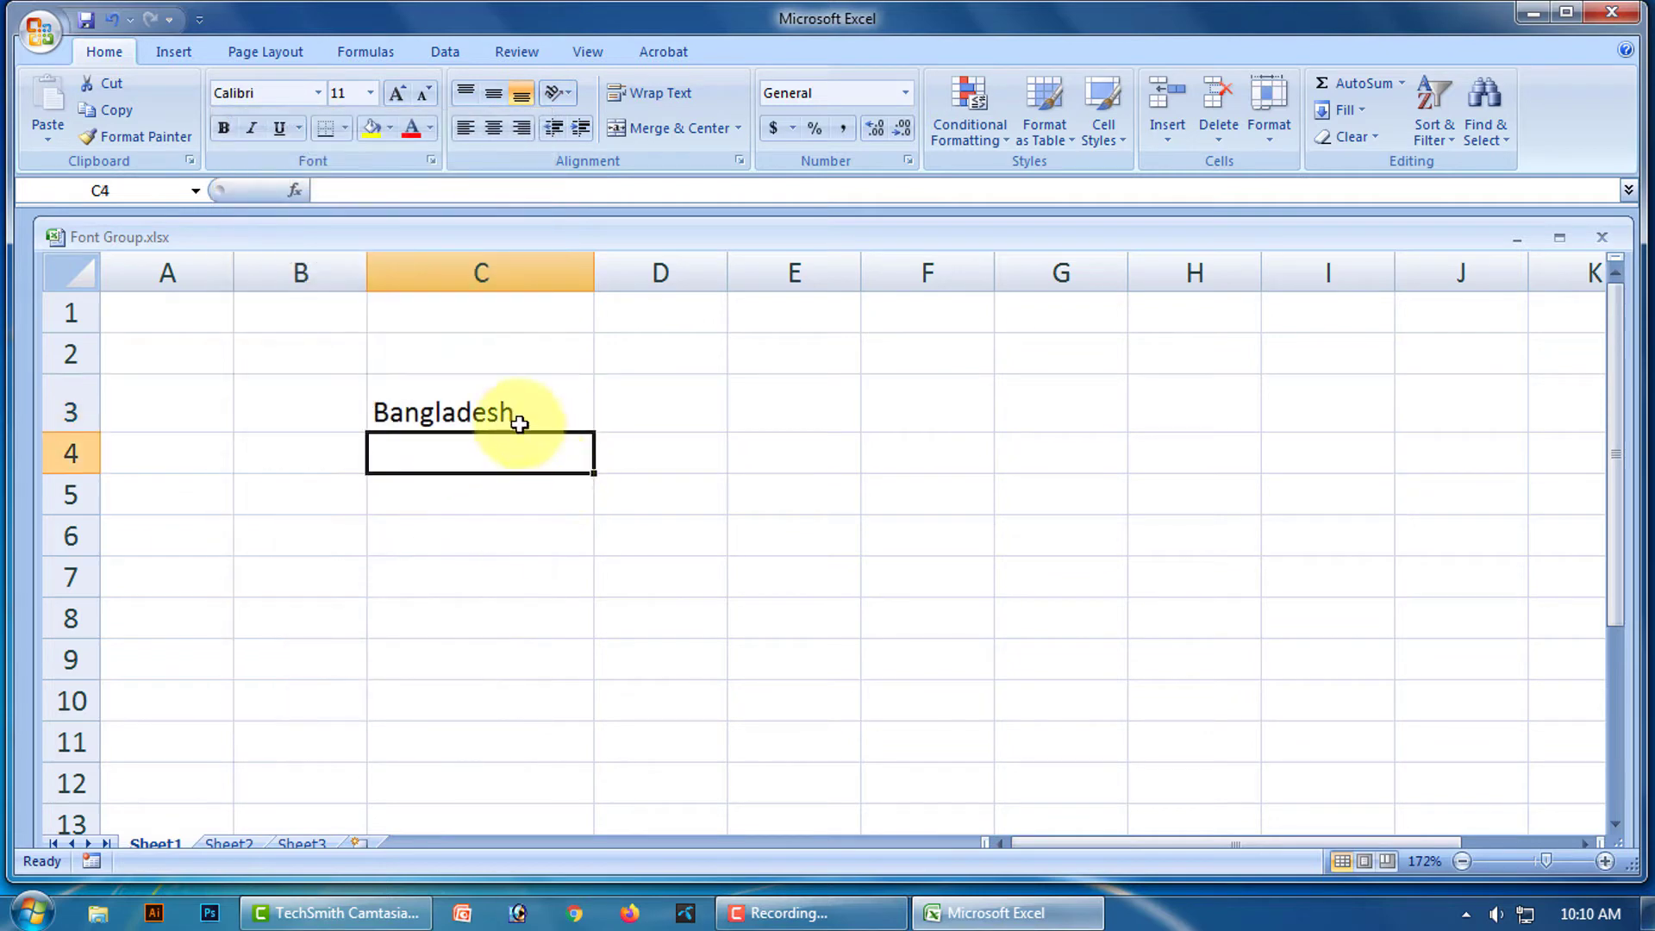
left_click(510, 406)
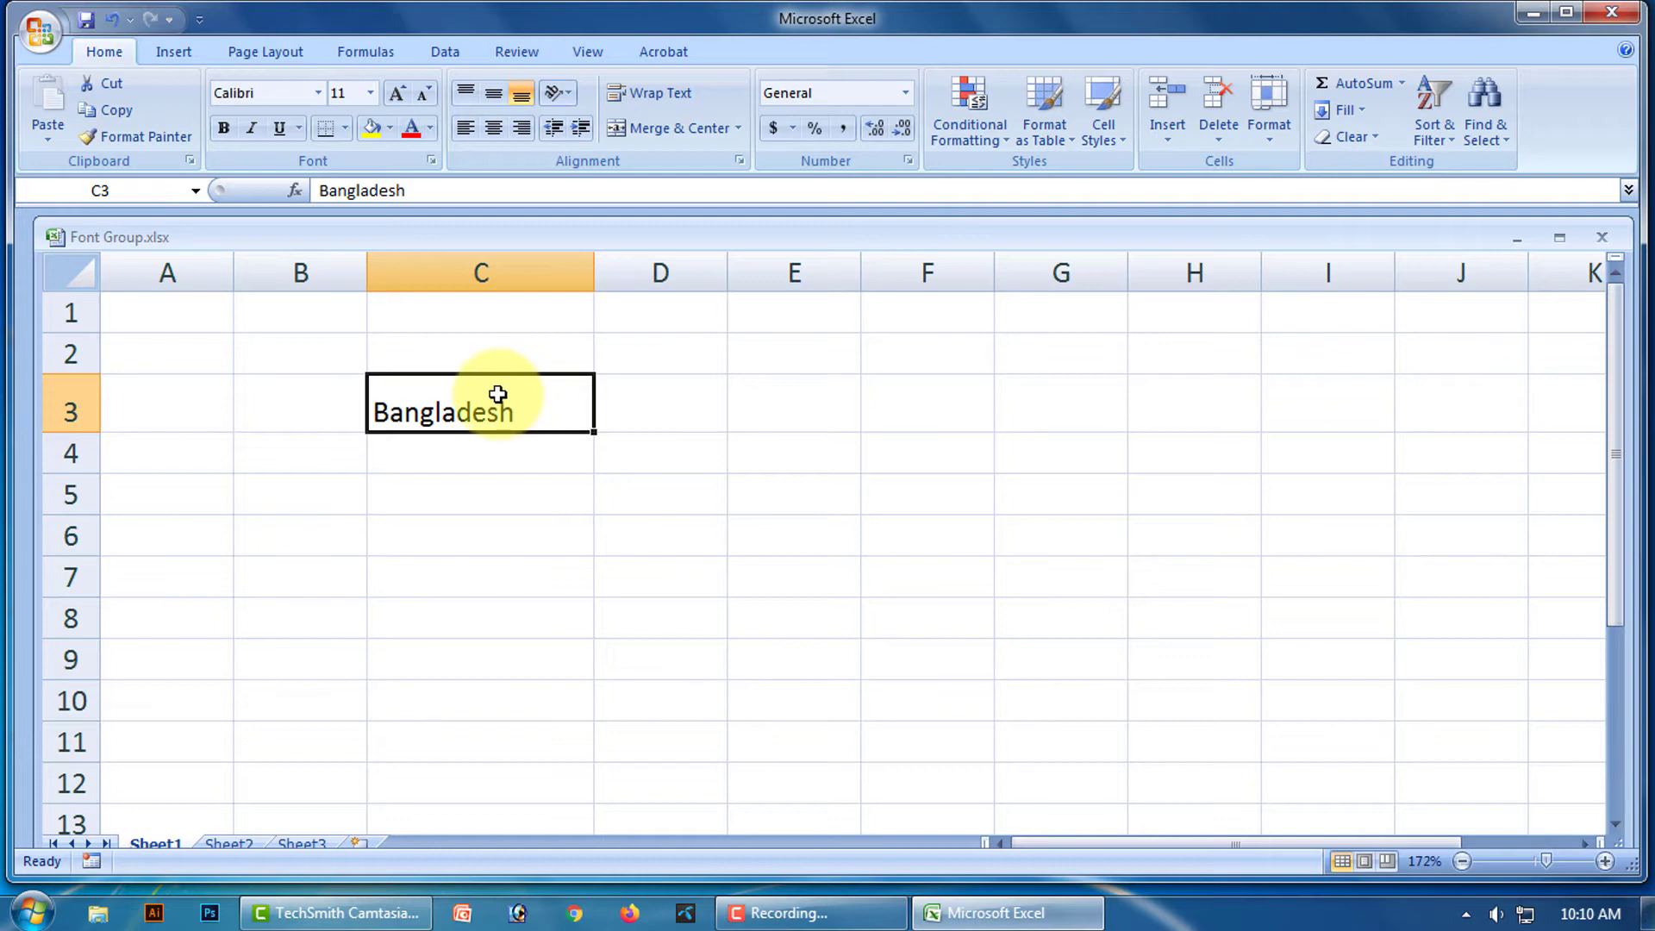
Set Bangladesh to font size 20, then increase its size four steps.
left_click(372, 94)
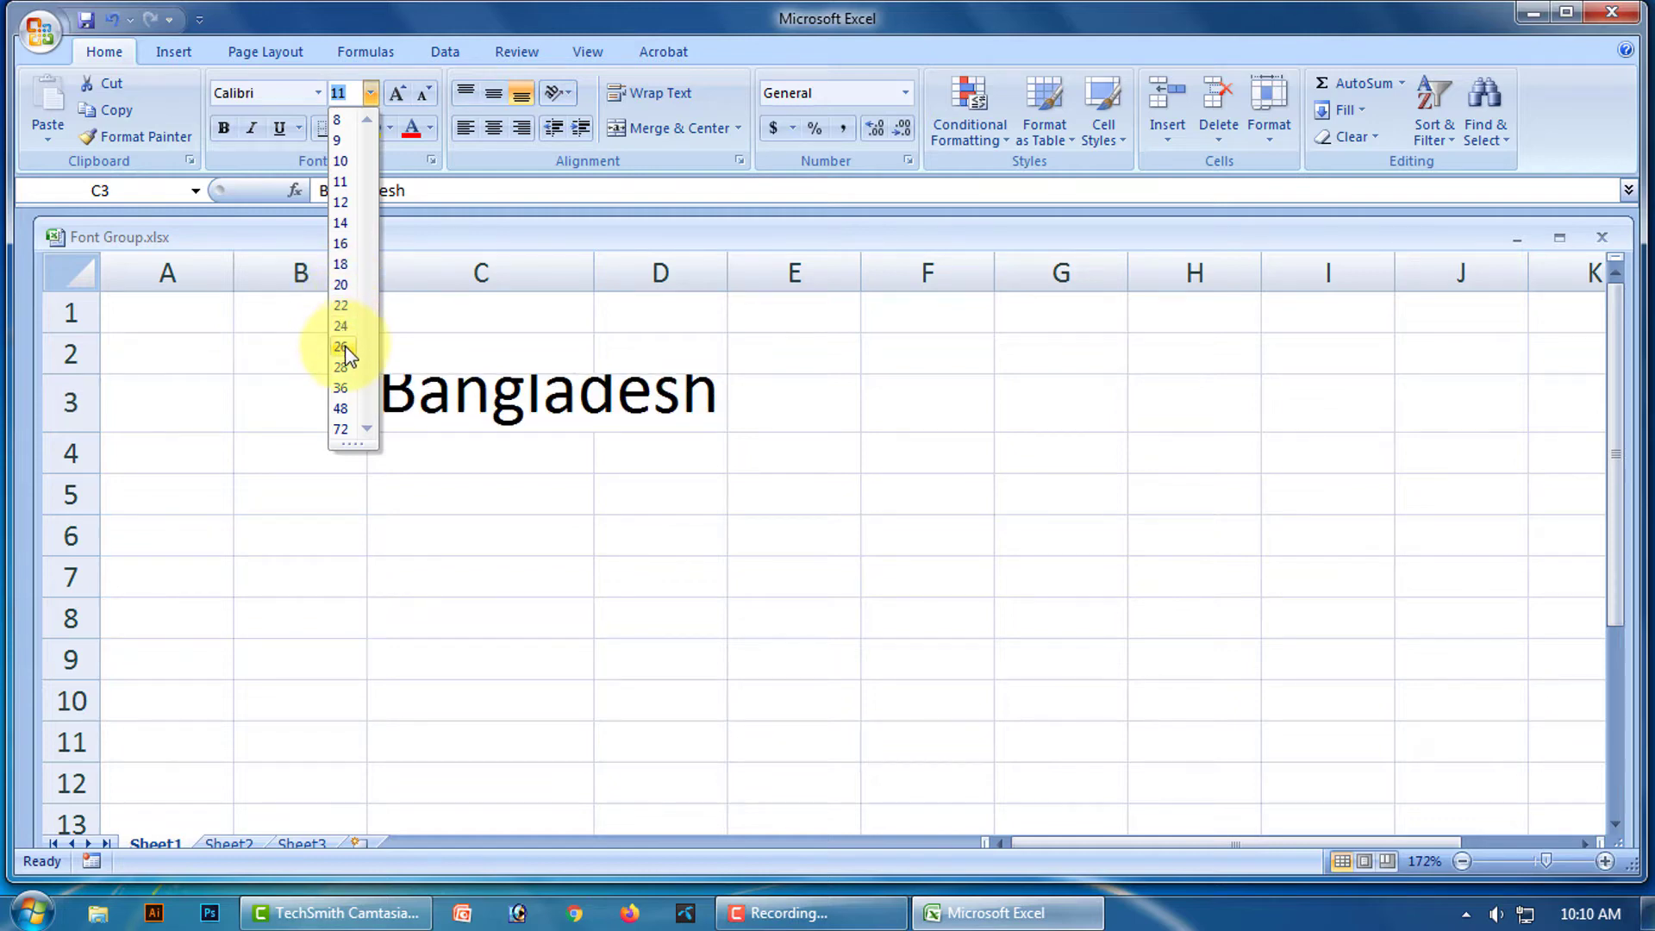
left_click(342, 285)
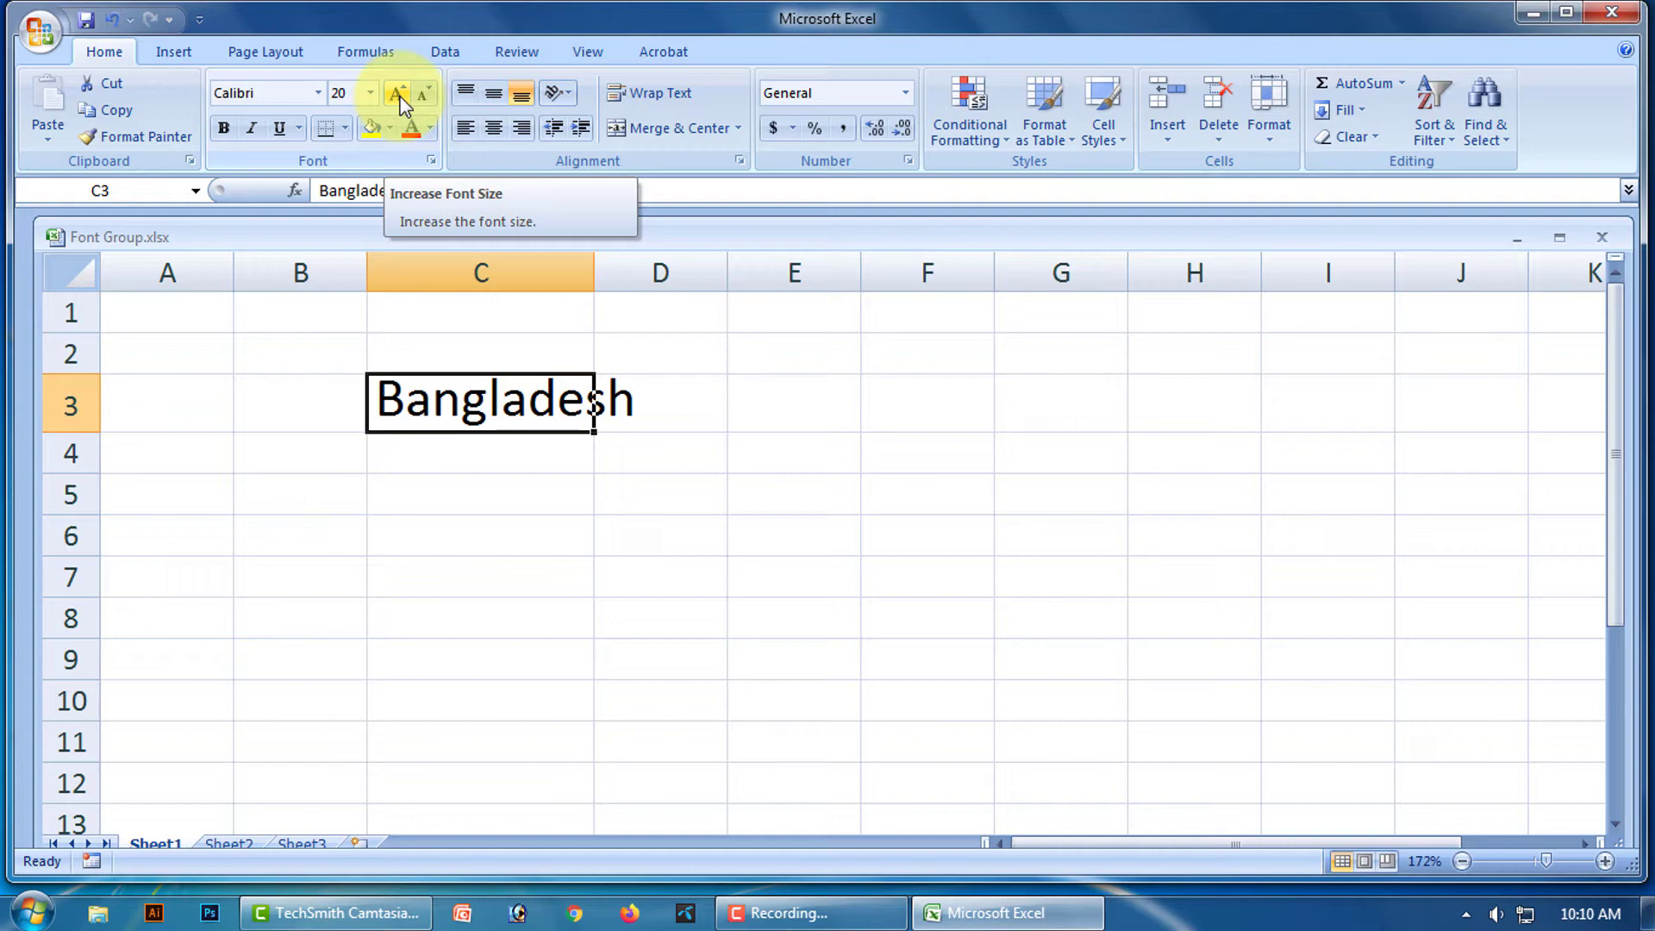
left_click(401, 102)
left_click(401, 102)
left_click(401, 101)
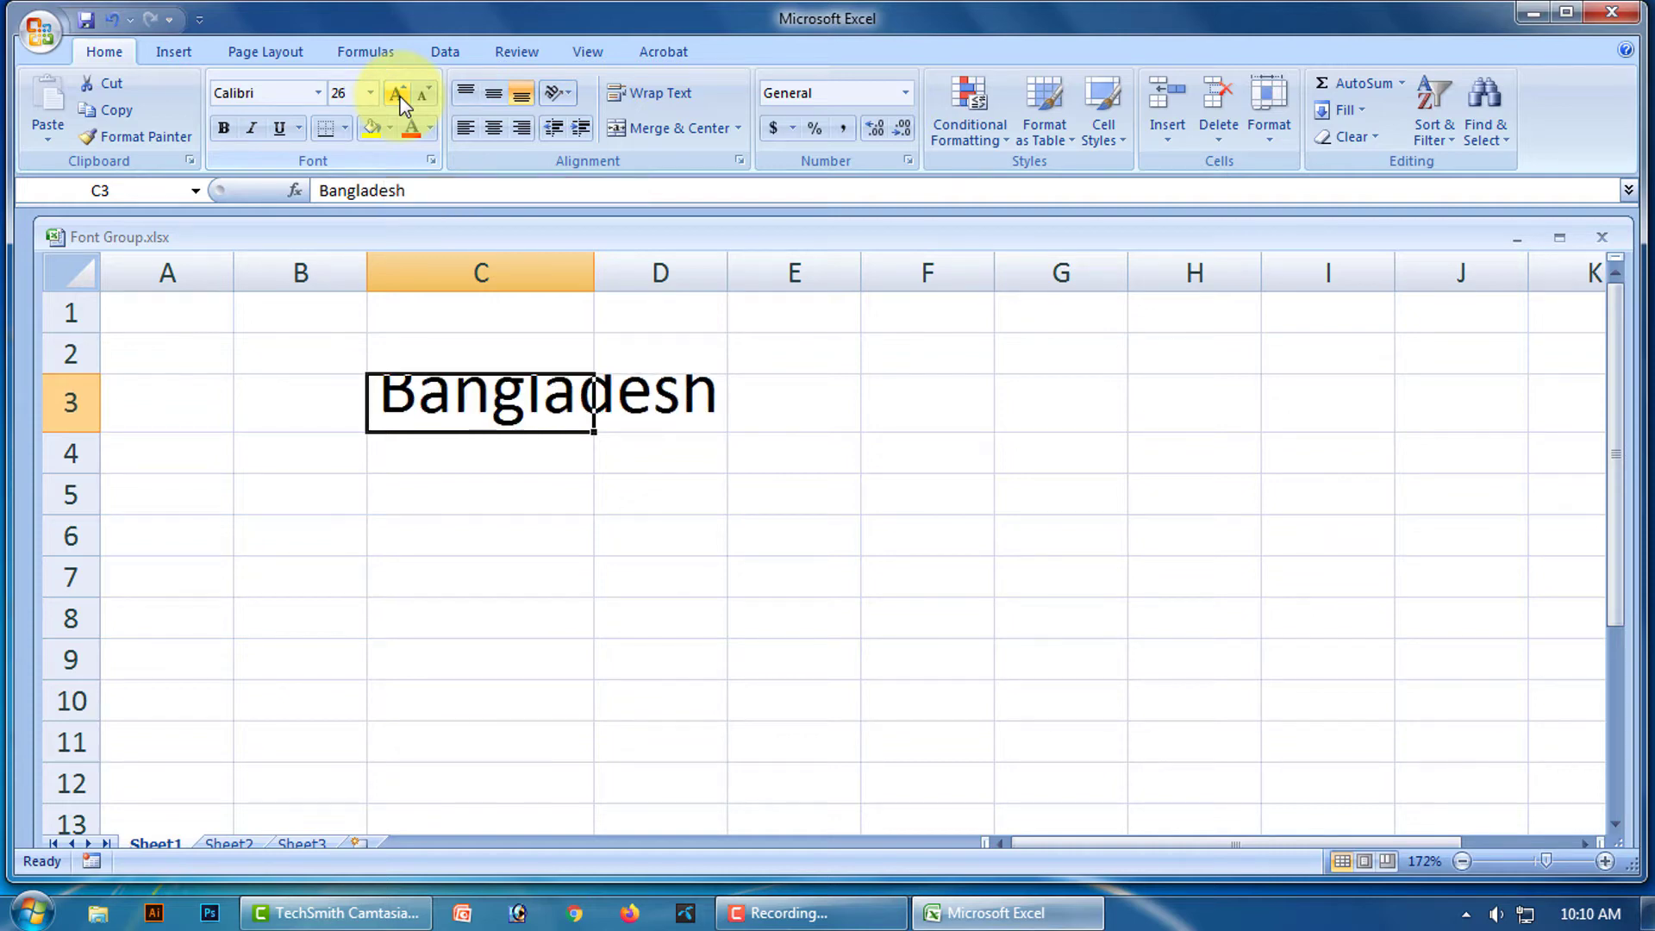
left_click(401, 102)
left_click(401, 101)
left_click(401, 102)
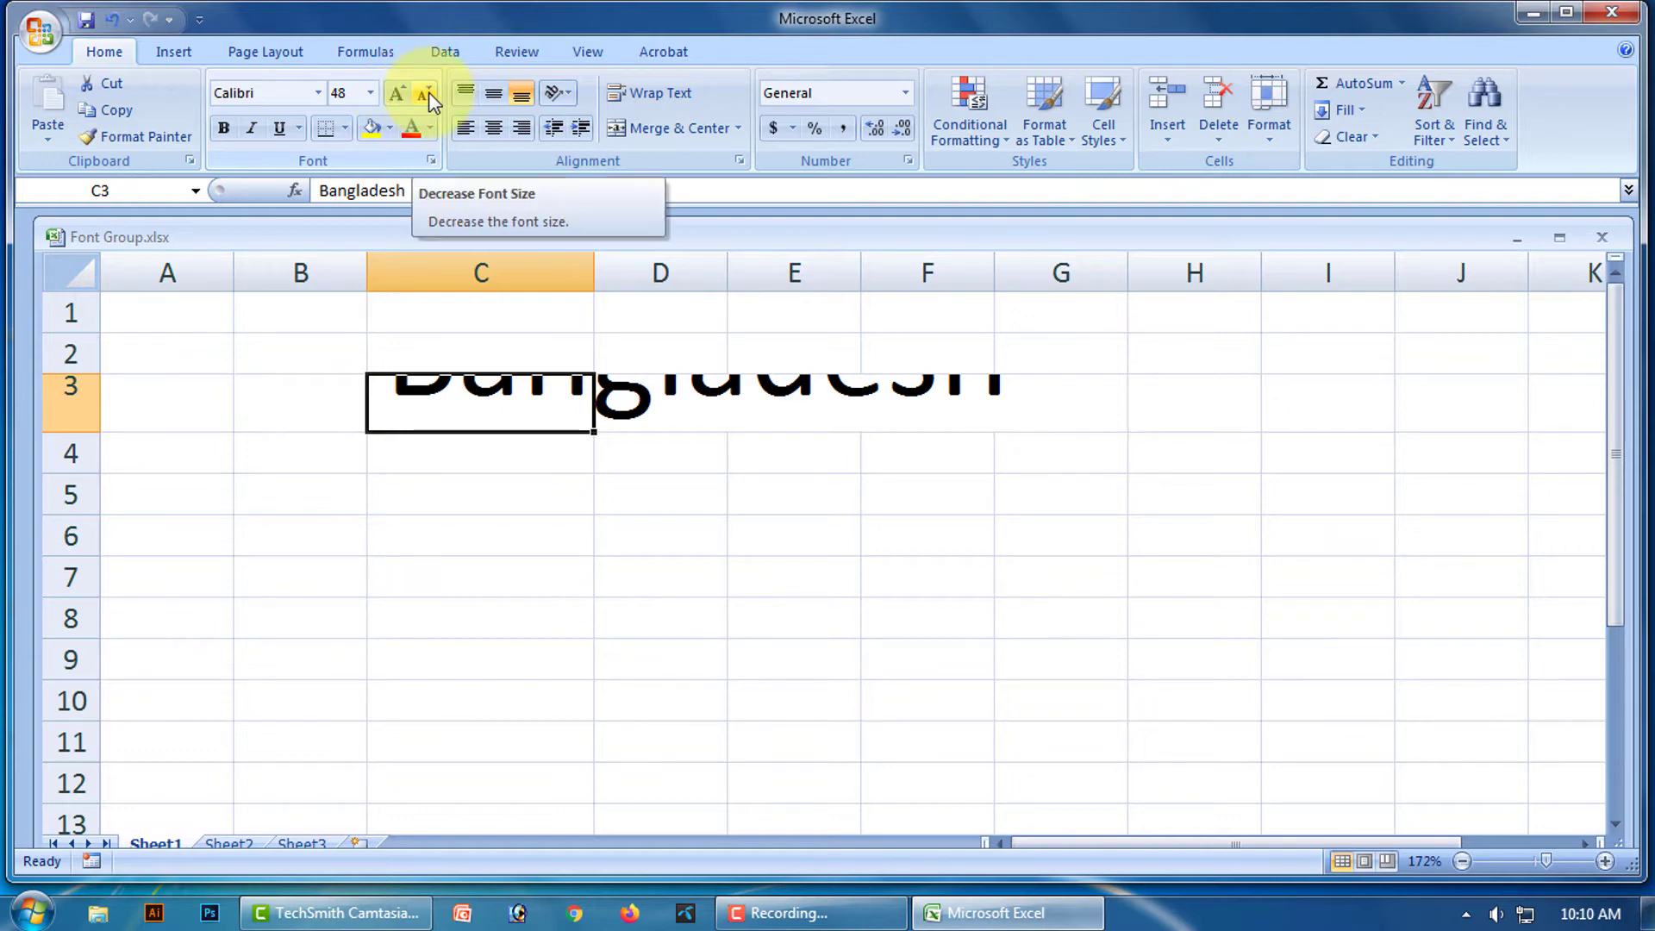
Step the font size down and up, settling Bangladesh at size 16.
left_click(424, 95)
left_click(424, 95)
left_click(424, 95)
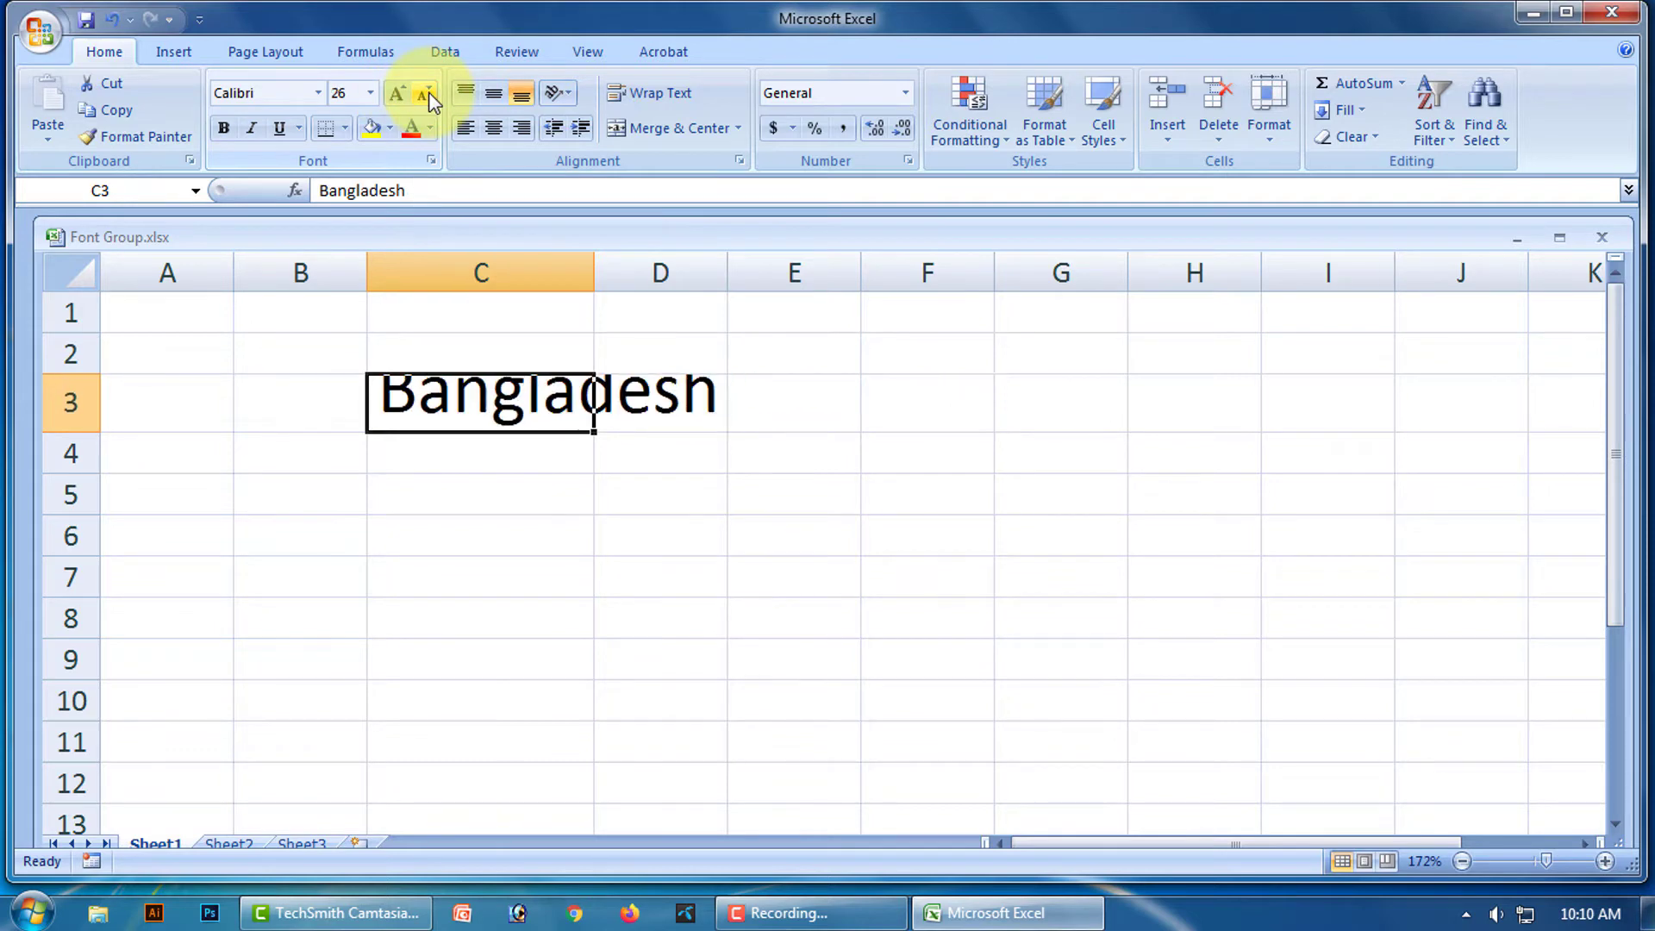
left_click(424, 95)
left_click(424, 94)
left_click(424, 94)
left_click(424, 94)
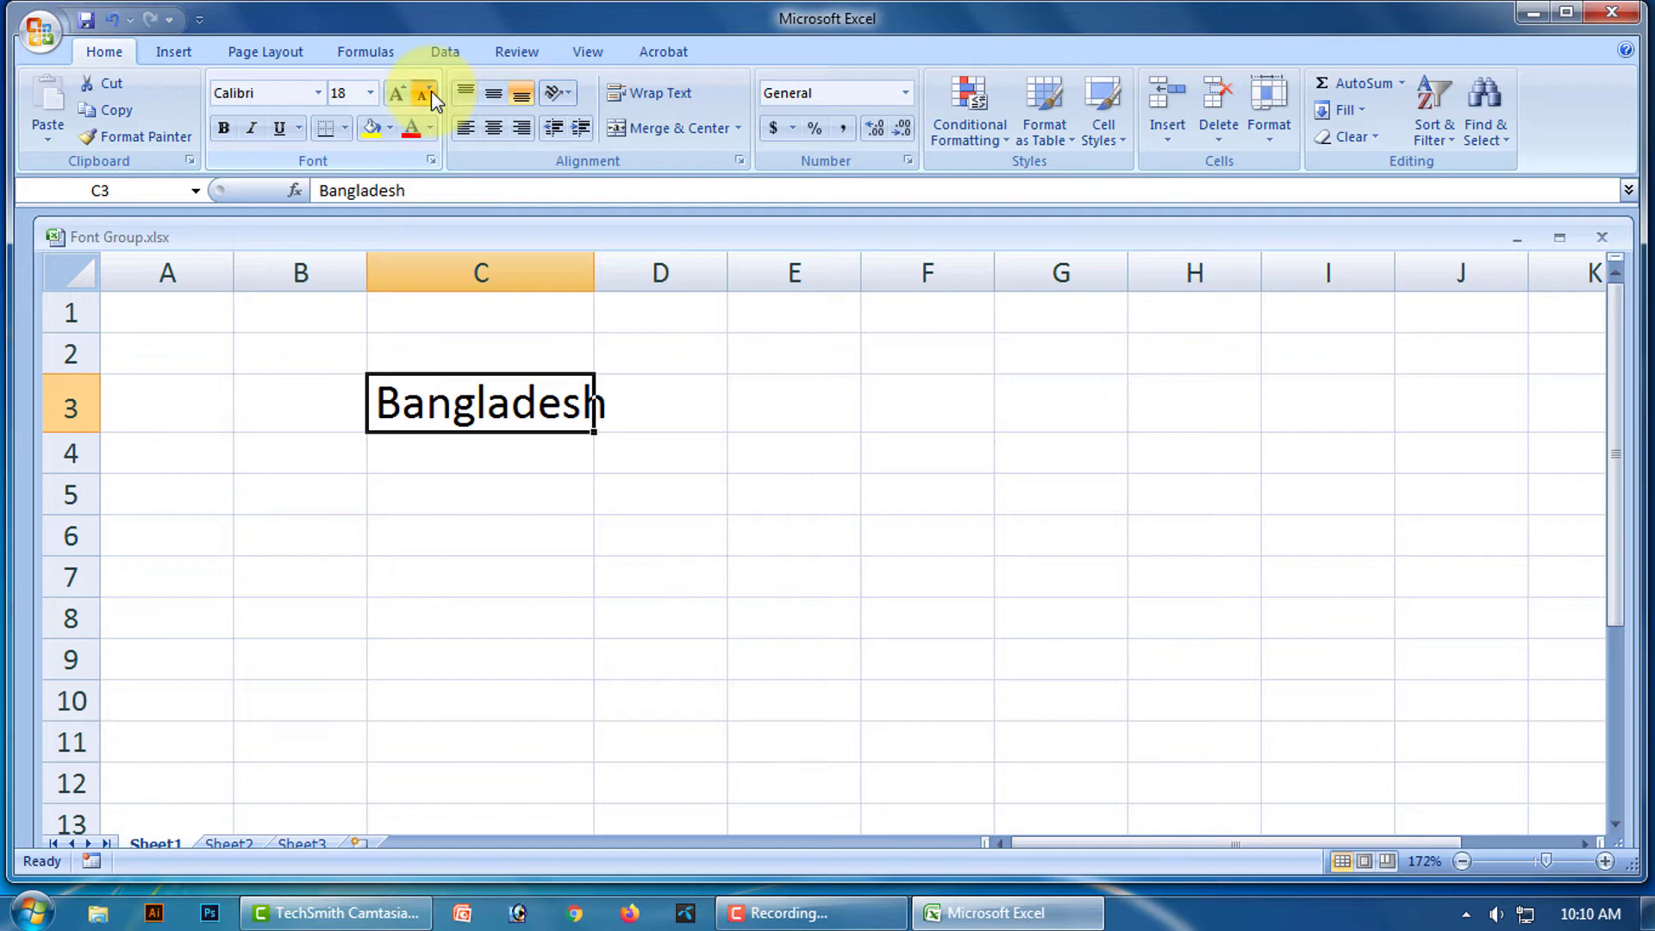
left_click(424, 95)
left_click(398, 91)
left_click(399, 91)
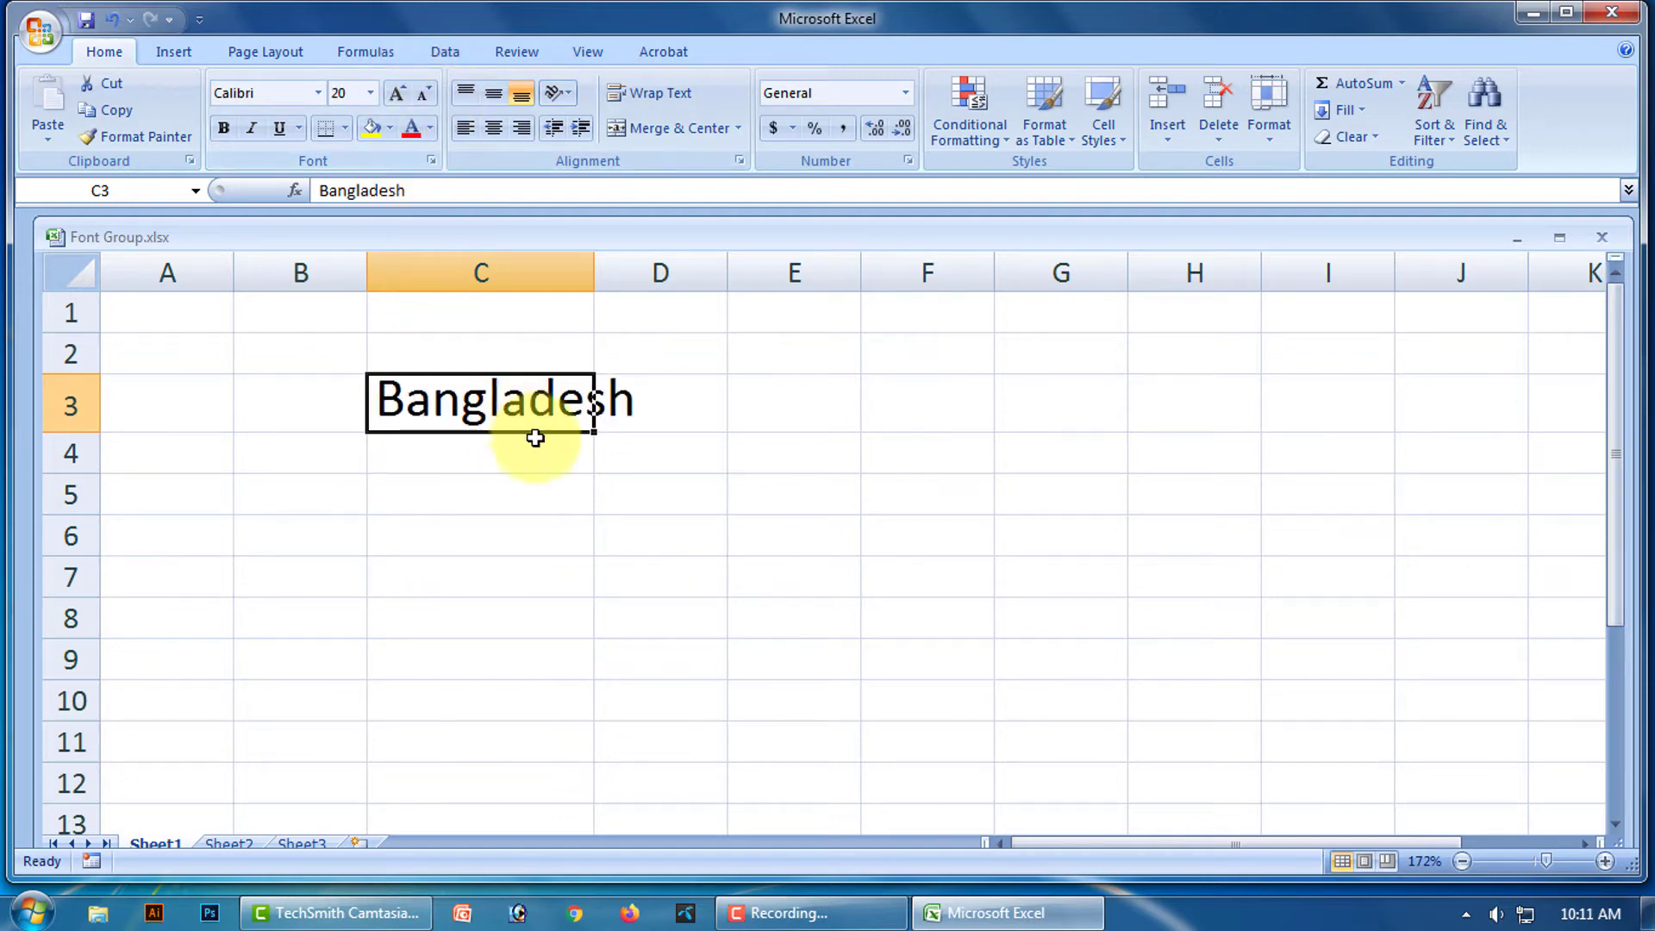
left_click(424, 94)
left_click(424, 95)
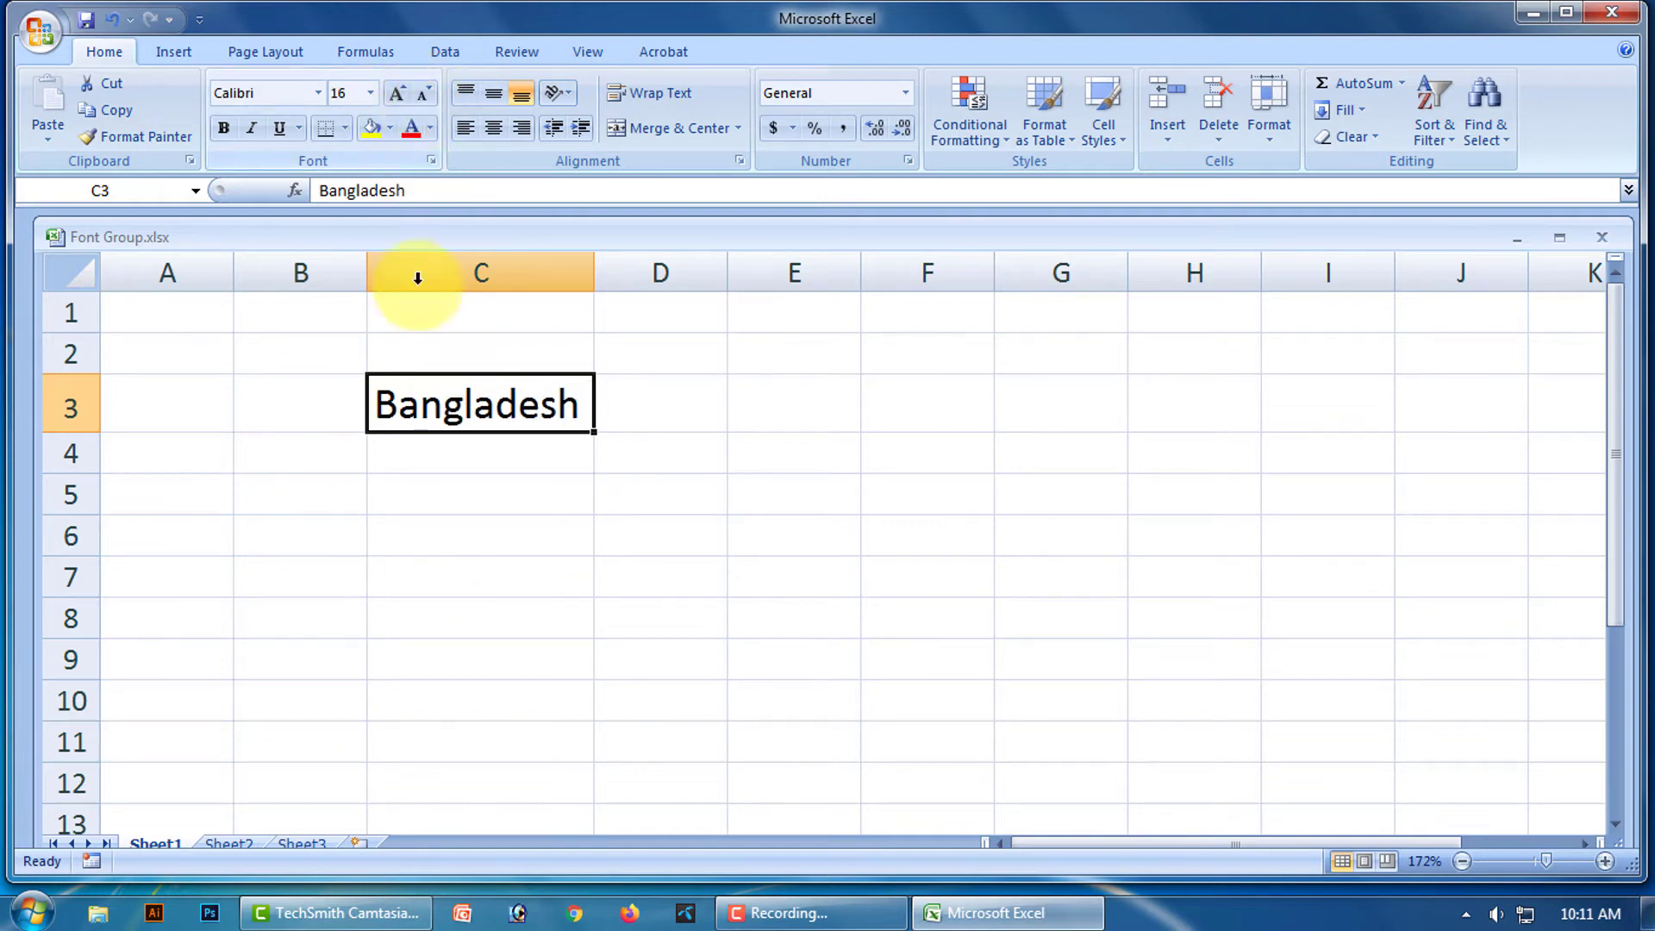
left_click(570, 471)
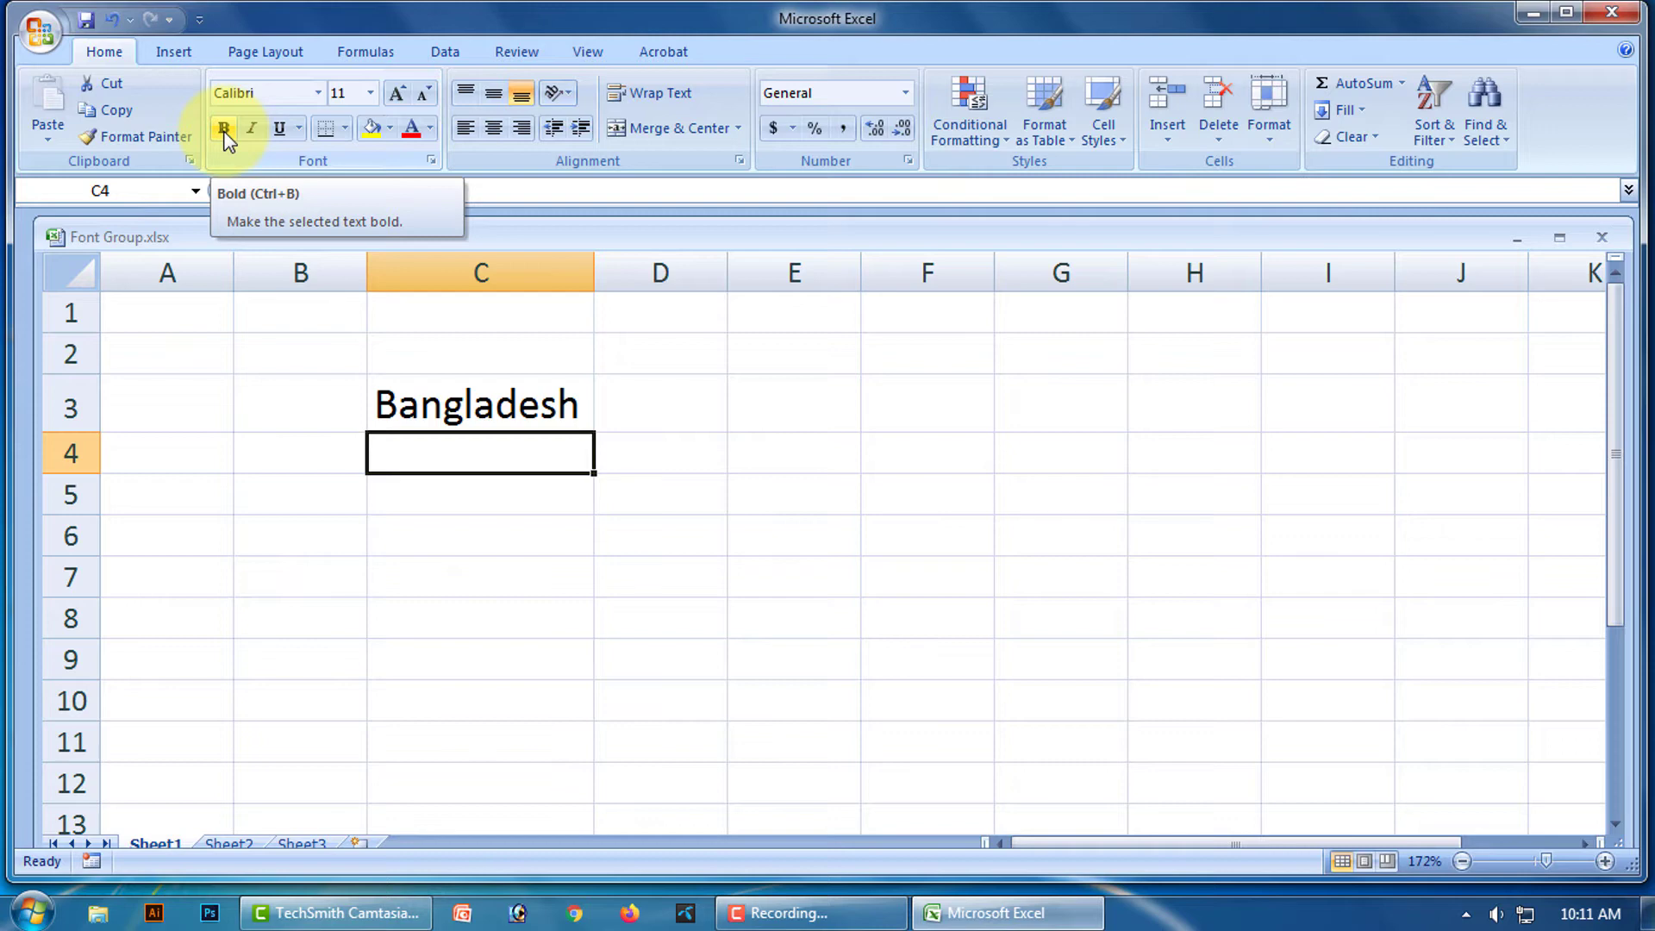
left_click(487, 404)
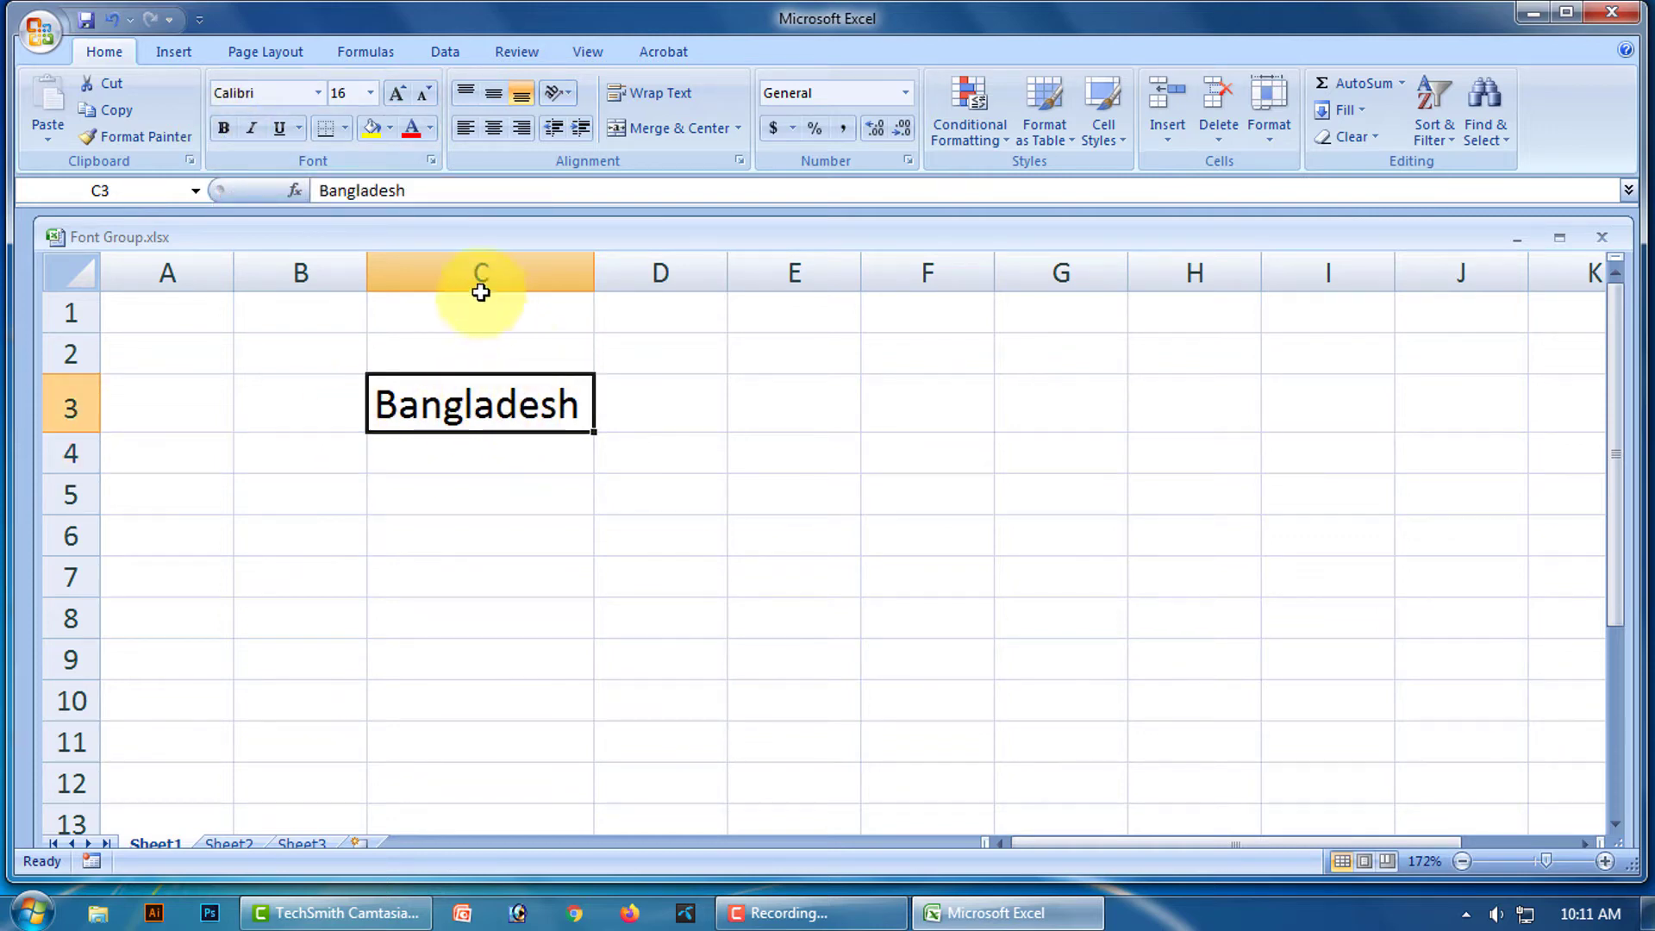
left_click(230, 135)
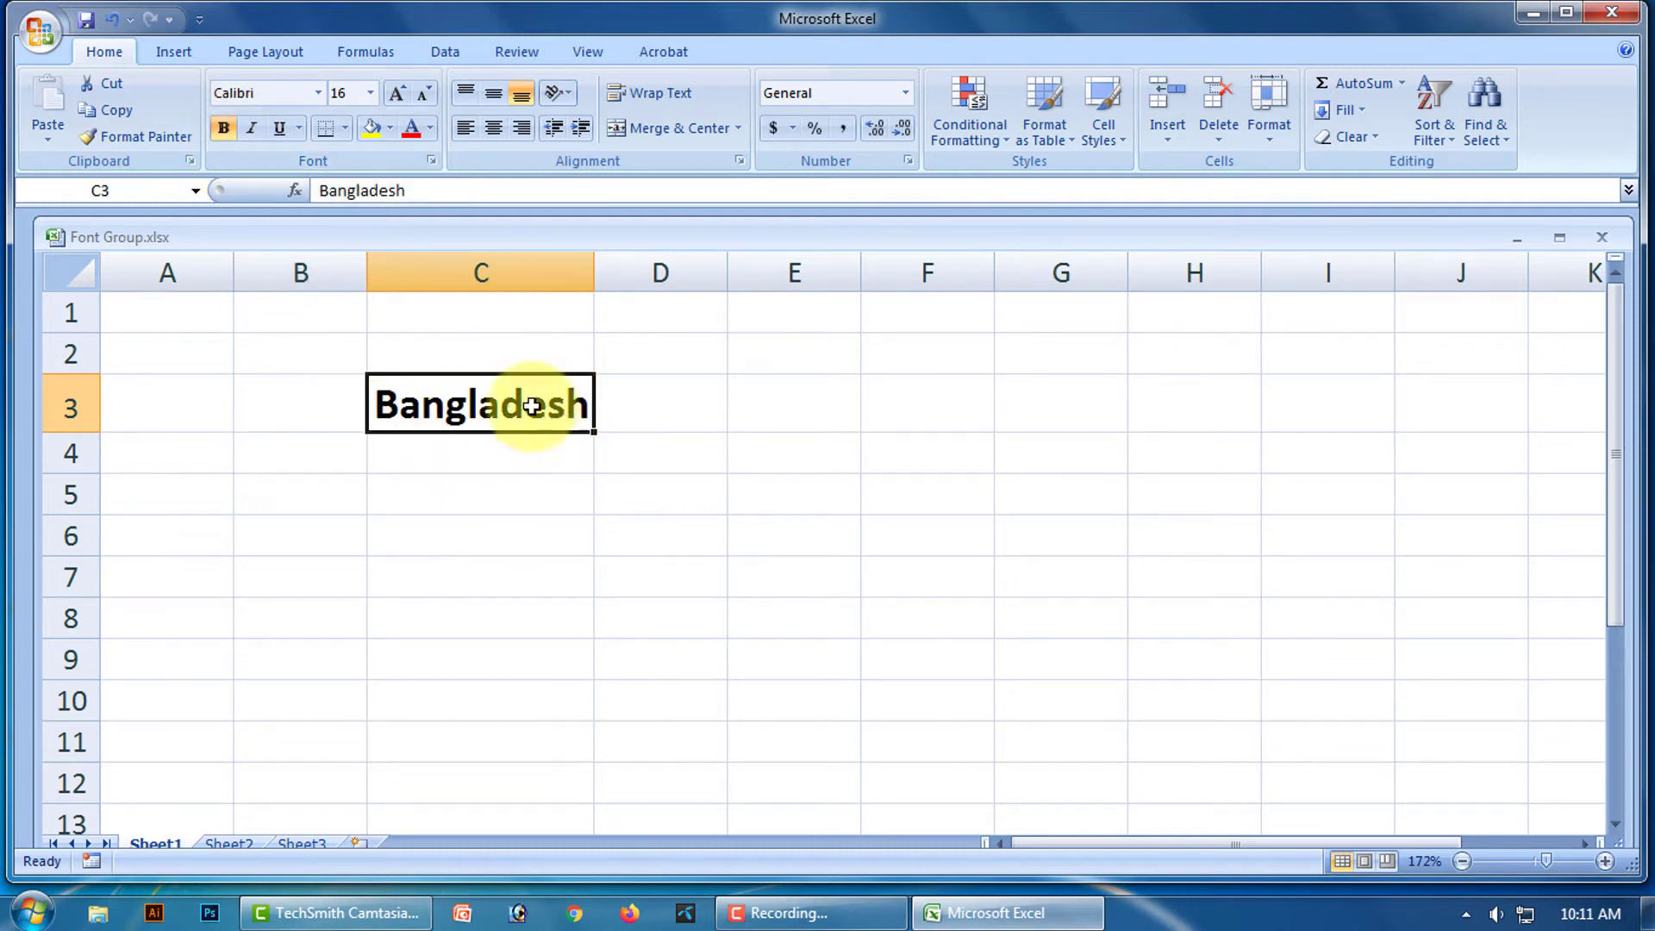
left_click(224, 131)
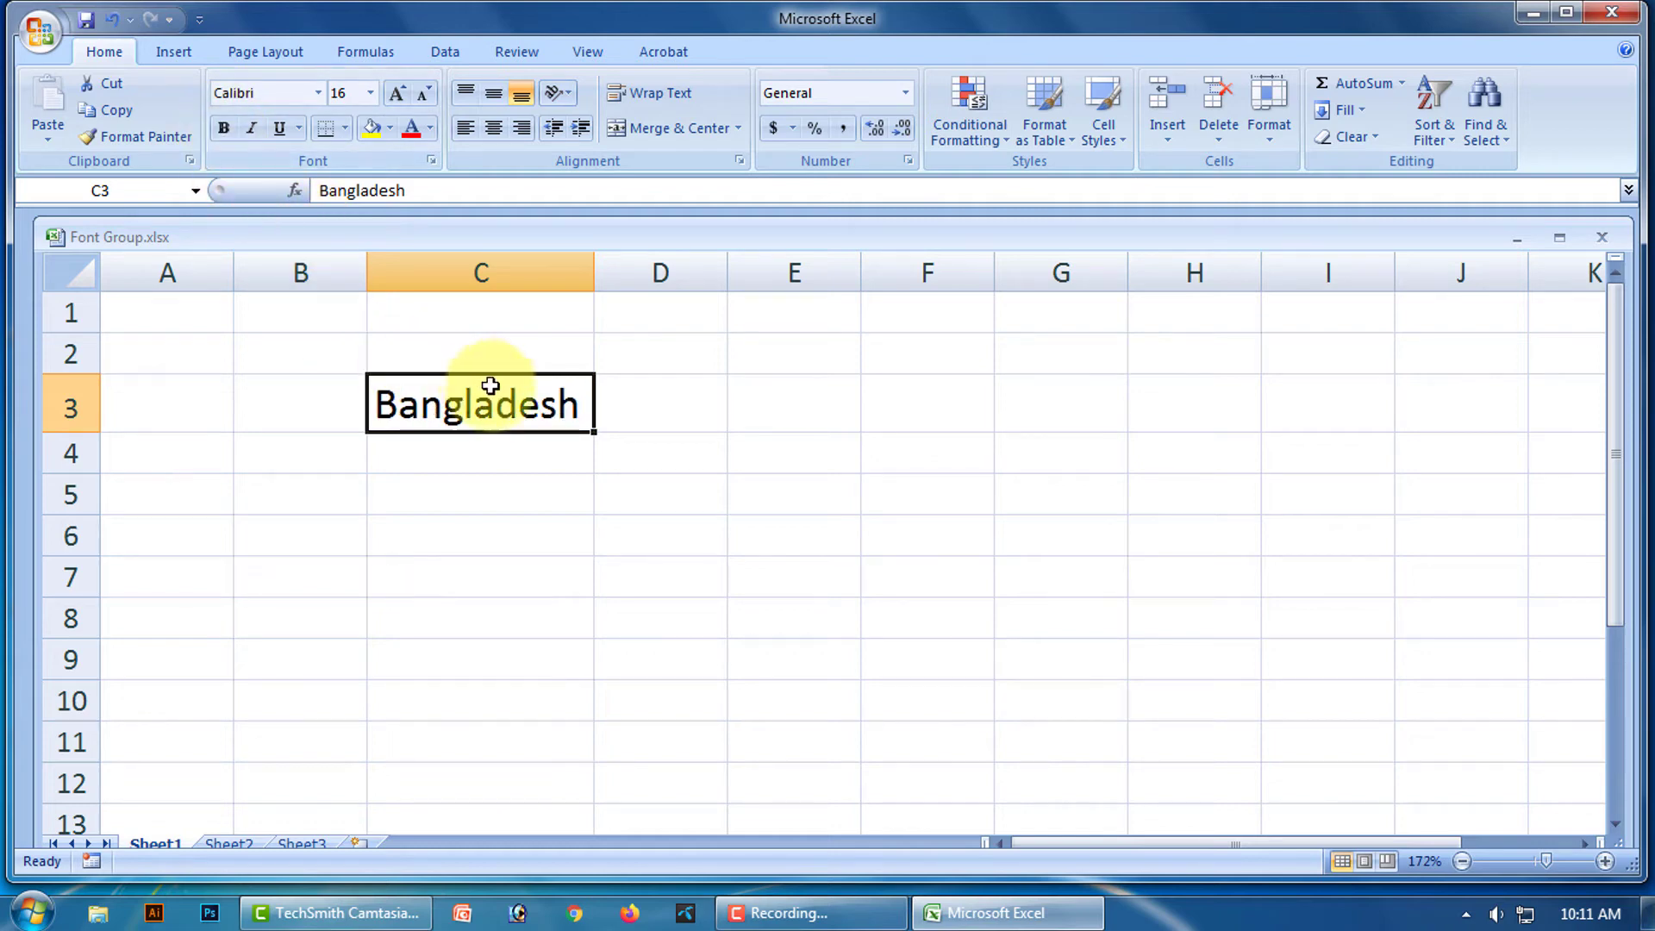
left_click(536, 491)
left_click(526, 412)
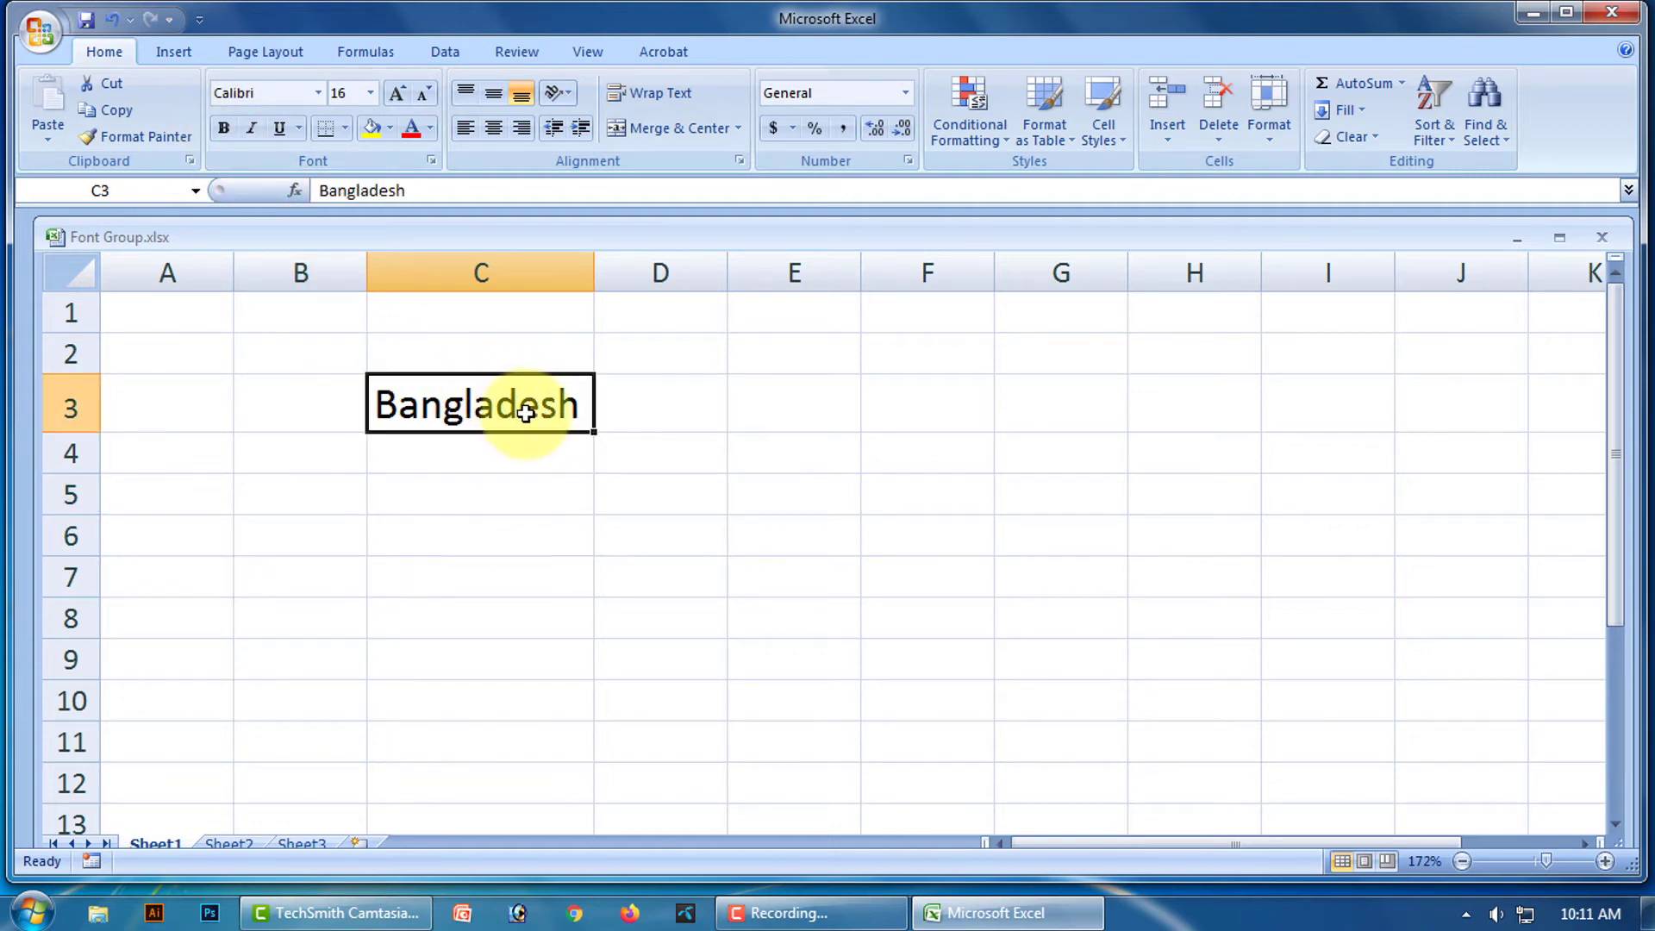
key("ctrl+b")
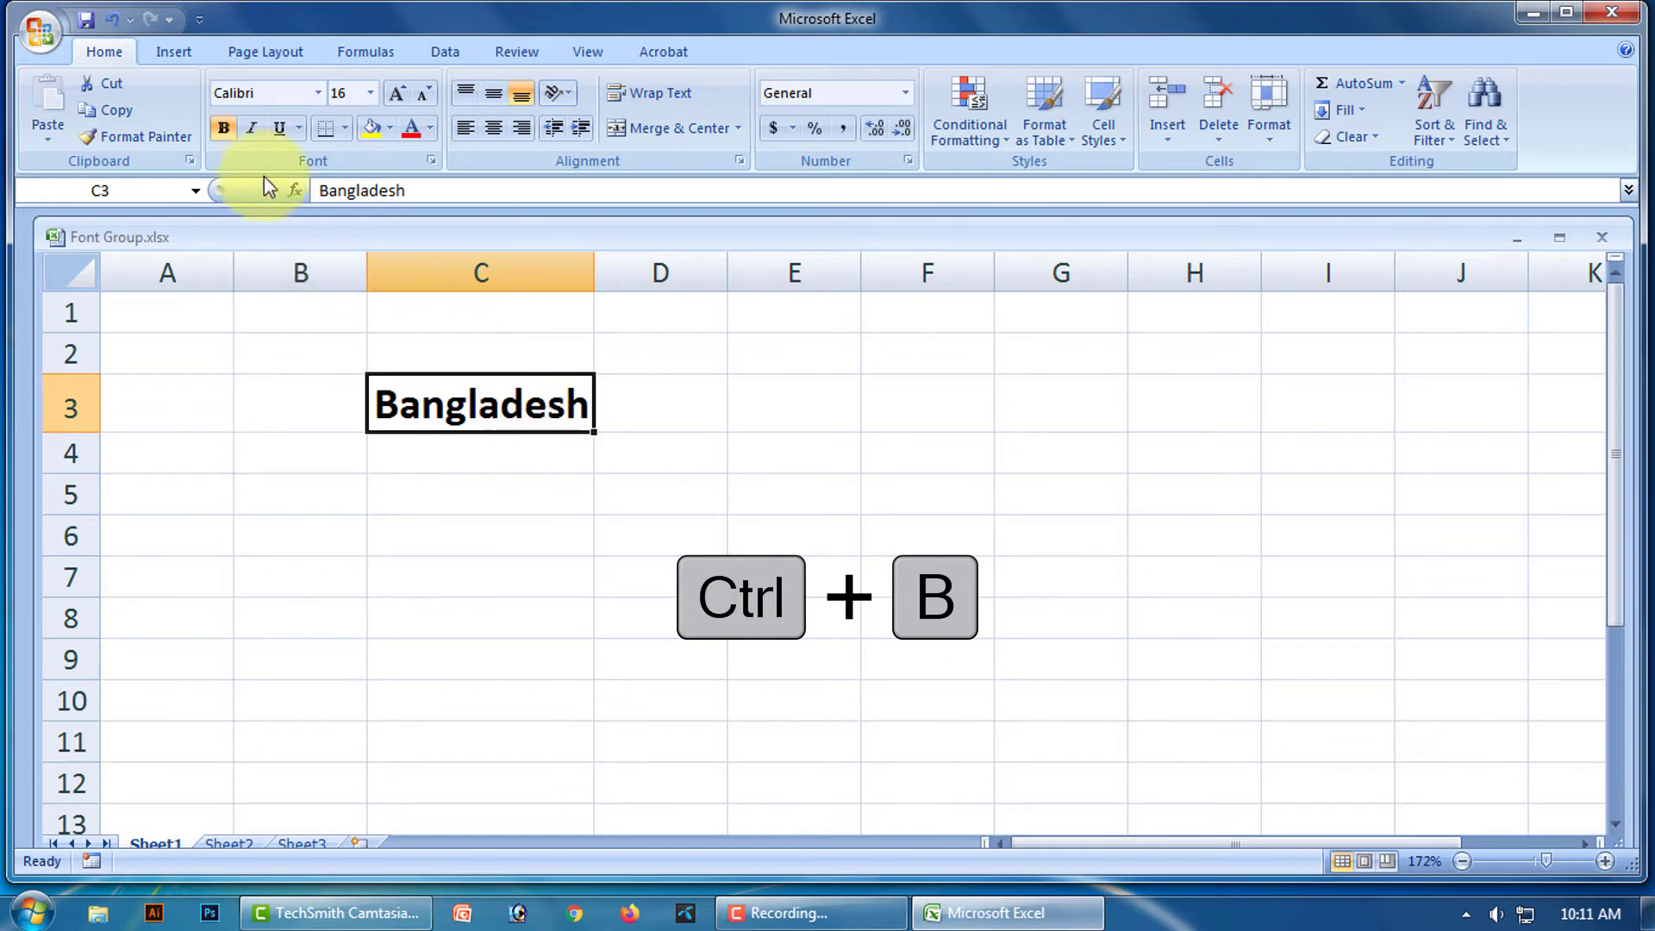
left_click(223, 128)
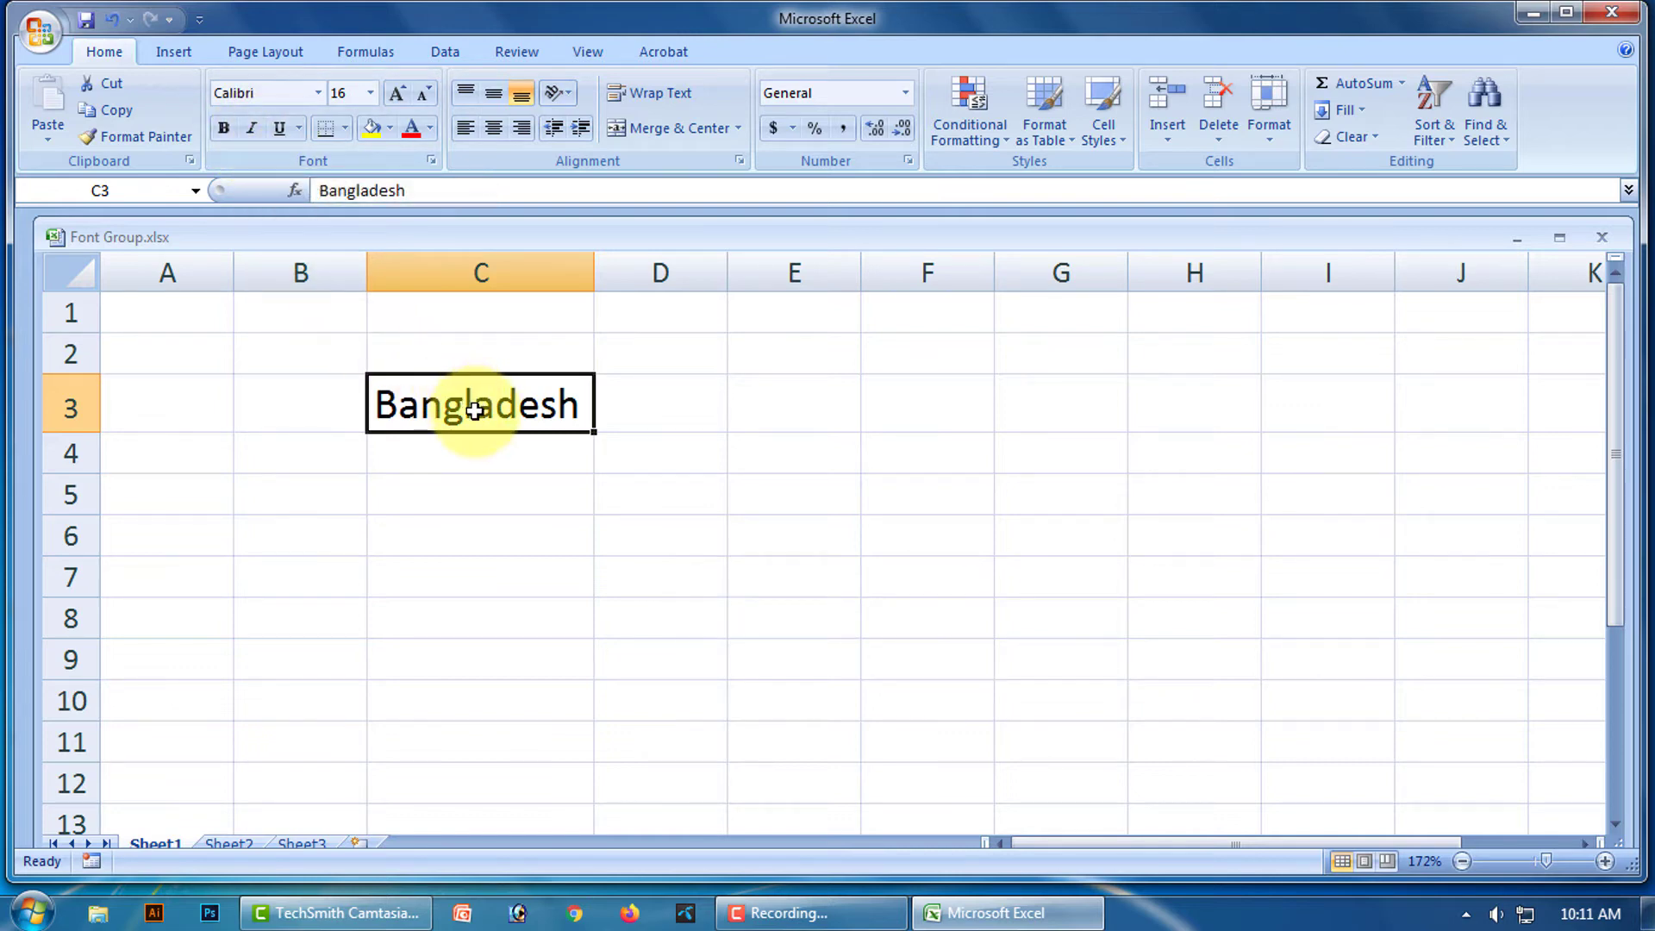
left_click(684, 465)
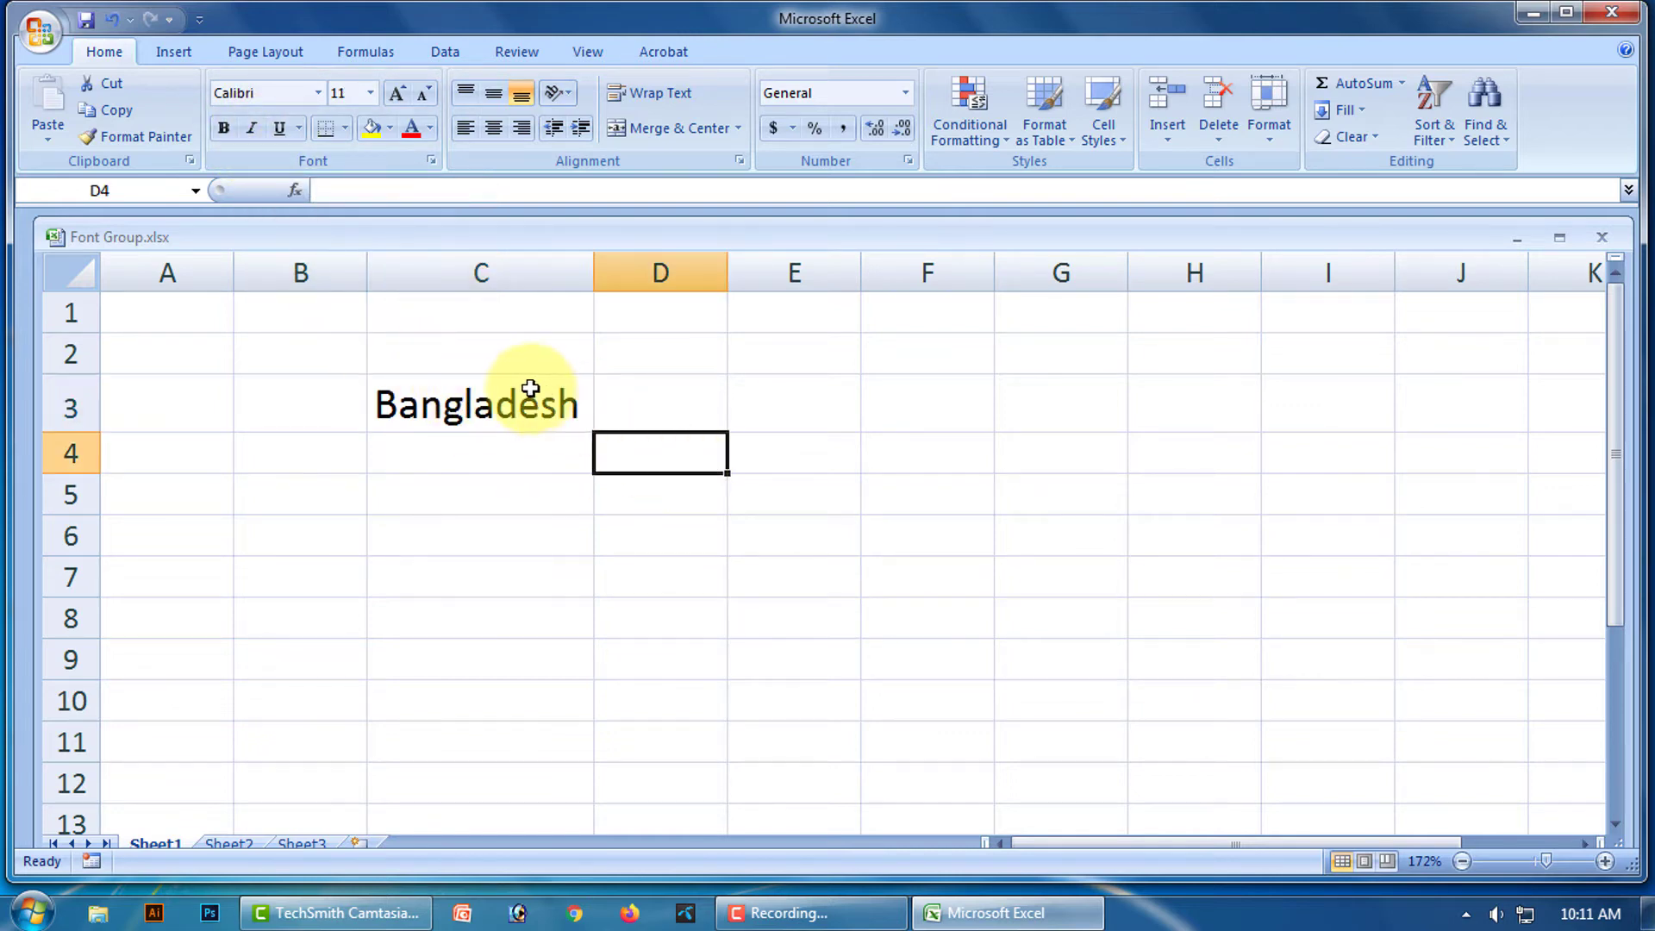
left_click(531, 399)
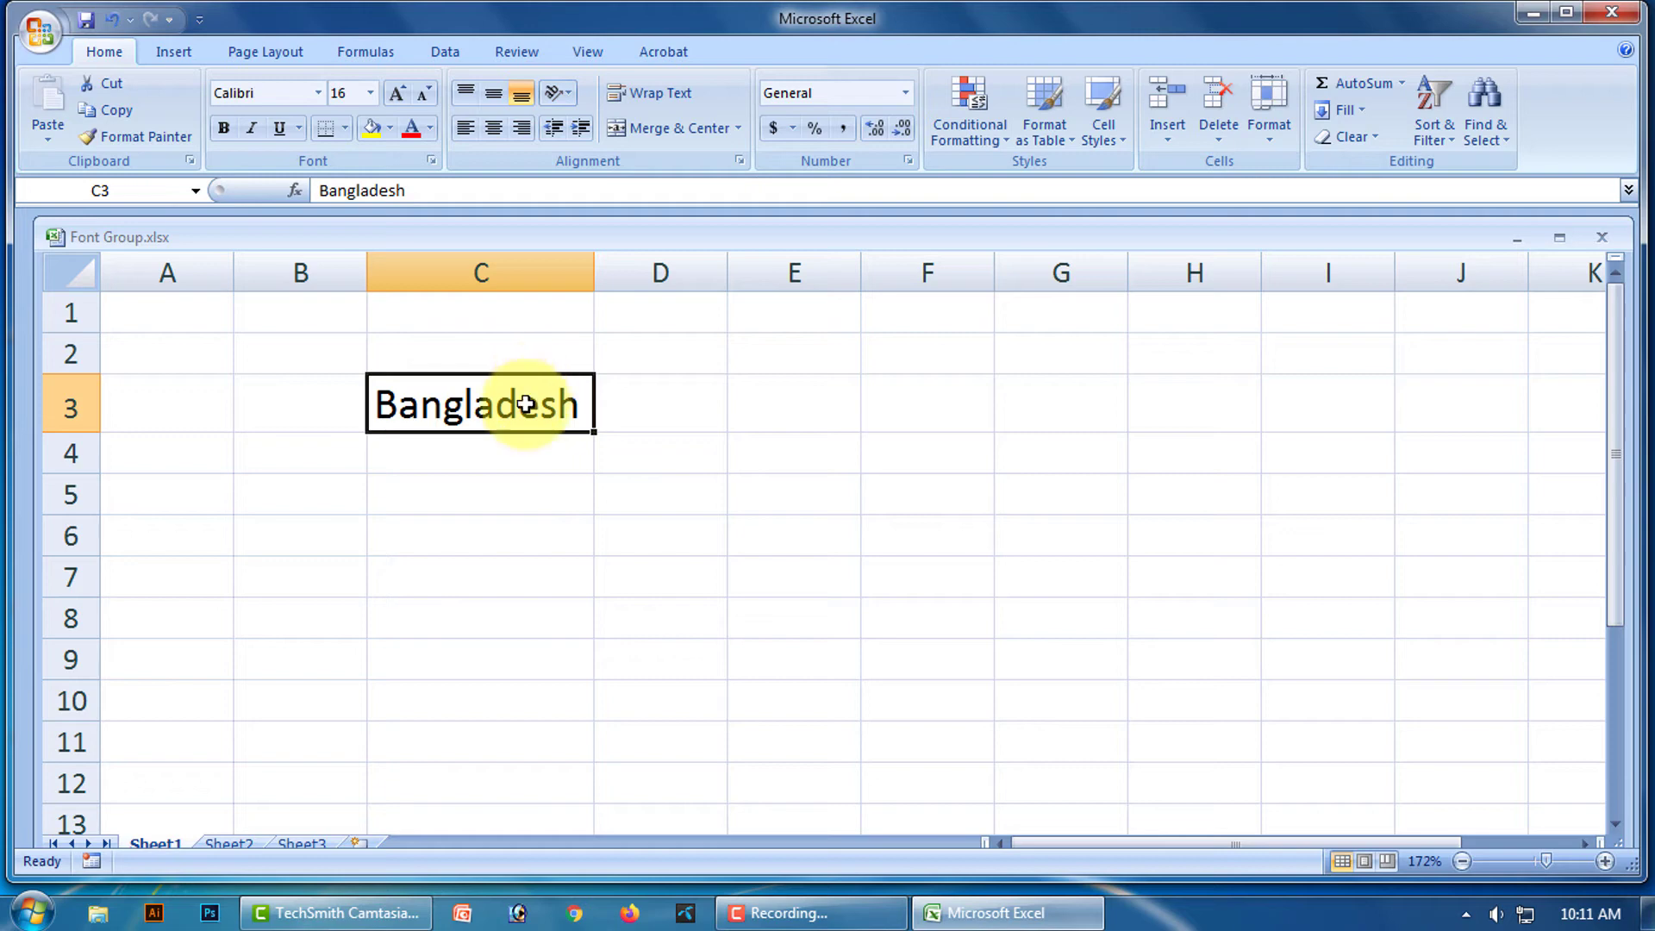
left_click(252, 130)
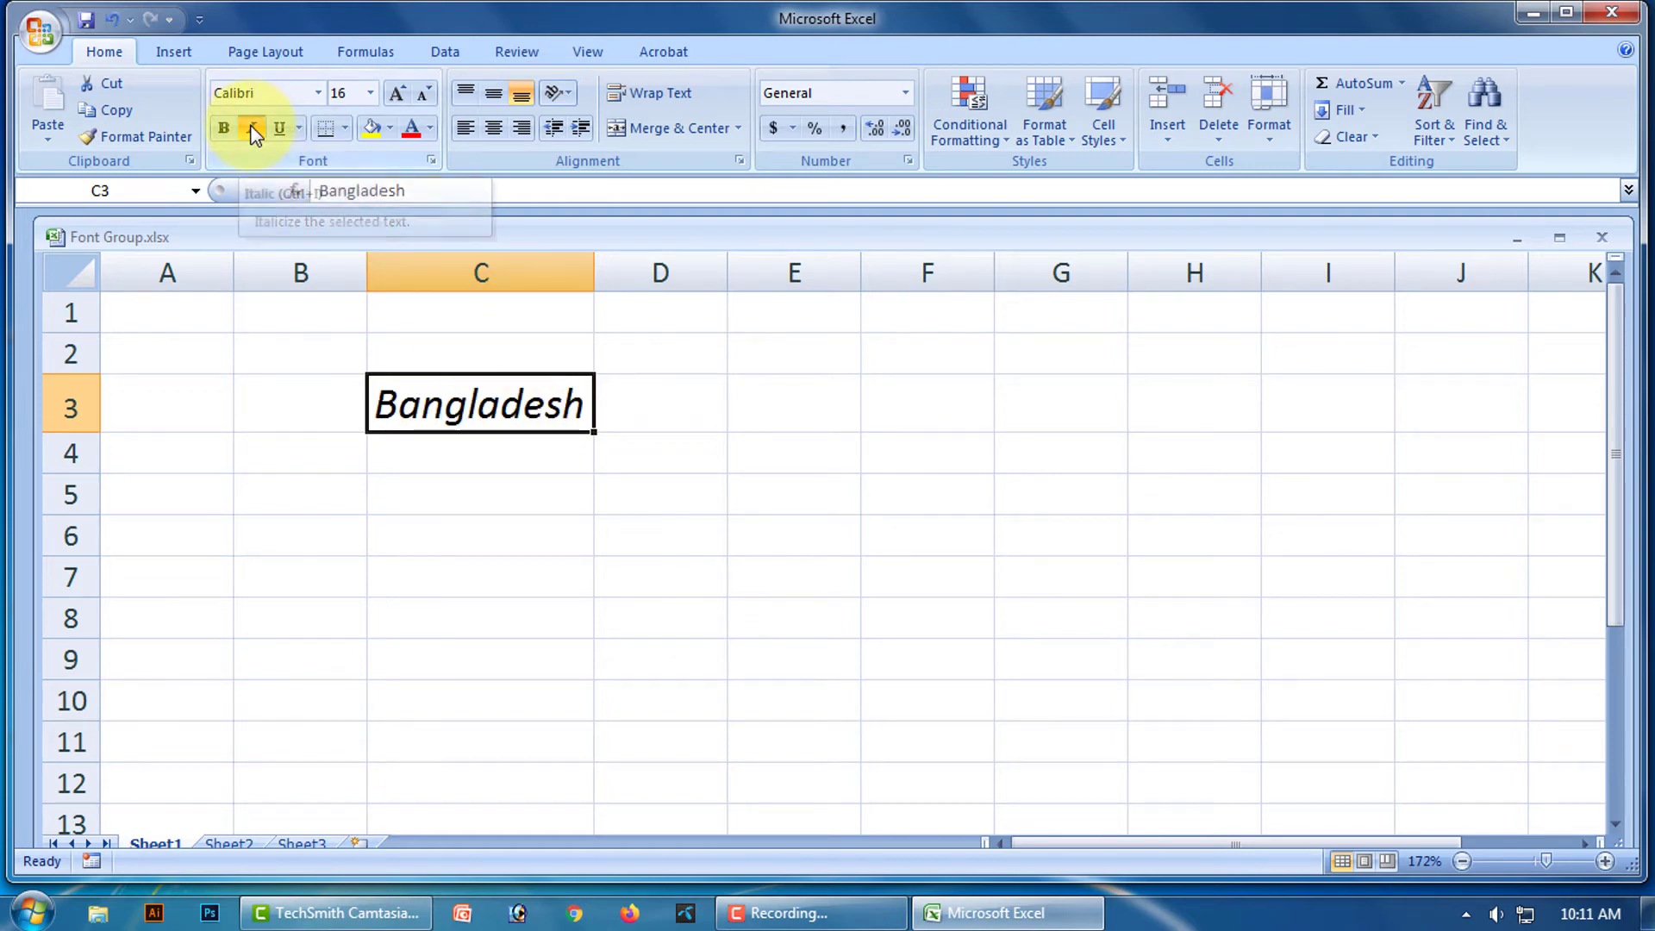
left_click(661, 507)
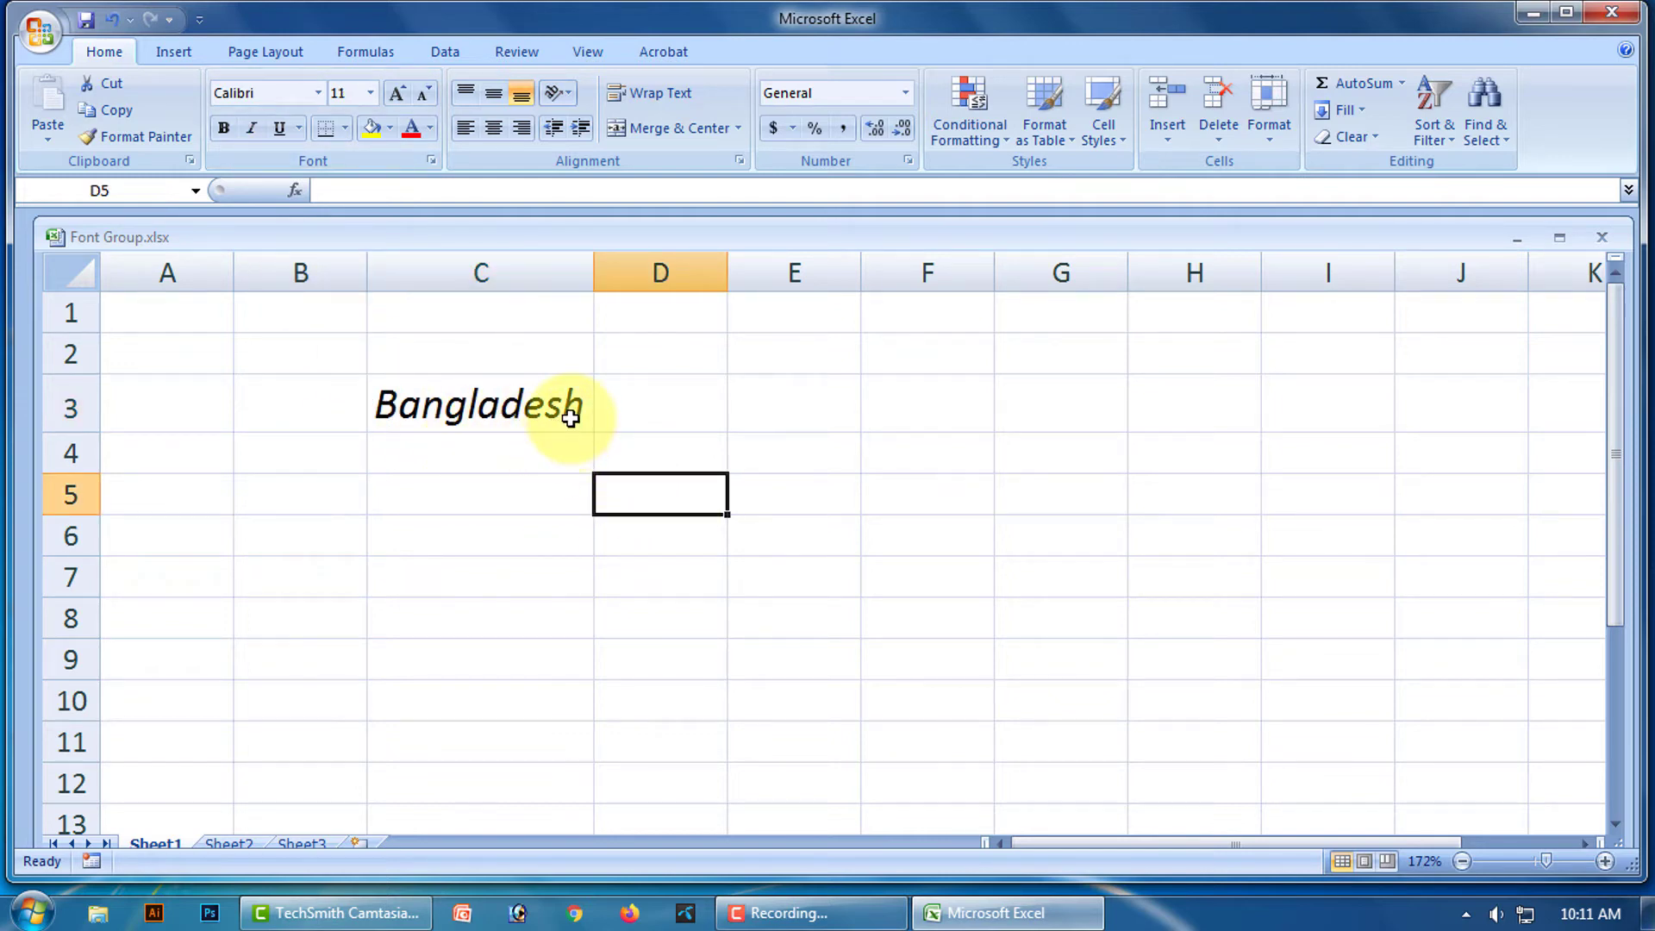
left_click(565, 412)
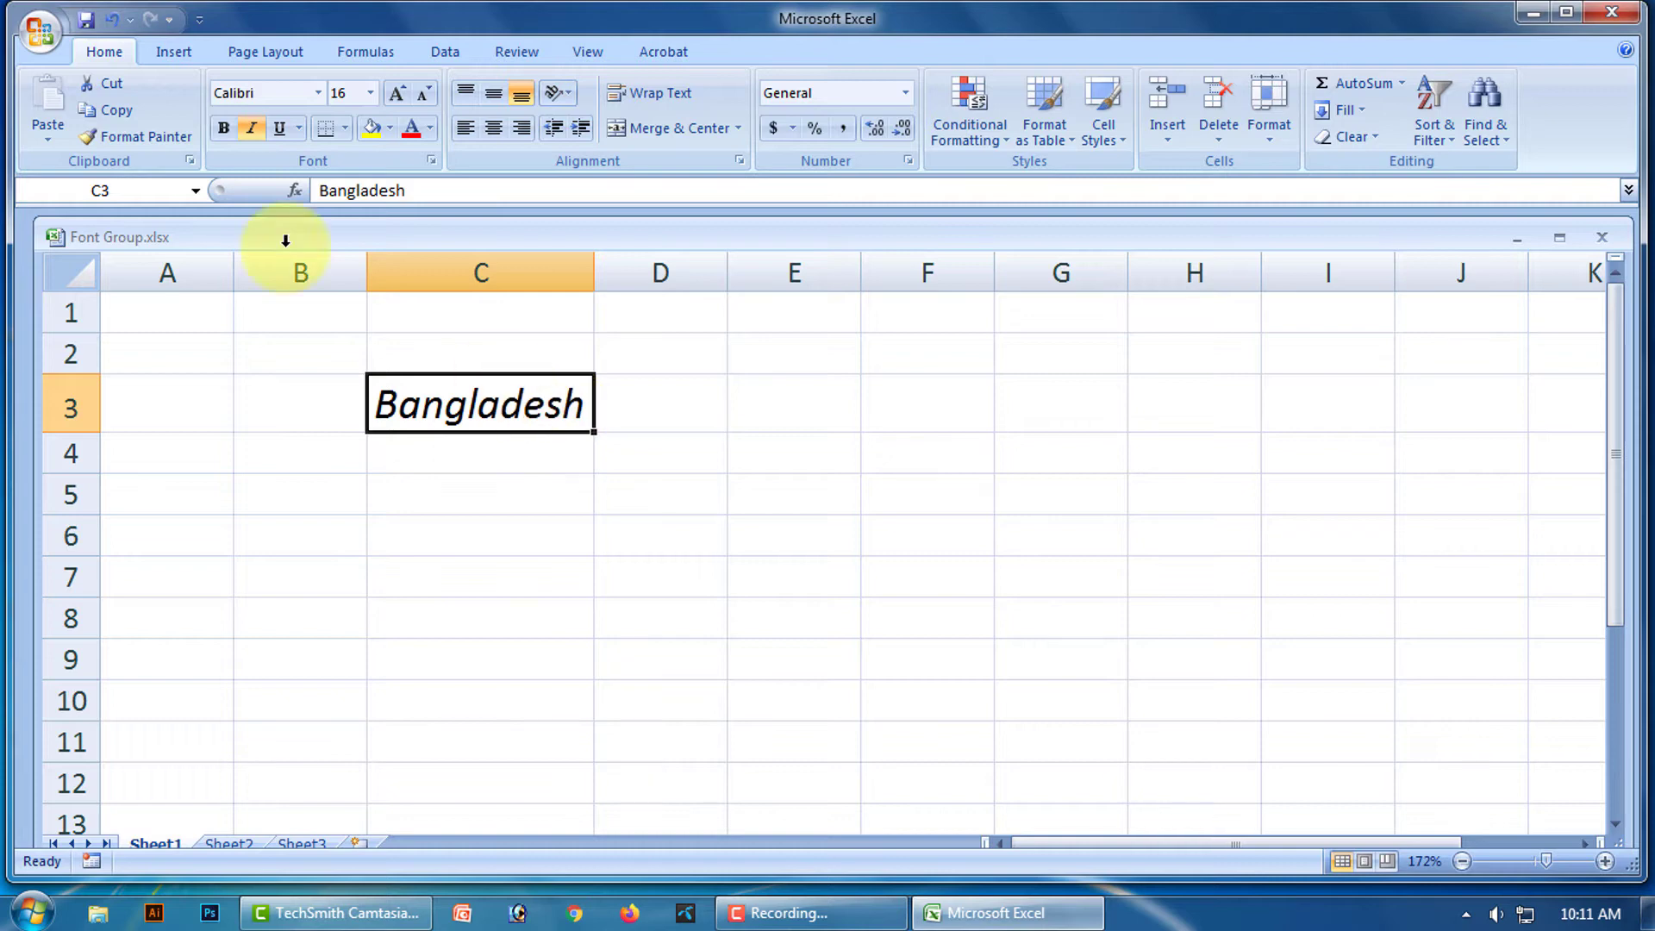
left_click(254, 128)
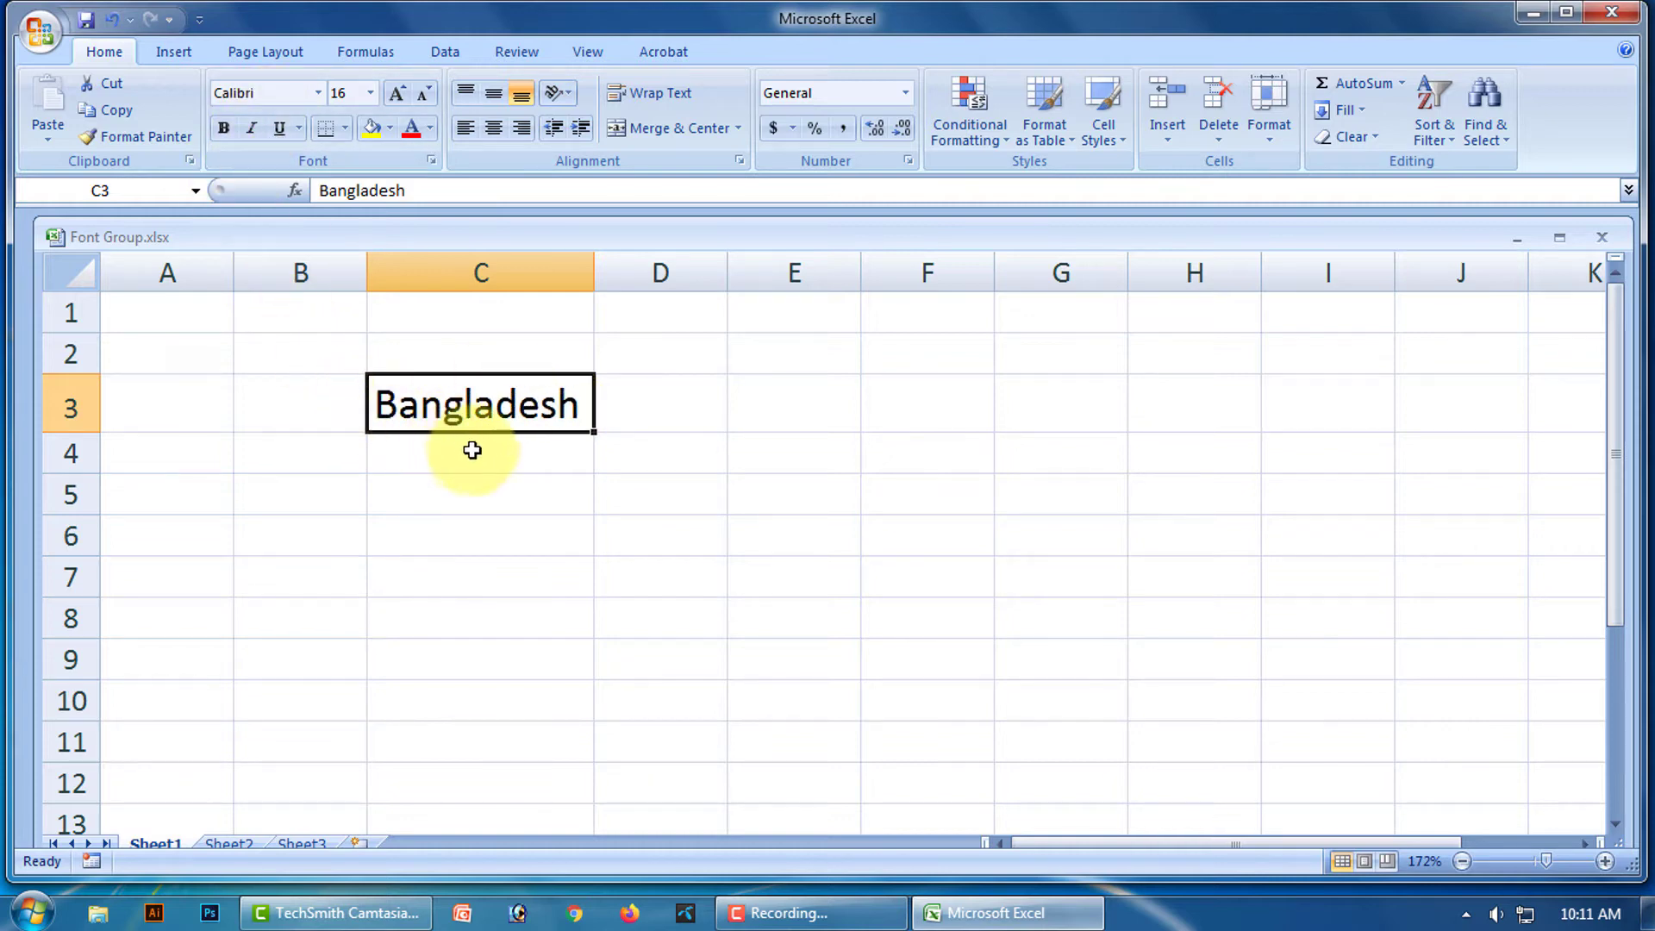
left_click(498, 466)
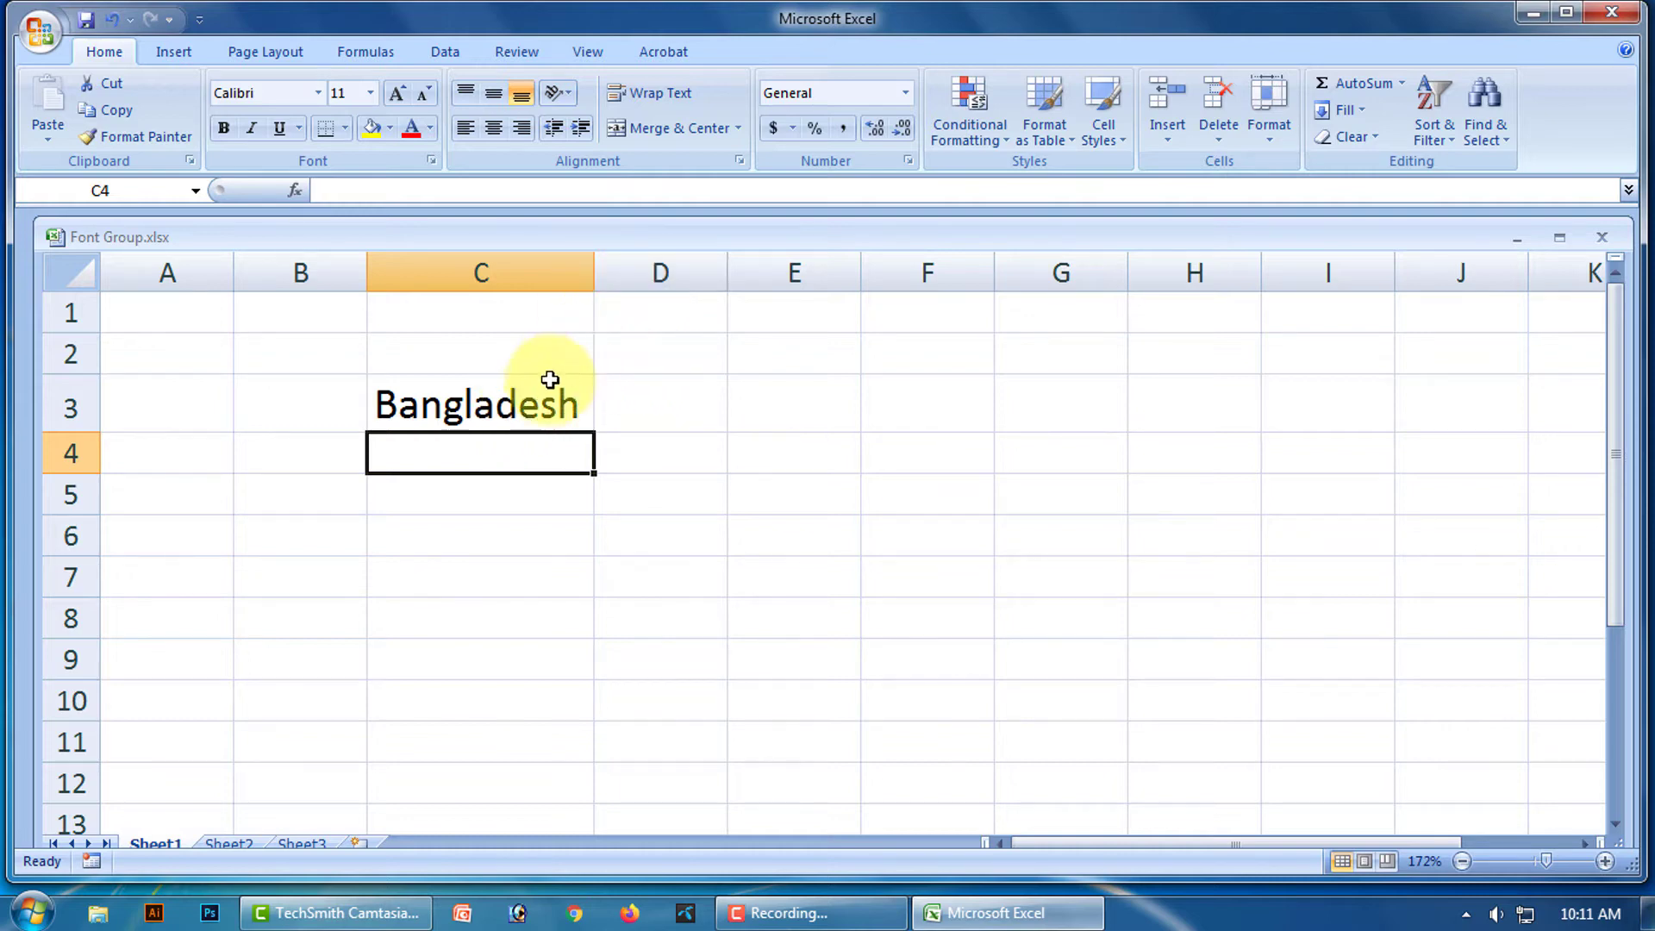
left_click(534, 408)
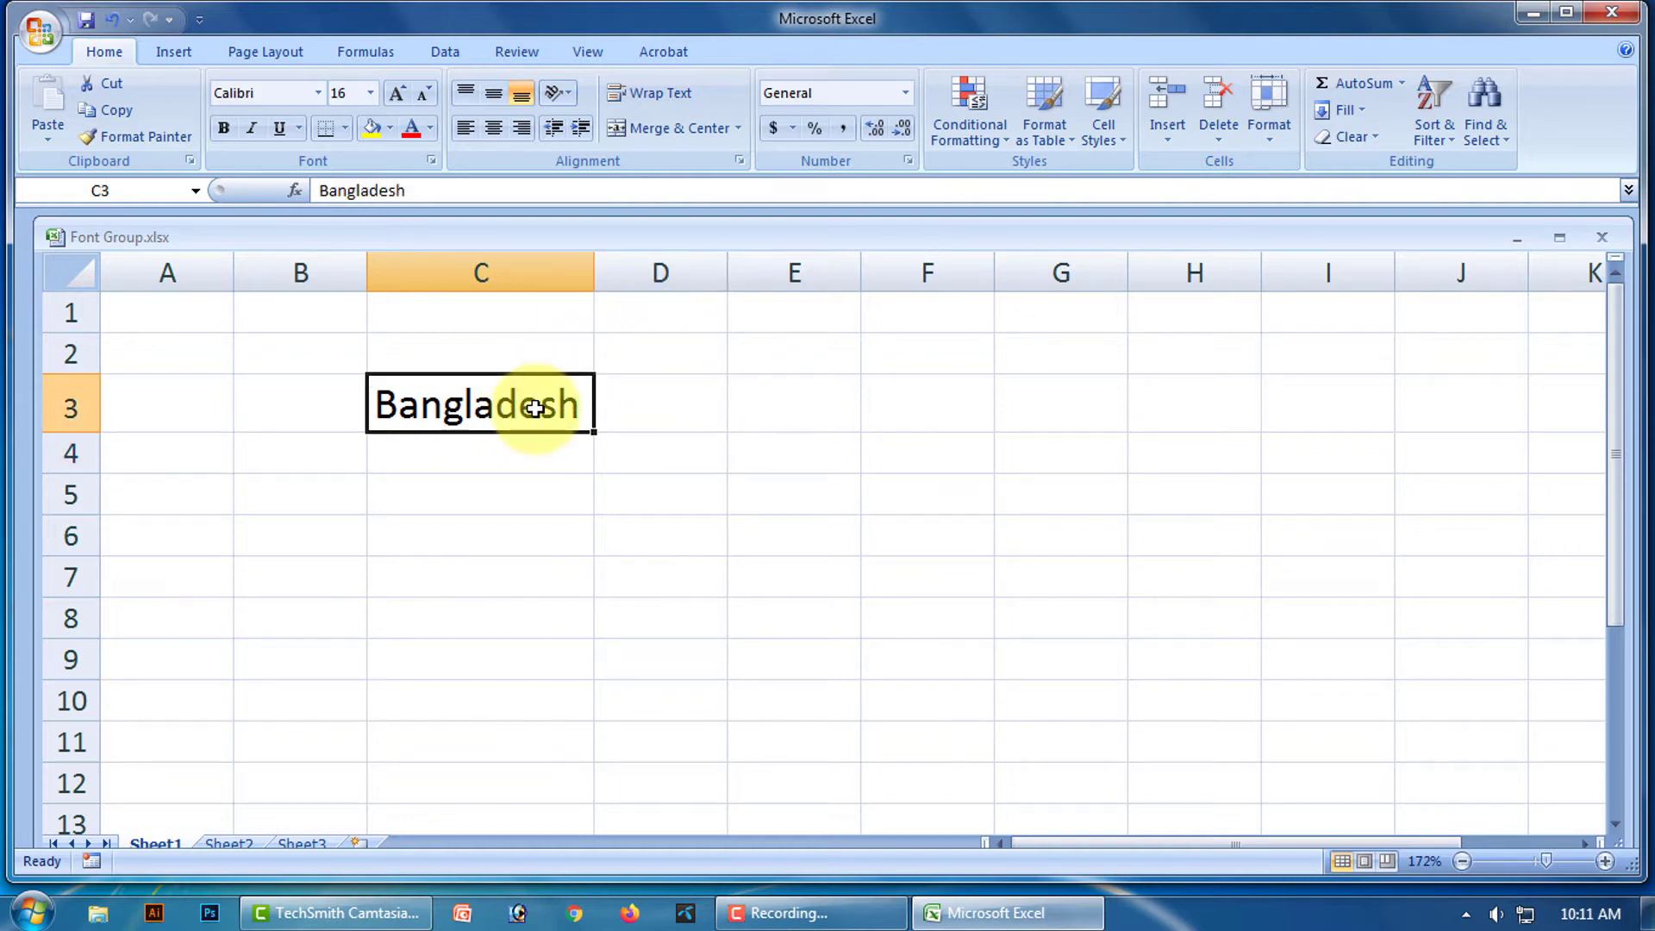
key("ctrl+i")
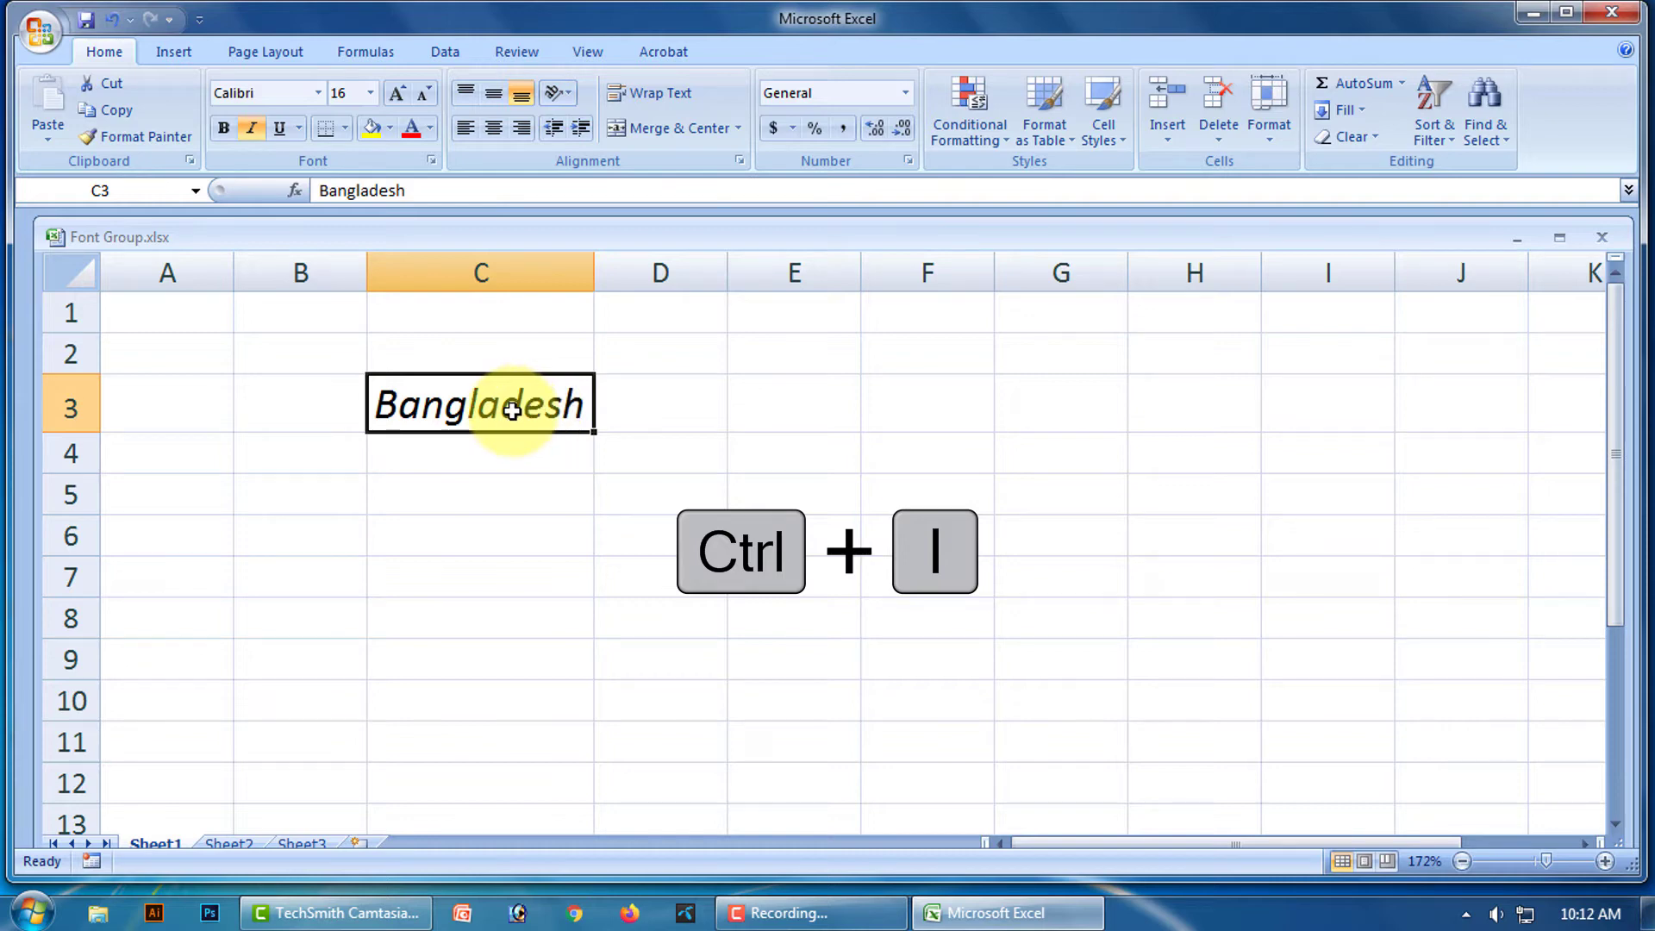
key("ctrl+i")
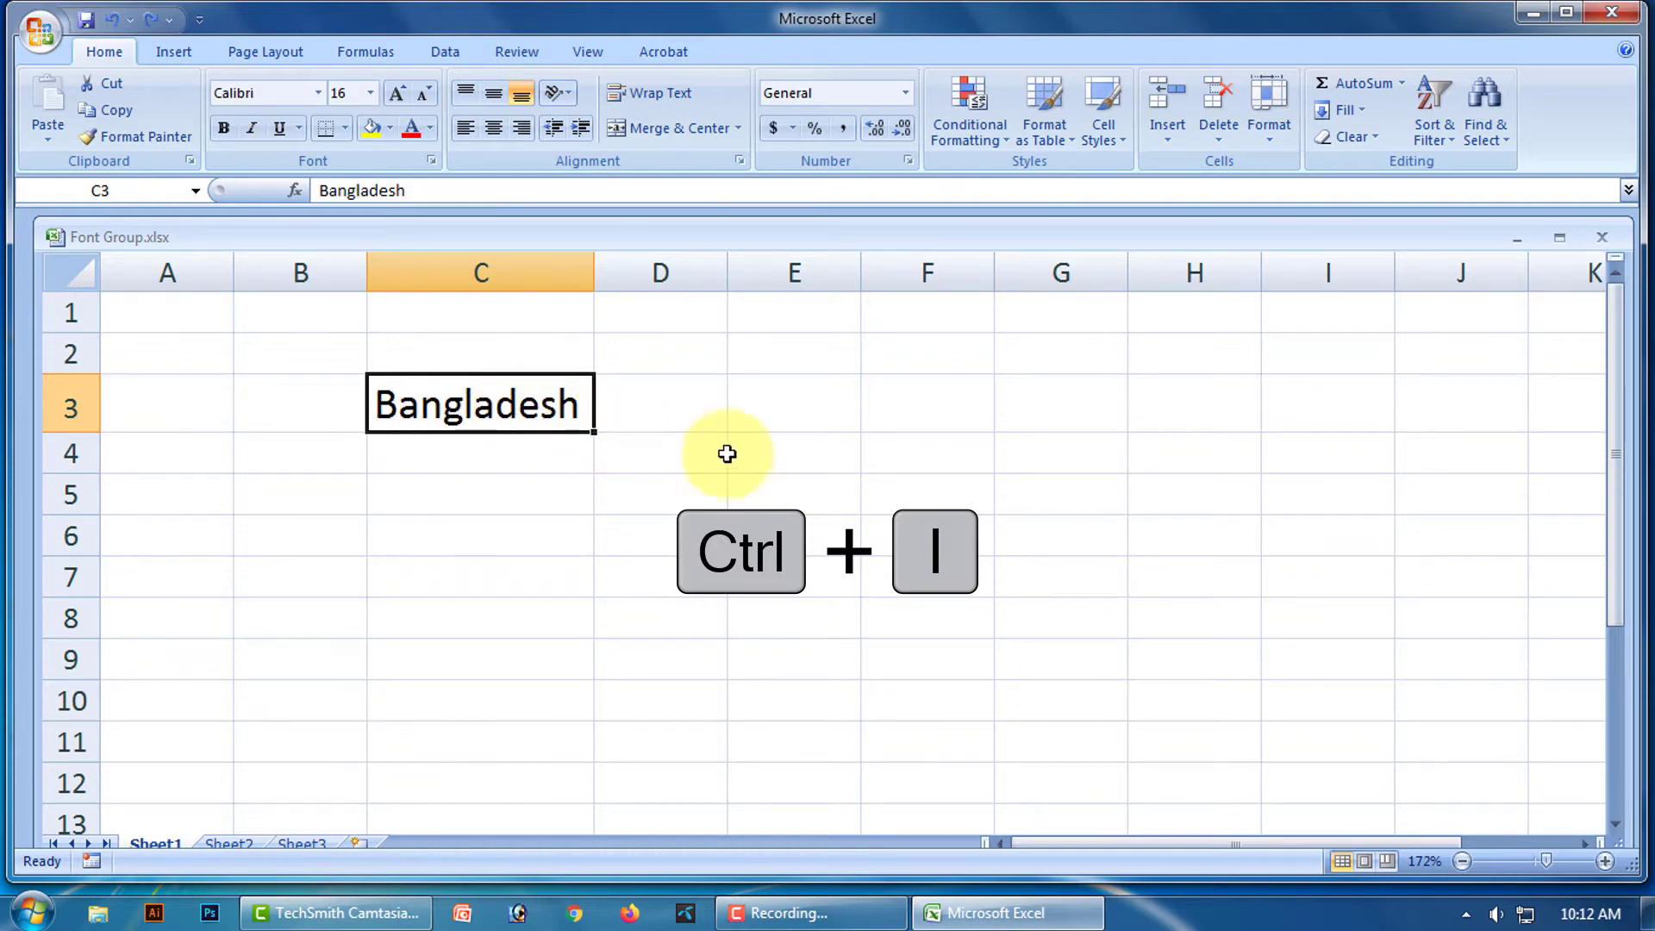
left_click(665, 444)
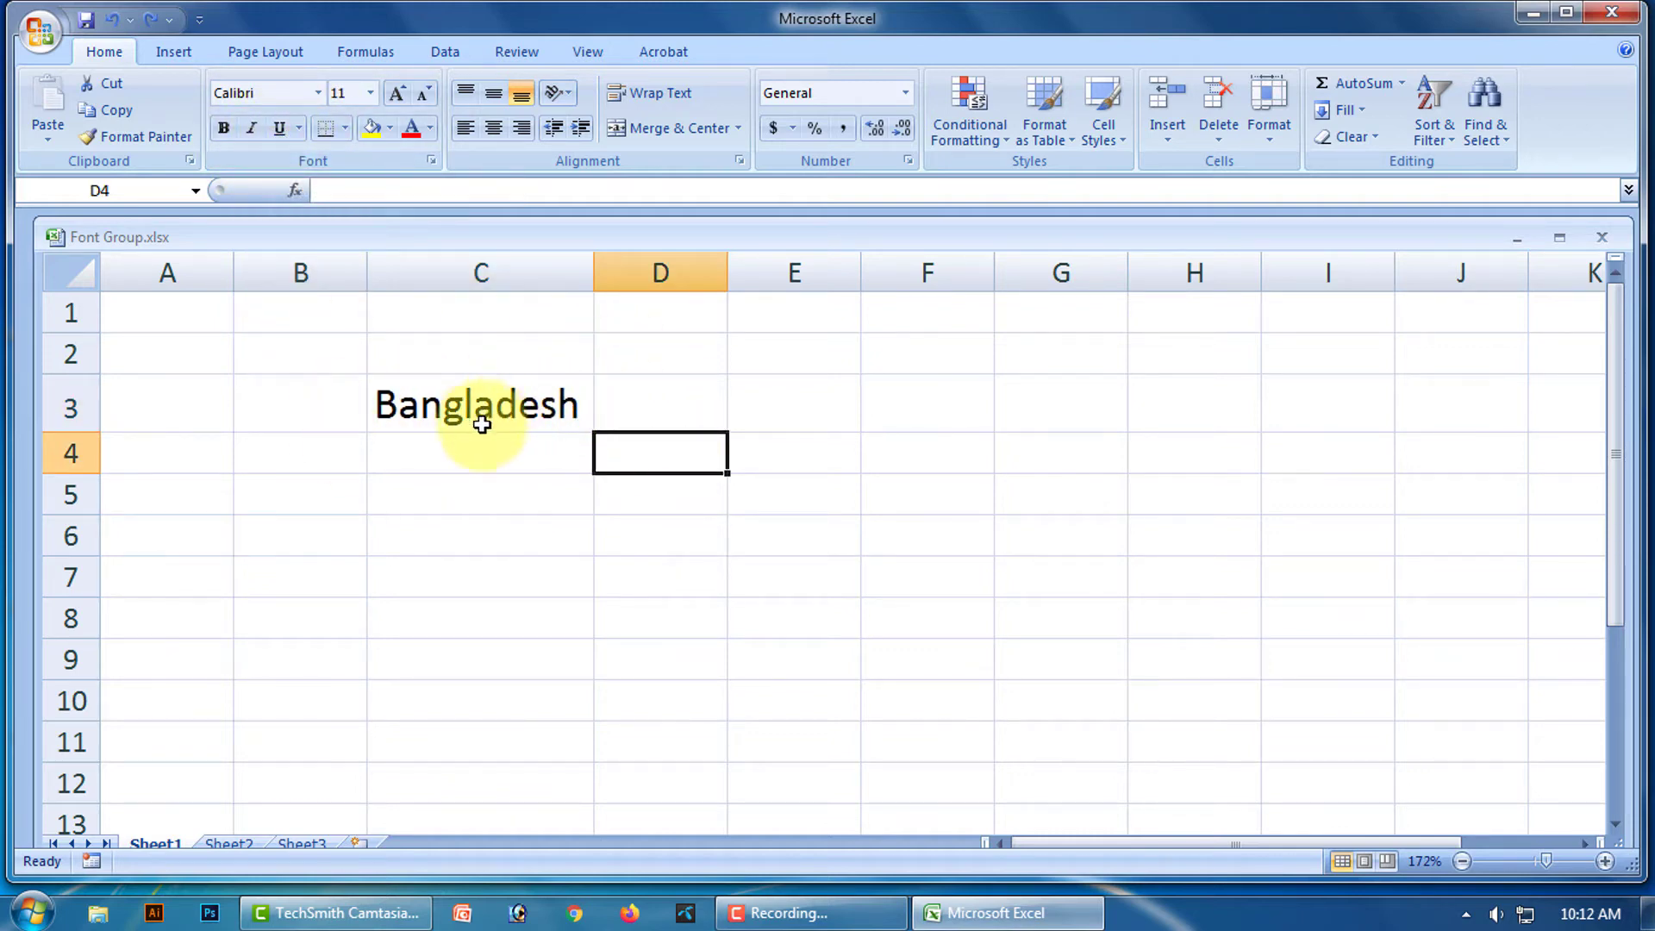
left_click(552, 406)
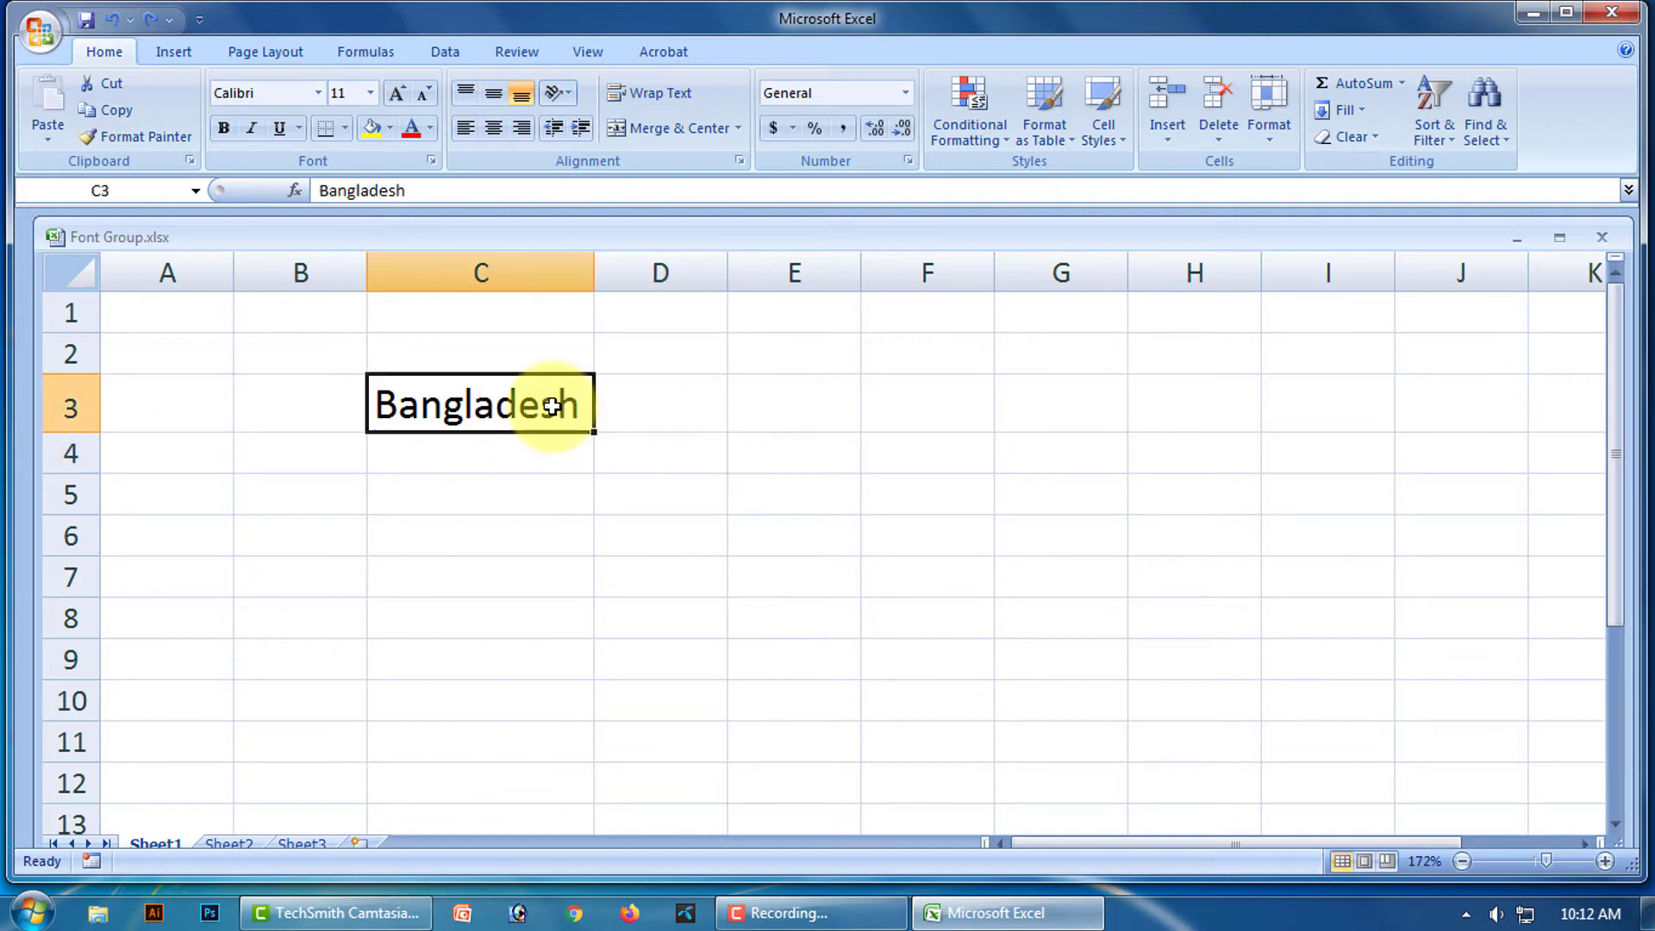
left_click(298, 127)
left_click(350, 159)
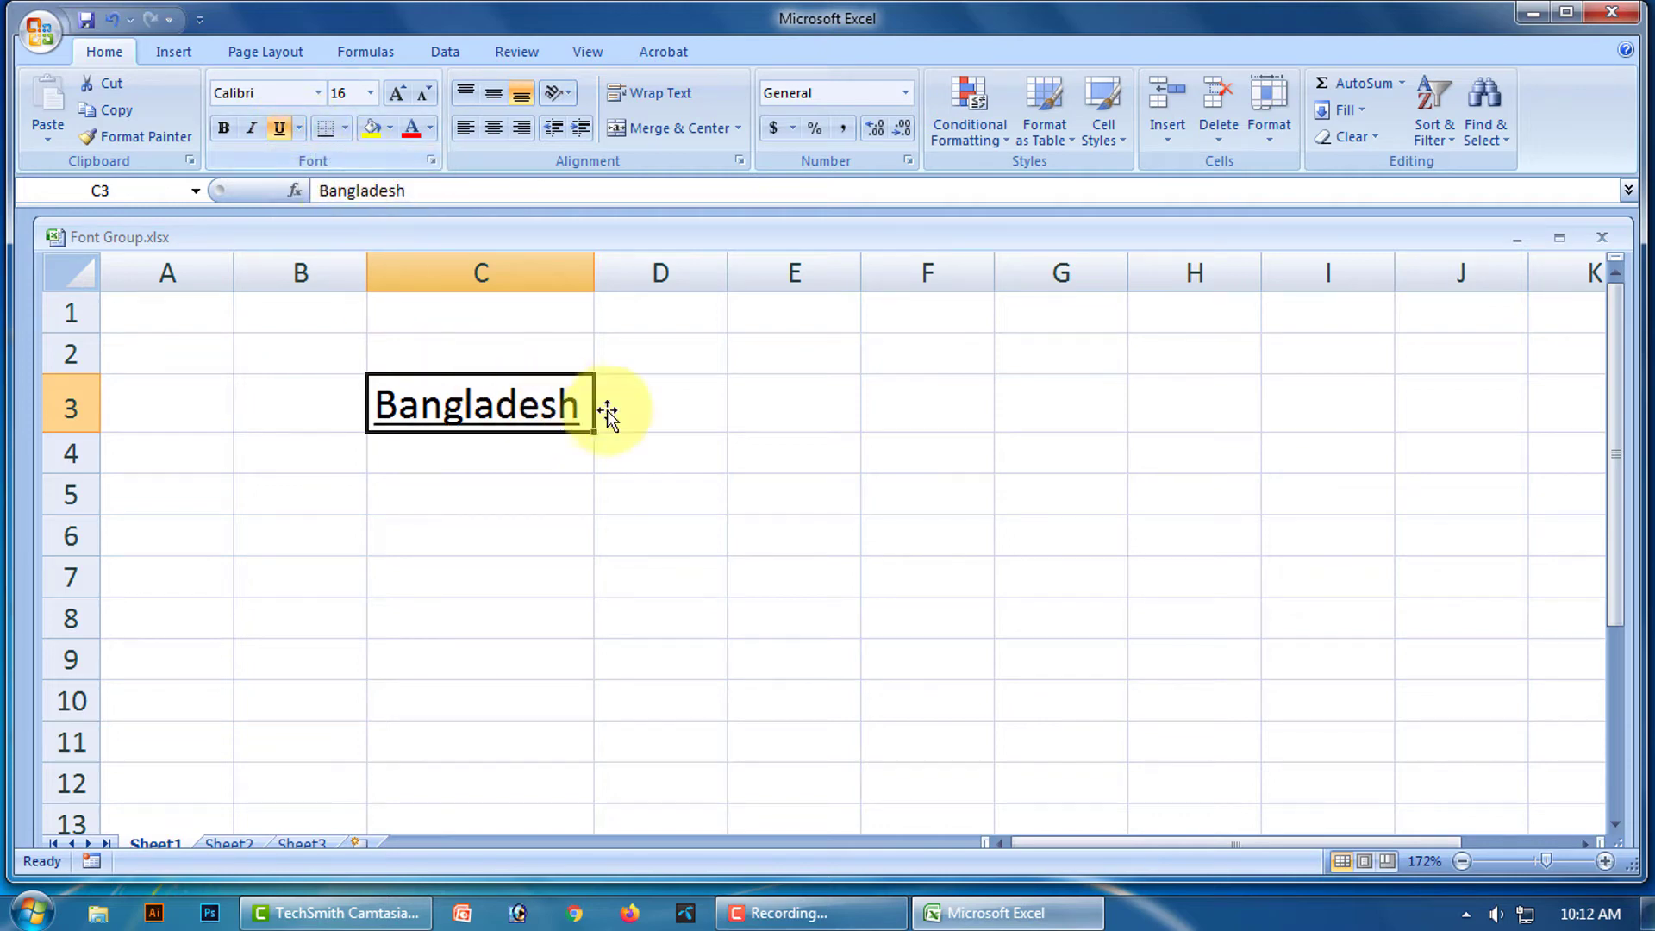
left_click(698, 466)
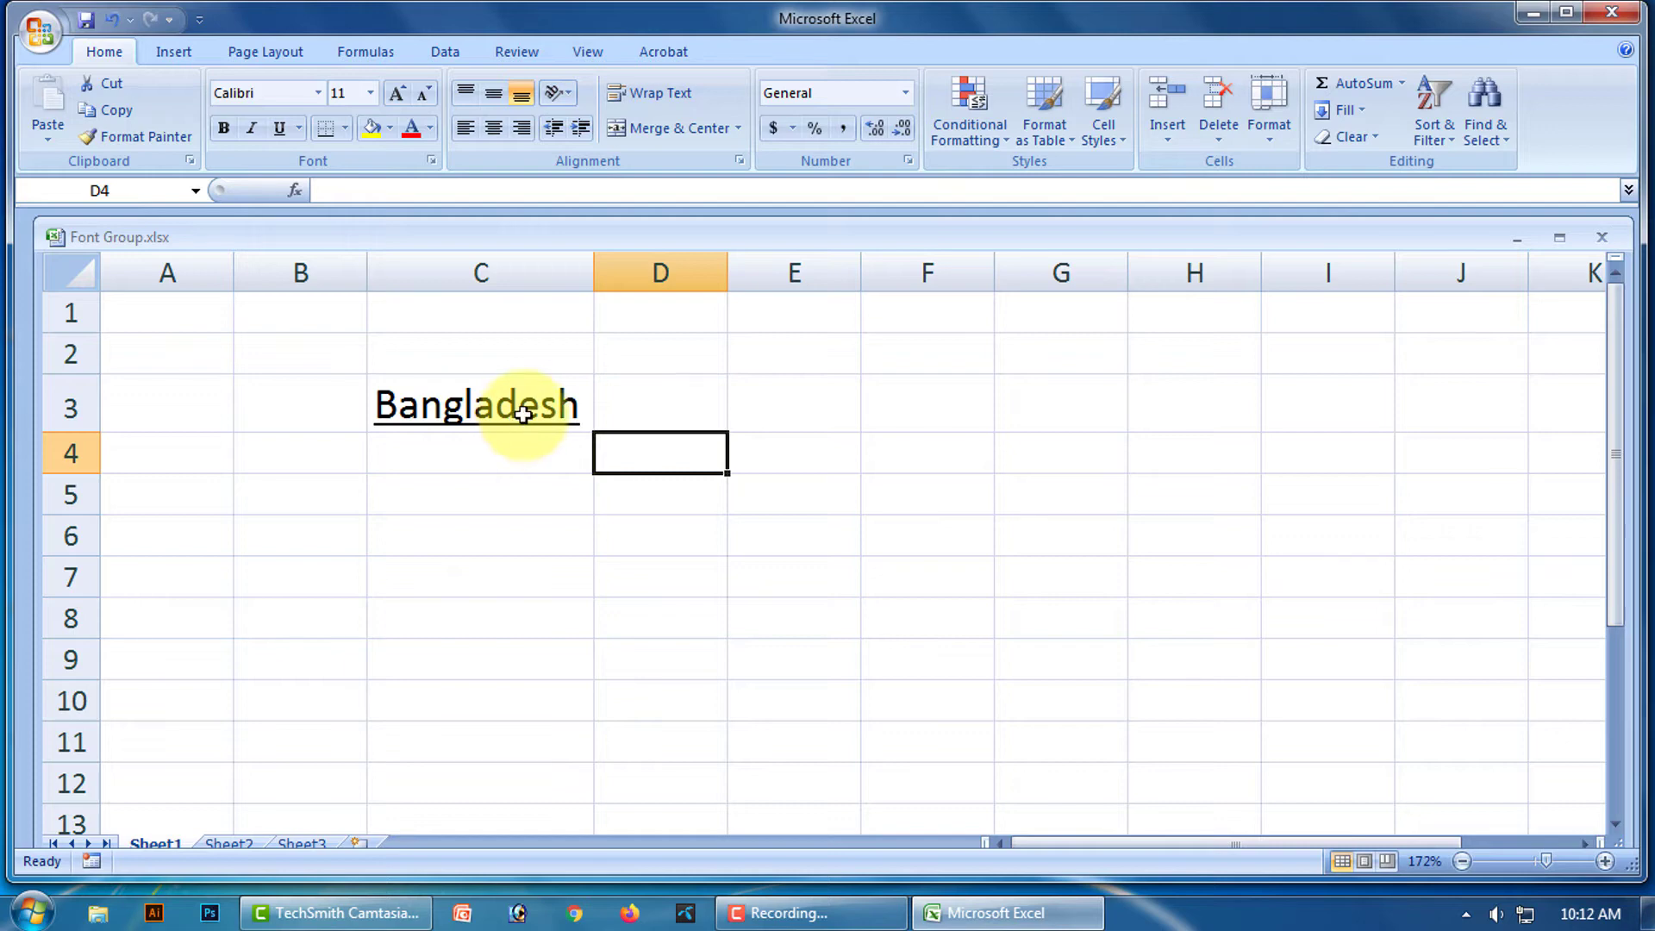
left_click(523, 411)
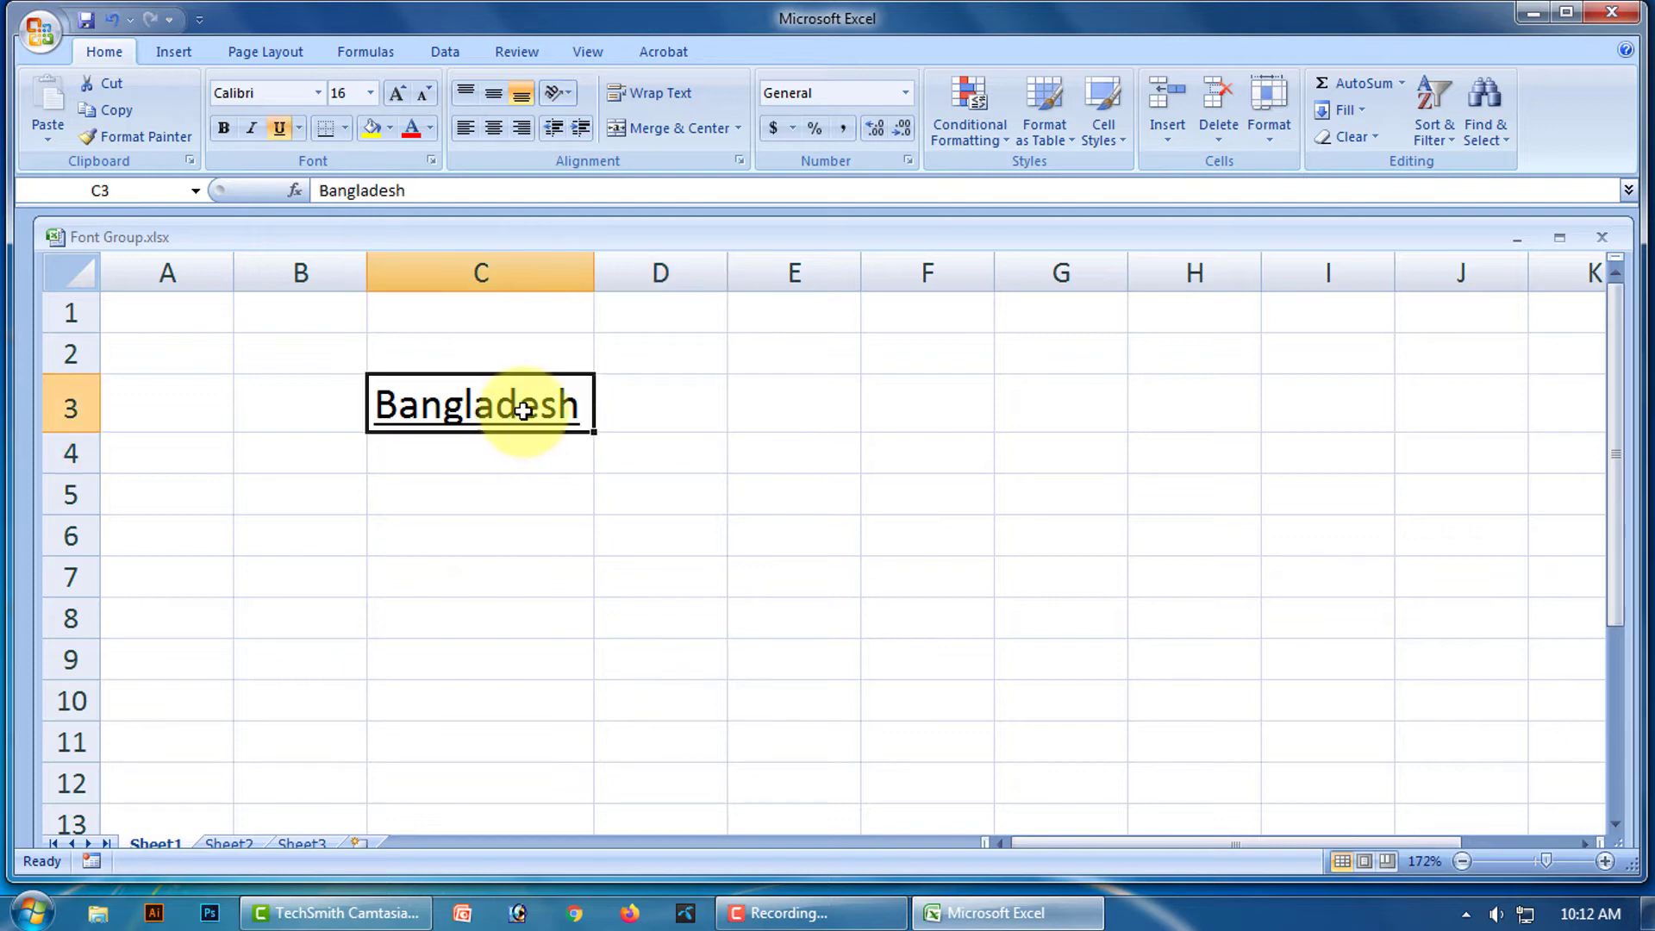
left_click(280, 129)
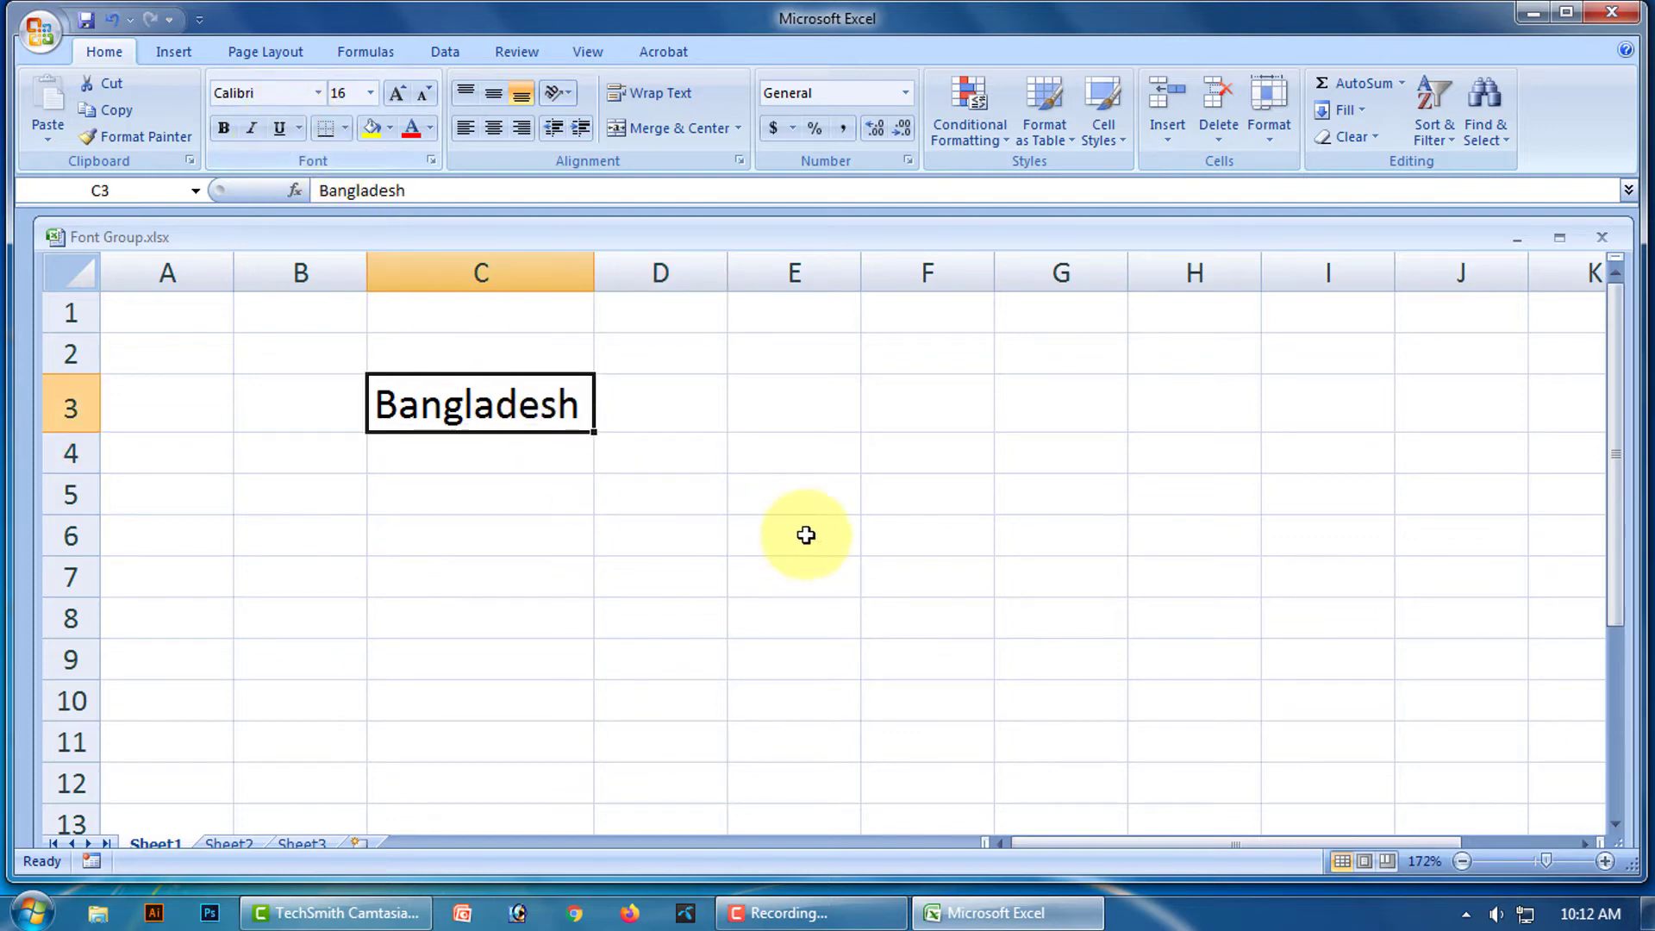
left_click(794, 491)
left_click(526, 412)
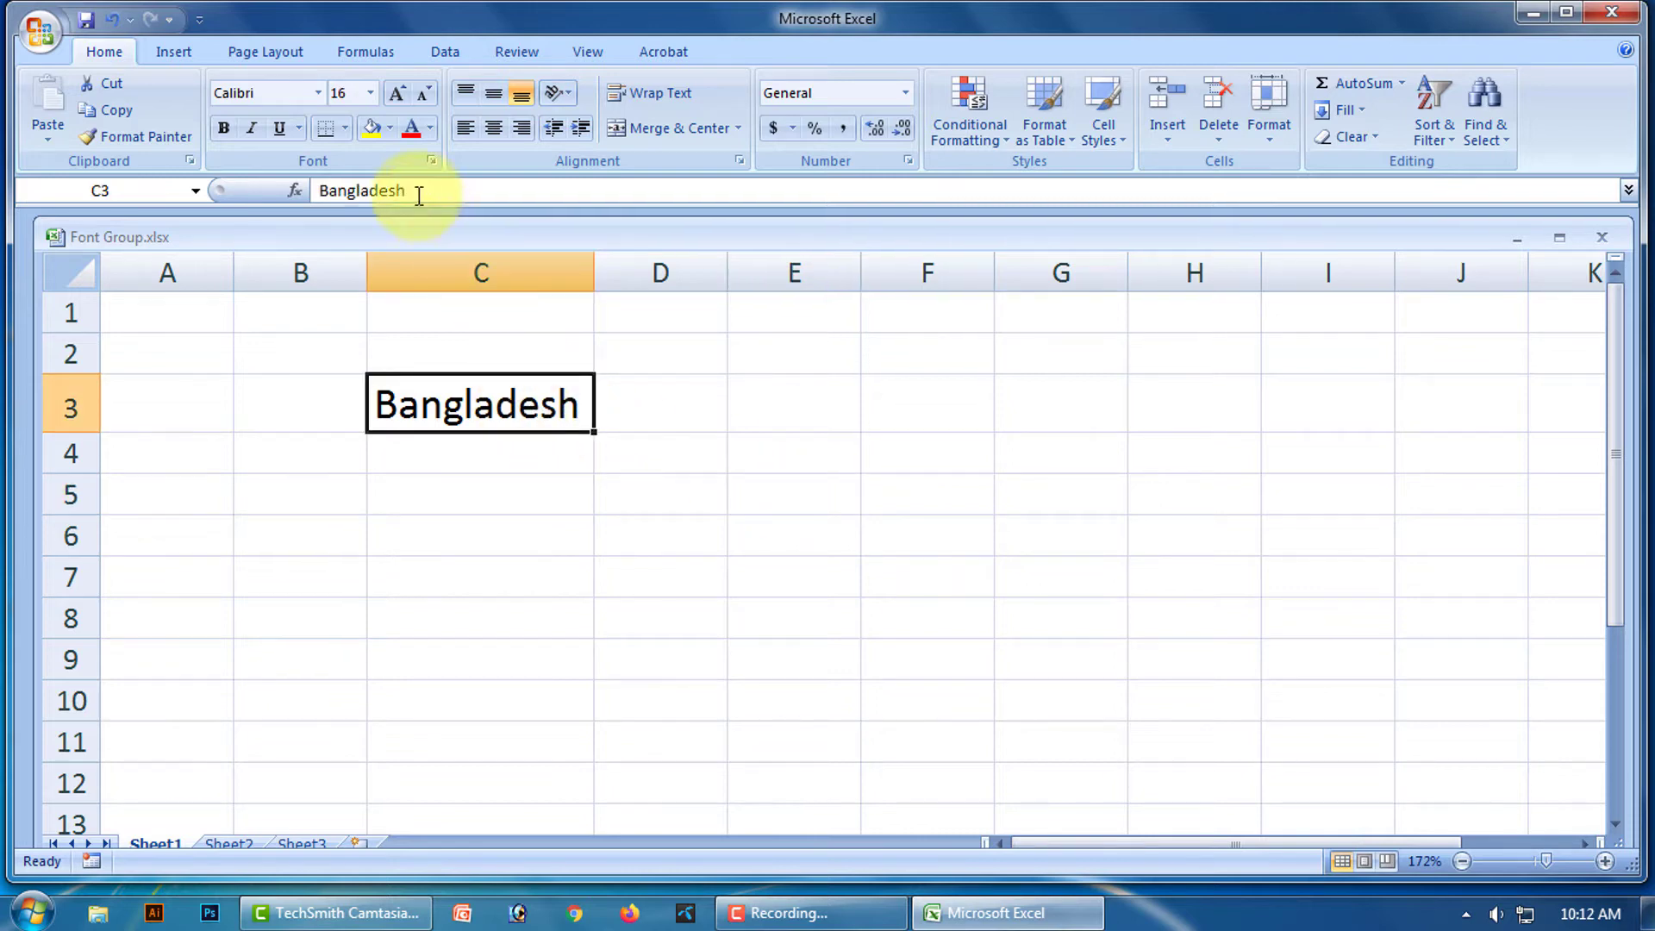
left_click(299, 129)
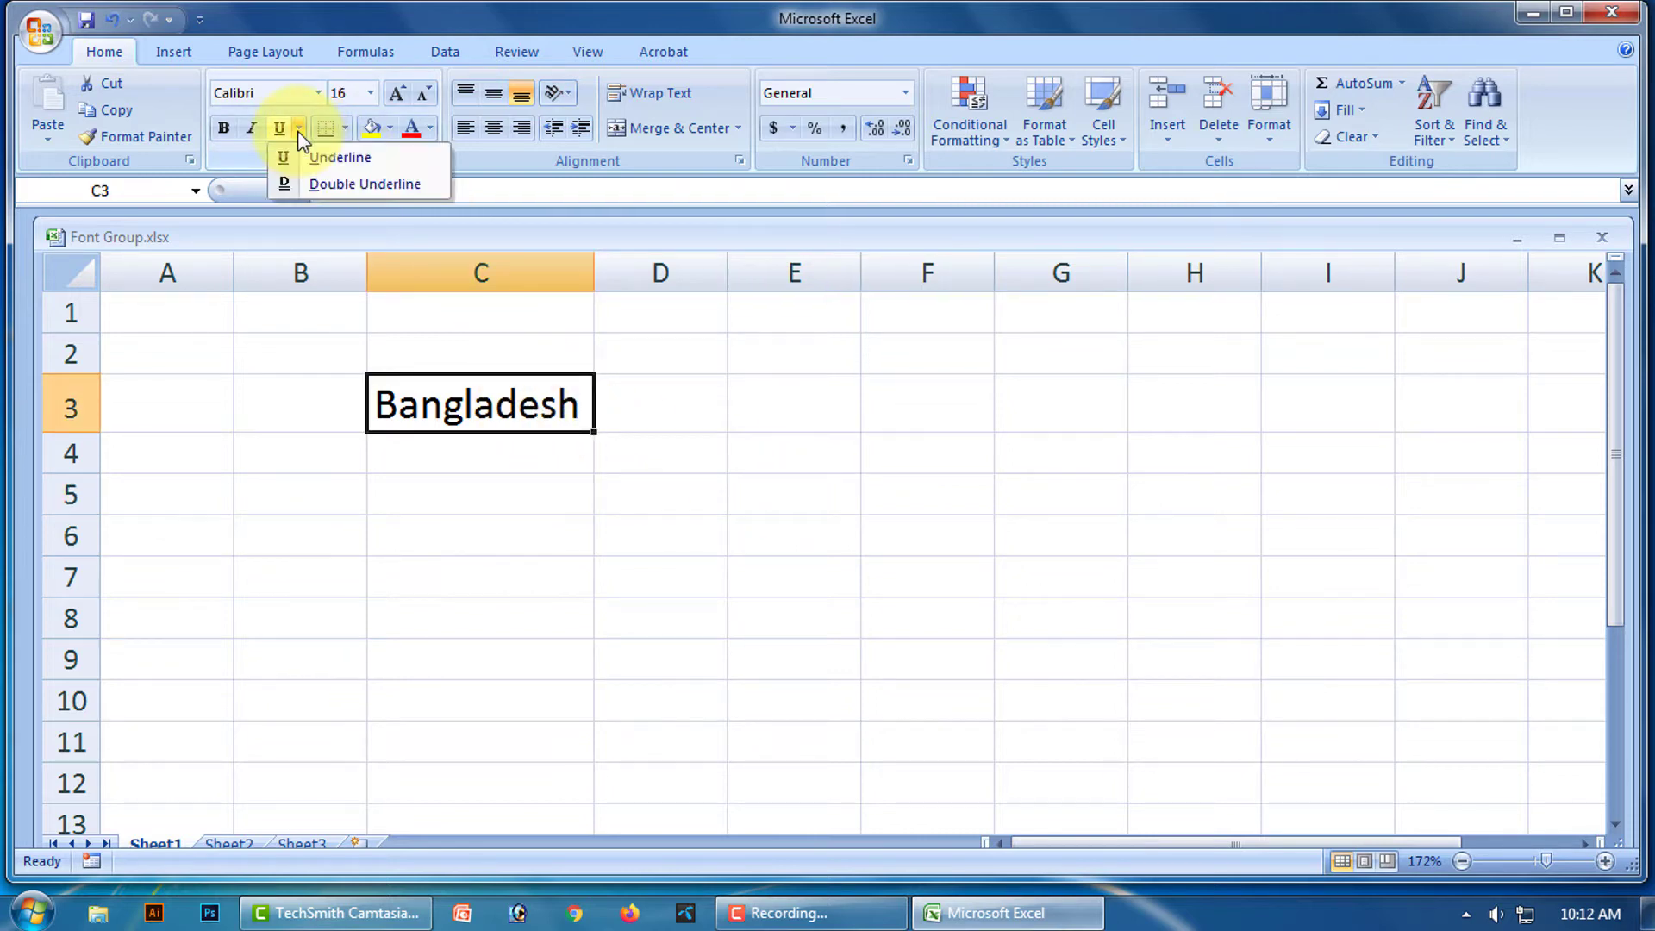
left_click(336, 183)
left_click(731, 453)
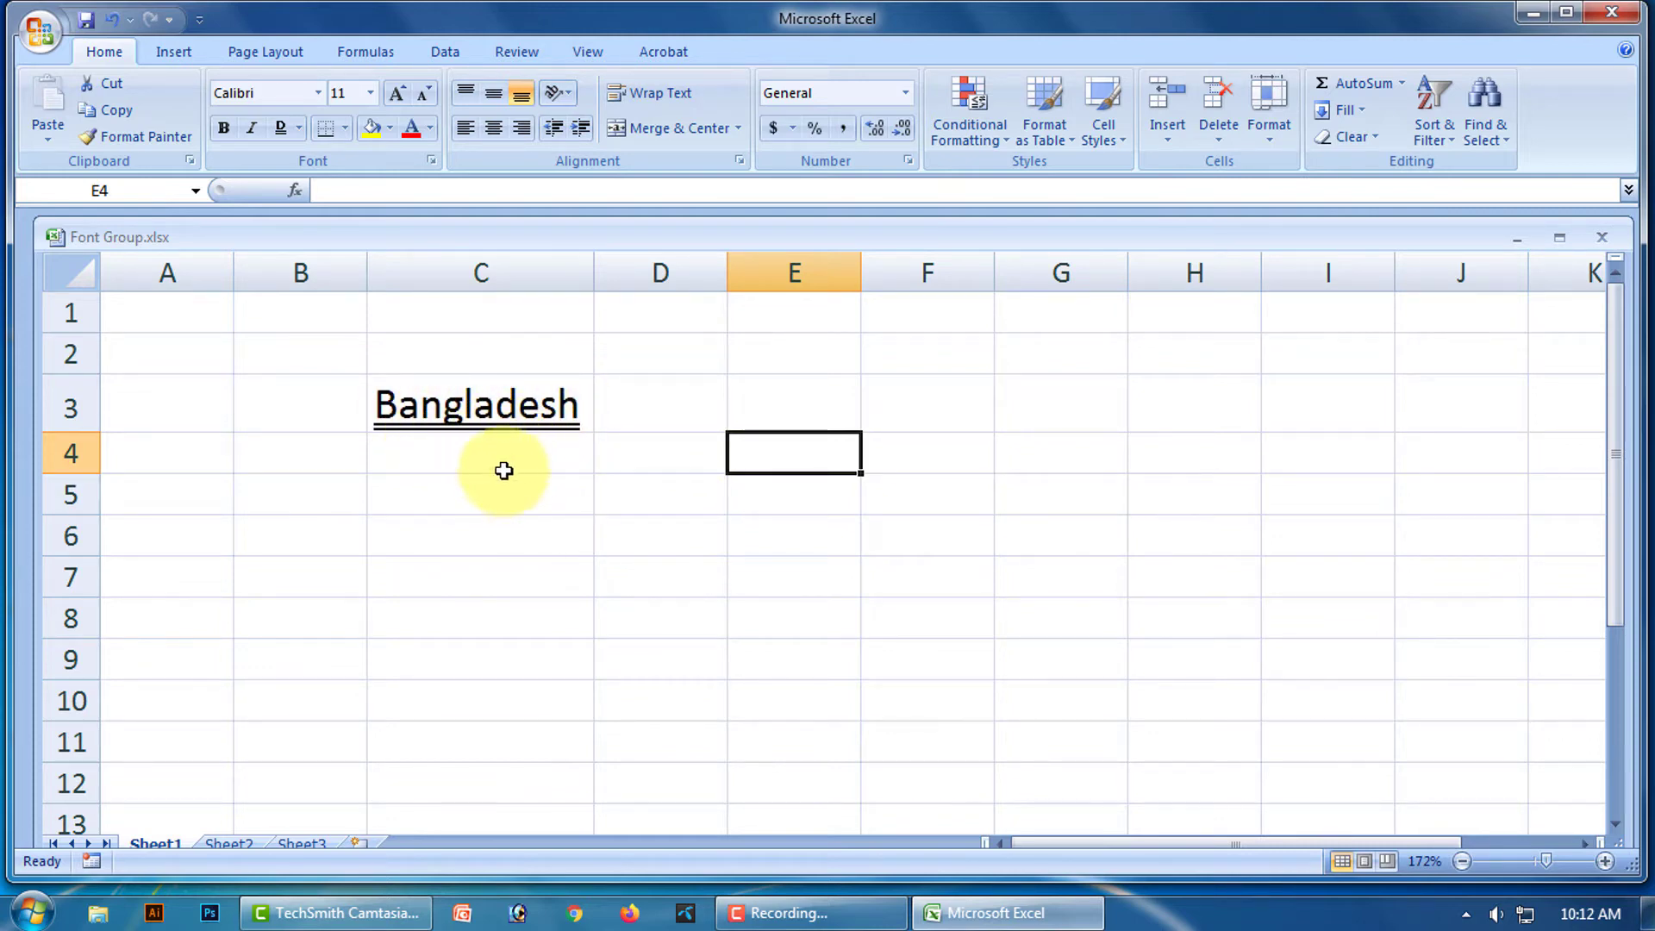
left_click(537, 407)
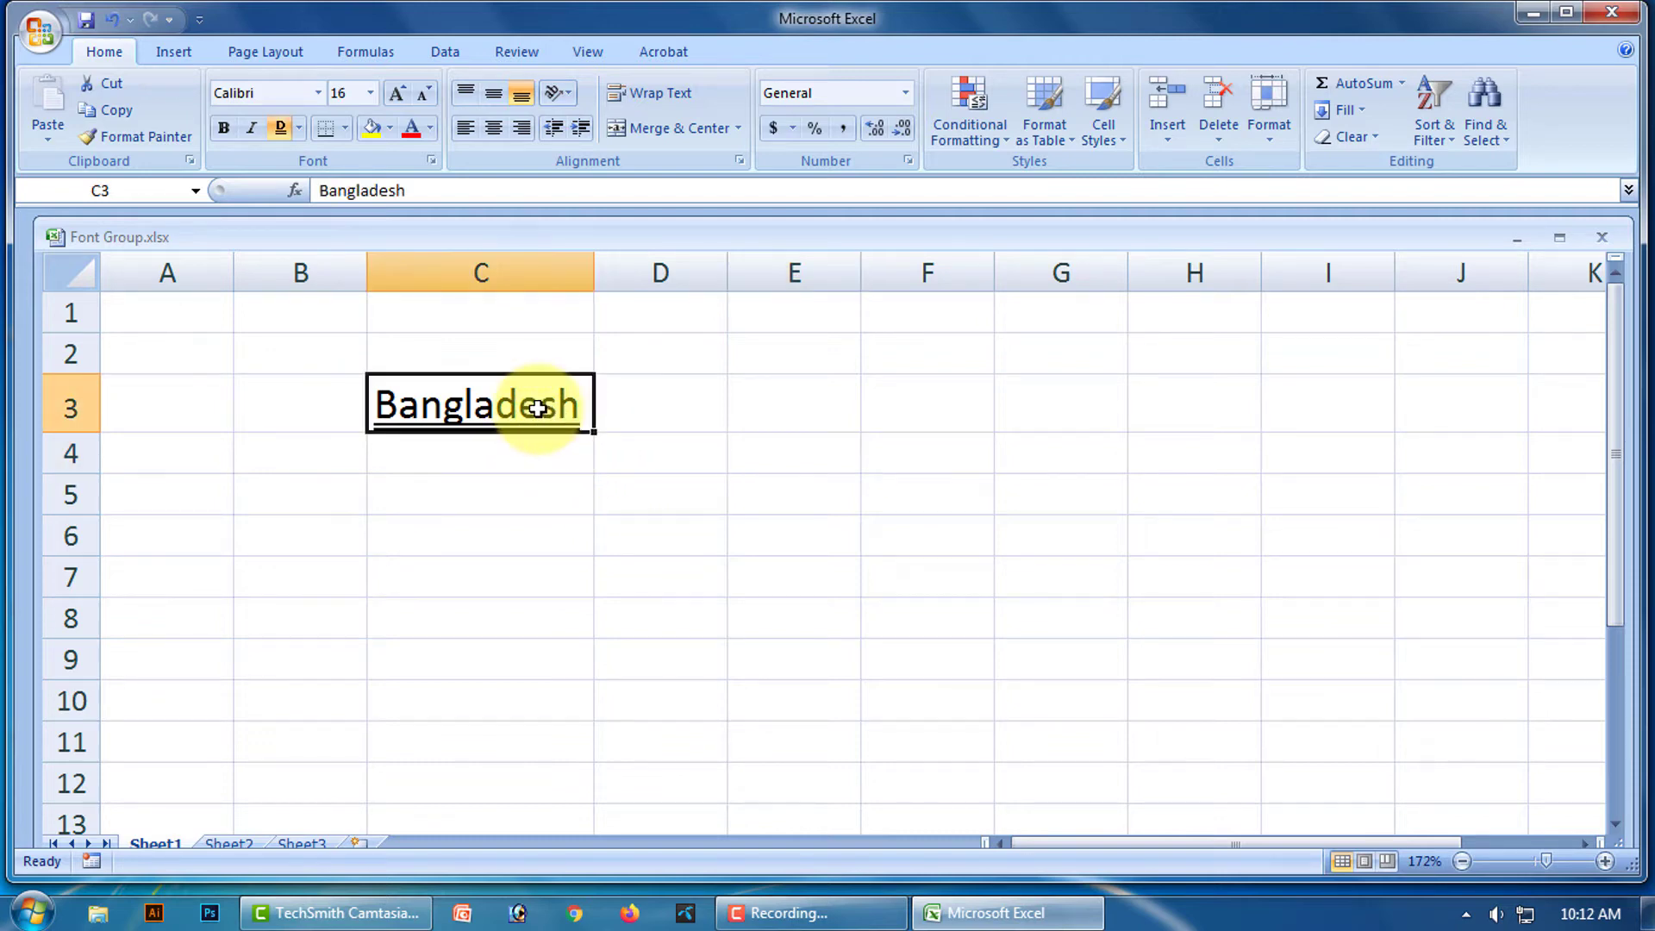
left_click(299, 129)
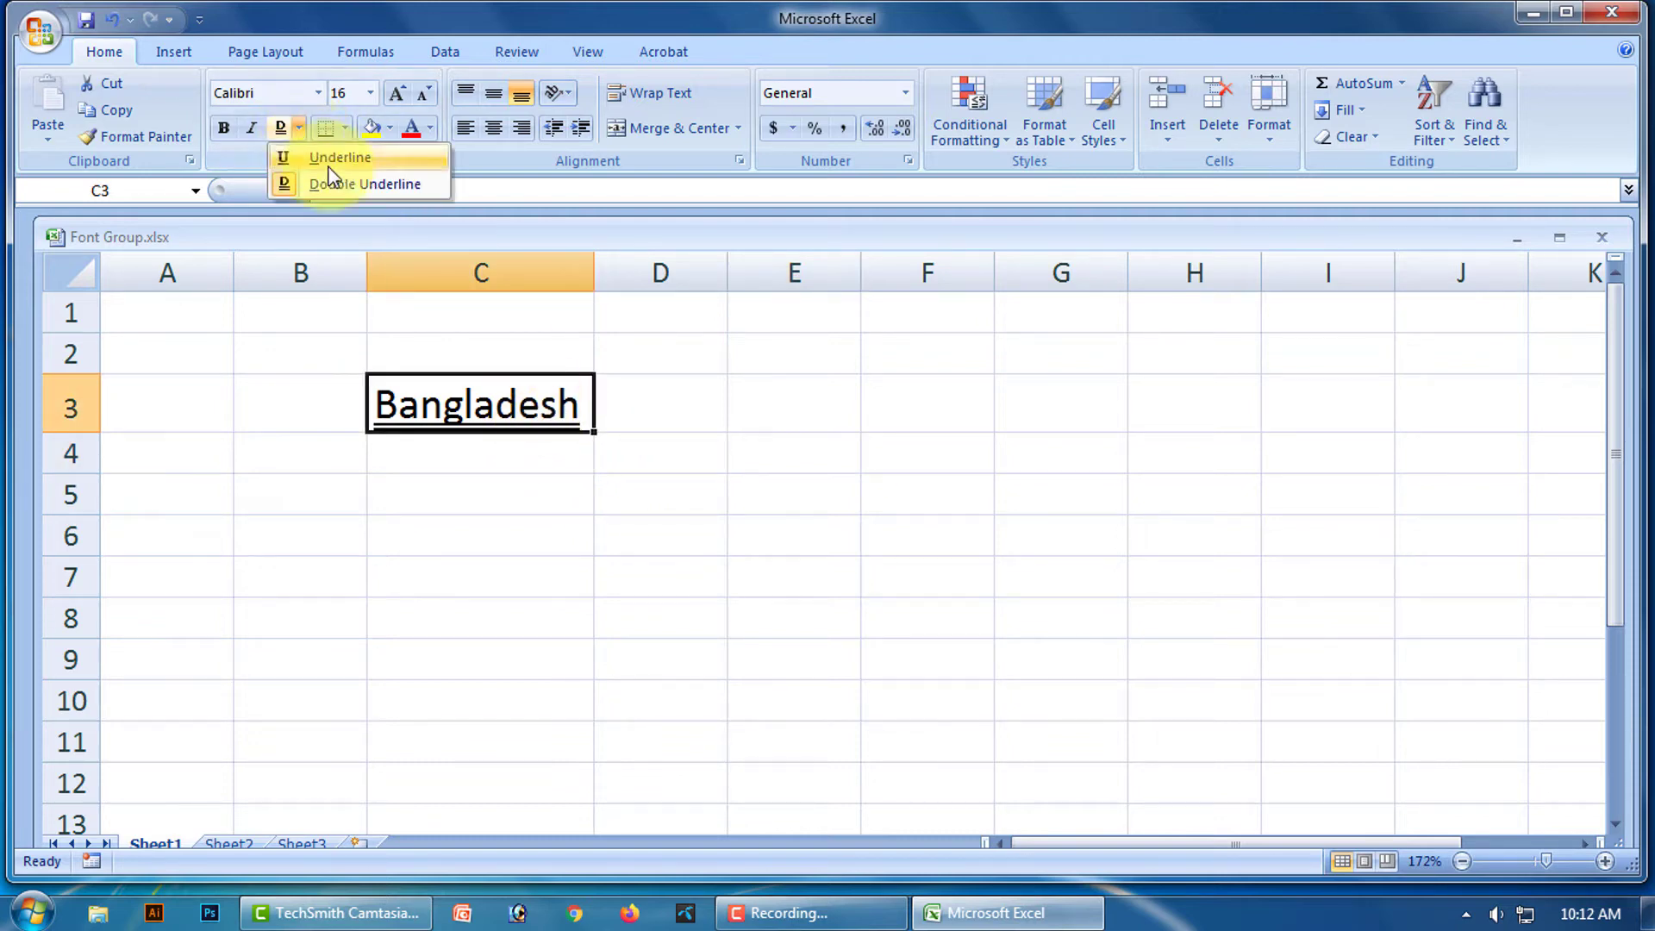
left_click(280, 129)
left_click(716, 496)
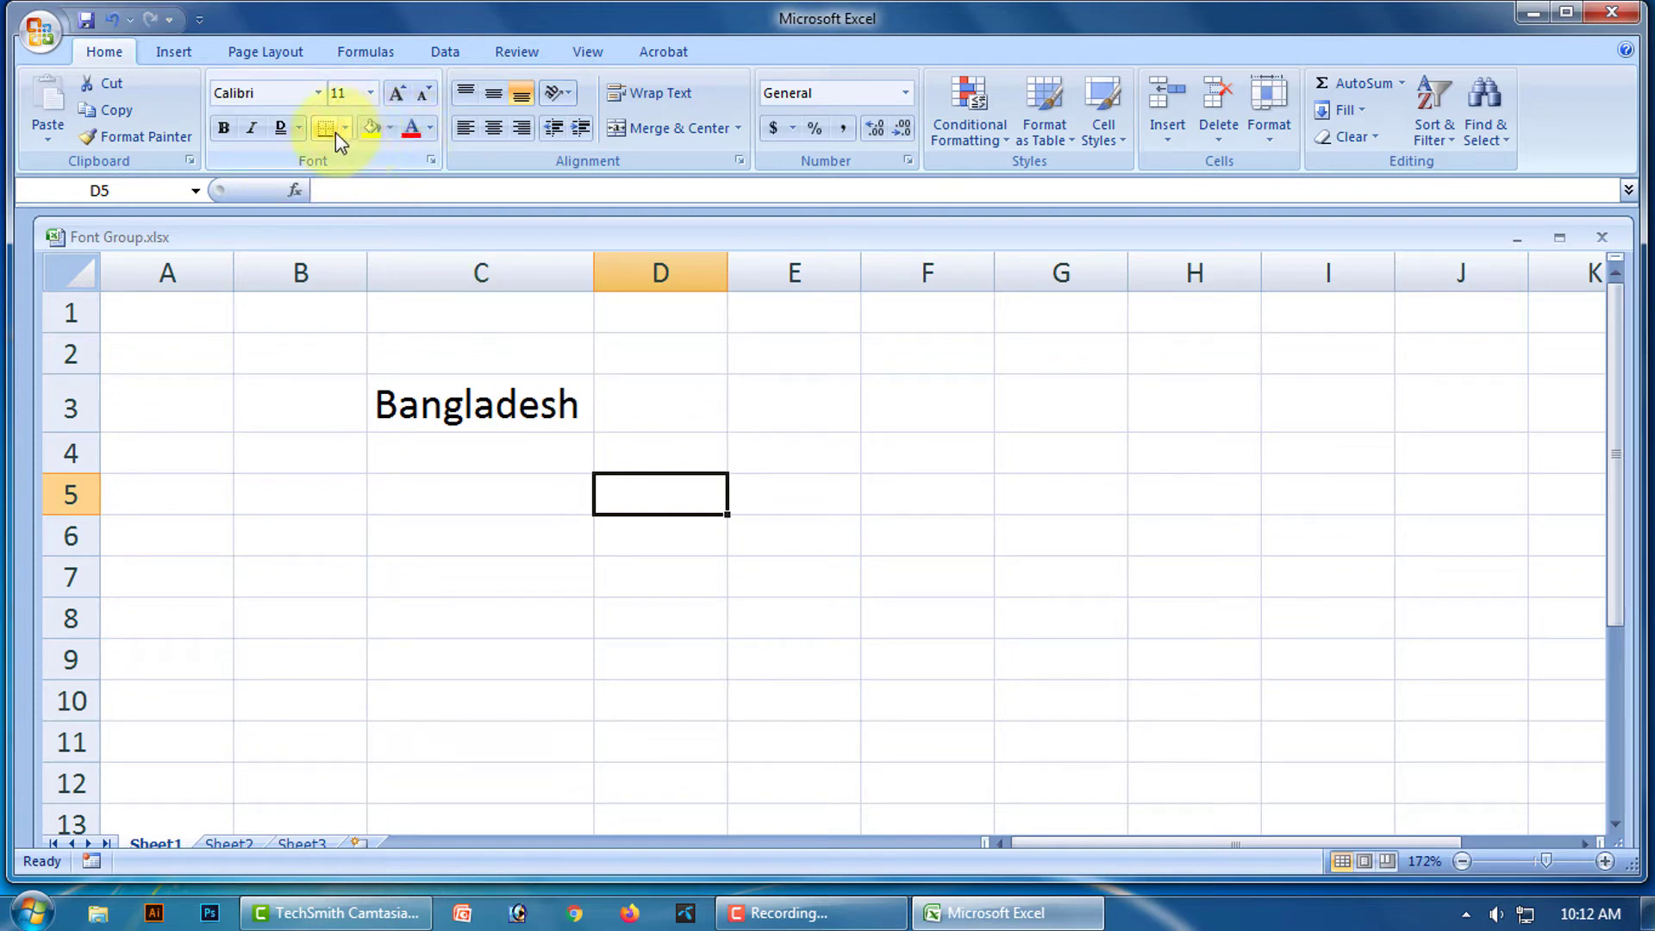
left_click(513, 407)
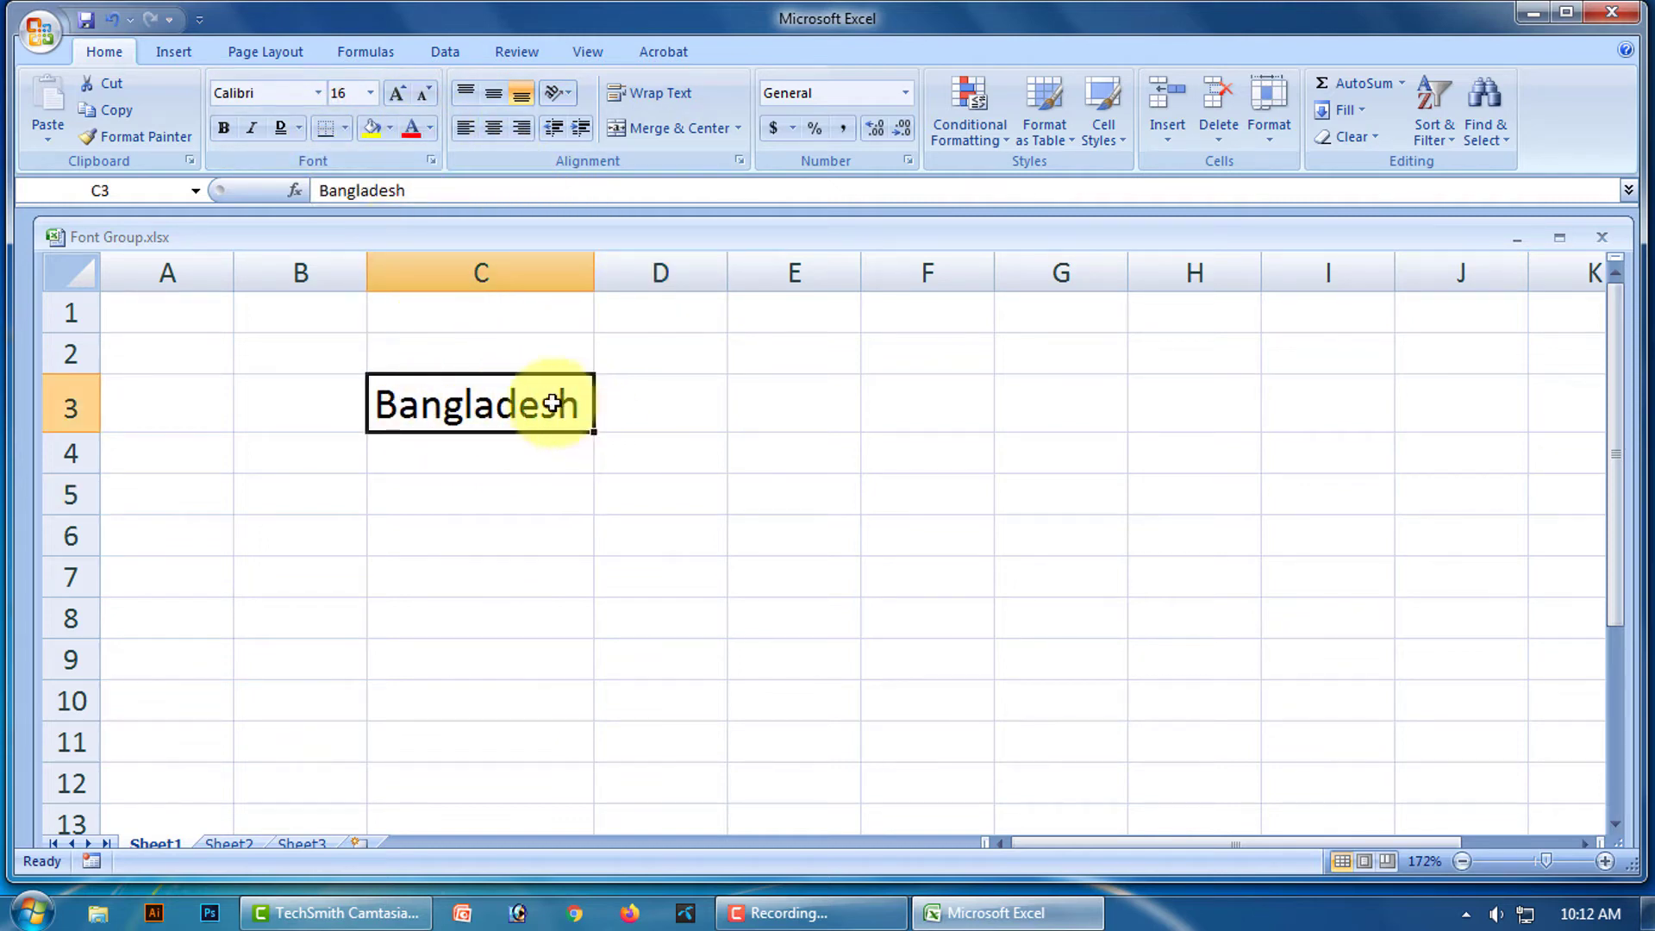
Set the Bangladesh text in C3 to the standard red font colour.
left_click(429, 129)
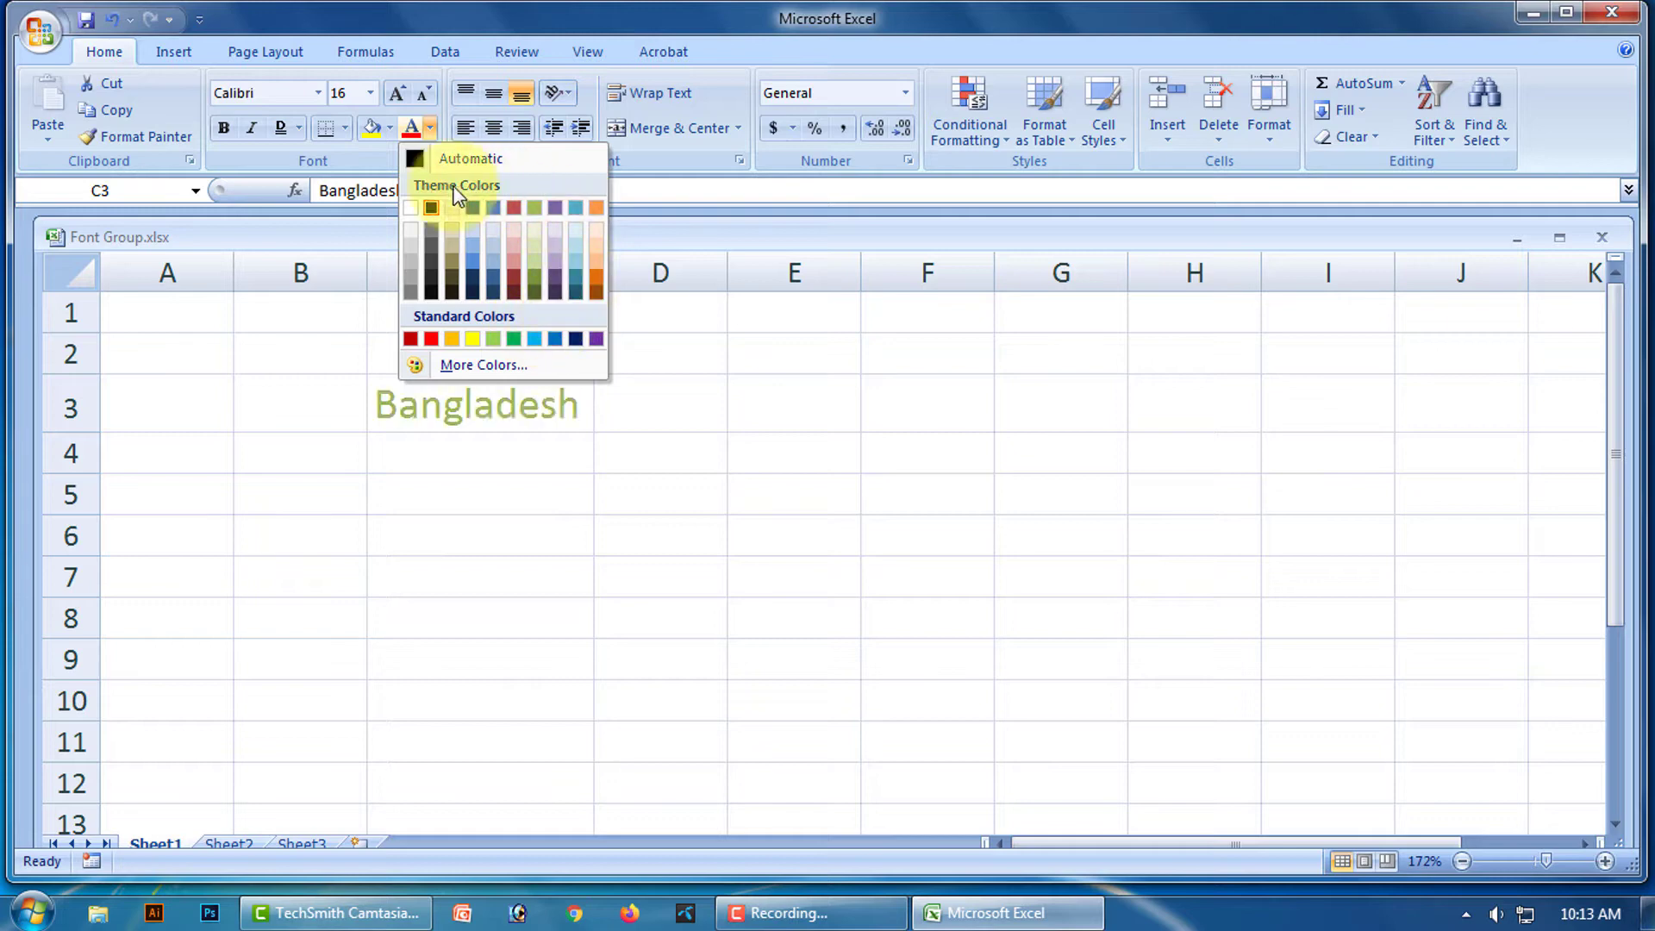
left_click(433, 340)
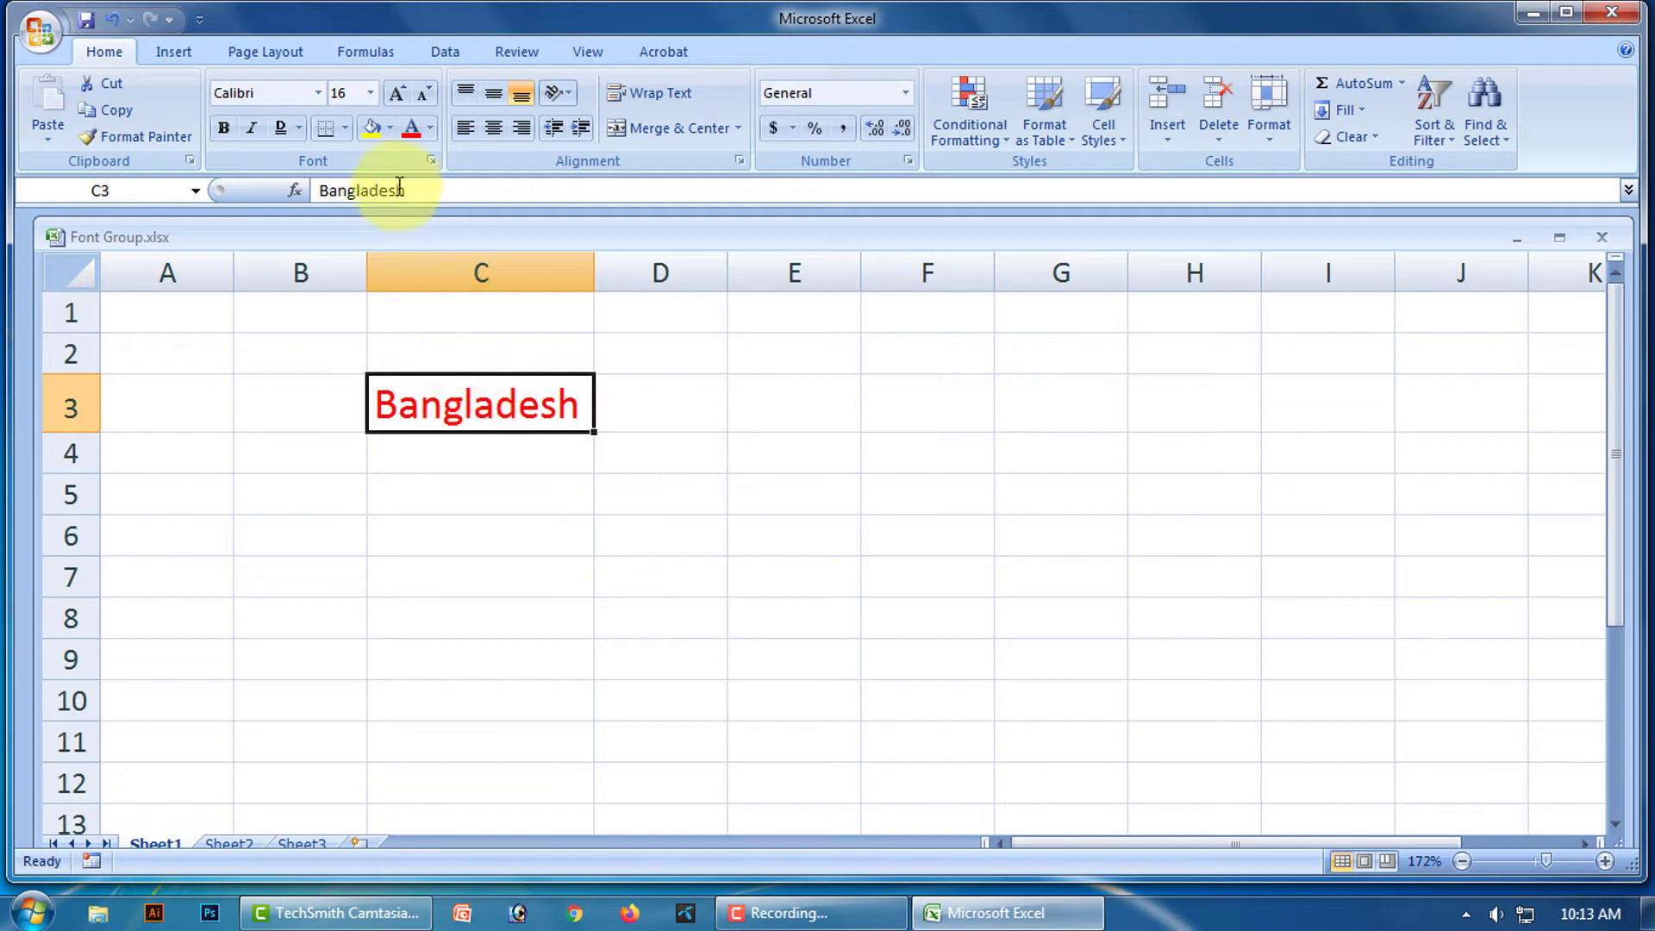
left_click(389, 130)
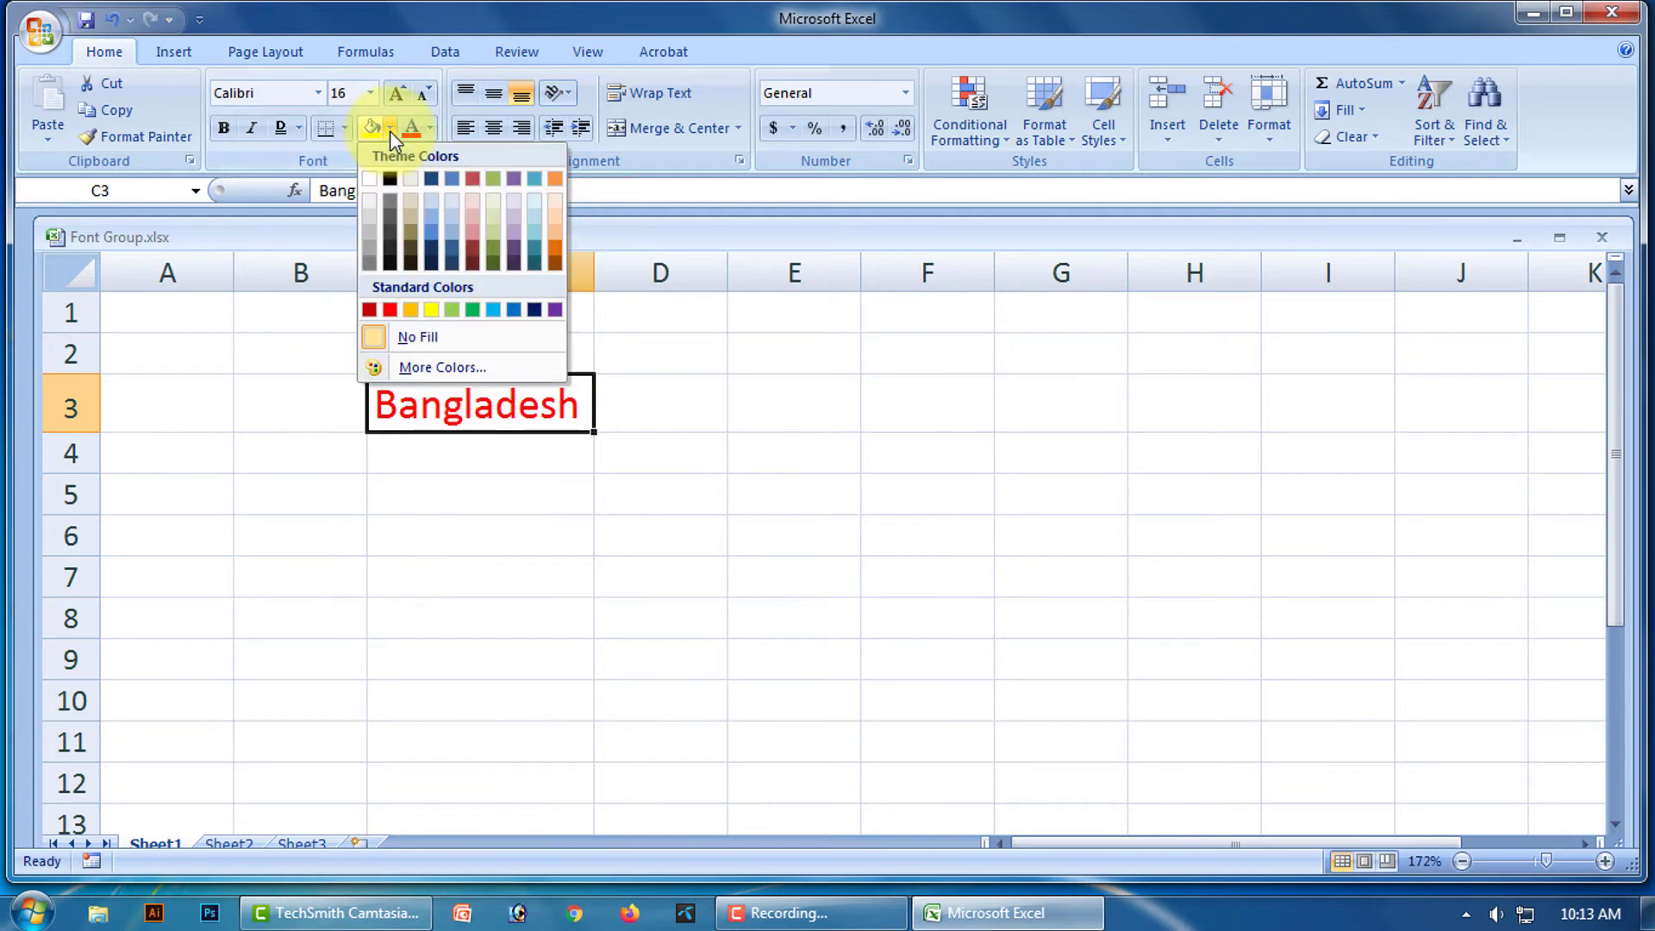
left_click(474, 312)
left_click(665, 462)
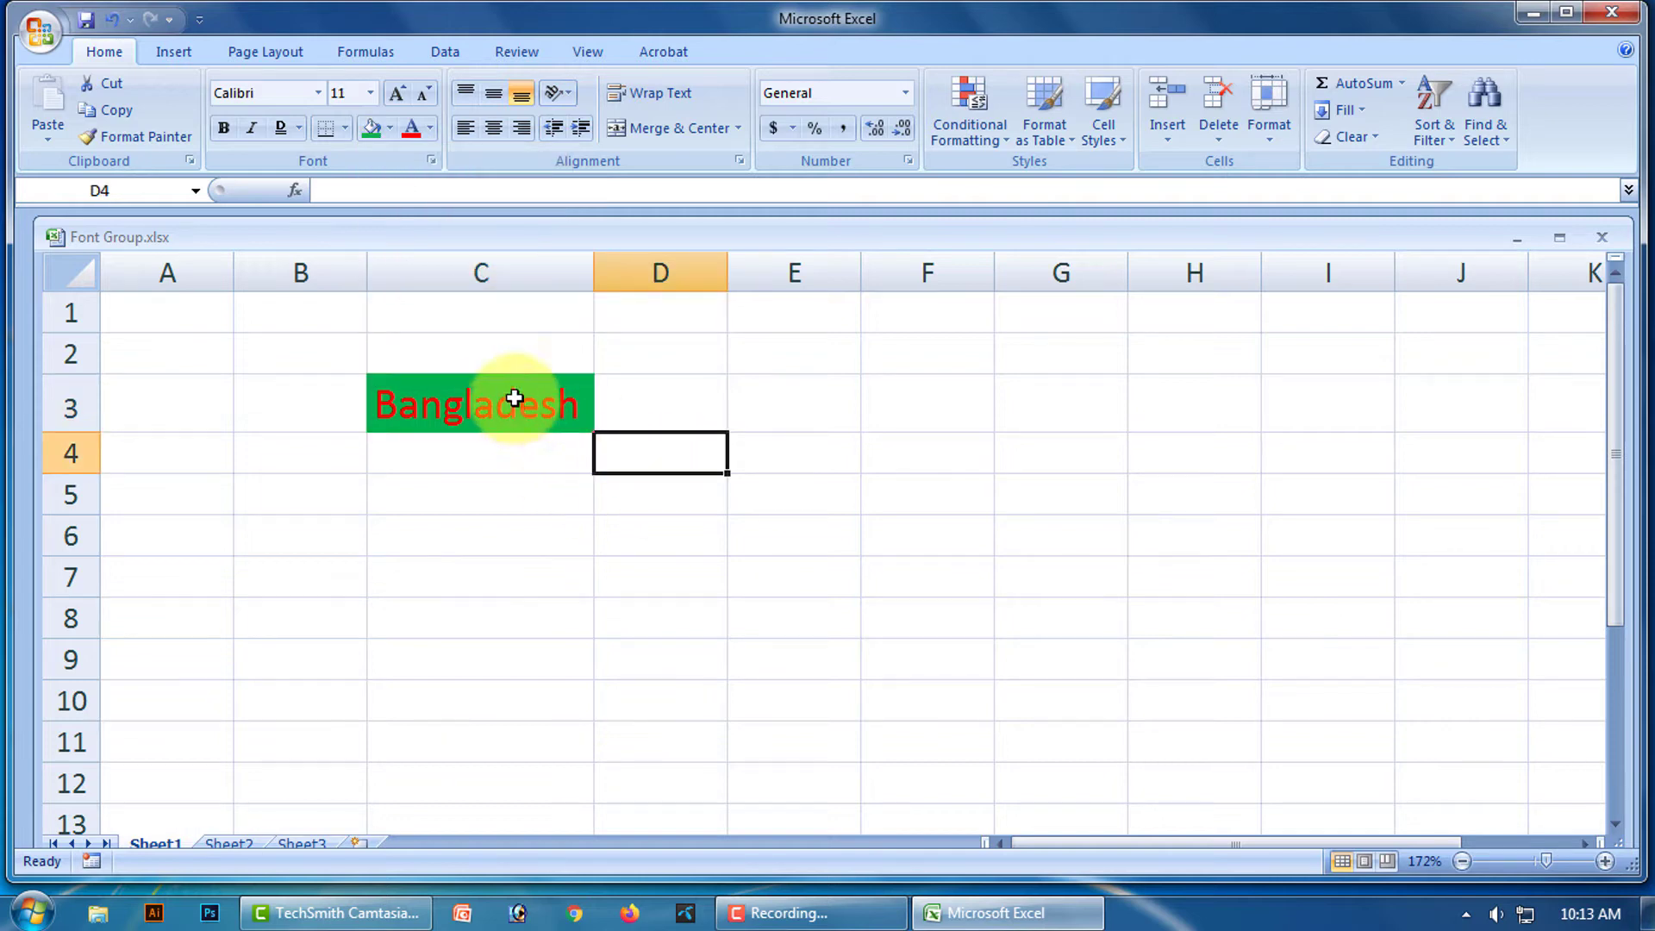
left_click(390, 128)
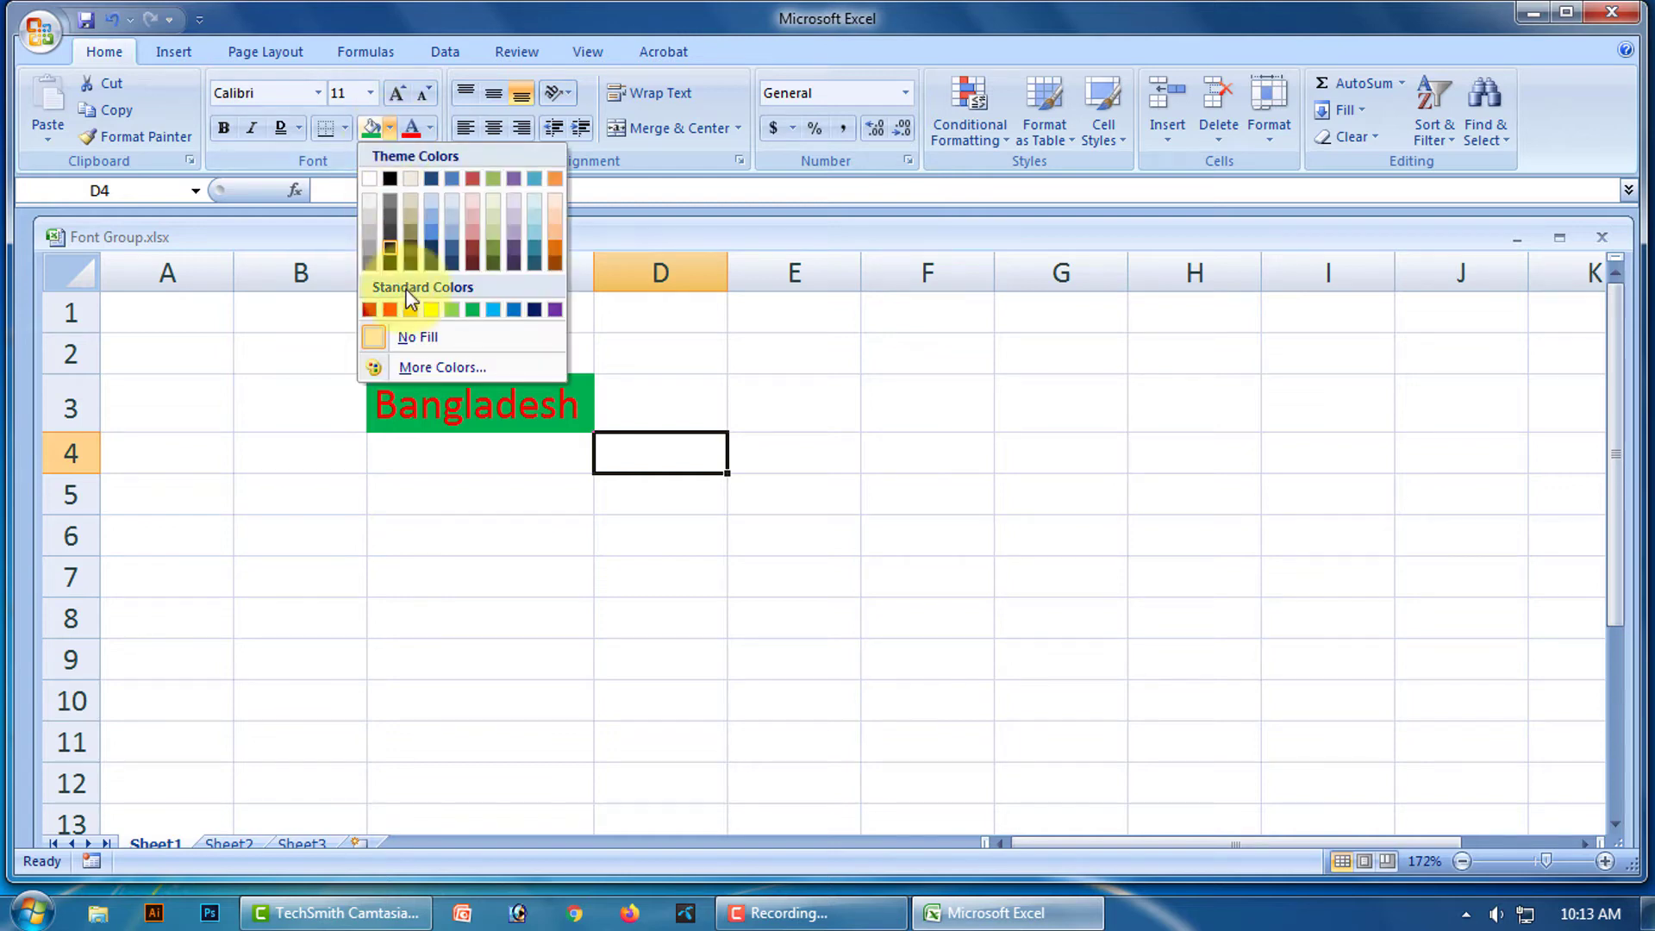
left_click(446, 343)
left_click(536, 469)
left_click(457, 399)
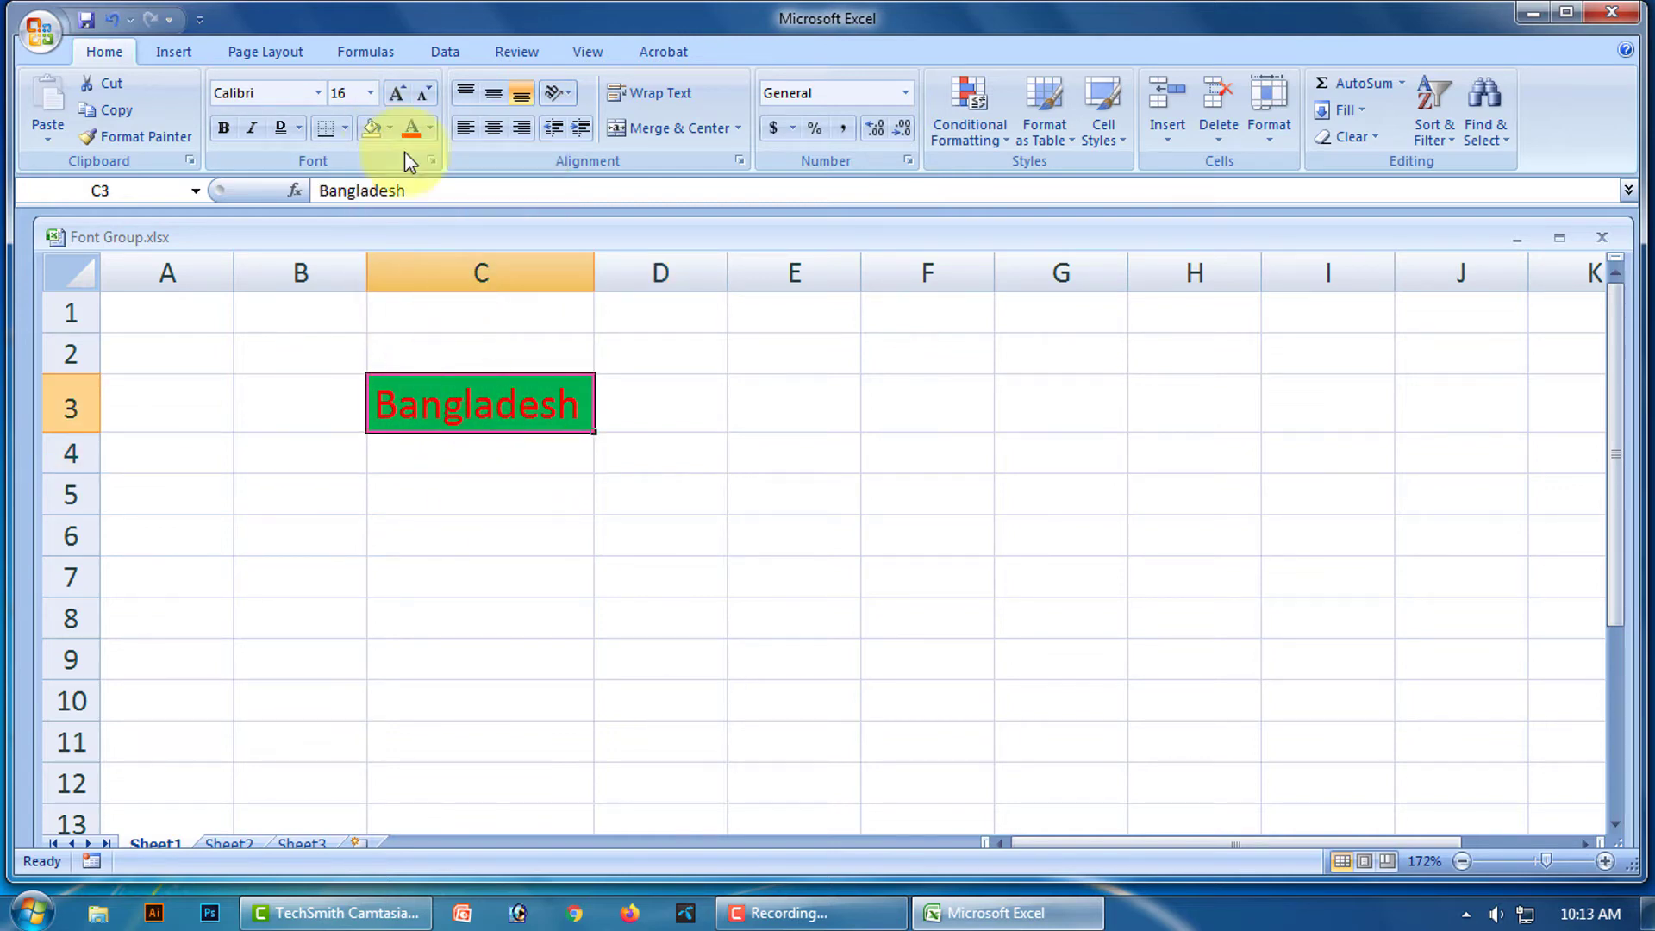
left_click(392, 131)
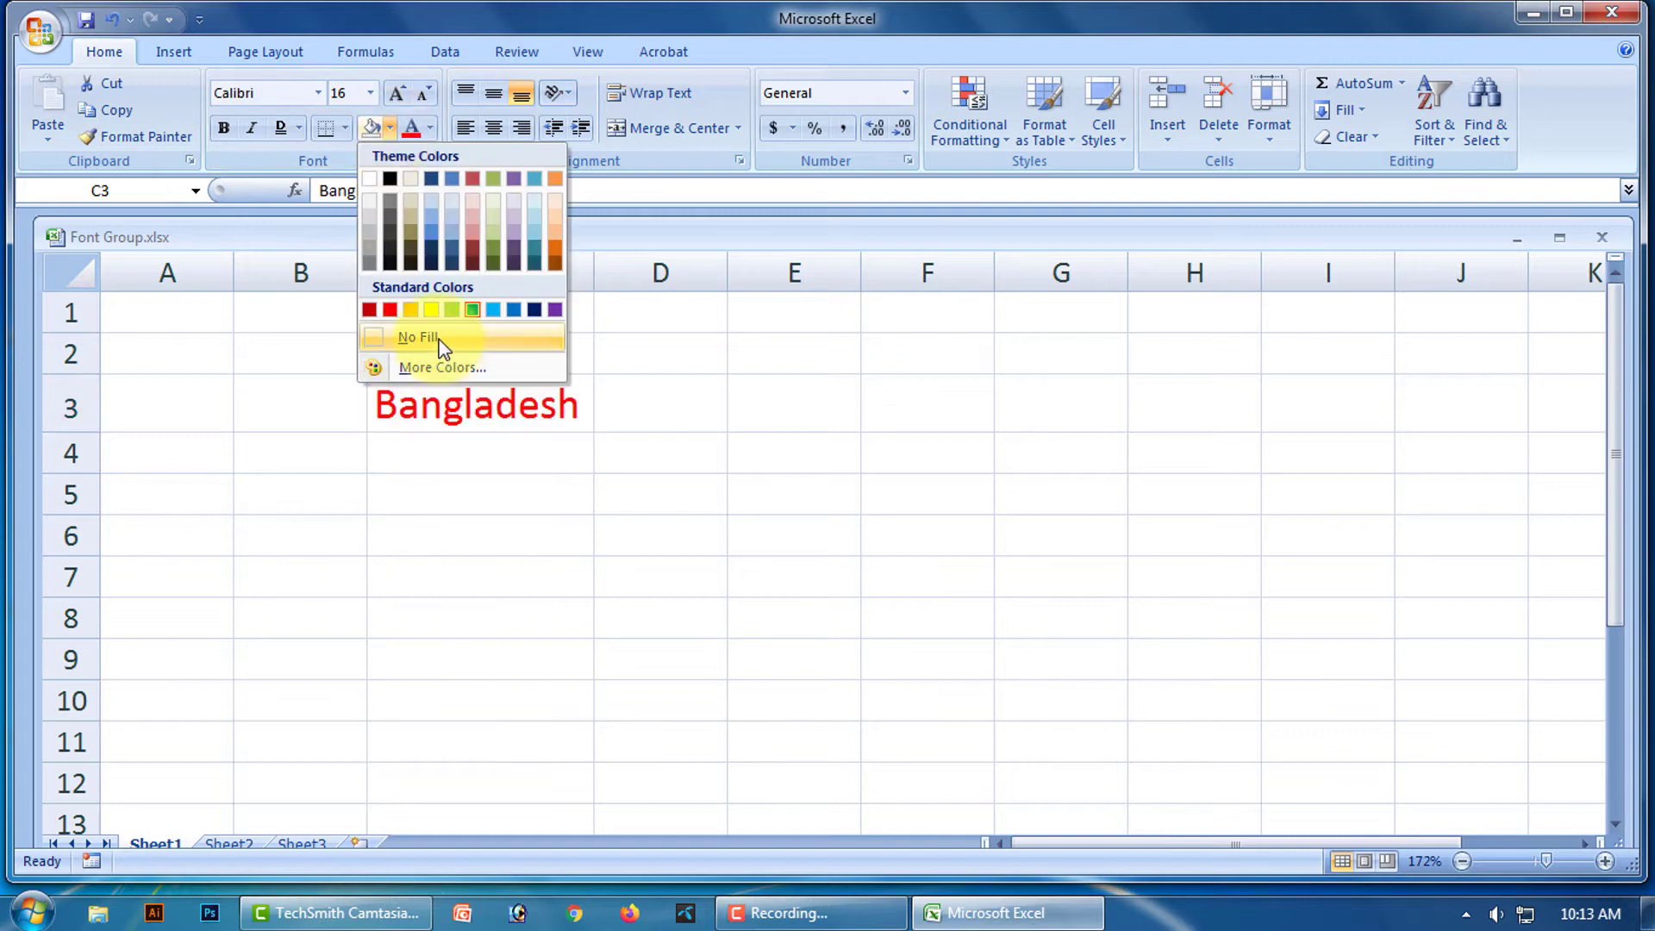
left_click(417, 337)
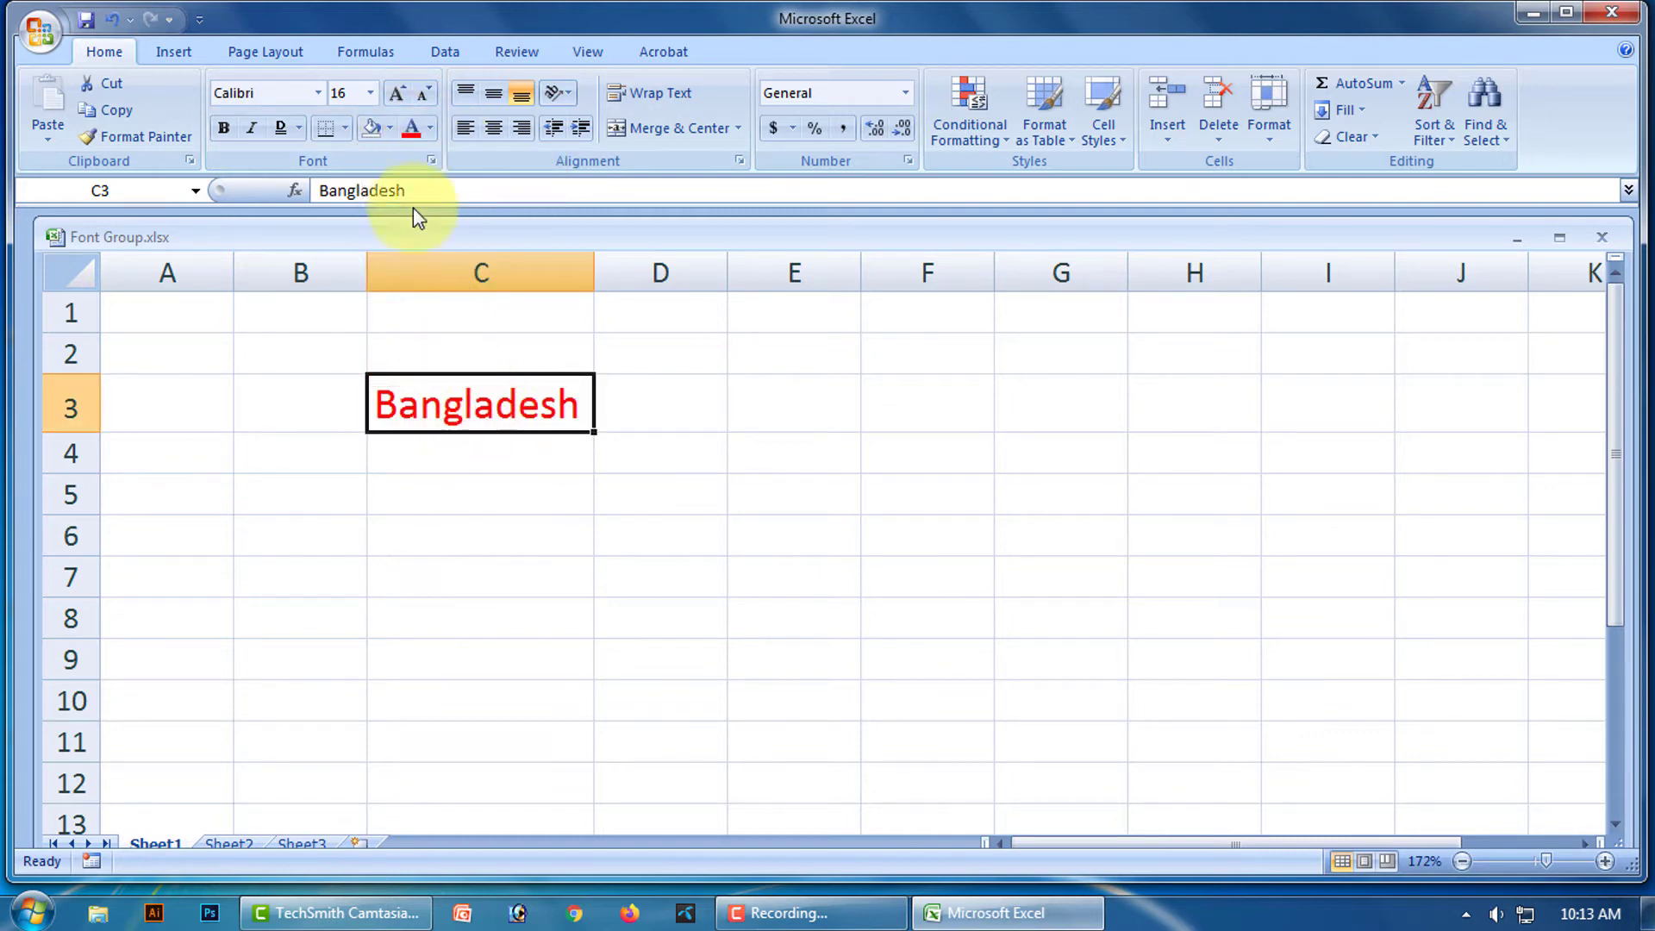
Reset Bangladesh's font colour to Automatic black, then select cell C4.
left_click(429, 129)
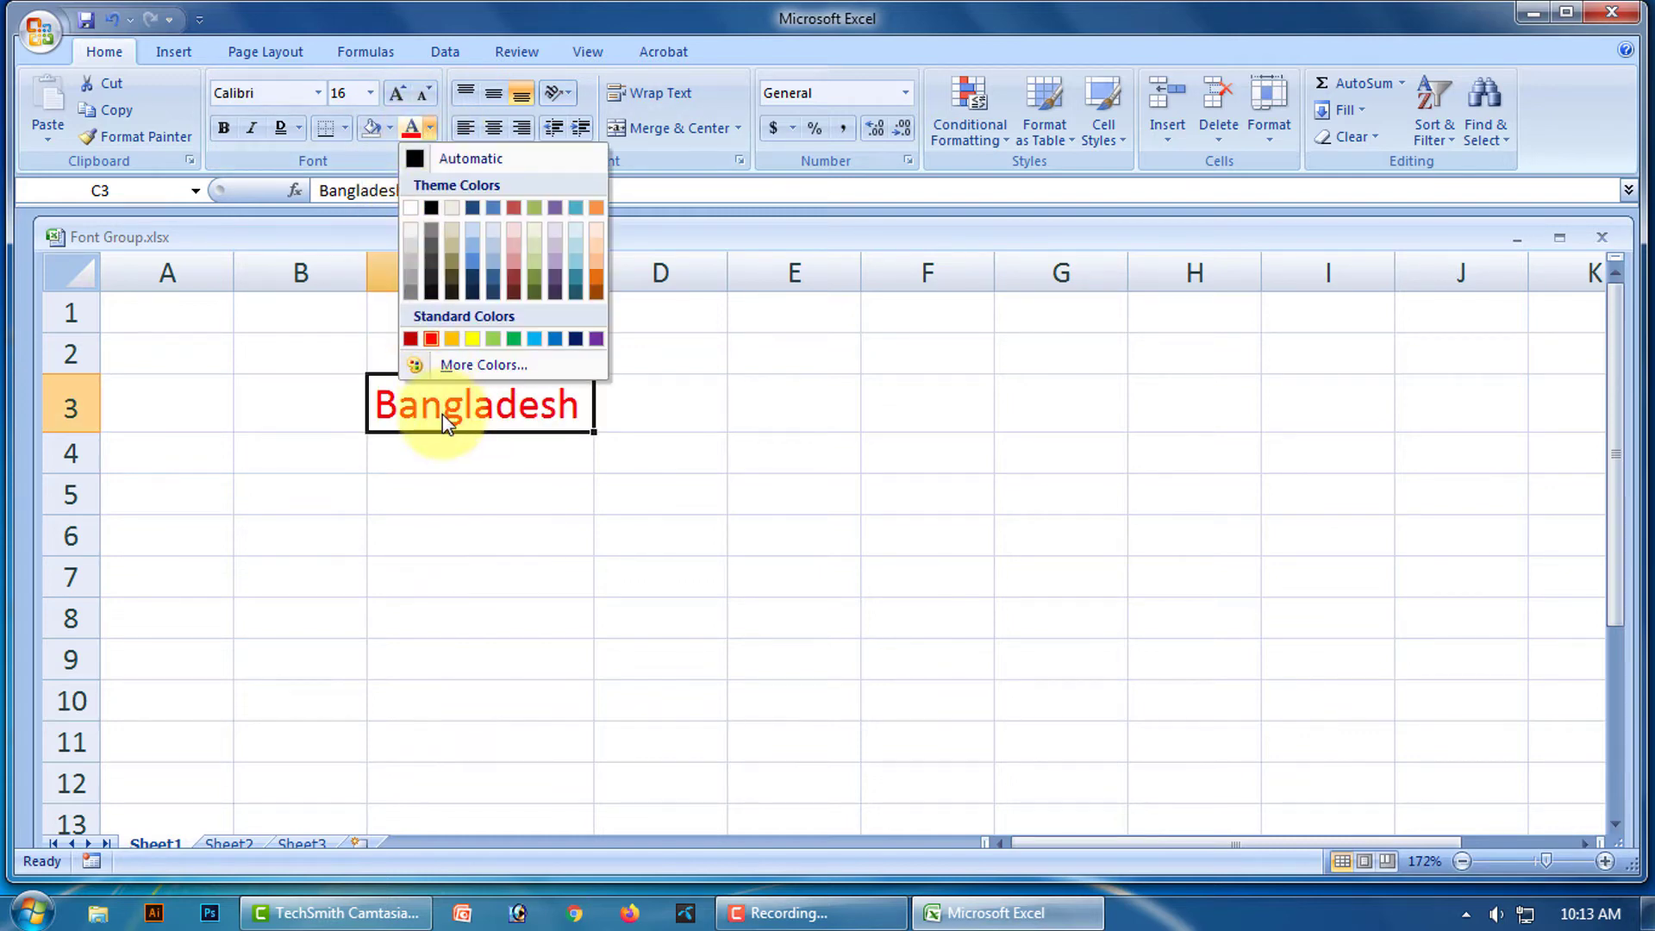
left_click(484, 155)
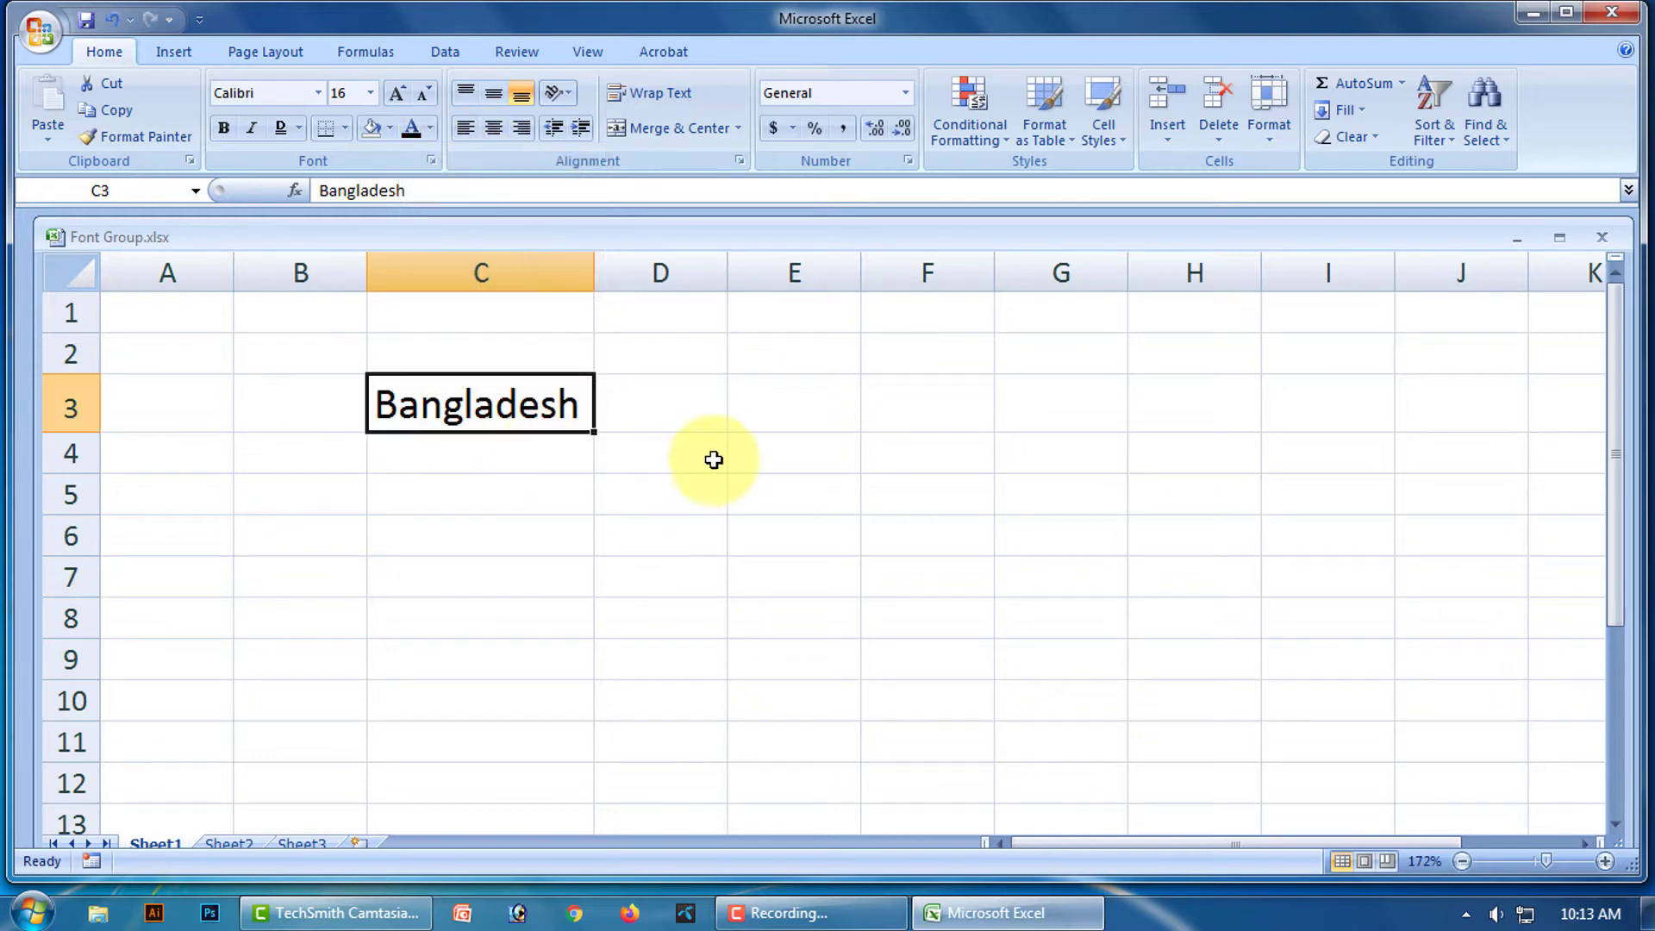
left_click(658, 443)
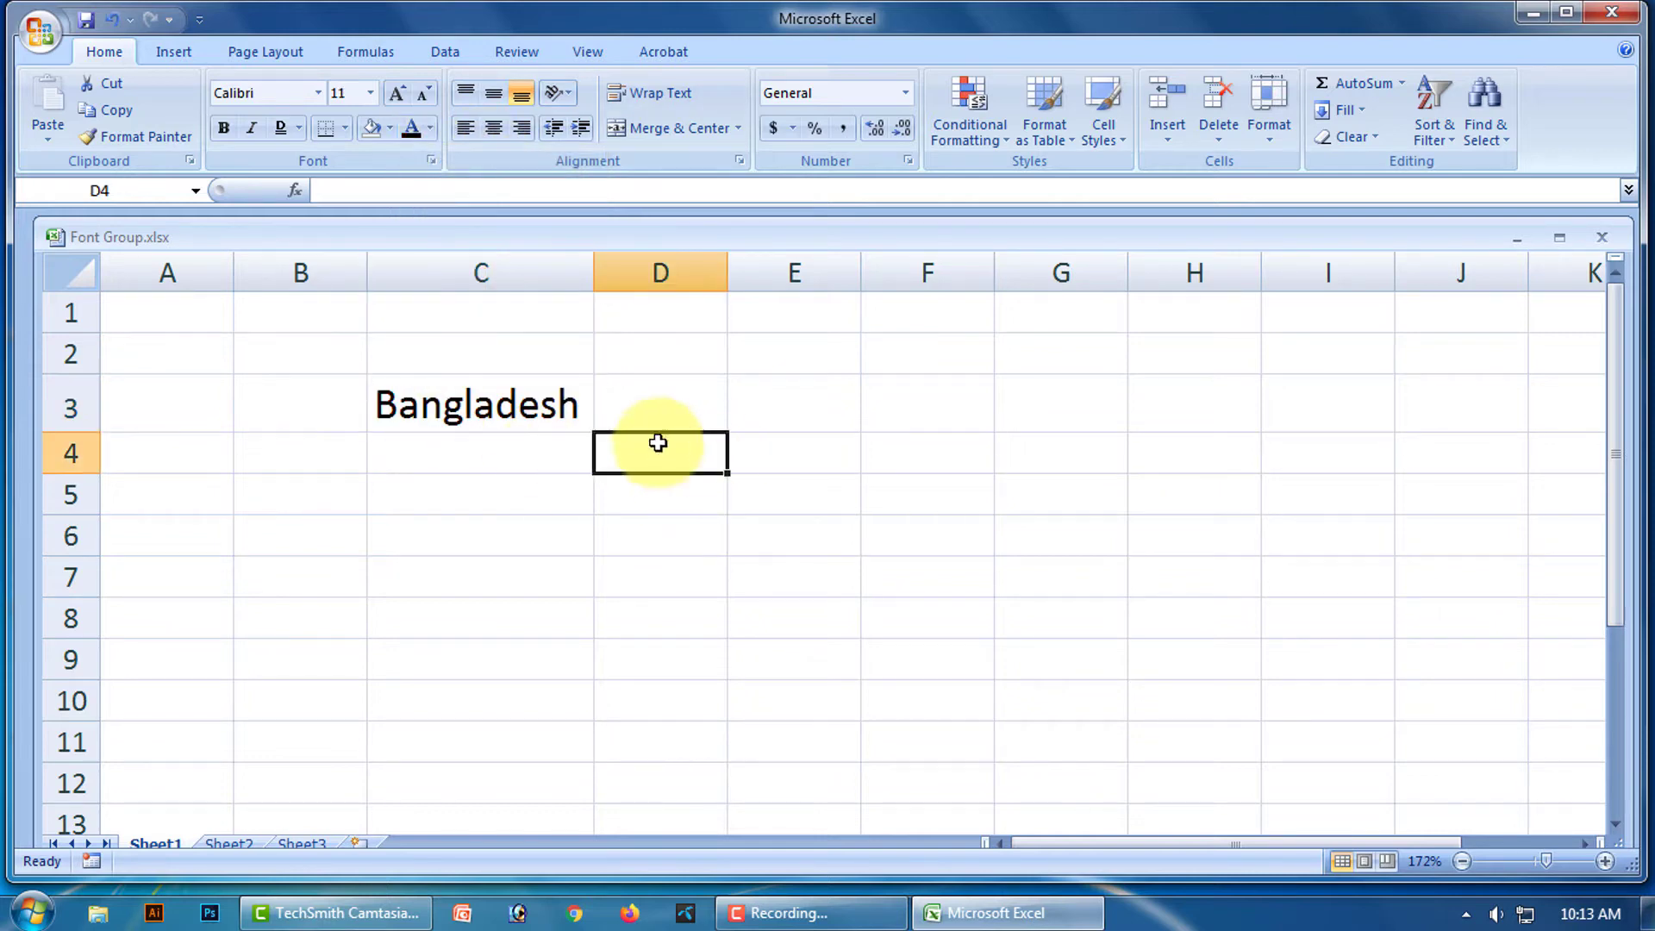
left_click(430, 130)
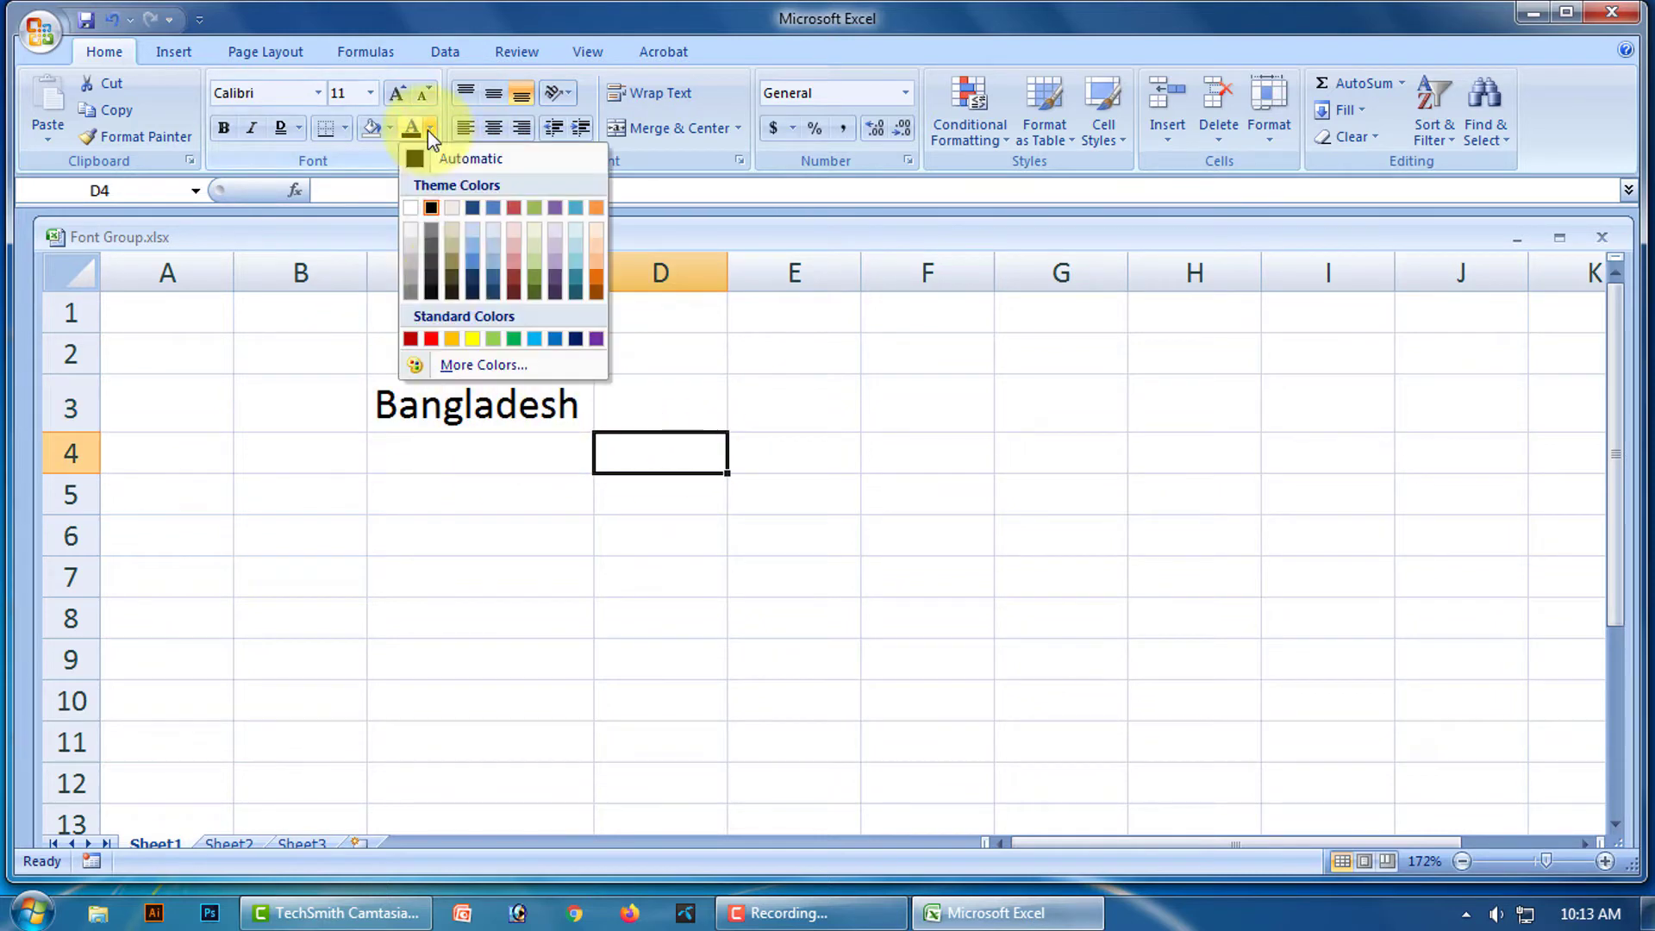
left_click(476, 162)
left_click(620, 556)
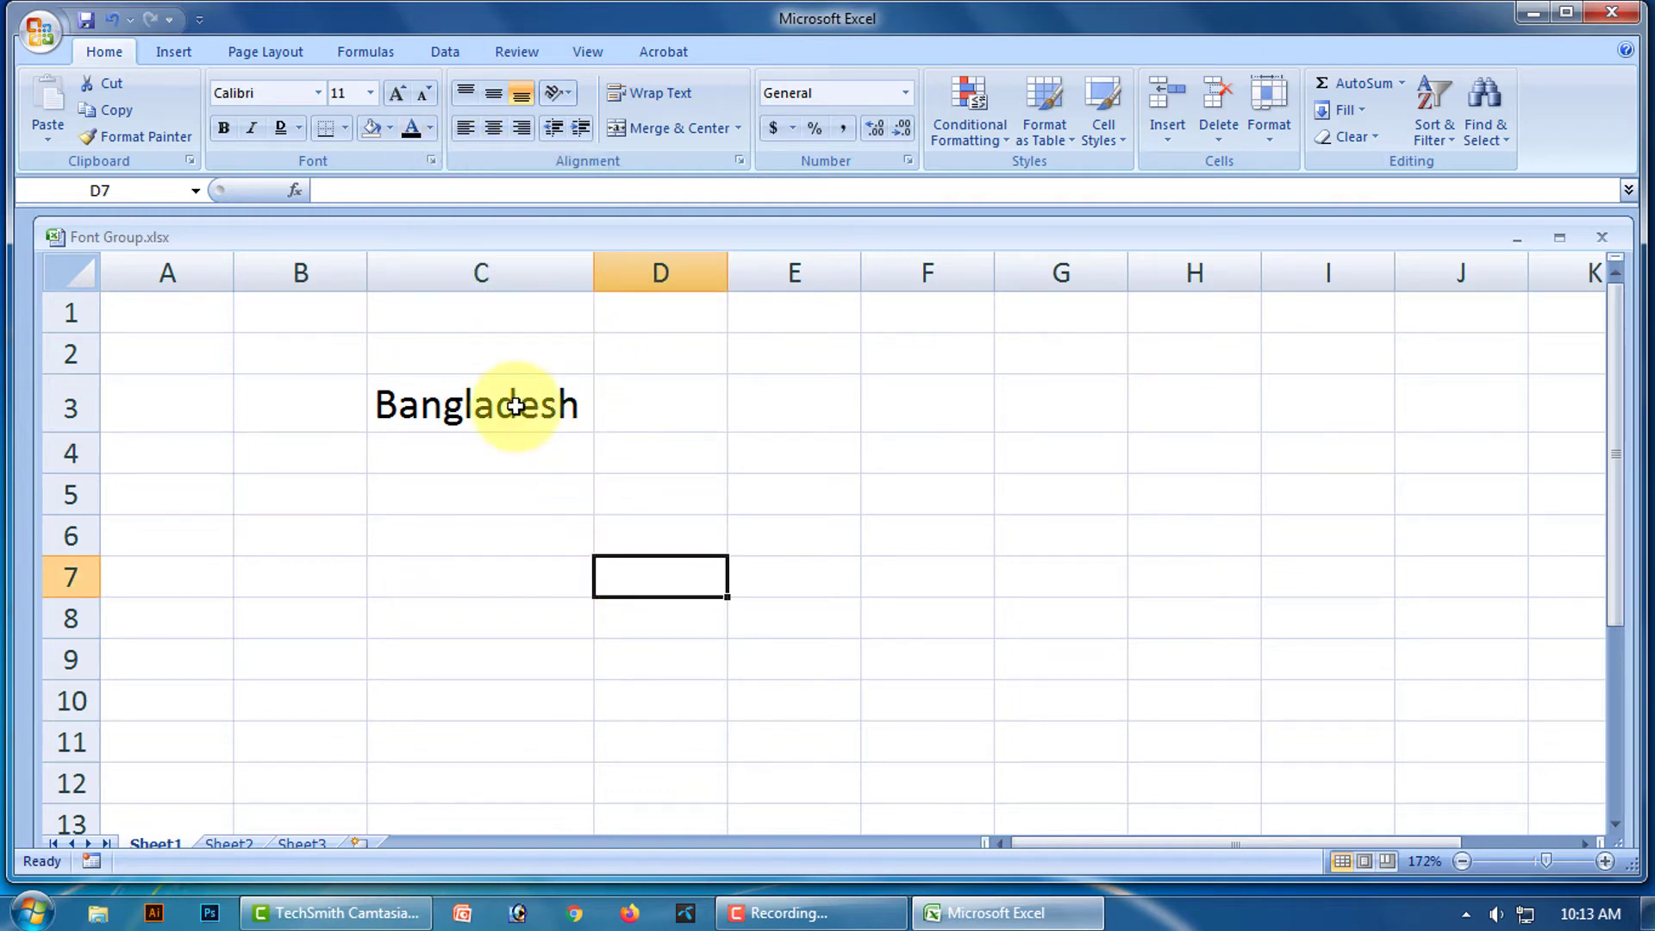
left_click(546, 409)
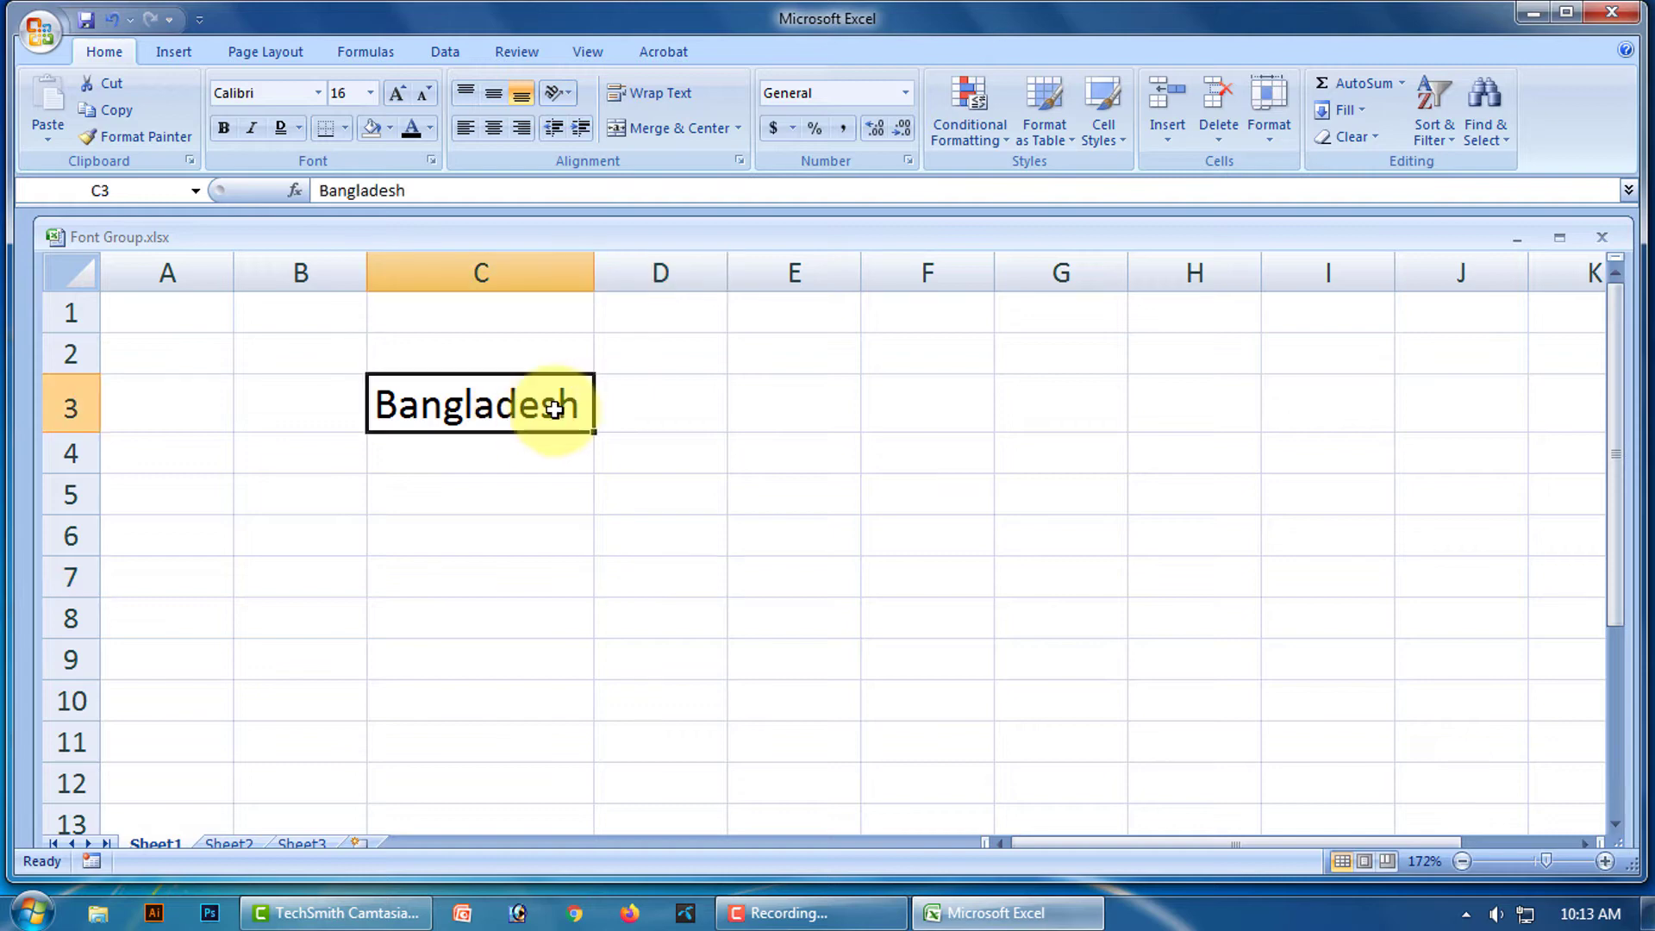
left_click(498, 455)
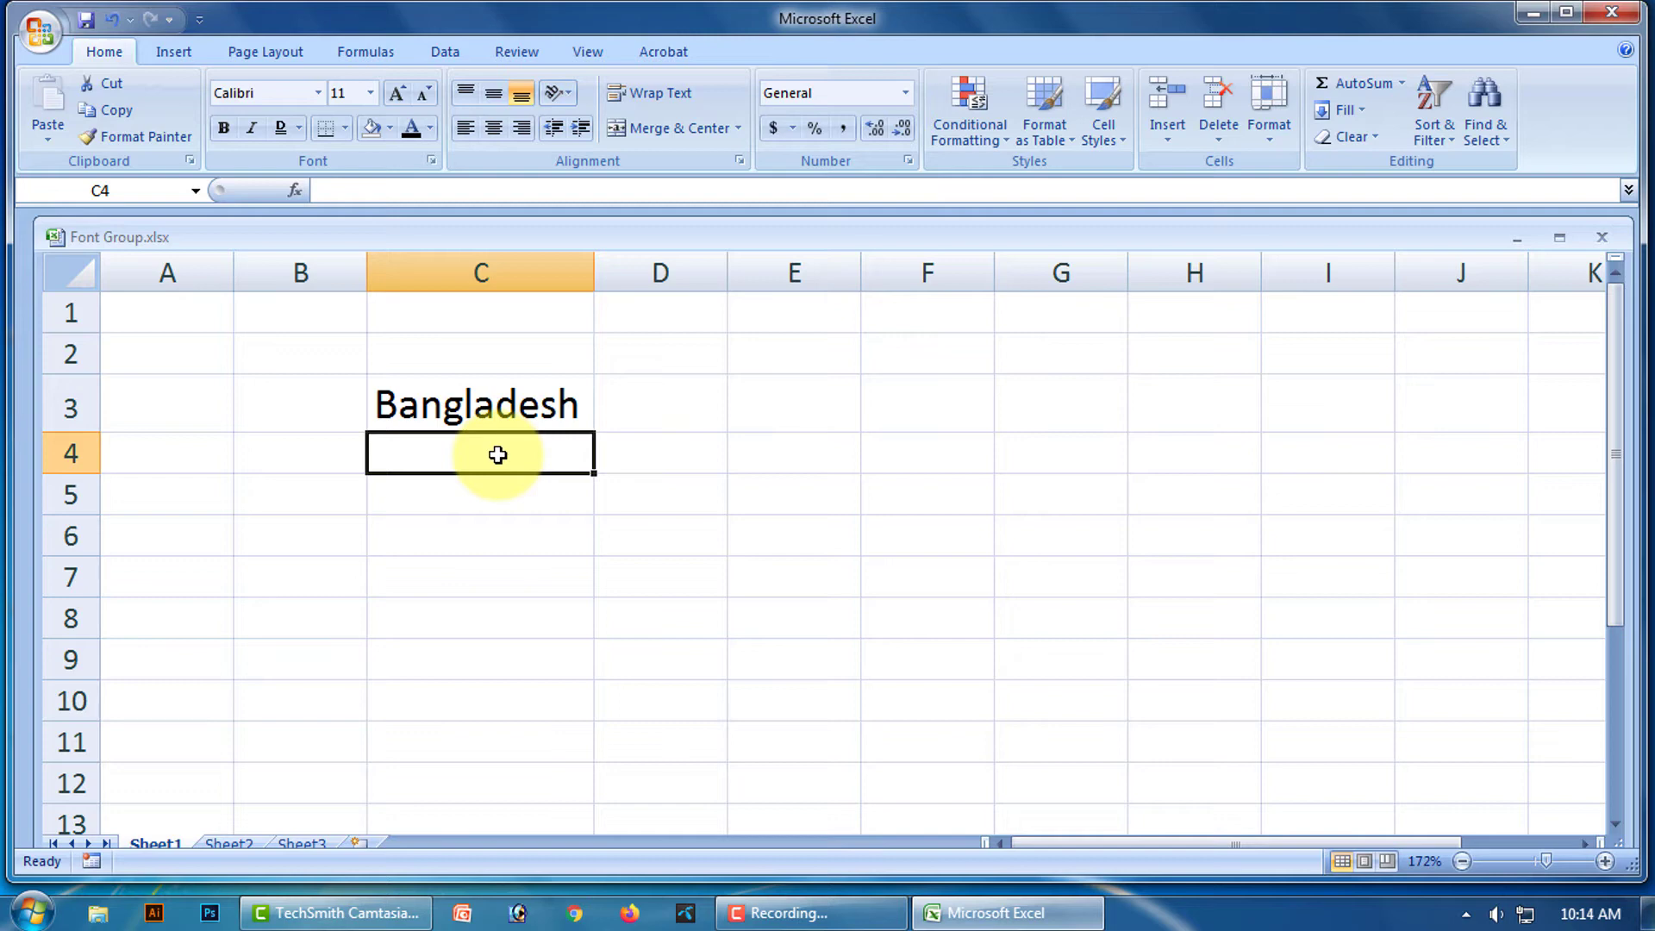
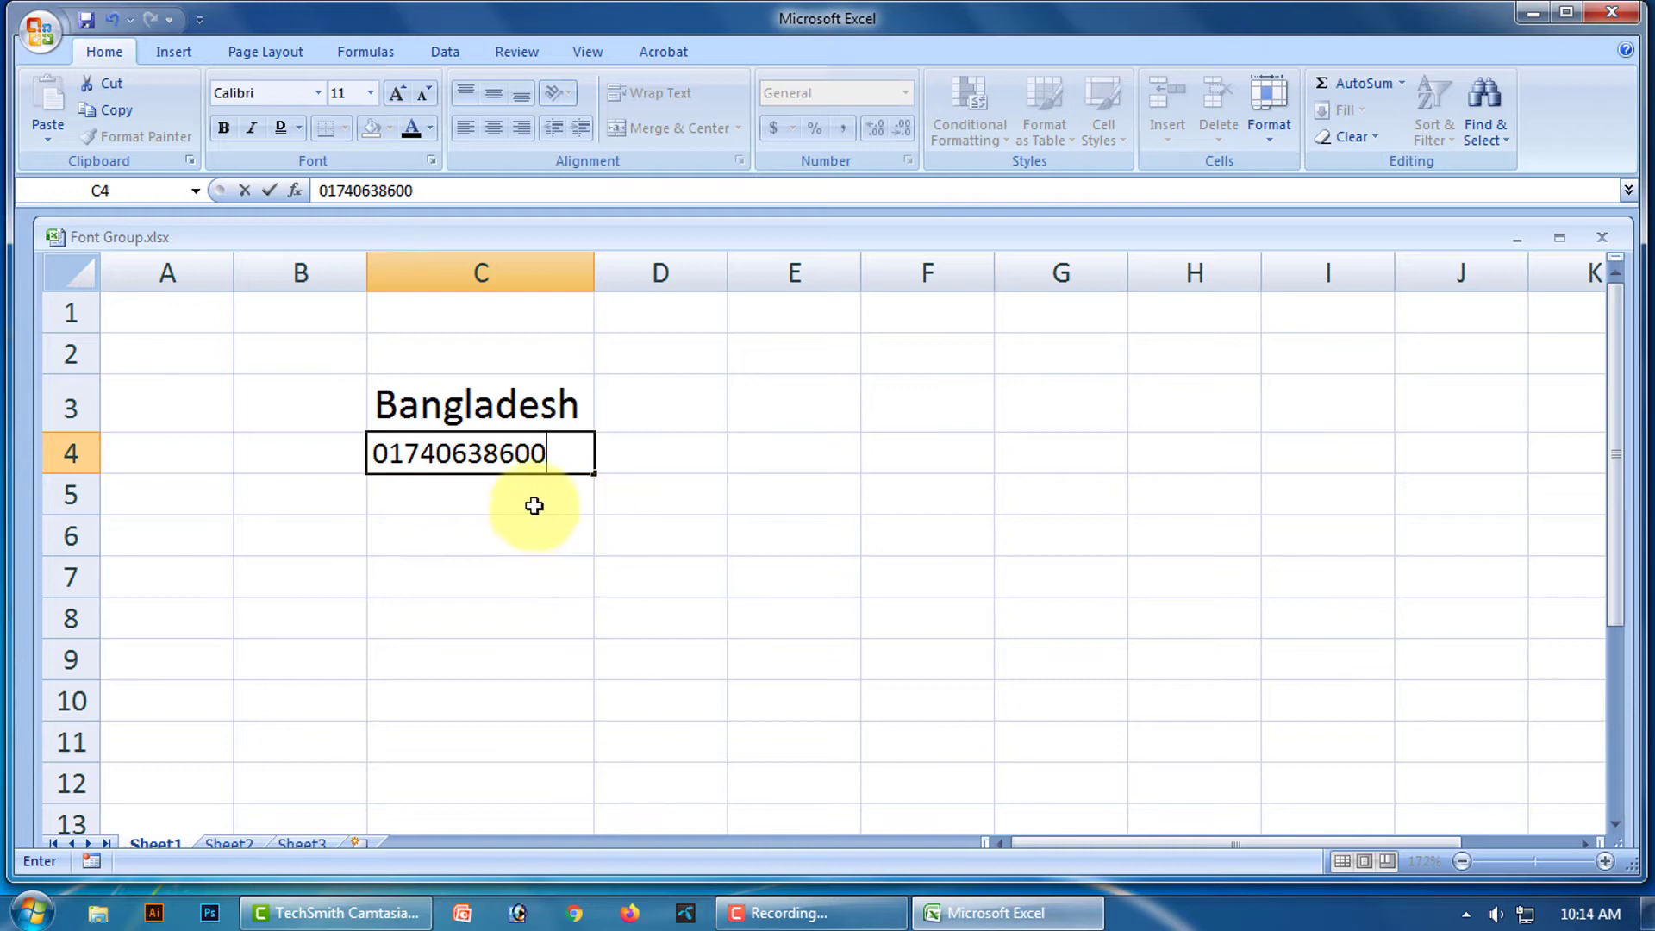
Enter the phone number in C4 and 0009 in C5, showing leading zeros dropped.
key("Return")
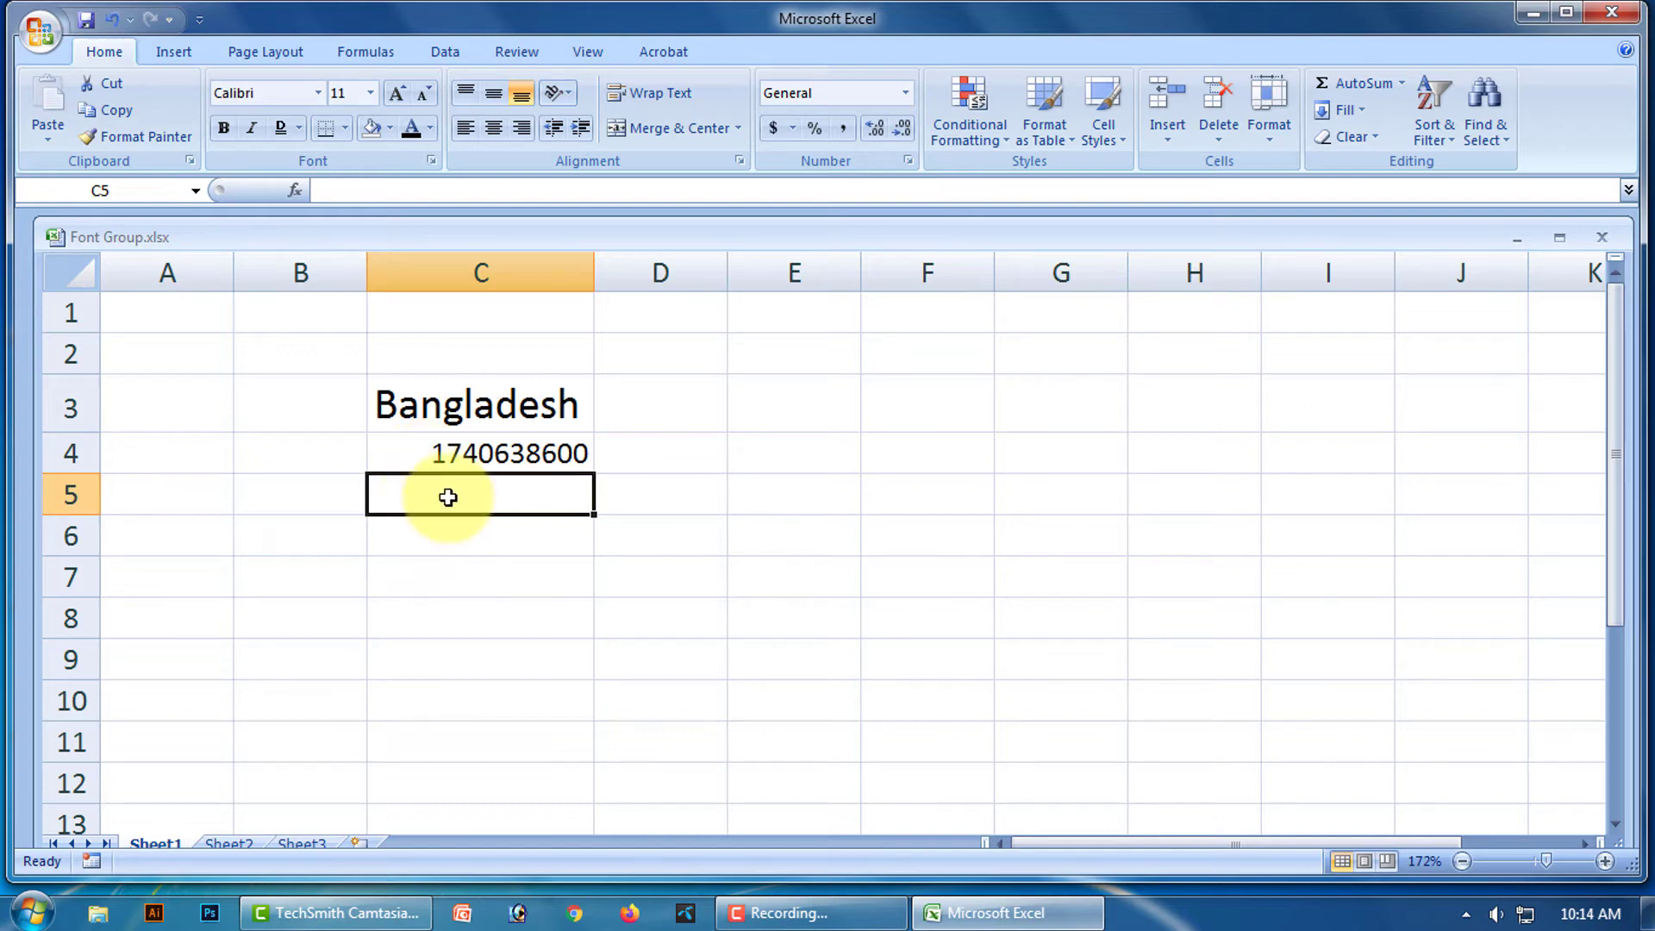
type("000")
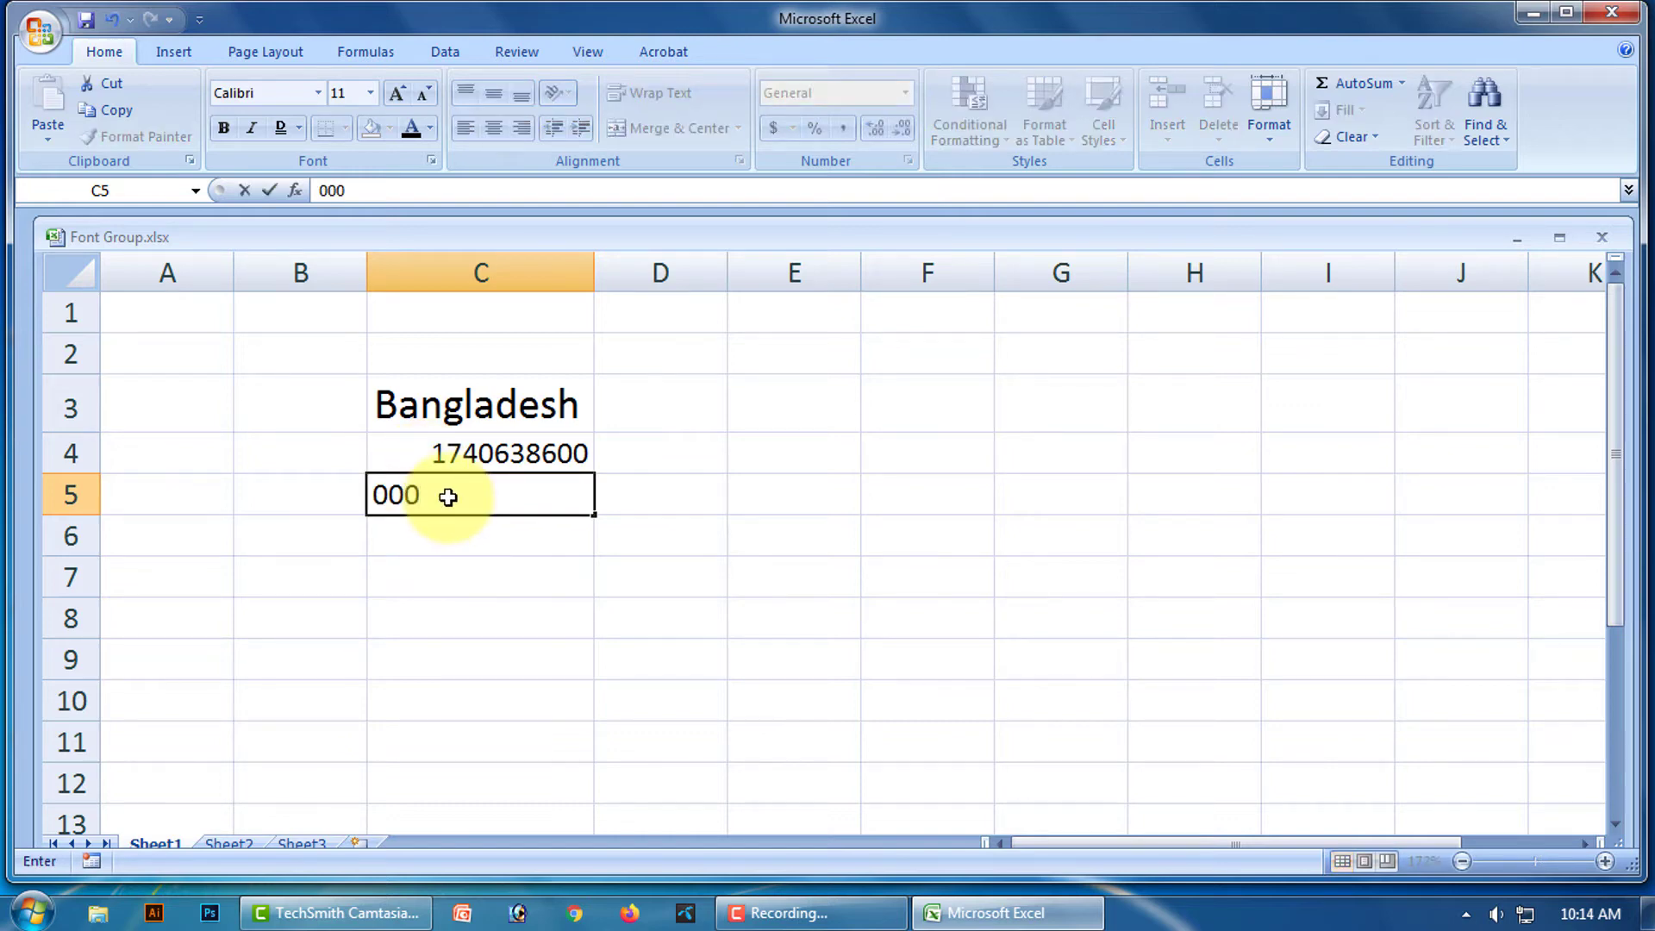
type("9")
key("Return")
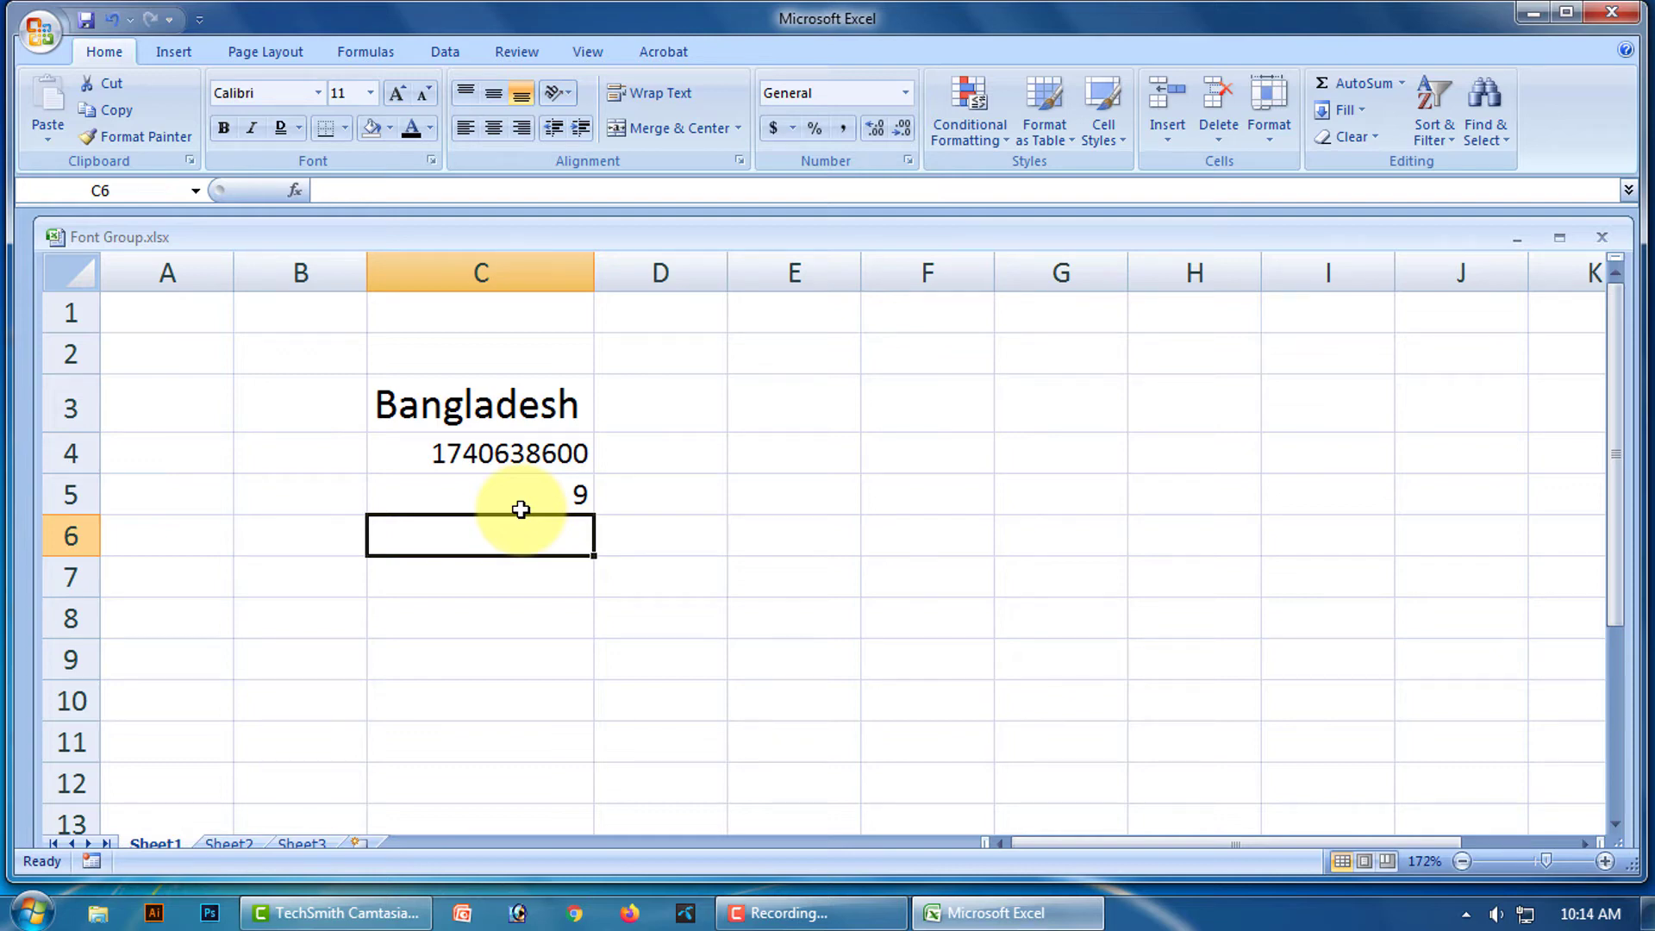
Clear the numbers from C4 and C5 and reselect C4.
left_click(534, 455)
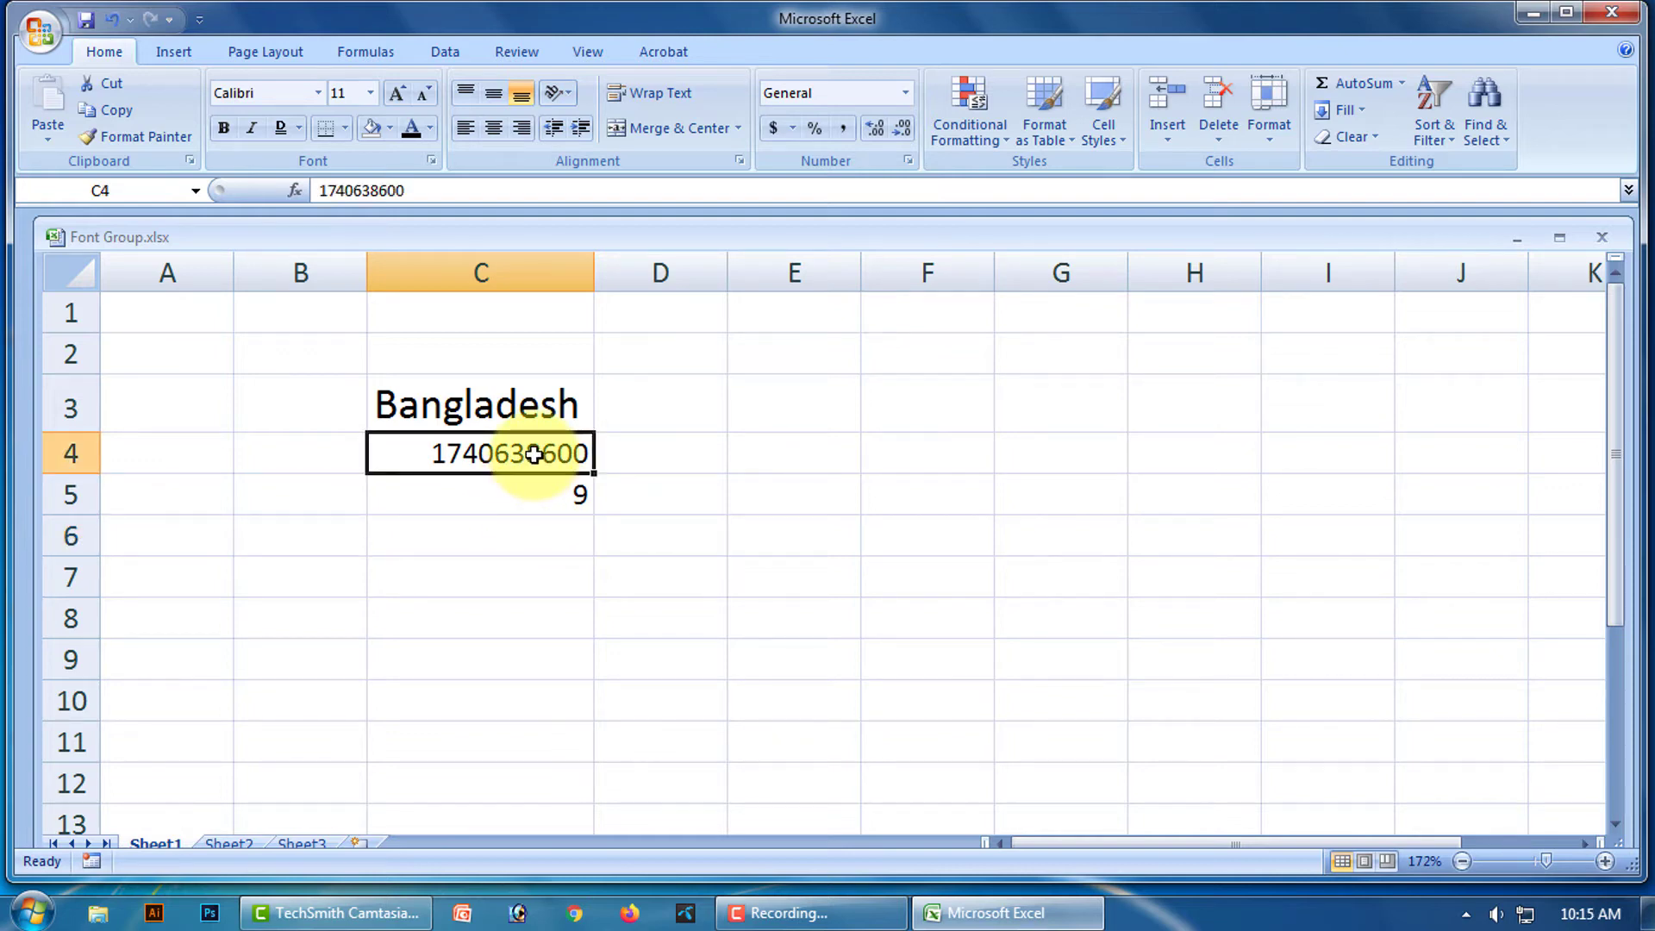
key("Delete")
left_click(573, 492)
key("Delete")
left_click(485, 454)
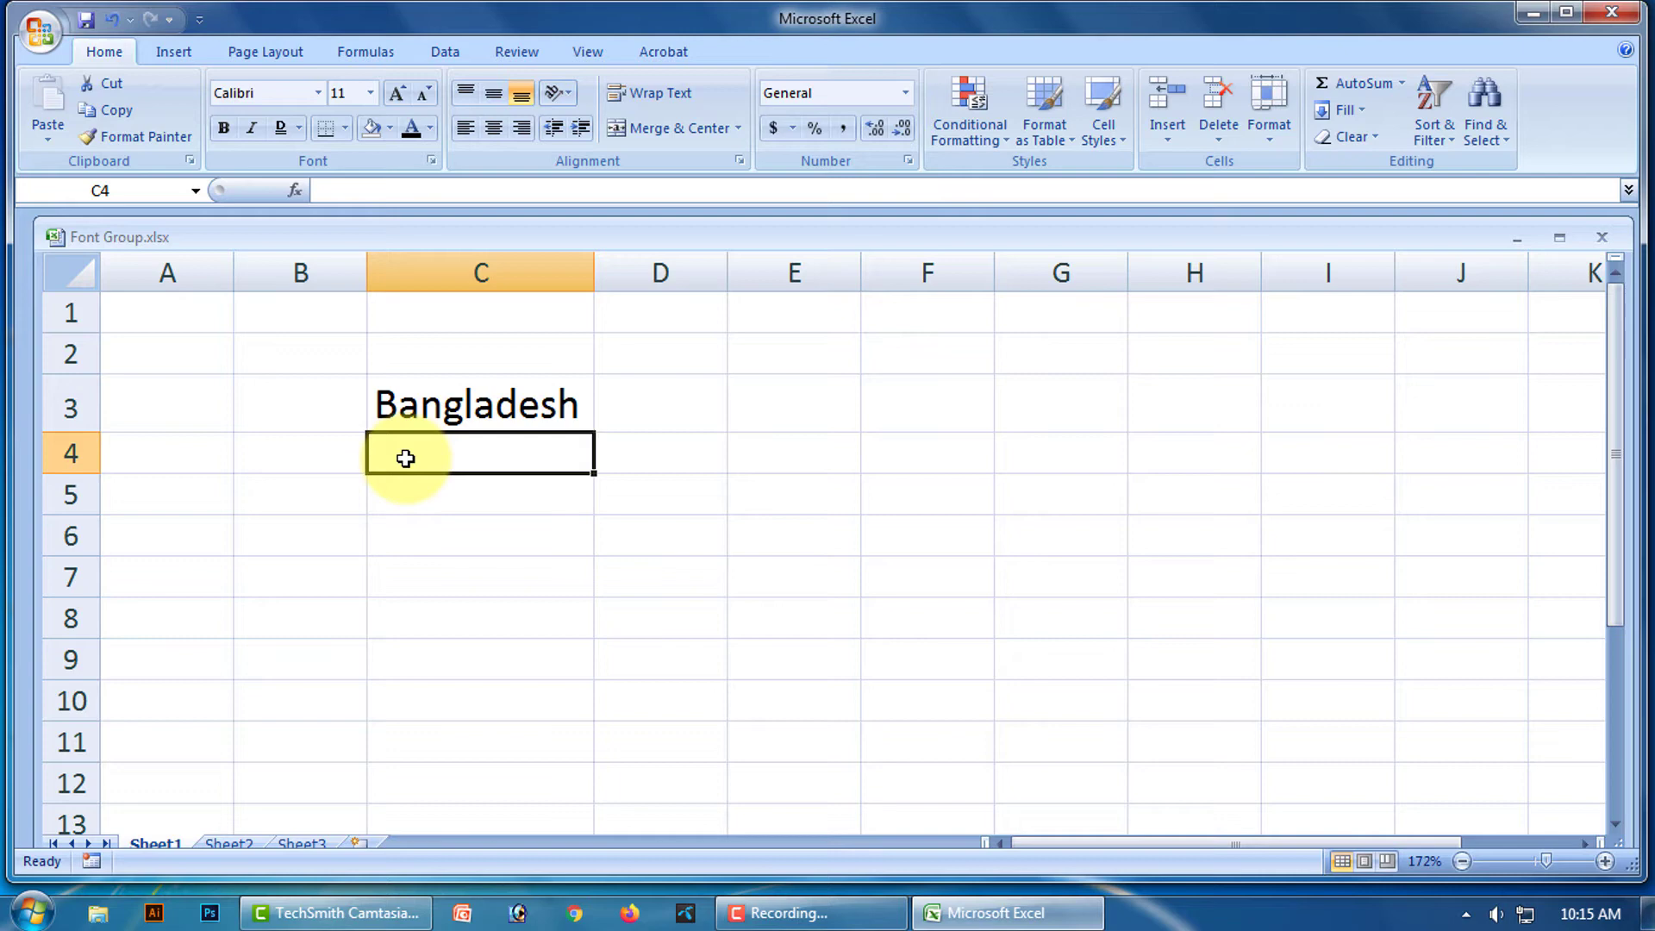
Re-enter the phone number in C4 with a leading apostrophe to keep its zero.
type("'")
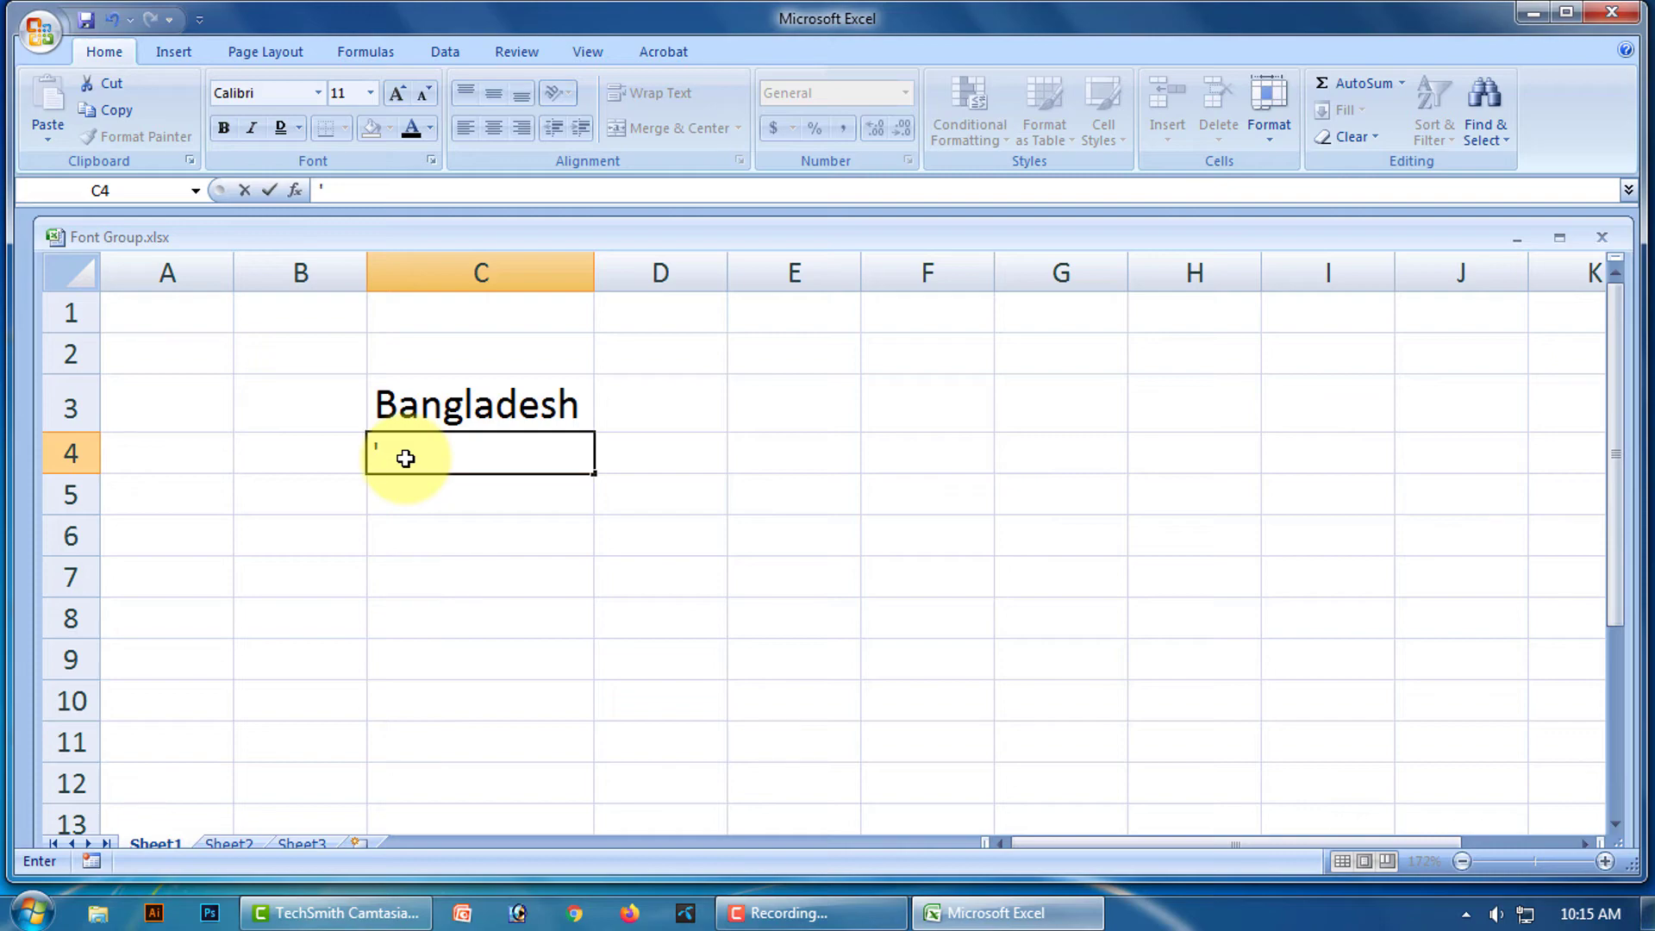
left_click(1120, 200)
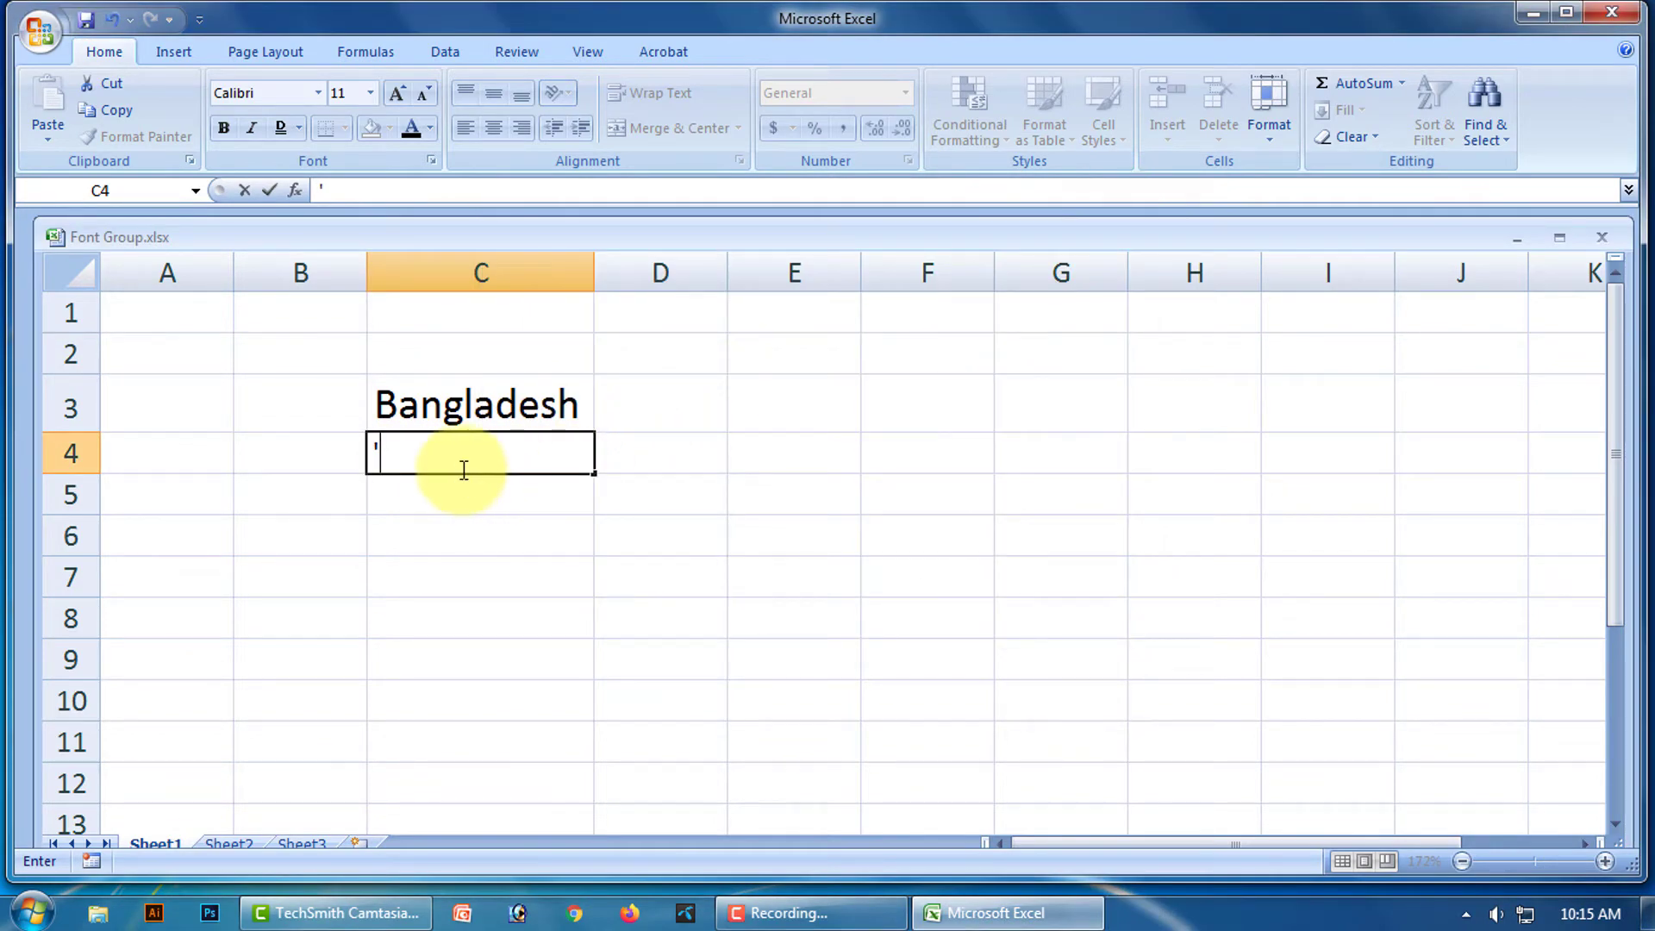
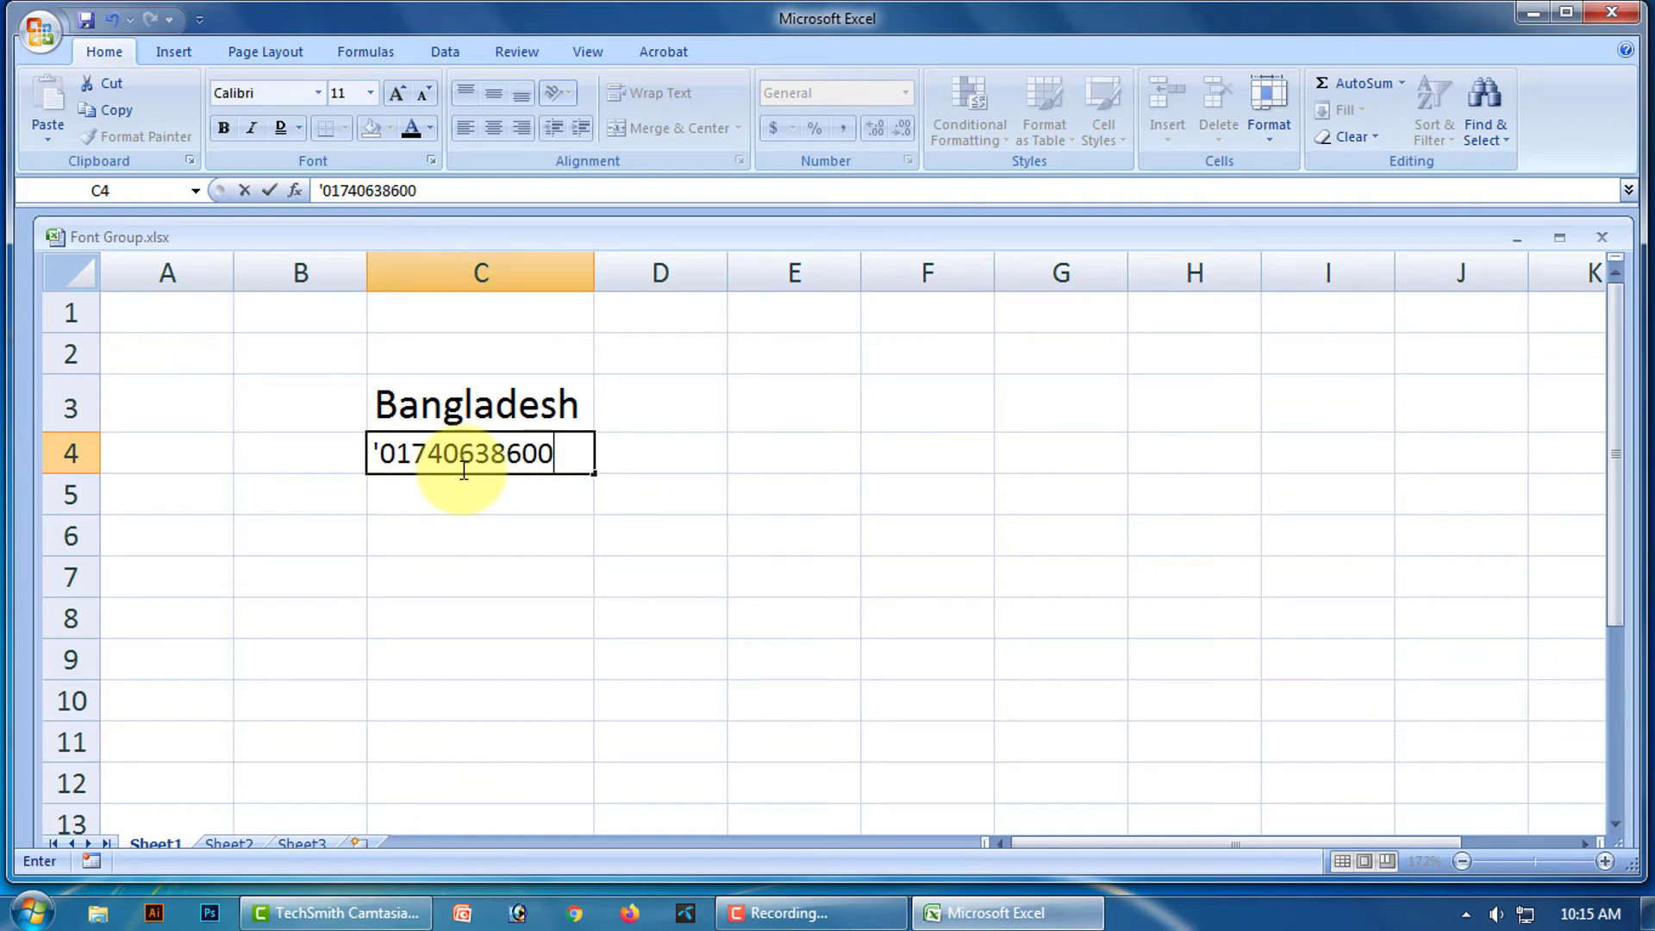
key("Return")
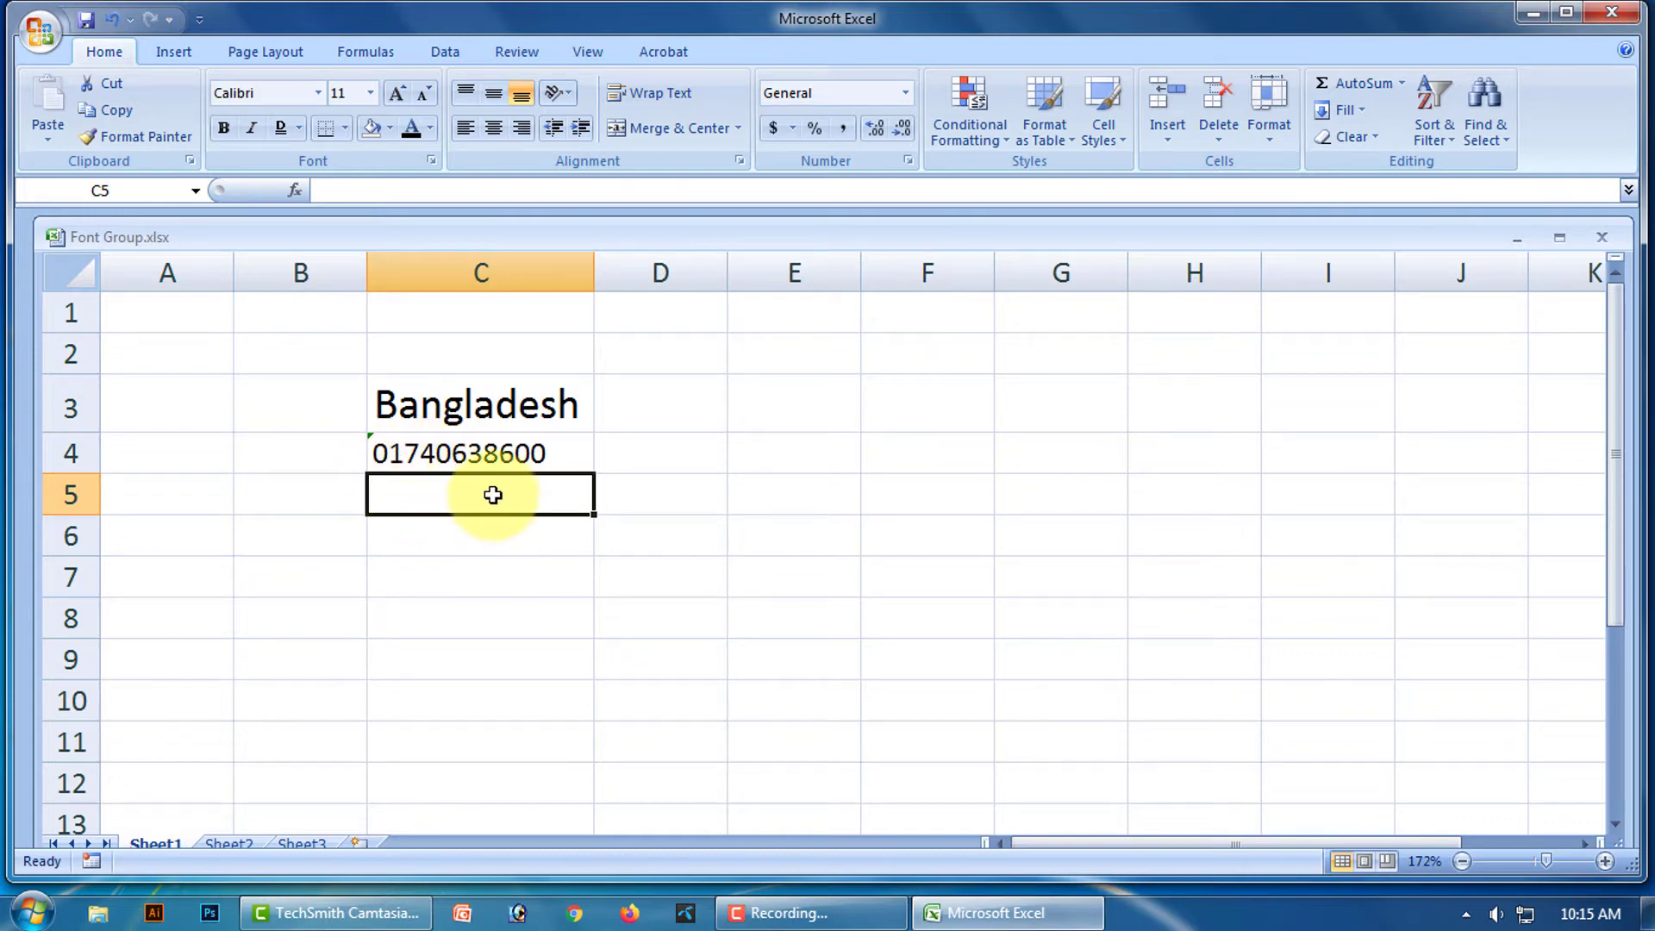
type("00")
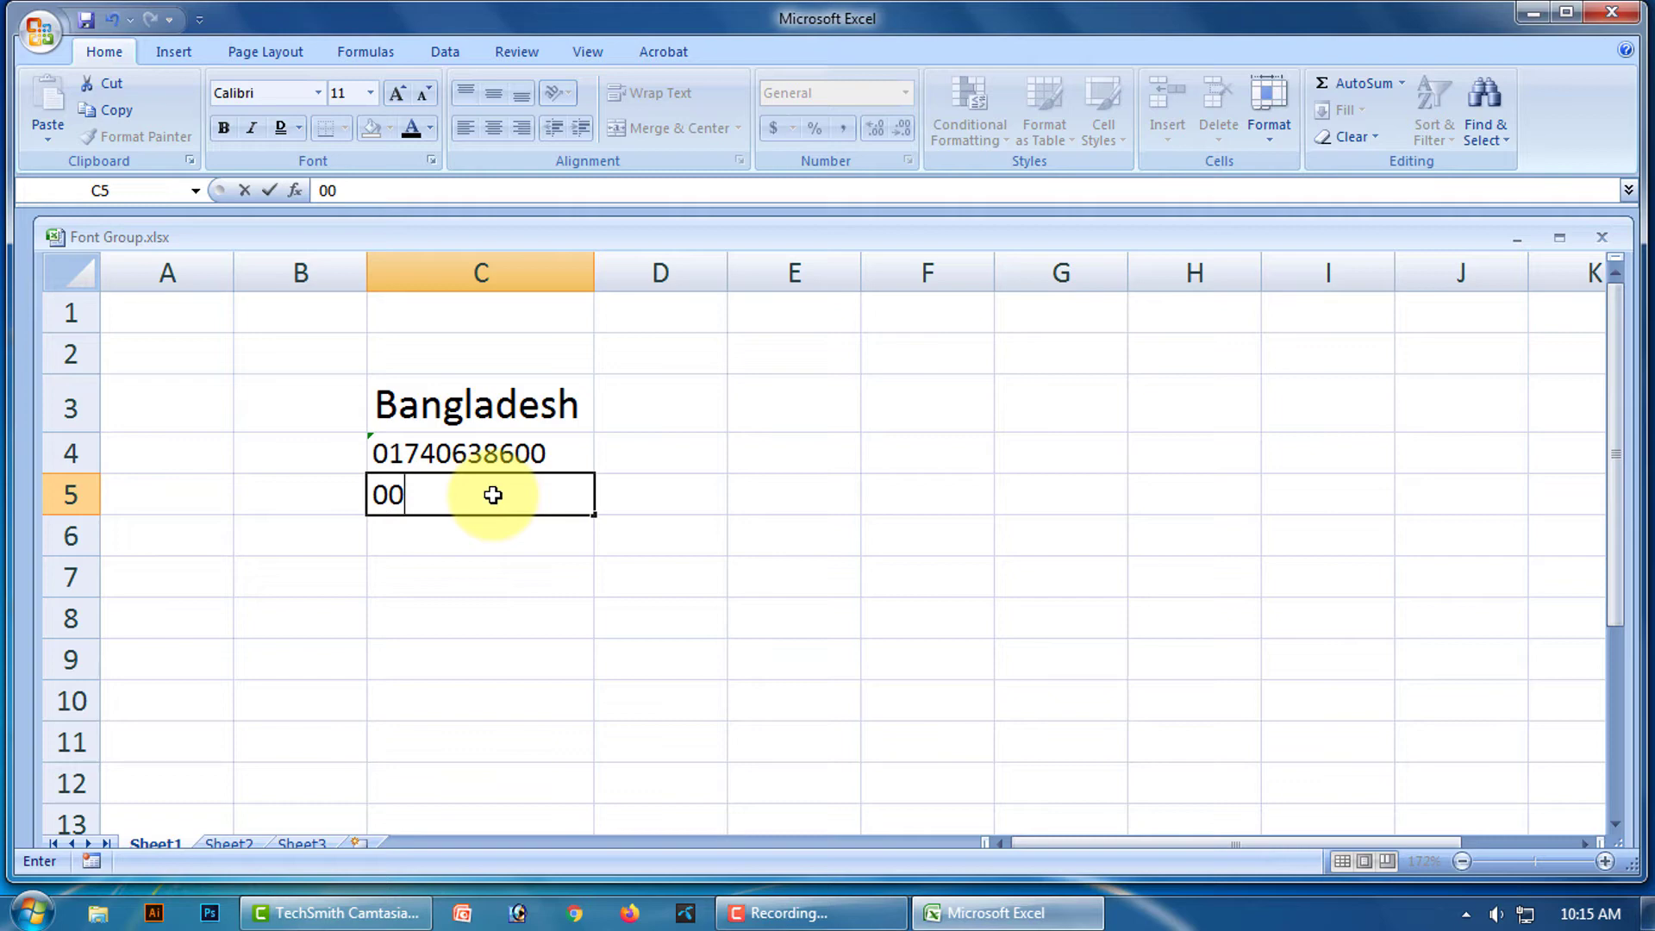
type("8")
key("Return")
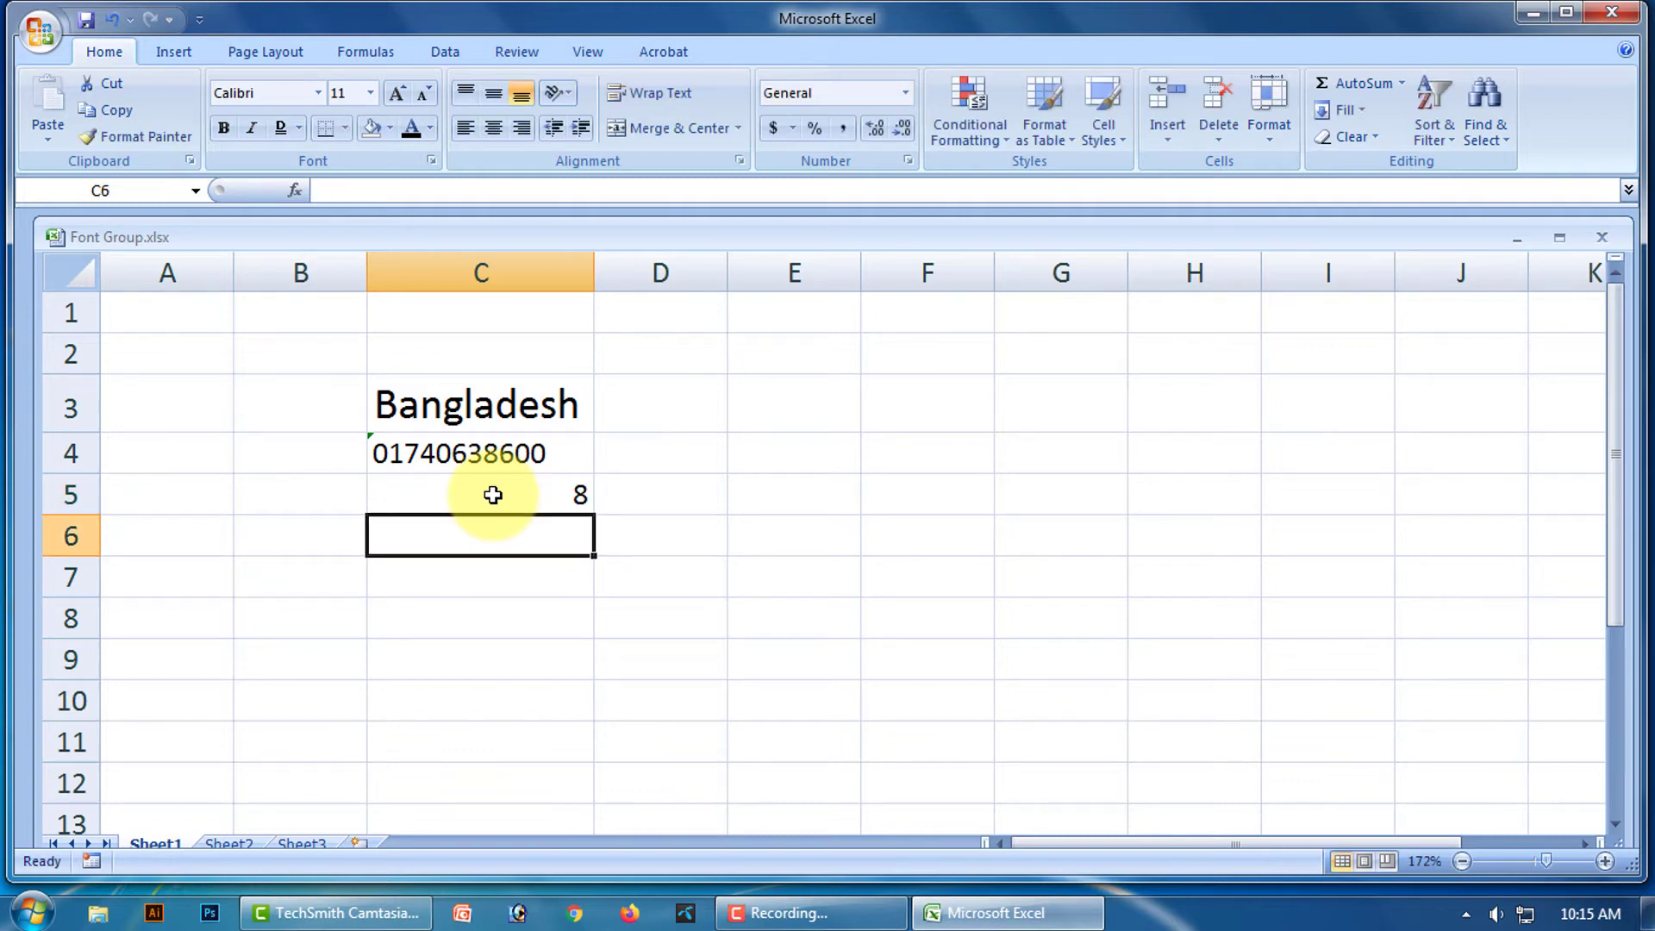
left_click(547, 491)
key("BackSpace")
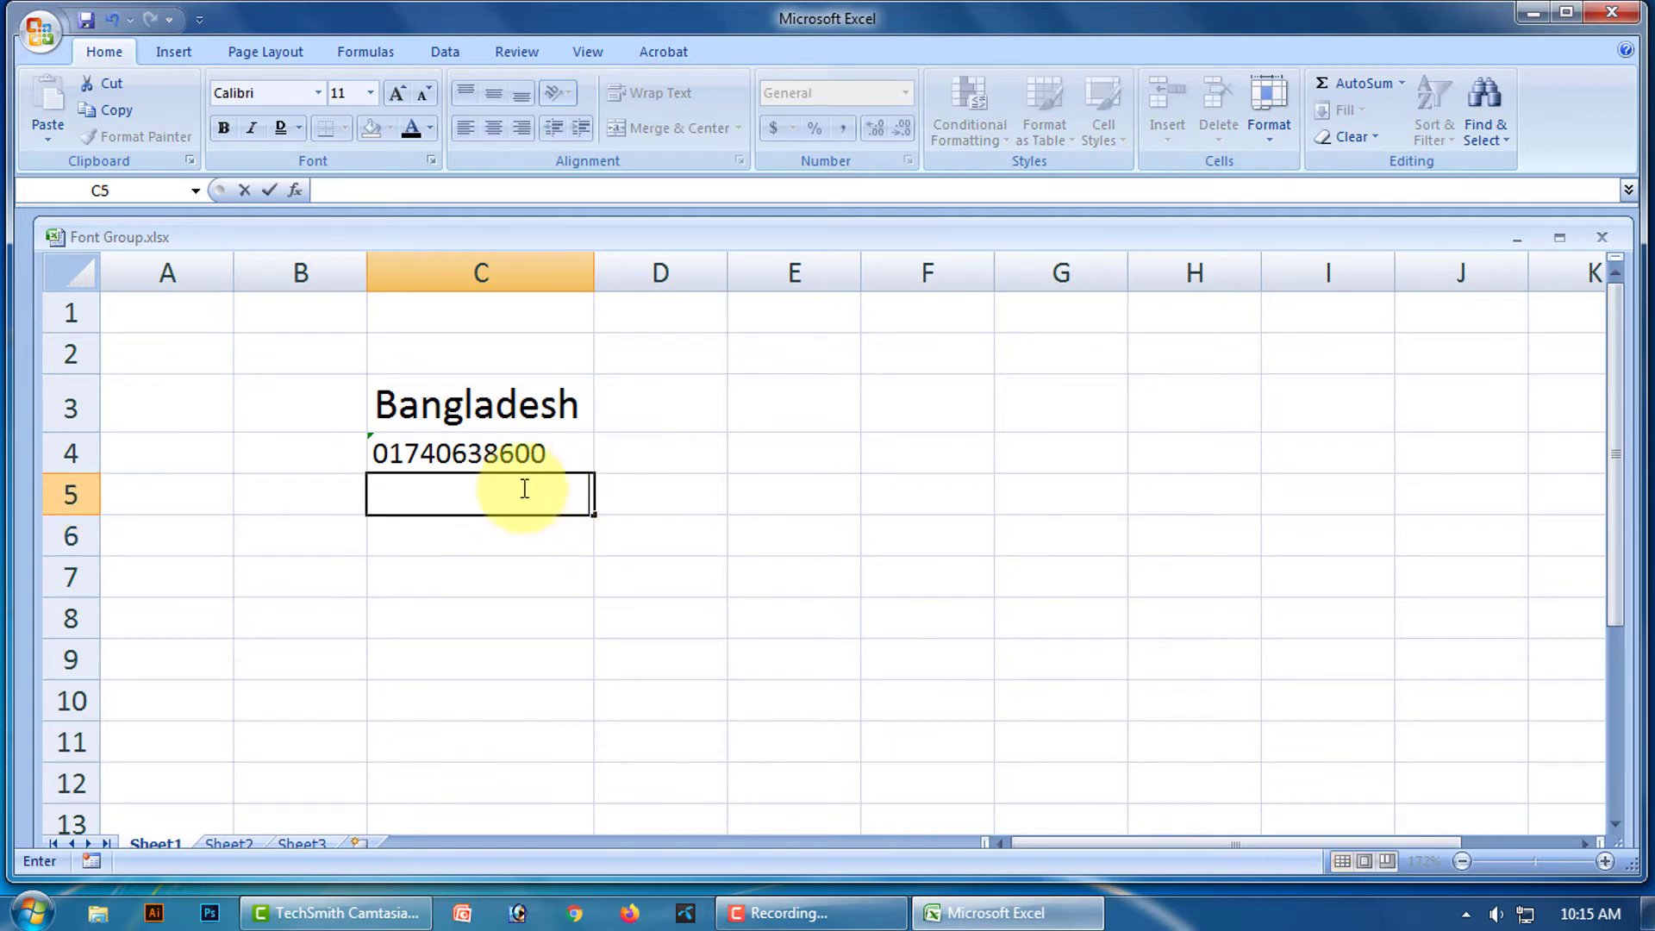
left_click(494, 491)
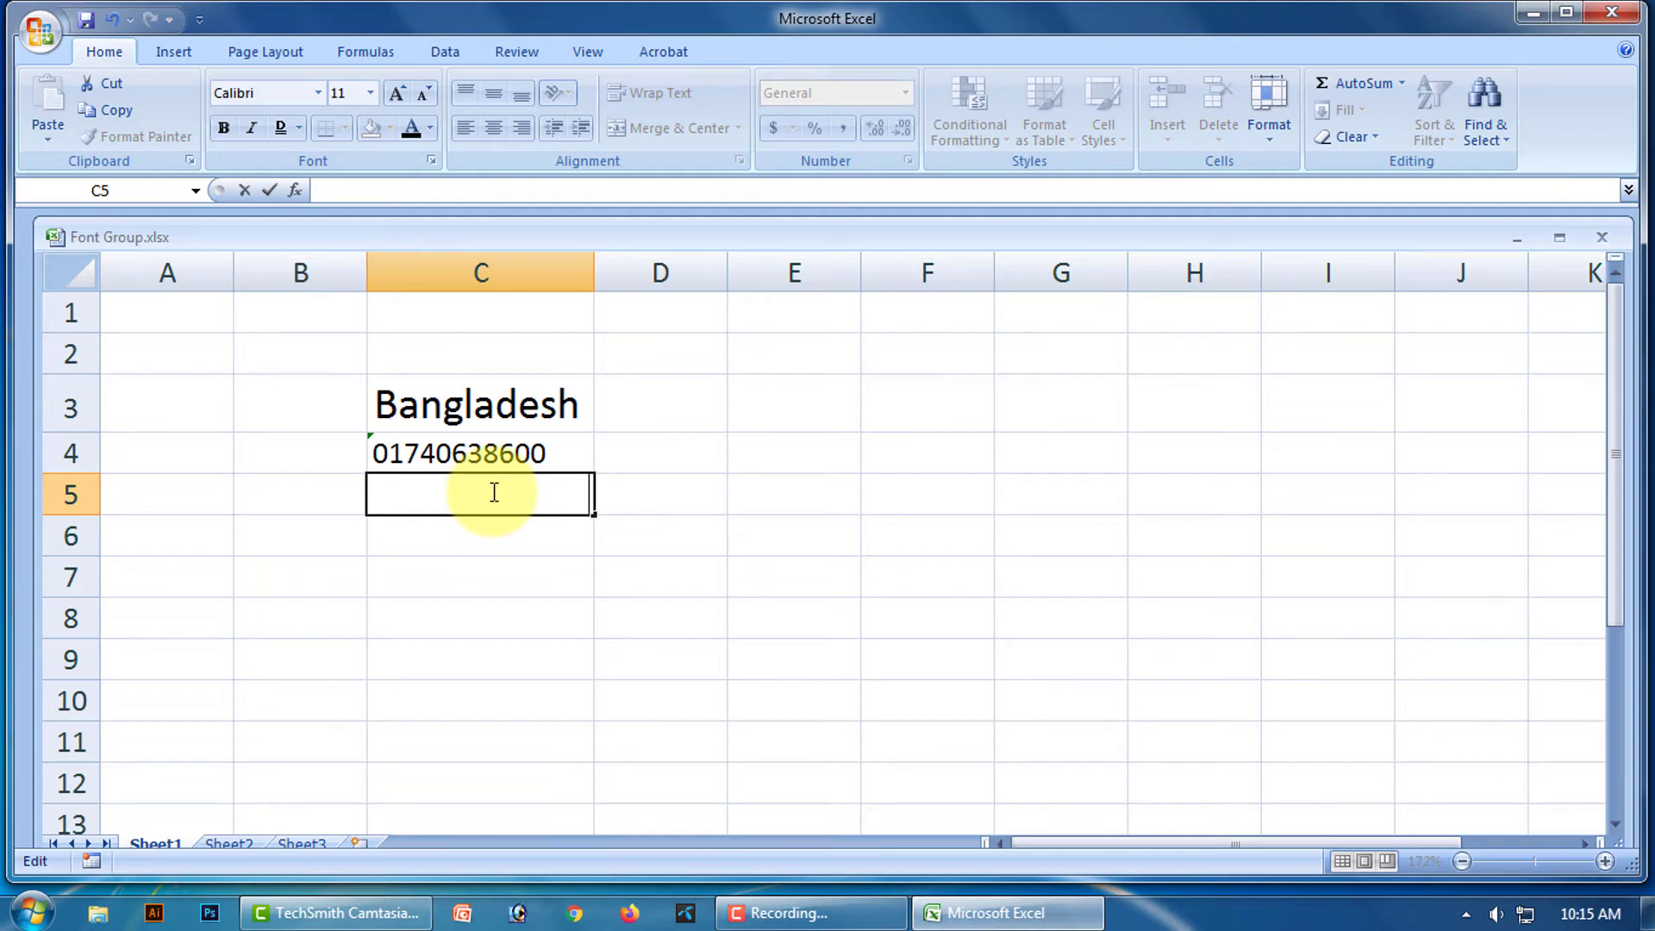
type("'008")
key("Return")
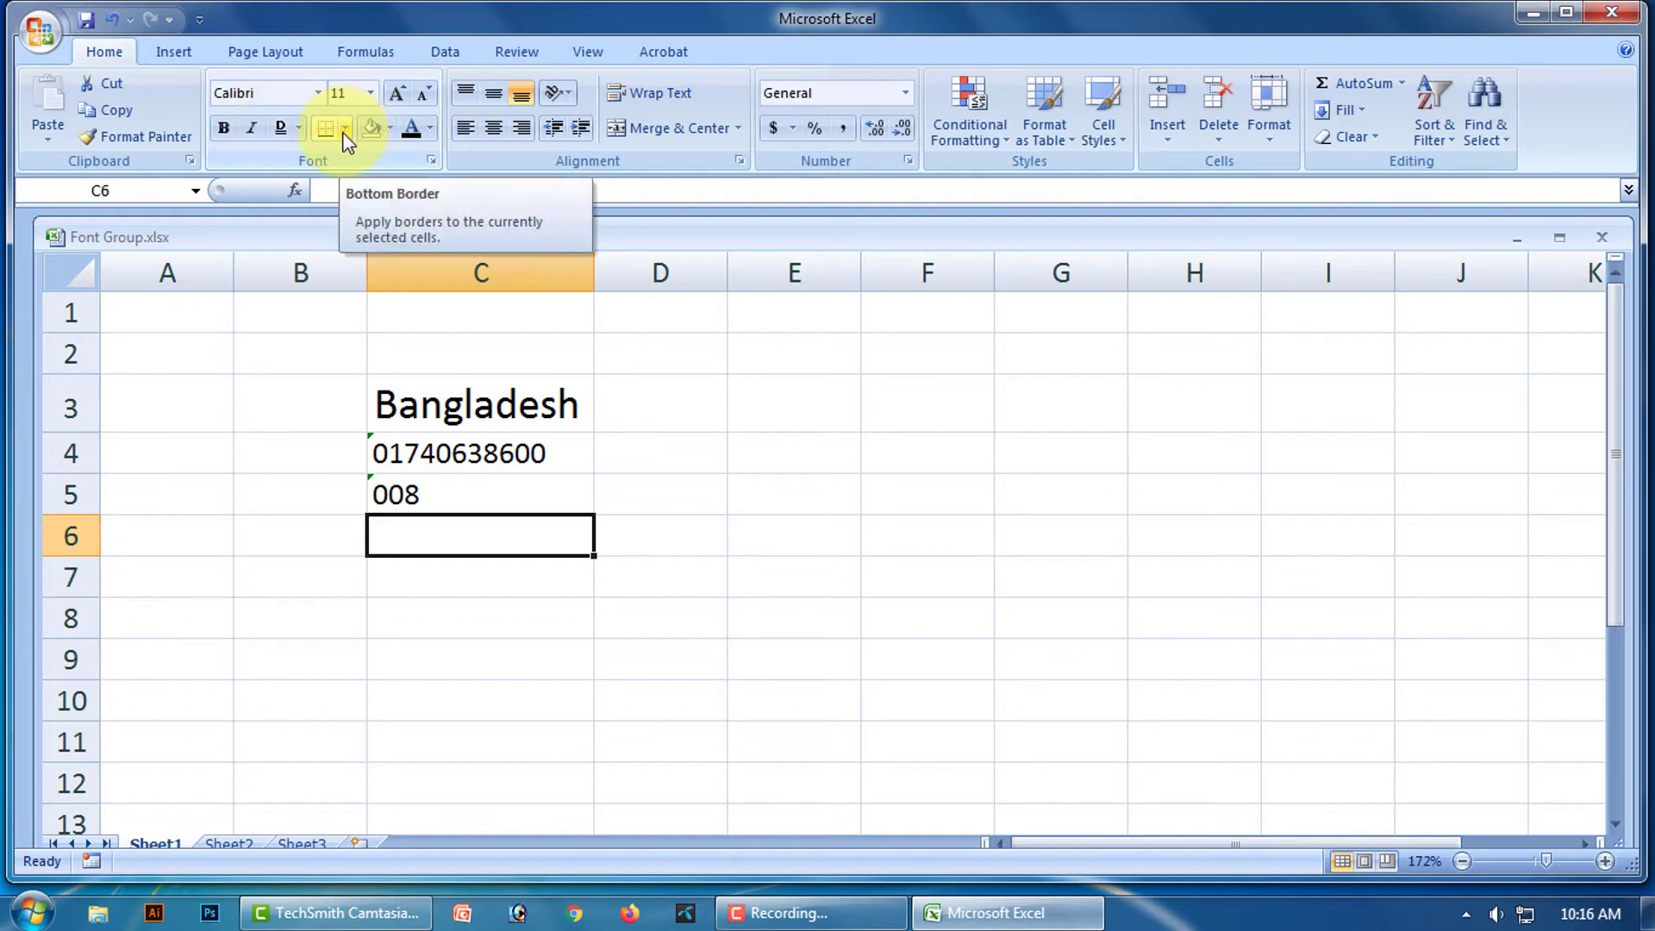
left_click(530, 588)
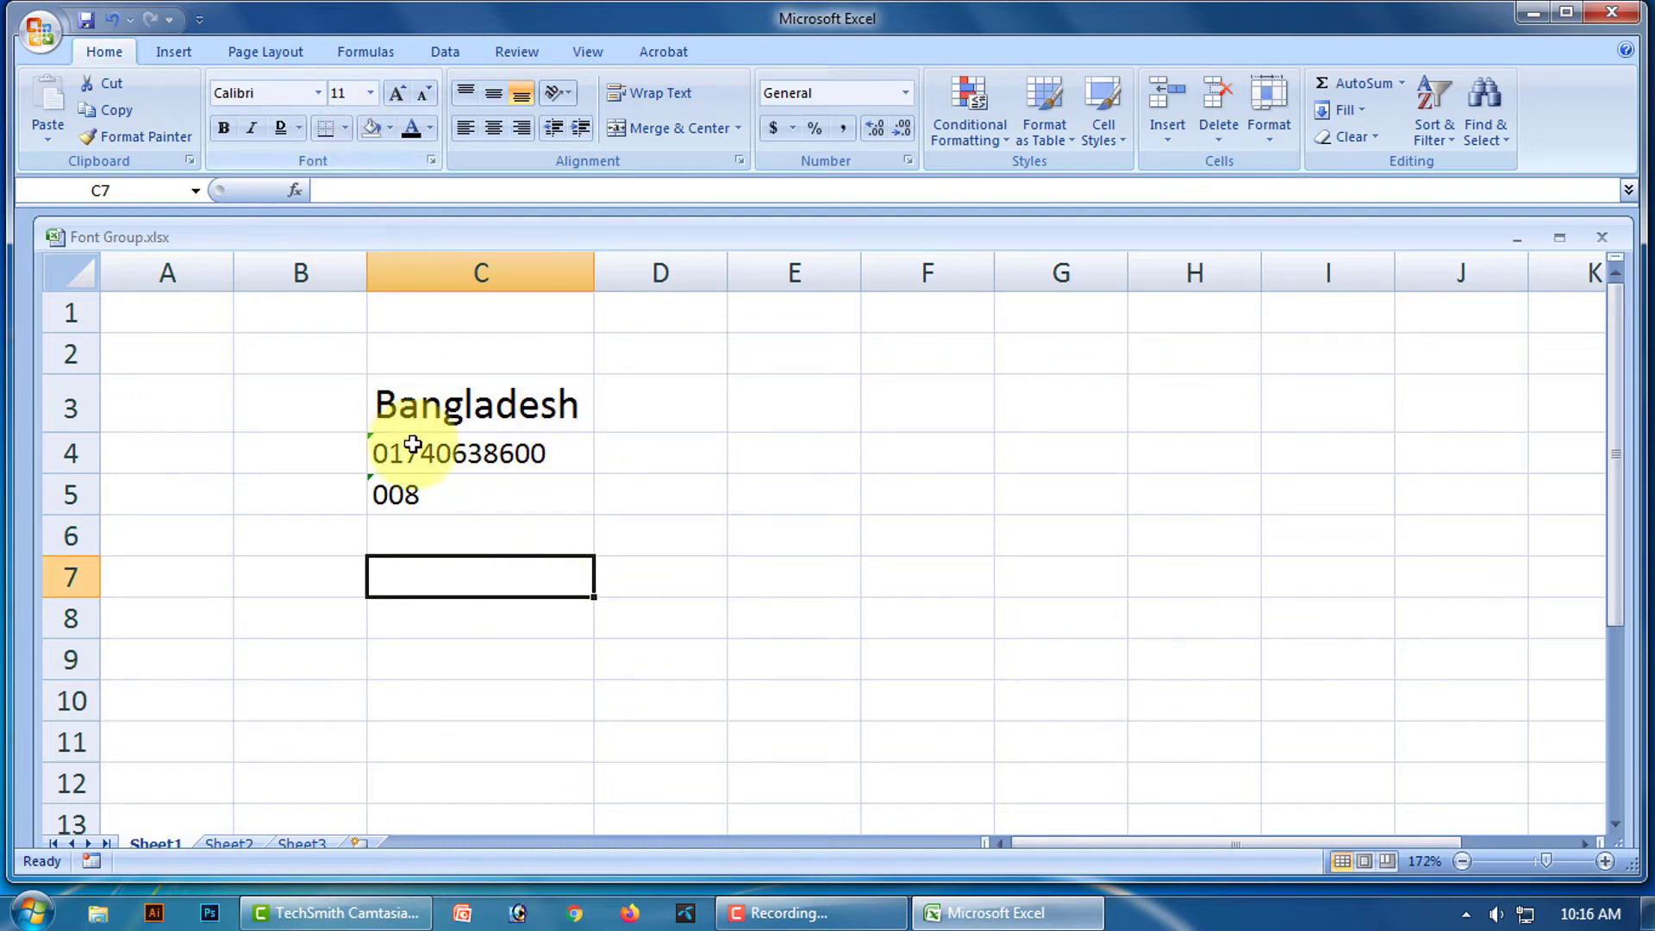
left_click(439, 500)
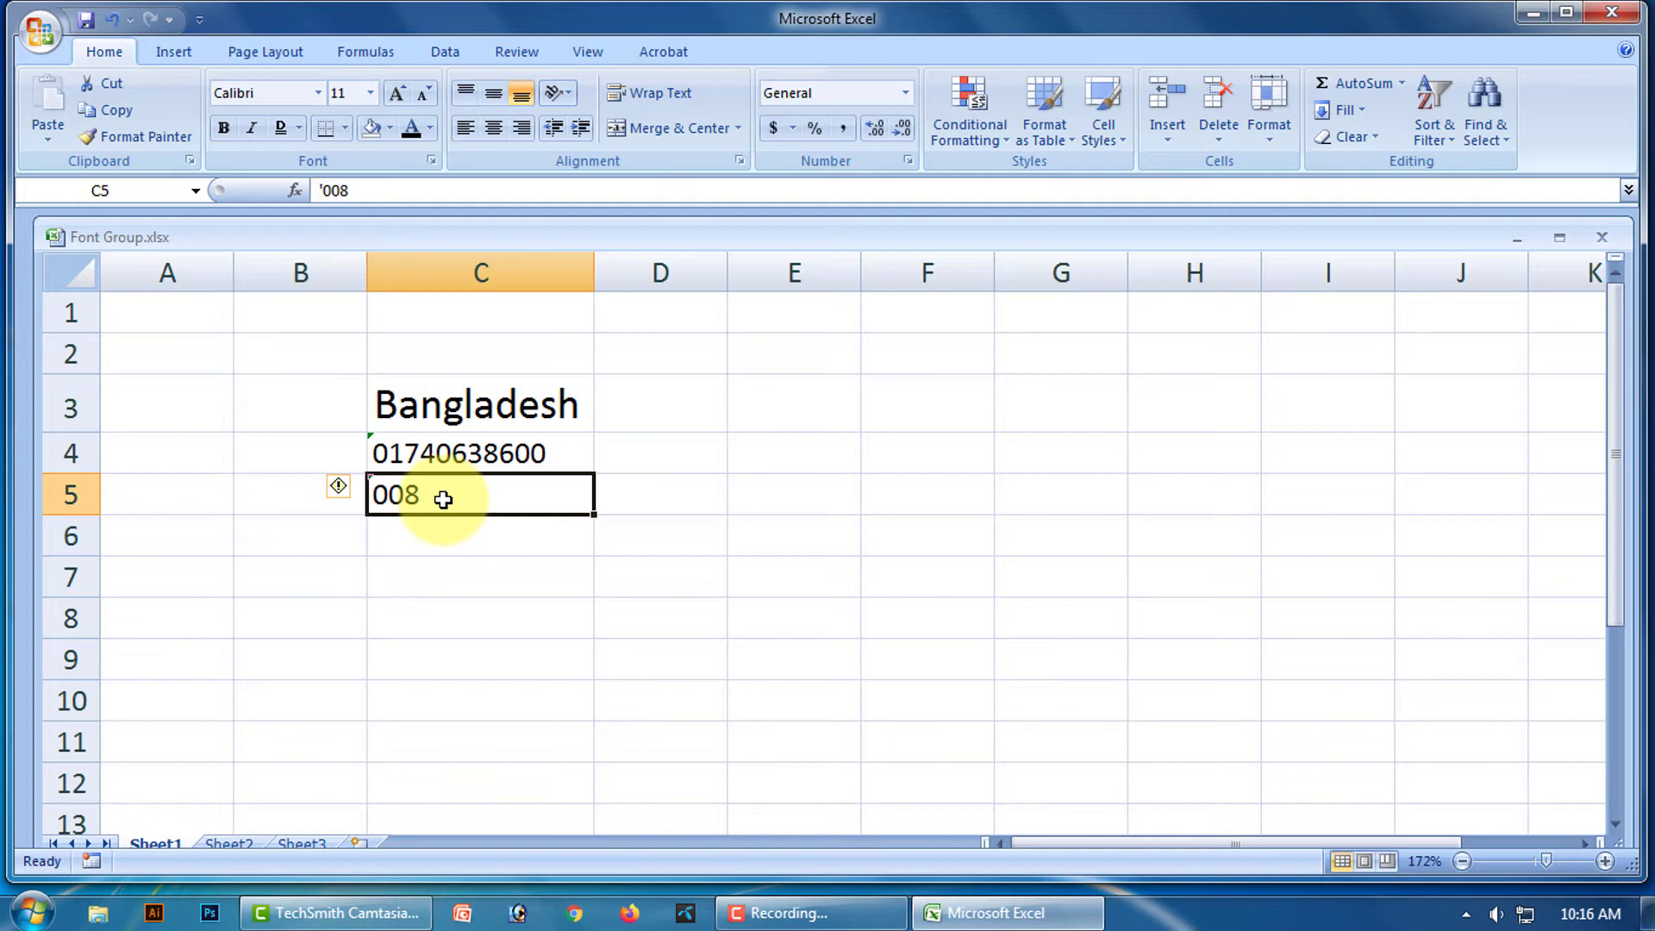
key("Delete")
left_click(473, 580)
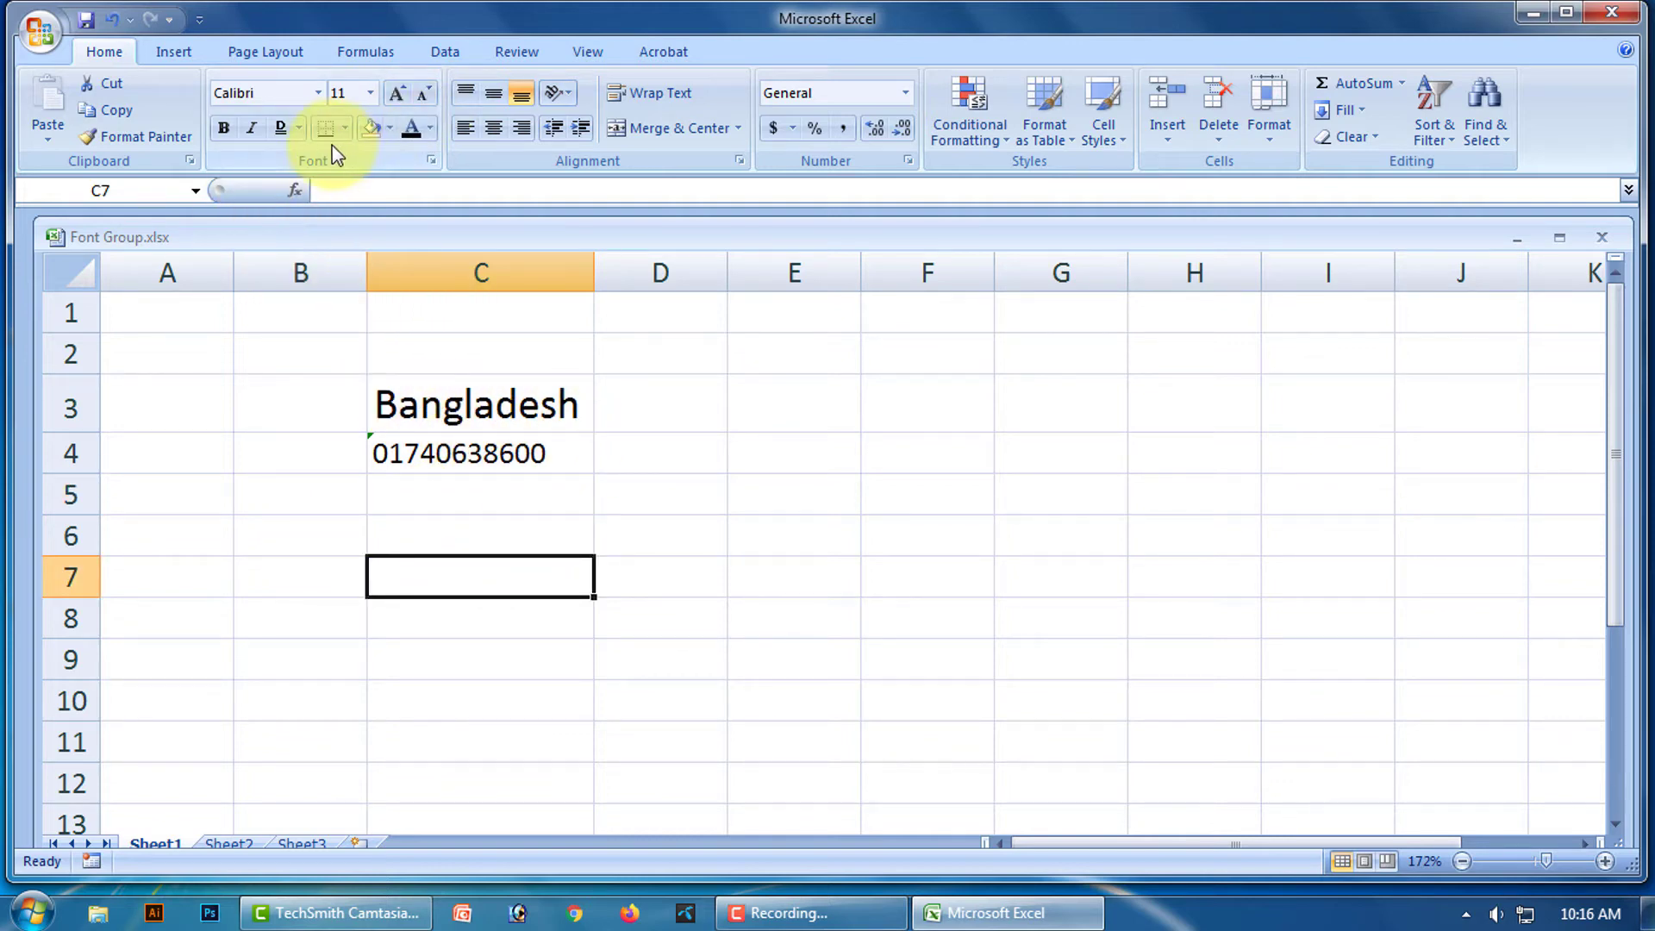
Delete the phone number from cell C4.
left_click(455, 399)
left_click_drag(463, 428, 468, 445)
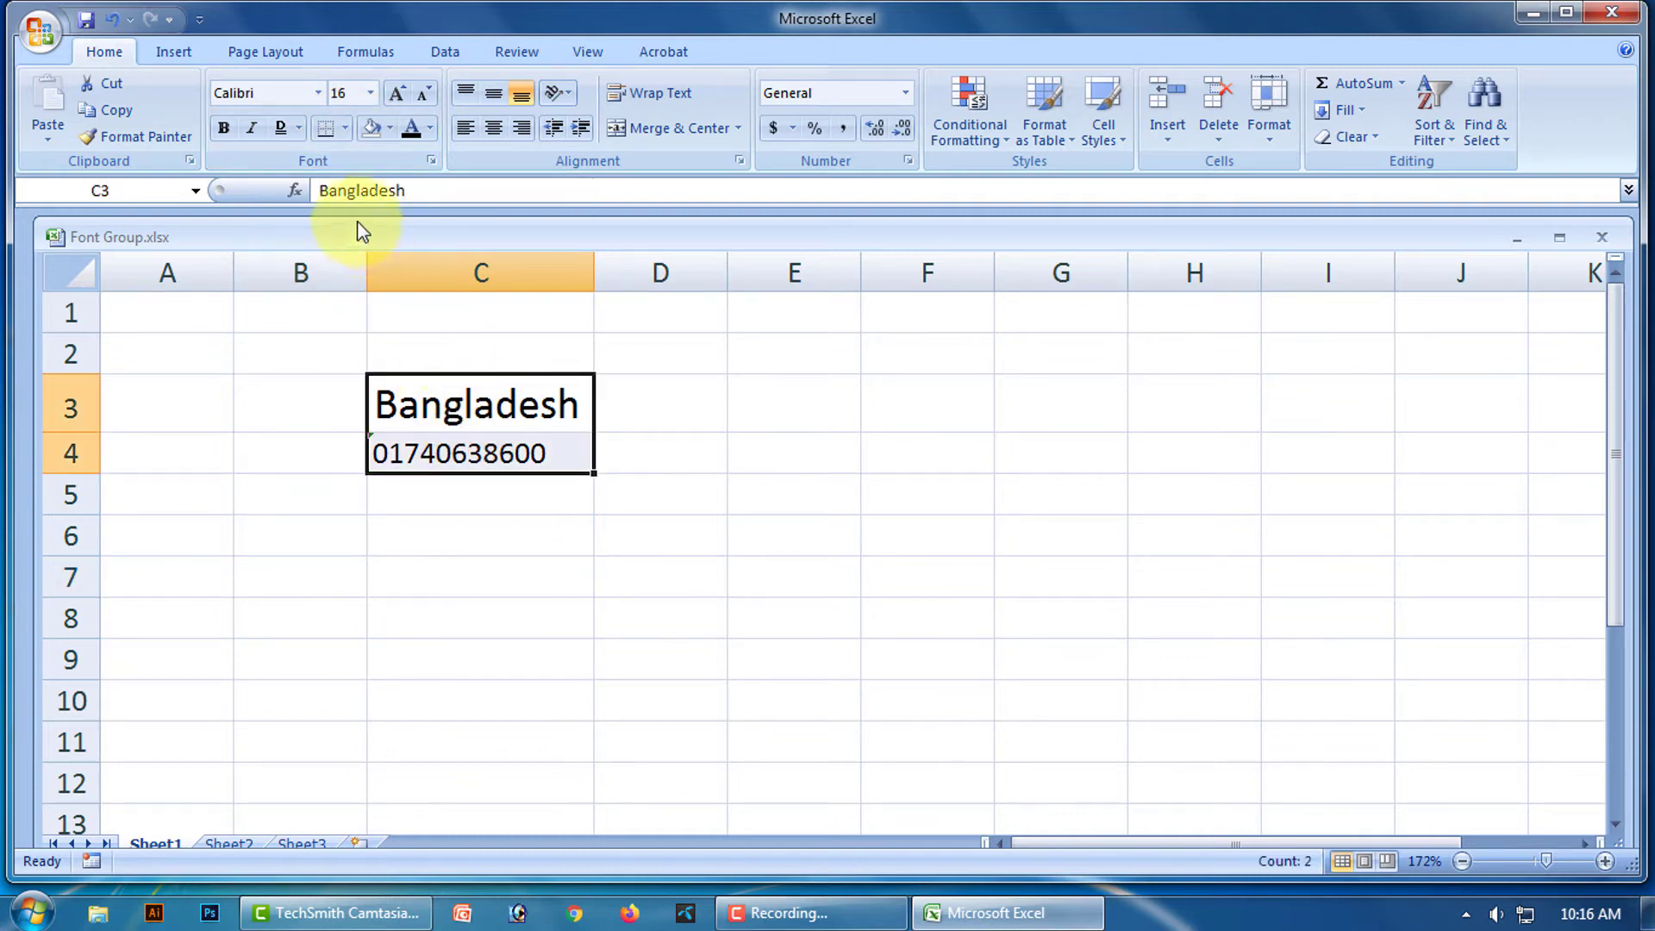
left_click(702, 444)
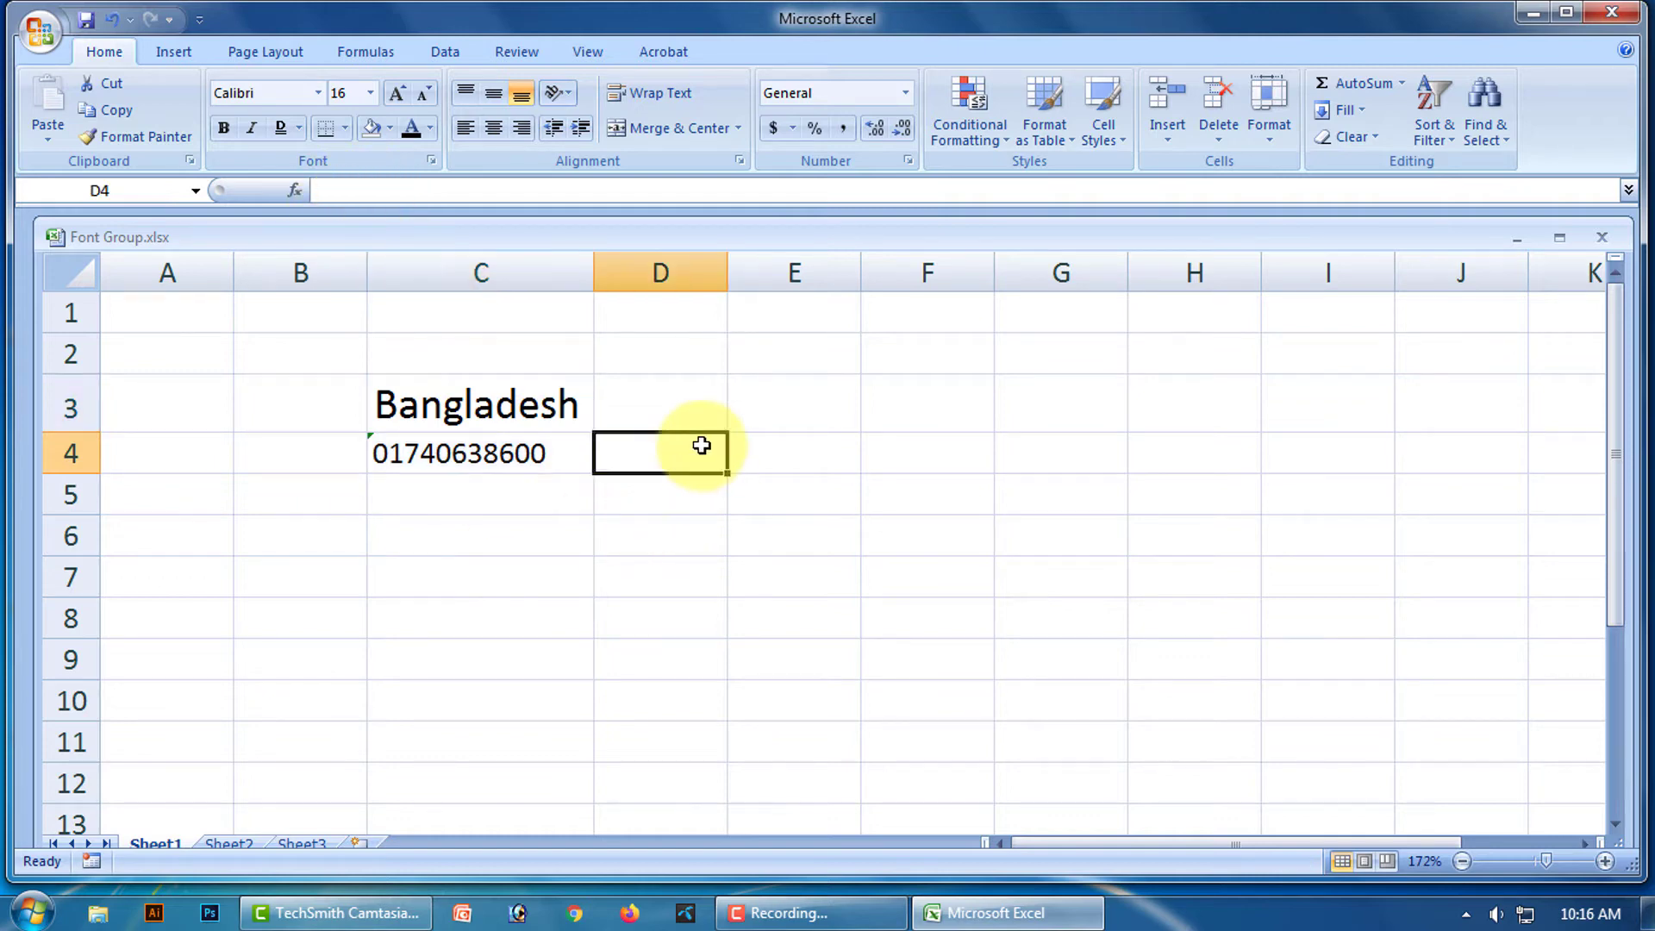
left_click(439, 458)
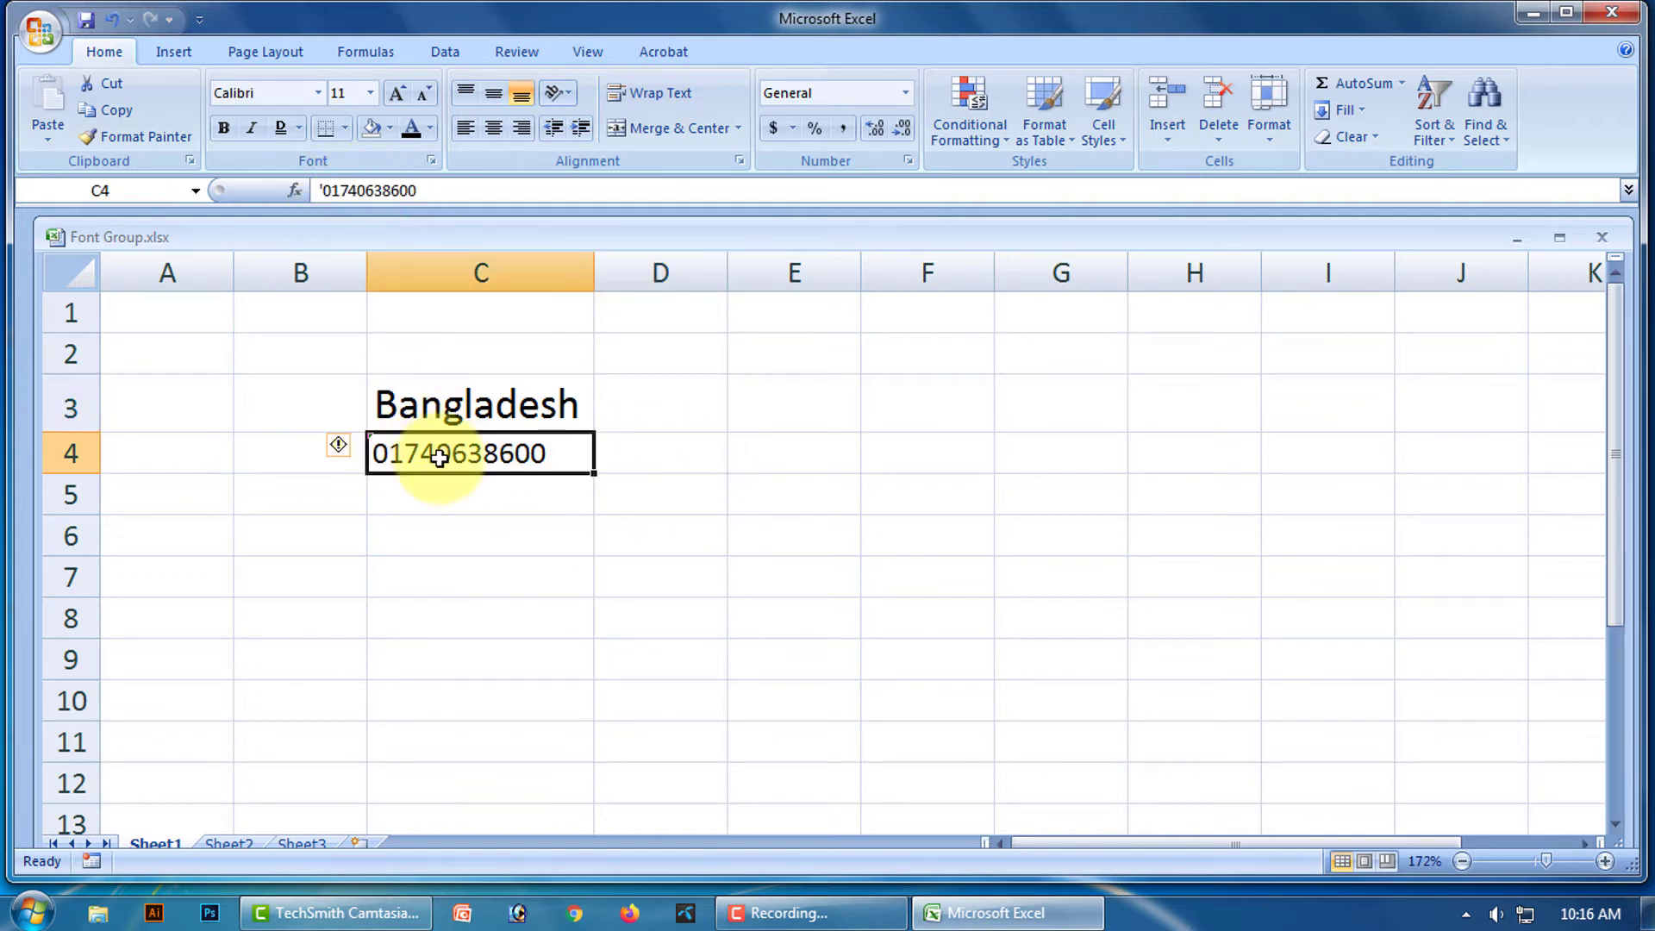
key("Delete")
Select Bangladesh inside C3 and view the mini toolbar font and size lists, leaving size 16.
left_click(517, 398)
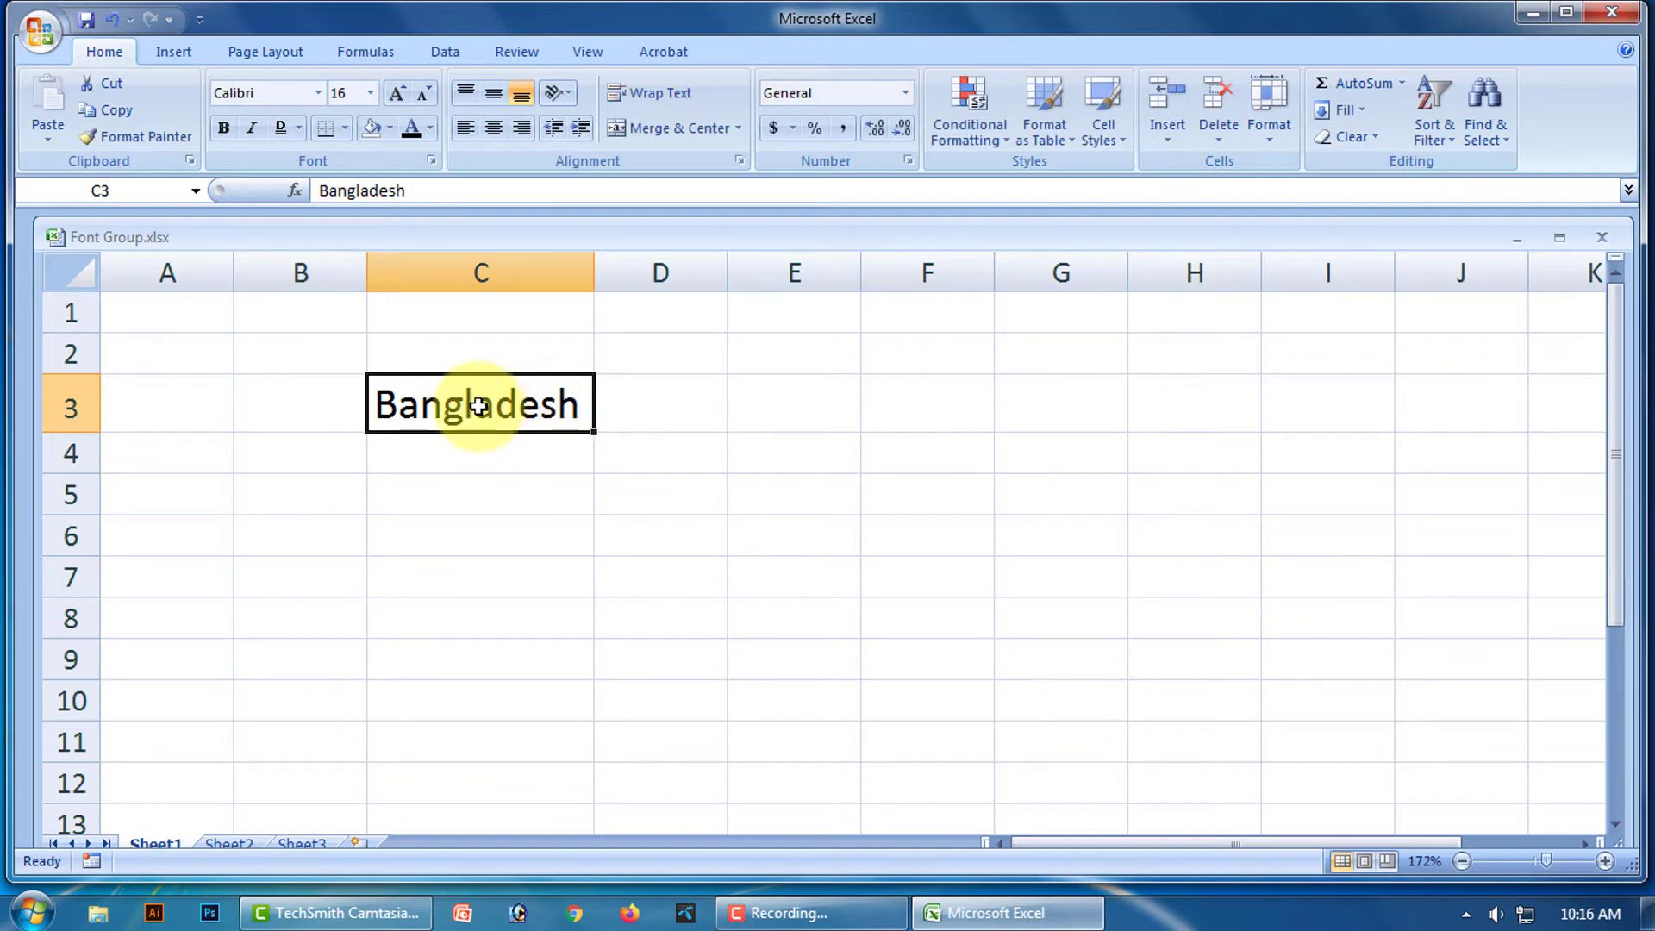
double_click(481, 404)
double_click(483, 404)
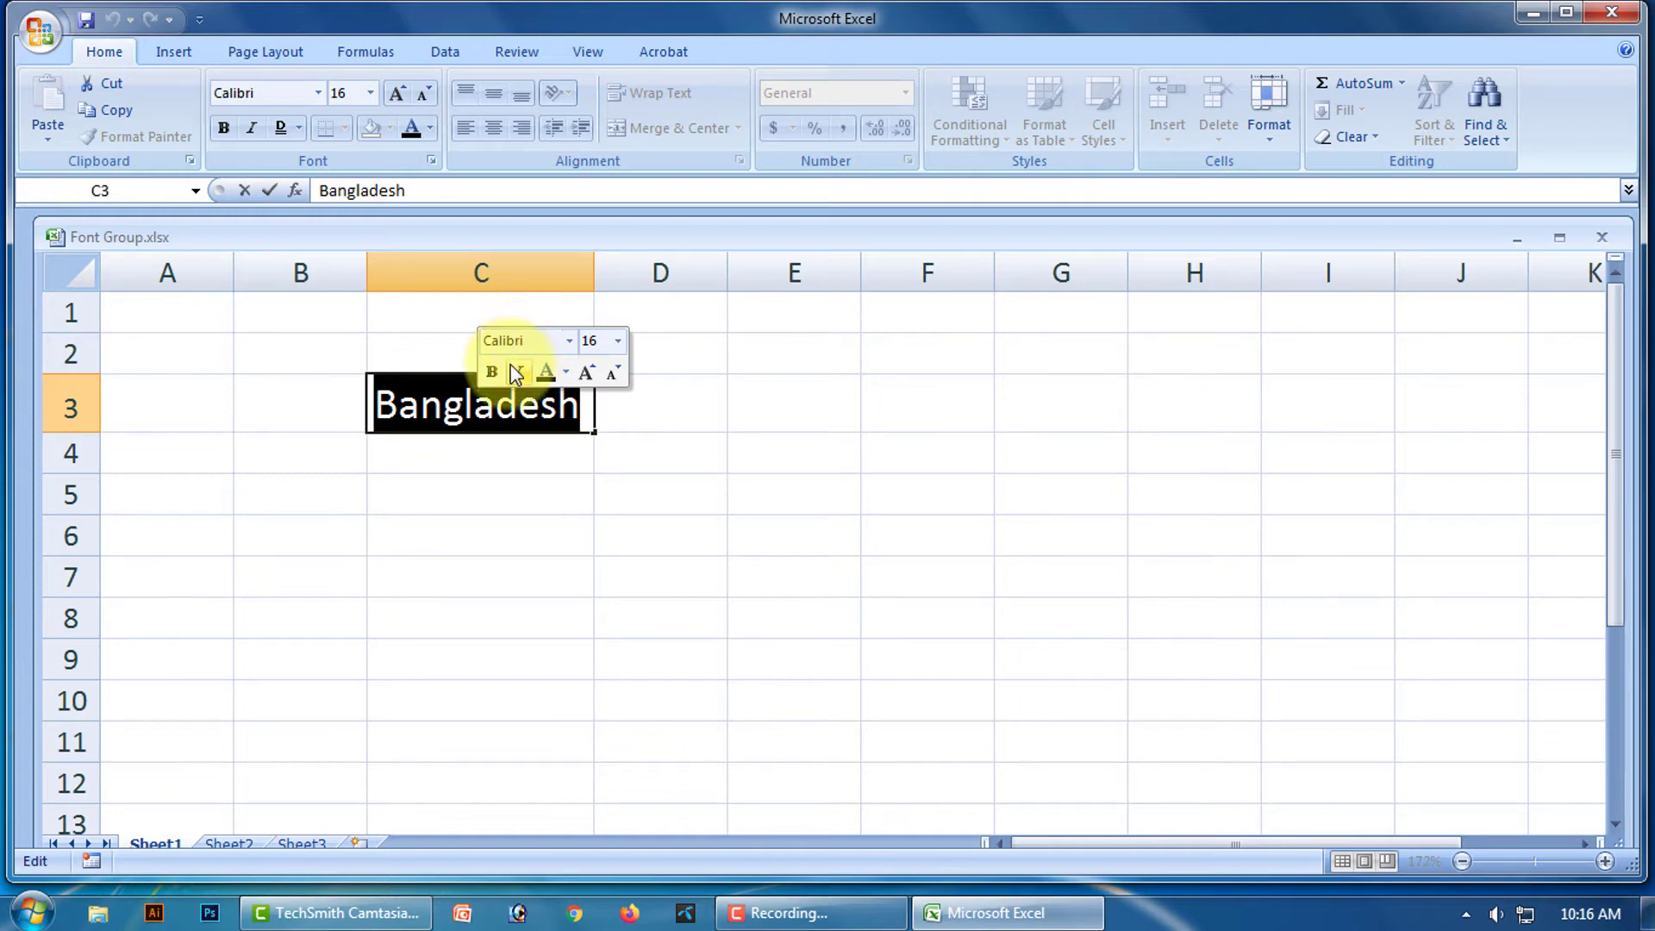
left_click(568, 341)
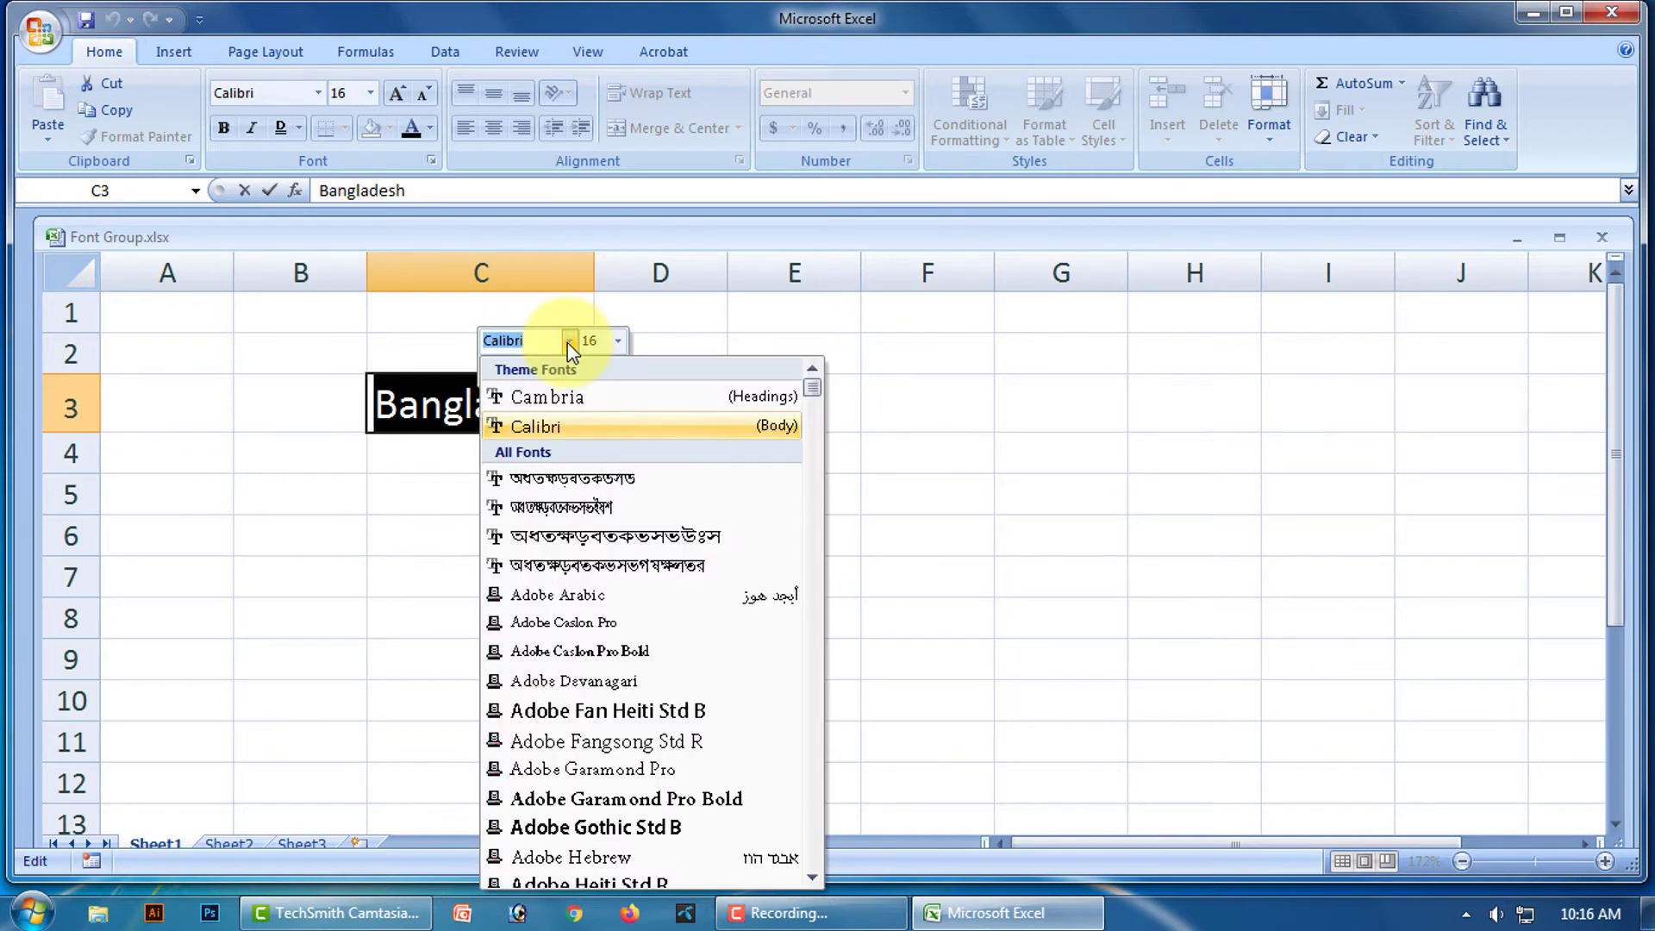
left_click(618, 341)
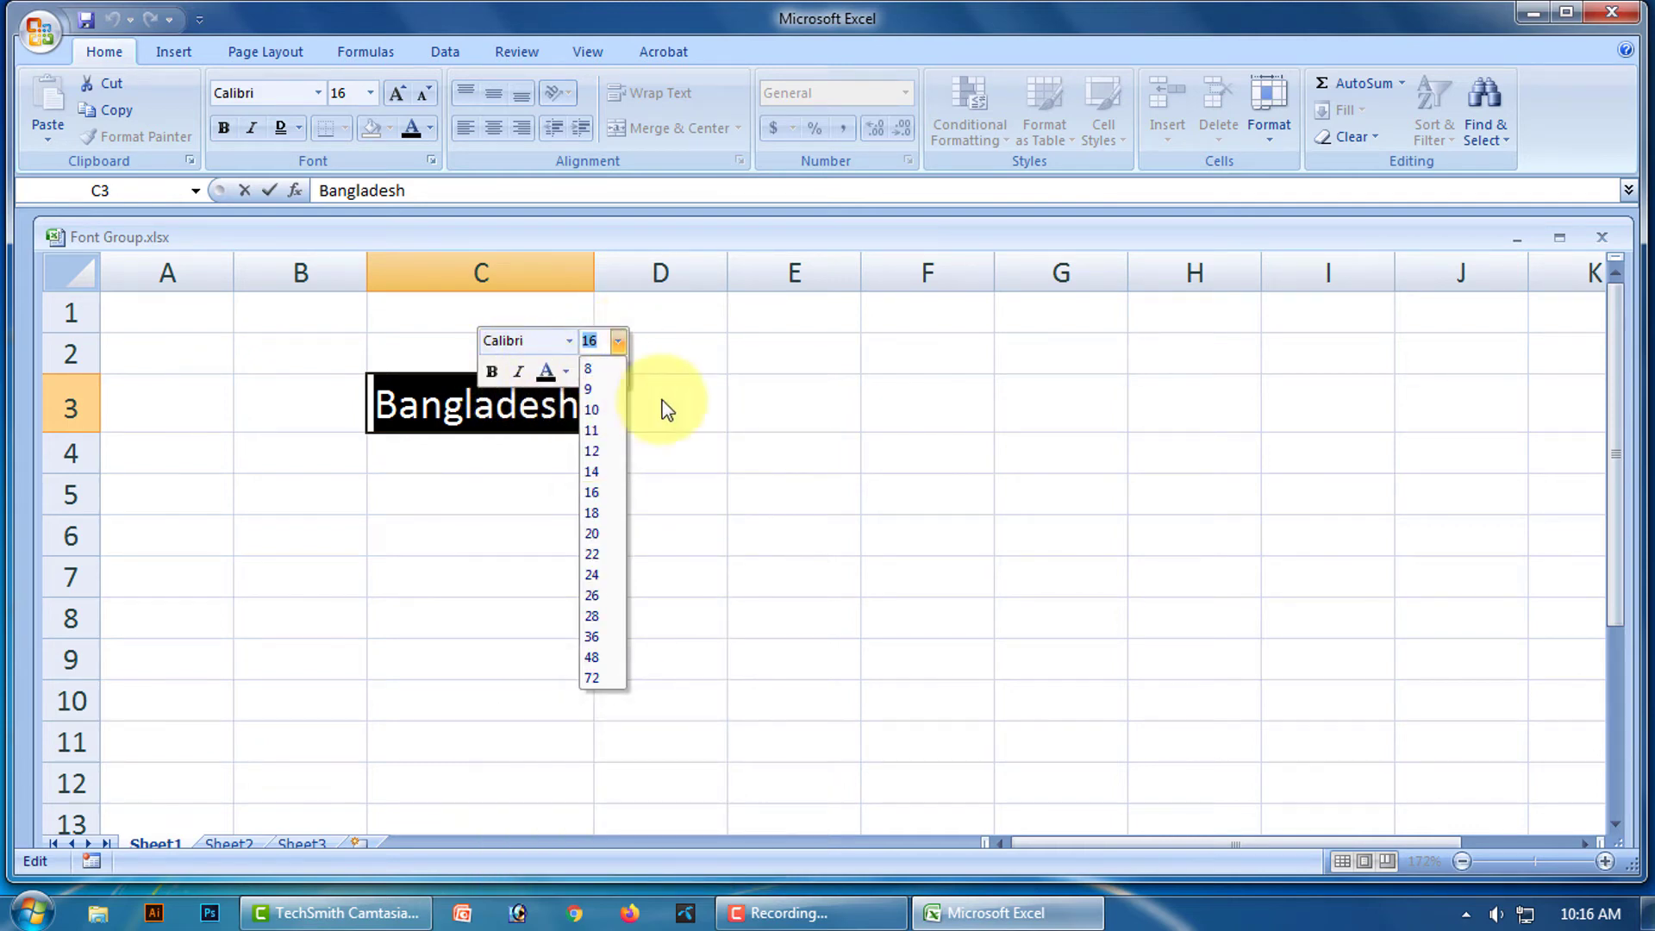
left_click(582, 390)
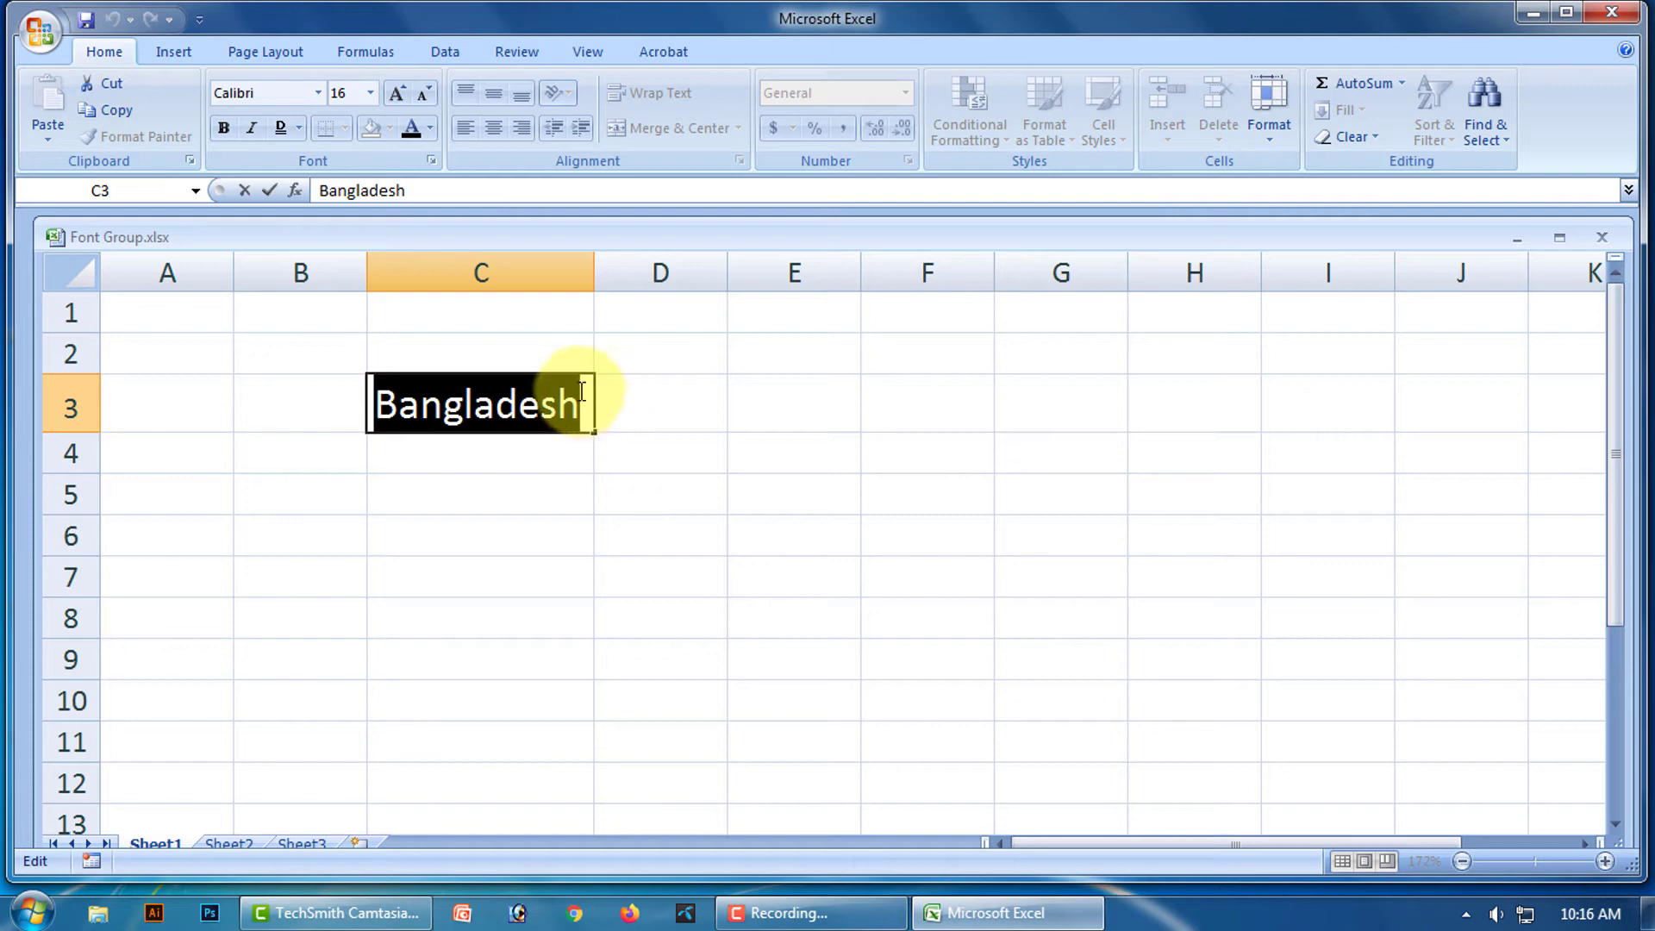
left_click(643, 463)
left_click(481, 458)
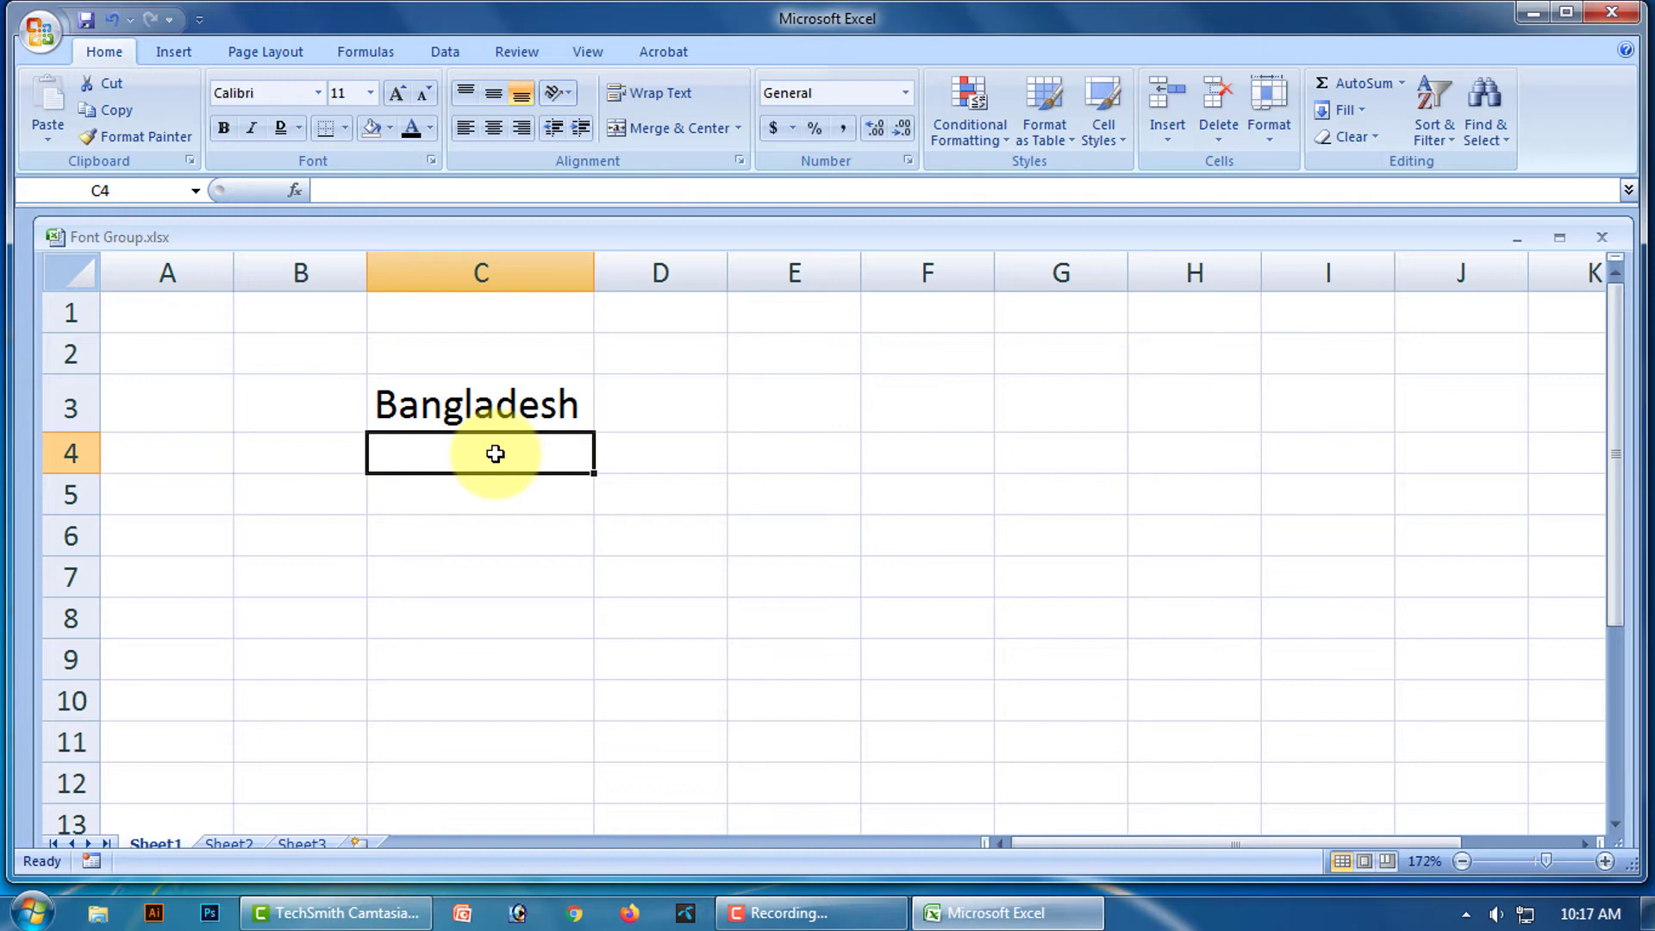
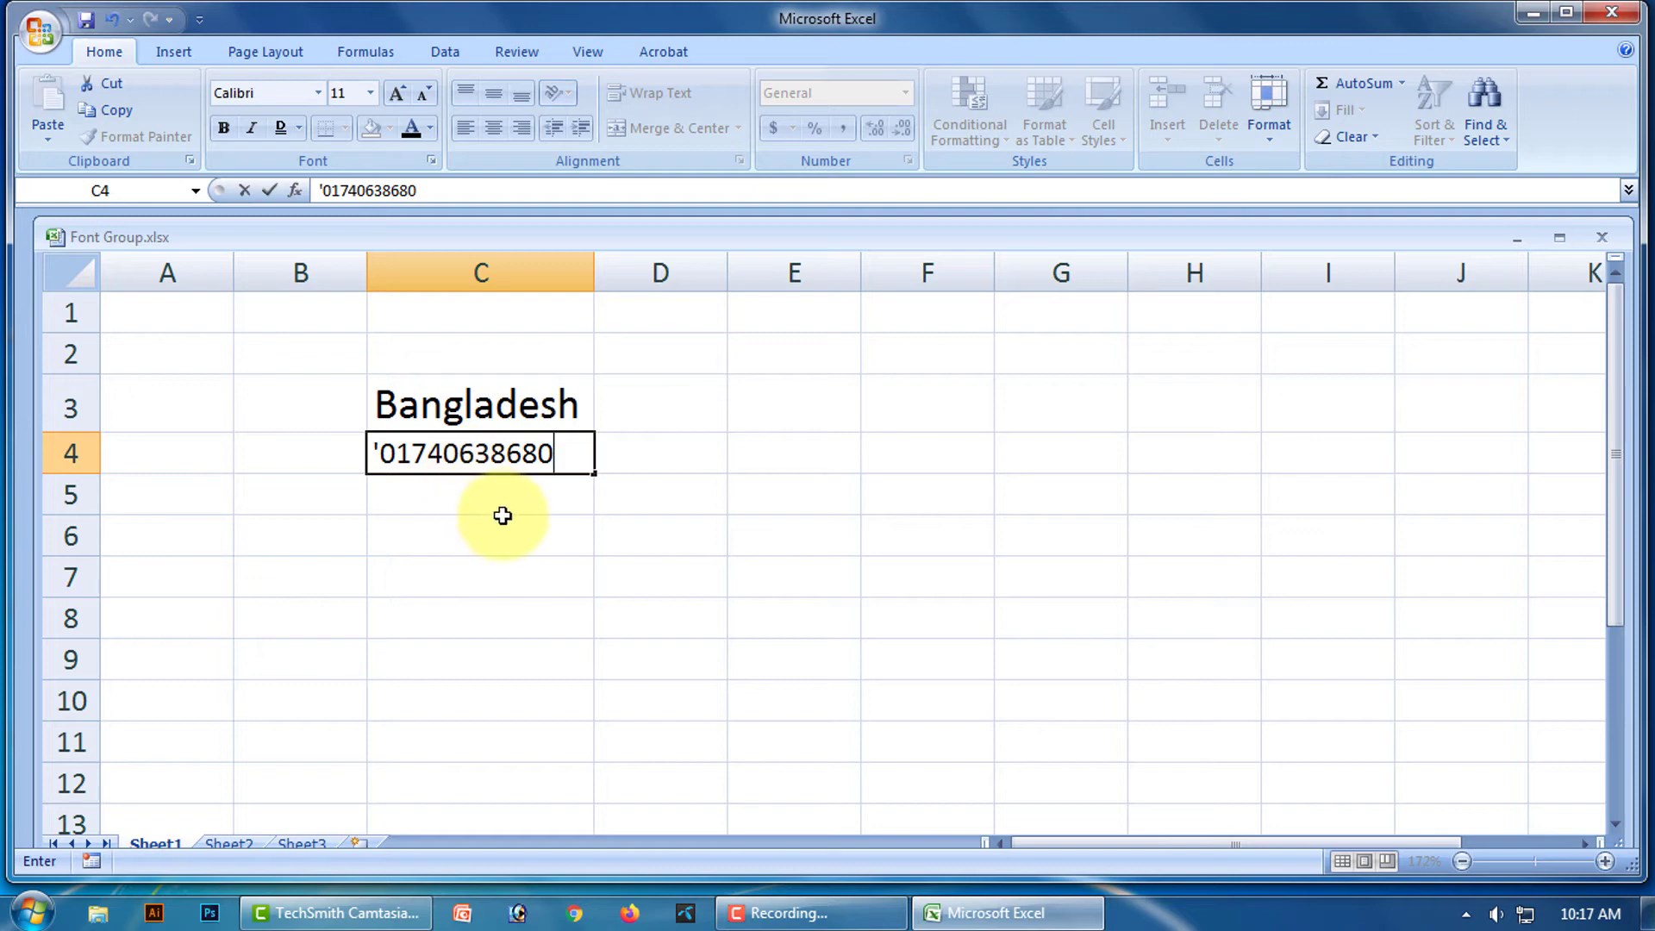
key("Return")
left_click(715, 487)
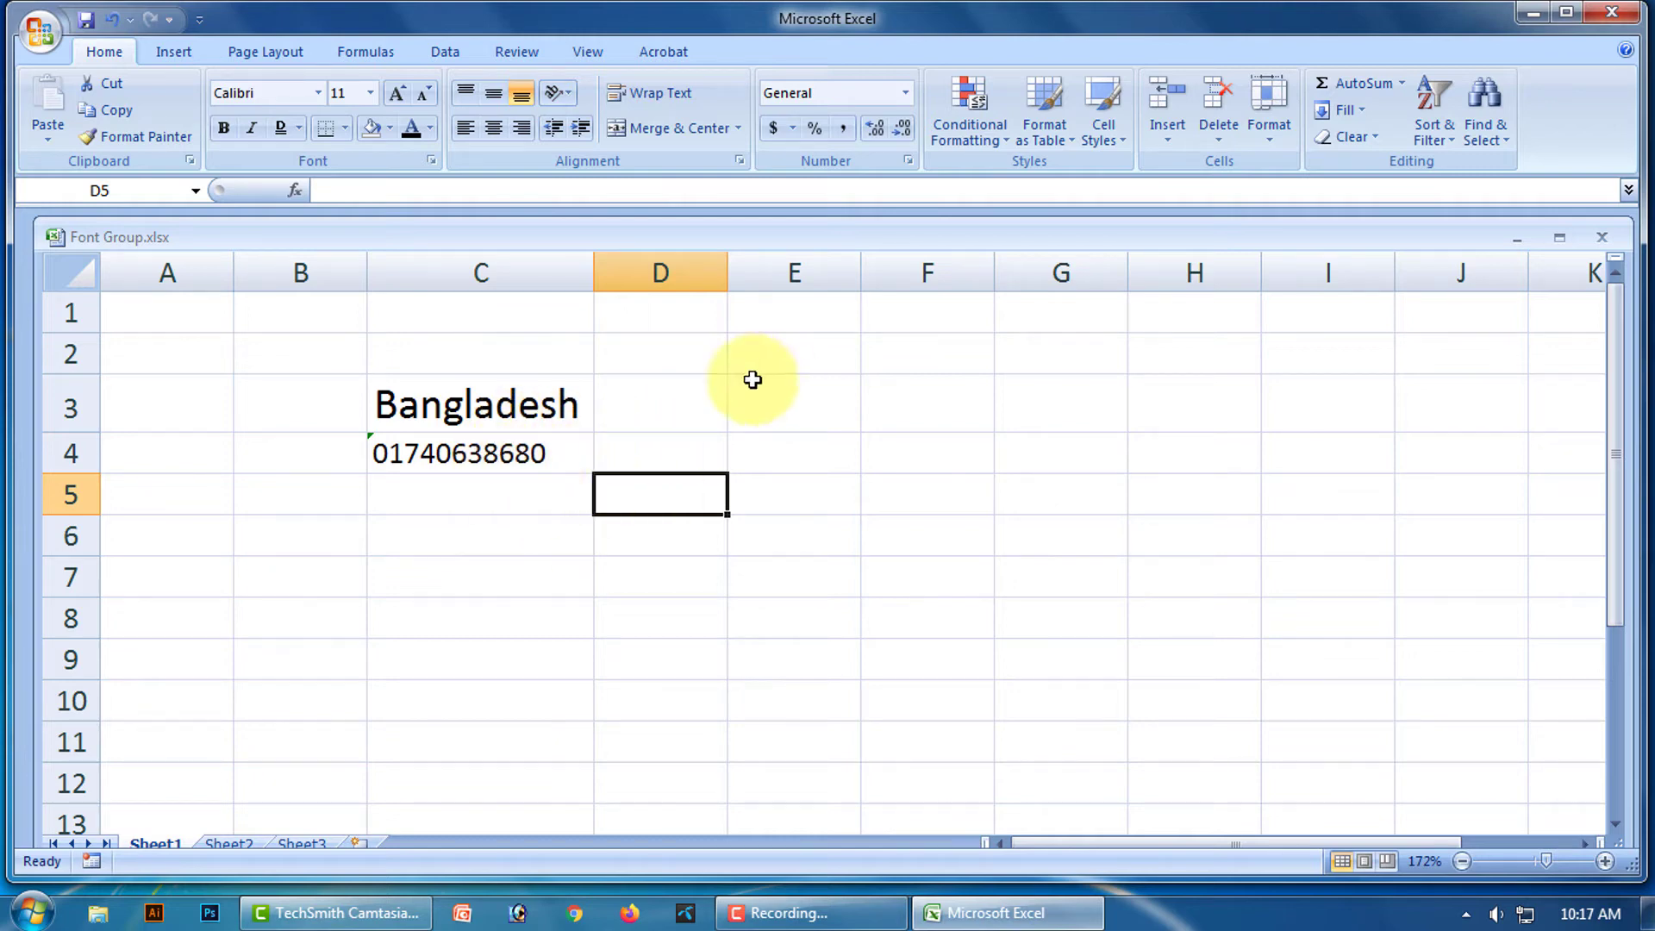
left_click_drag(392, 402, 433, 446)
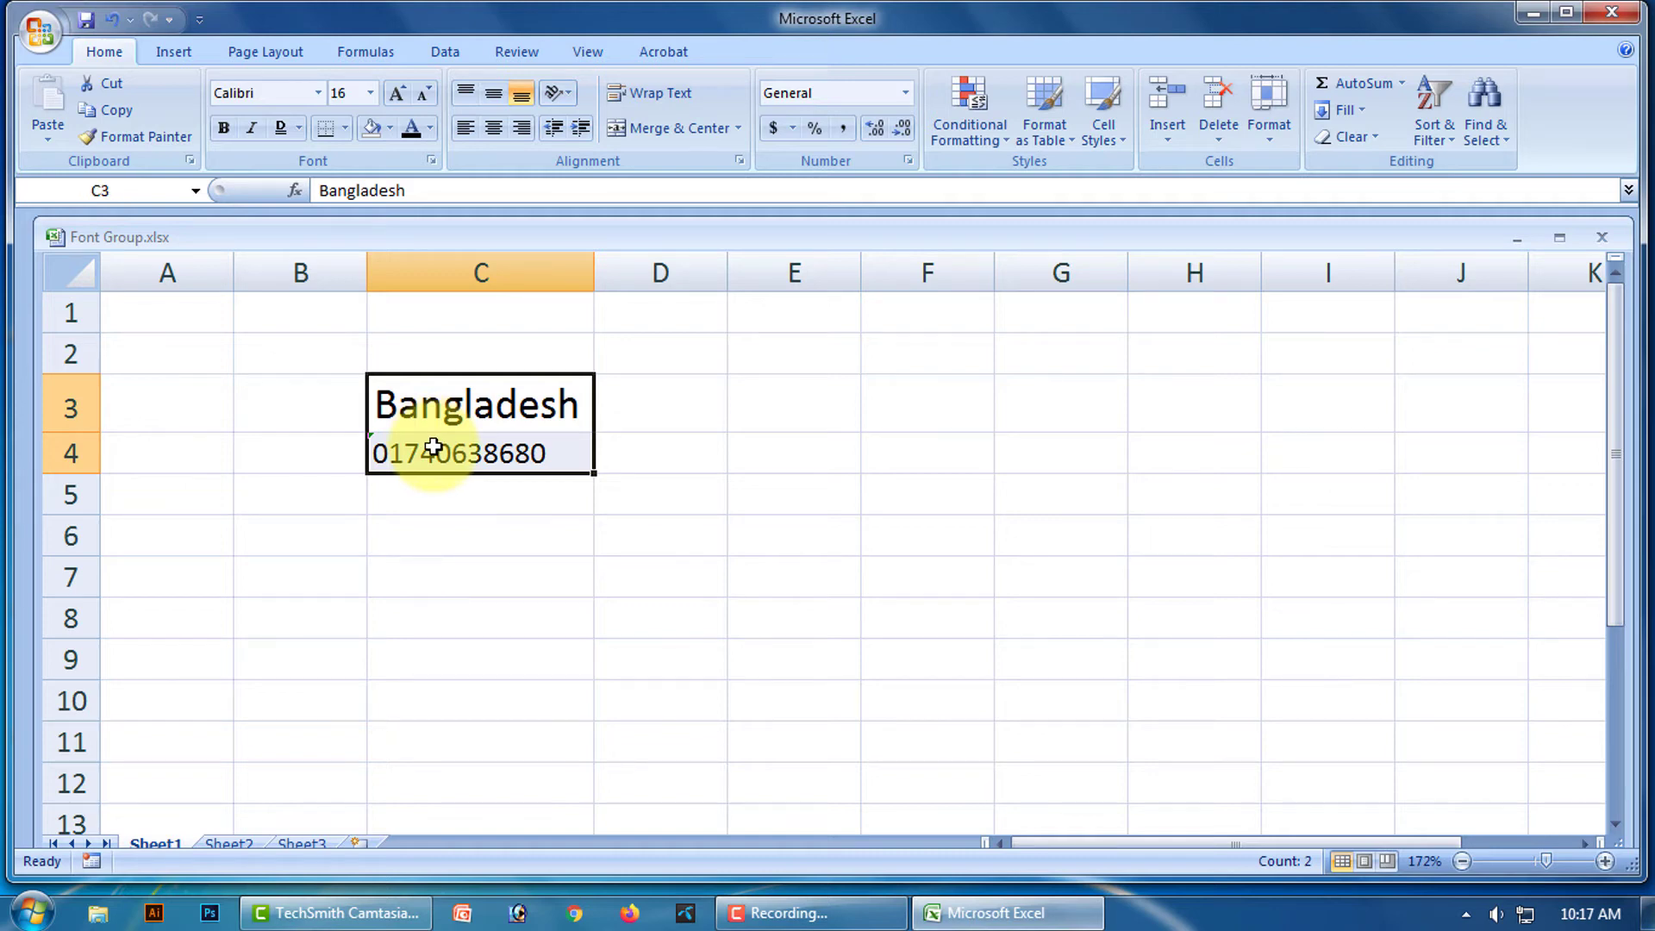
left_click(465, 521)
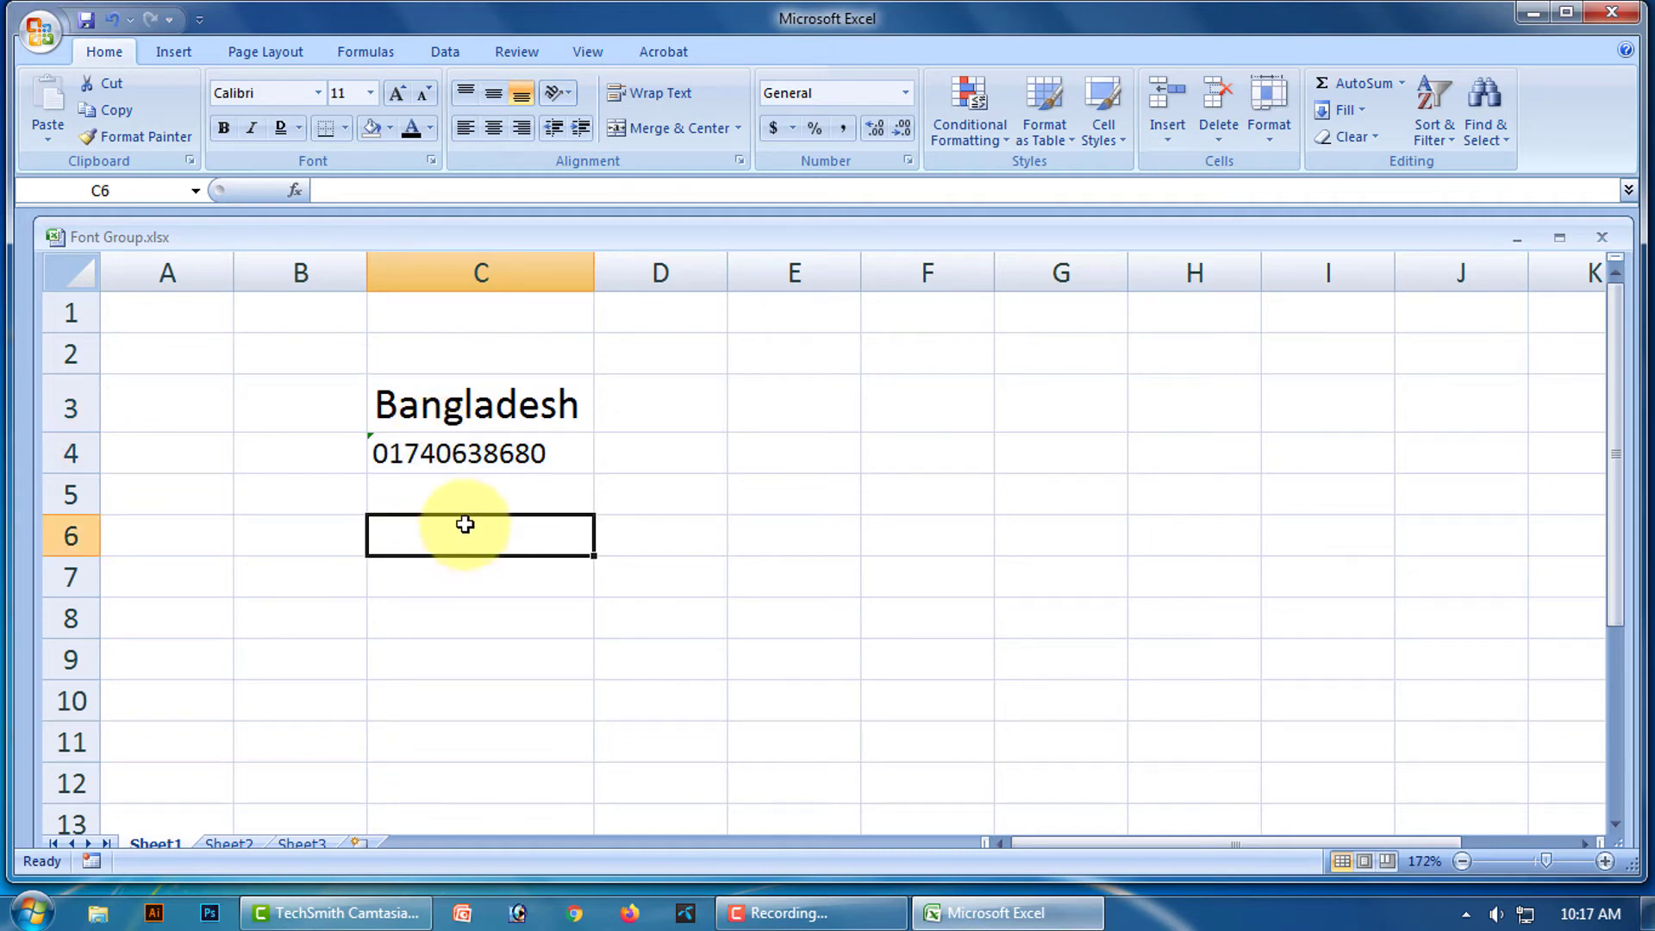
left_click(479, 456)
key("BackSpace")
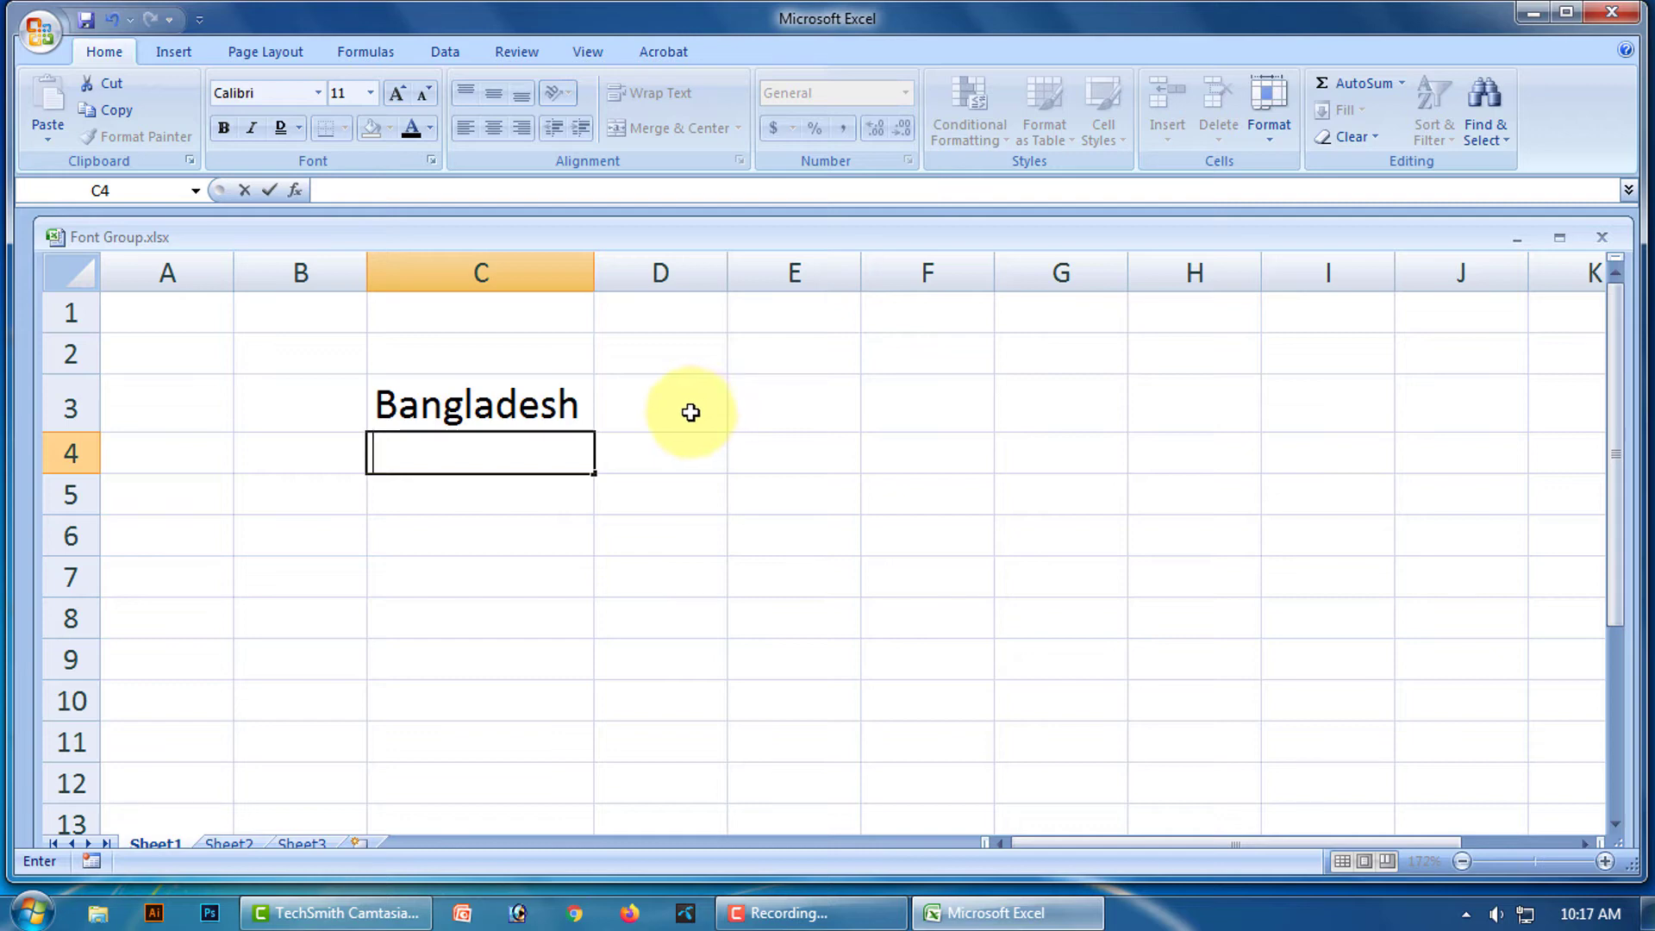
Enter a long number in cell D3.
left_click(690, 412)
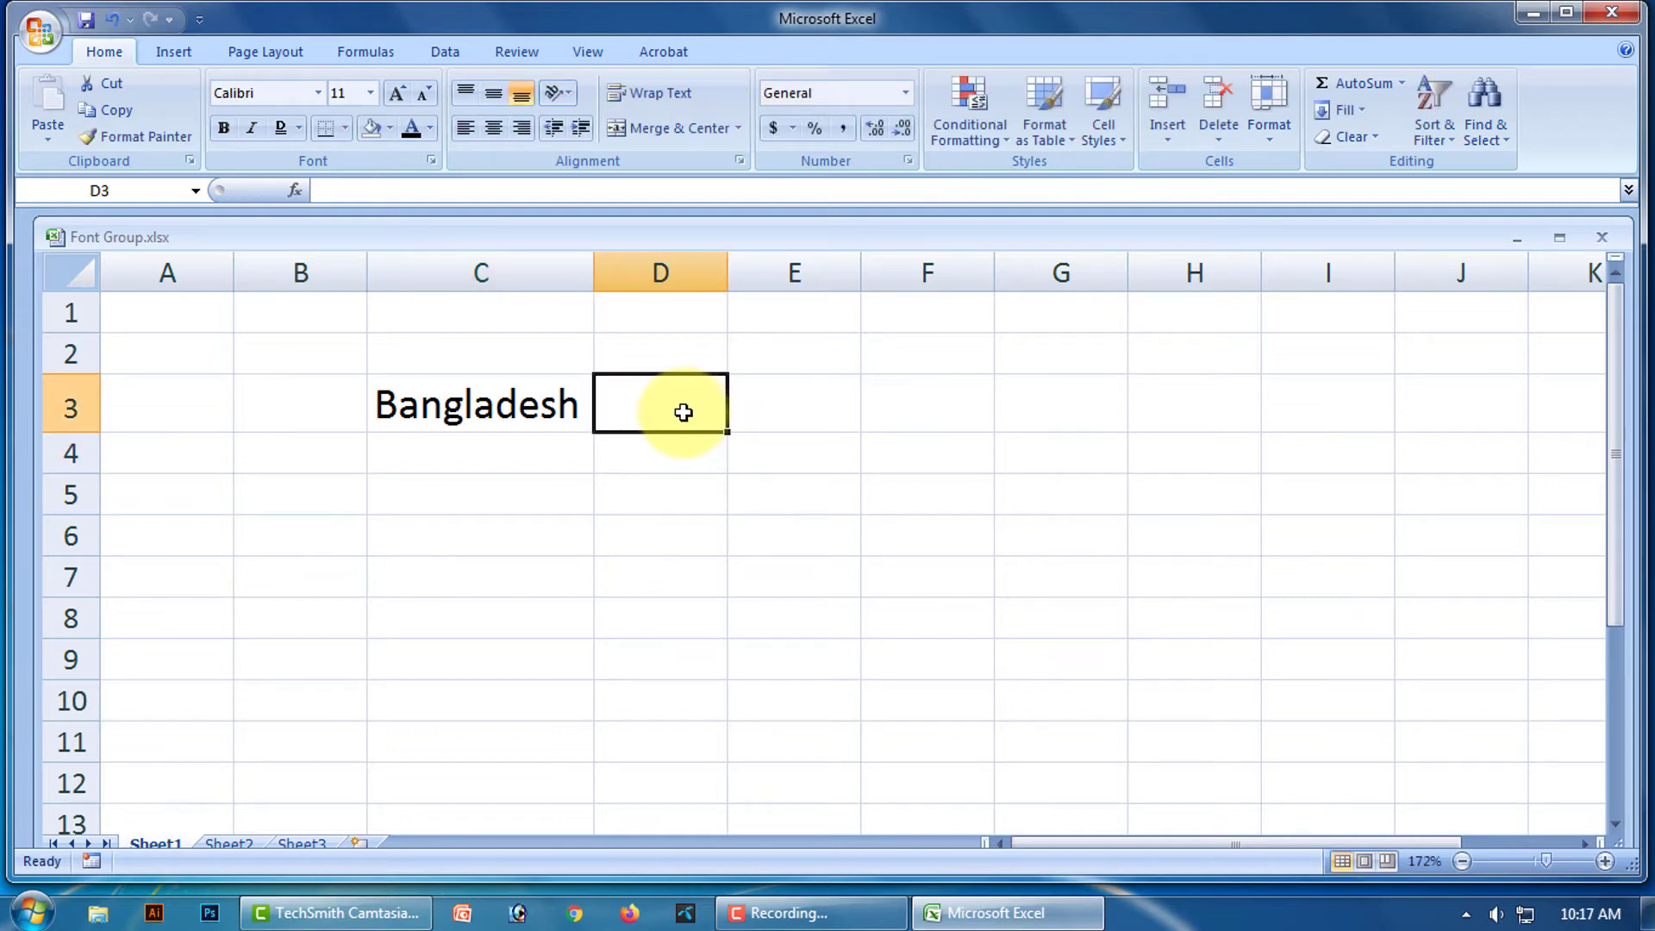
type("017")
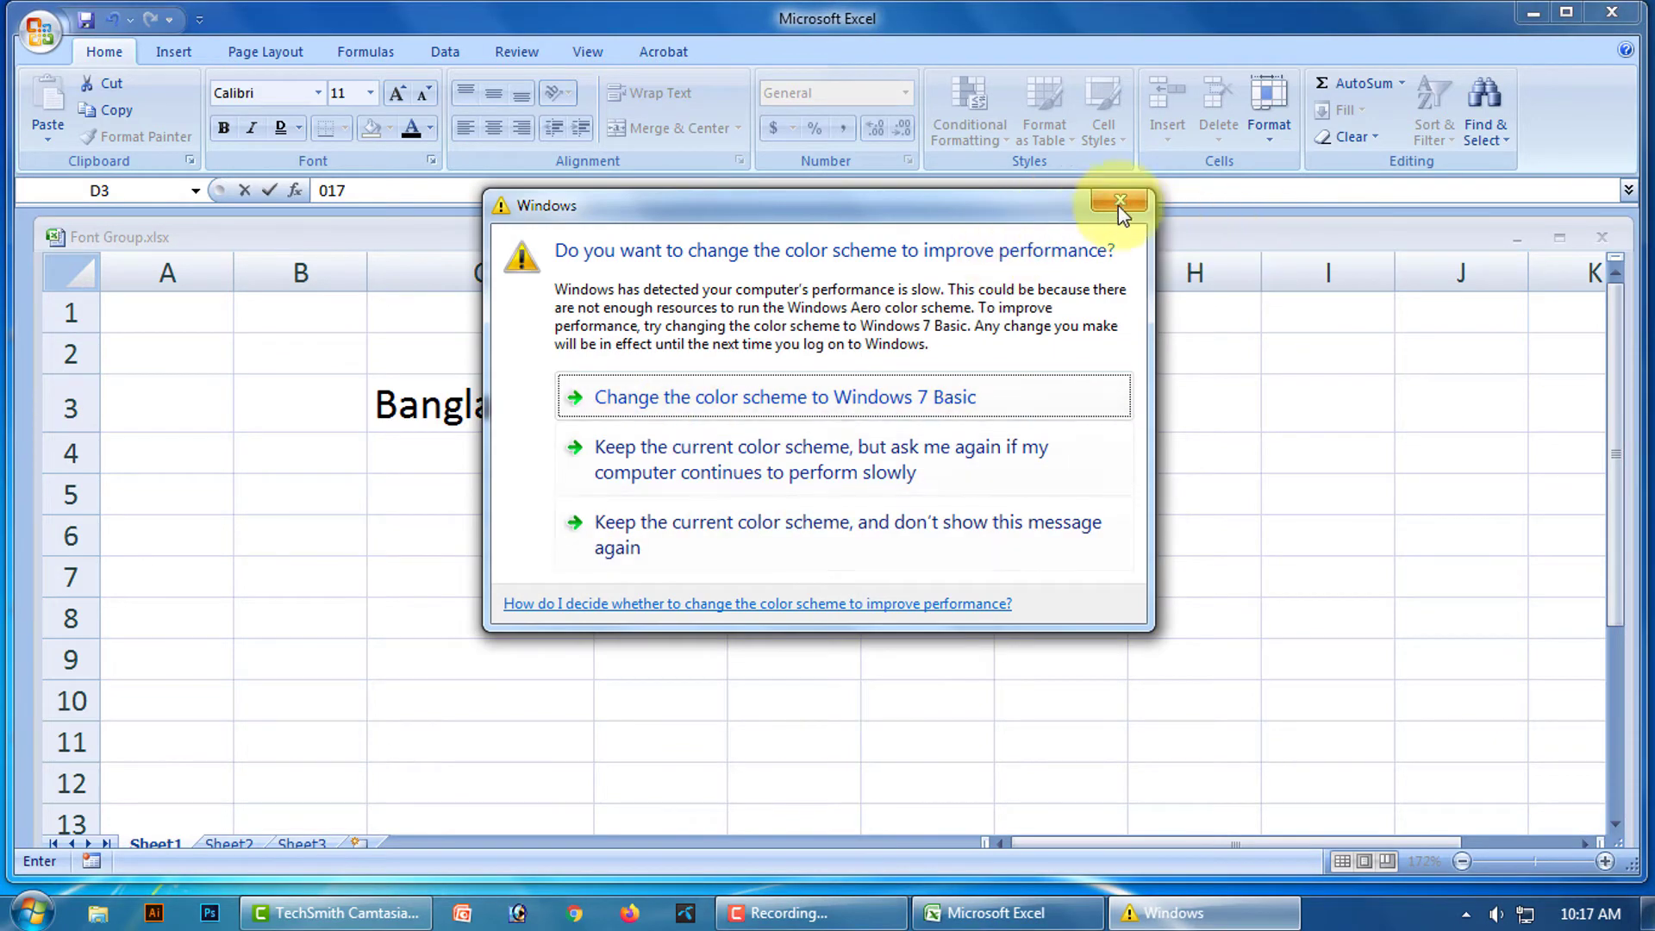
left_click(661, 440)
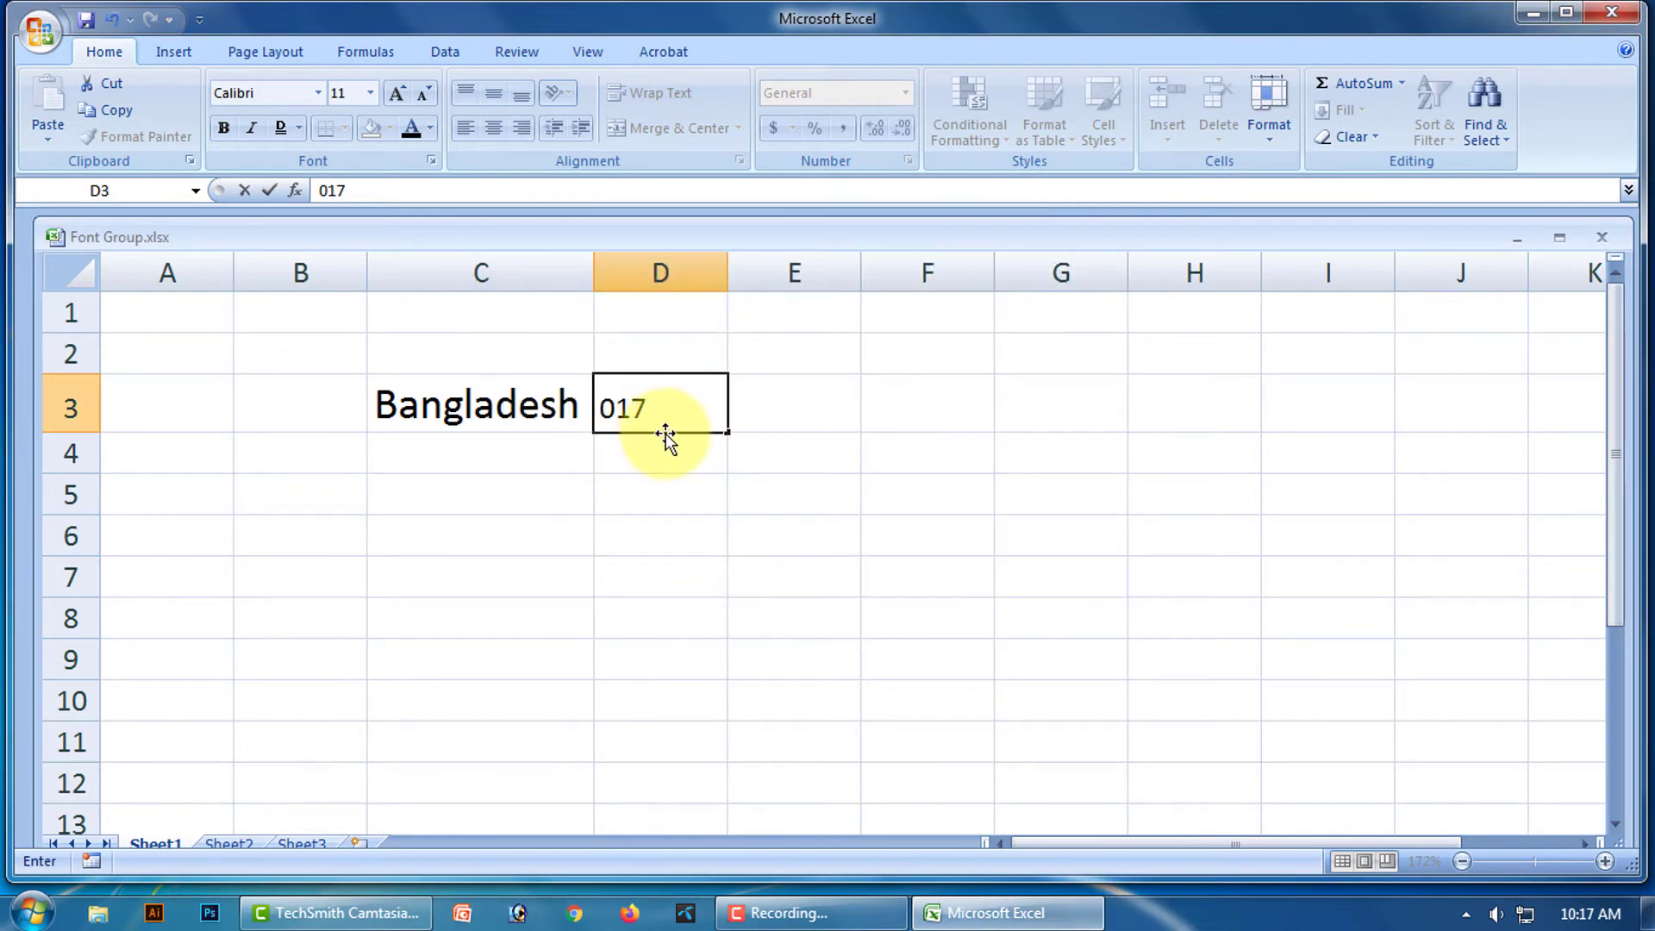
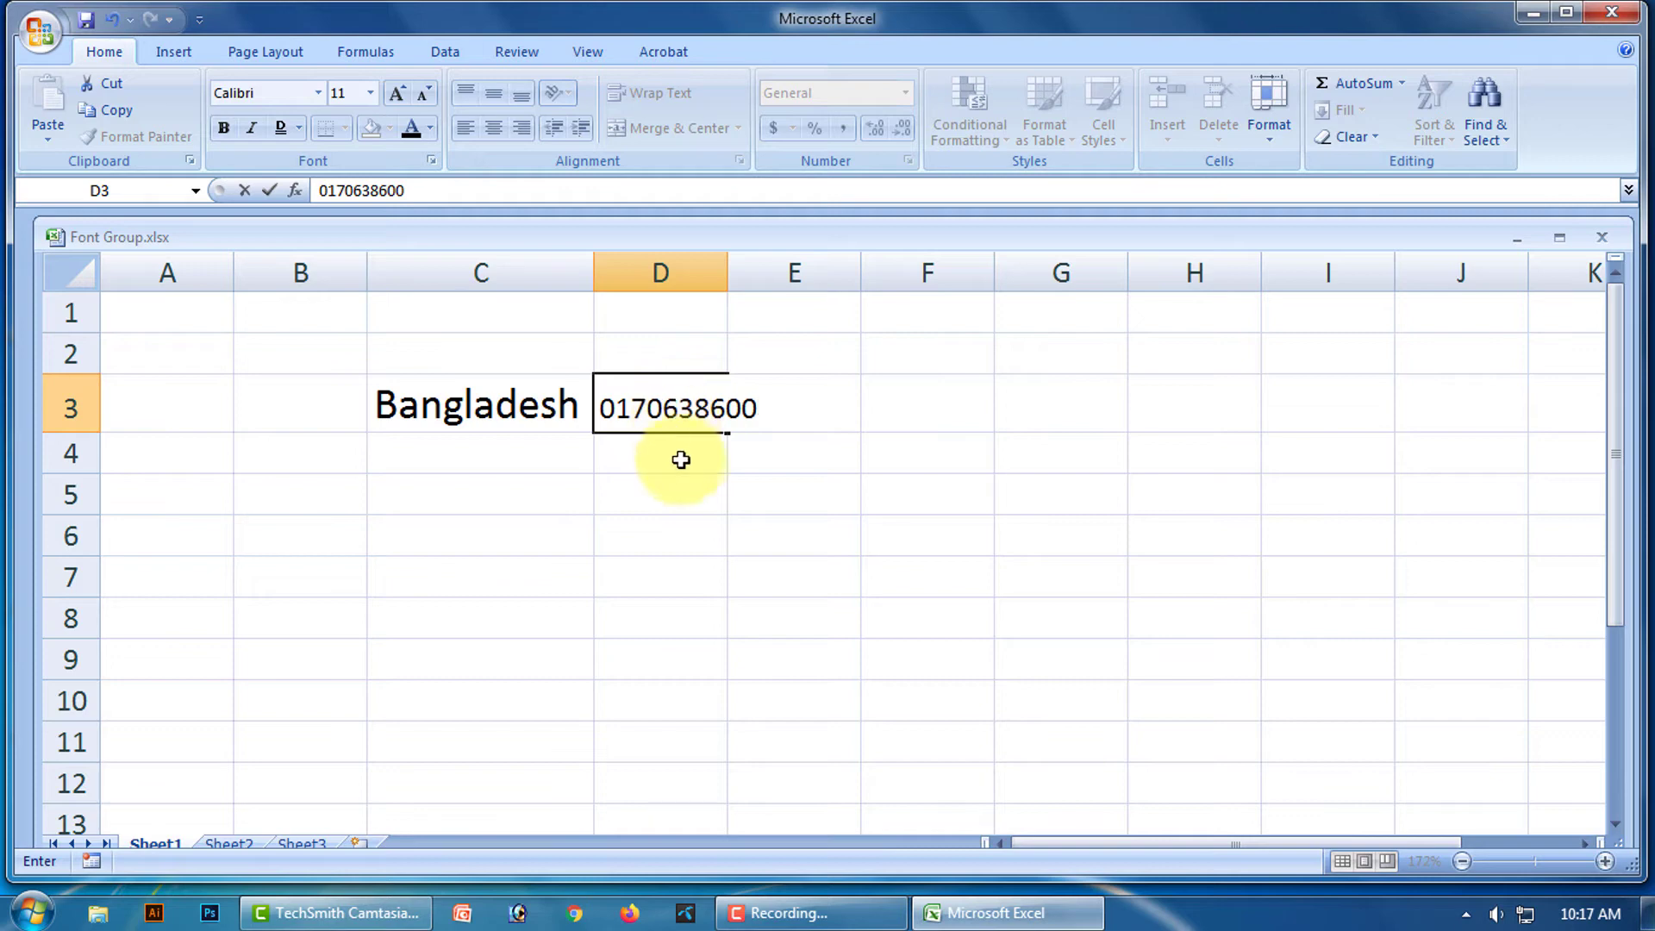
left_click(684, 465)
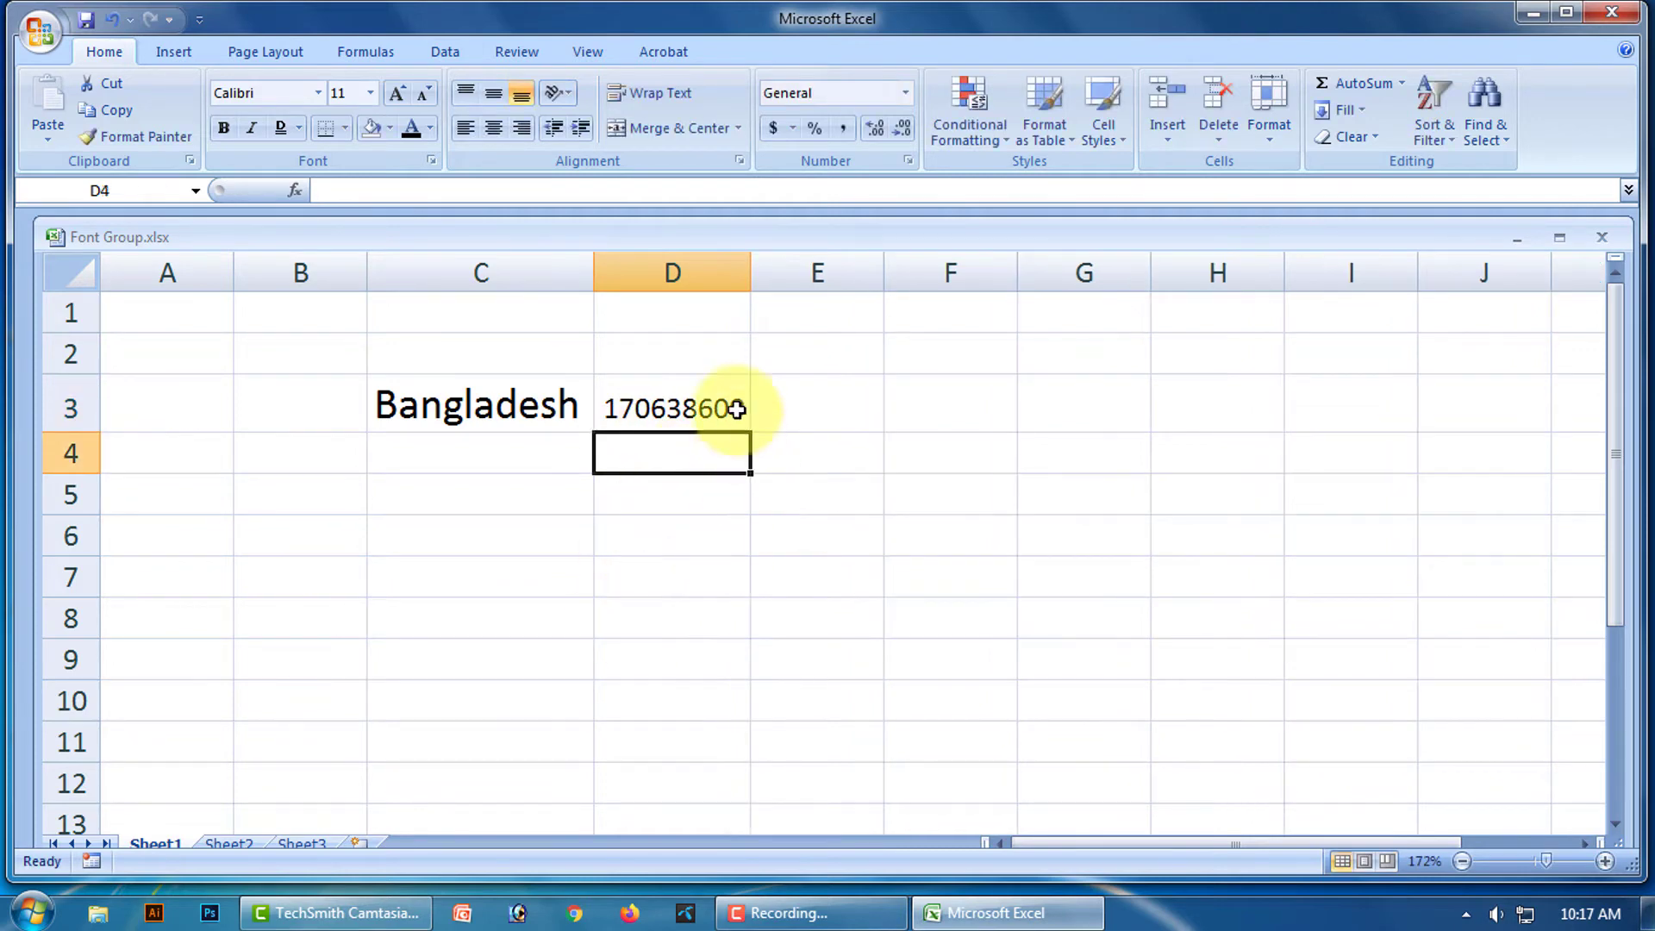
Widen then narrow column D to about 9.14, and clear the number from D3.
left_click_drag(751, 275, 690, 271)
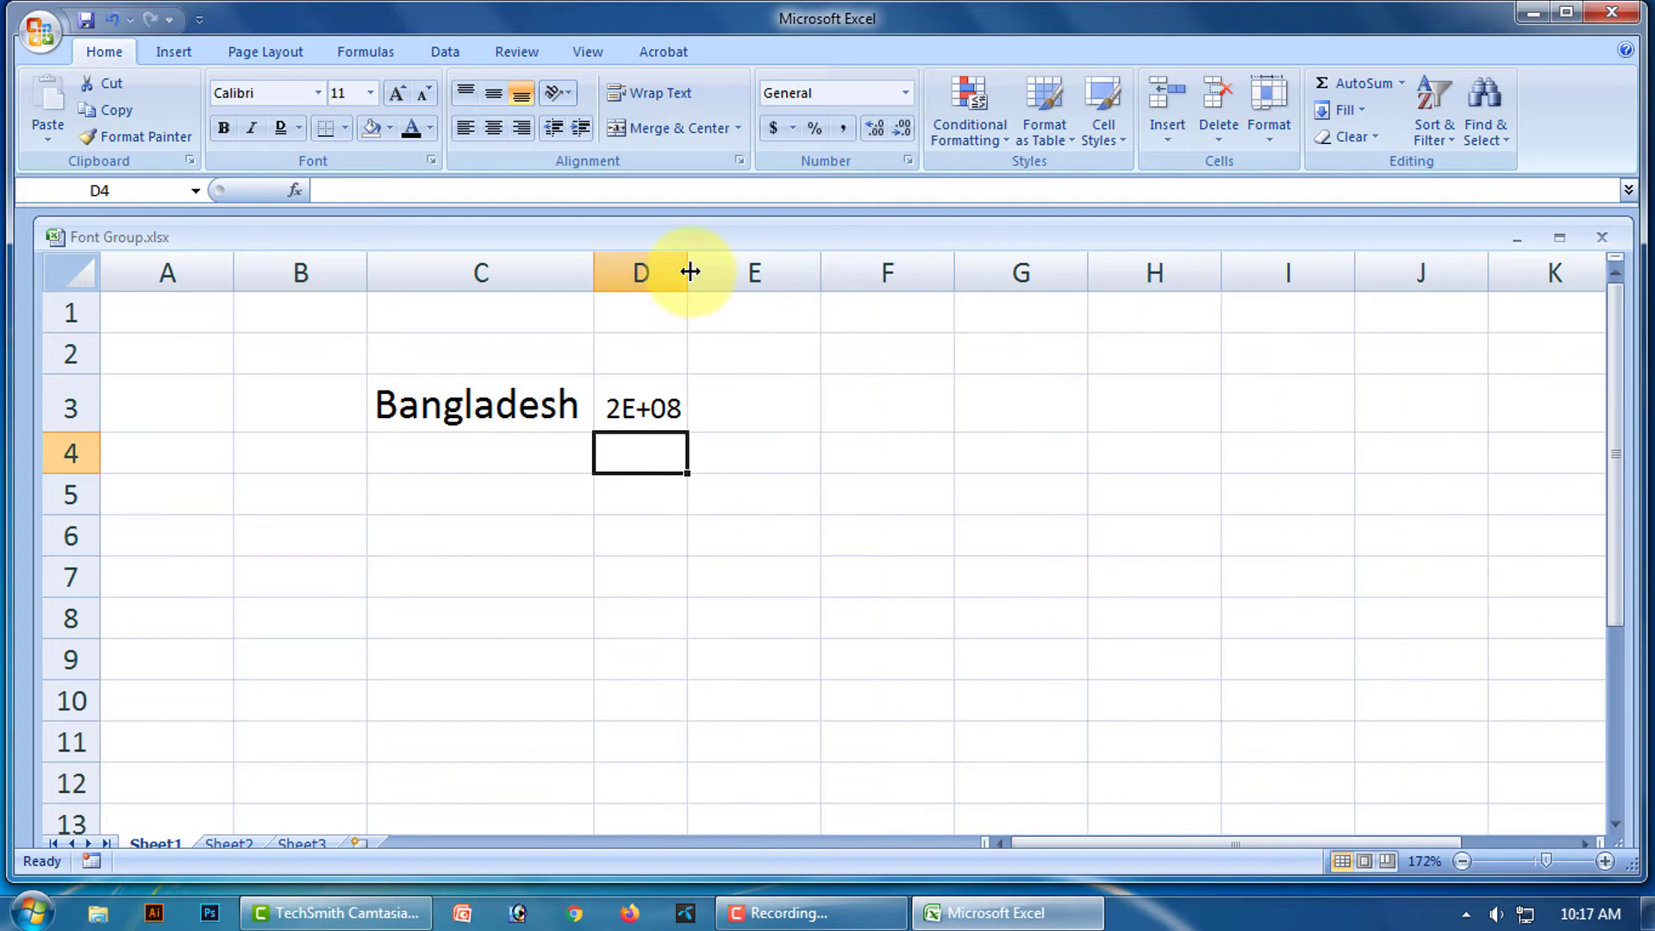
left_click(742, 576)
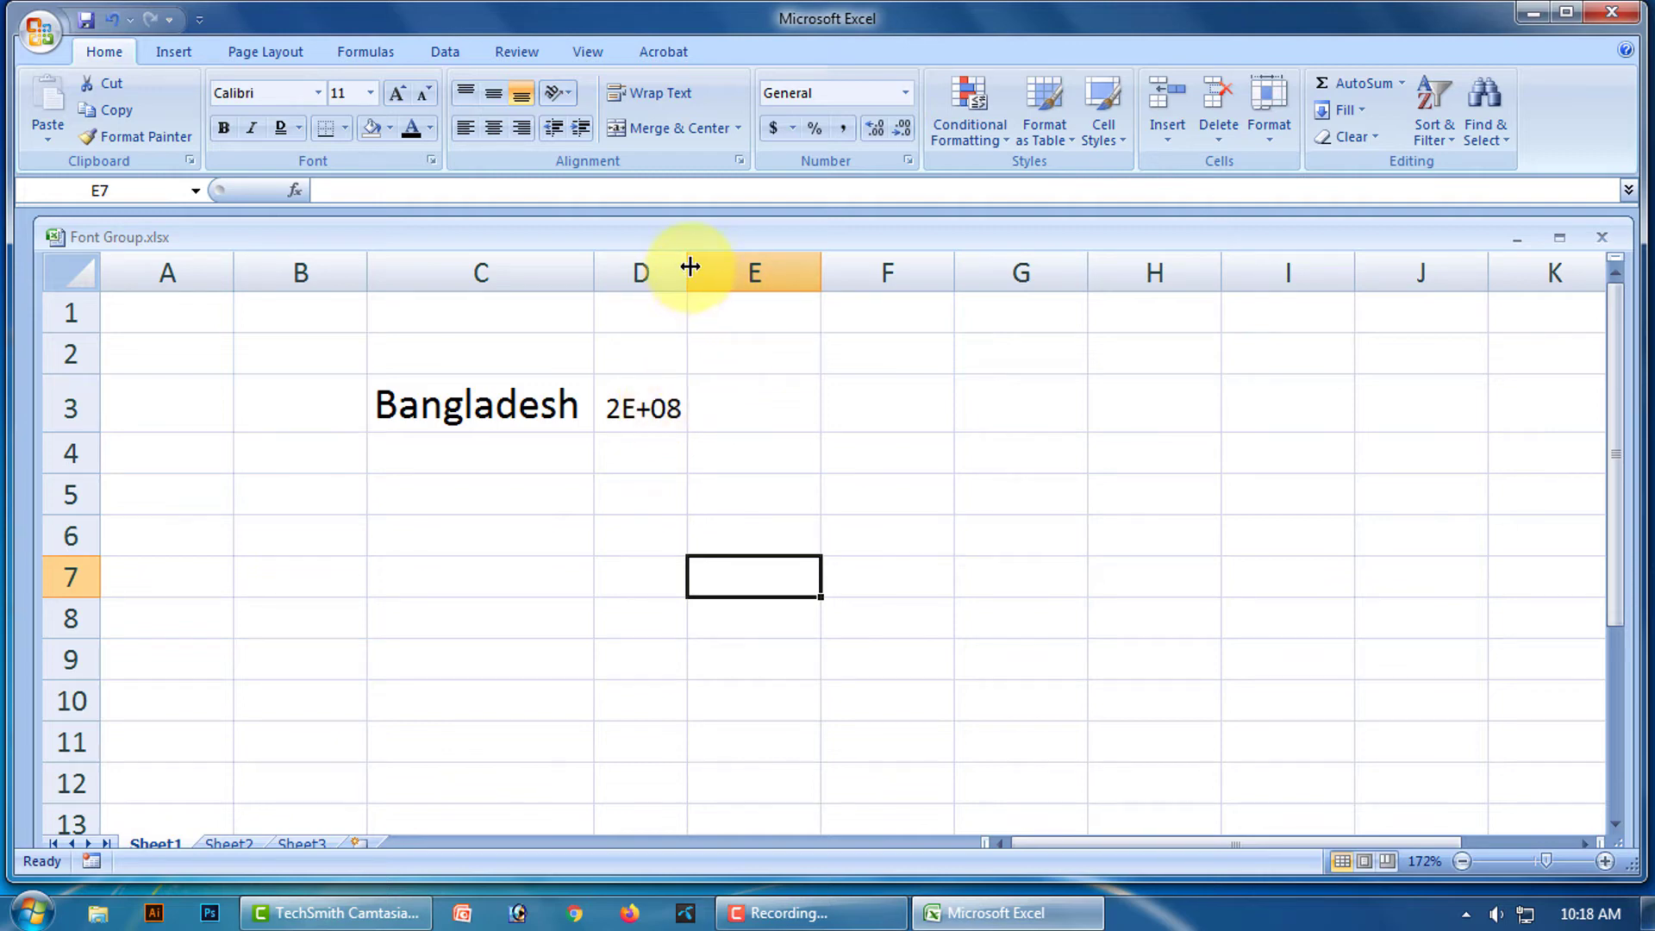
left_click_drag(690, 268, 788, 277)
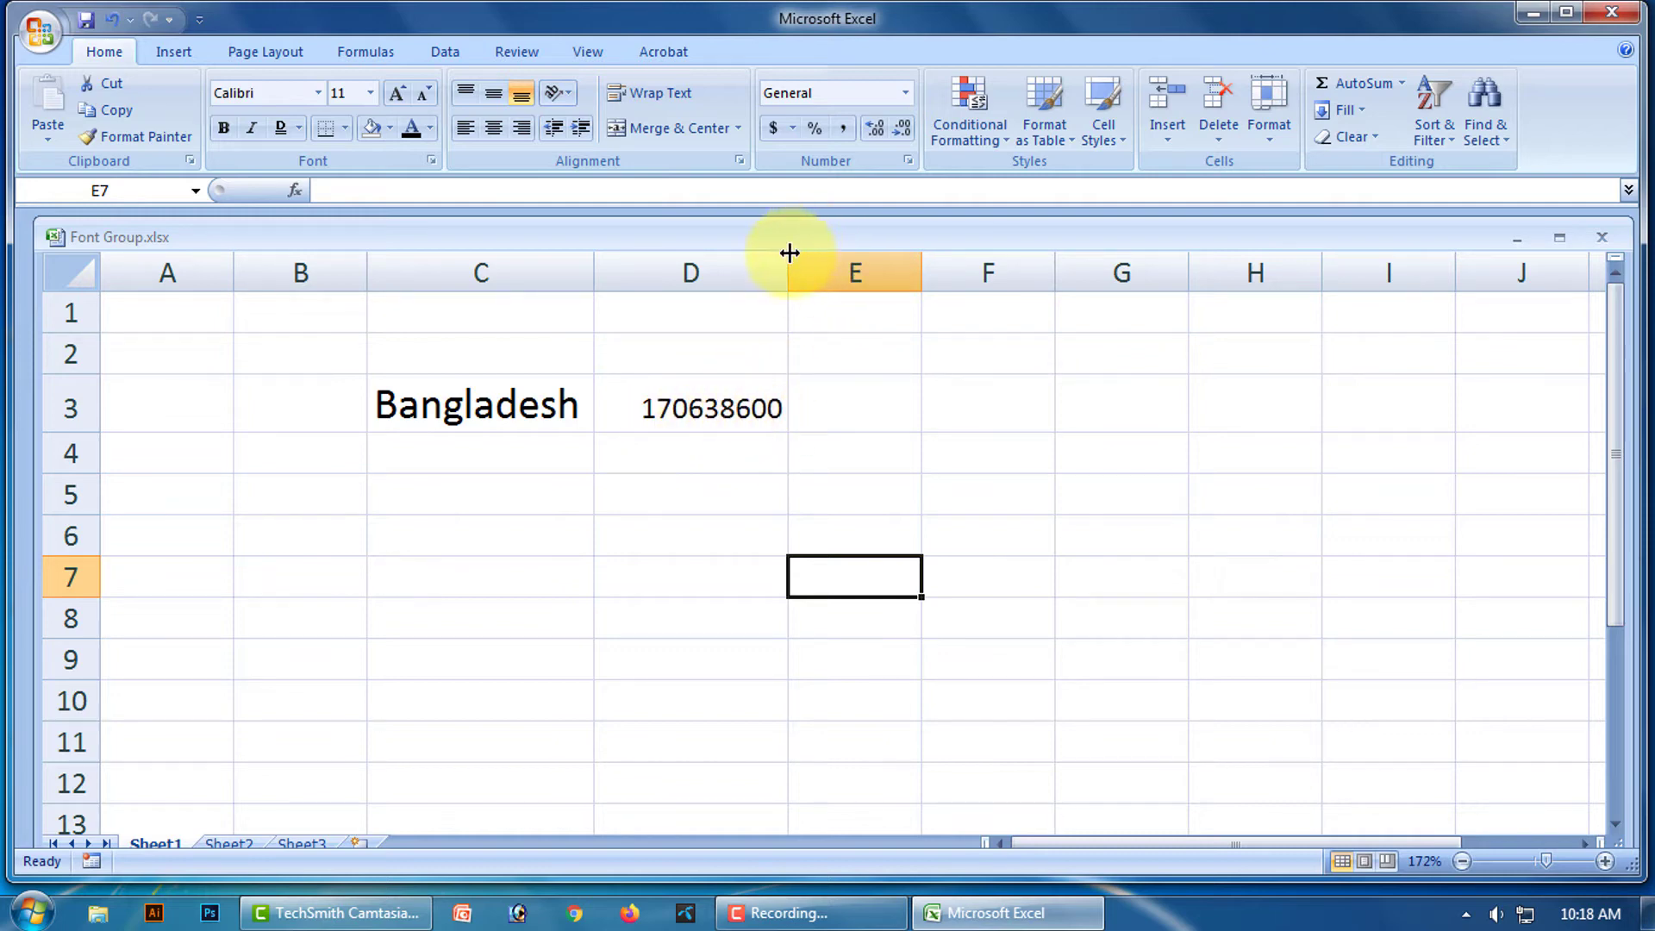
left_click_drag(787, 253, 736, 272)
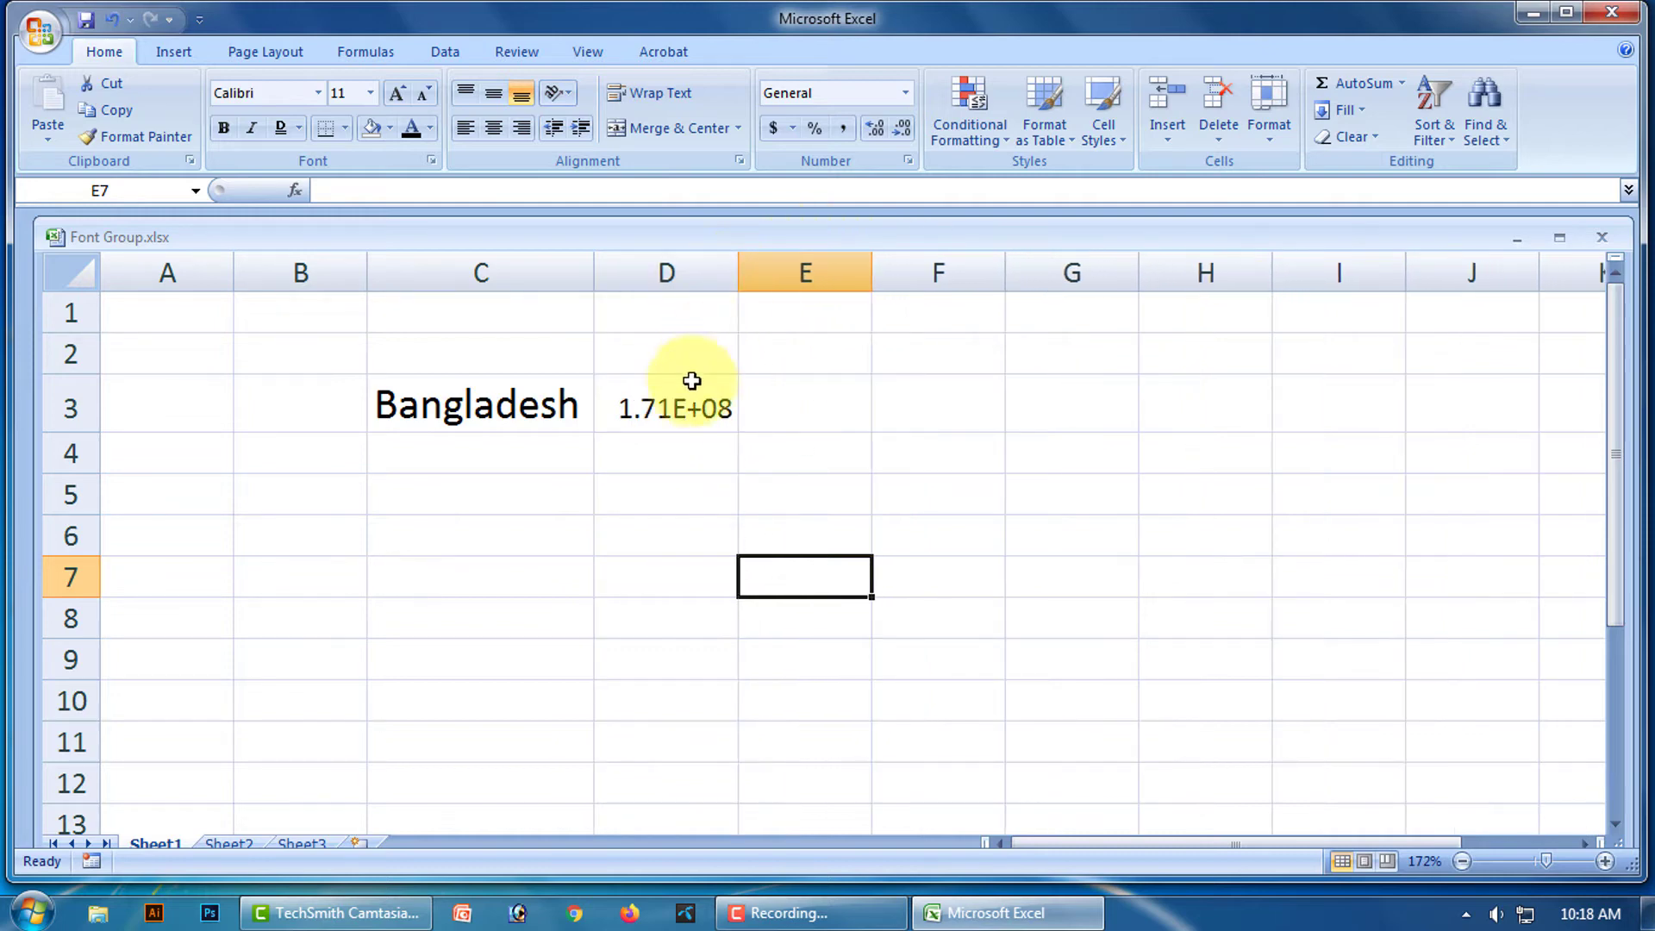
left_click(699, 399)
key("Delete")
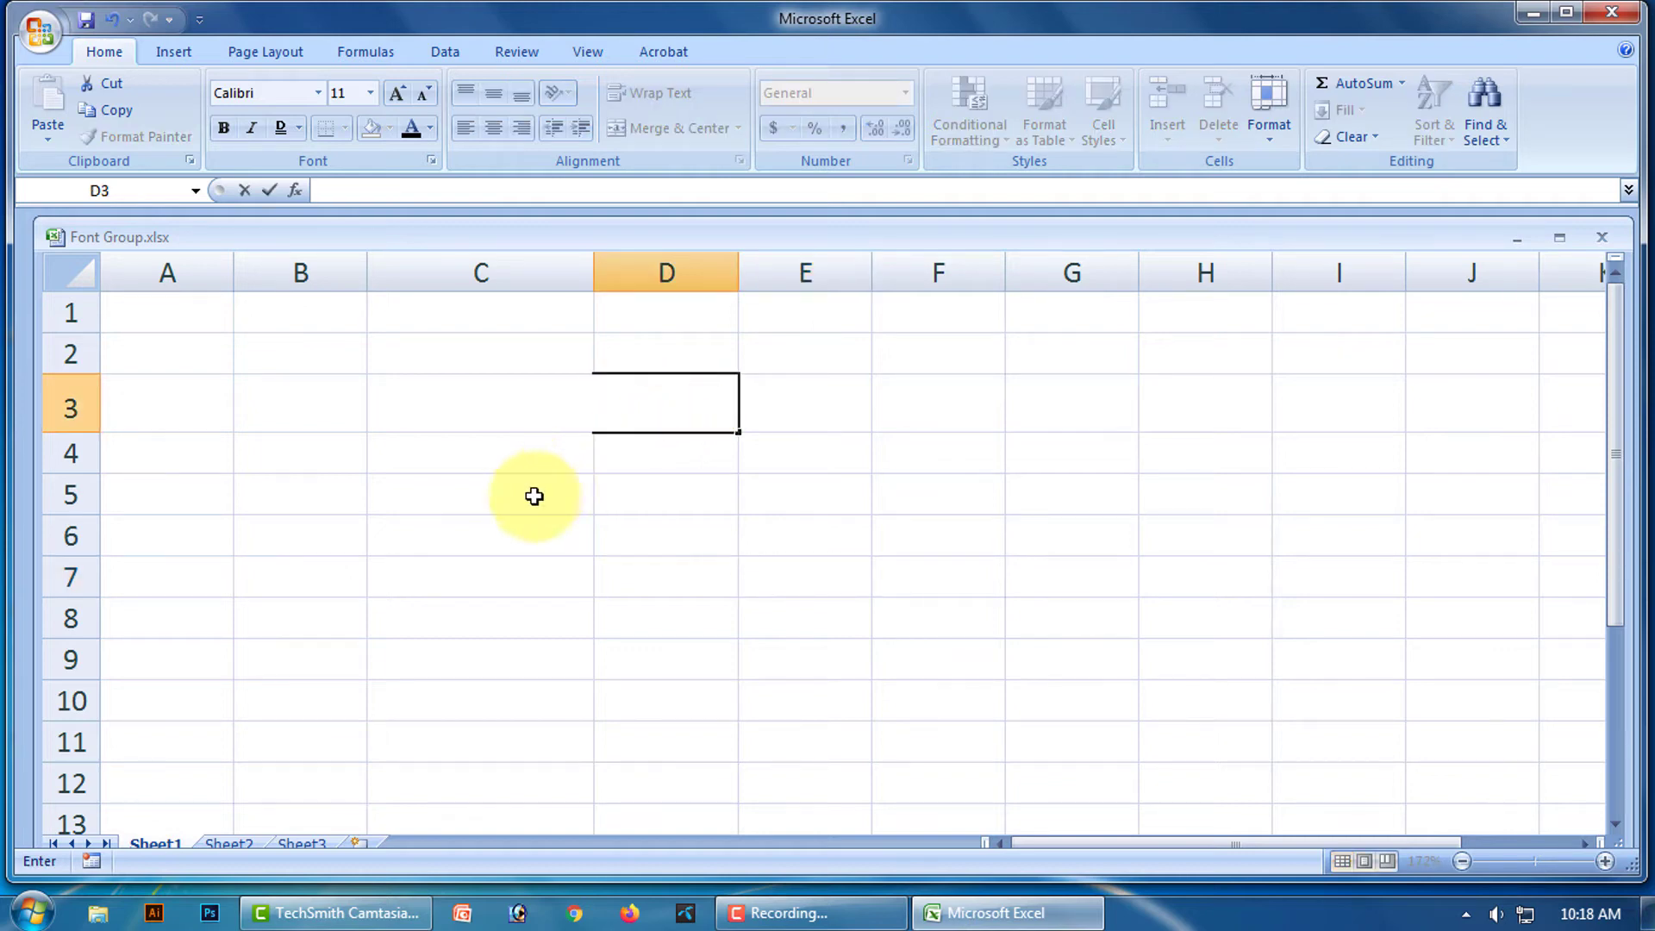
Enter Rajshahi in C4 and clear Bangladesh from C3.
left_click(535, 495)
left_click(474, 444)
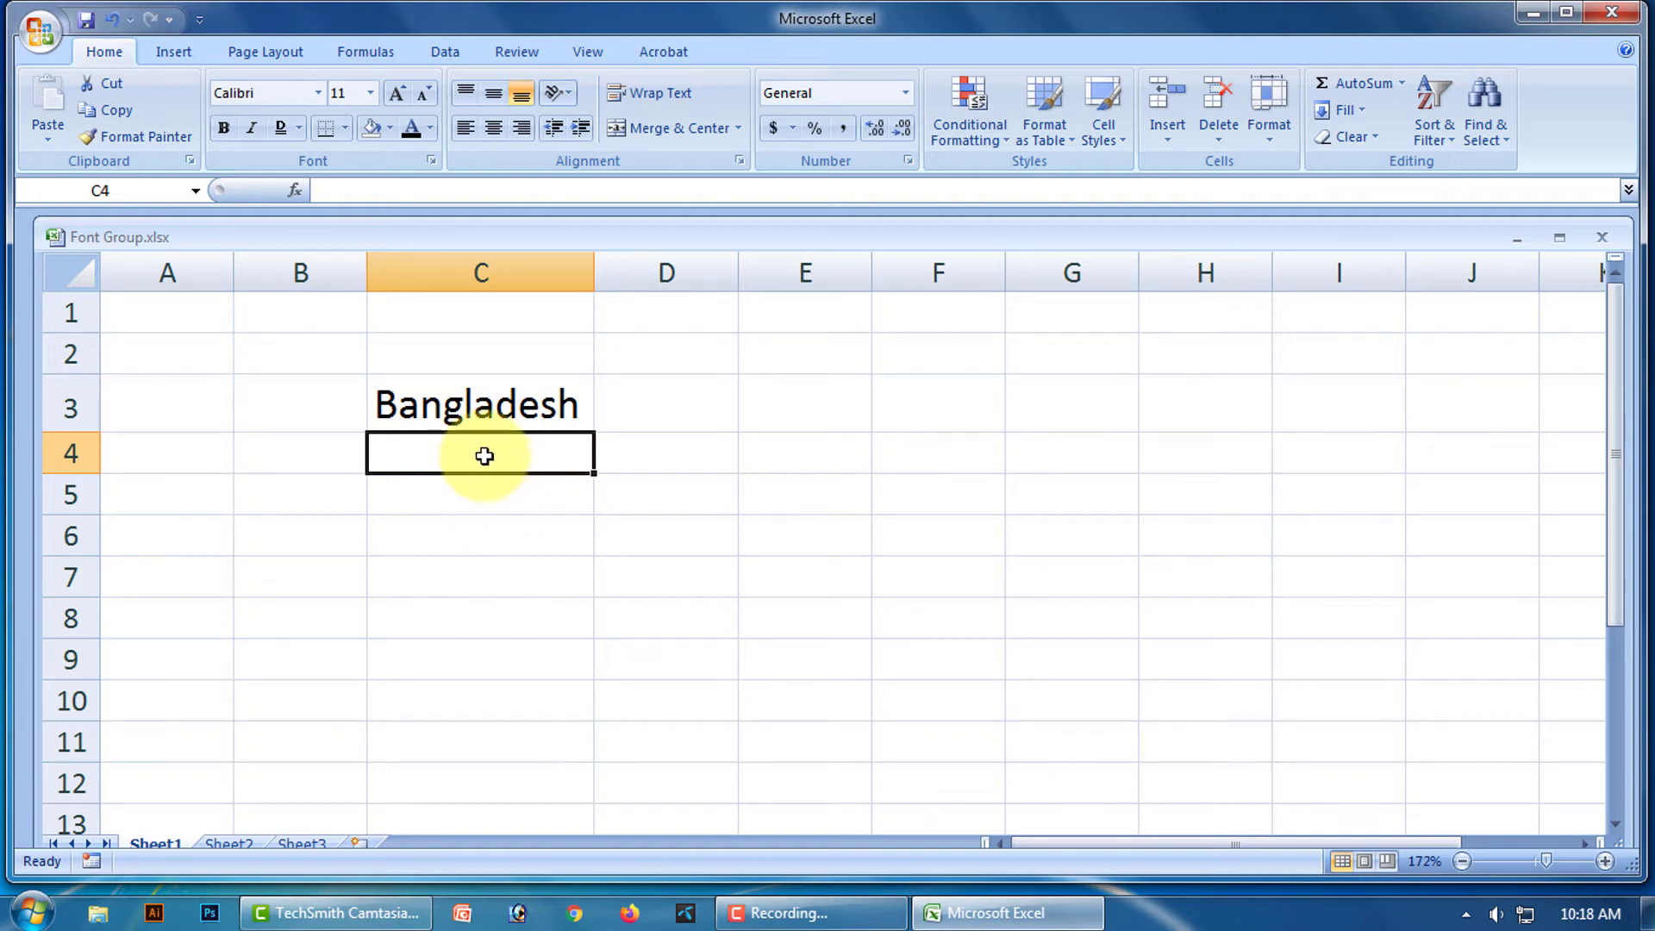
type("Rajshahi")
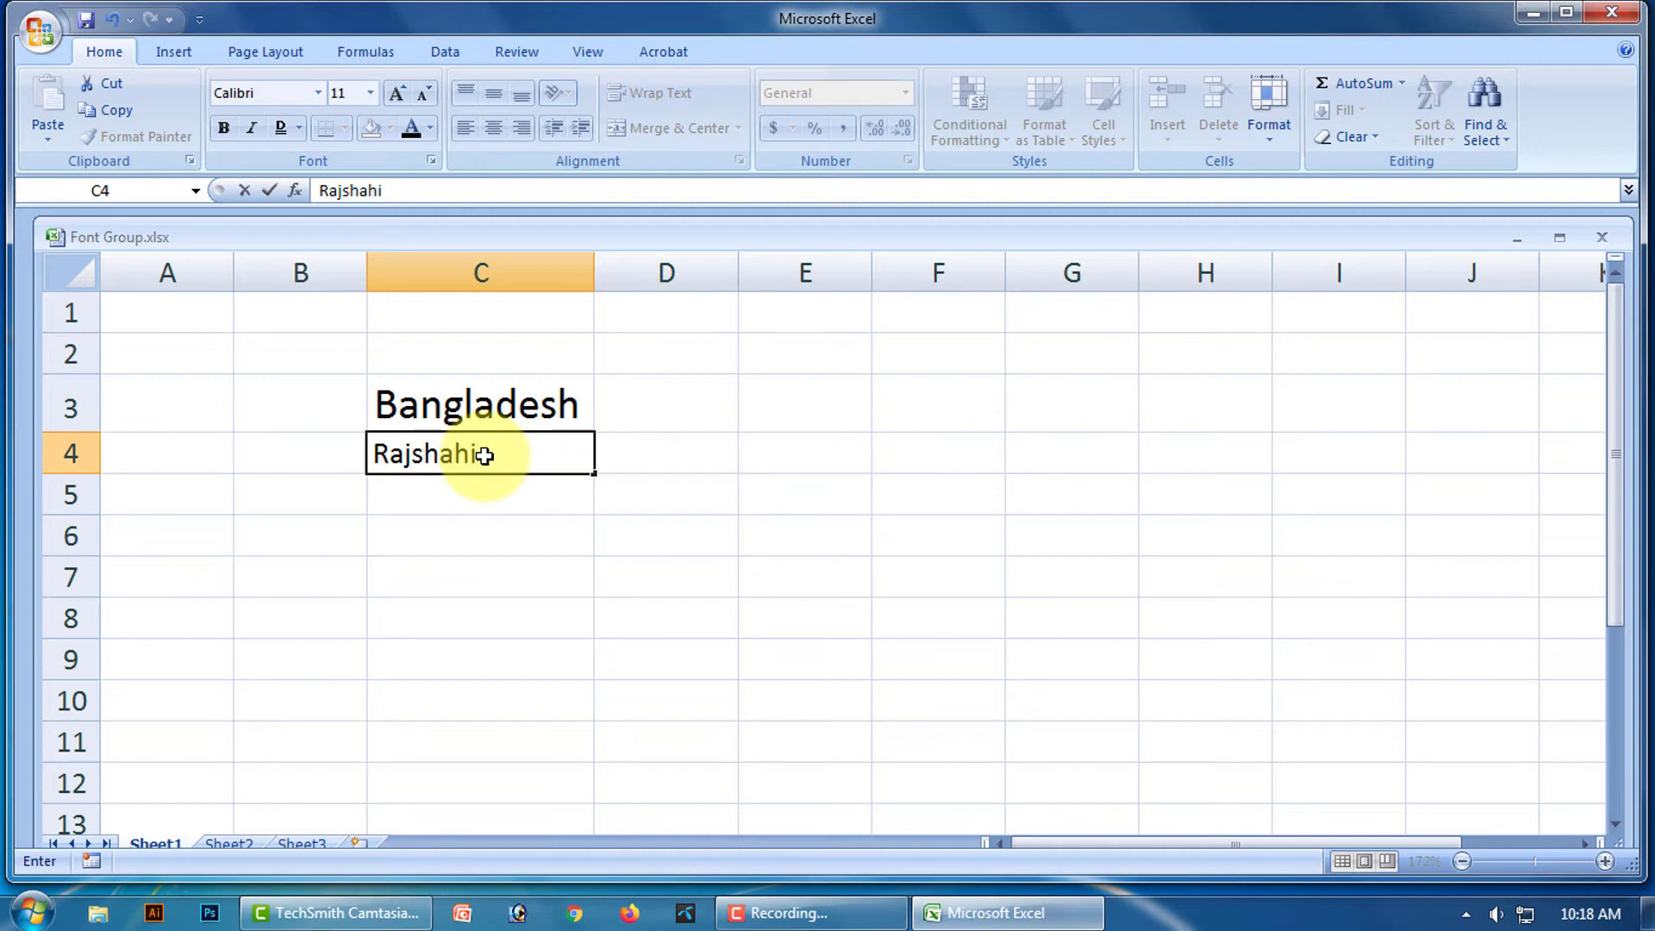
left_click(541, 399)
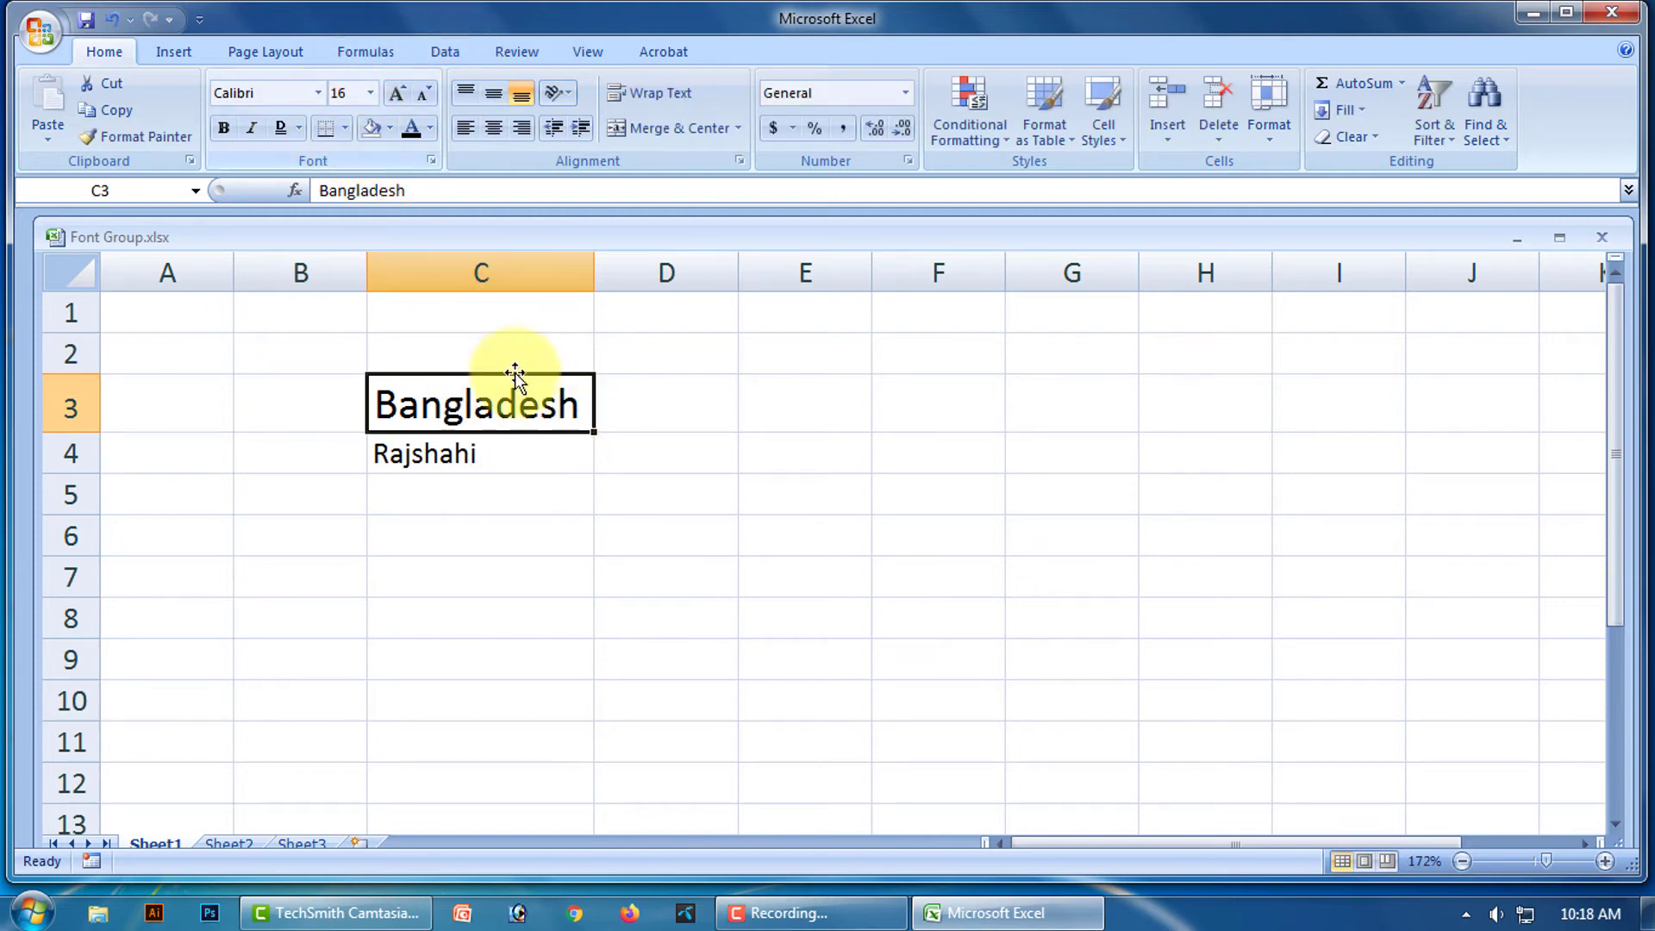
key("Delete")
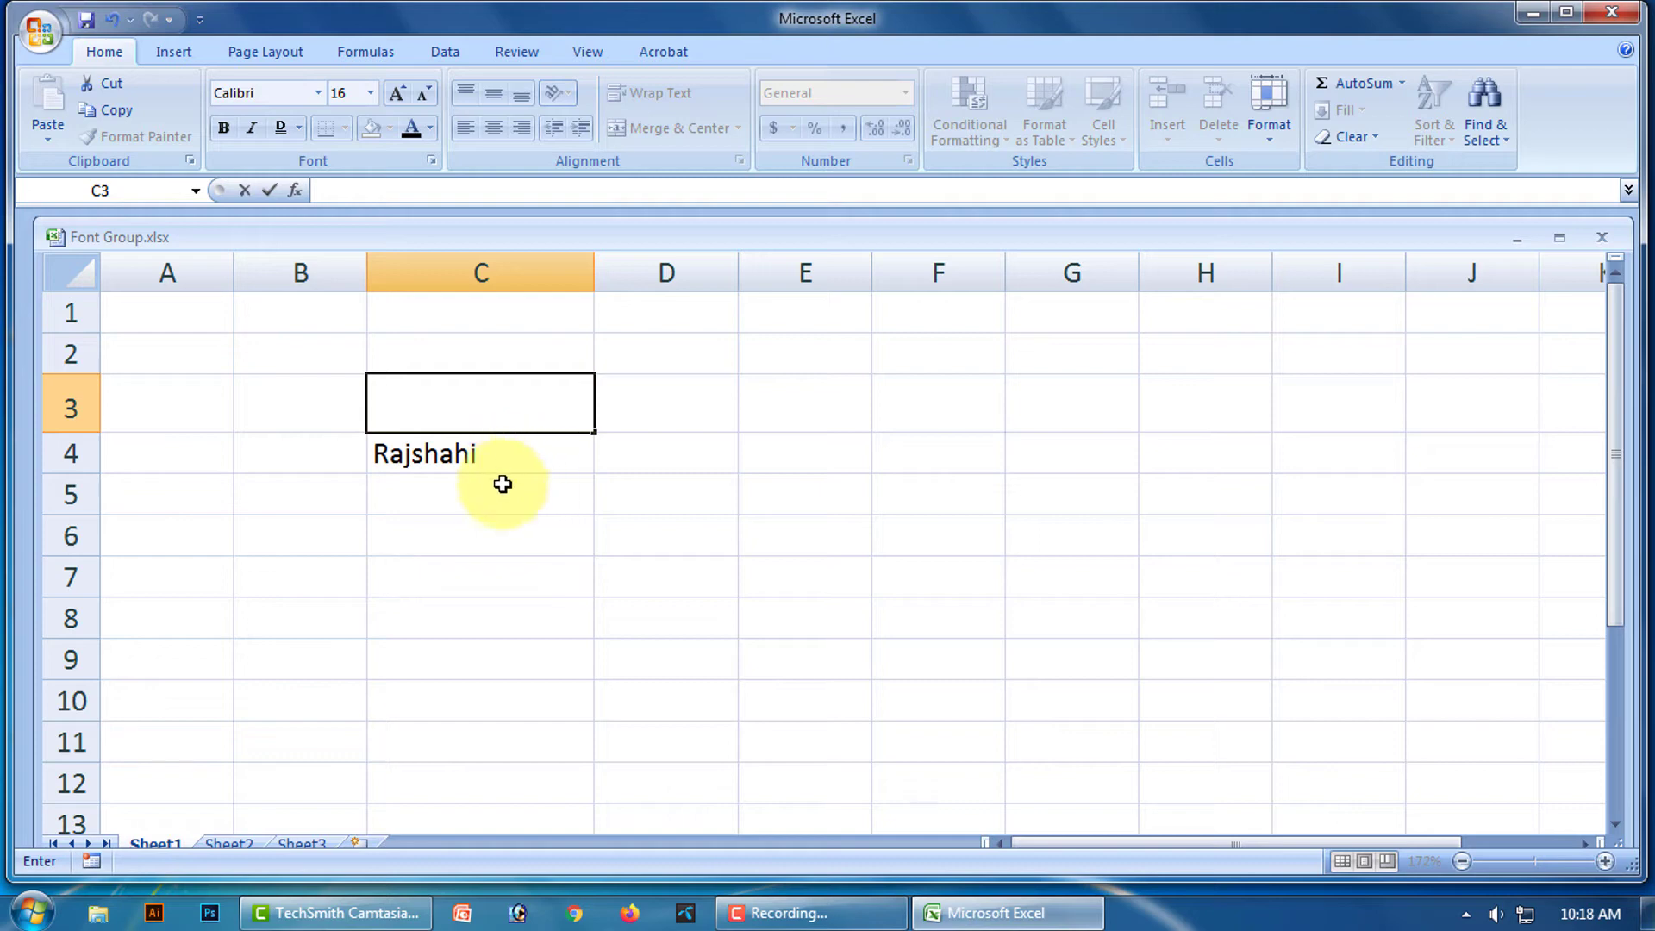
Enter Pabna in C5 and narrow column C to fit the names.
left_click(479, 498)
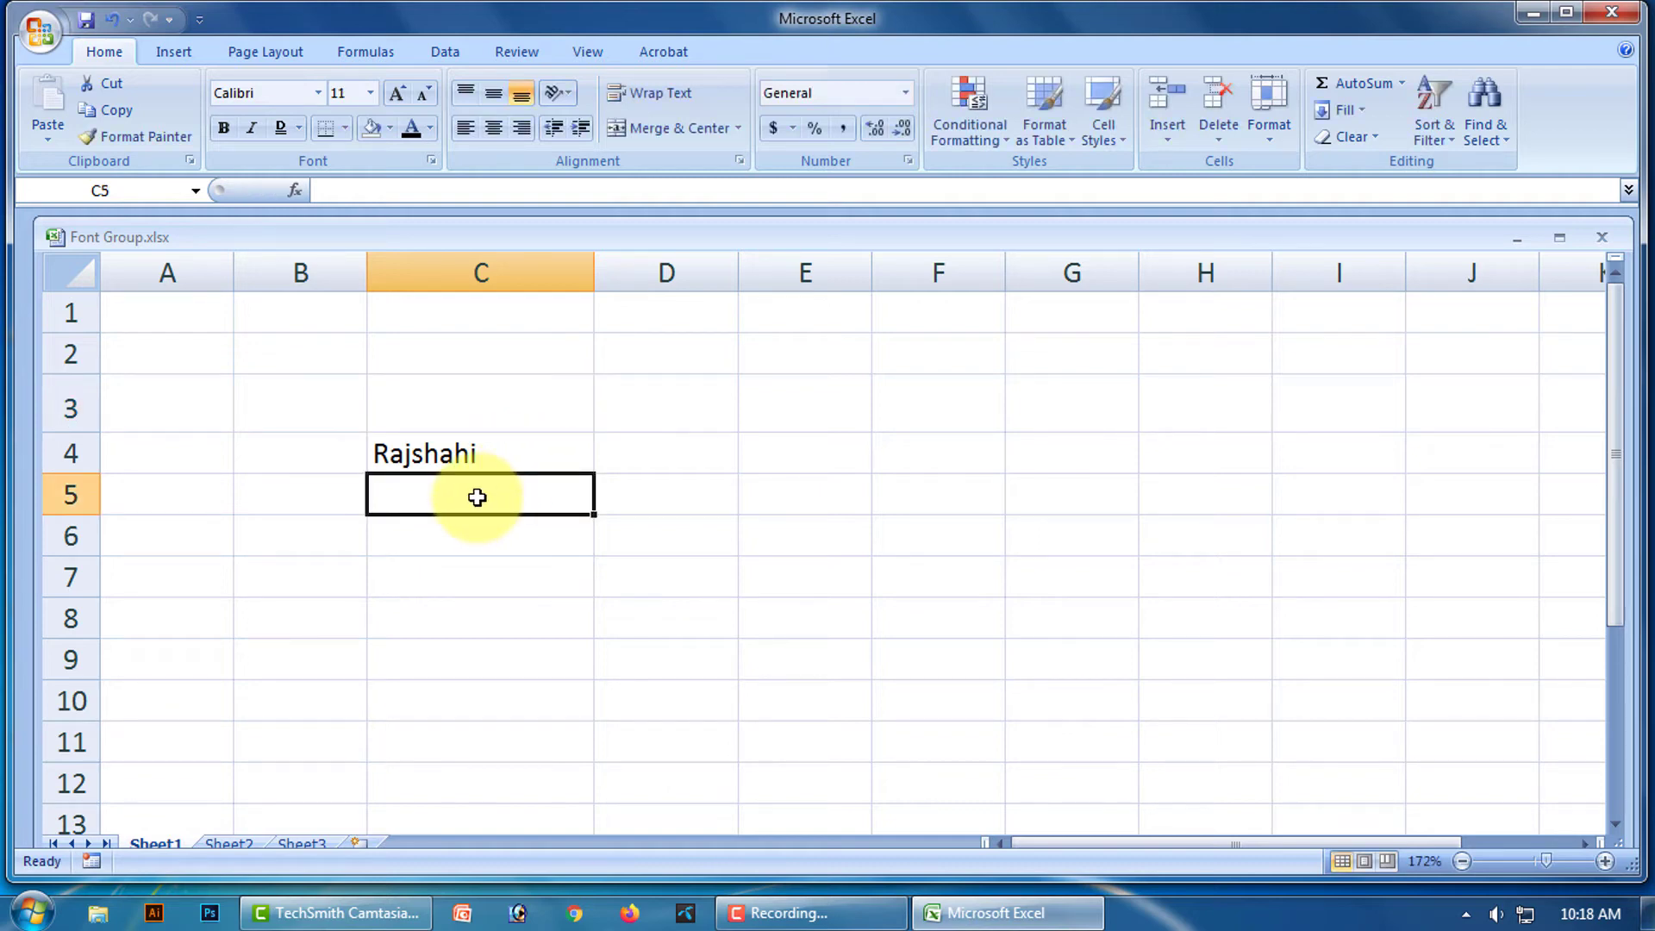
type("Pabna")
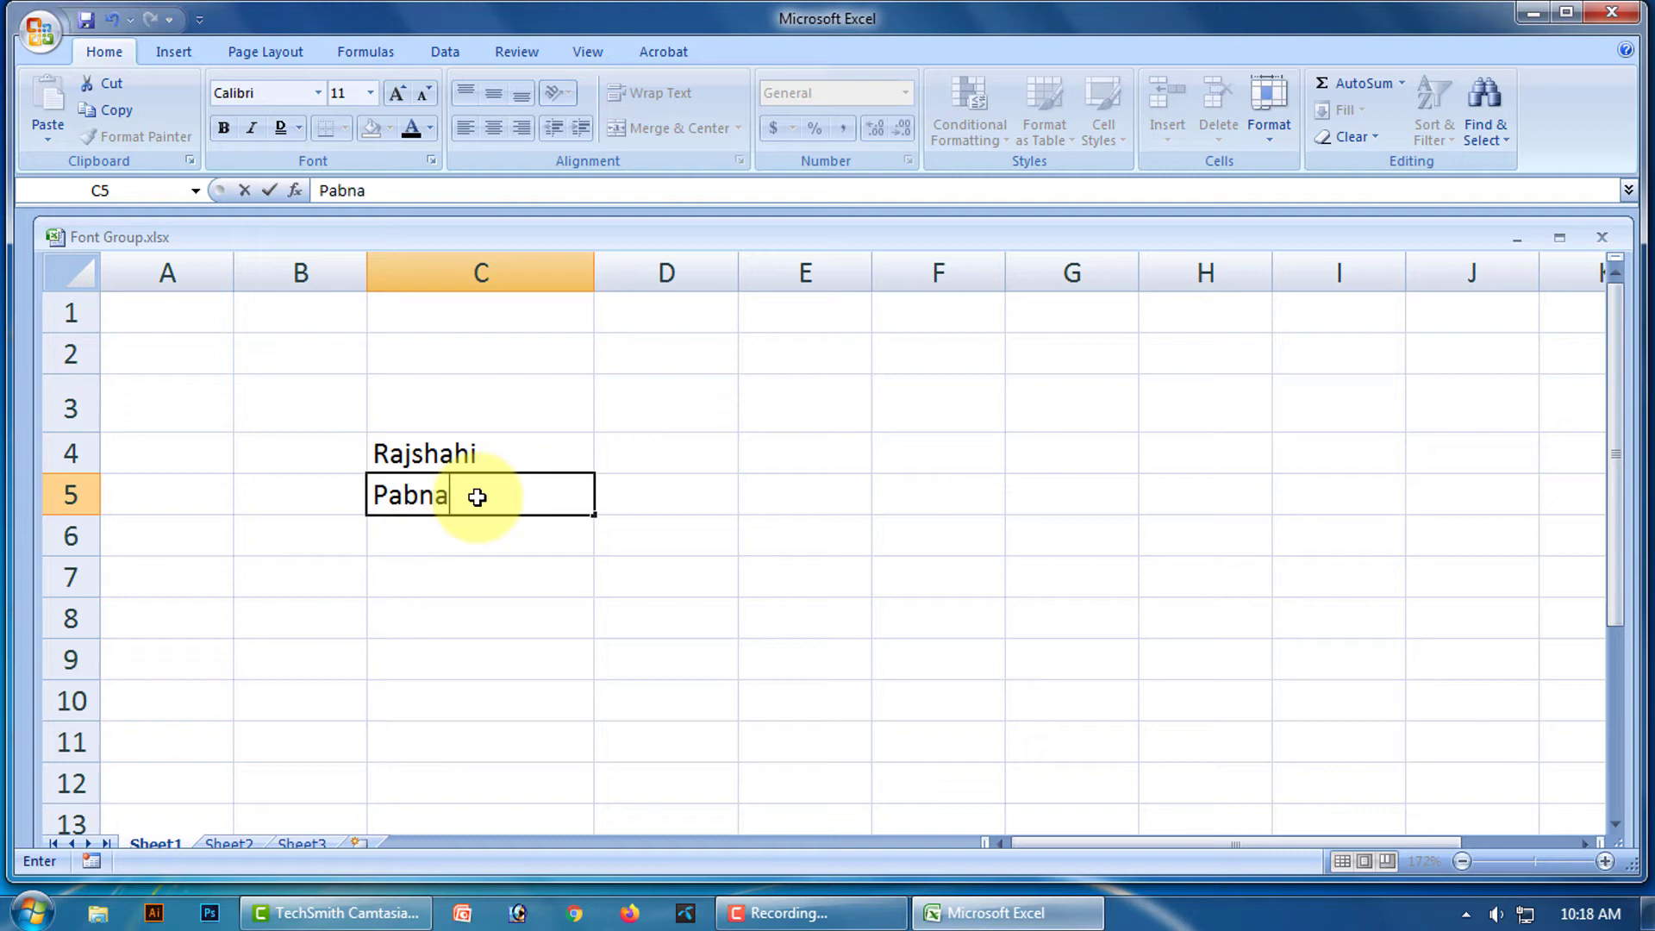
left_click(484, 641)
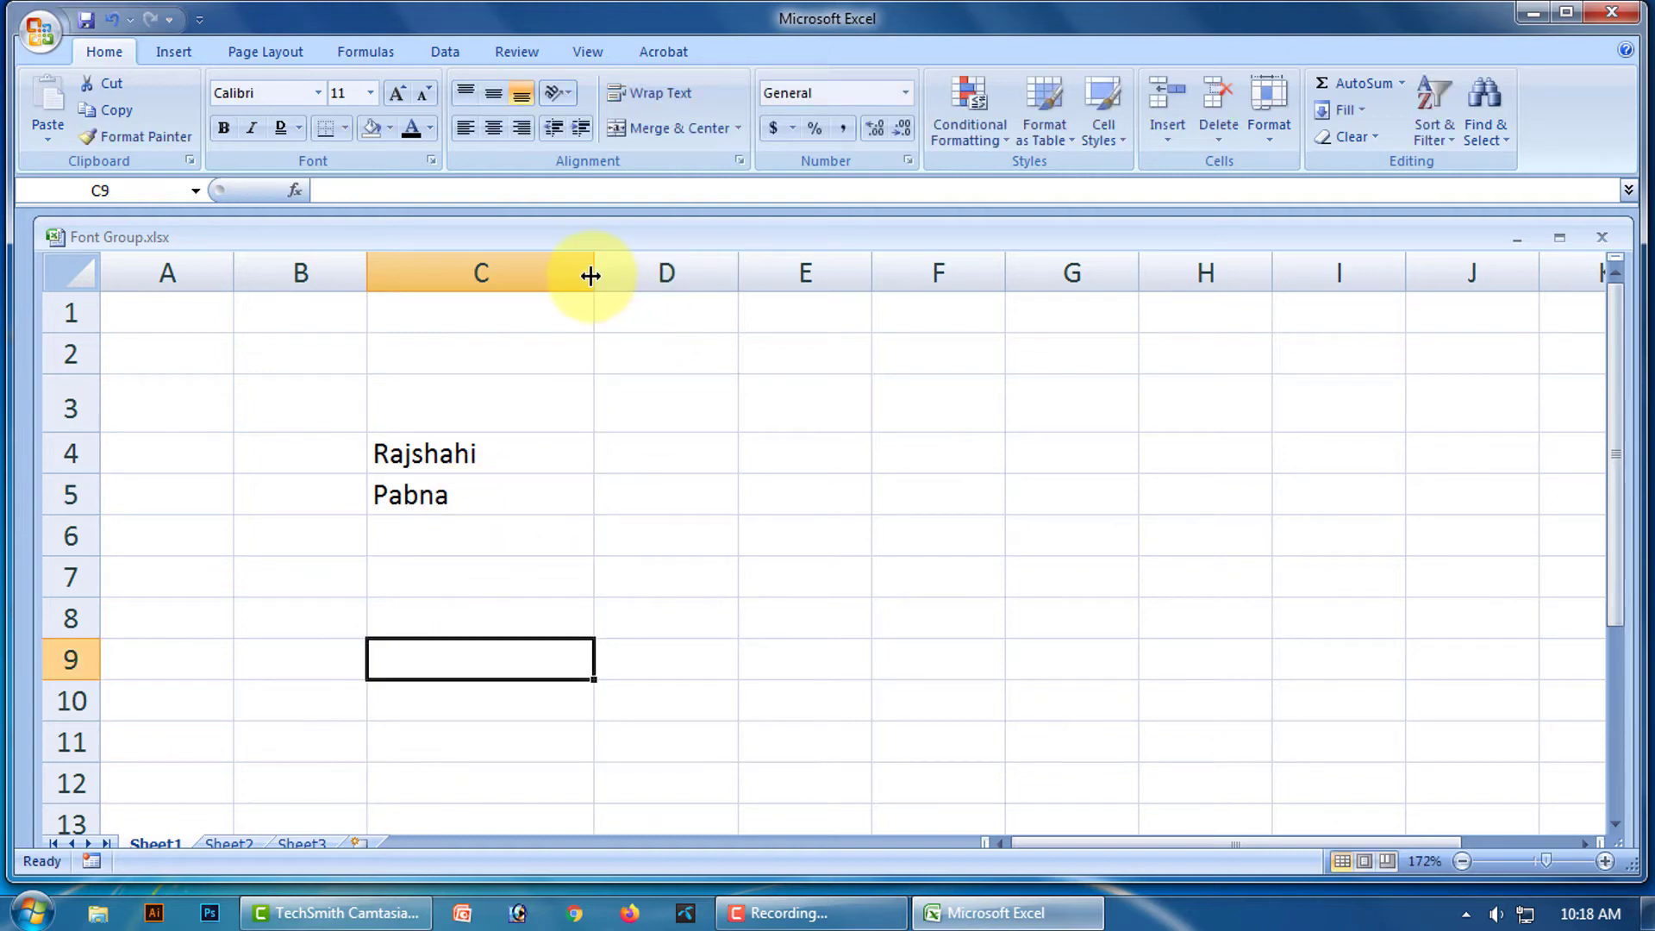
left_click_drag(590, 275, 501, 284)
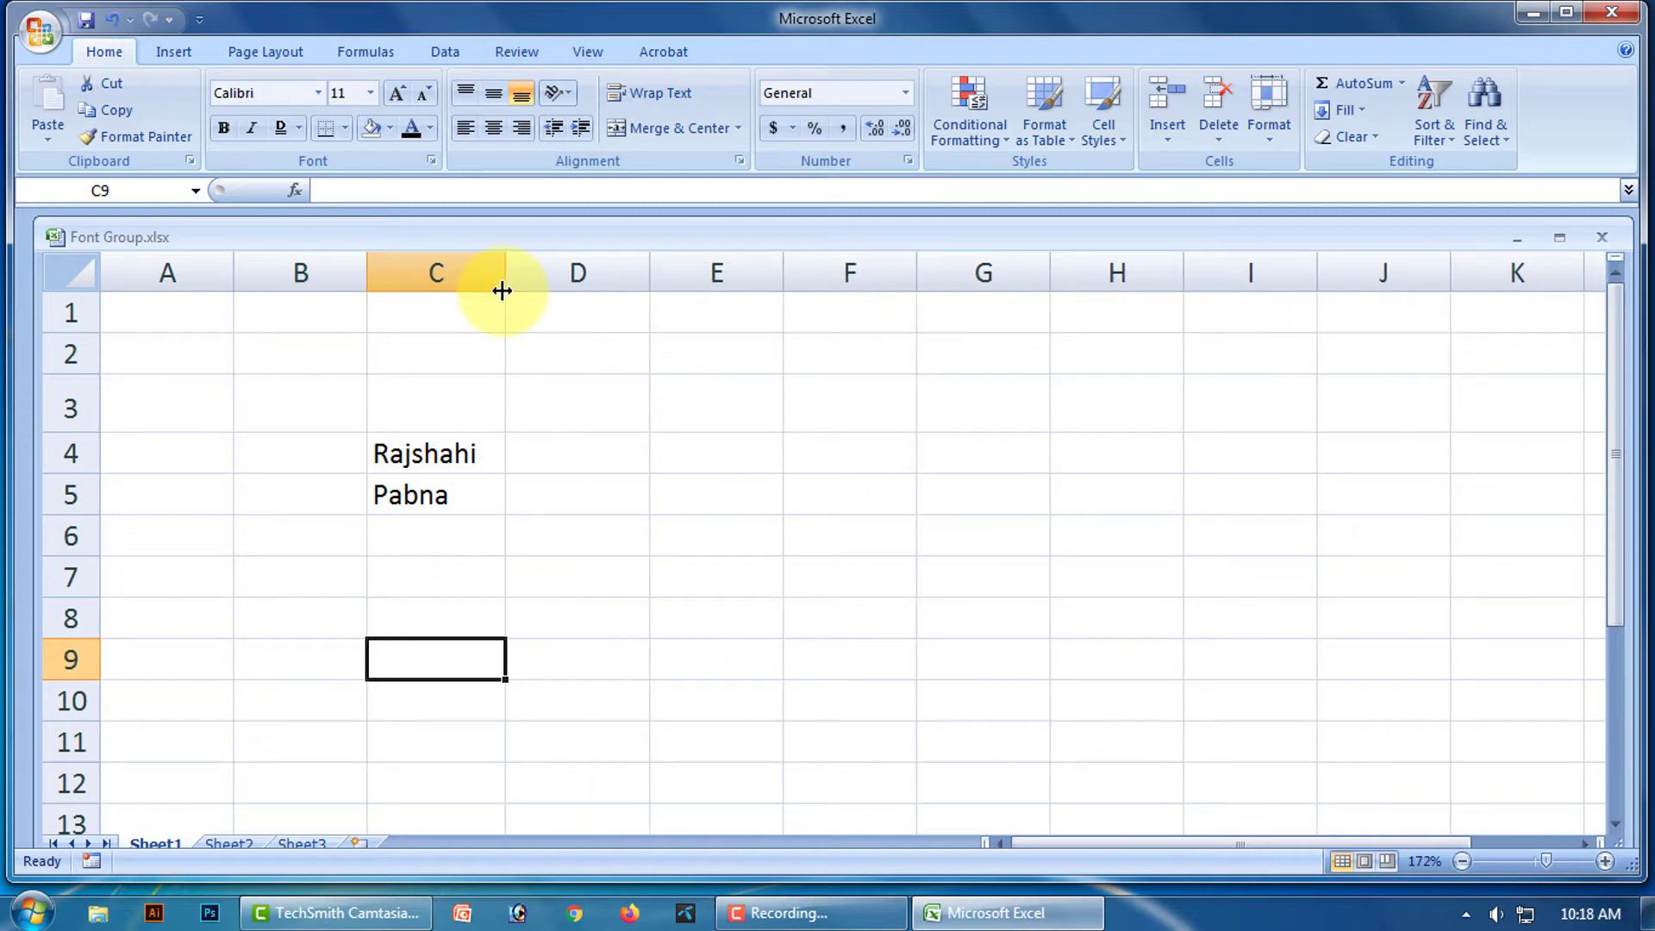
left_click(541, 504)
Apply Bottom Border and then Top Border to C4:C5.
left_click_drag(436, 448, 428, 477)
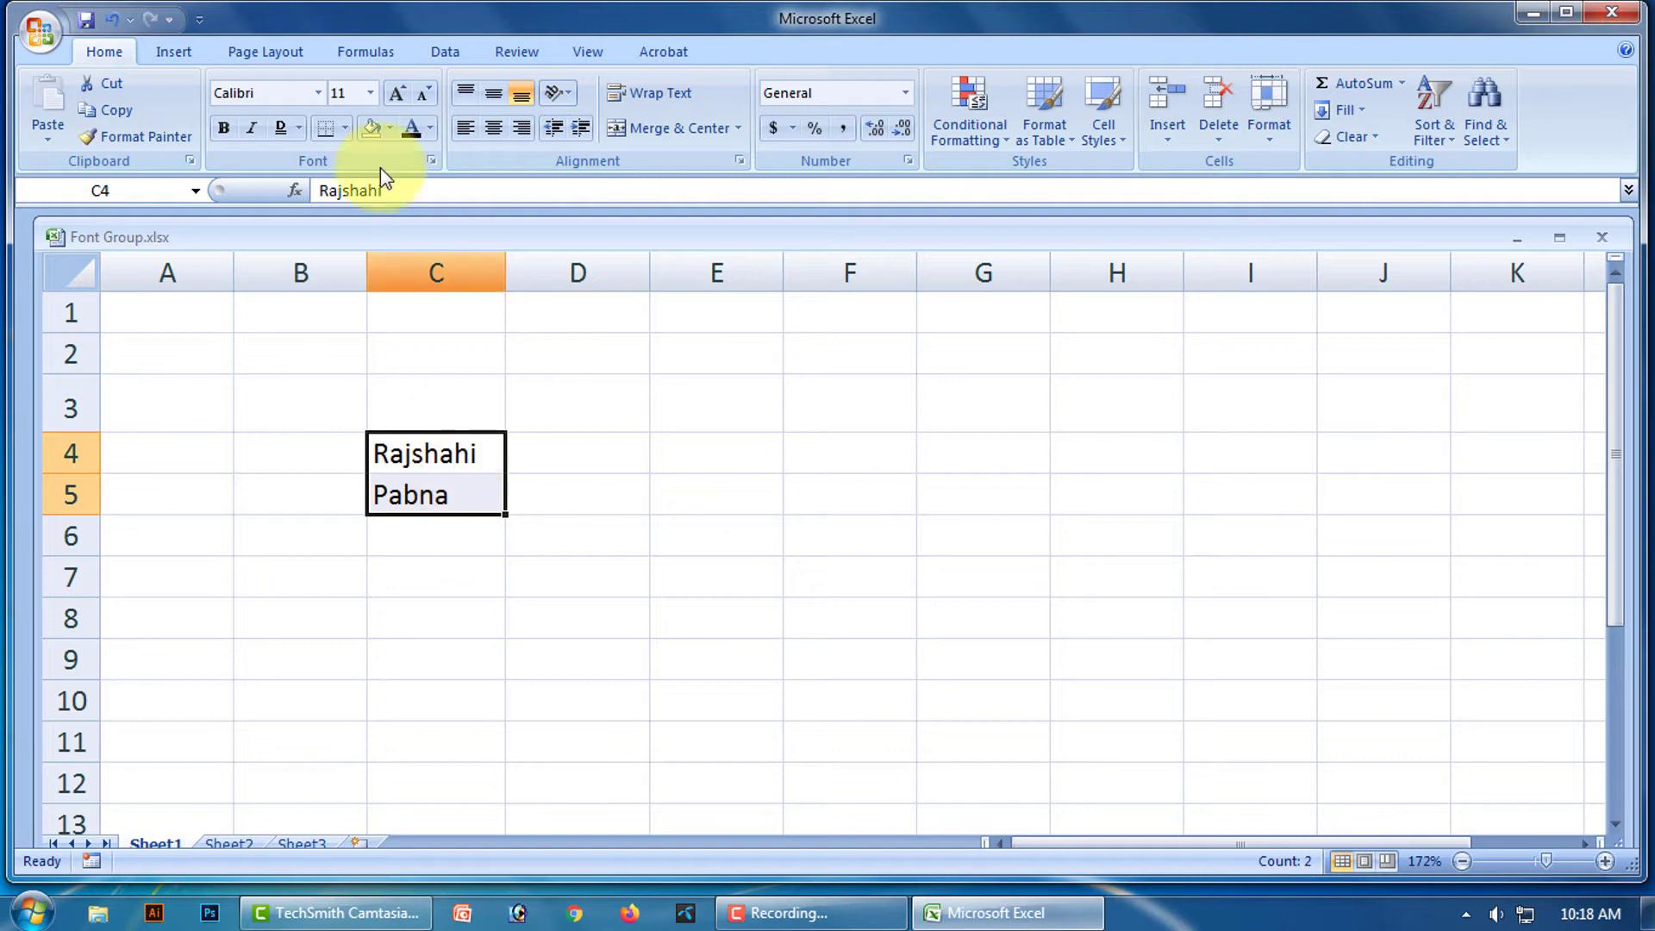
left_click(344, 127)
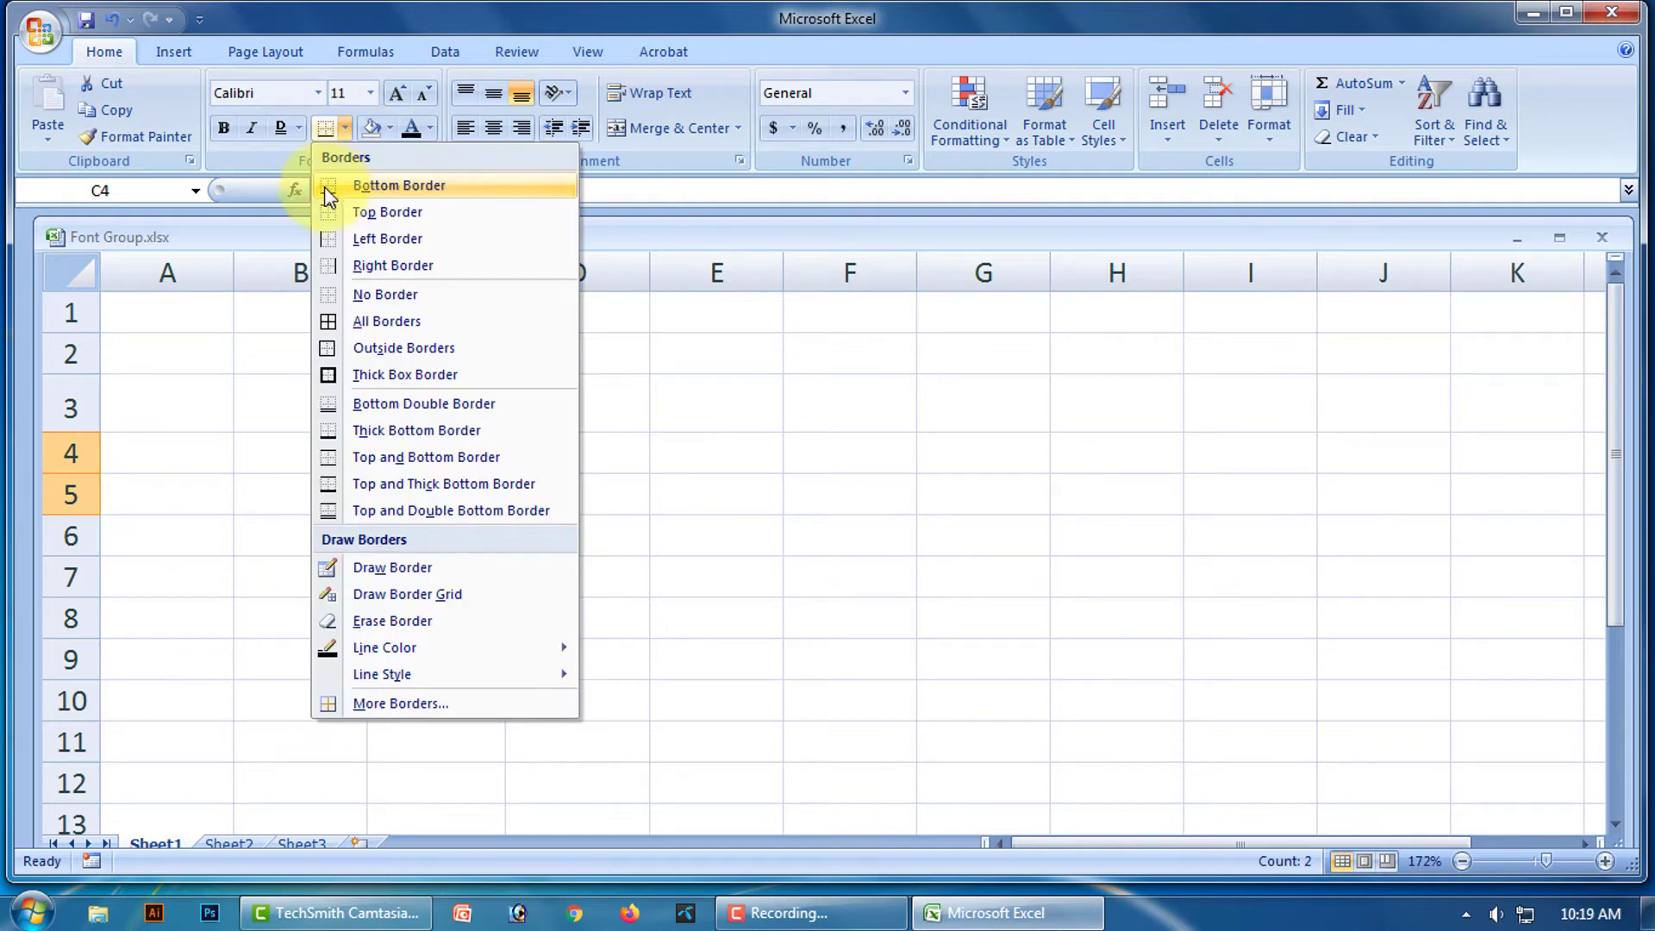
left_click(418, 186)
left_click(617, 569)
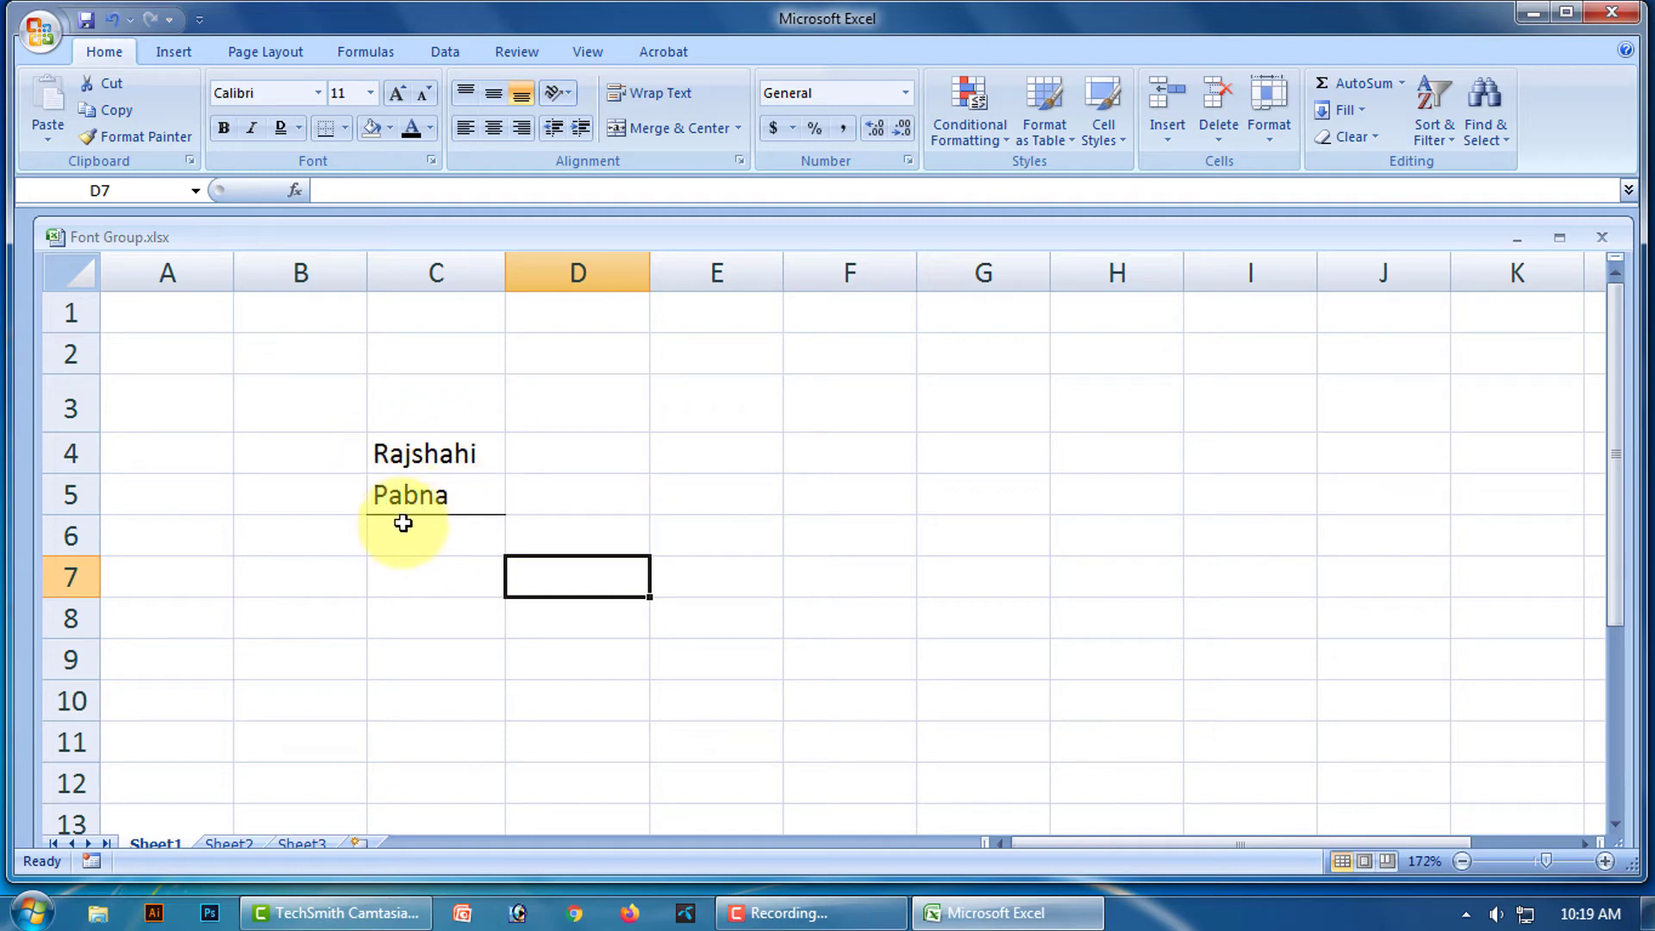
left_click_drag(437, 454, 436, 503)
left_click(345, 128)
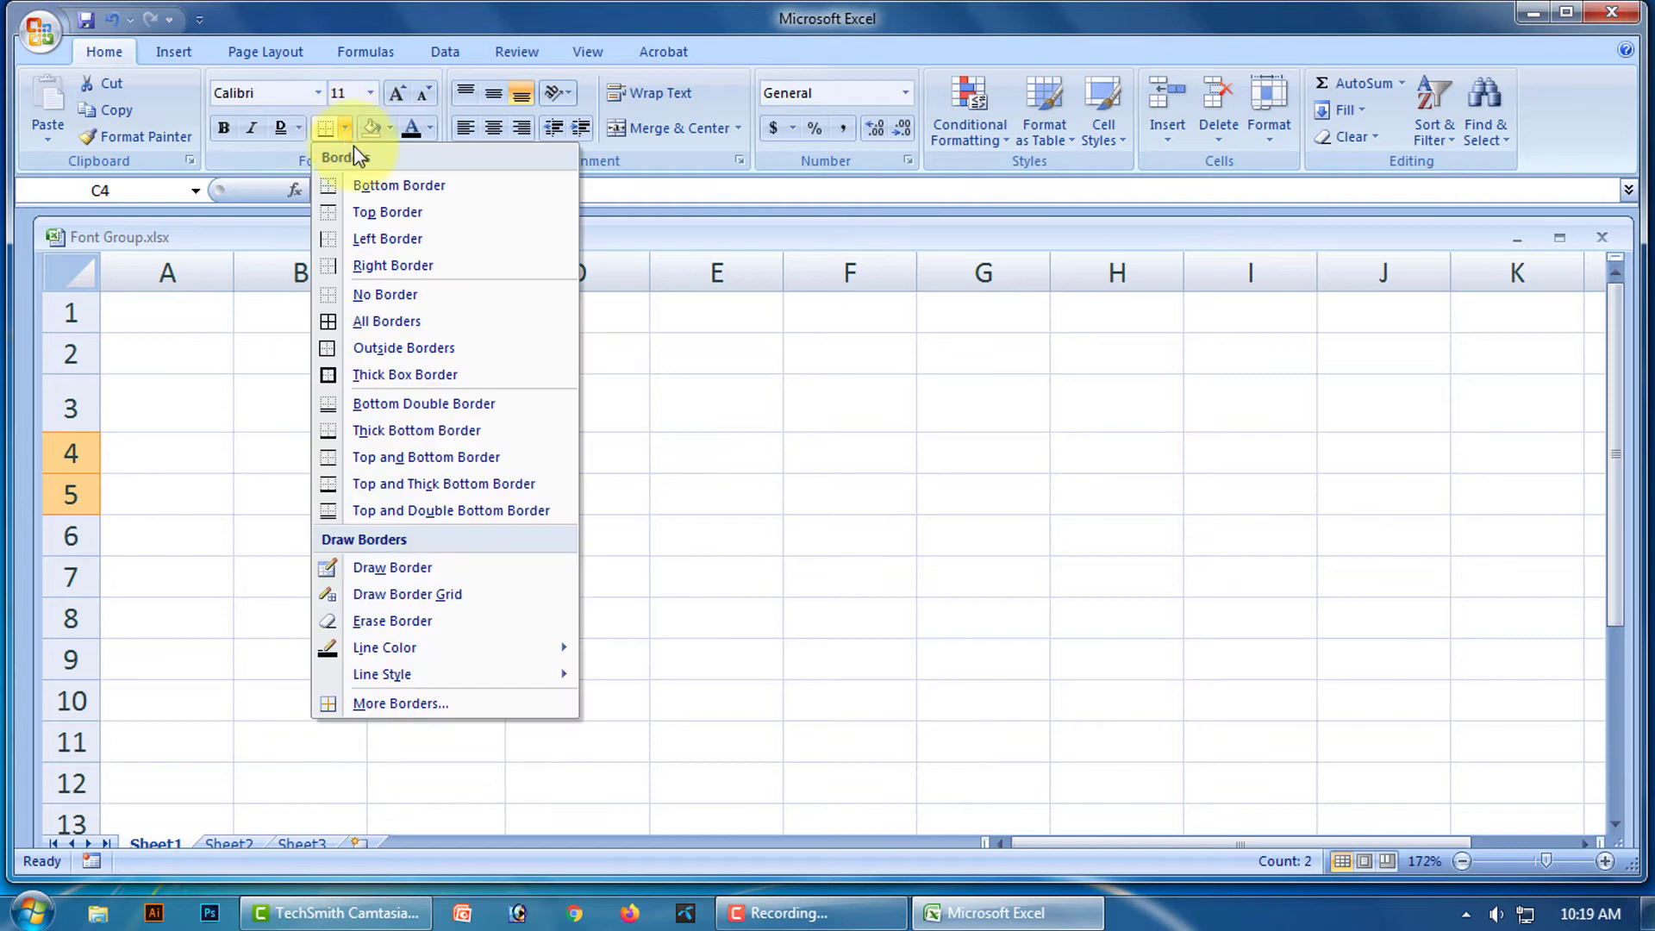
left_click(387, 212)
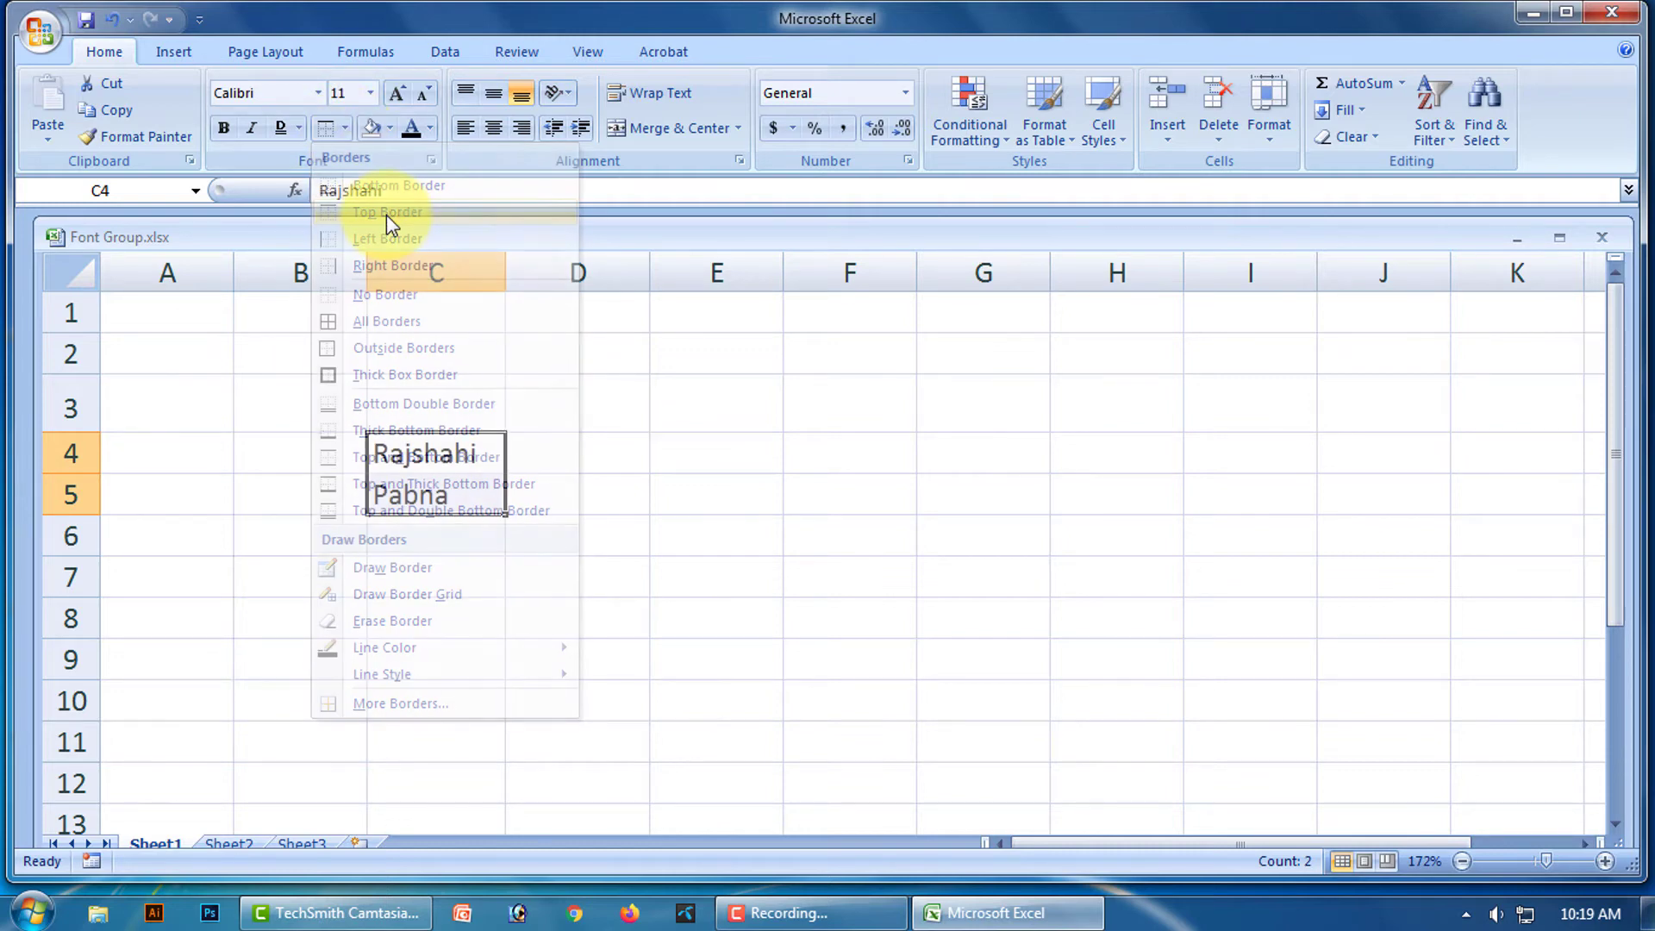
left_click(654, 533)
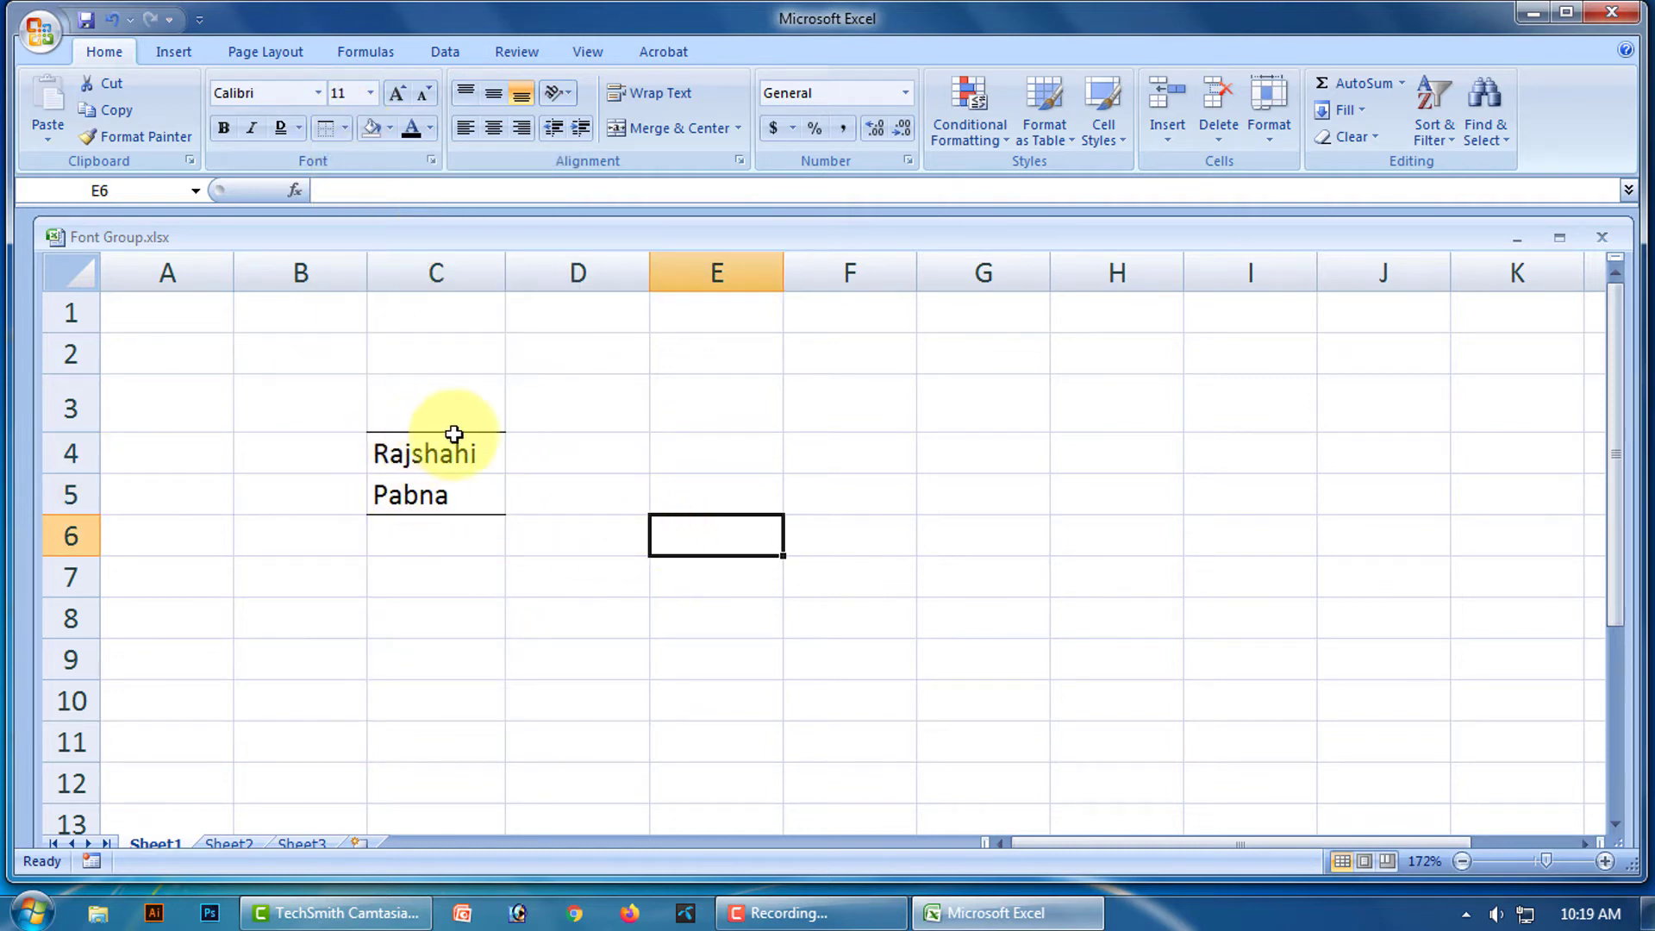
Add a Left Border to C4:C5.
left_click_drag(445, 449, 447, 491)
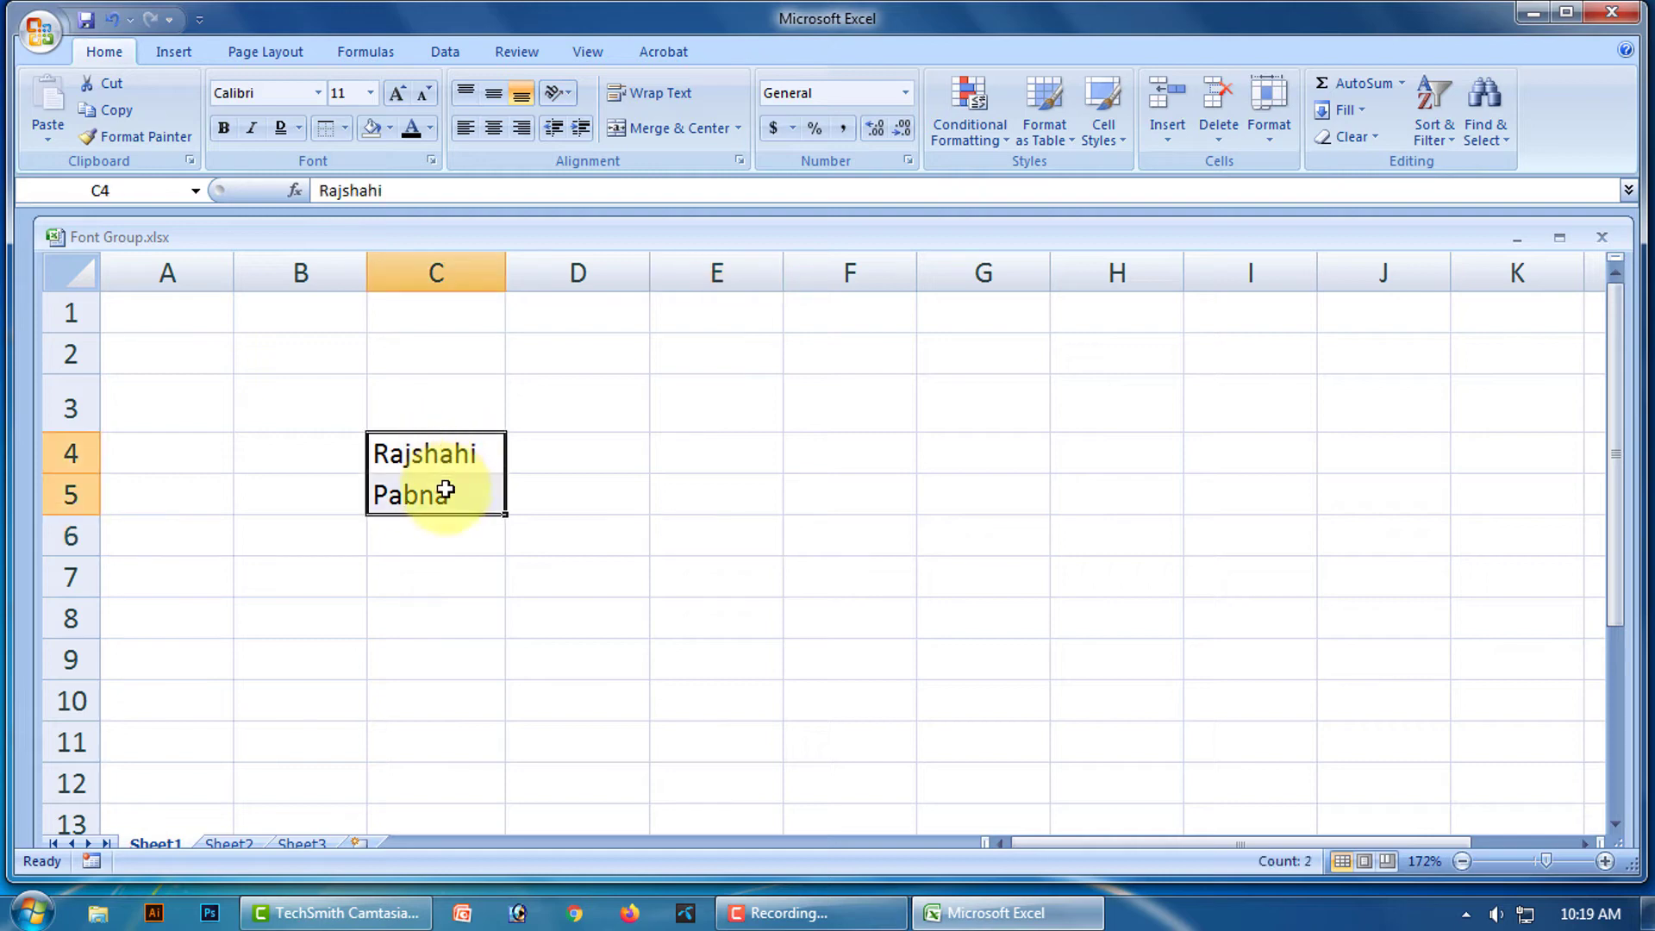
left_click(344, 129)
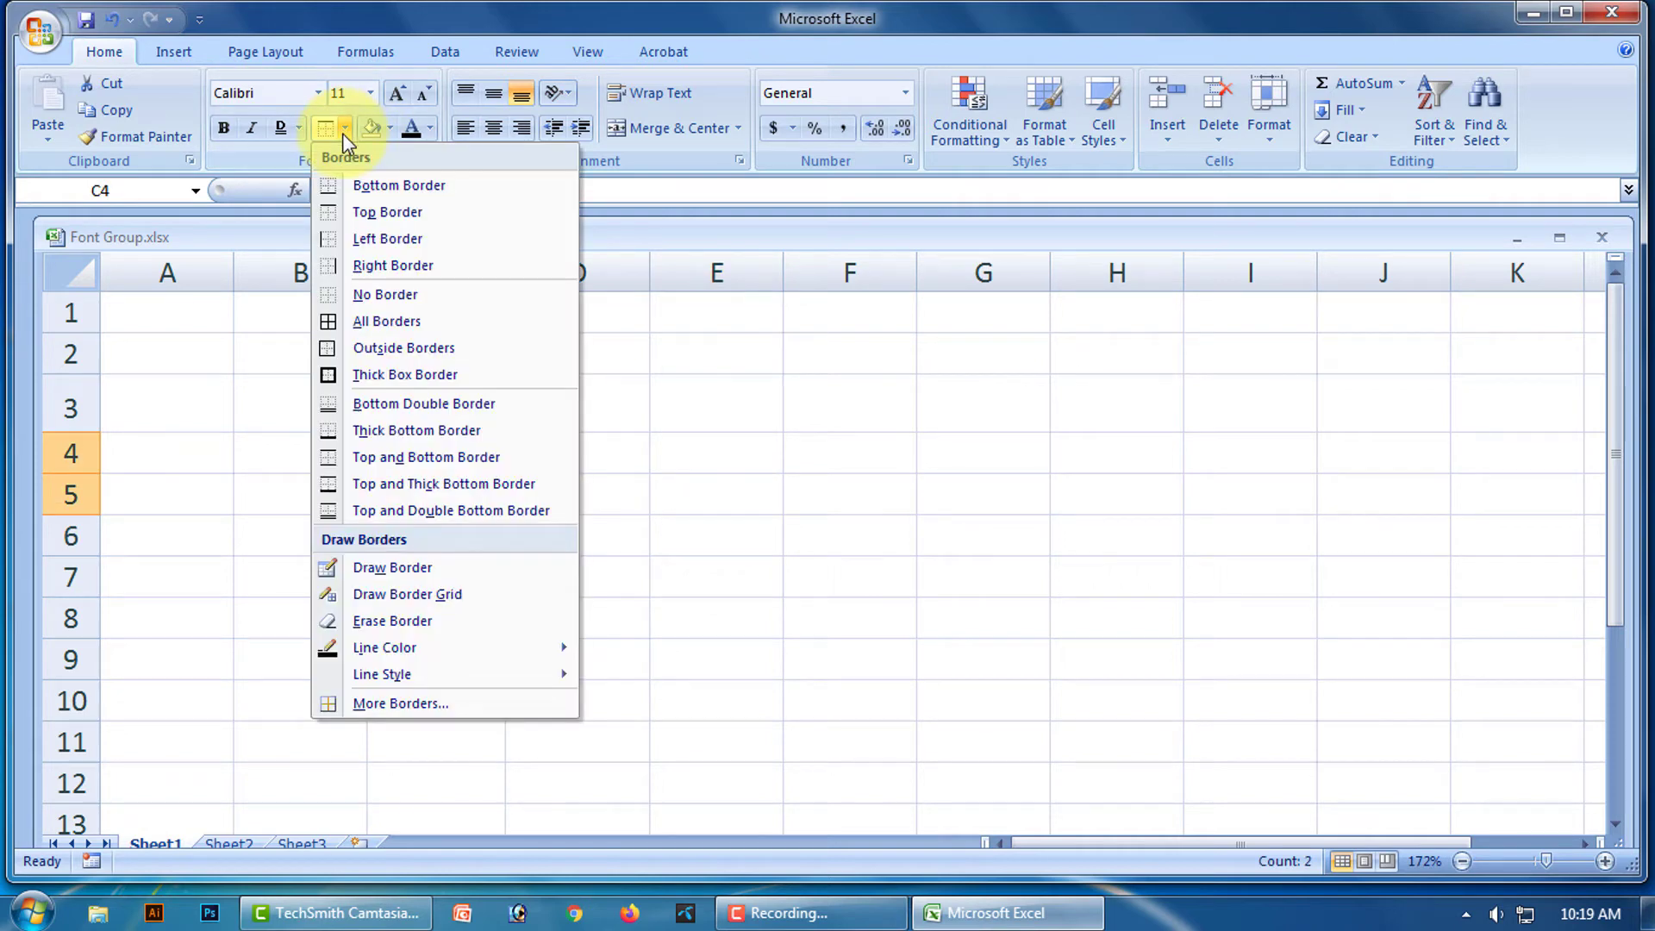
left_click(386, 240)
left_click(721, 495)
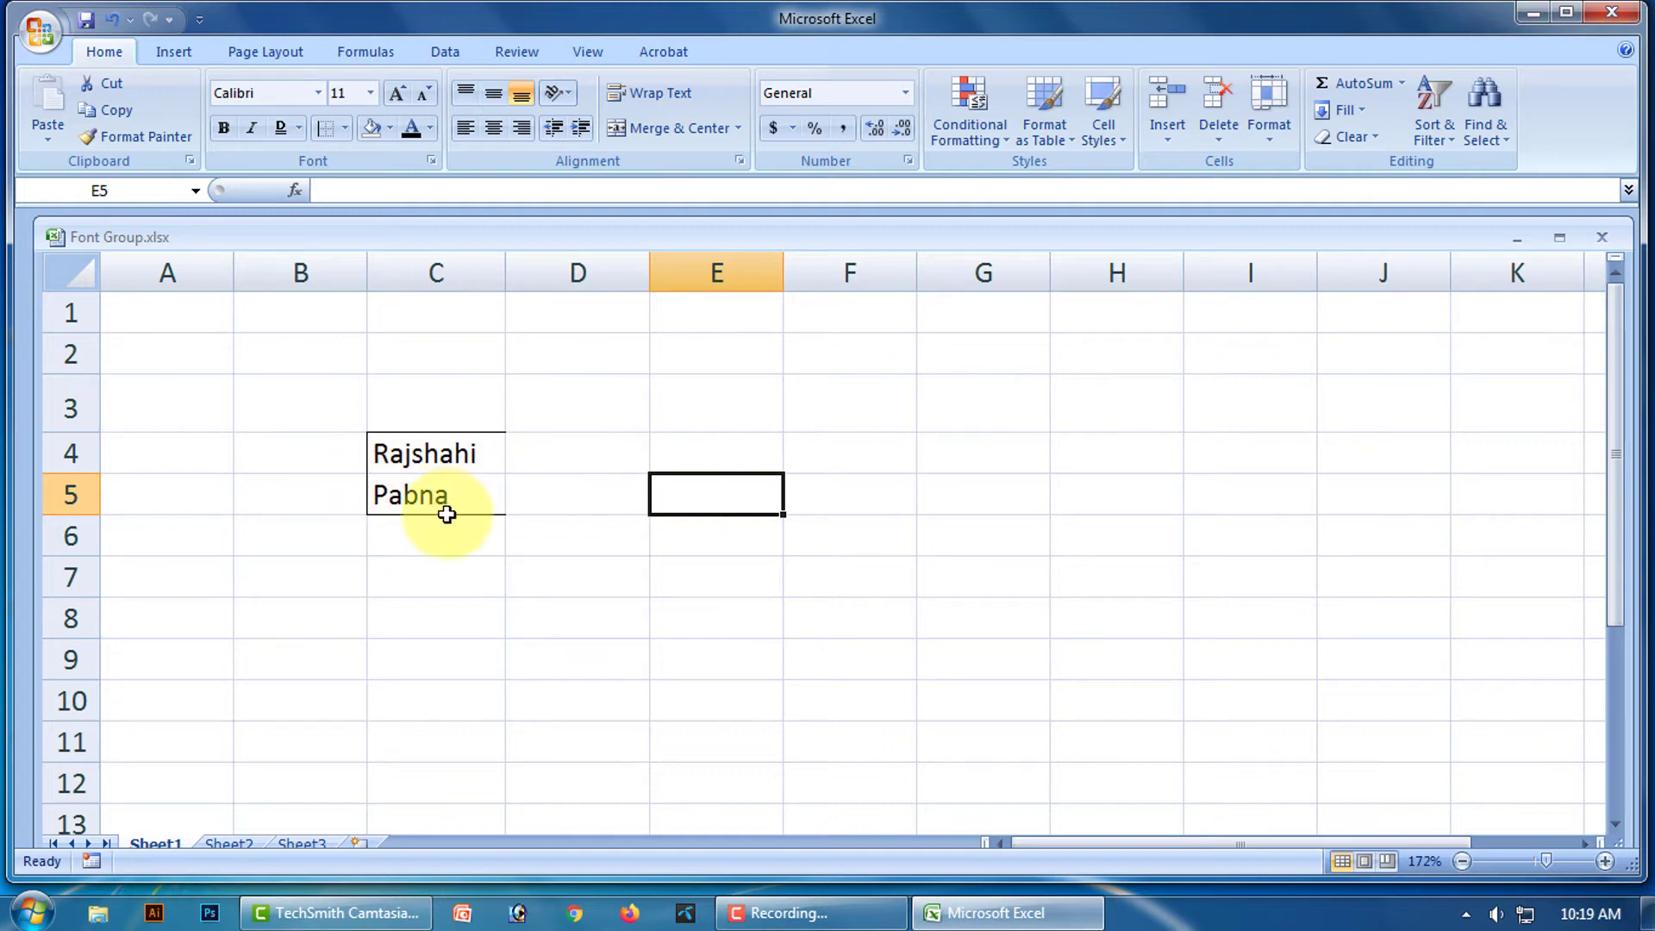
left_click(39, 31)
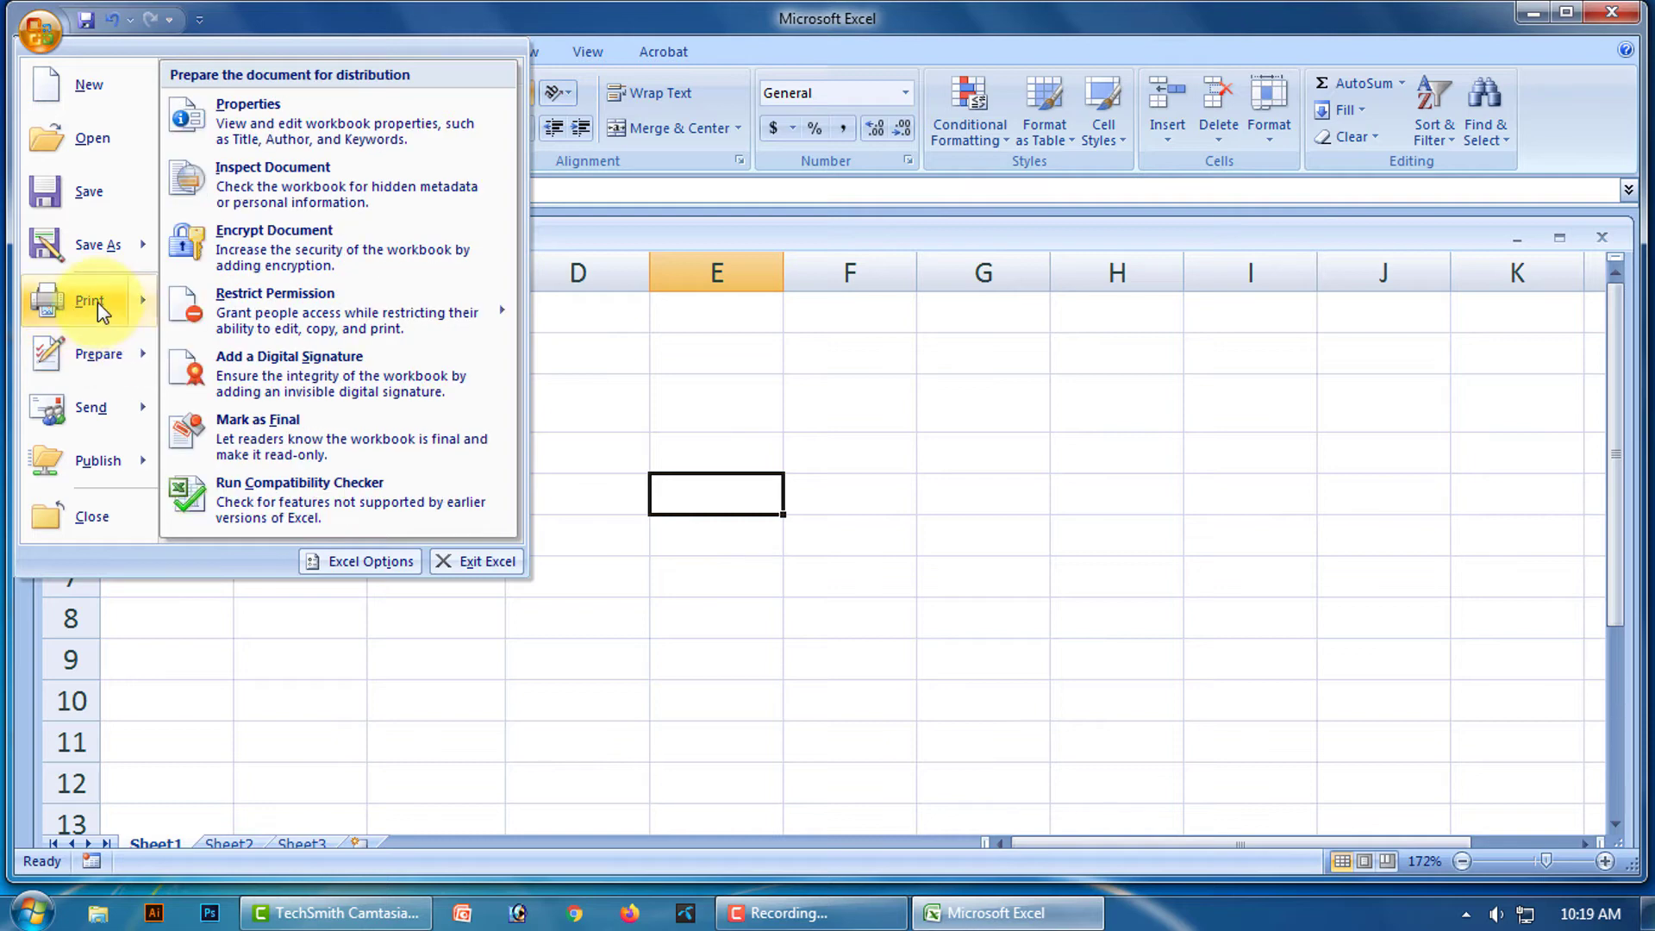
Check the bordered cells in Print Preview, then close it.
mouse_move(93, 302)
left_click(264, 250)
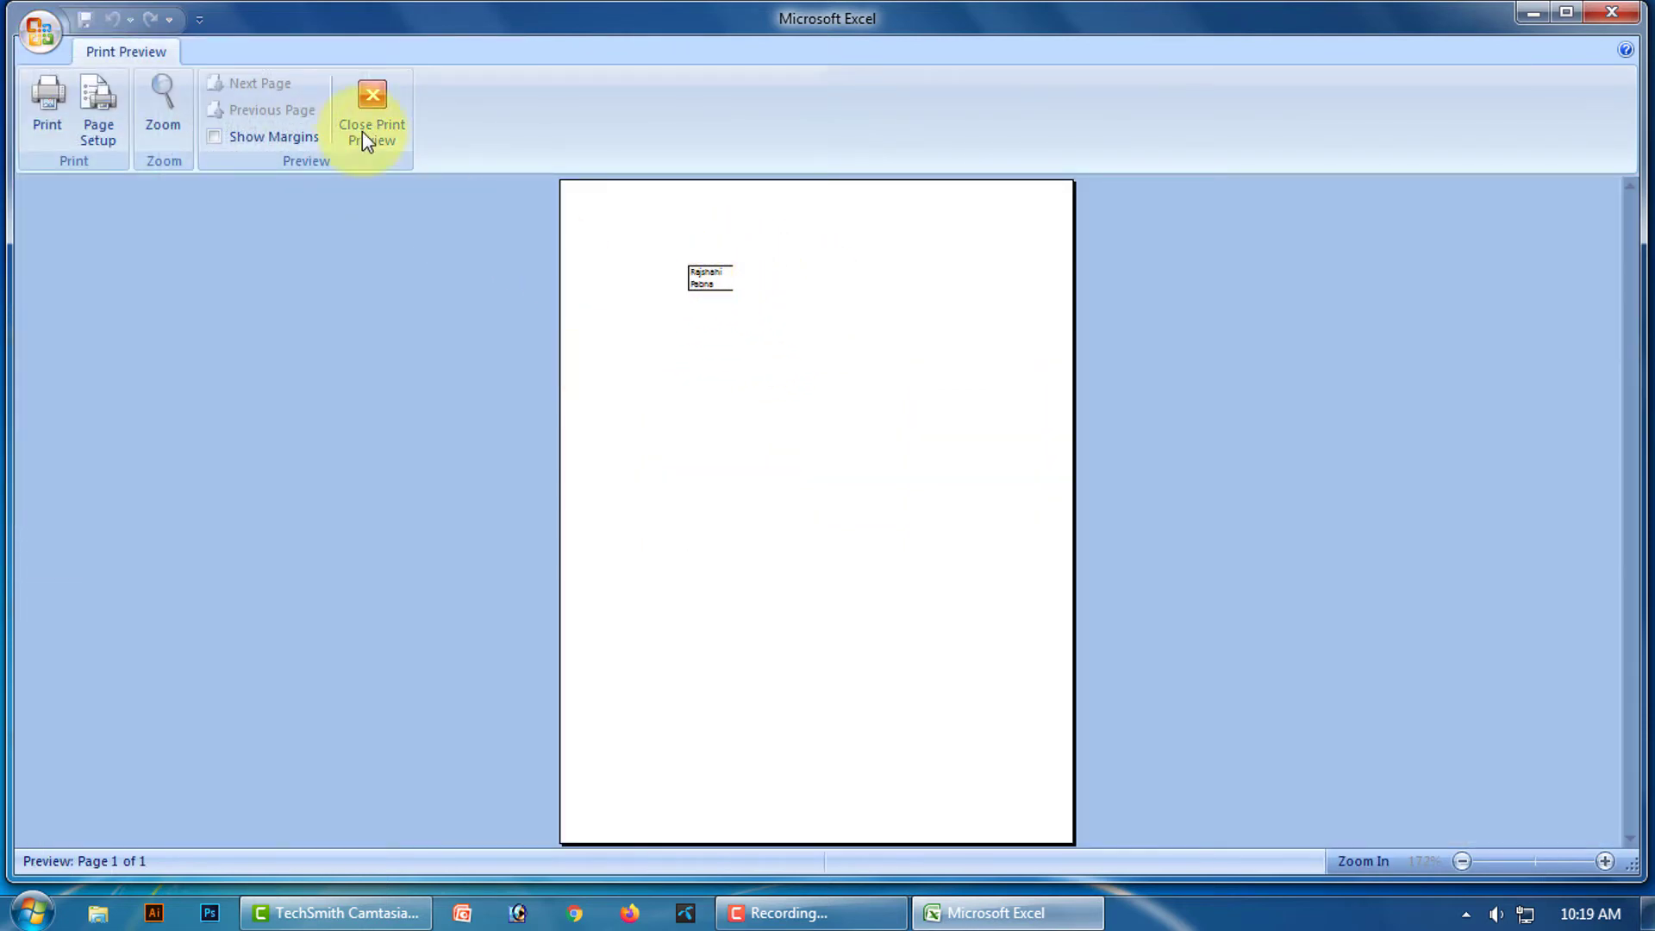
left_click(372, 96)
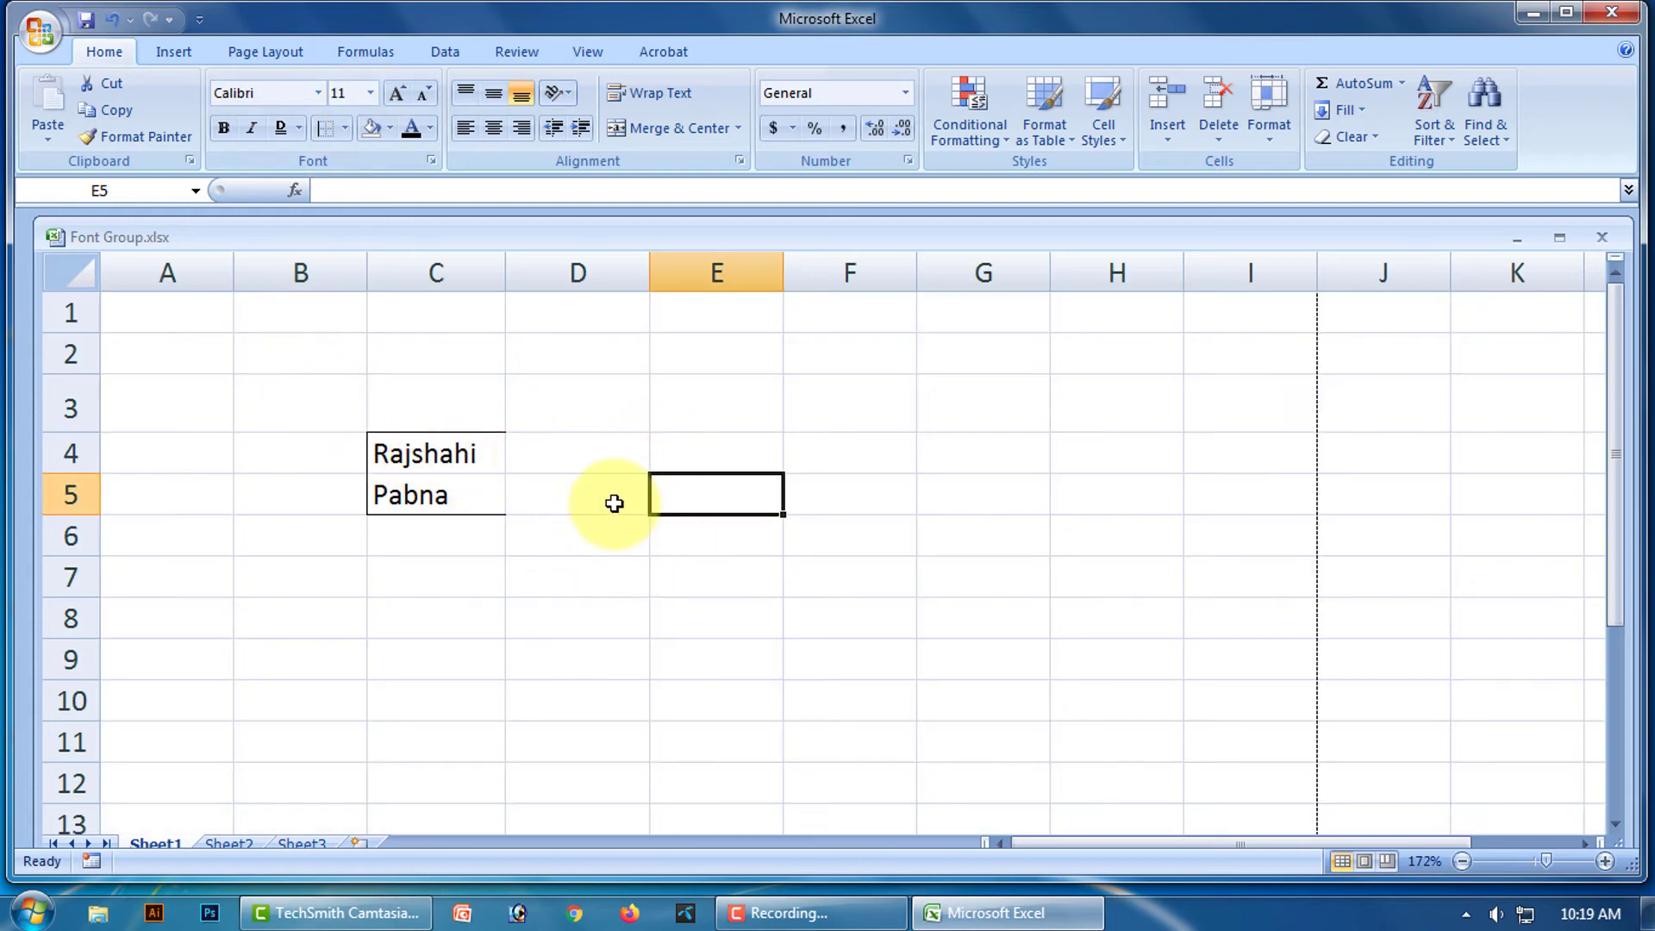
Add a Right Border to C4:C5 to complete the box.
left_click_drag(432, 441, 443, 481)
left_click(345, 129)
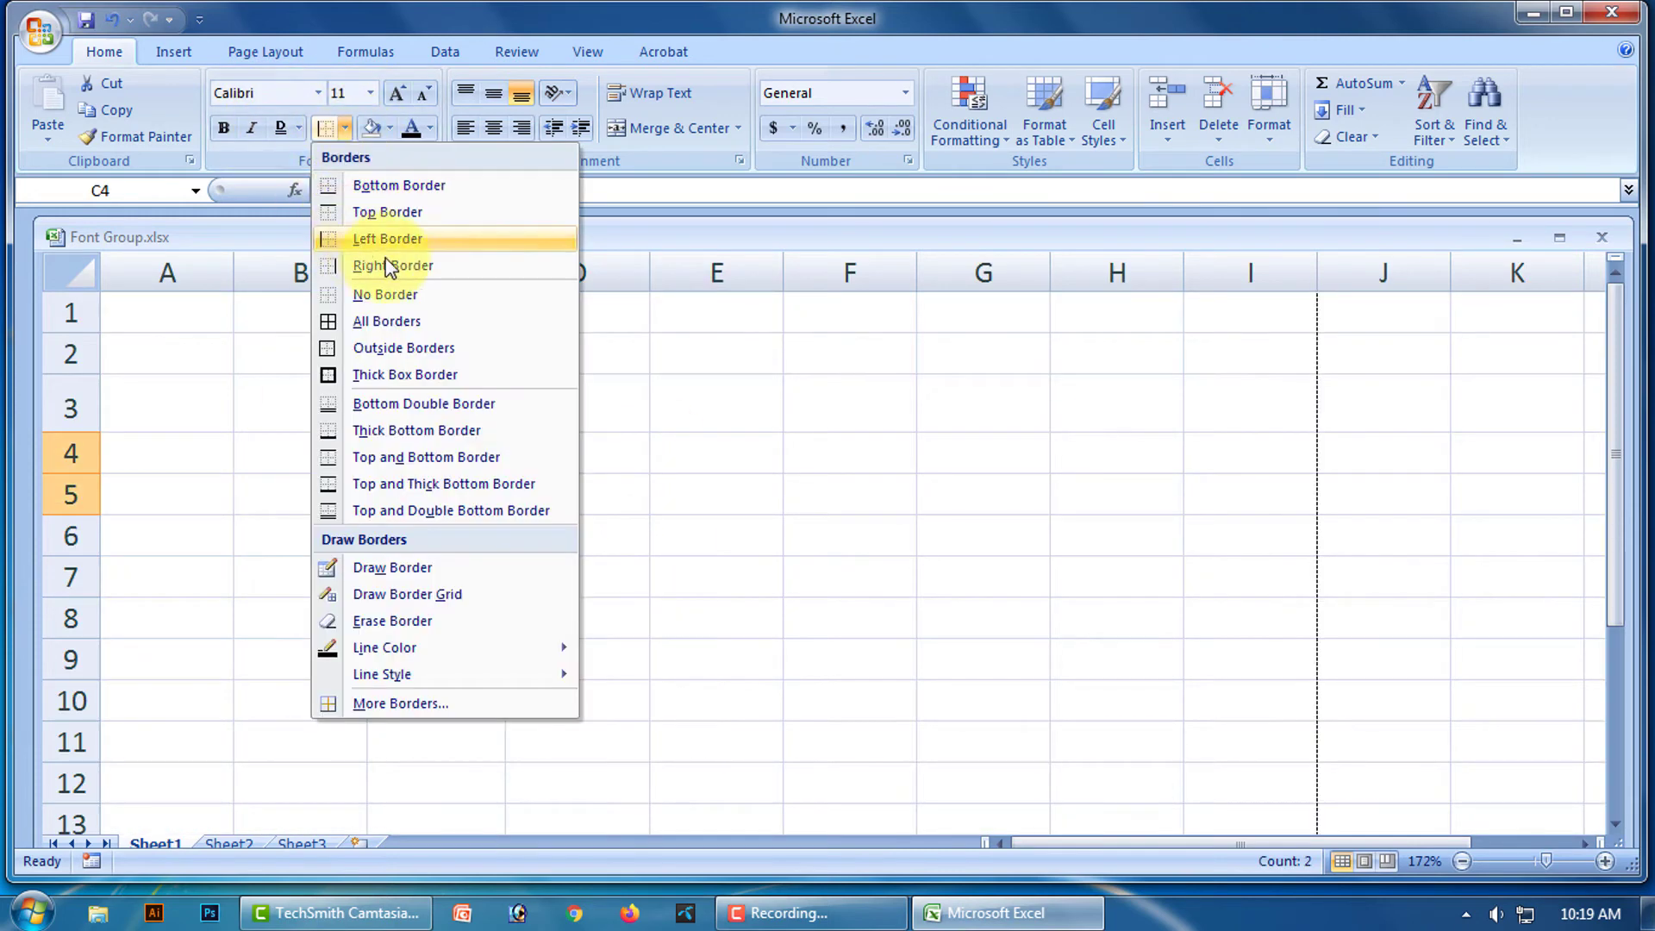
left_click(410, 271)
left_click(747, 561)
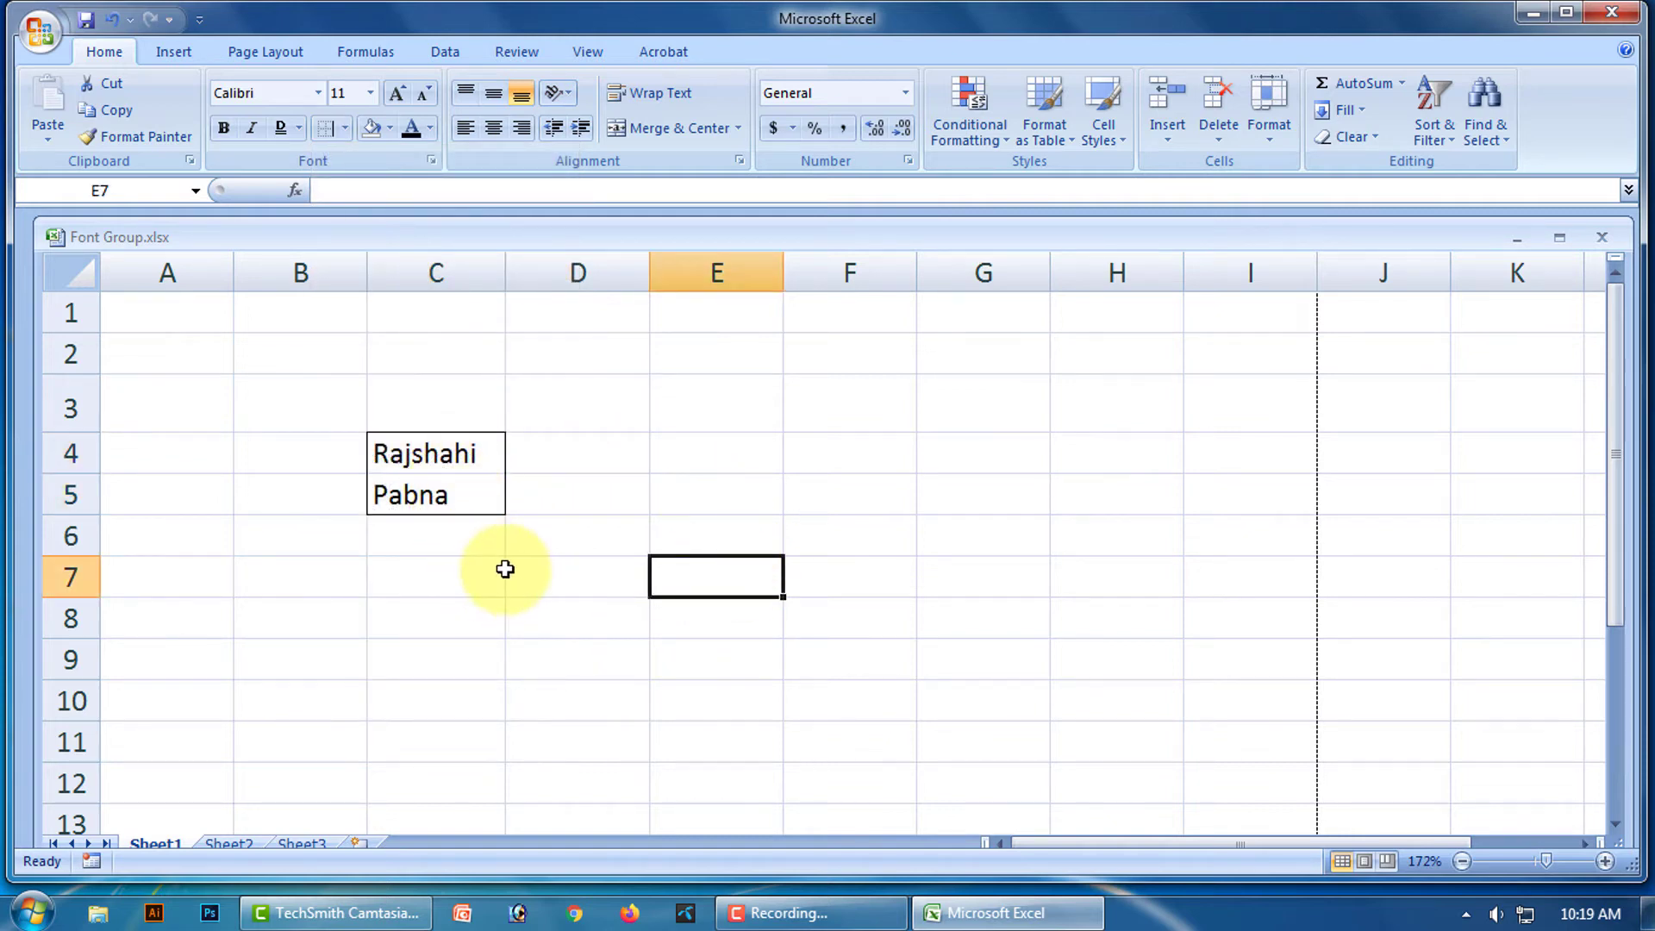
Remove all borders from C4:C5 with No Border.
left_click_drag(445, 448, 439, 487)
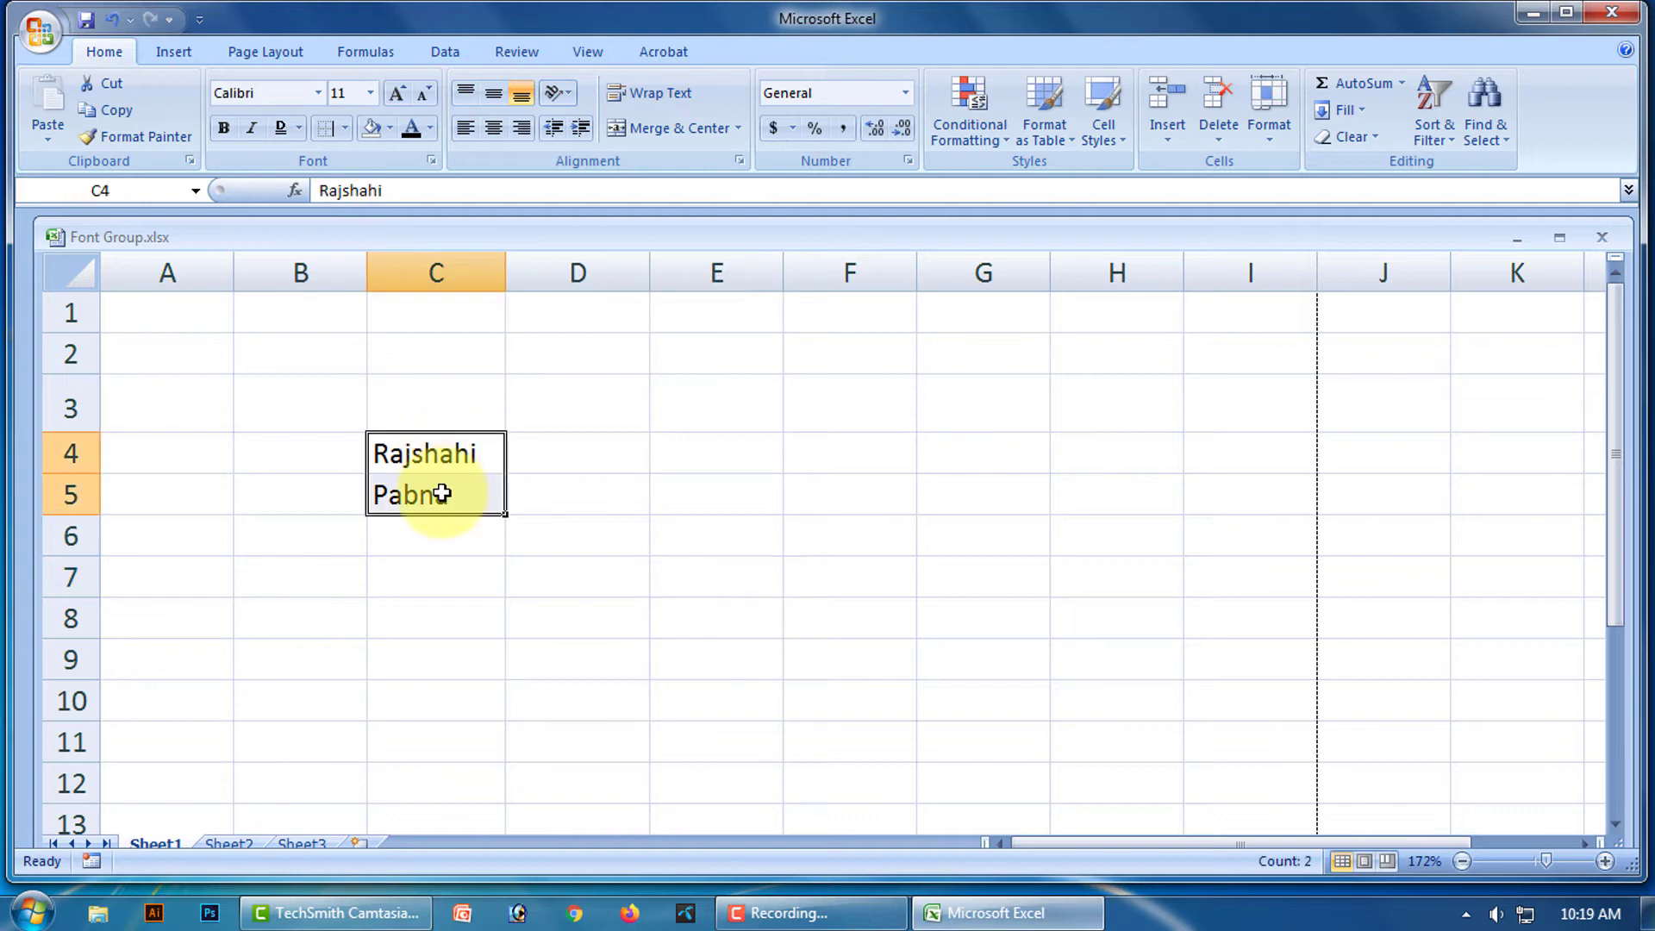
left_click(344, 126)
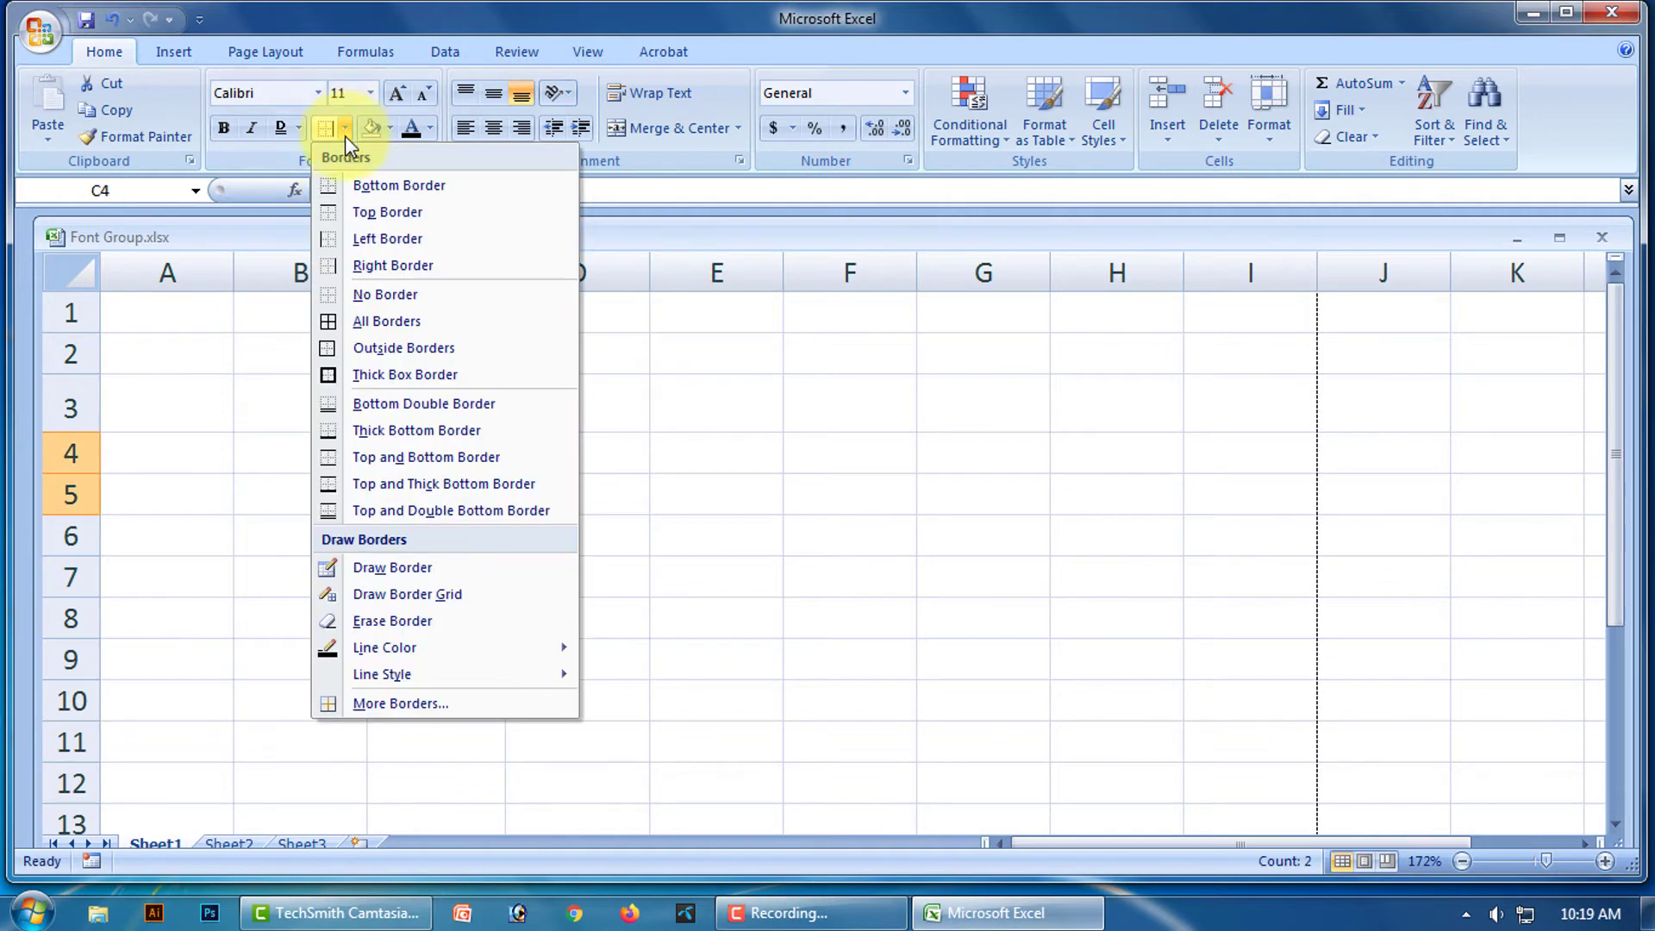
left_click(385, 298)
left_click(716, 535)
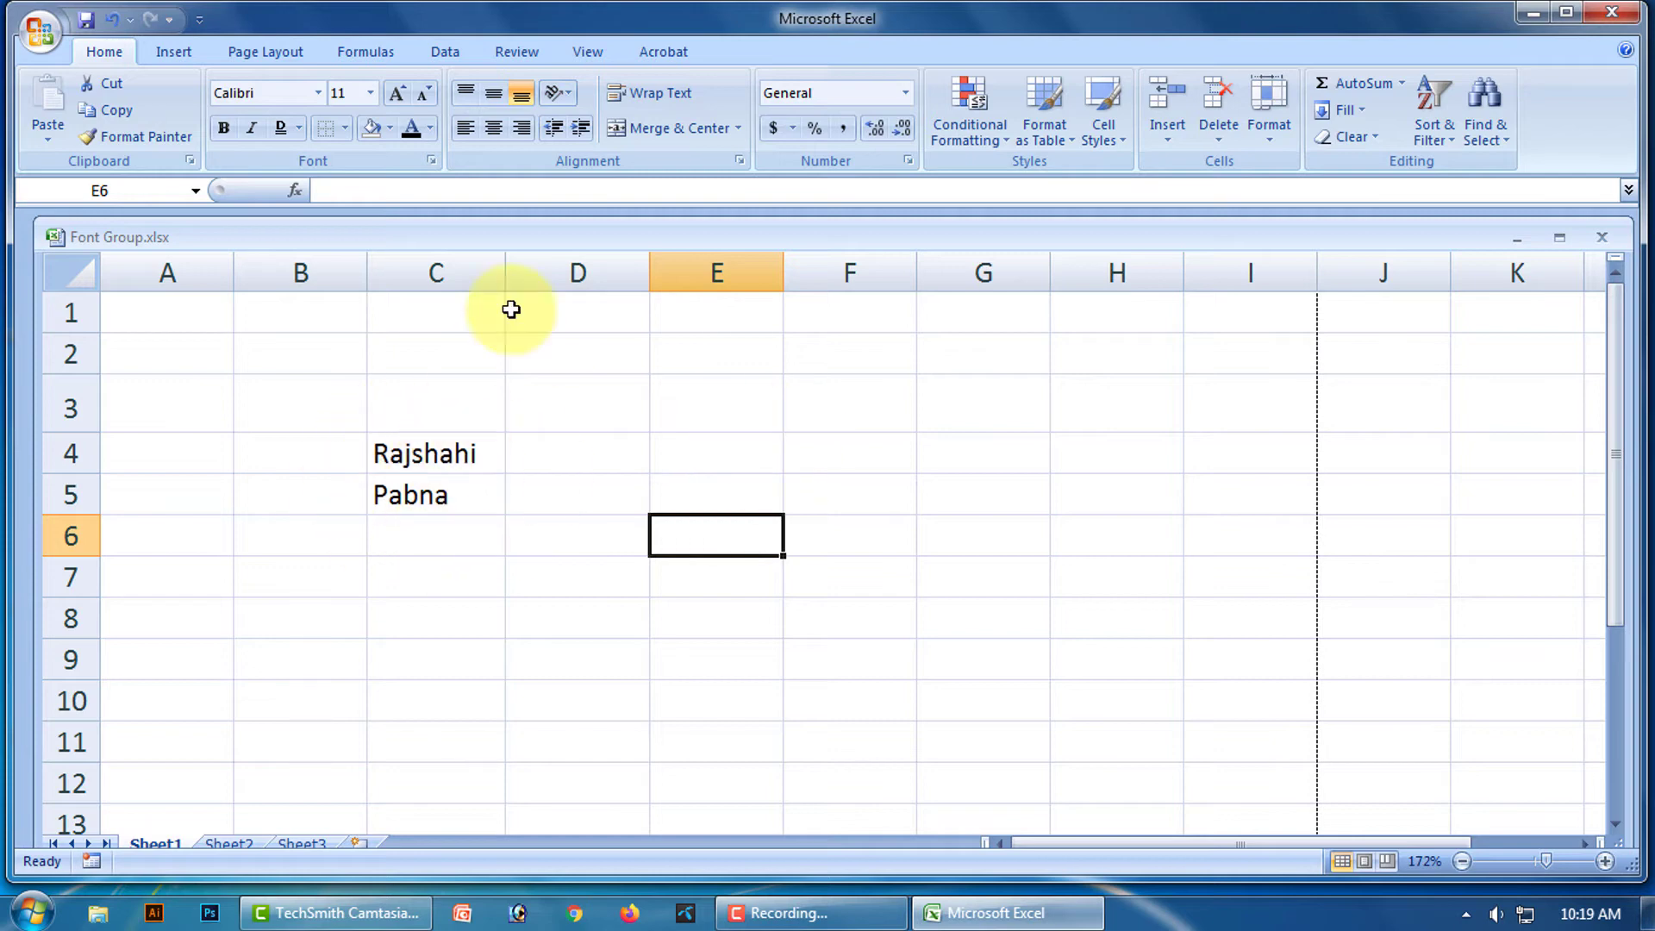
Preview the sheet in Print Preview and close it again.
left_click(44, 29)
mouse_move(82, 317)
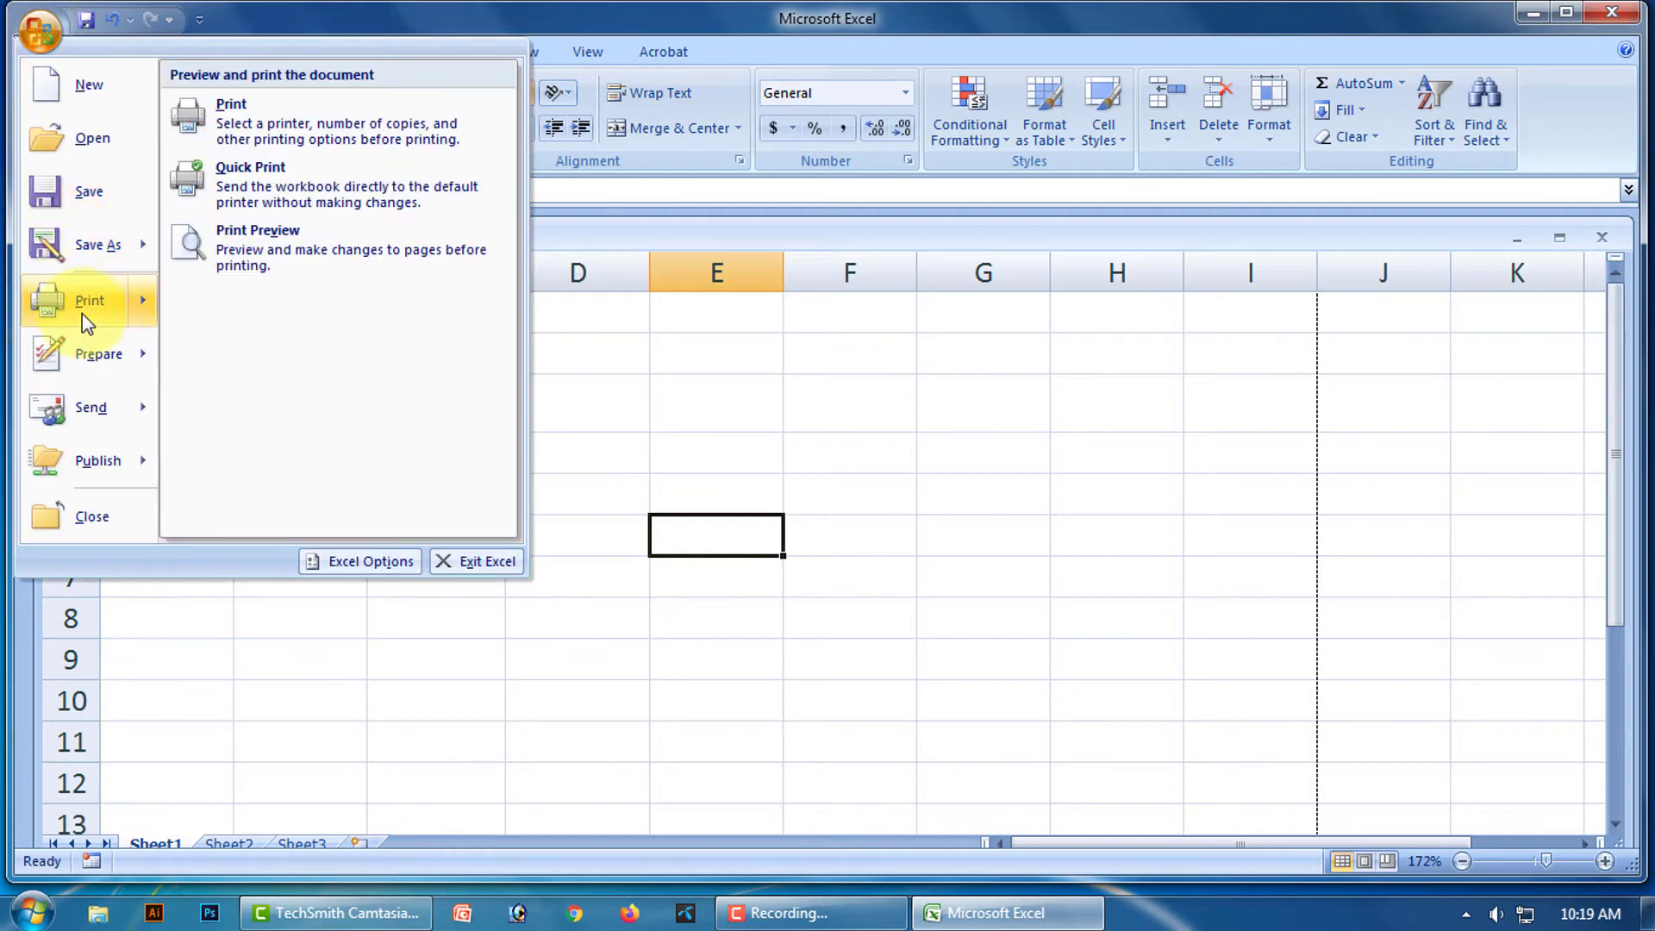
left_click(278, 264)
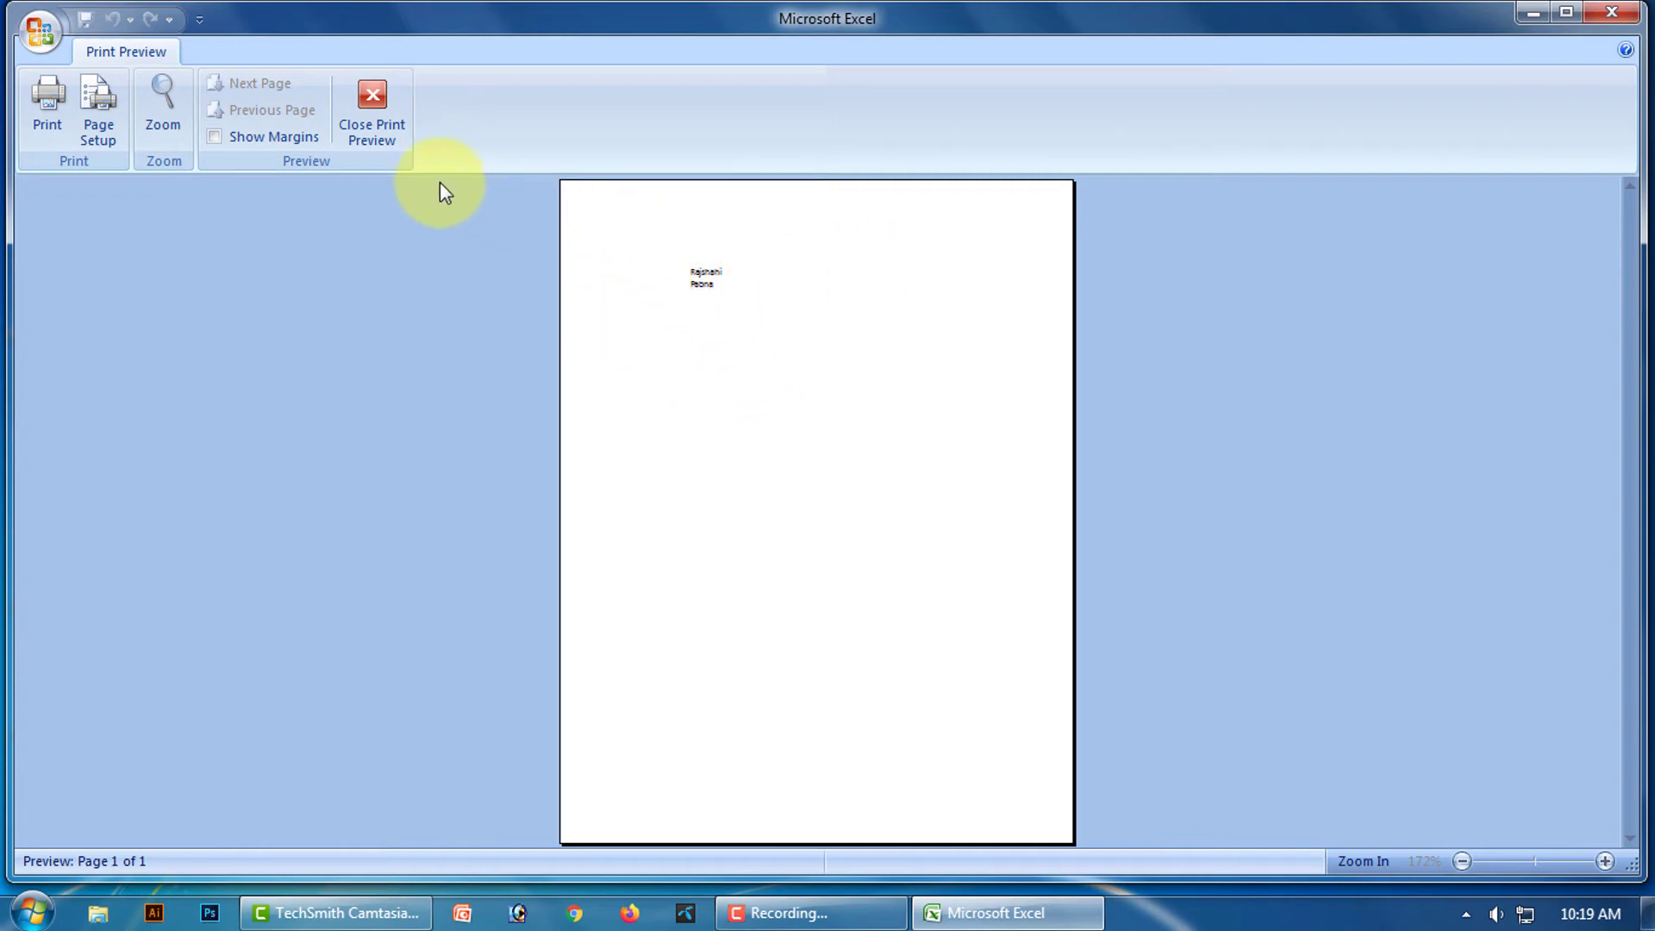
left_click(376, 114)
Apply All Borders to C4:C5, then clear them with No Border.
left_click_drag(442, 450, 436, 484)
left_click(344, 127)
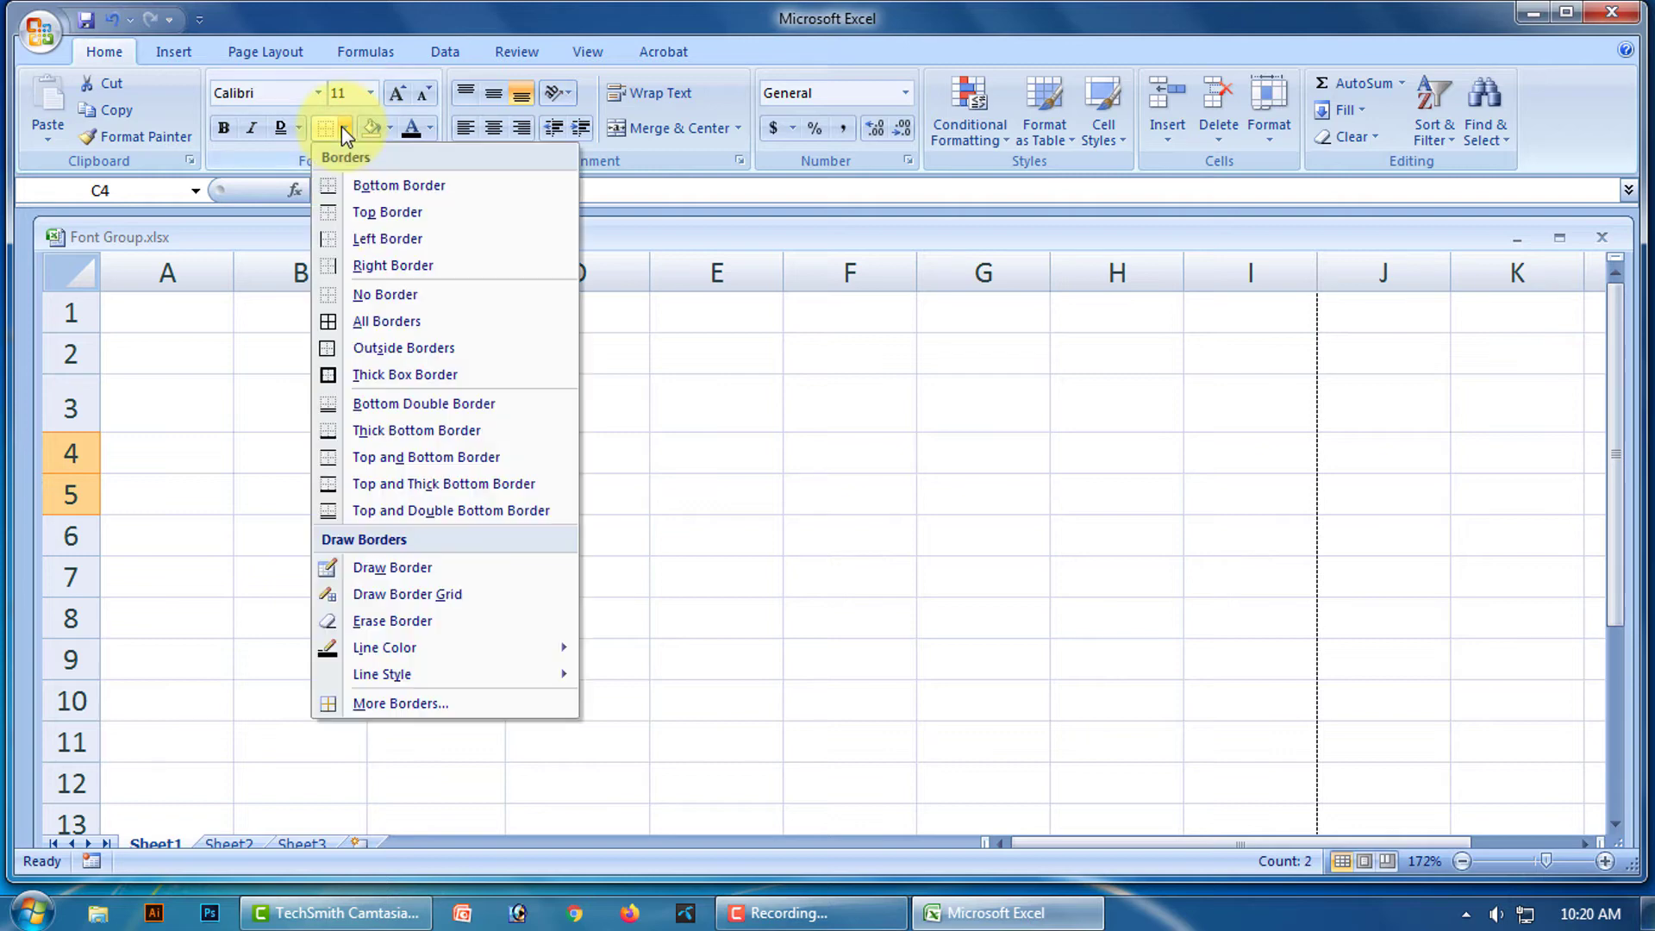
left_click(399, 322)
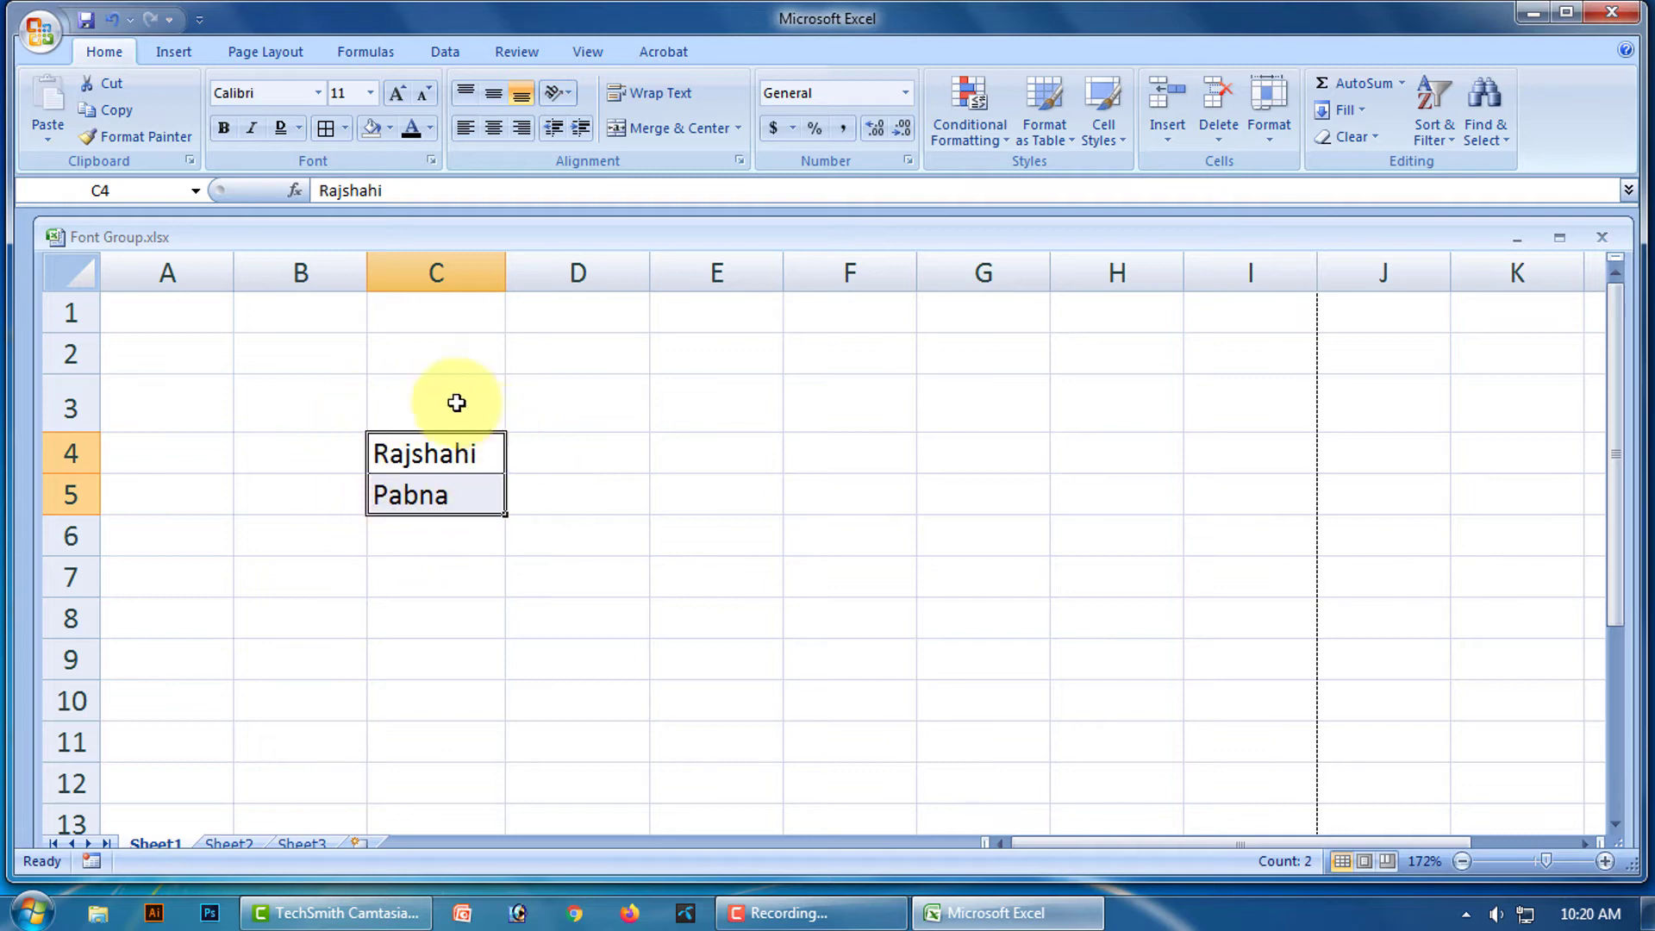
left_click(602, 513)
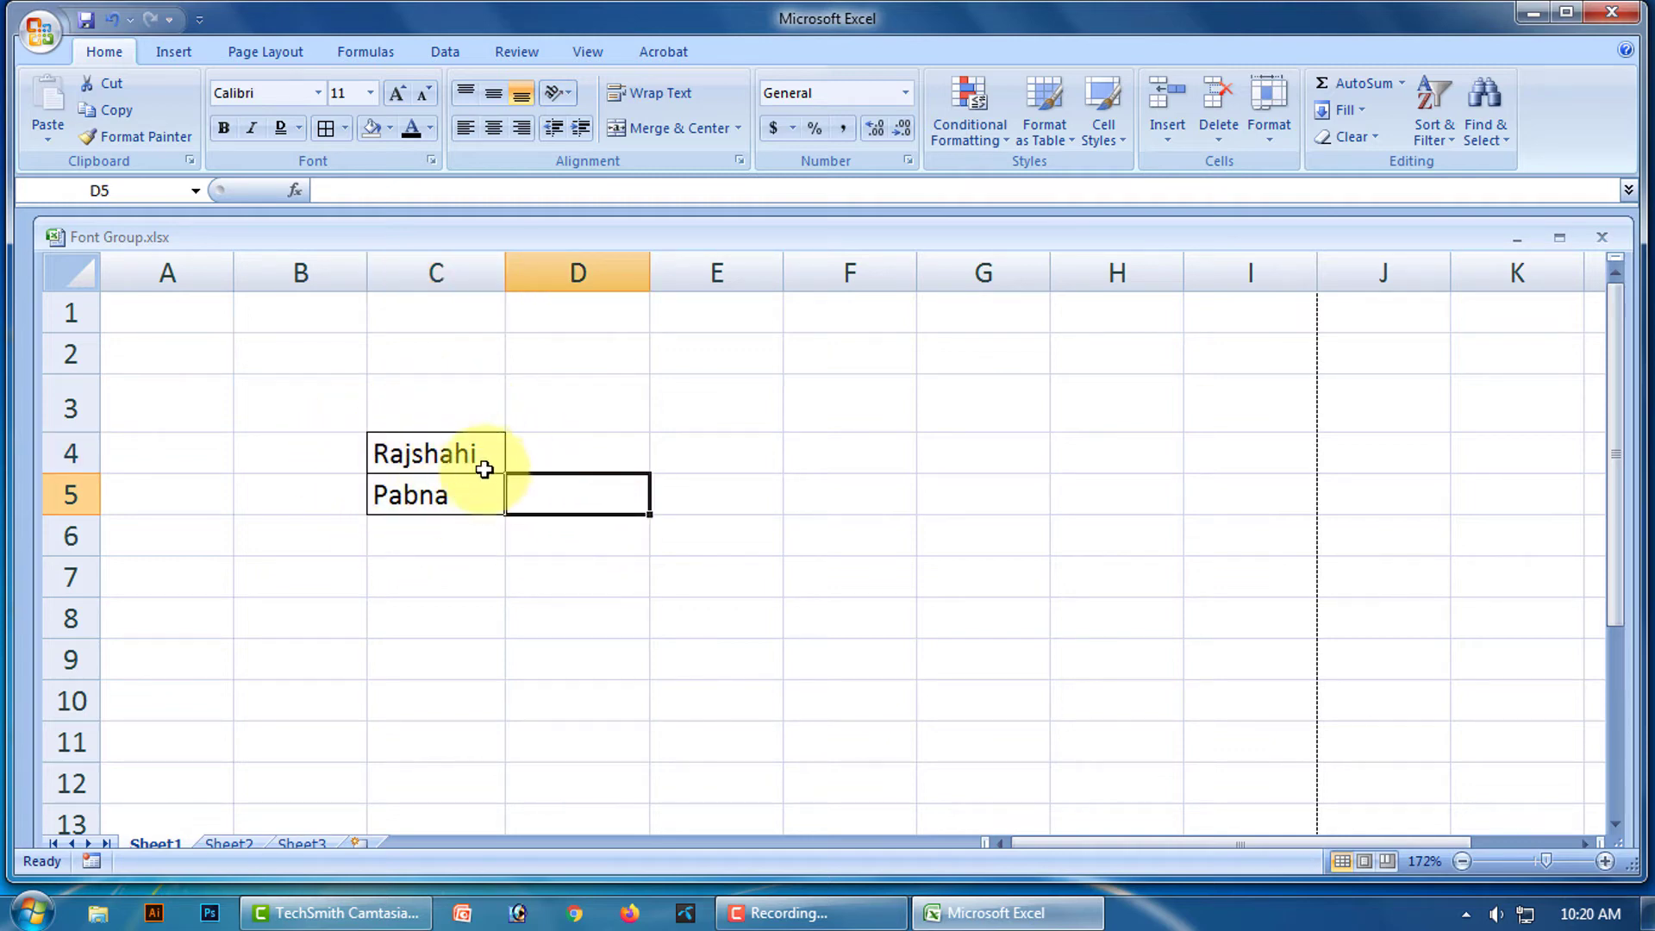
left_click(444, 443)
left_click_drag(444, 442, 436, 491)
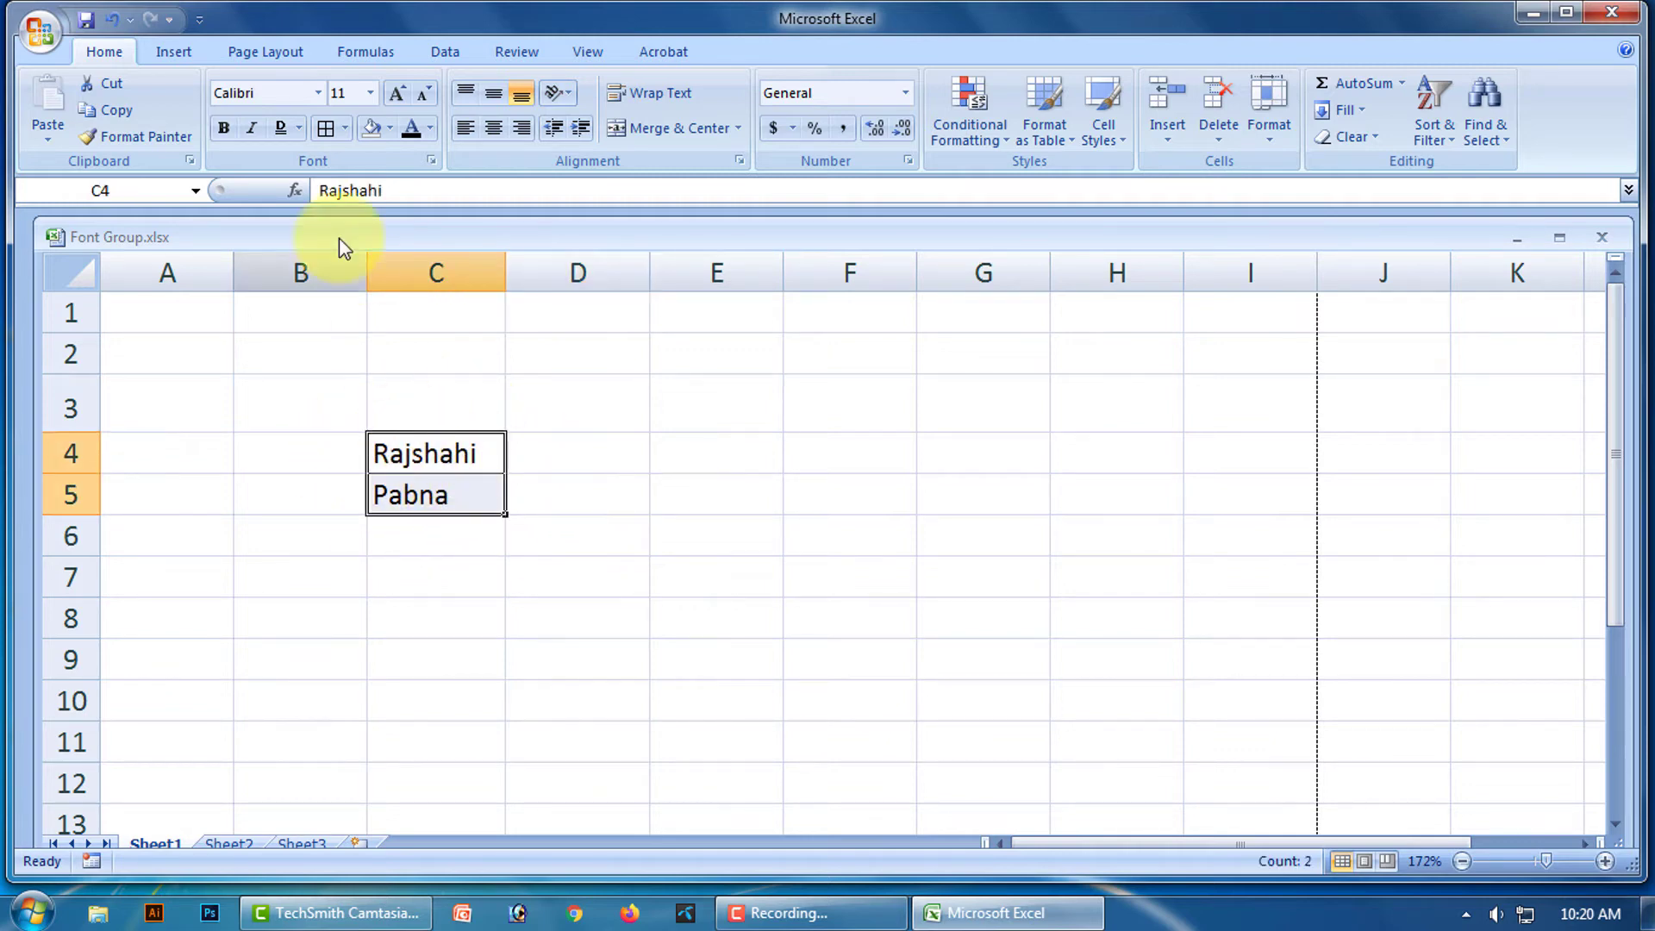
left_click(344, 129)
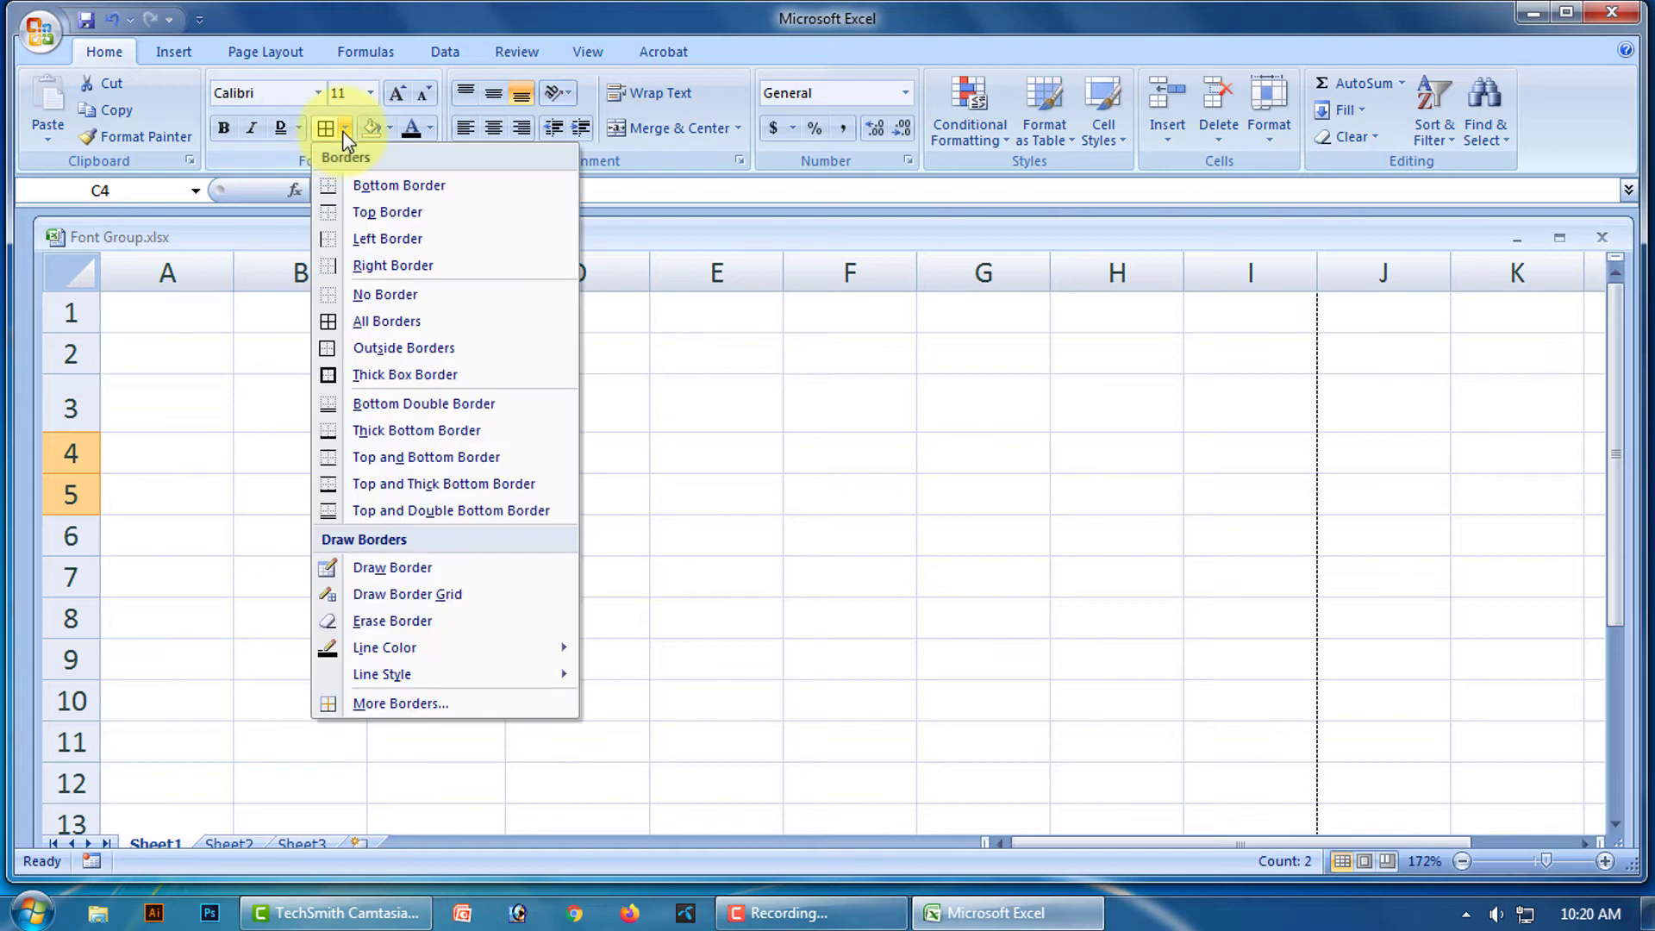
left_click(416, 296)
left_click(680, 552)
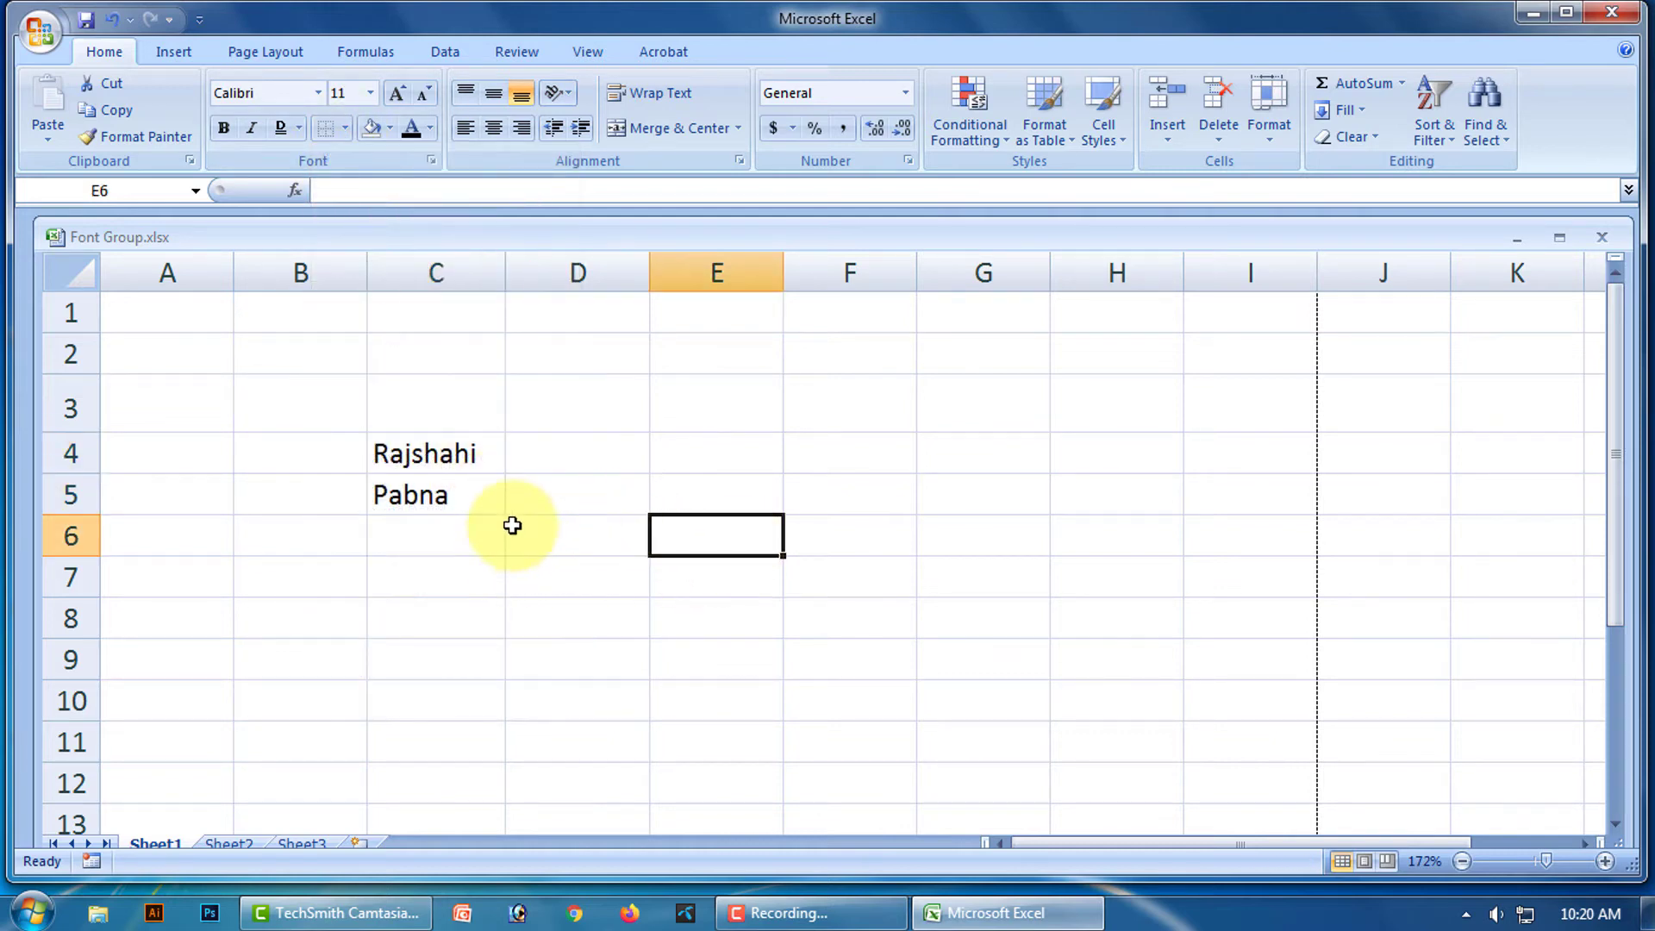
Outline C4:C5 with Outside Borders, then remove the outline.
left_click_drag(431, 464, 436, 492)
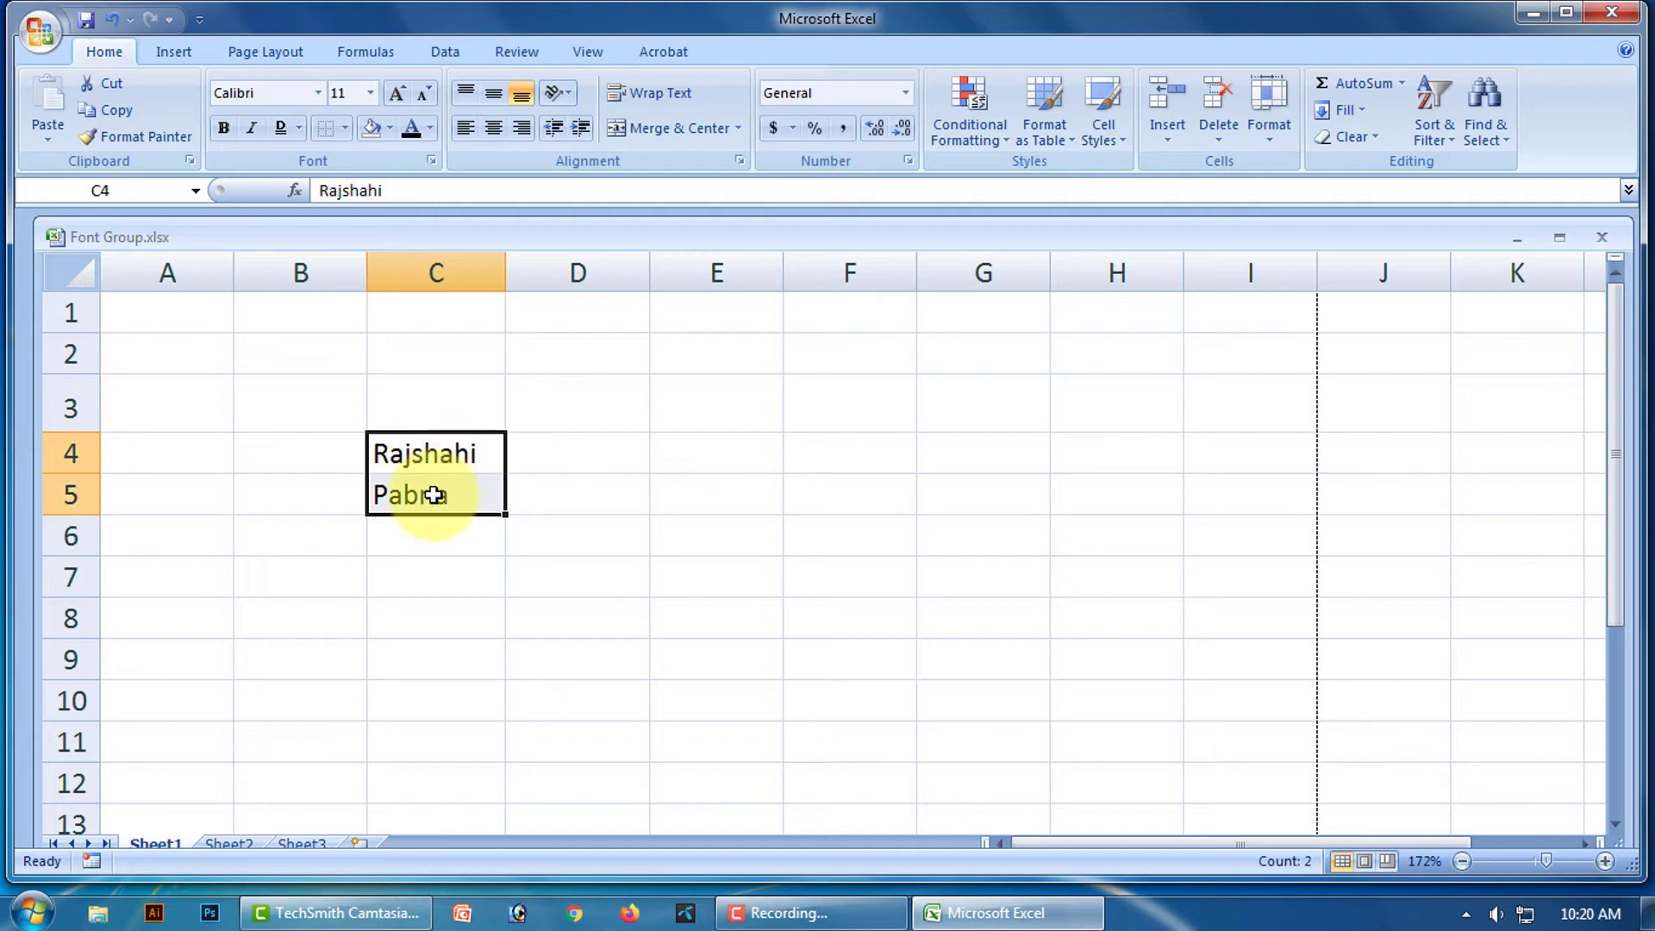
left_click(346, 128)
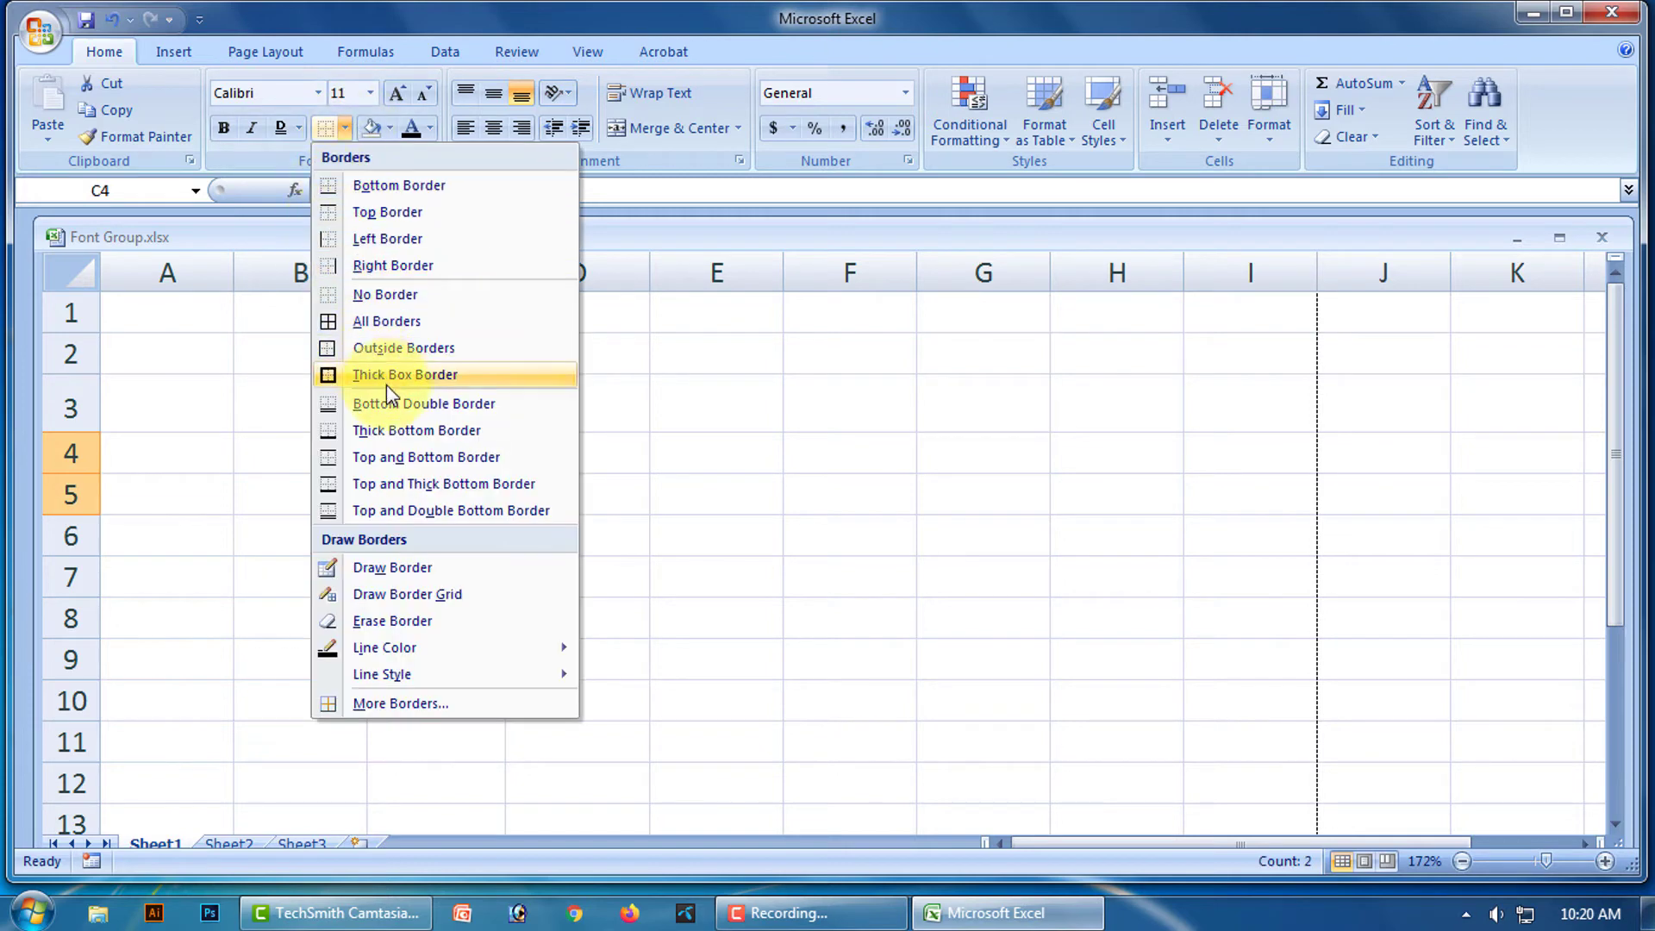
left_click(420, 350)
left_click(643, 504)
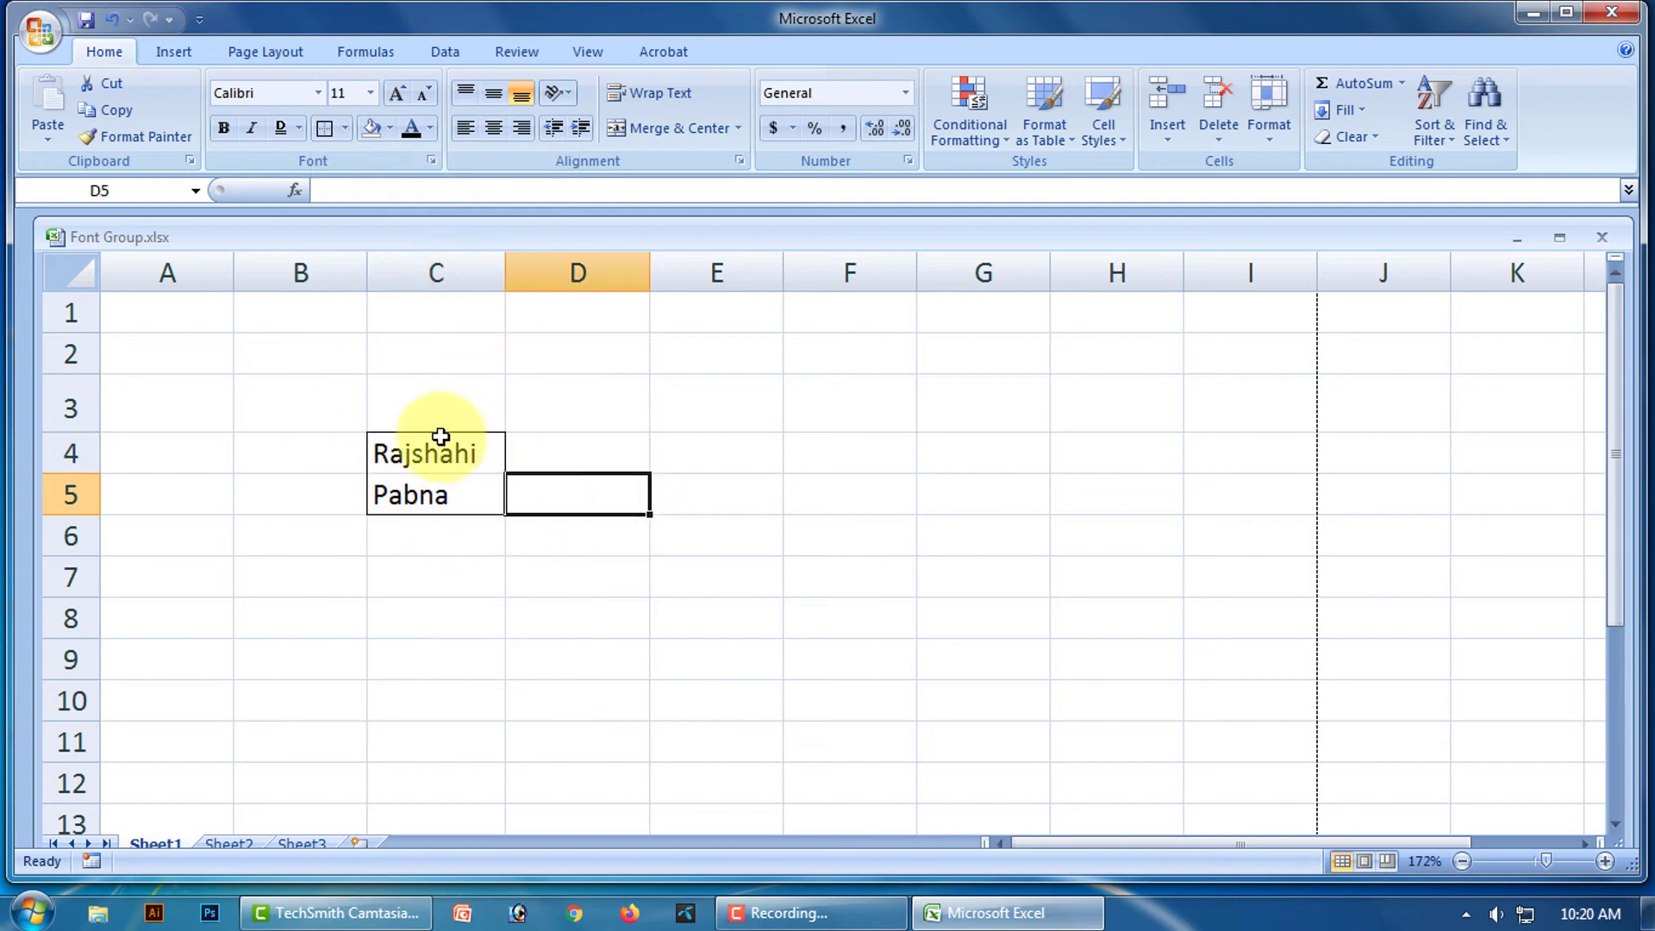
left_click(939, 591)
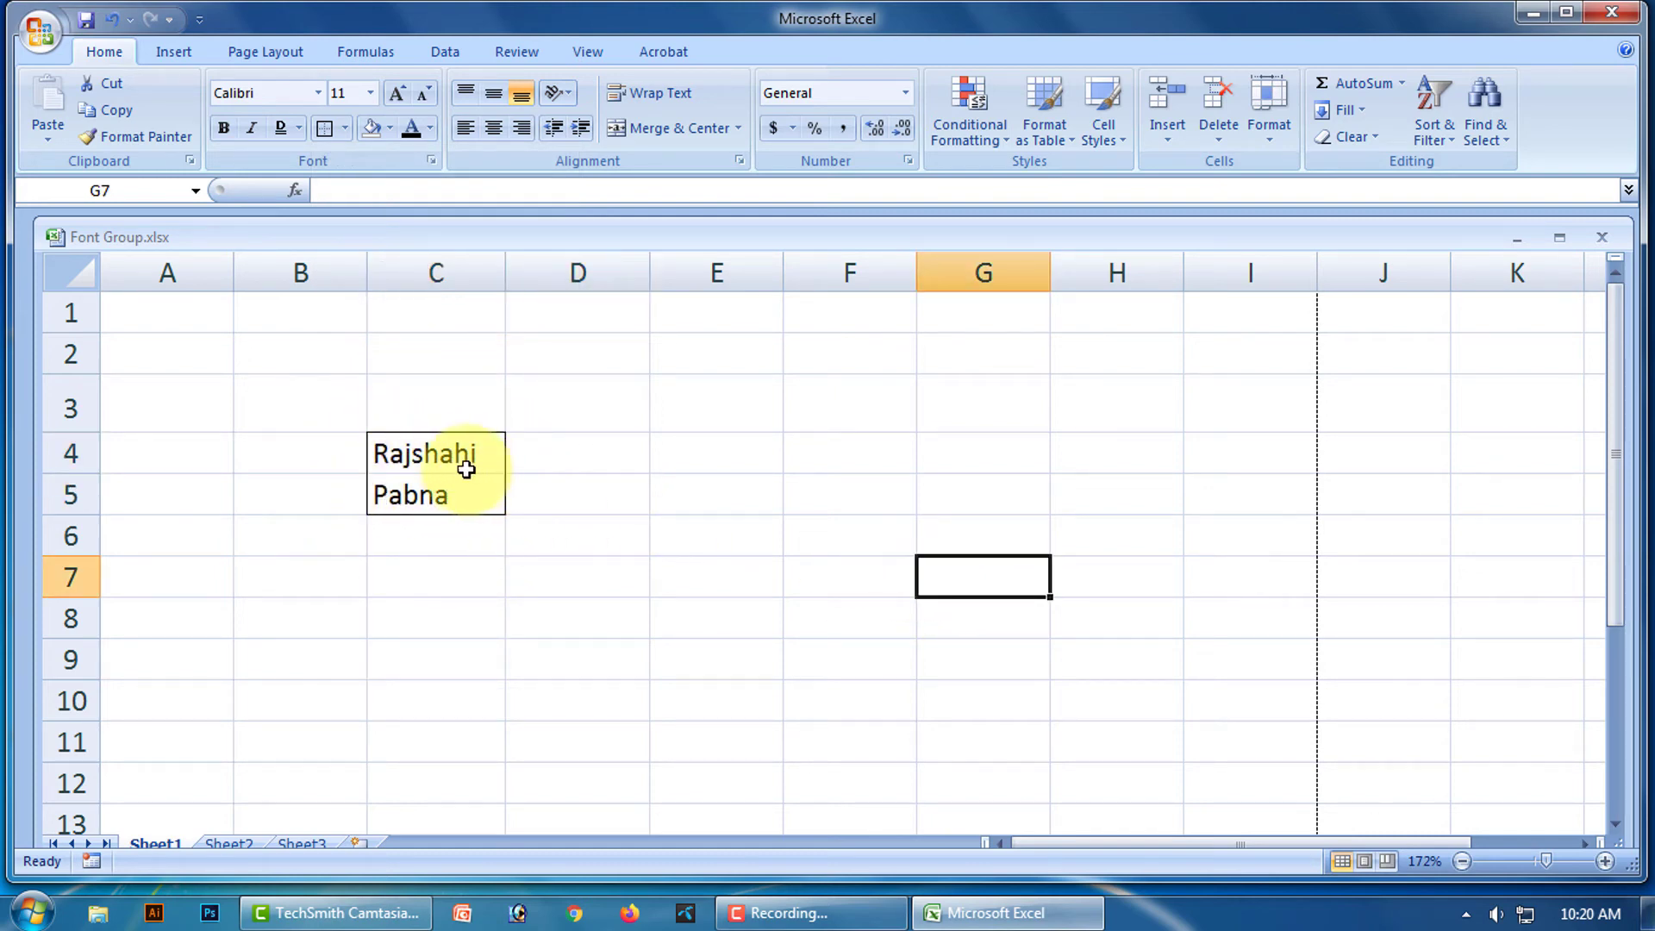
left_click_drag(449, 449, 452, 490)
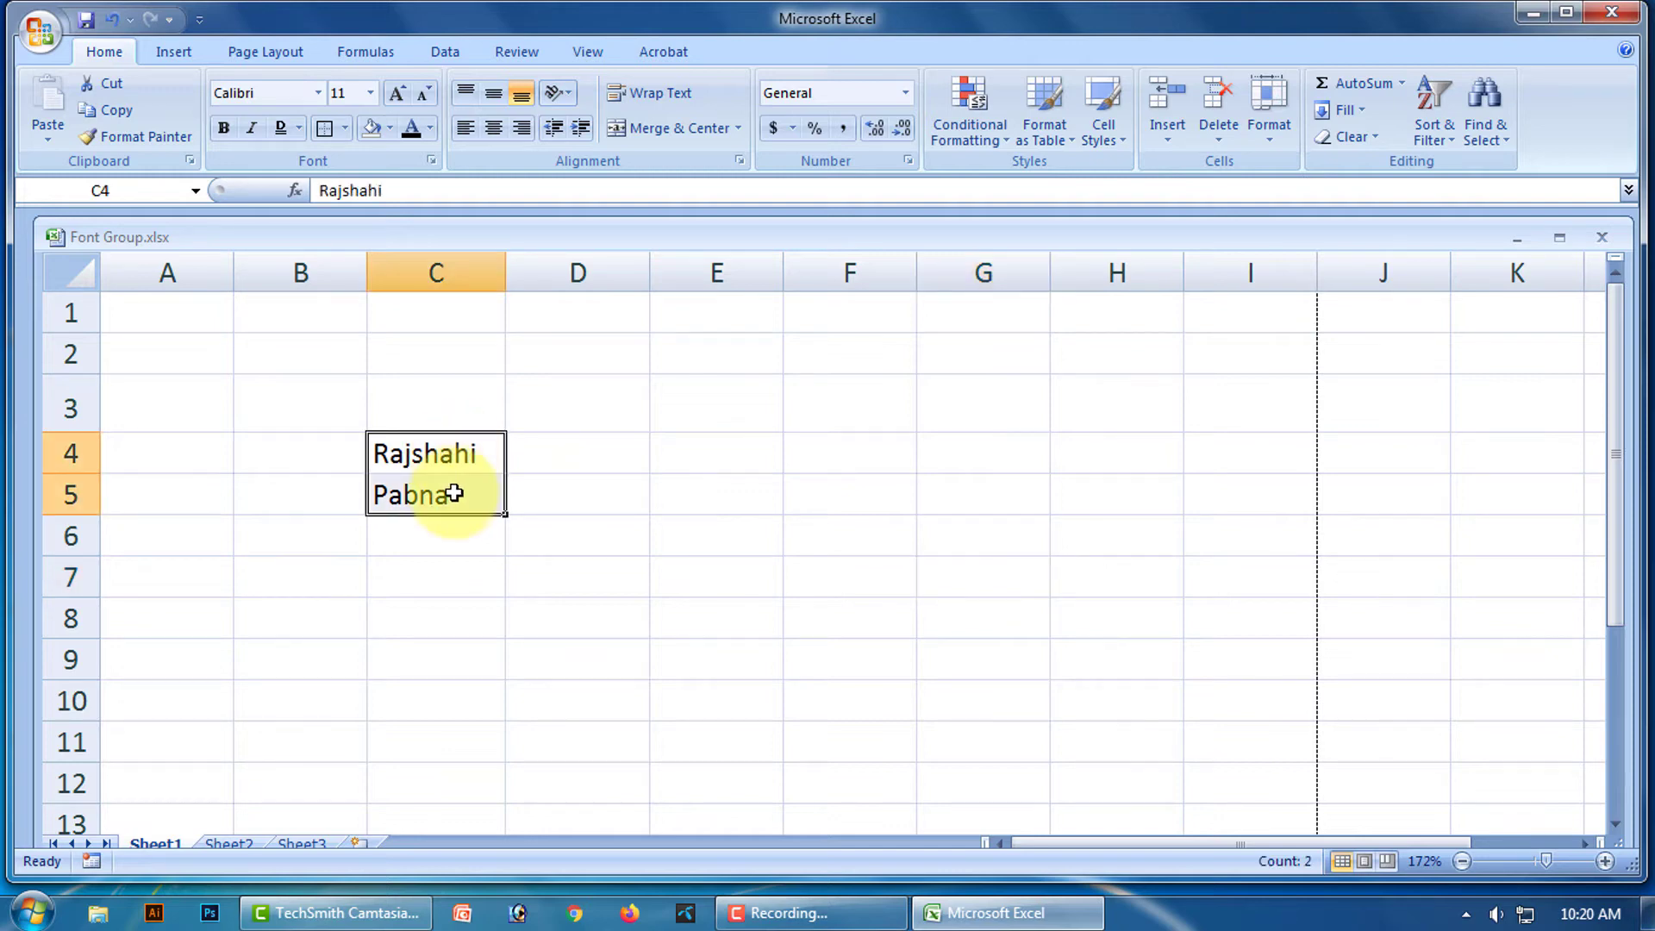
left_click(344, 128)
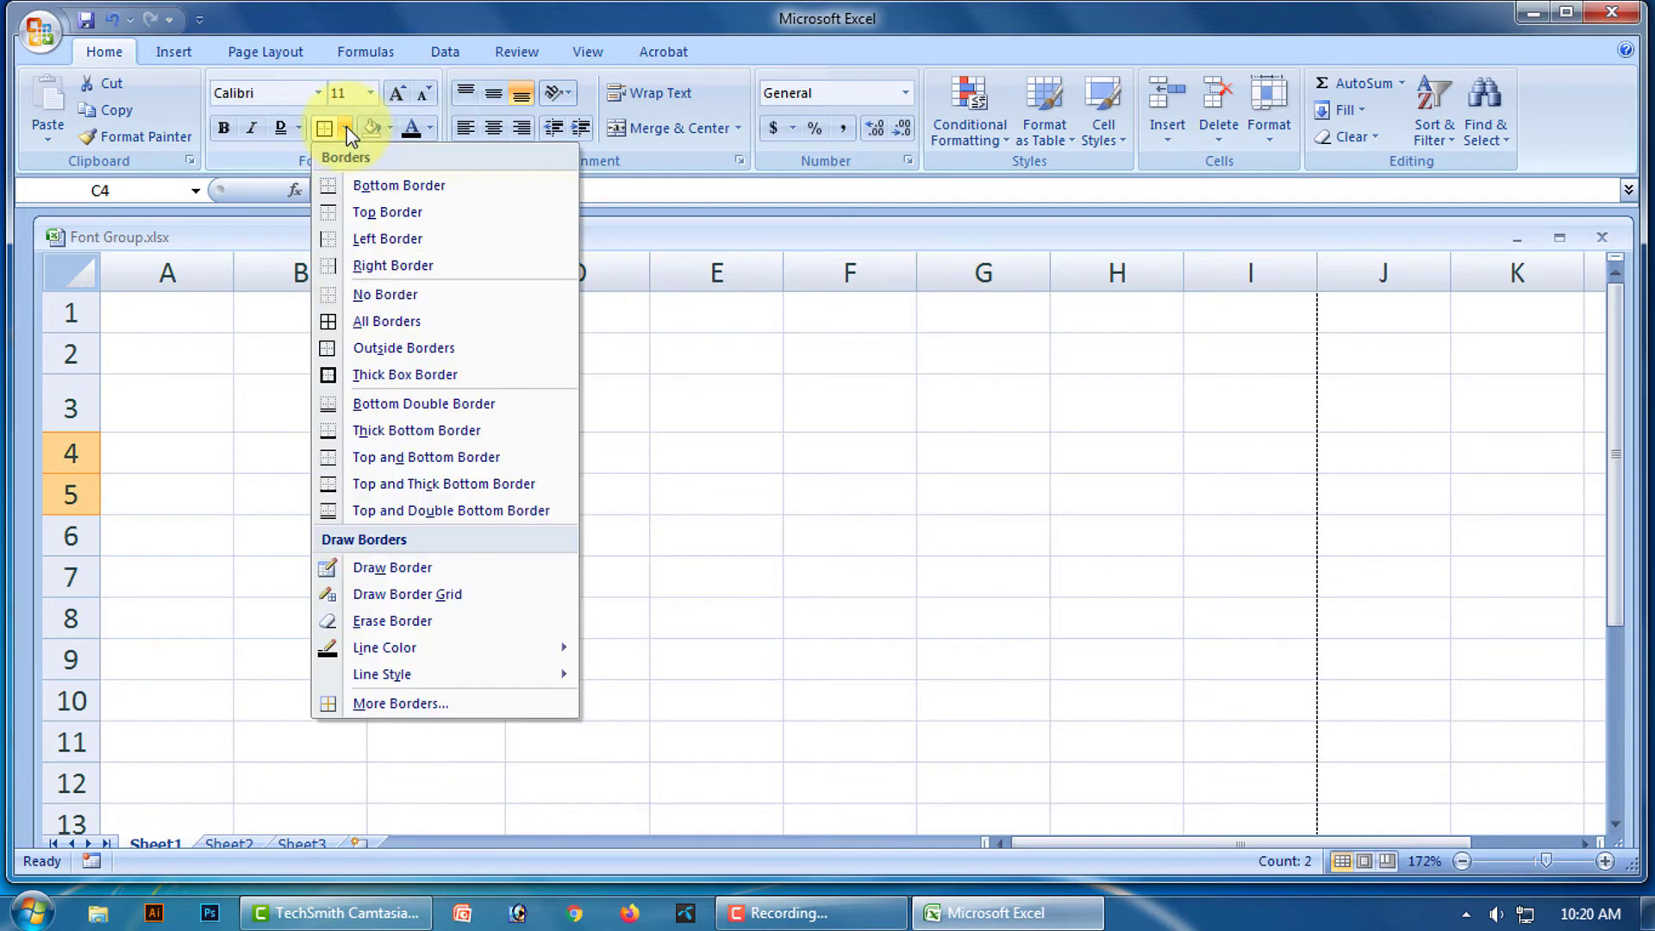
left_click(395, 305)
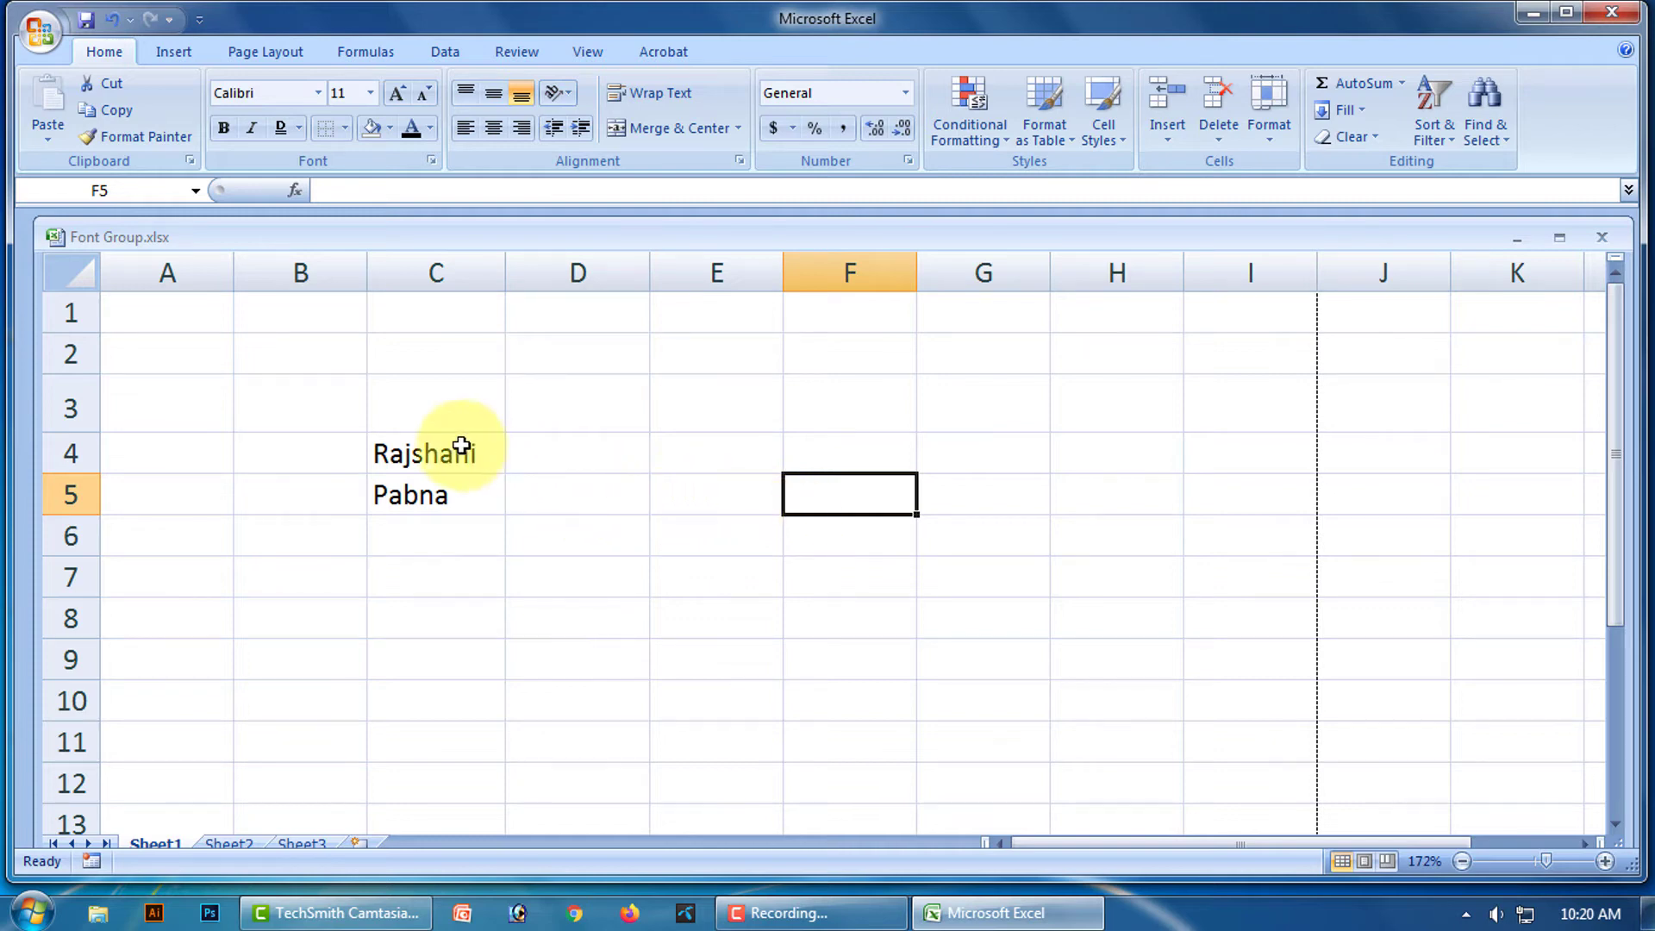
Put a Thick Box Border around C4:C5, then clear it.
left_click_drag(432, 449, 435, 500)
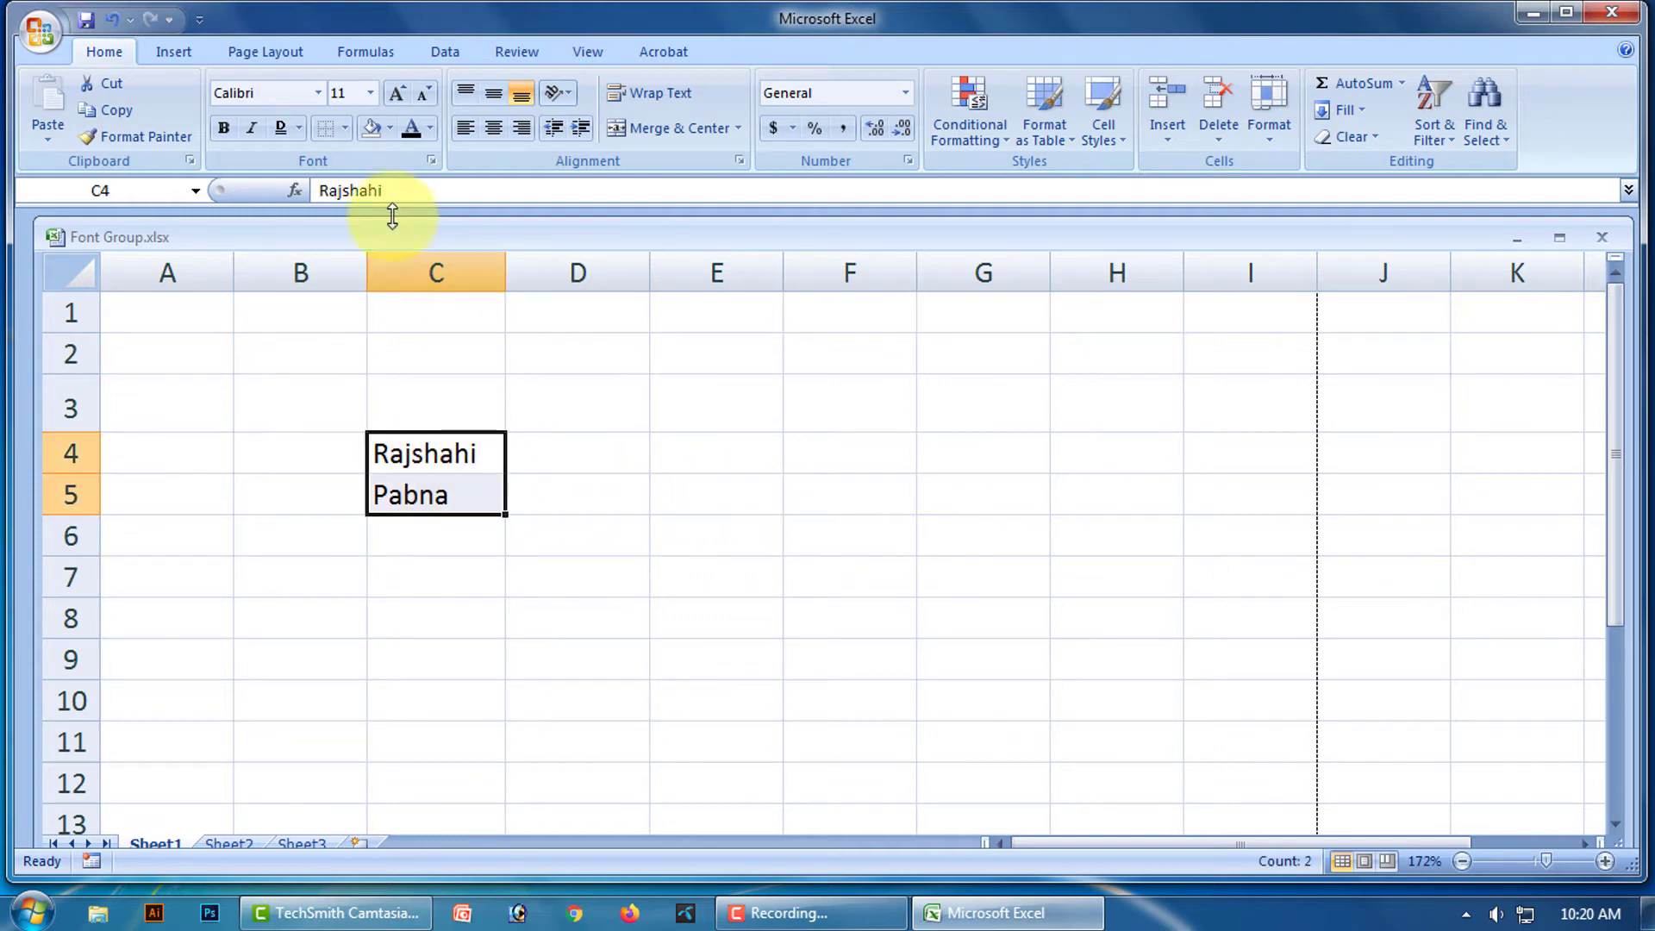
left_click(344, 130)
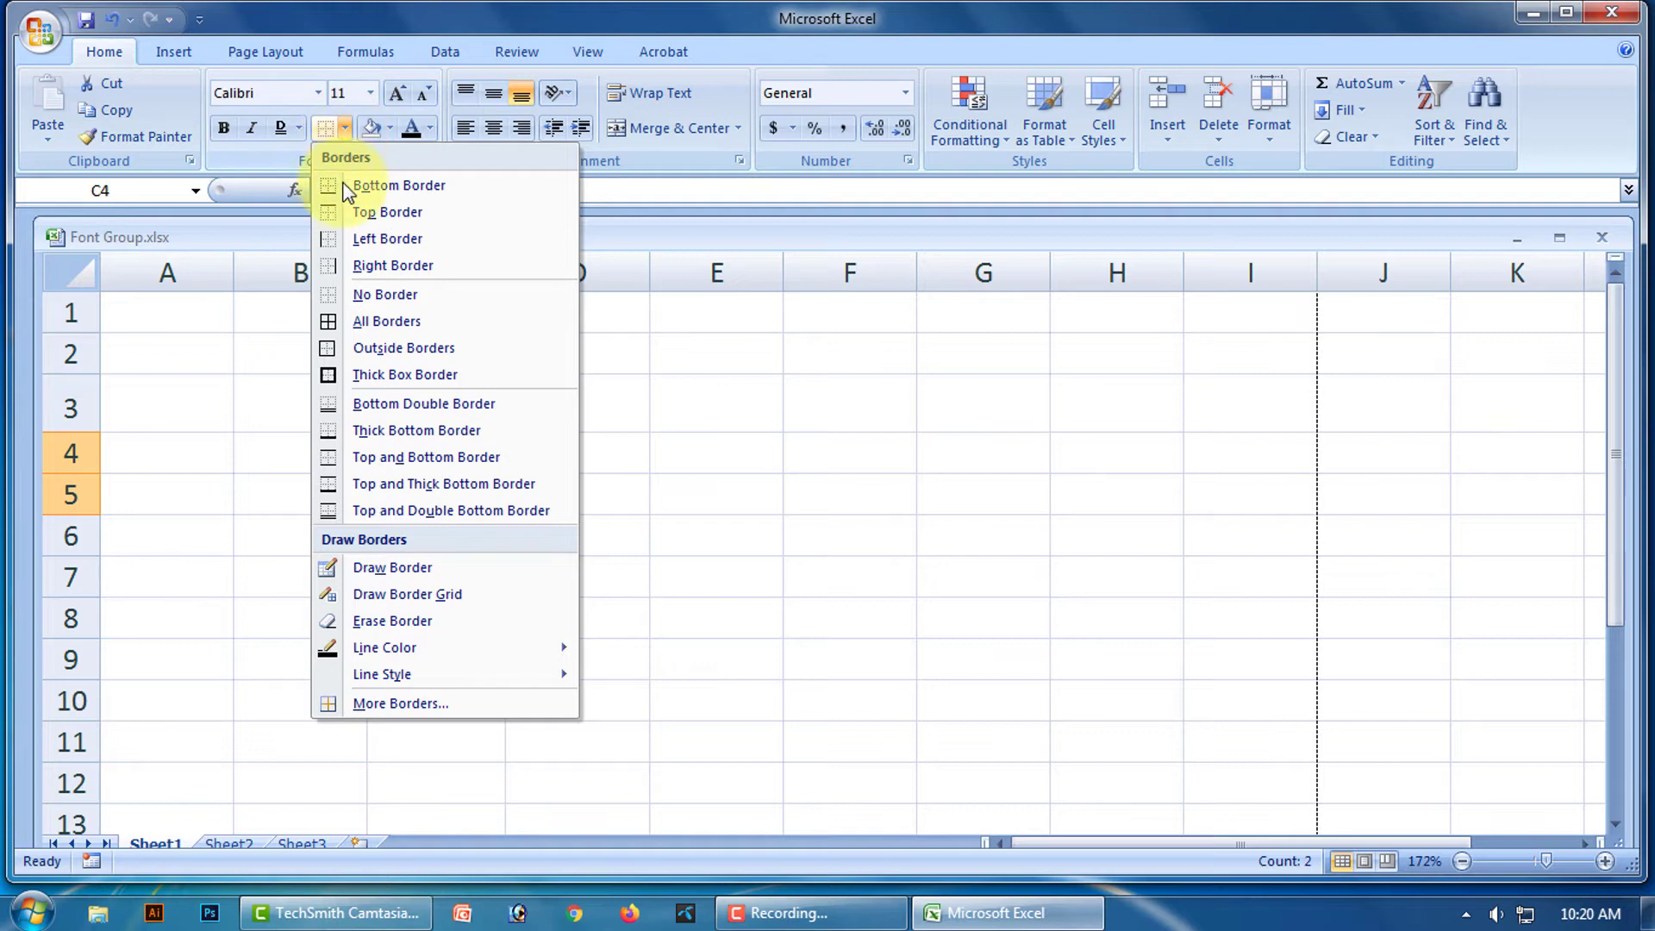
left_click(431, 377)
left_click(700, 552)
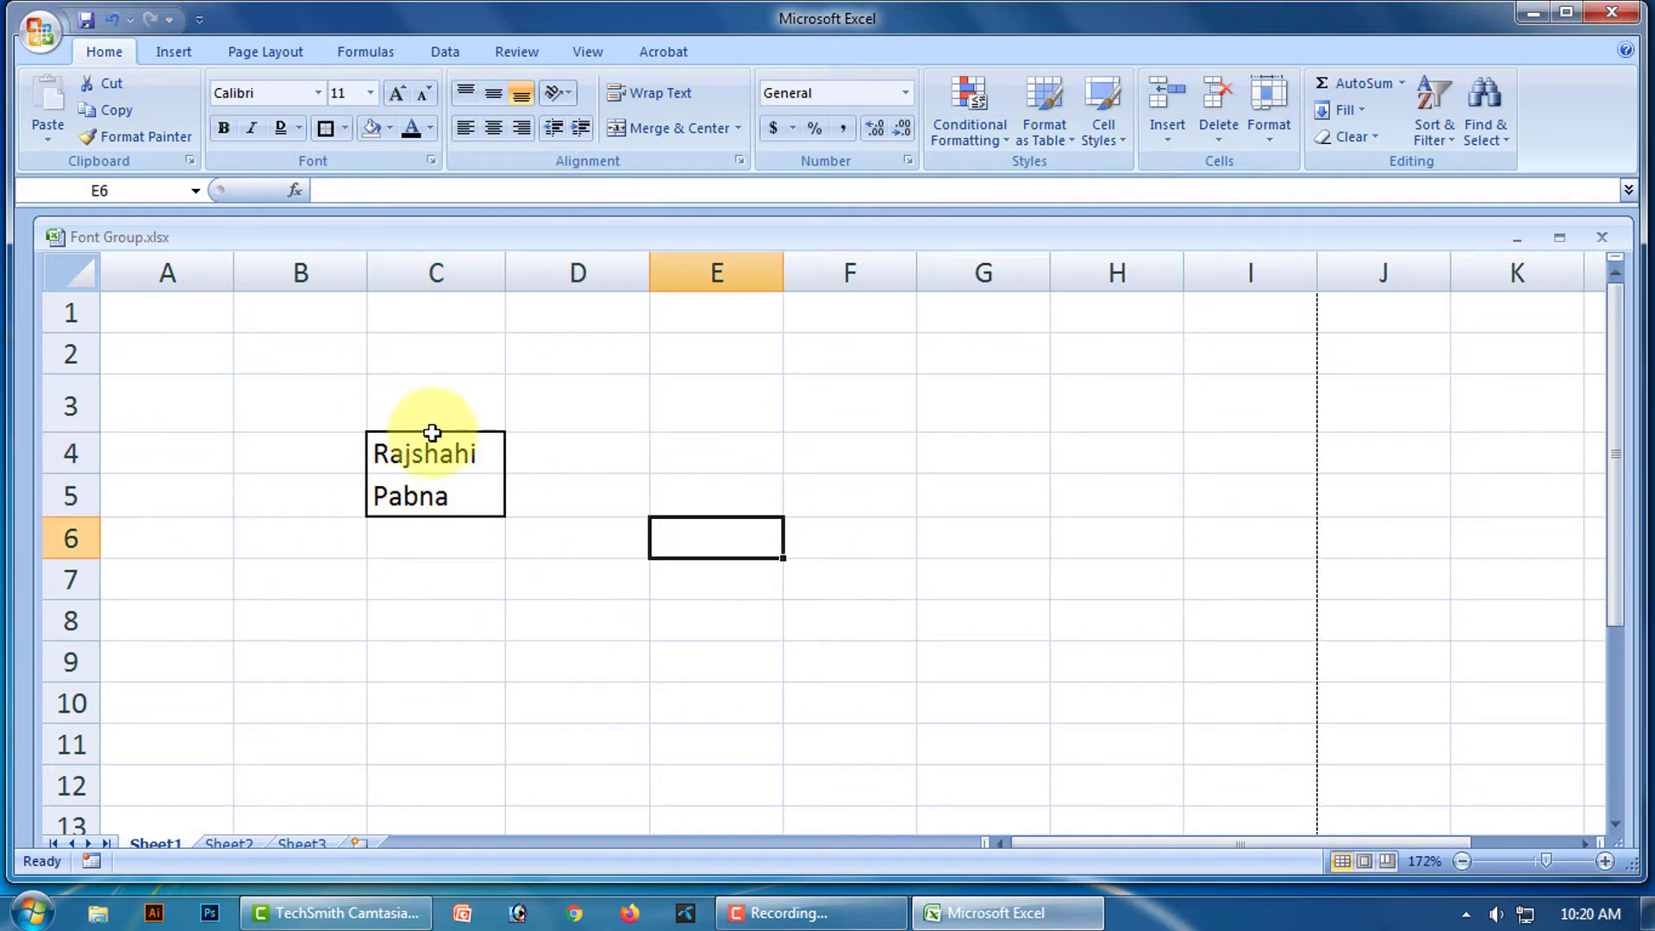
left_click_drag(436, 438, 452, 488)
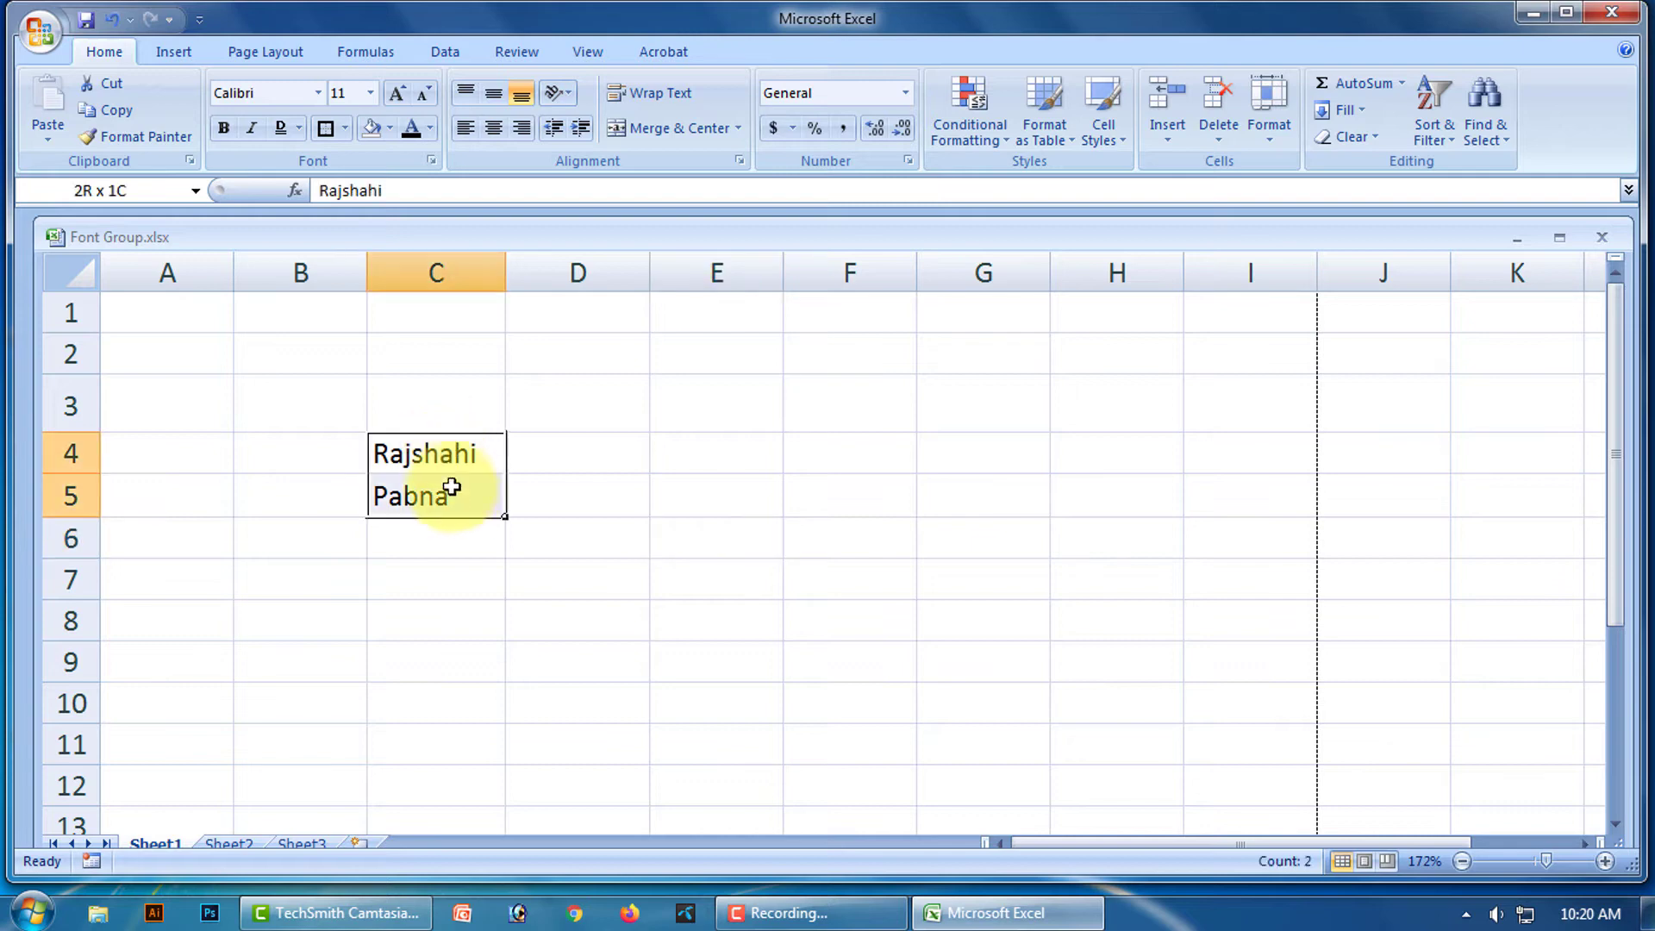
left_click(345, 128)
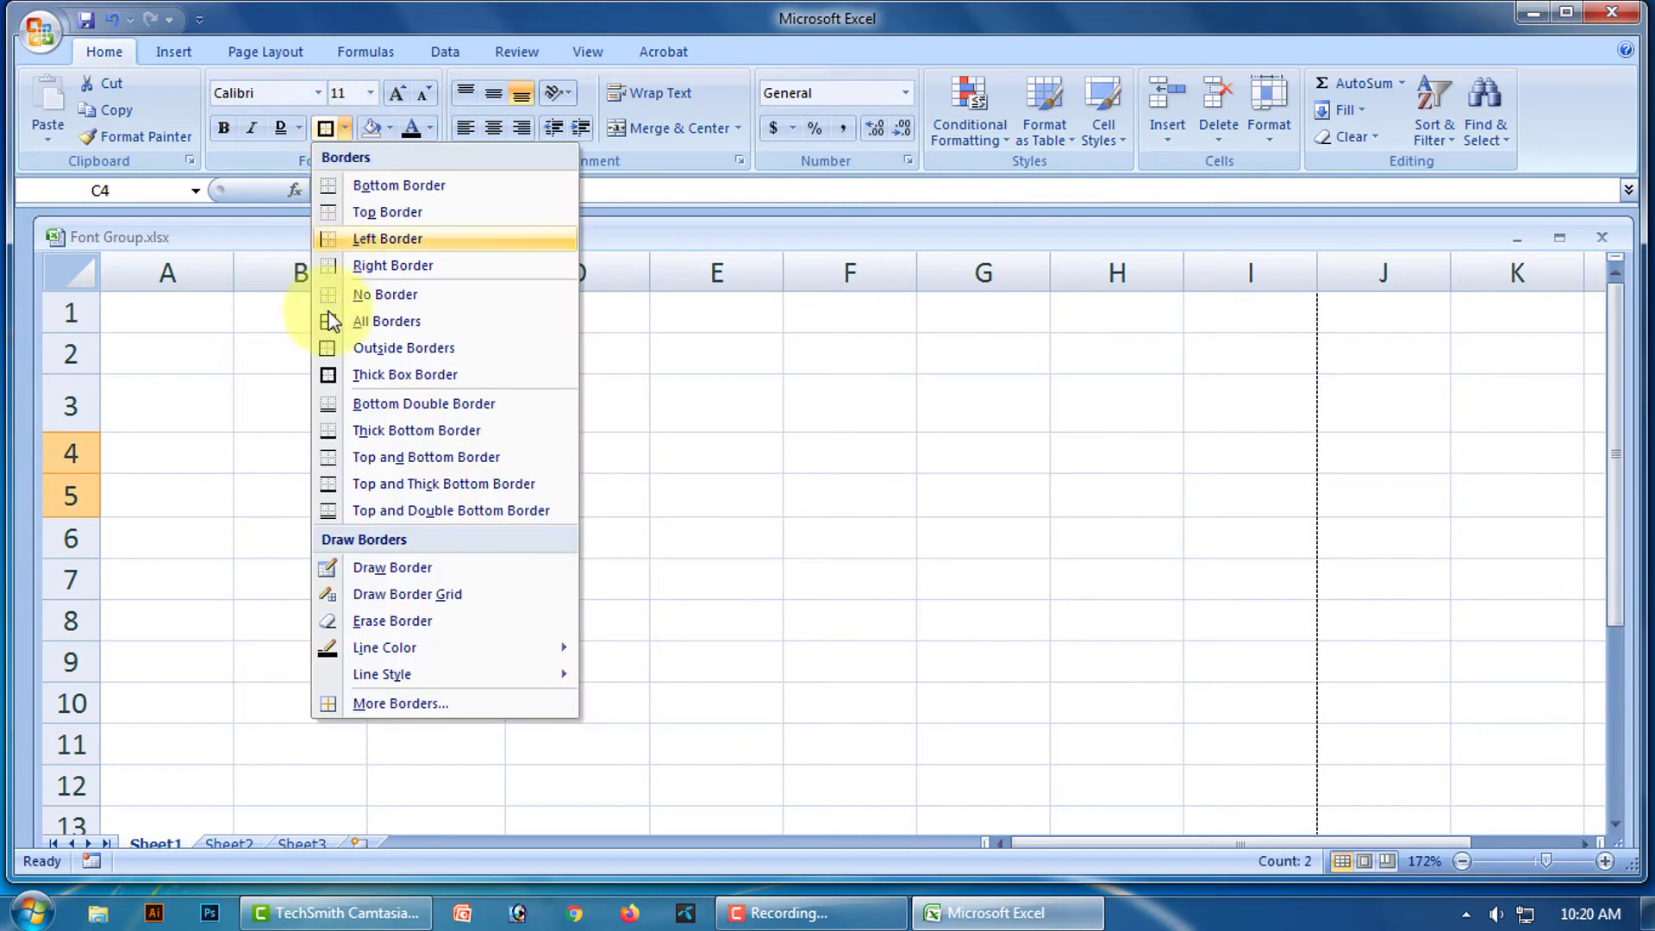
left_click(371, 294)
left_click(835, 496)
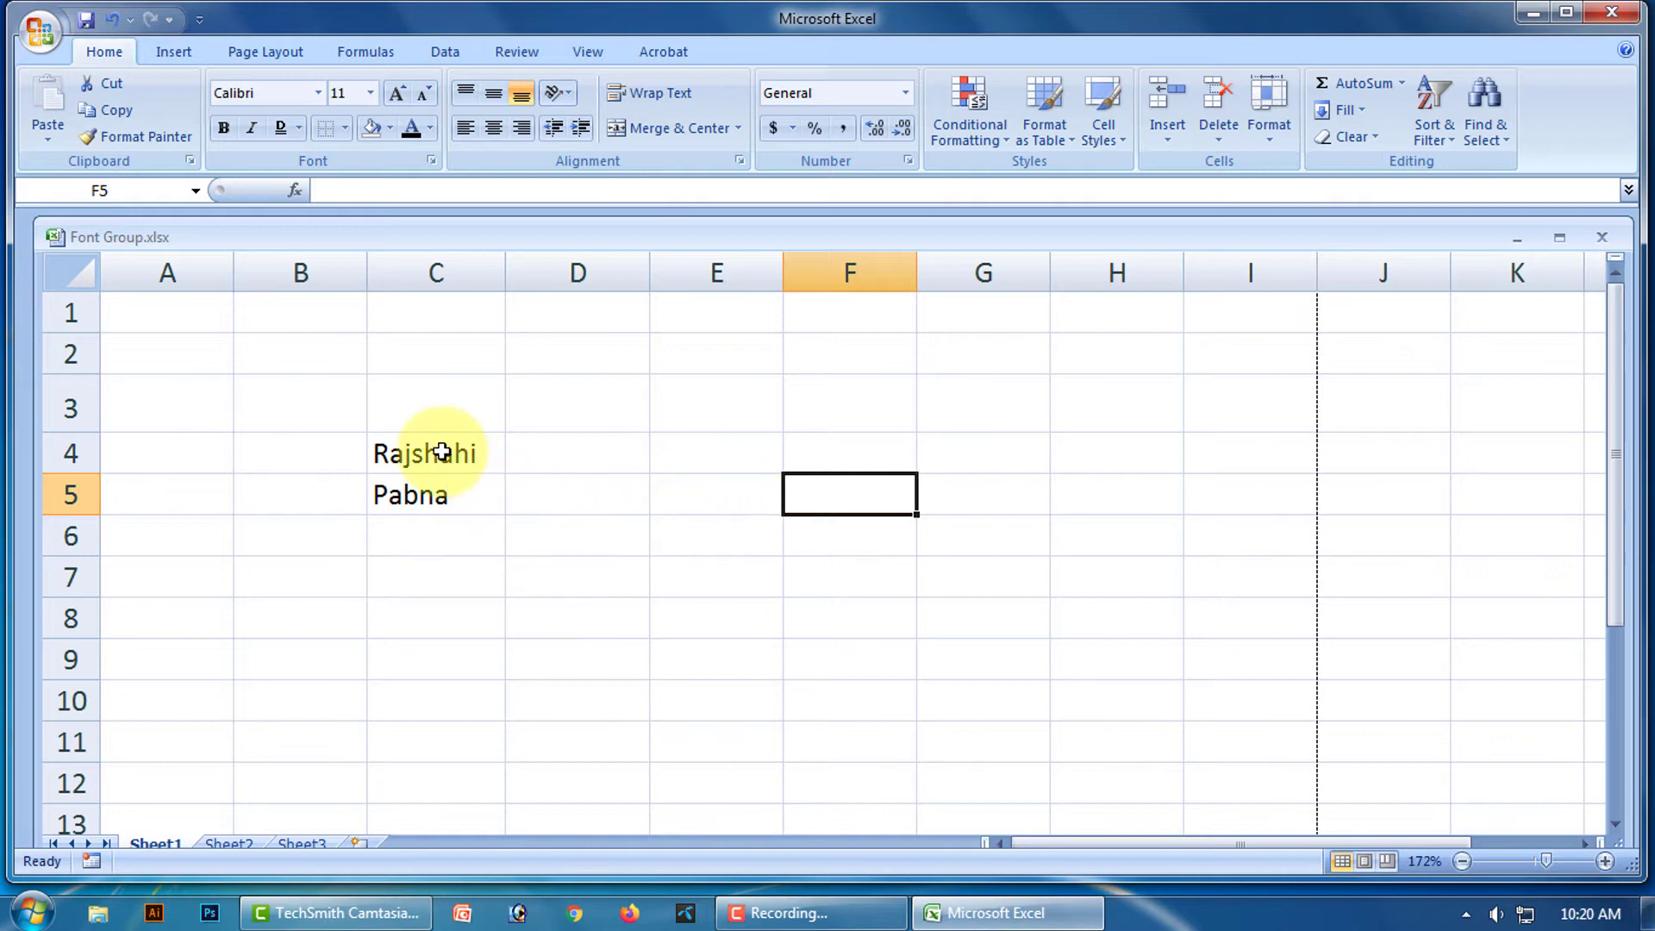
Add a Bottom Double Border under C4:C5.
left_click_drag(442, 450, 436, 484)
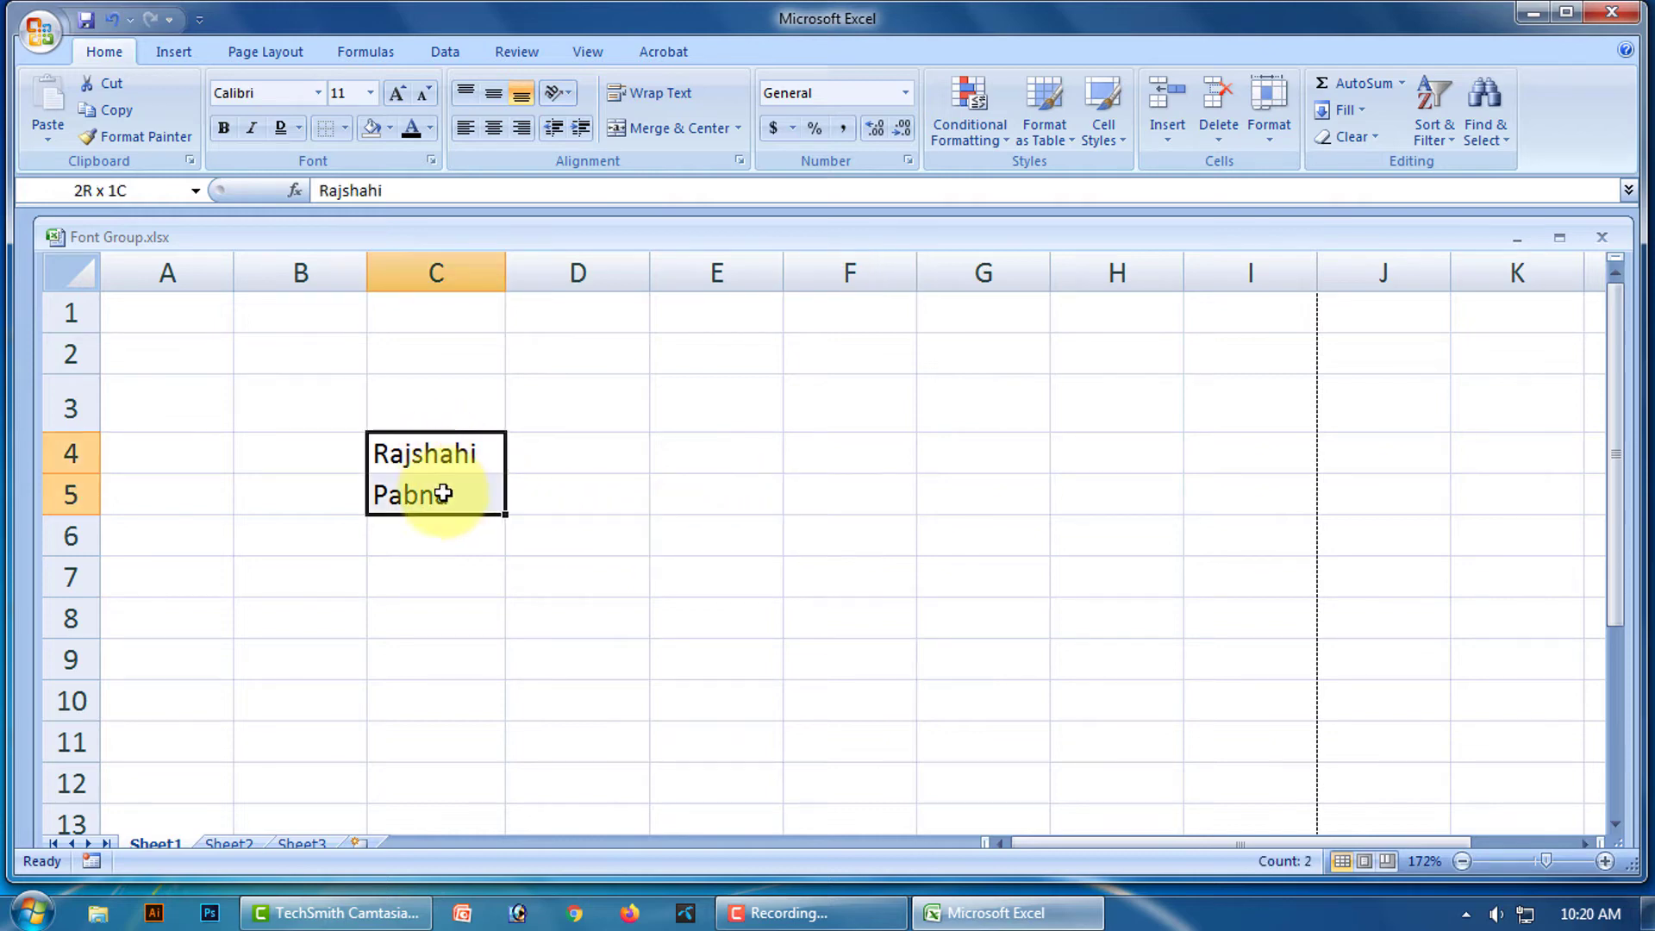
left_click(345, 128)
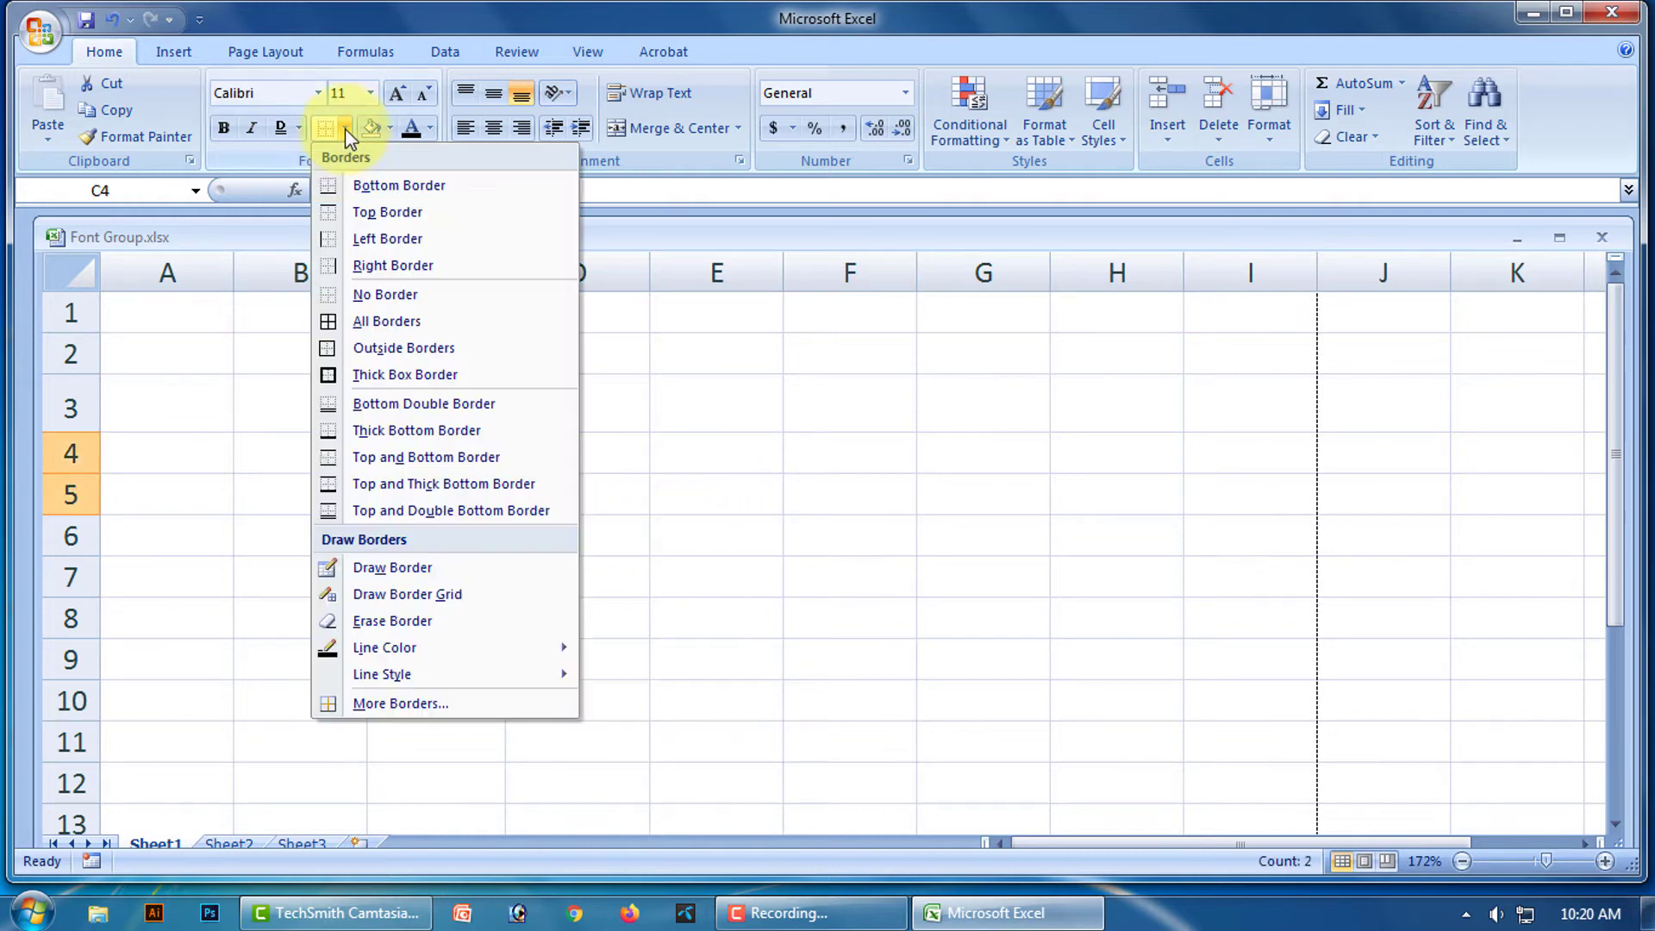
left_click(433, 409)
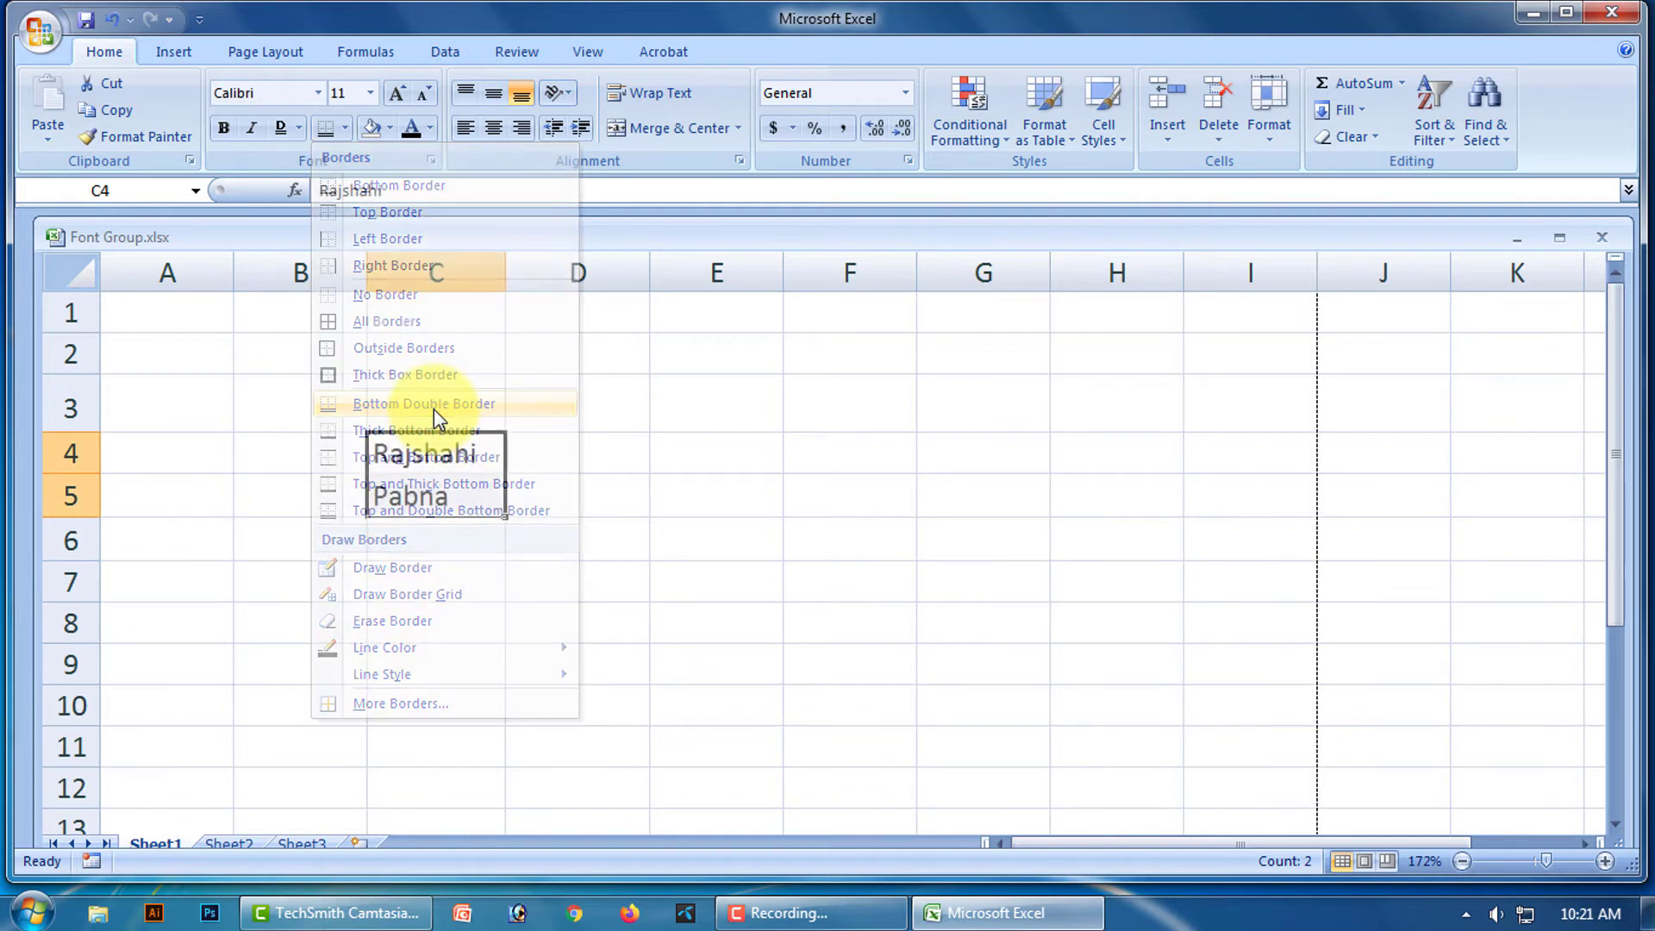
left_click(790, 530)
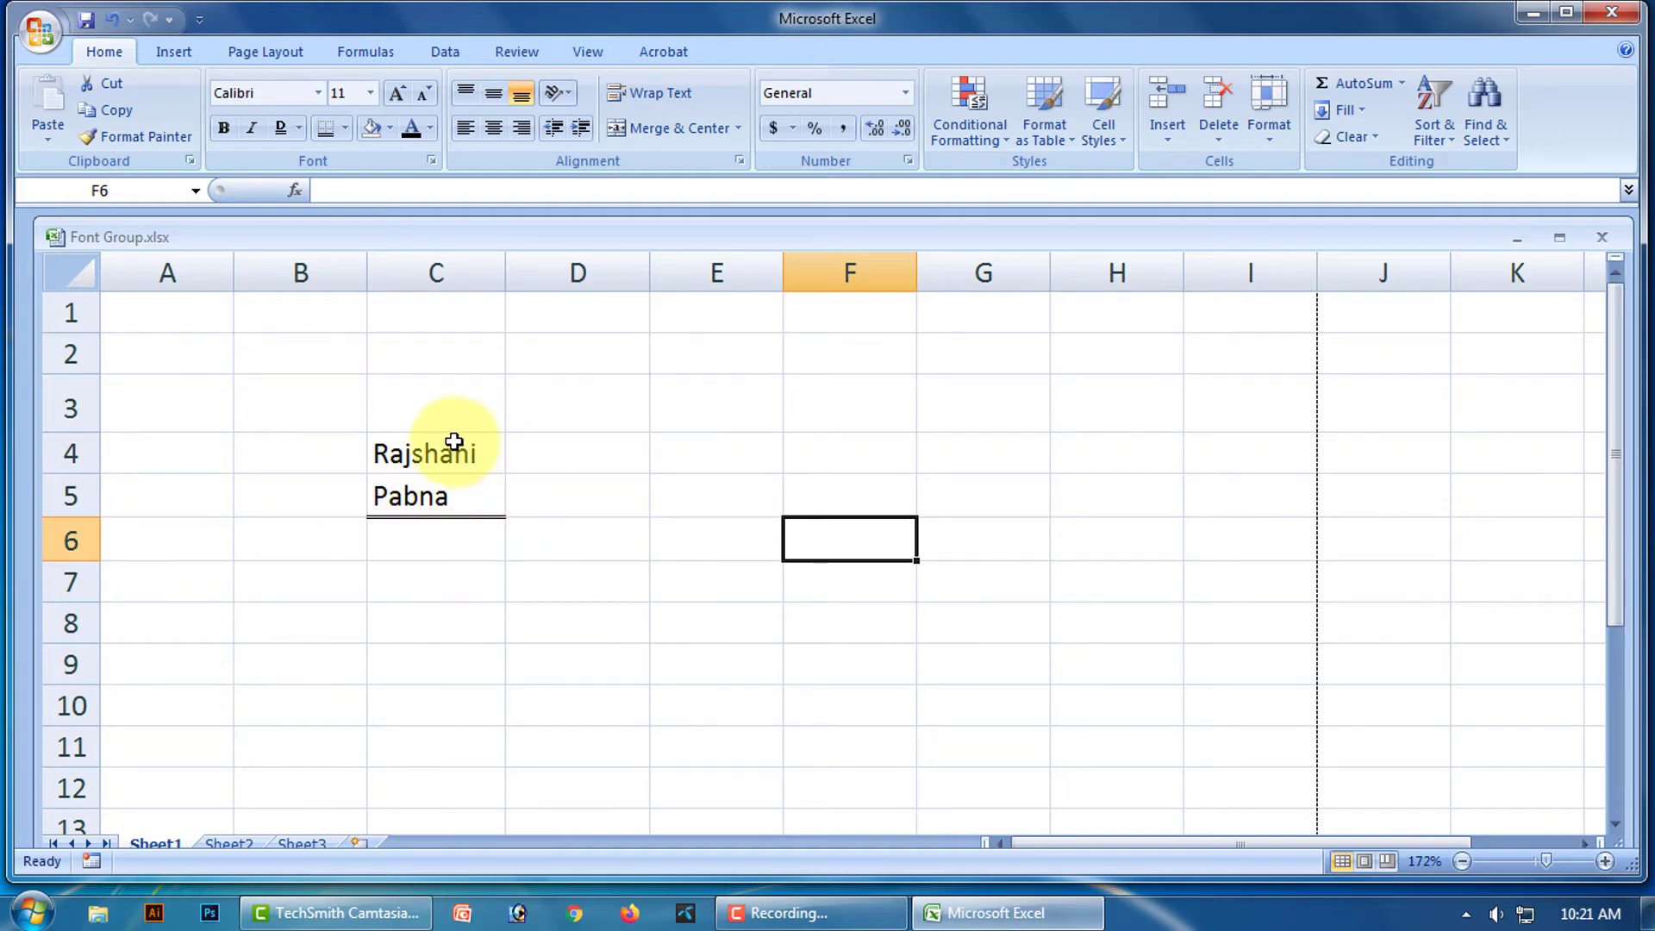
Replace the double bottom border on C4:C5 with a Thick Bottom Border.
left_click_drag(451, 417, 464, 509)
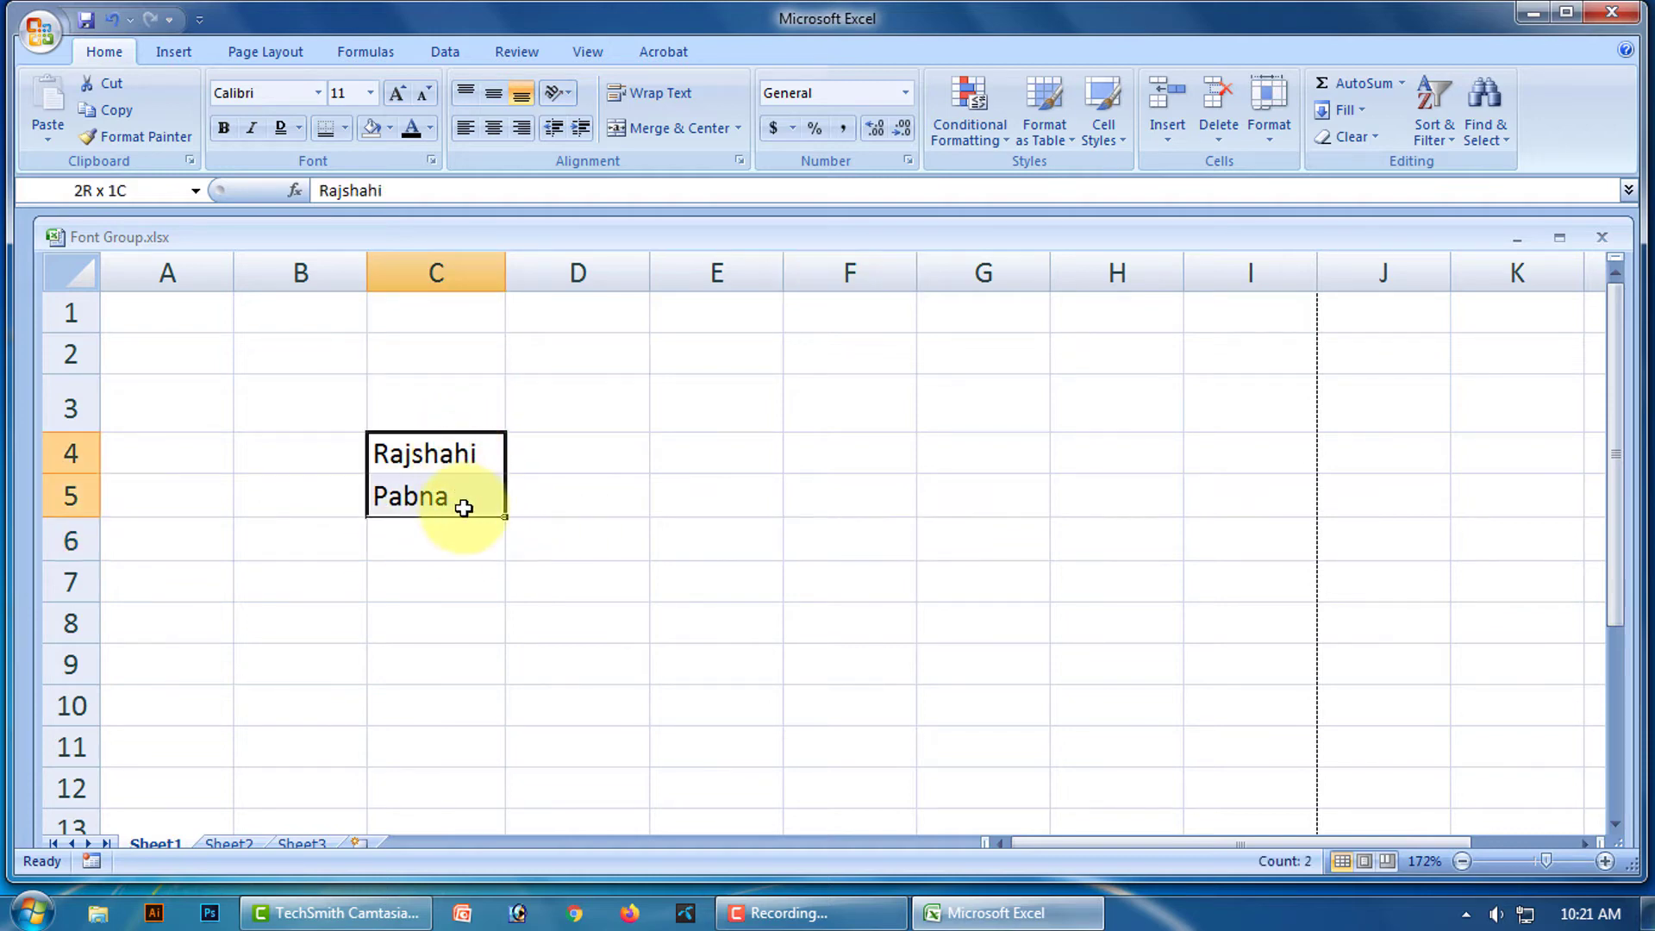
left_click(344, 128)
left_click(386, 294)
left_click(827, 534)
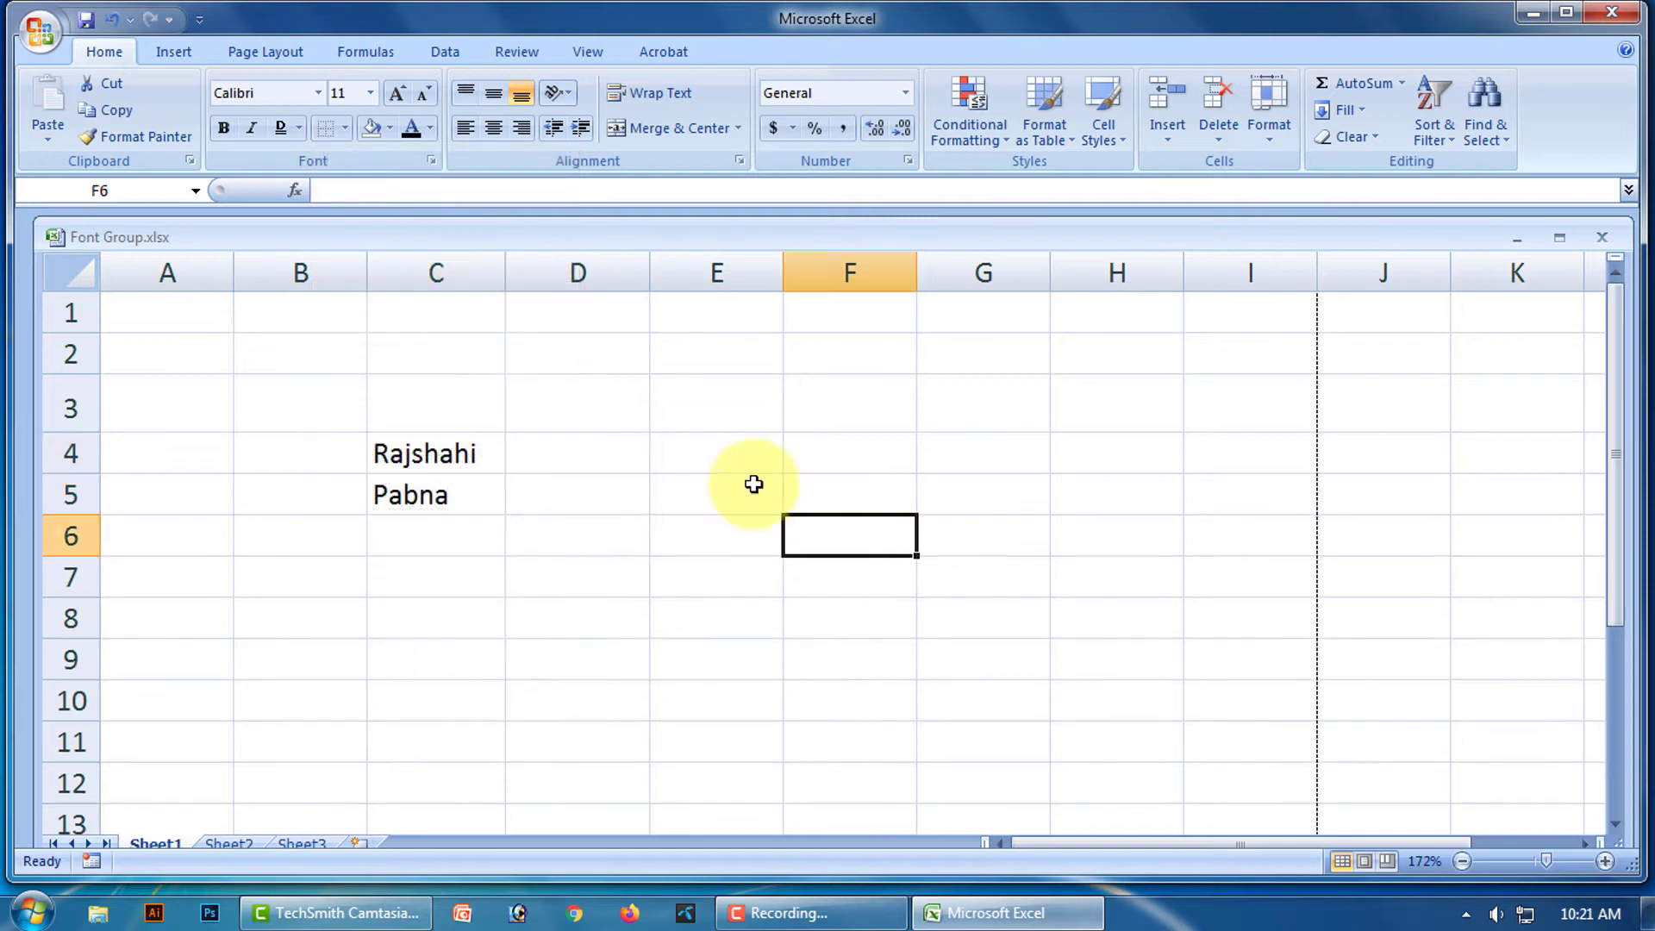
left_click_drag(418, 451, 425, 485)
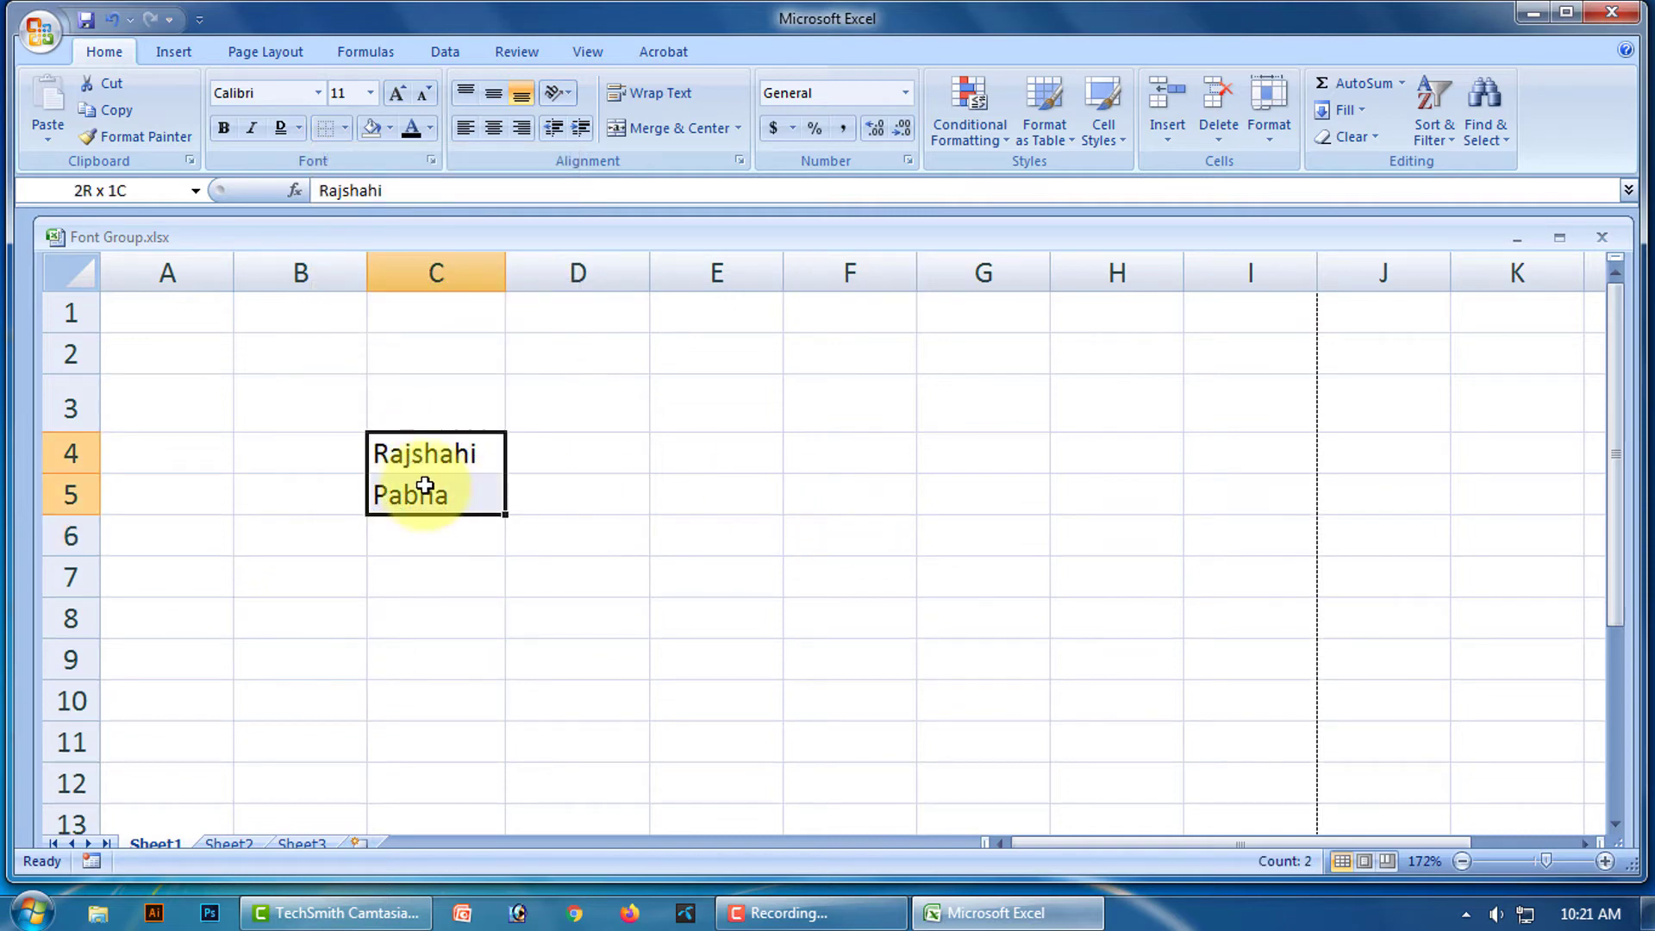
left_click(344, 127)
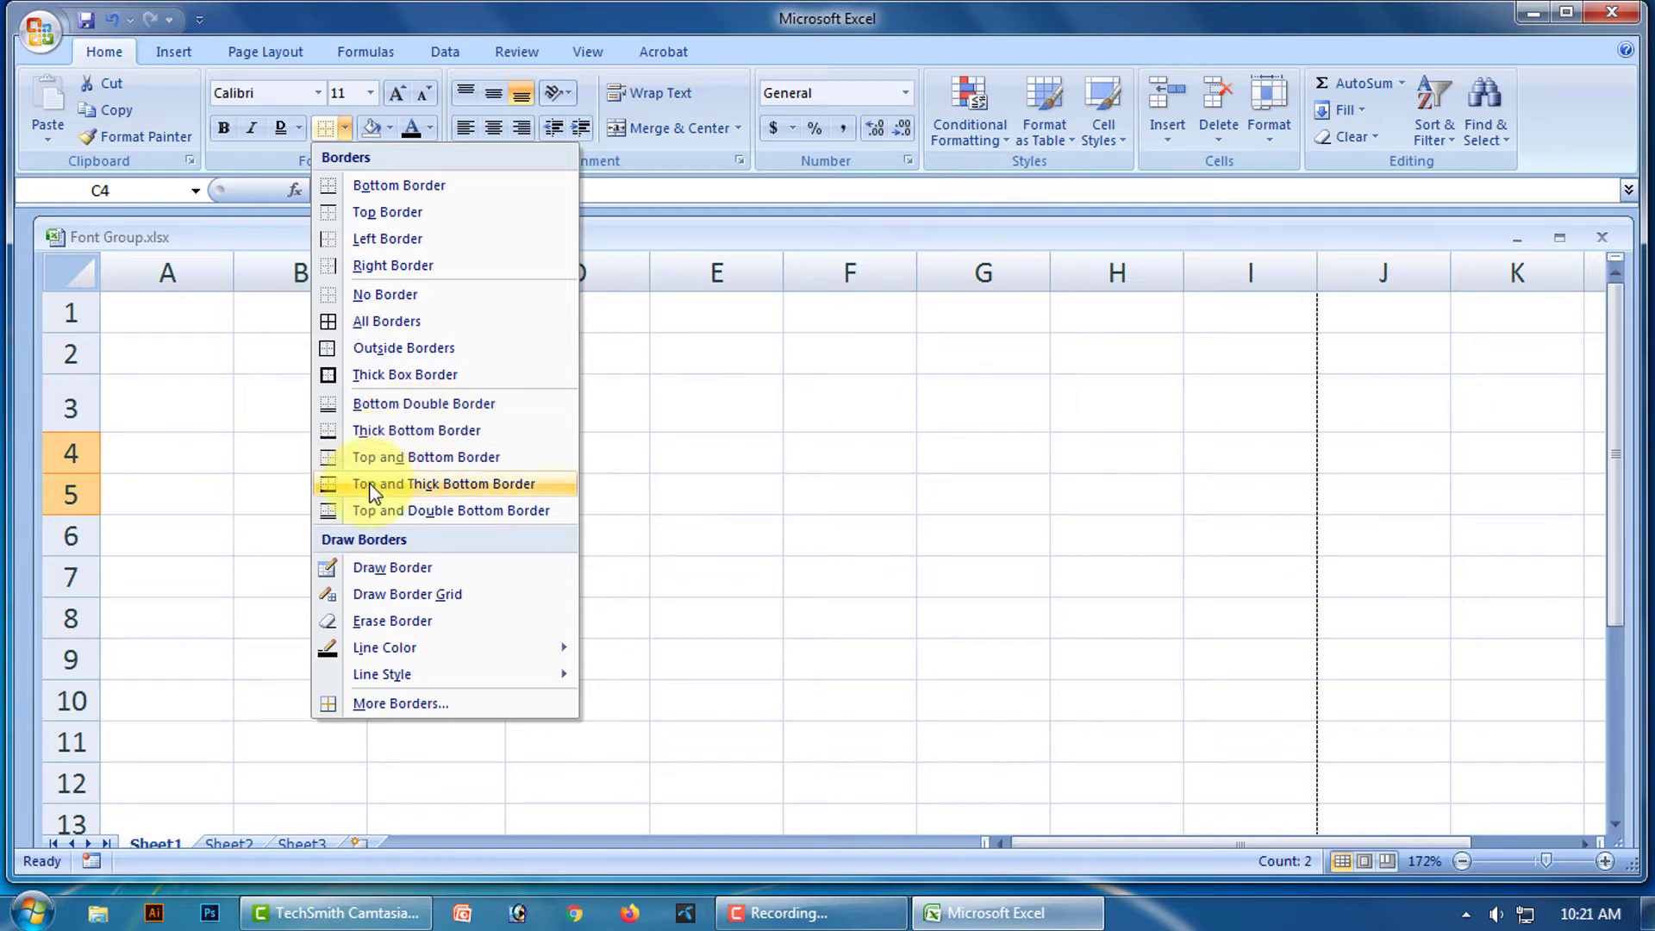
left_click(449, 431)
left_click(727, 512)
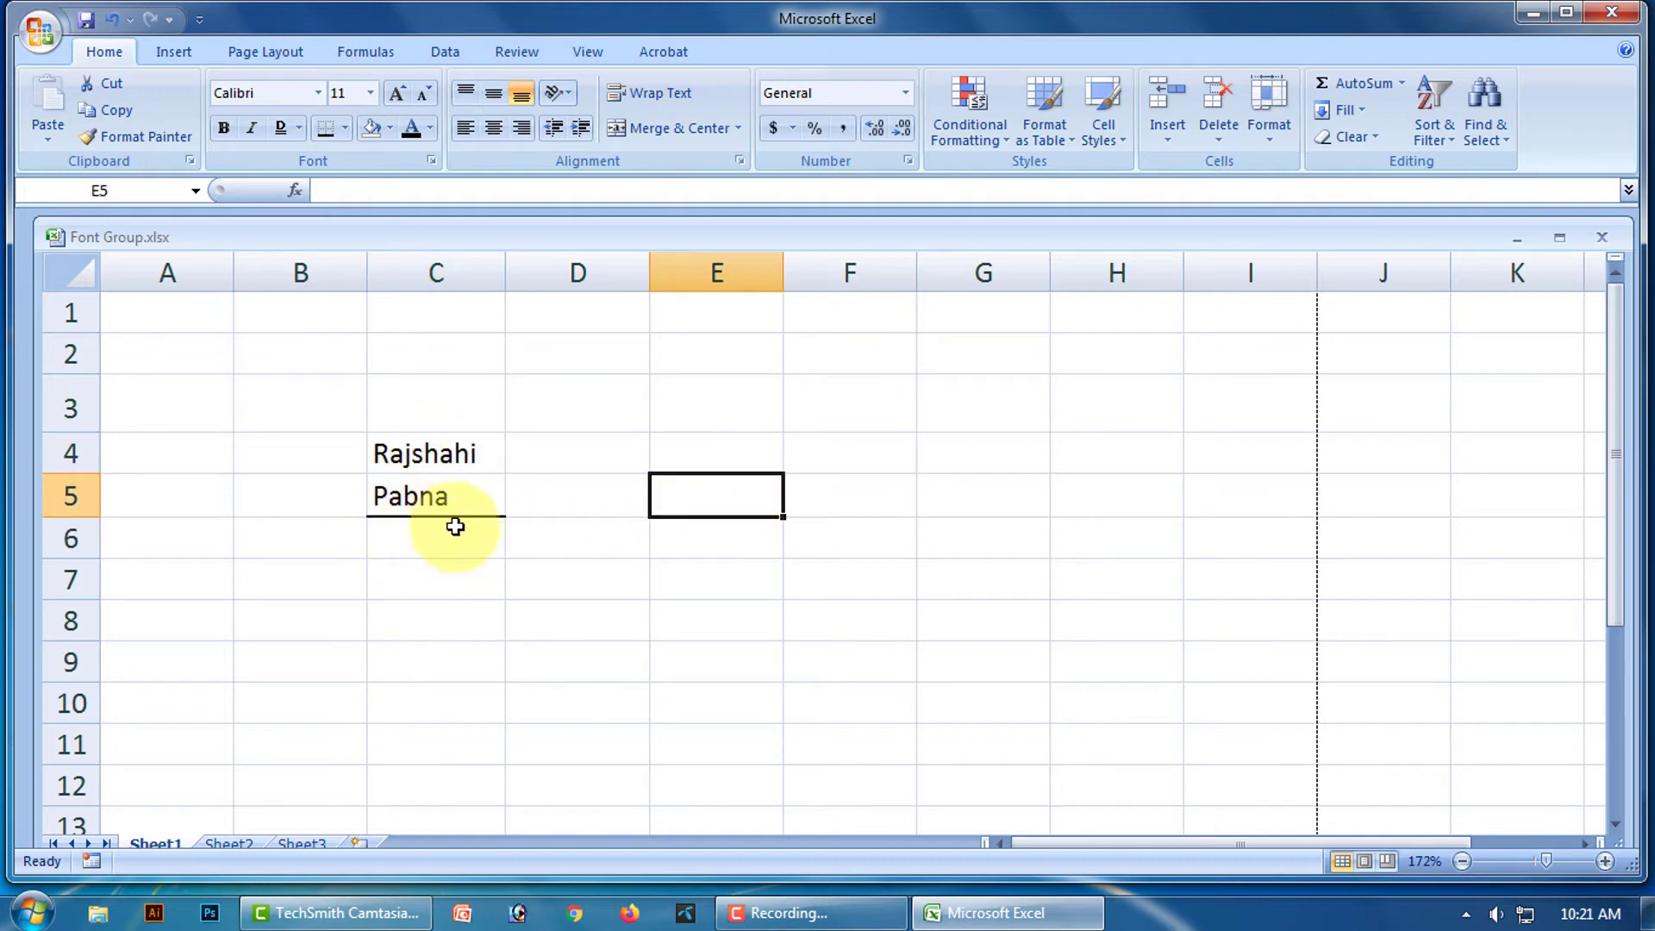
left_click(577, 451)
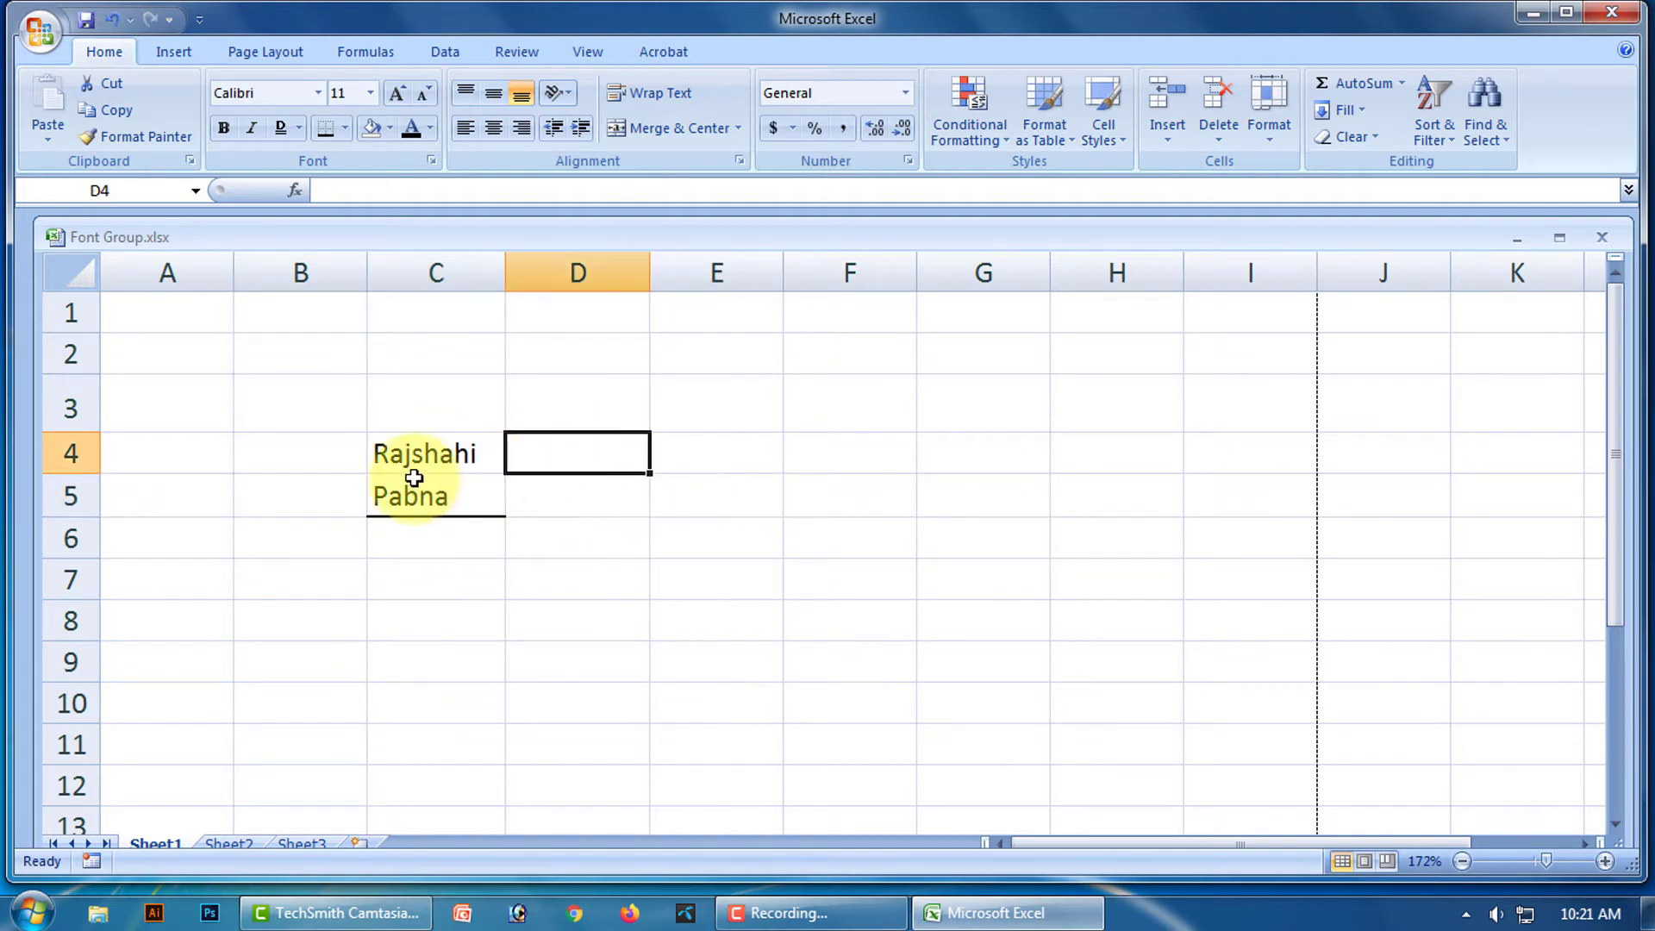
Clear the thick bottom border and apply Top and Bottom Border to C4:C5.
left_click(435, 468)
left_click_drag(435, 469, 441, 496)
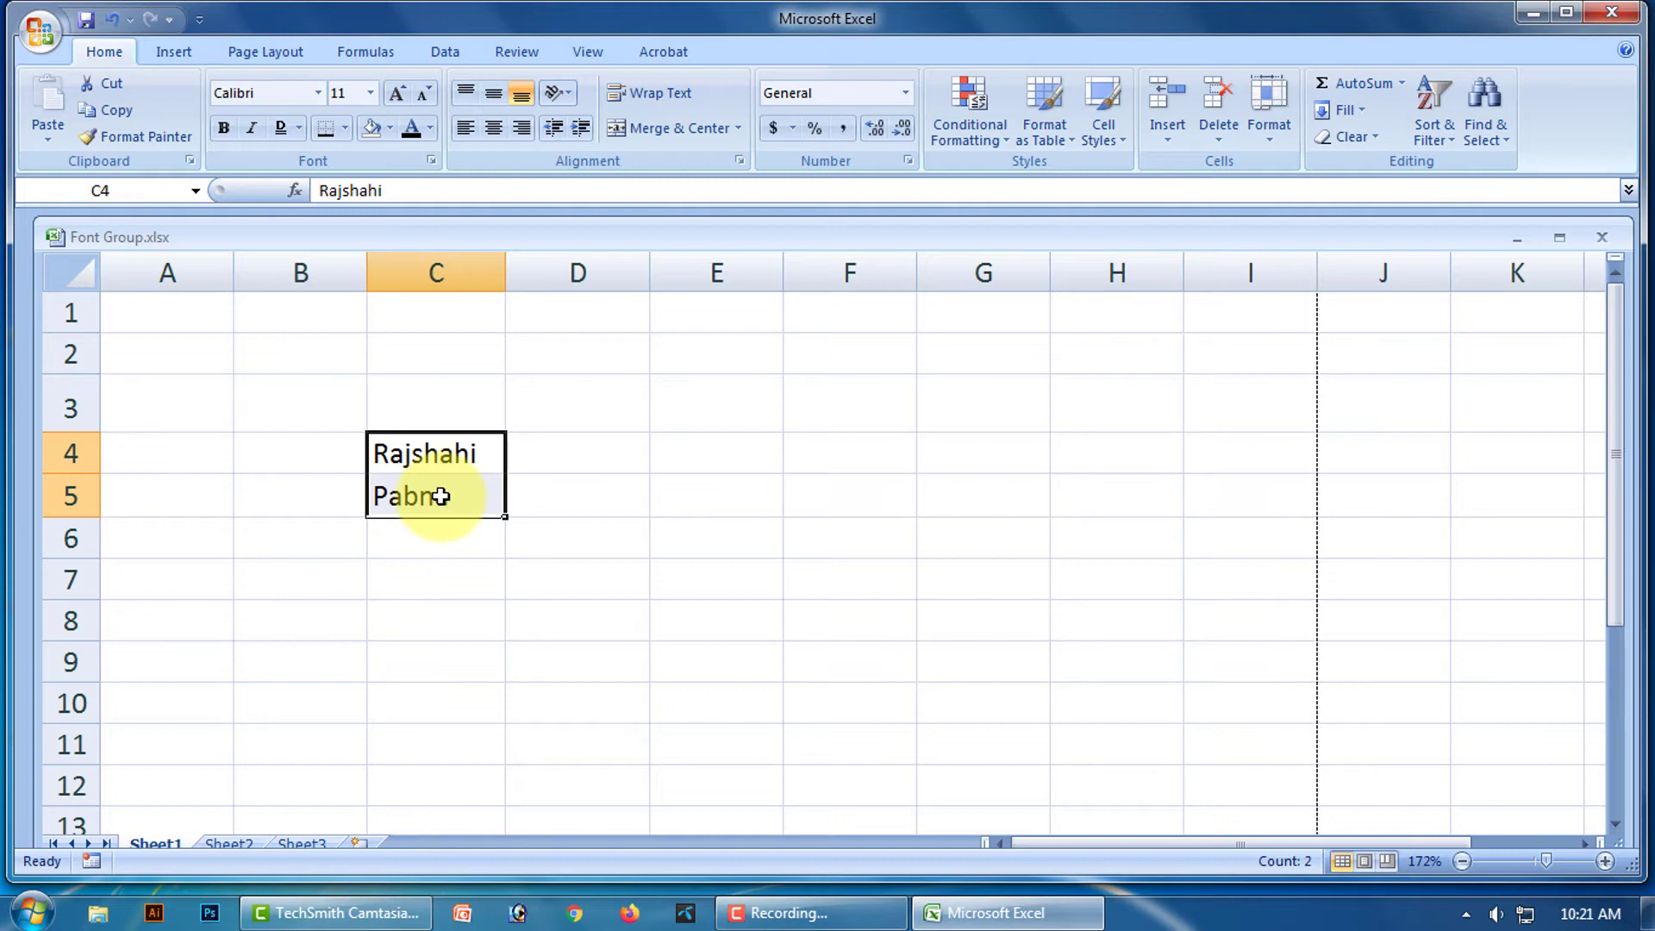
left_click(344, 131)
left_click(398, 312)
left_click(809, 477)
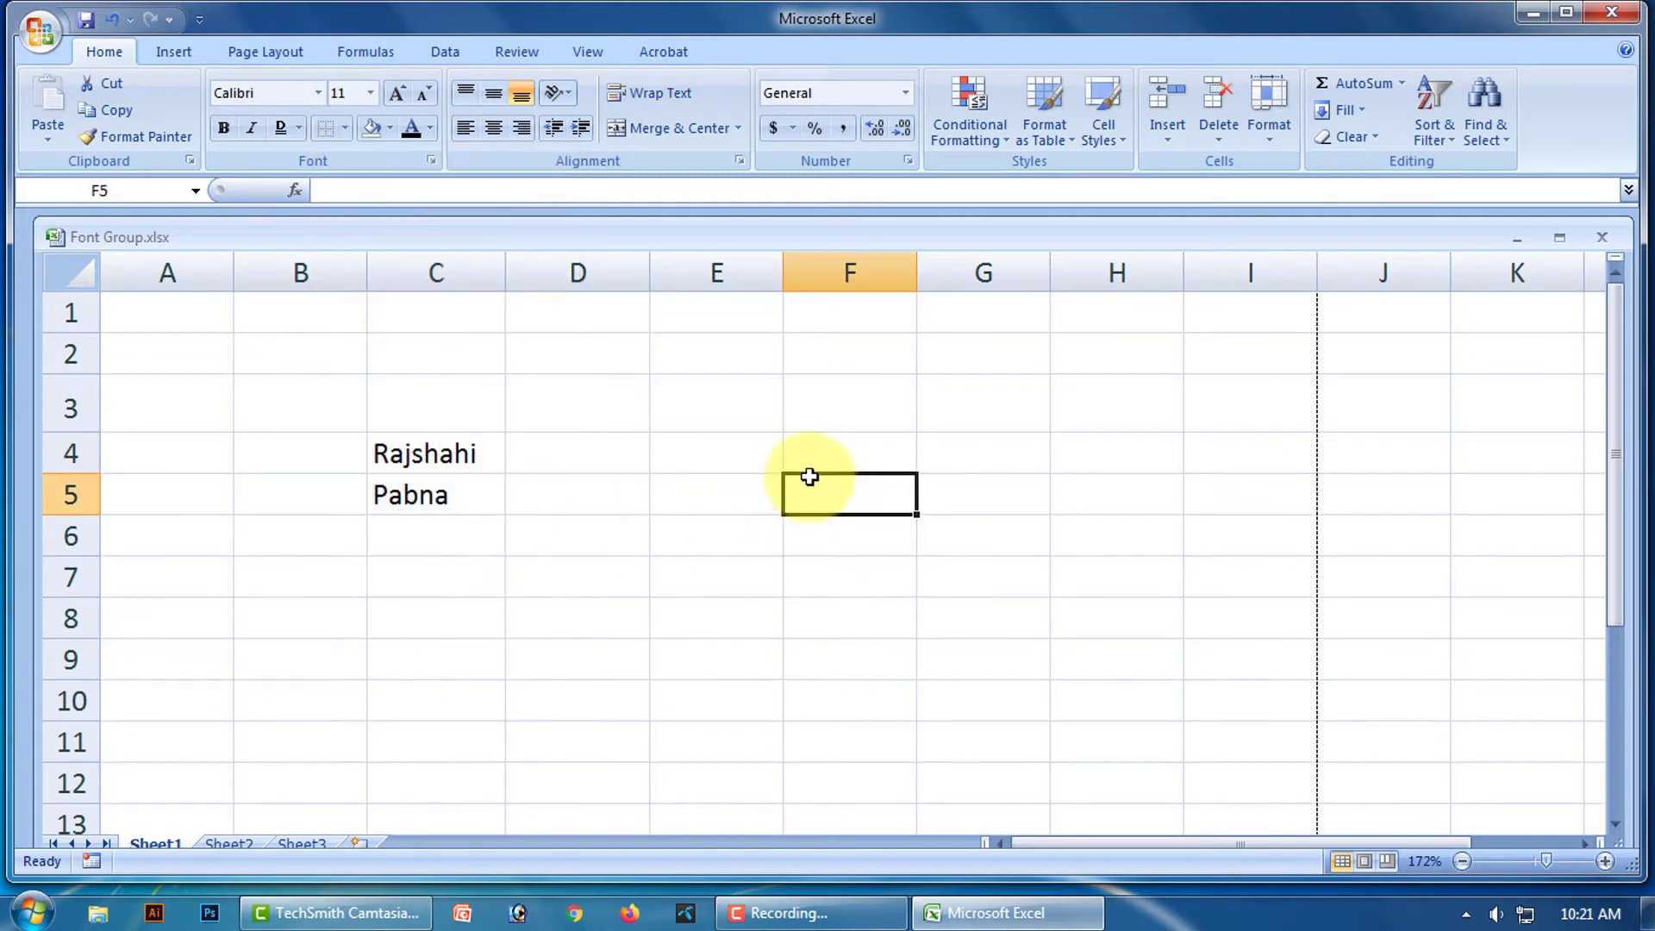
left_click_drag(419, 454, 437, 494)
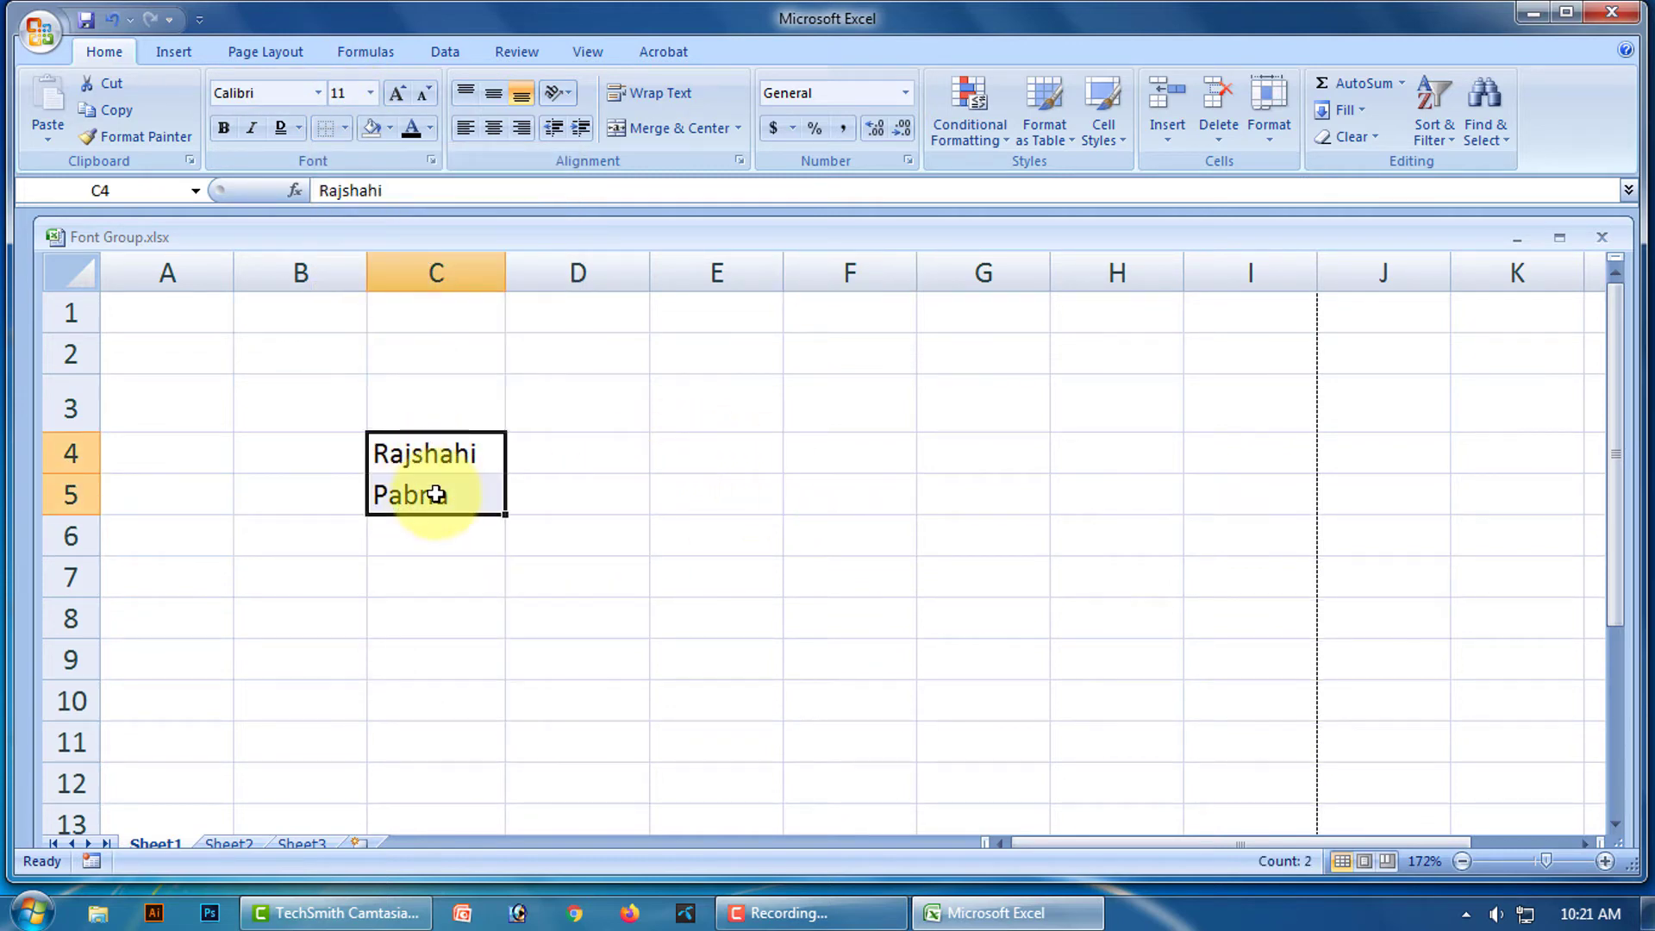
left_click(344, 127)
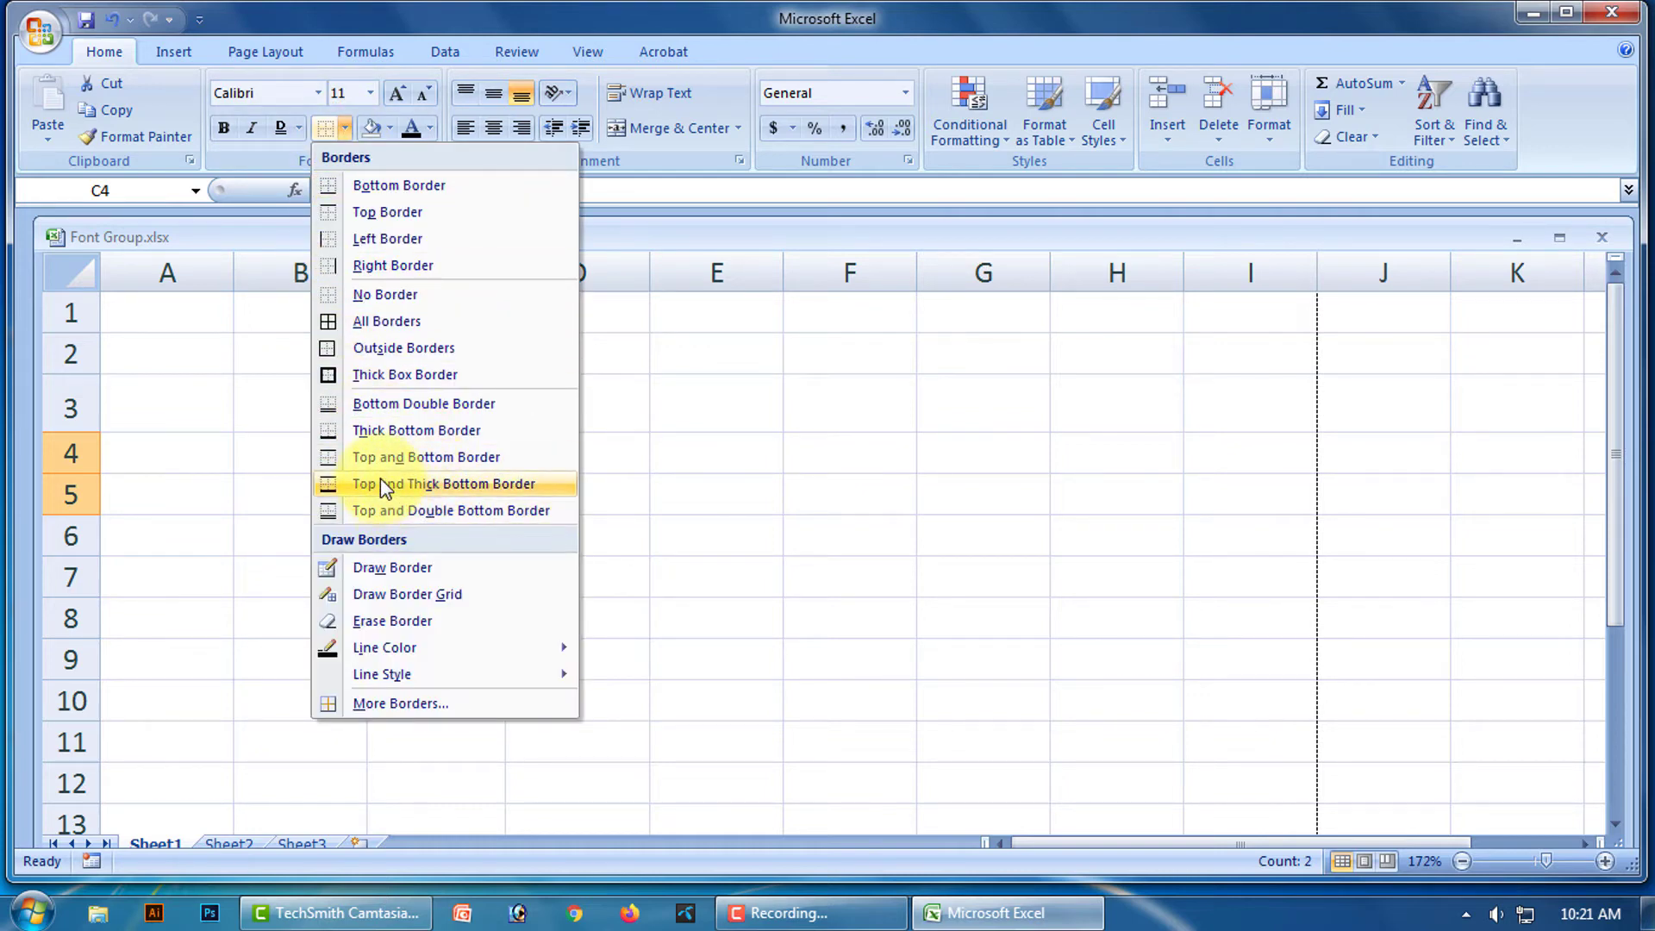
left_click(454, 465)
left_click(787, 502)
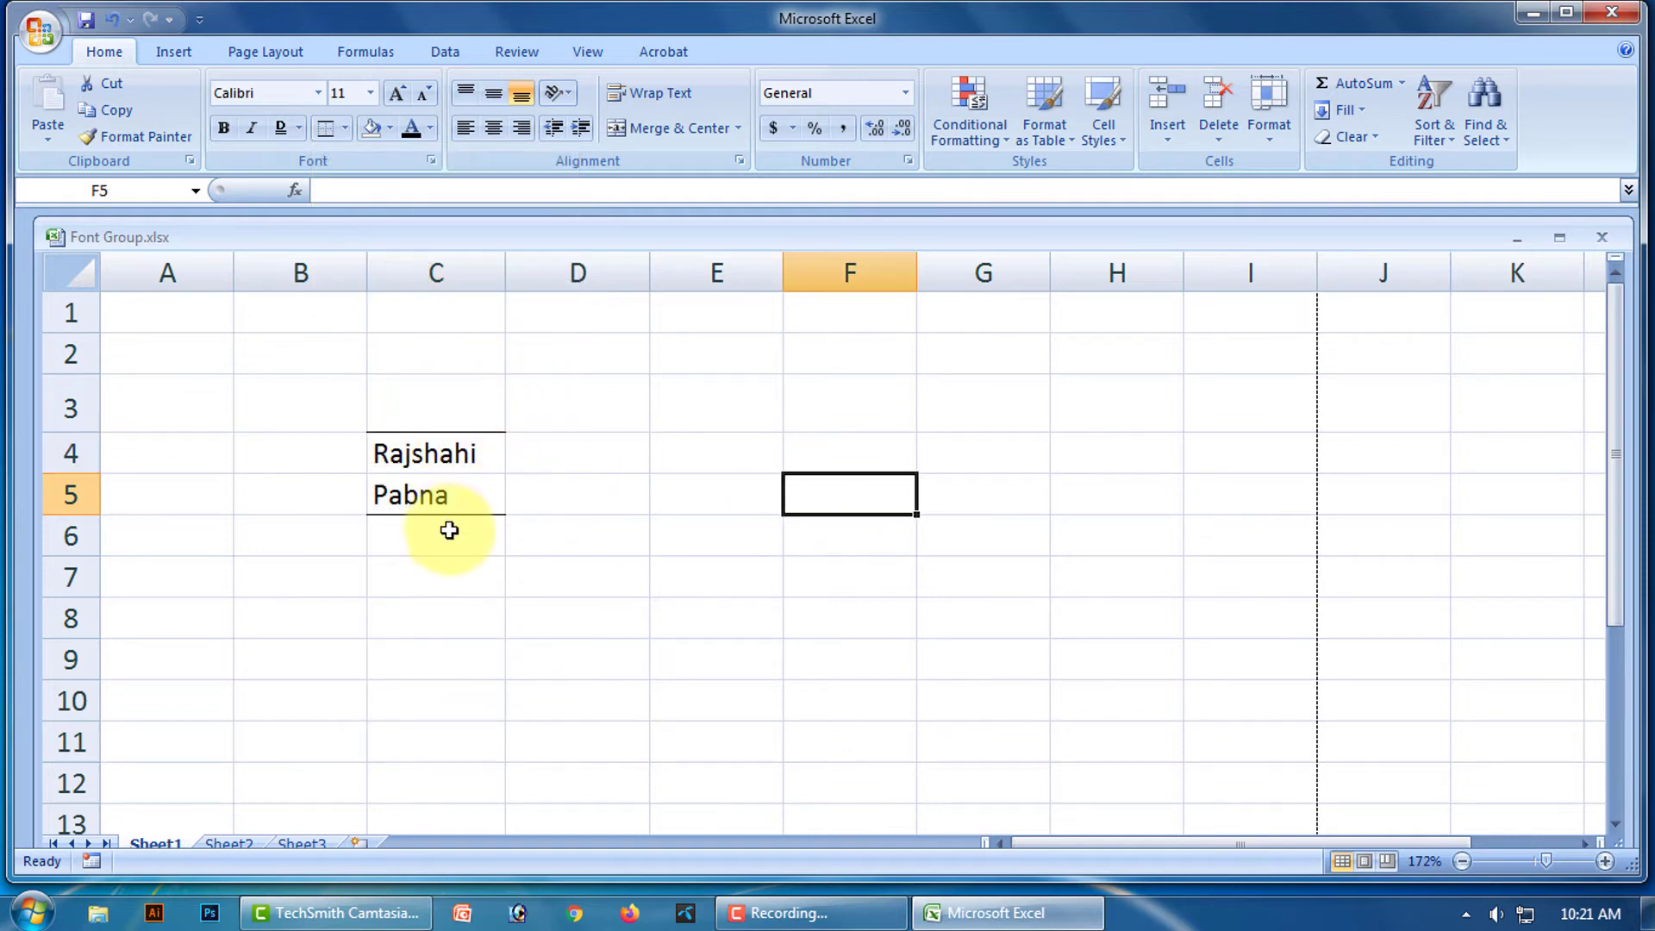
Clear those borders and apply Top and Thick Bottom Border to C4:C5.
left_click(440, 444)
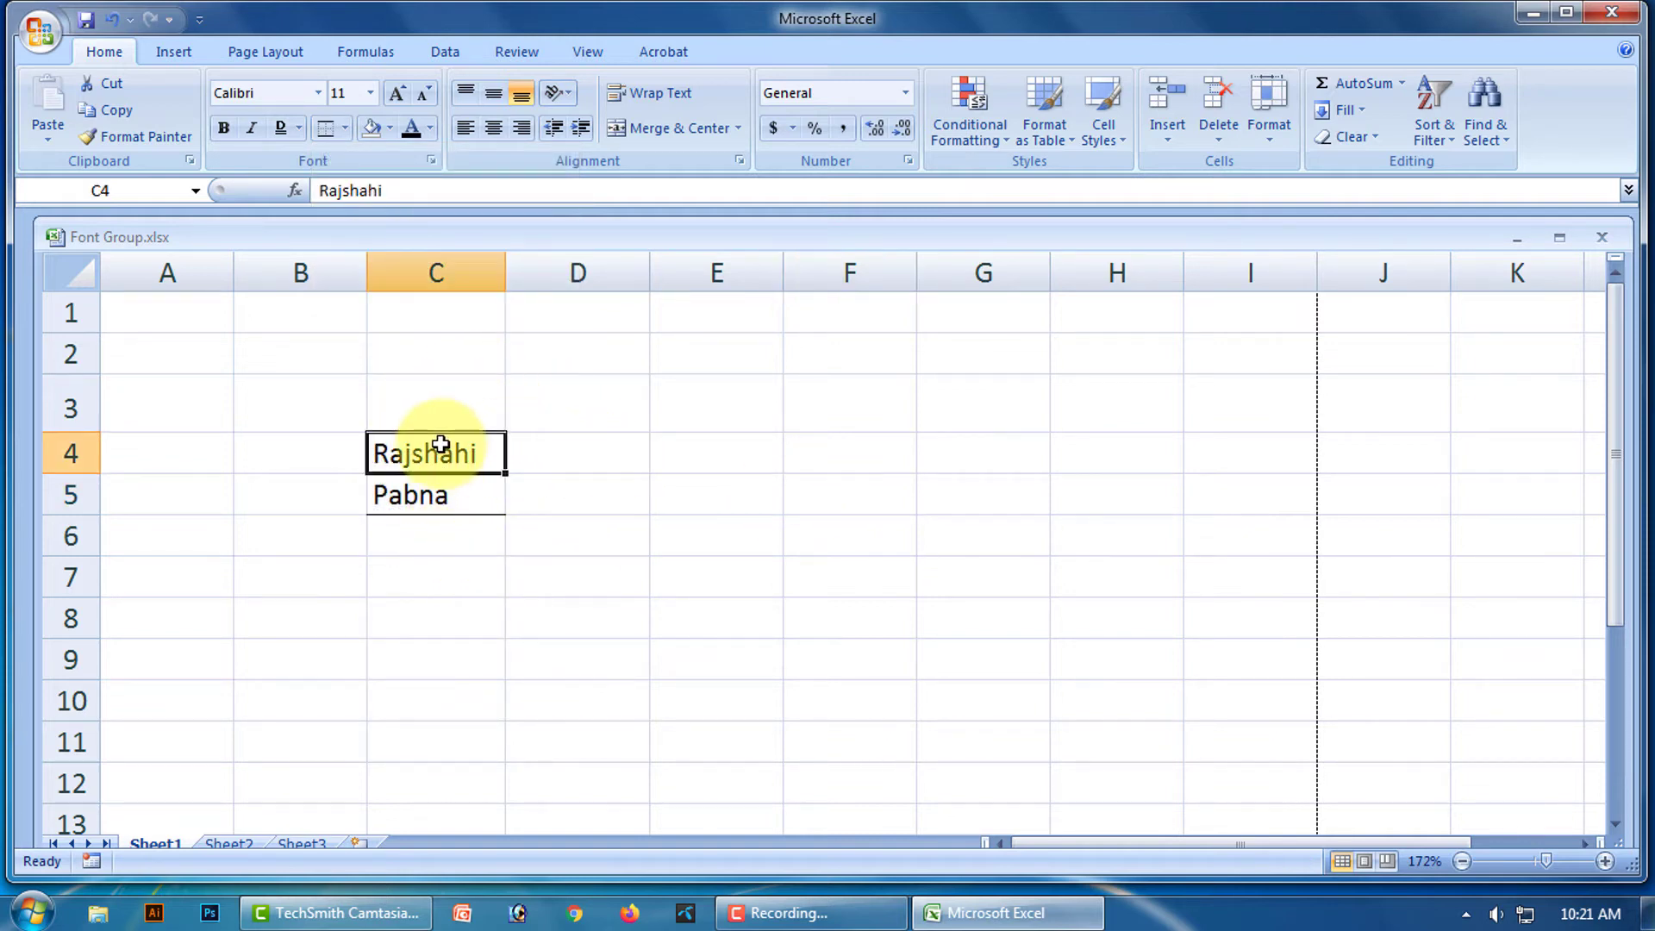
left_click_drag(441, 444, 436, 488)
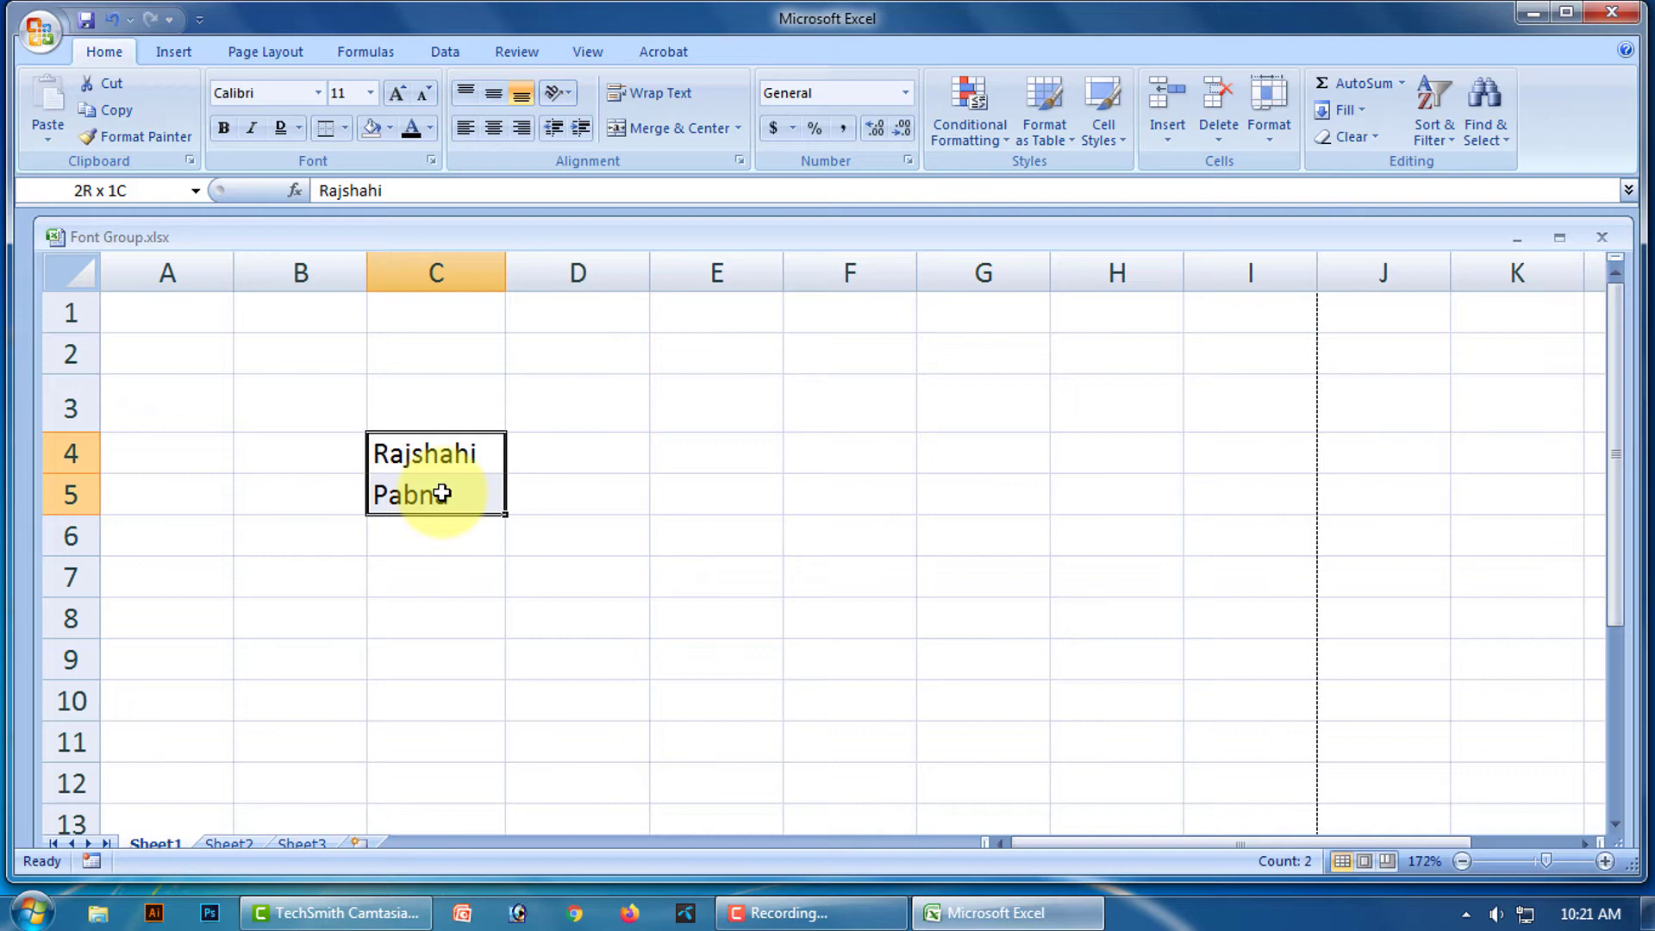
left_click(345, 129)
left_click(362, 298)
left_click(827, 495)
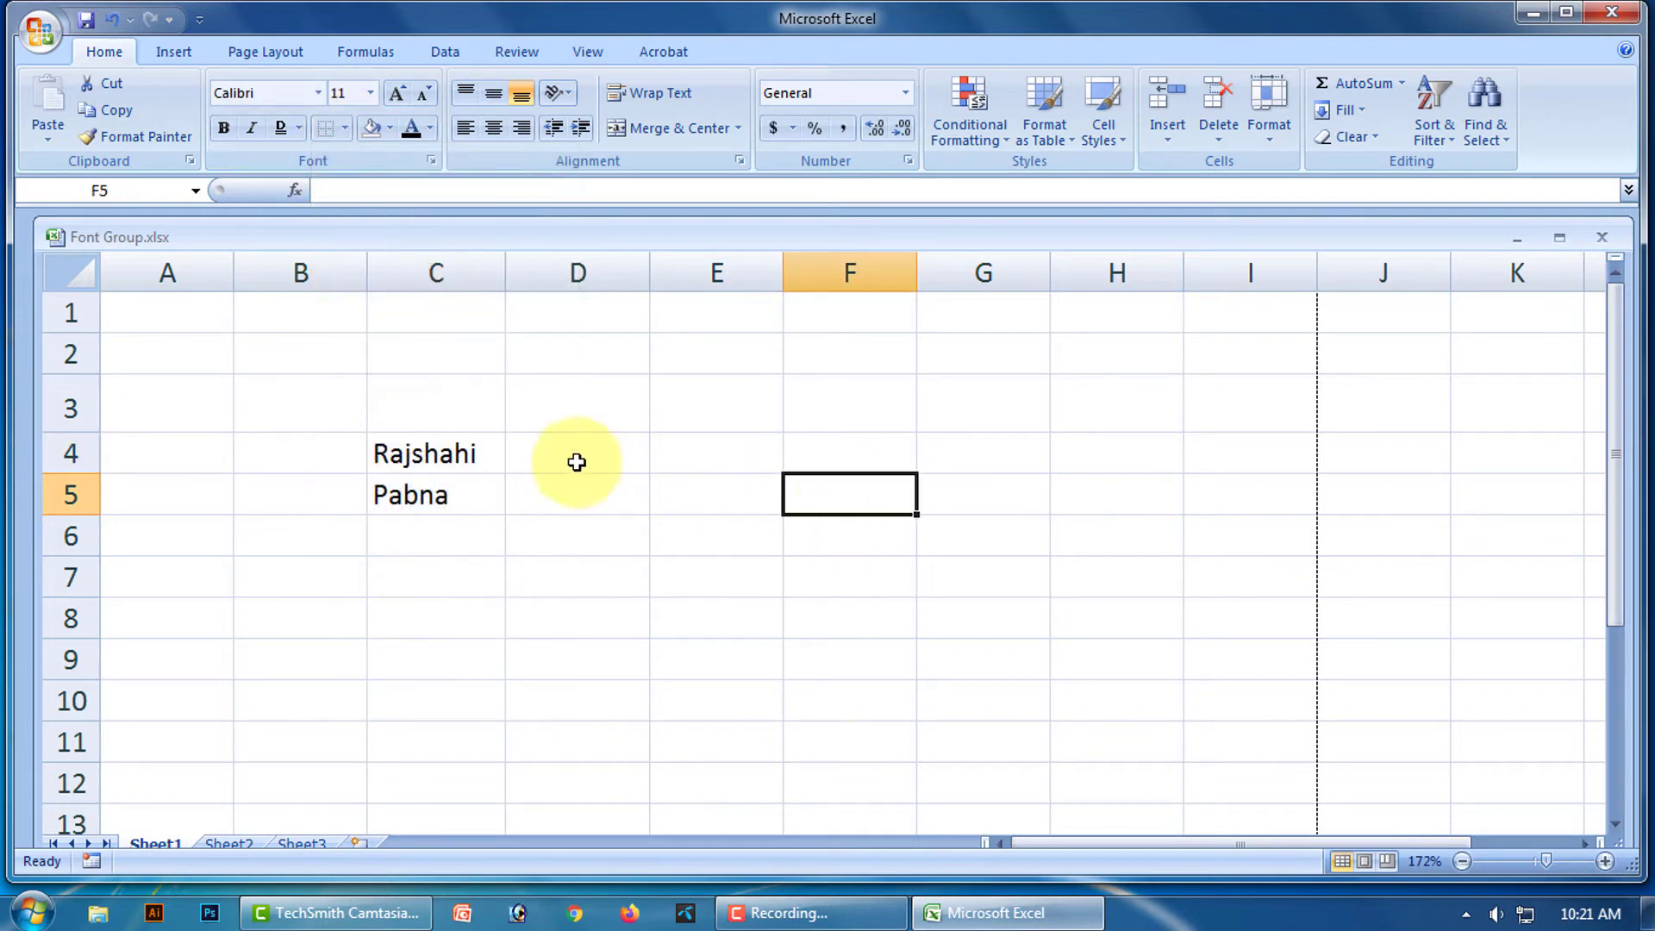
left_click_drag(443, 447, 458, 487)
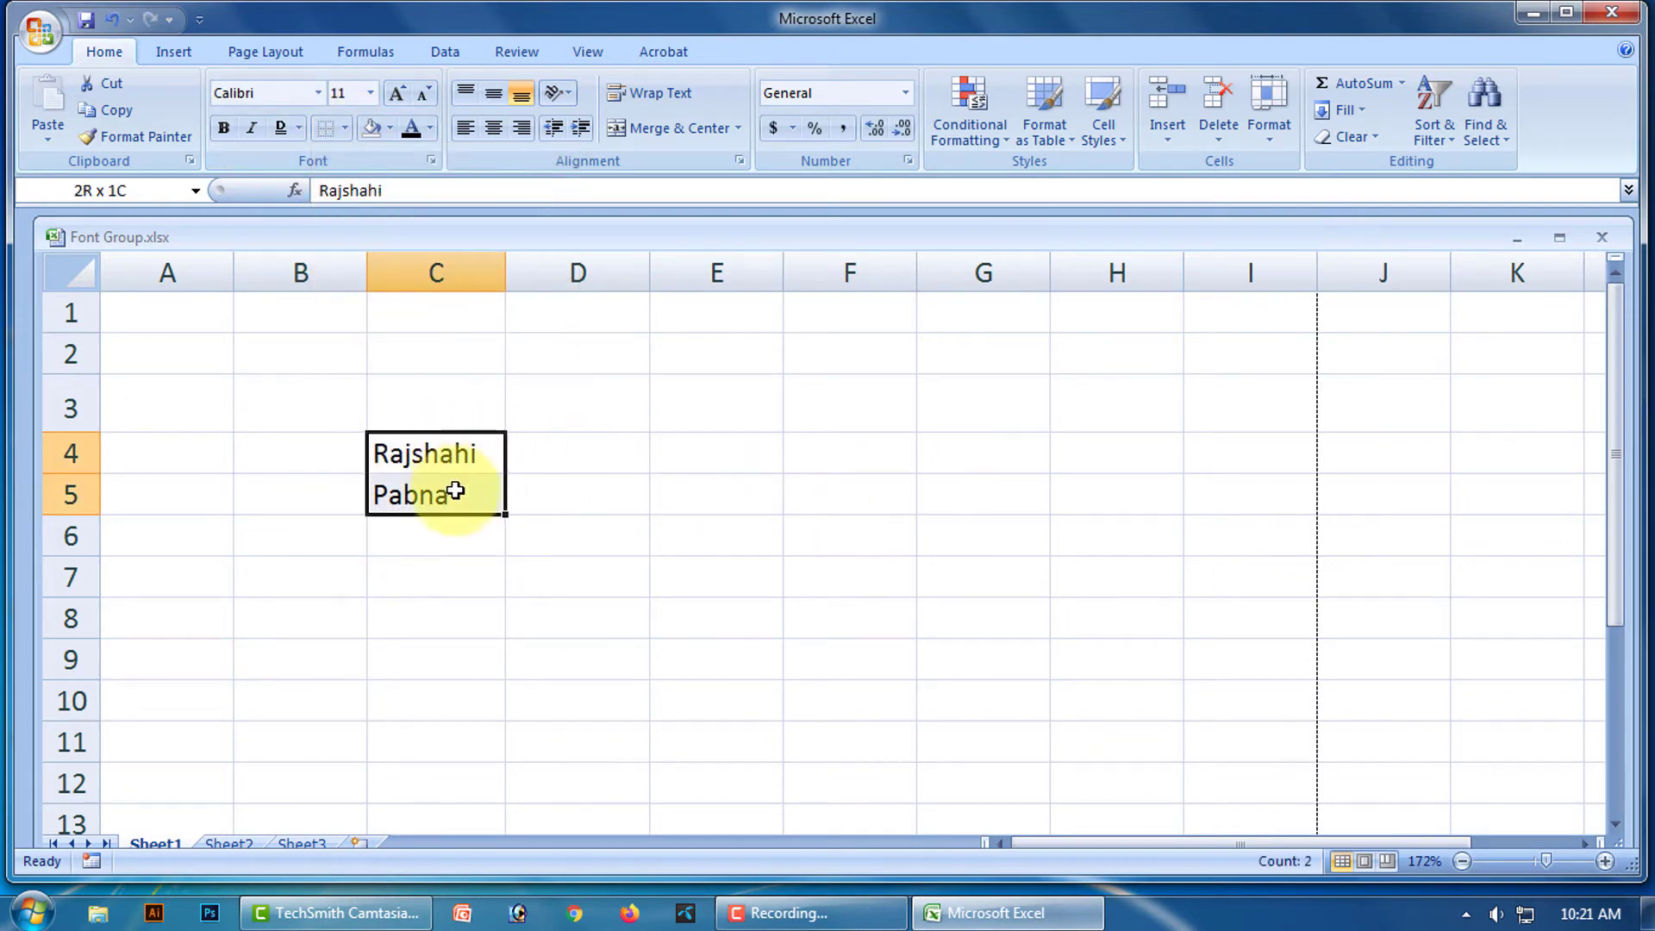
left_click(345, 129)
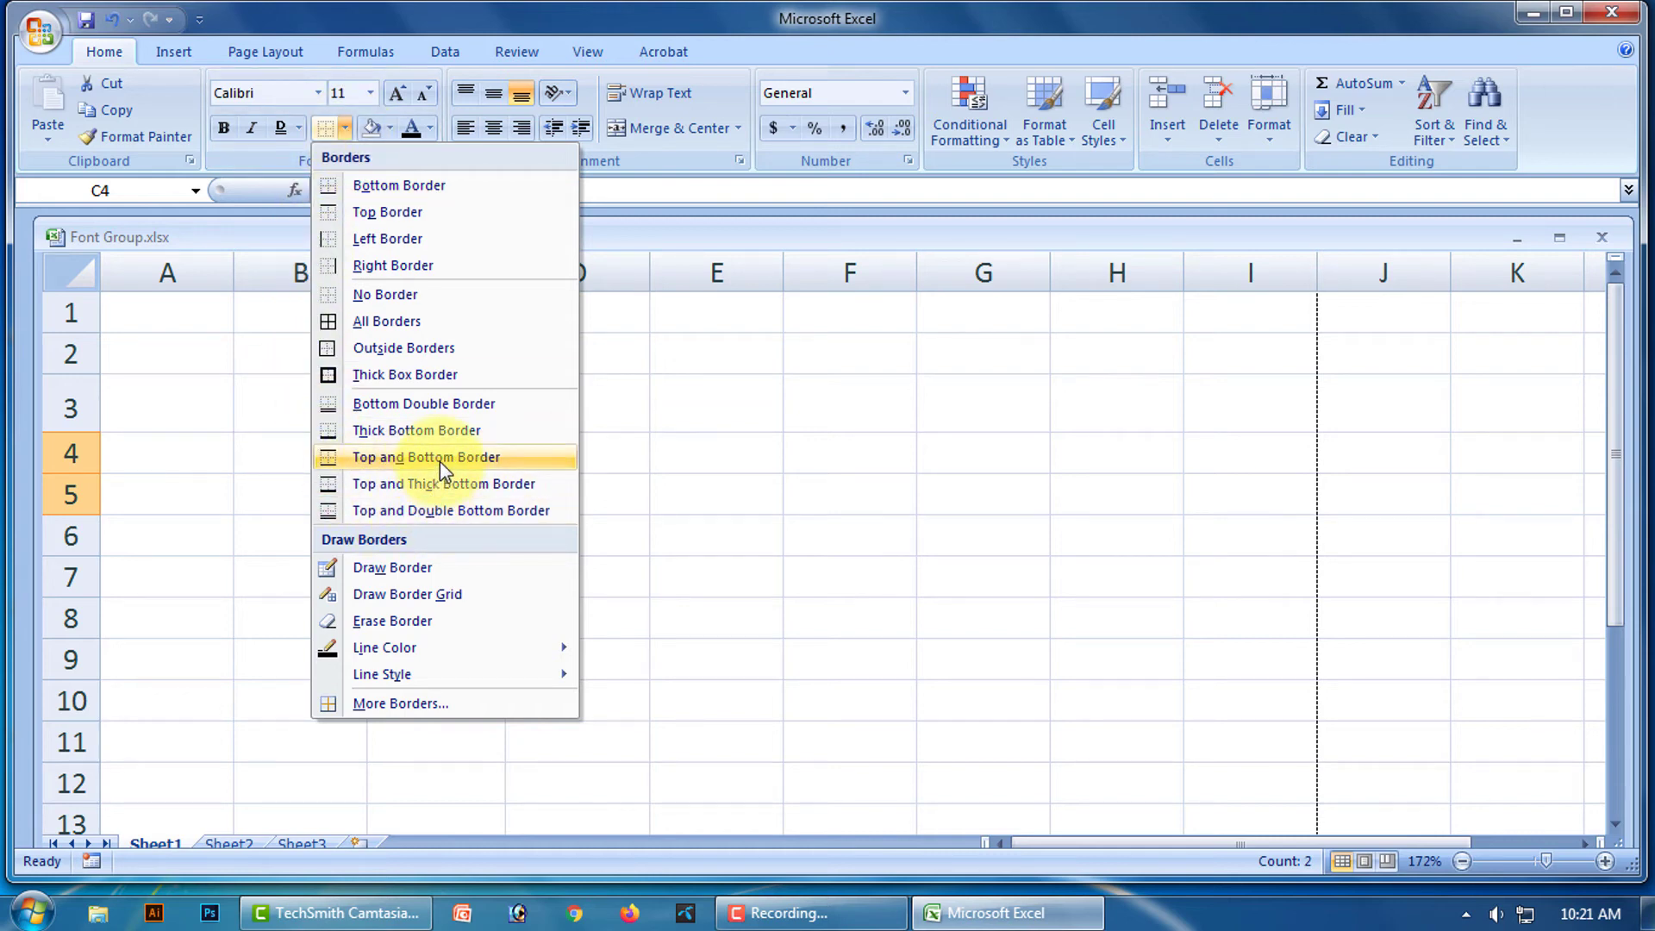
left_click(481, 498)
left_click(743, 492)
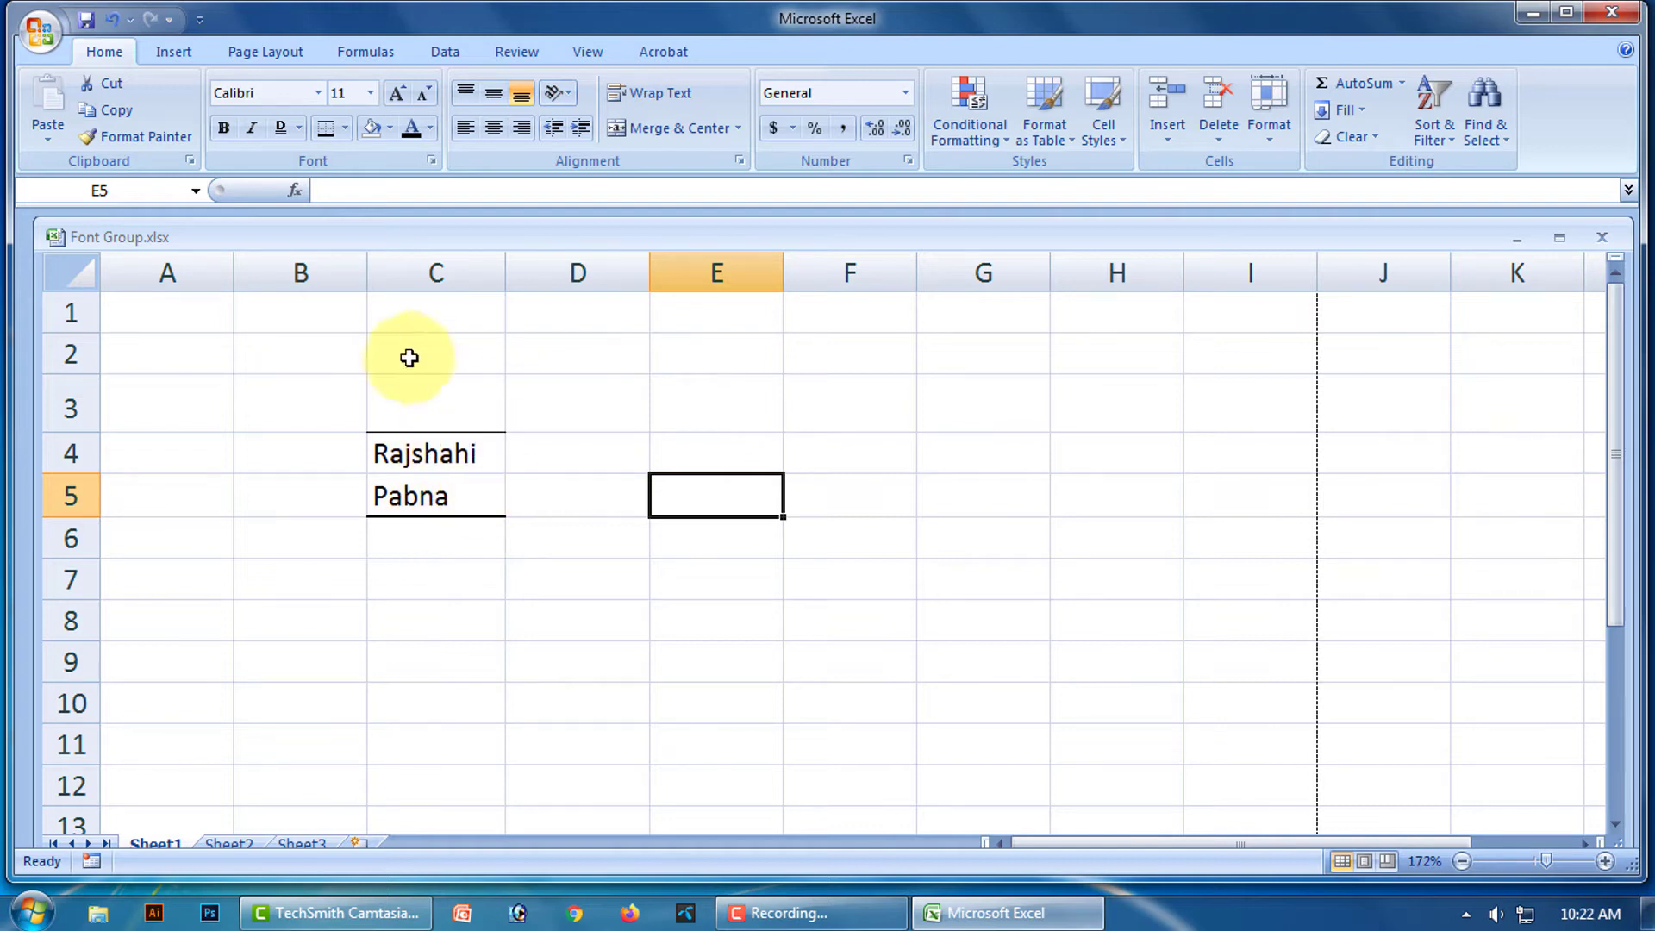
Clear C4:C5's borders and apply Top and Double Bottom Border instead.
left_click_drag(443, 451, 444, 501)
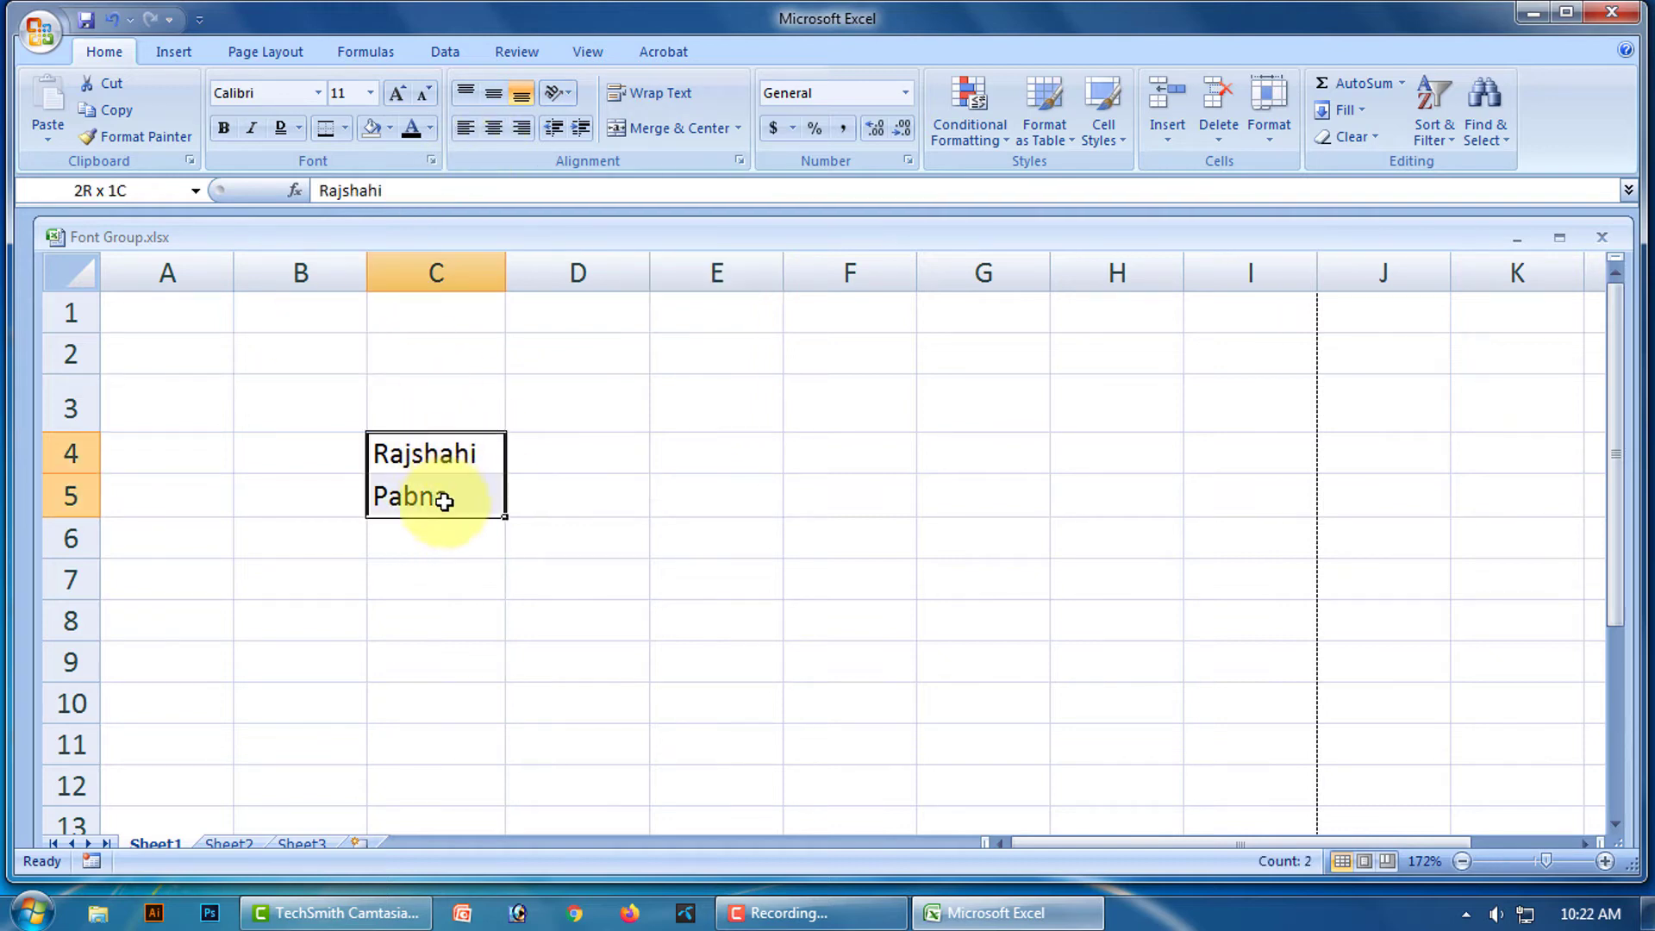
left_click(346, 130)
left_click(405, 293)
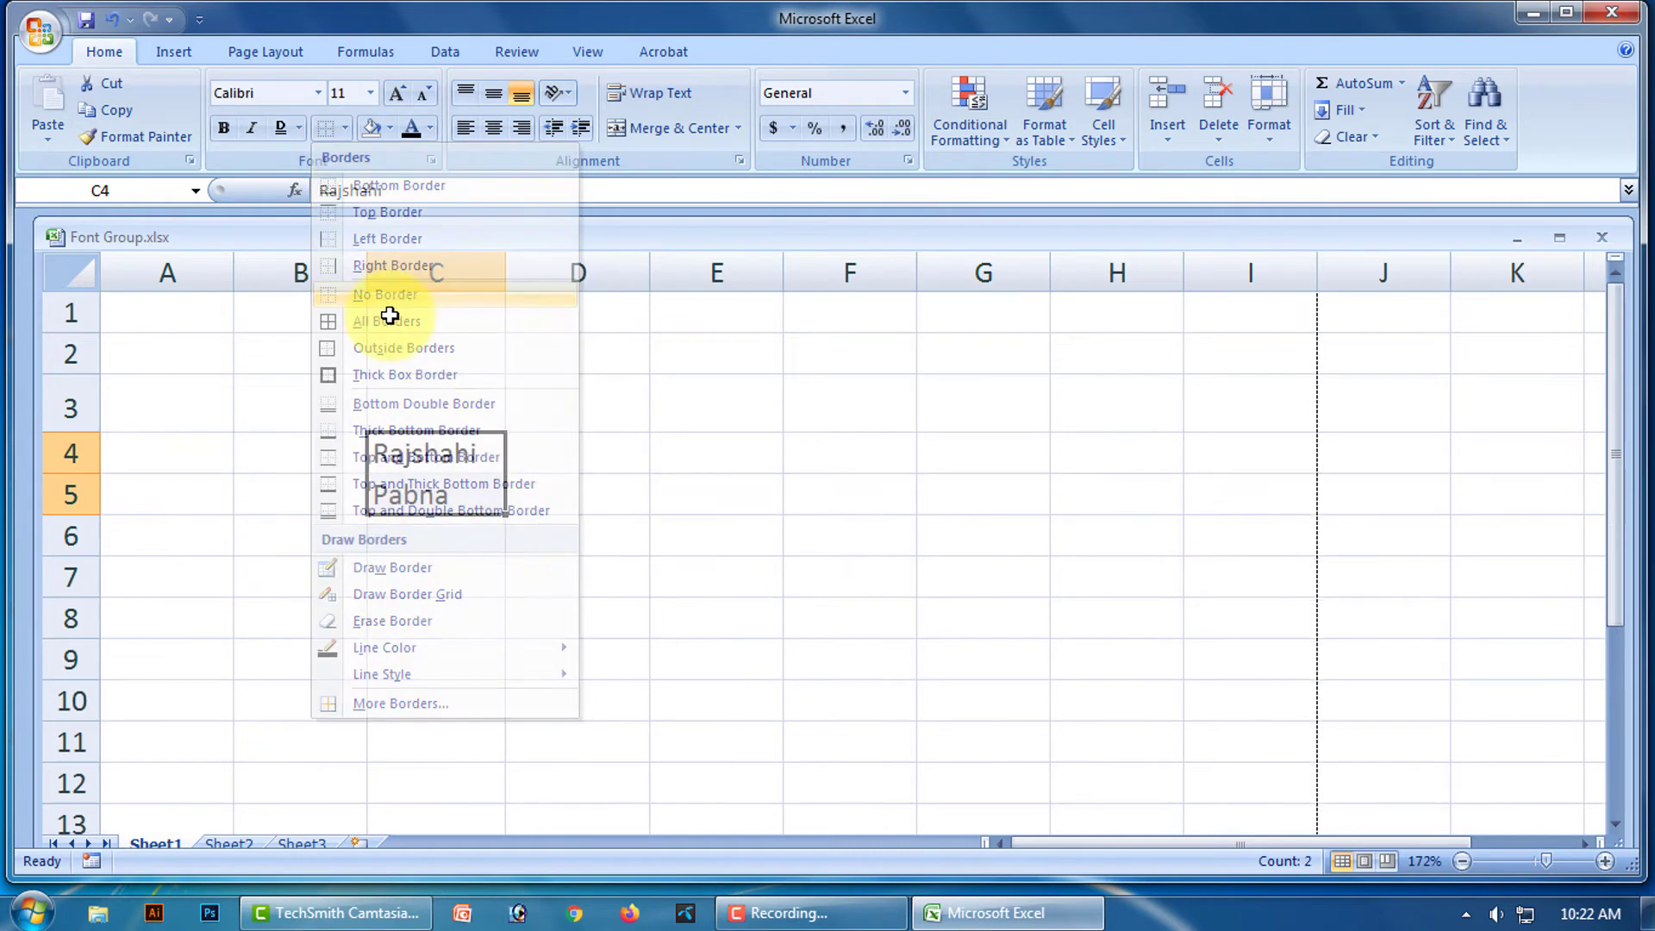
left_click(687, 526)
left_click_drag(429, 435, 445, 497)
left_click(346, 129)
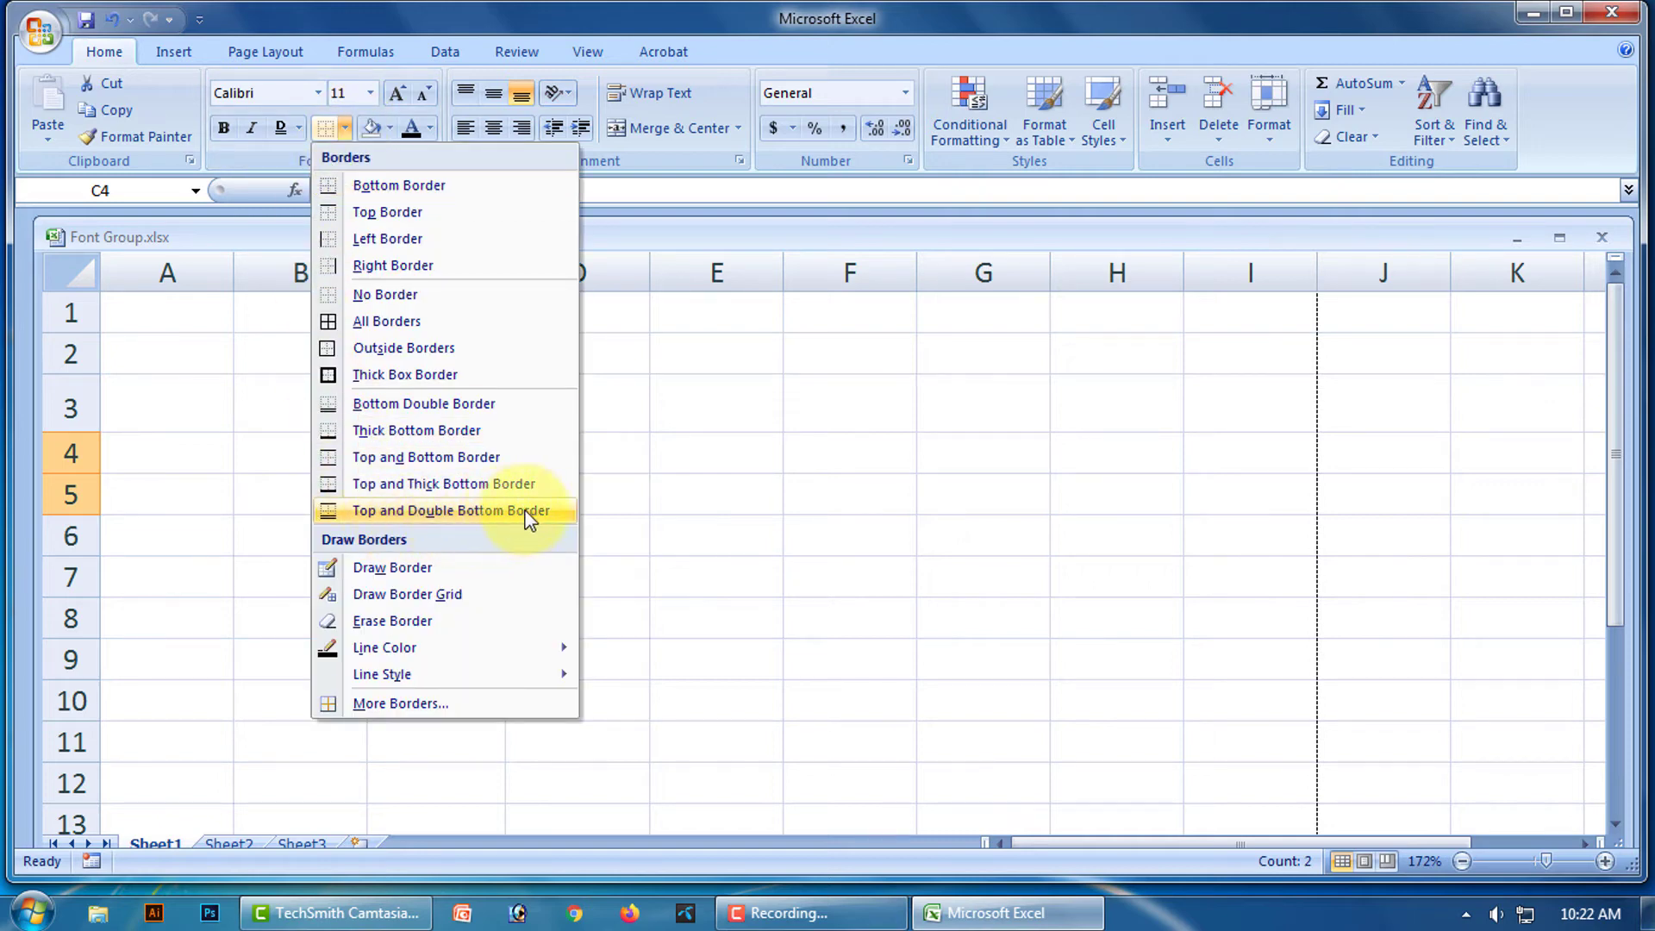
left_click(463, 511)
left_click(705, 524)
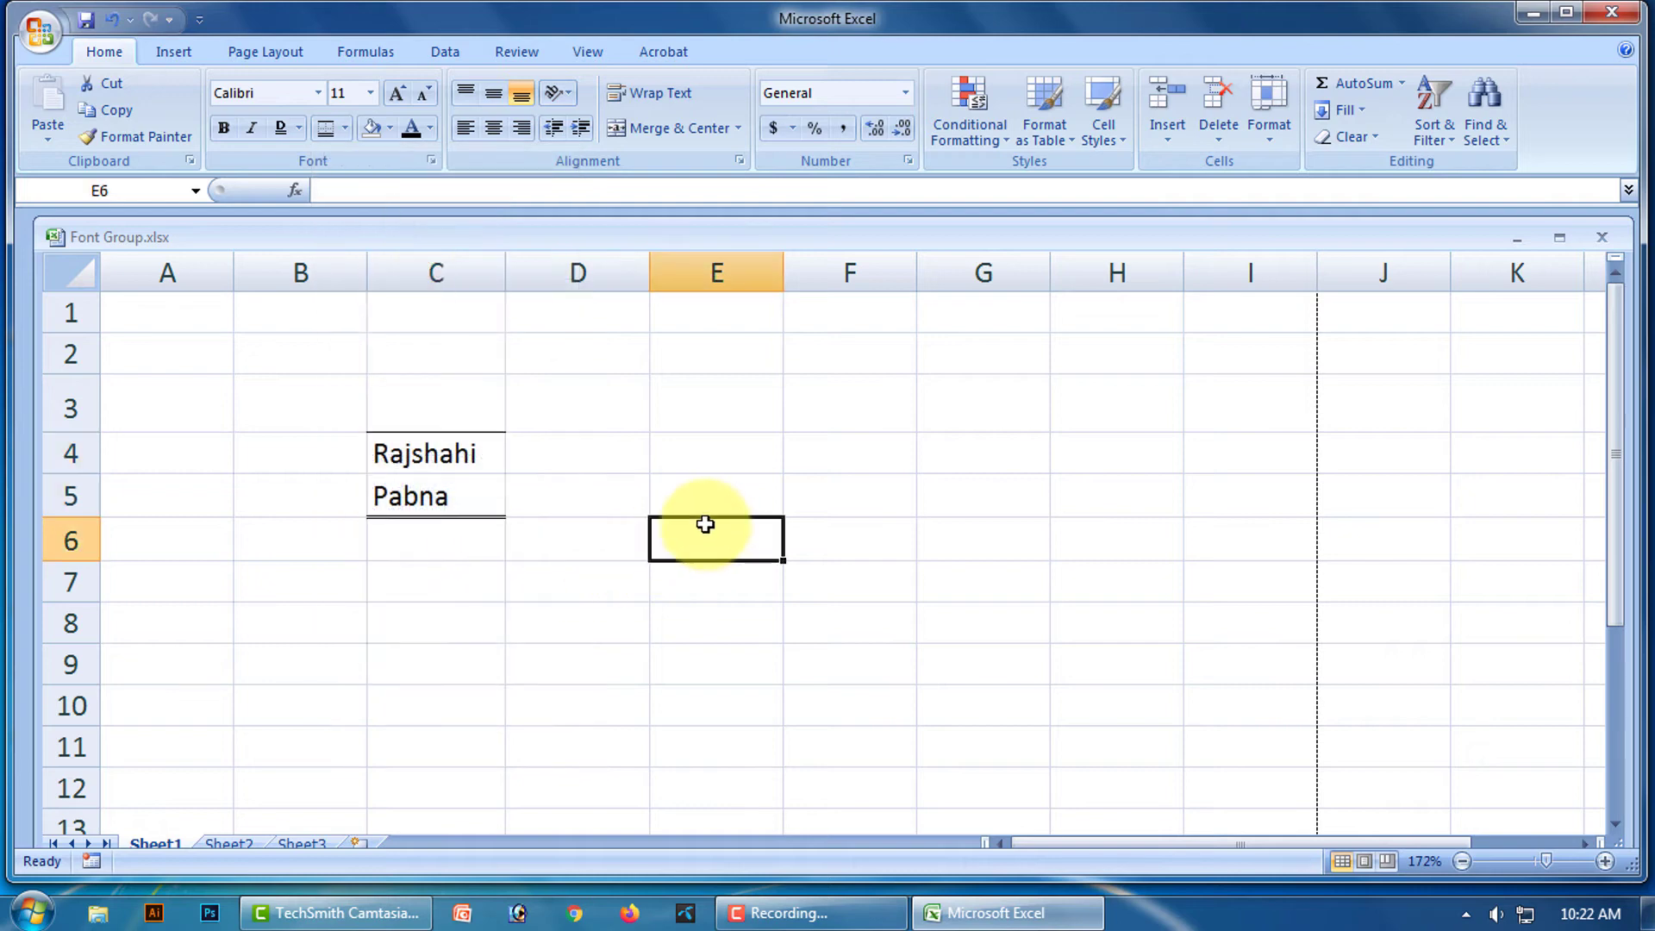
Remove all borders from C4:C5 again with No Border.
left_click(437, 444)
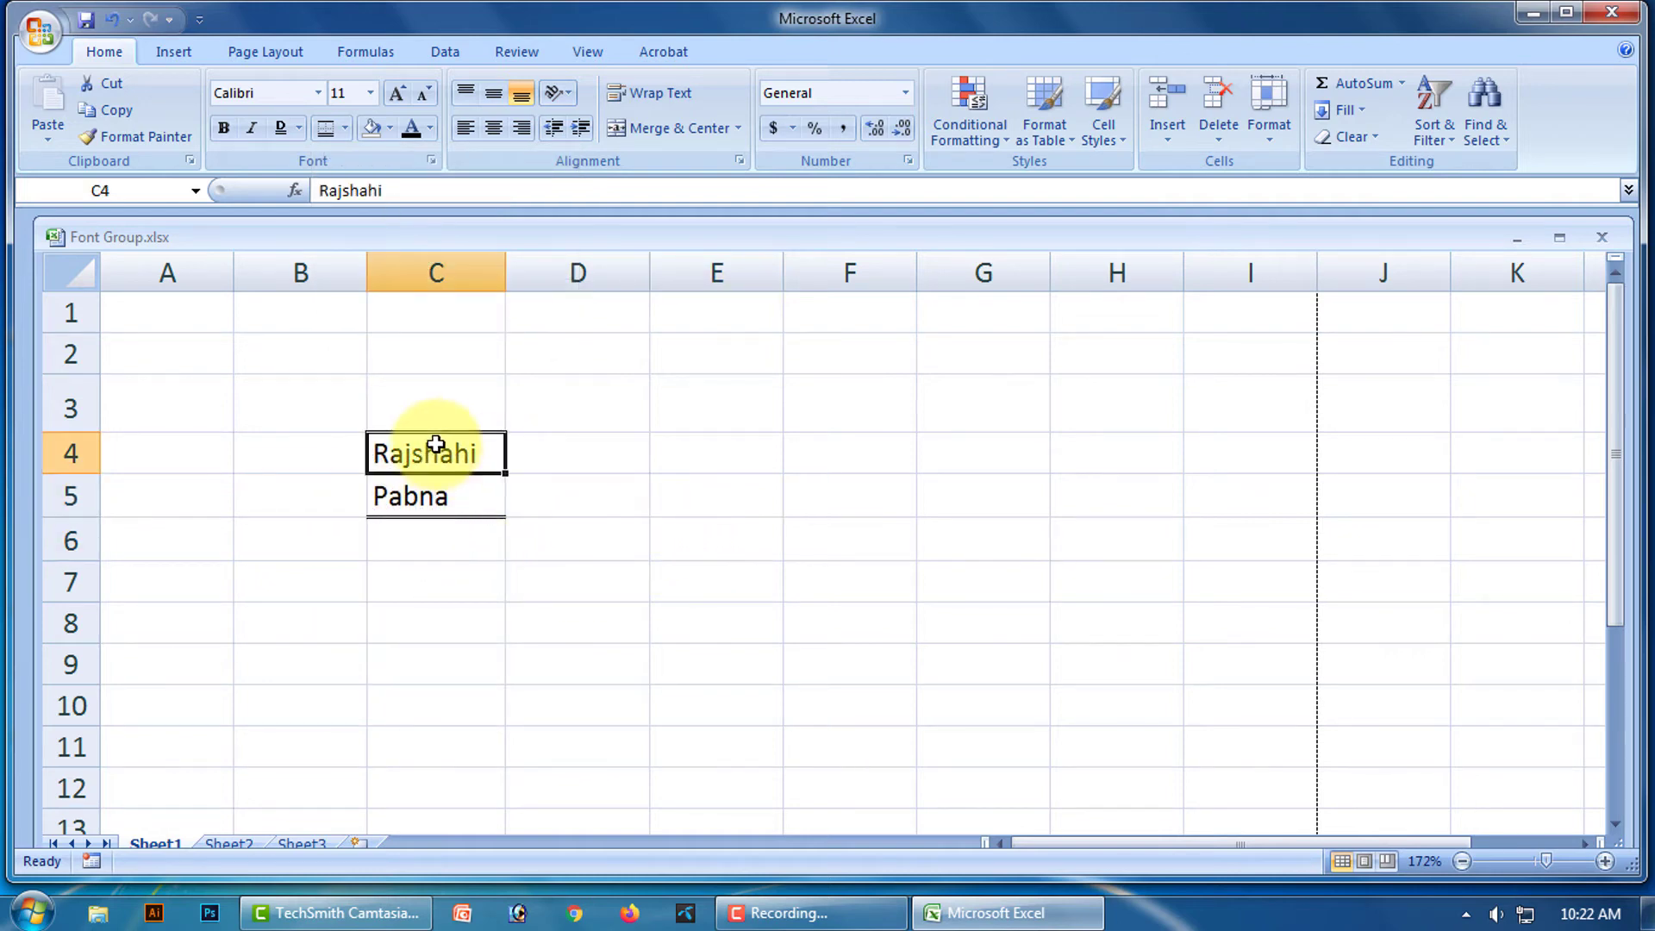
left_click_drag(436, 444, 443, 493)
left_click(343, 129)
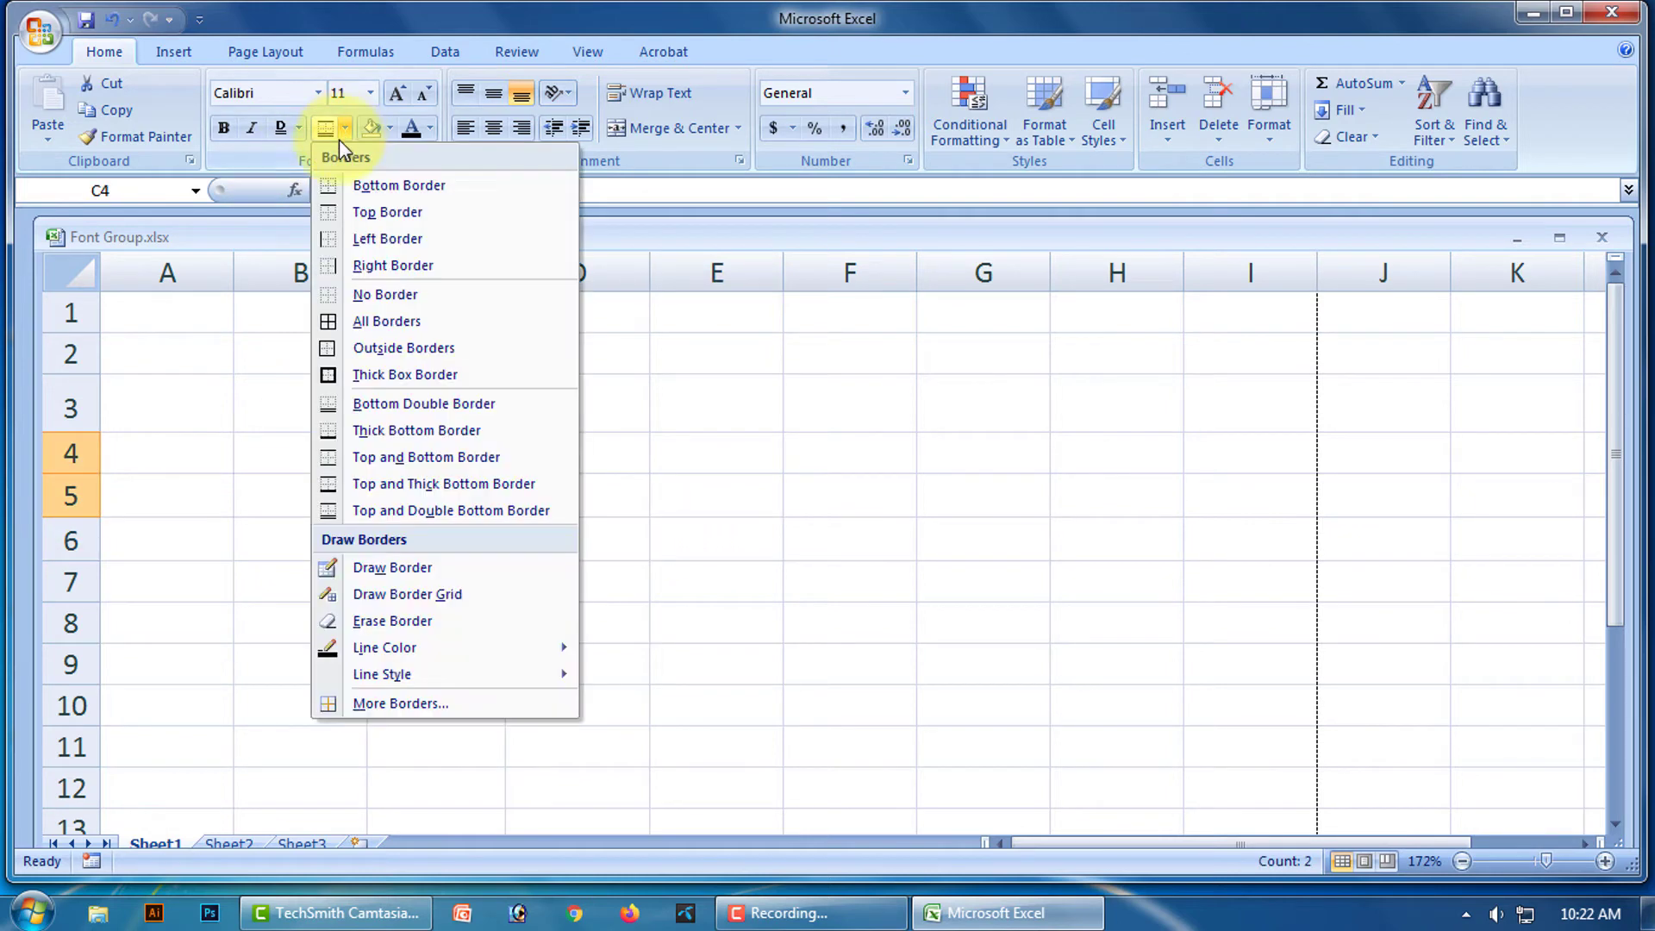
left_click(380, 293)
left_click(788, 493)
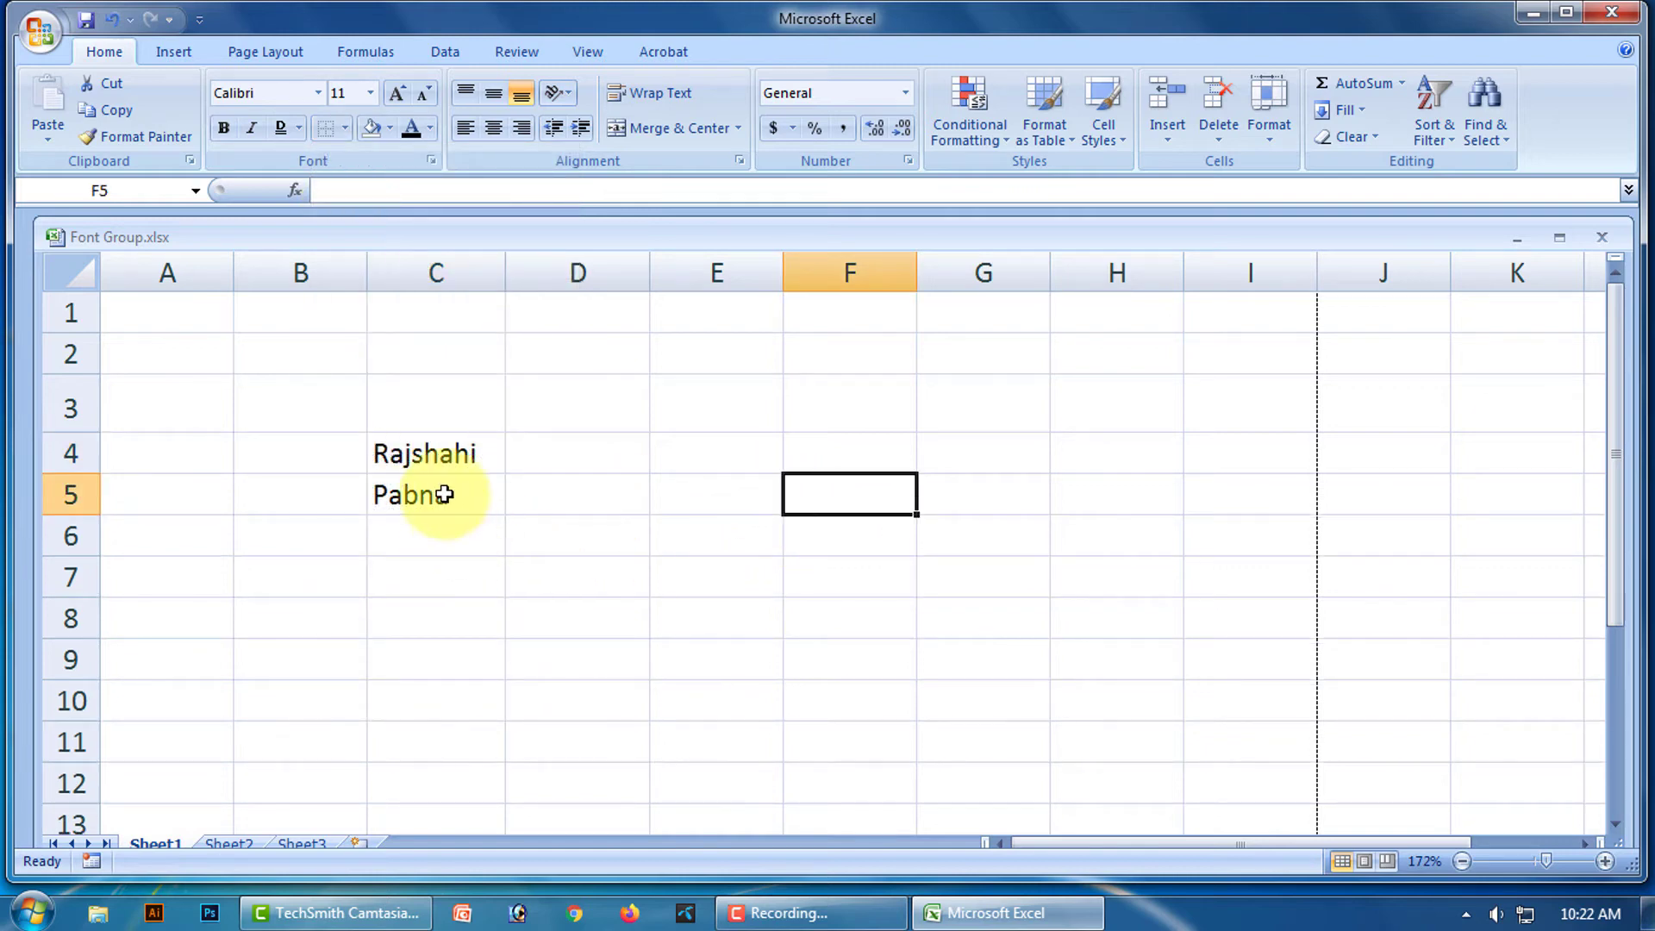
left_click_drag(418, 451, 417, 491)
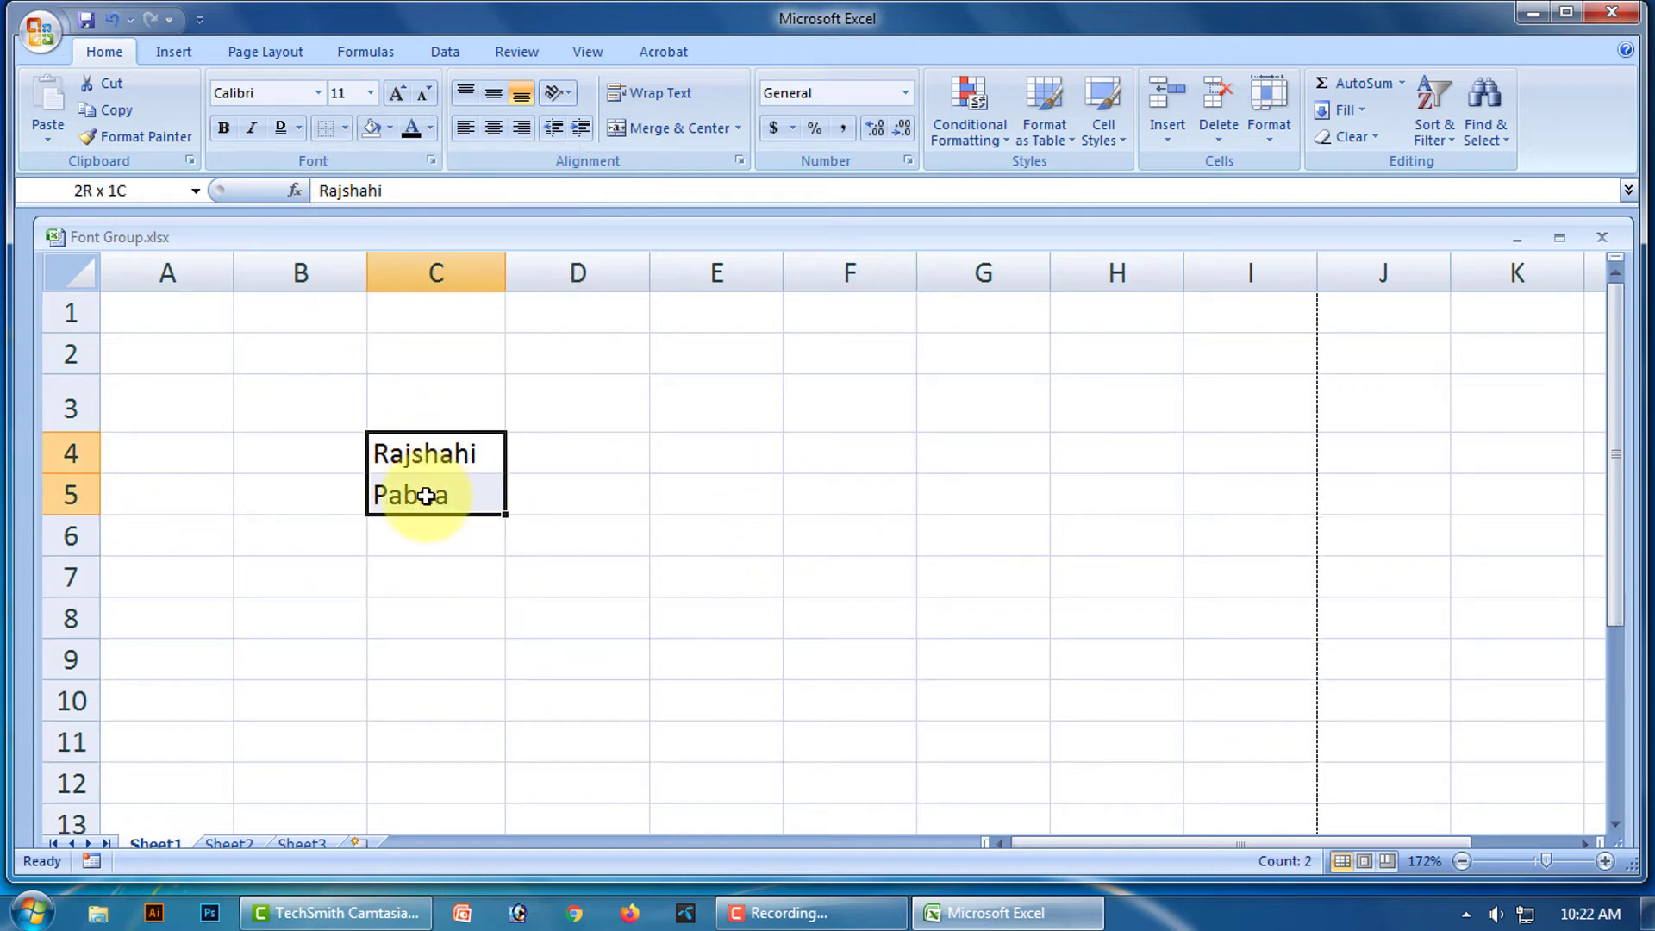
left_click(349, 131)
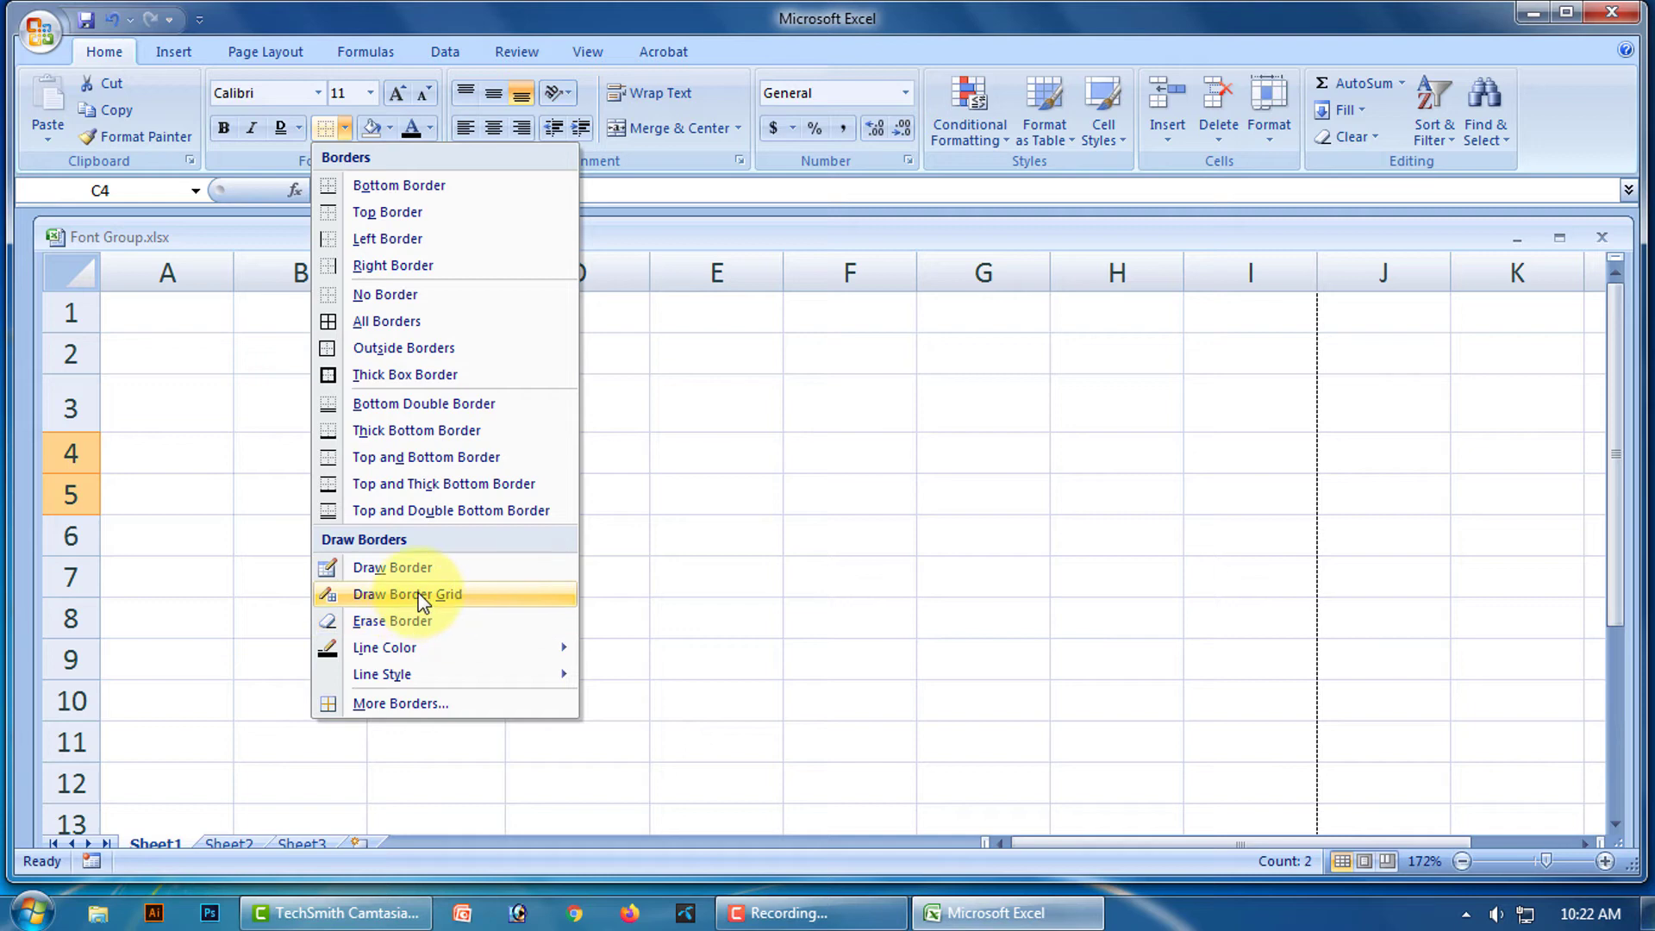
left_click(740, 480)
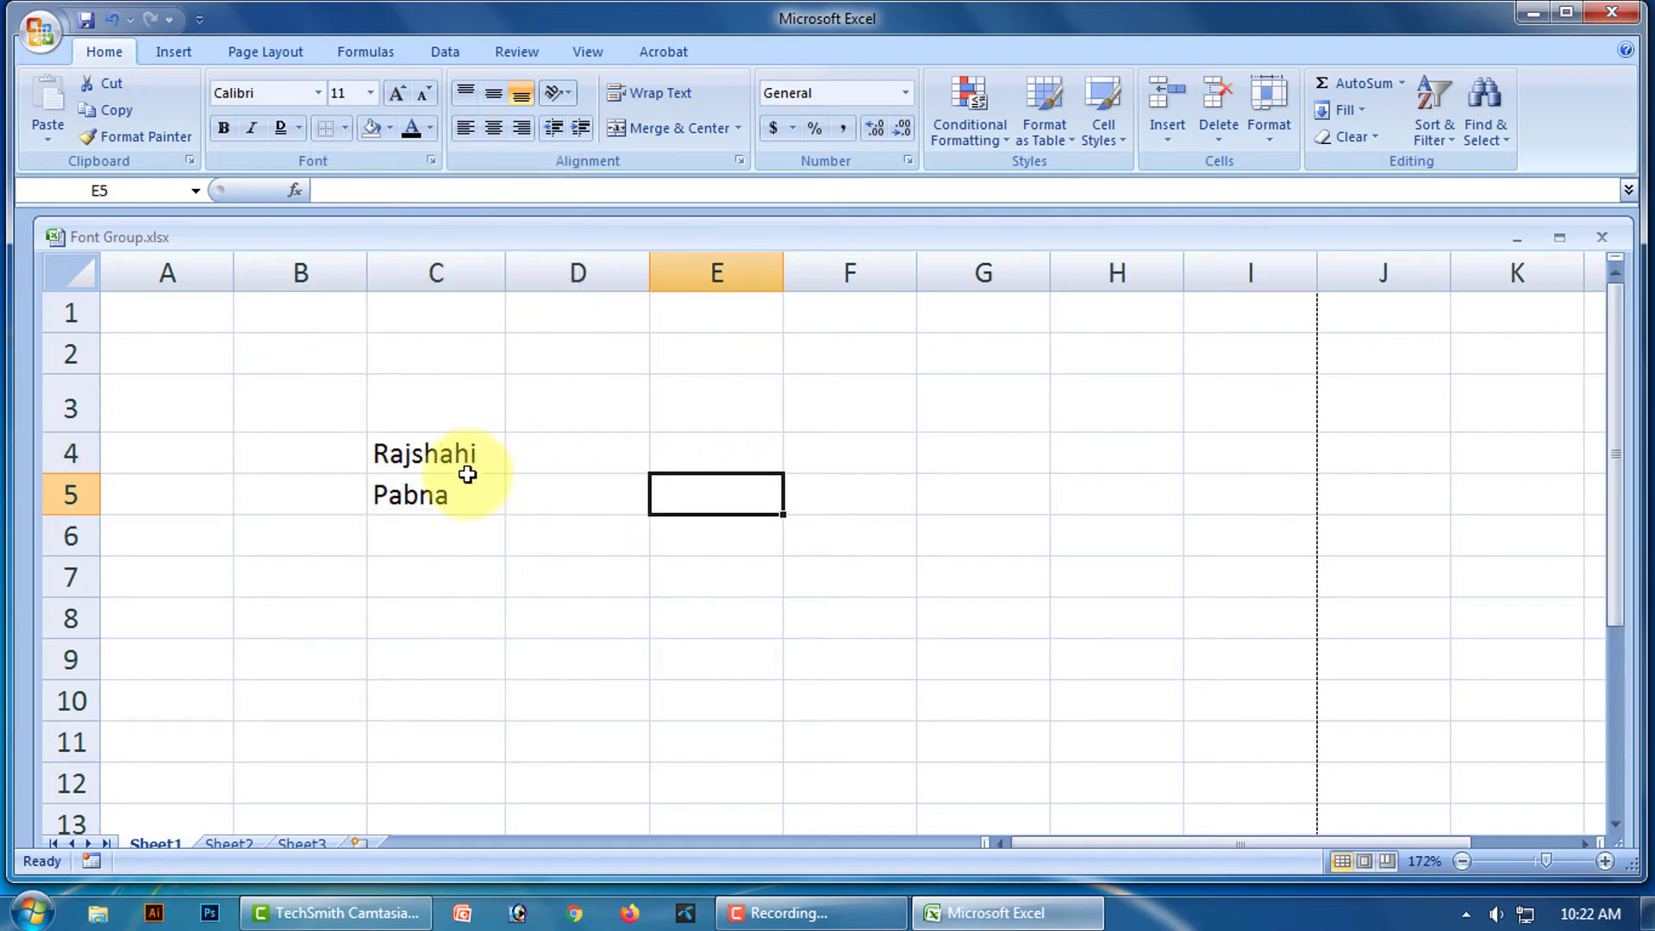
left_click(345, 128)
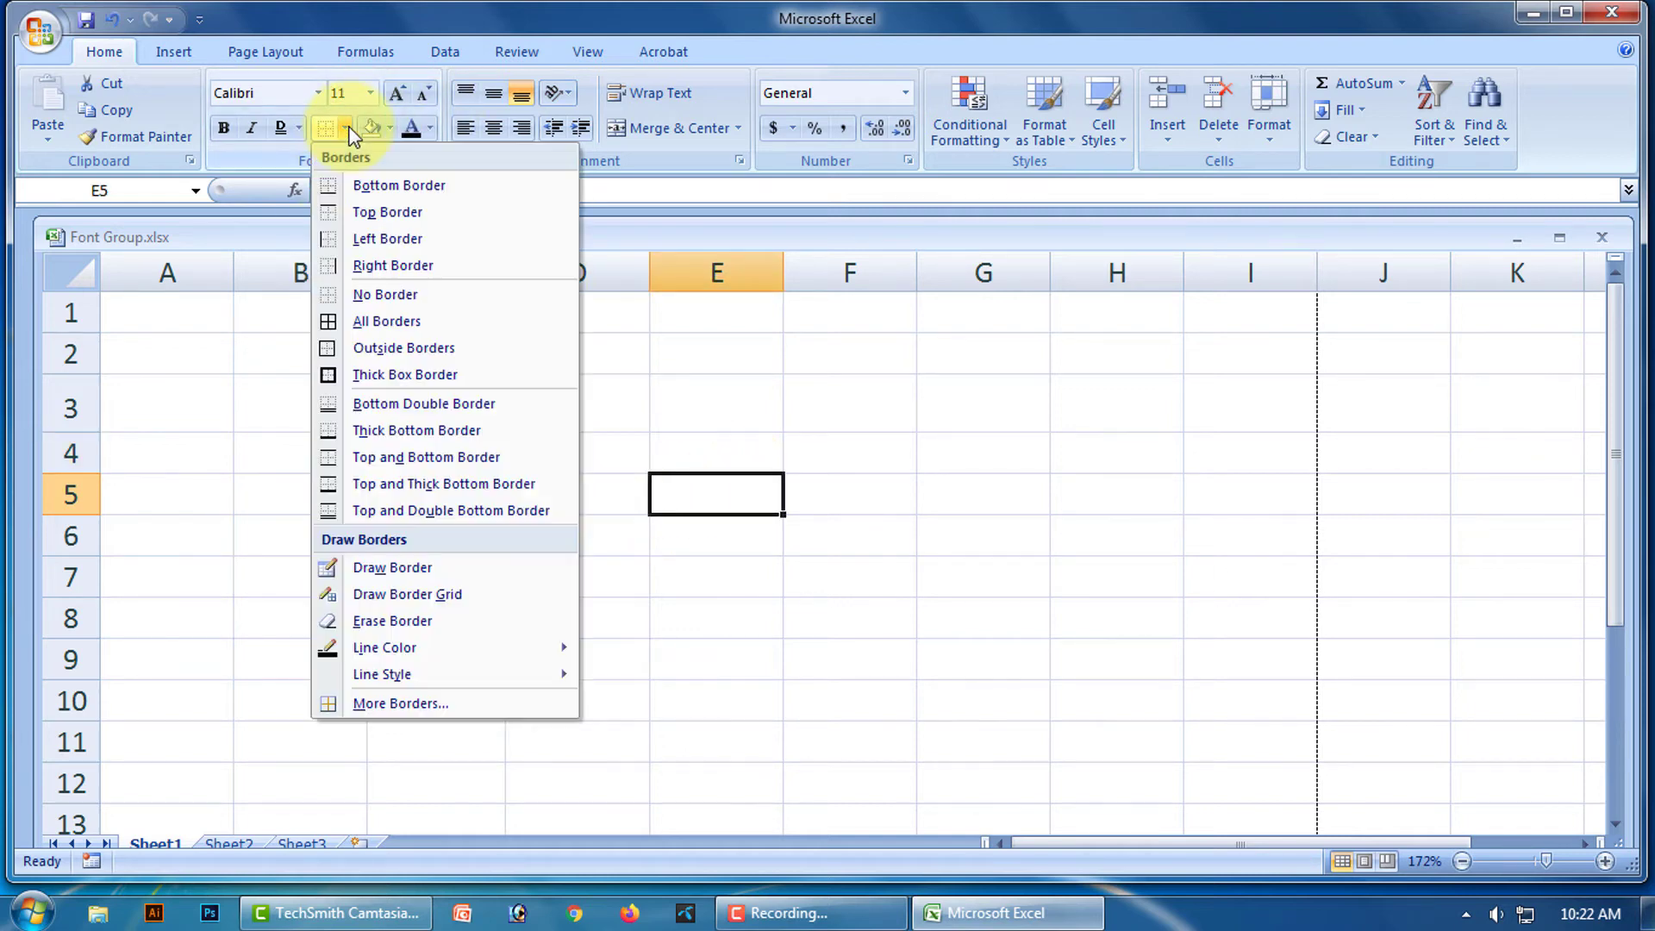
With Draw Border, trace C4's top and right edges, the C4/C5 line and C5's bottom.
left_click(396, 562)
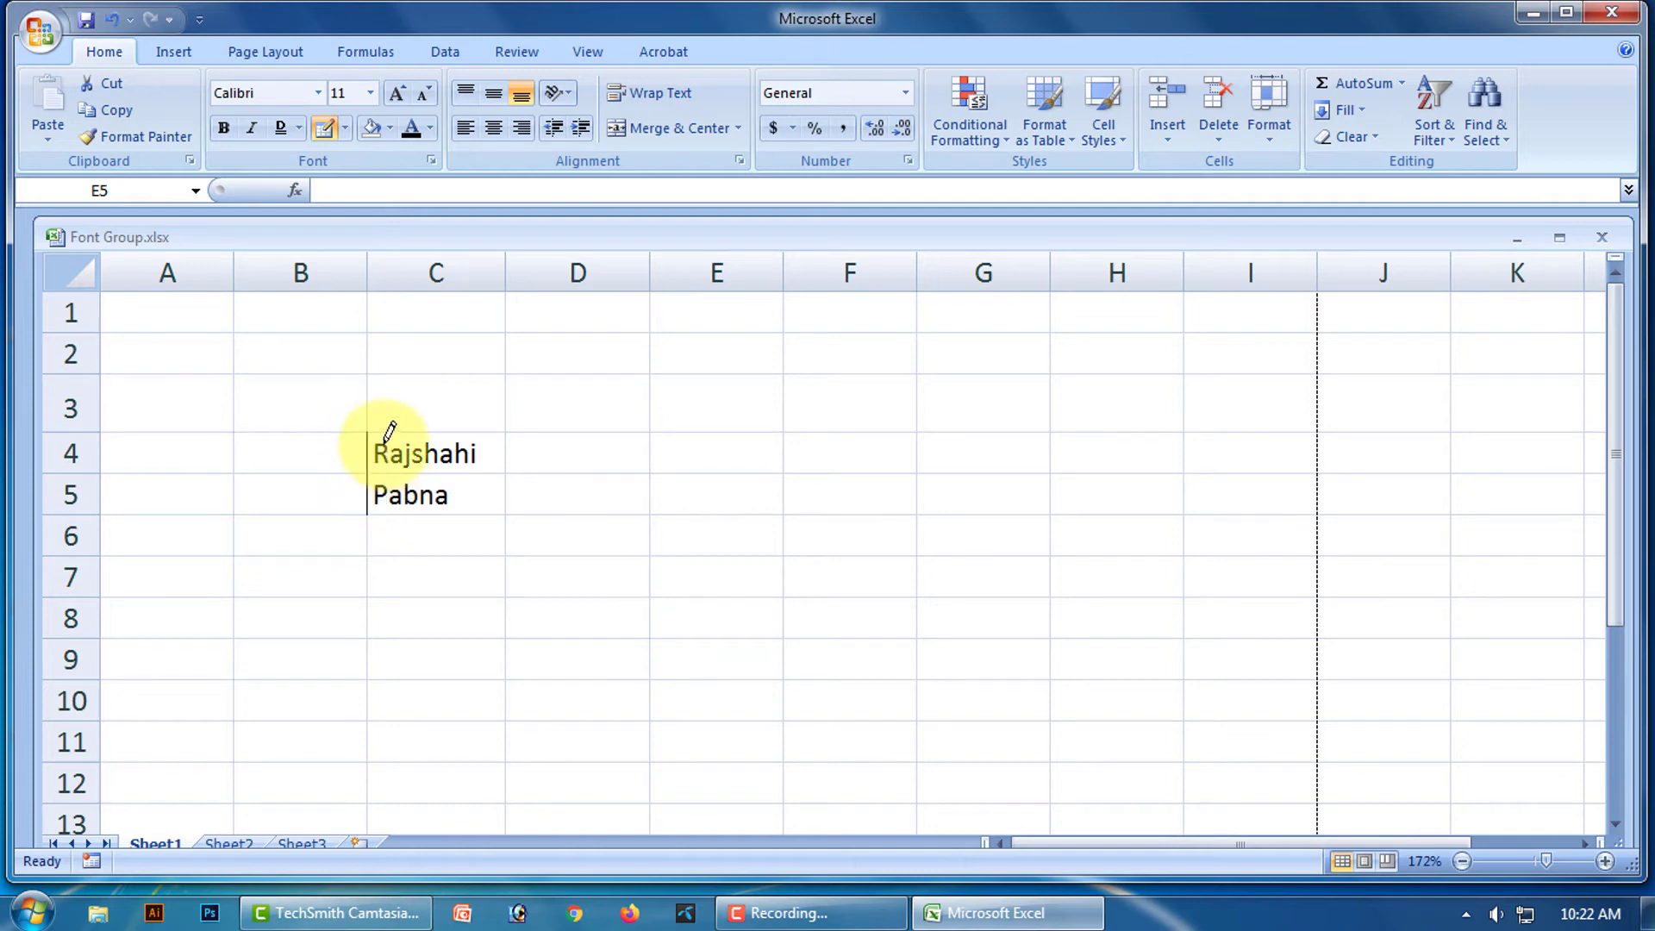
left_click_drag(372, 429, 500, 433)
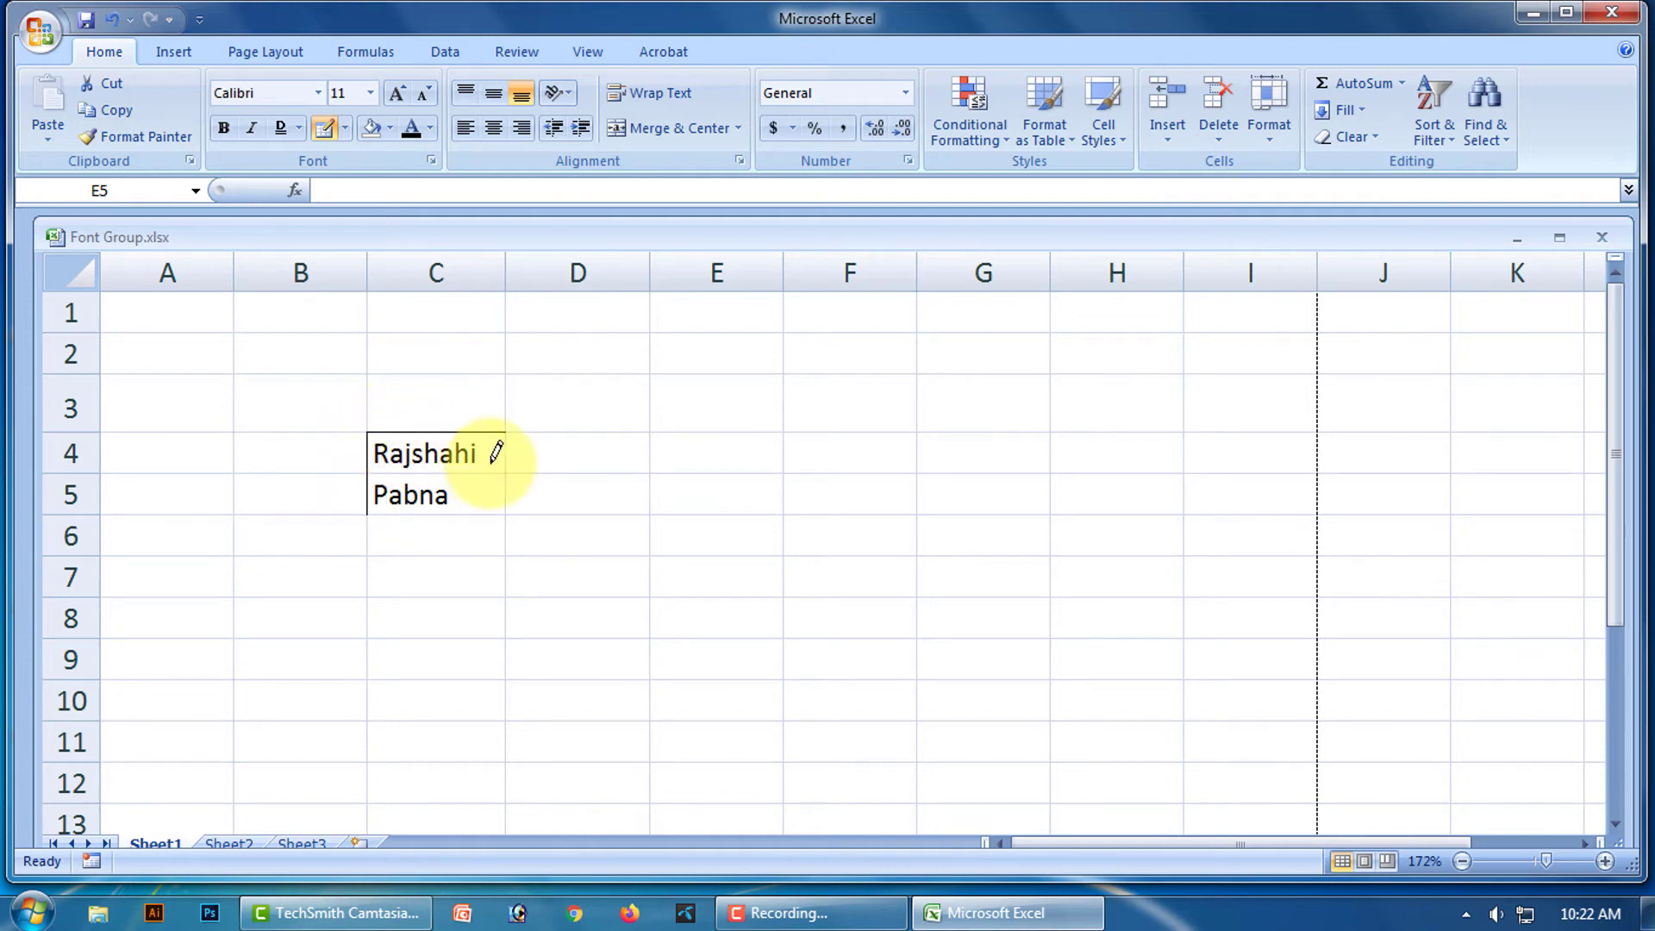
left_click_drag(376, 469, 433, 465)
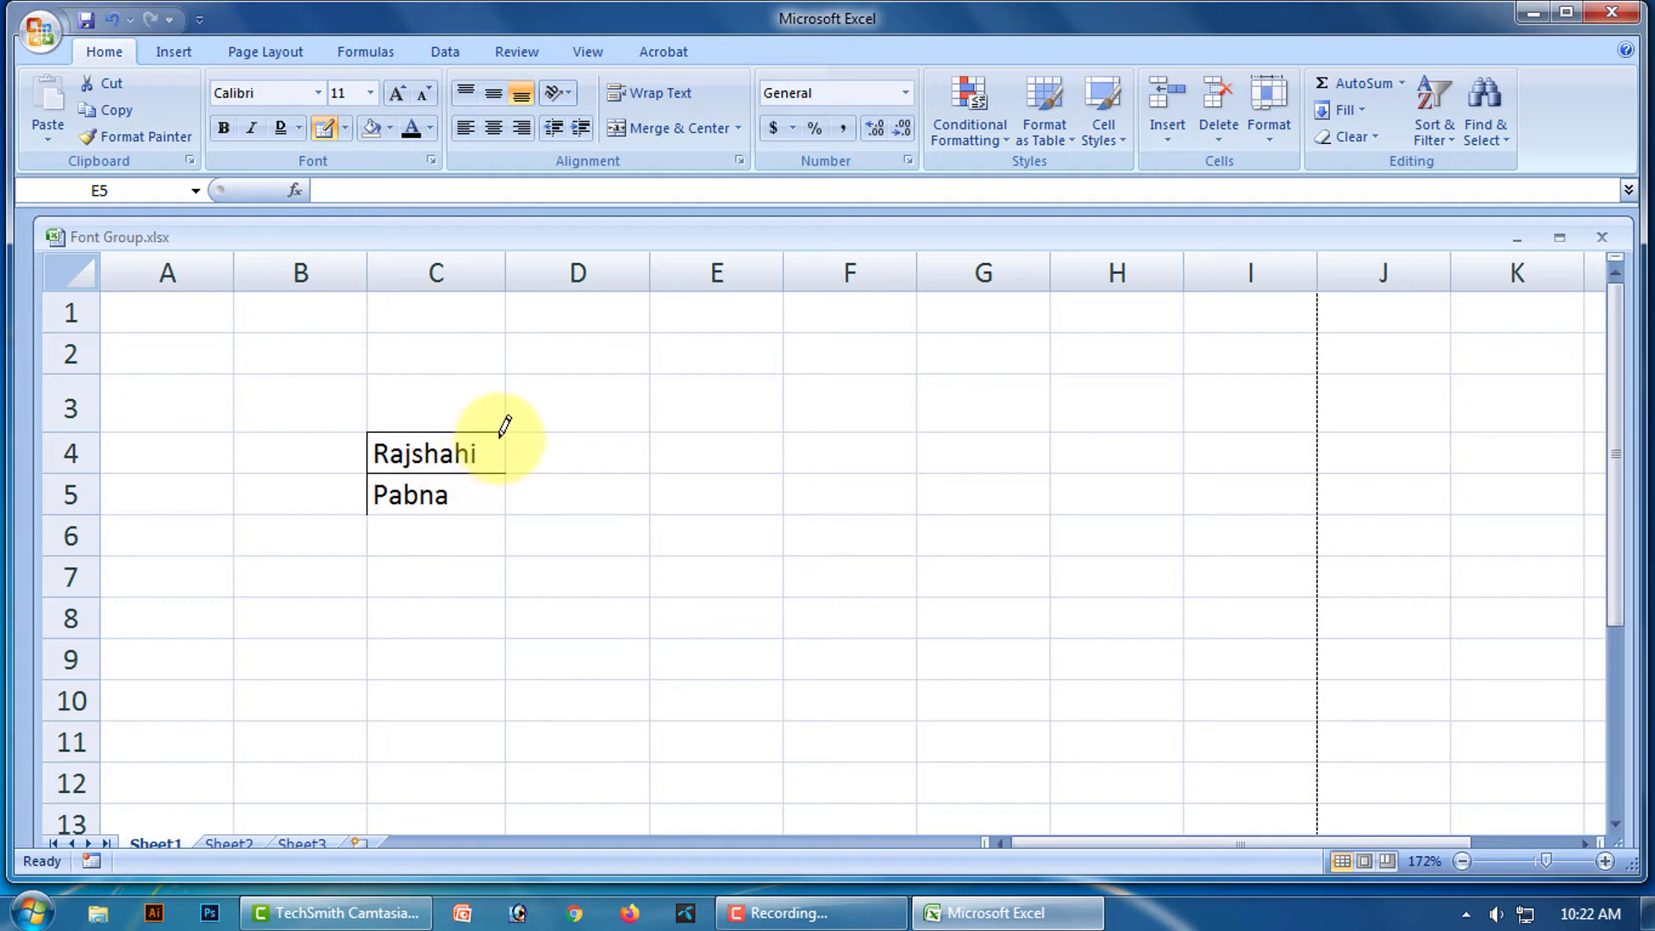
left_click(504, 456)
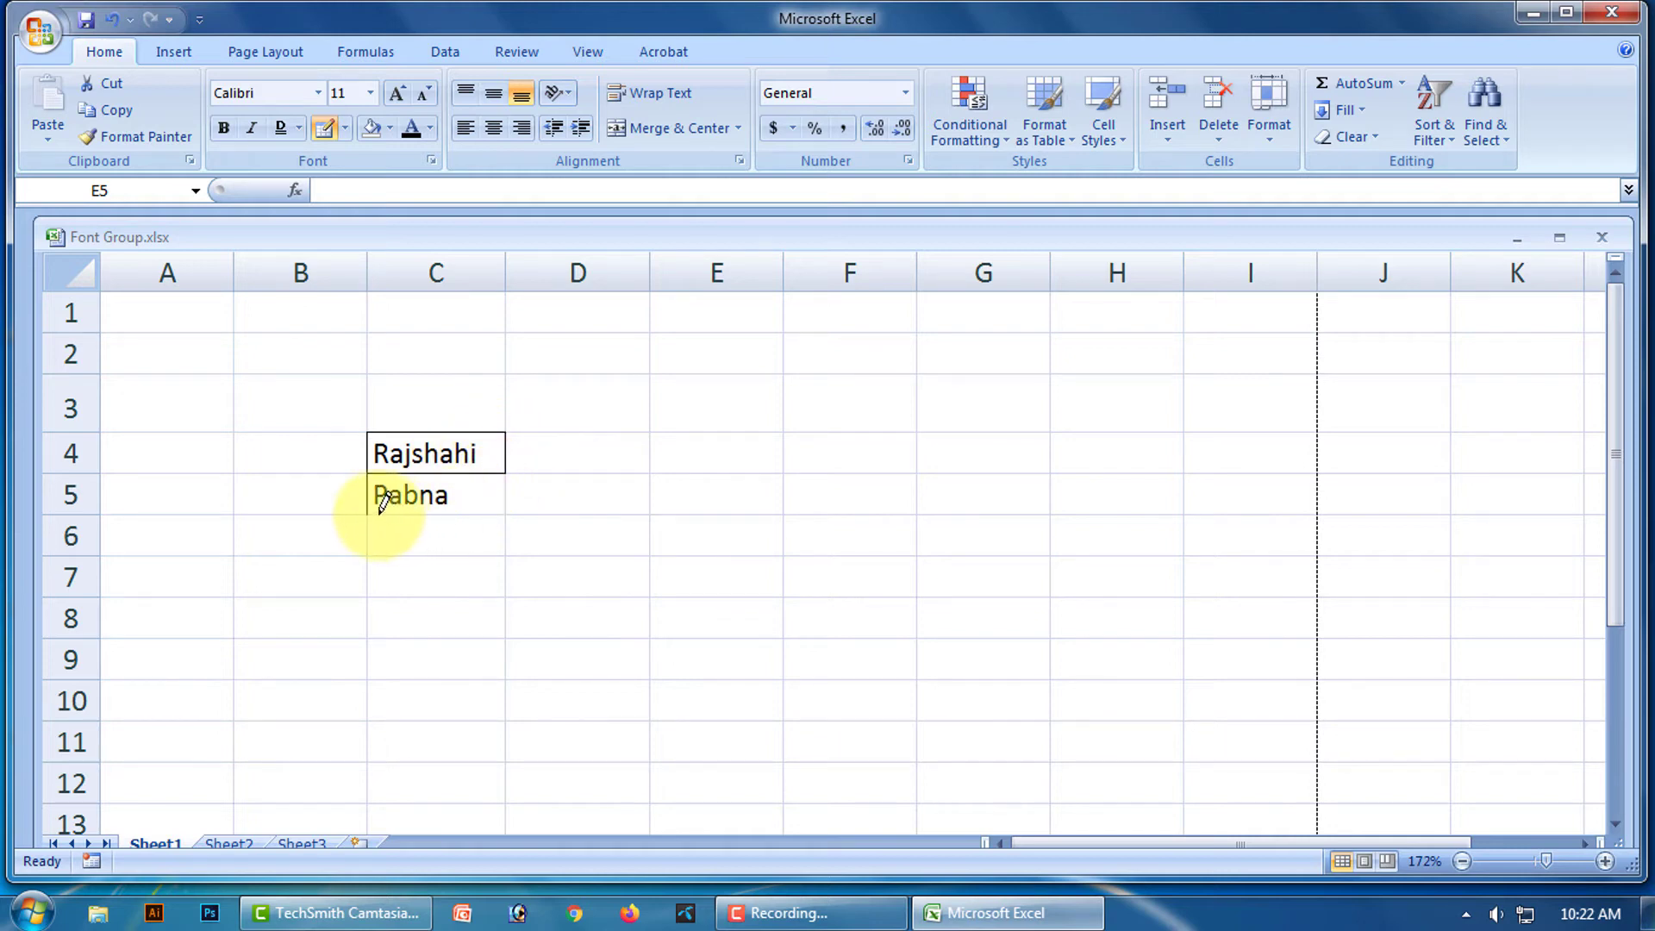
left_click_drag(405, 512, 470, 512)
Draw C5's right edge, then use Erase Border on C4's top and the left edges.
left_click(505, 495)
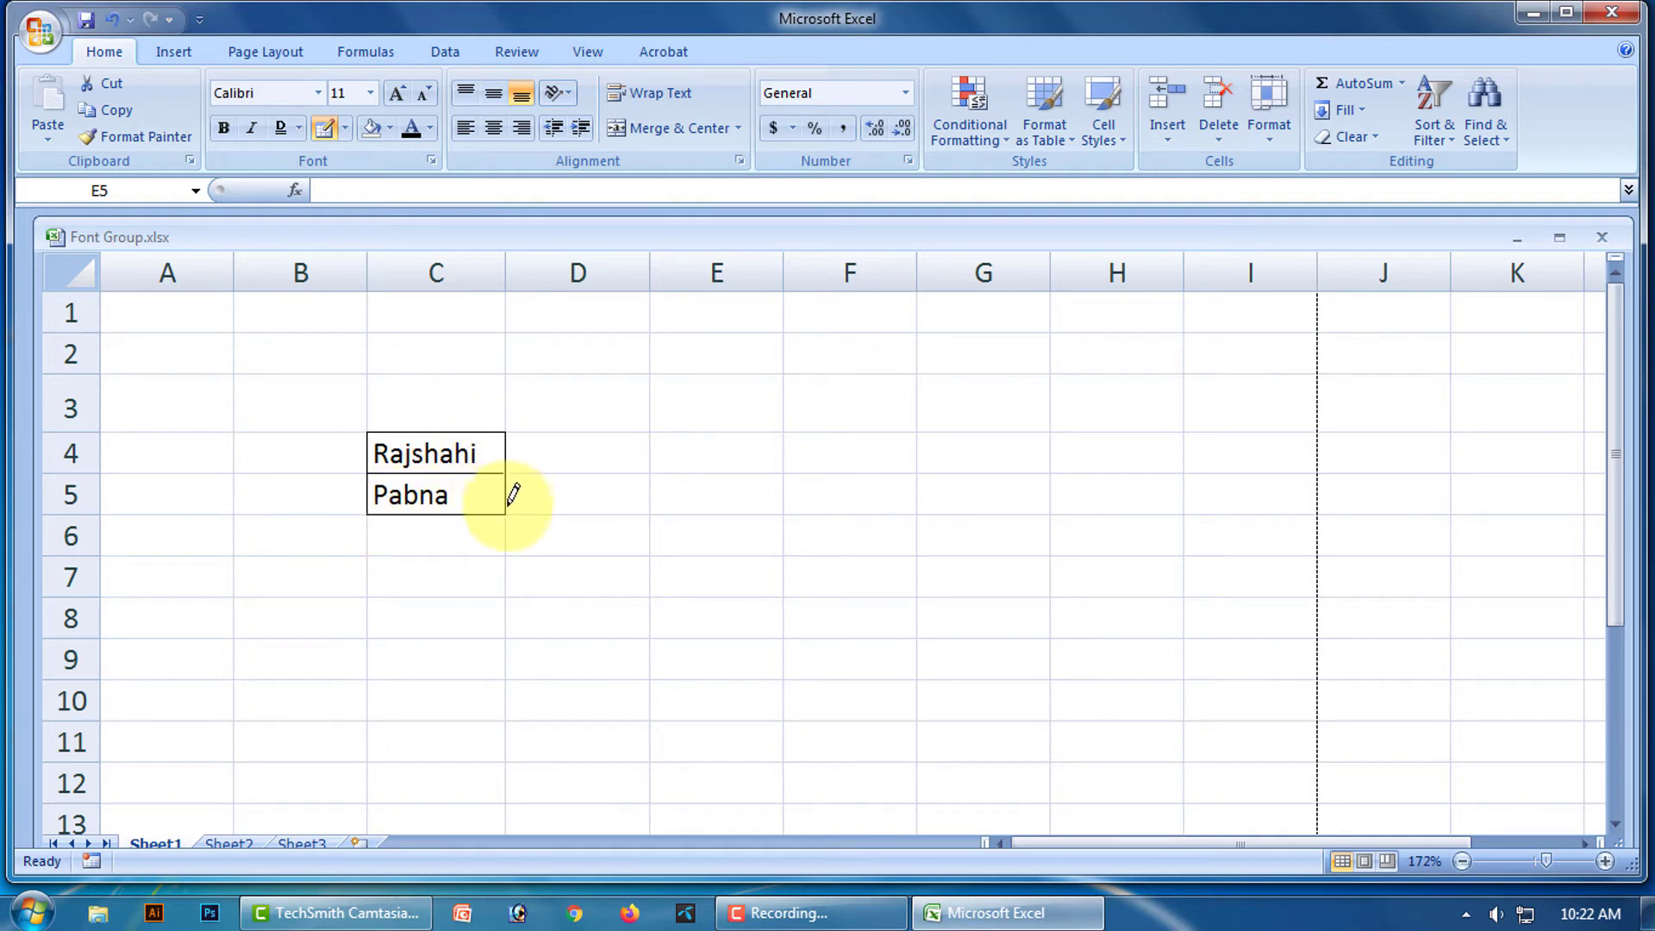
left_click(344, 129)
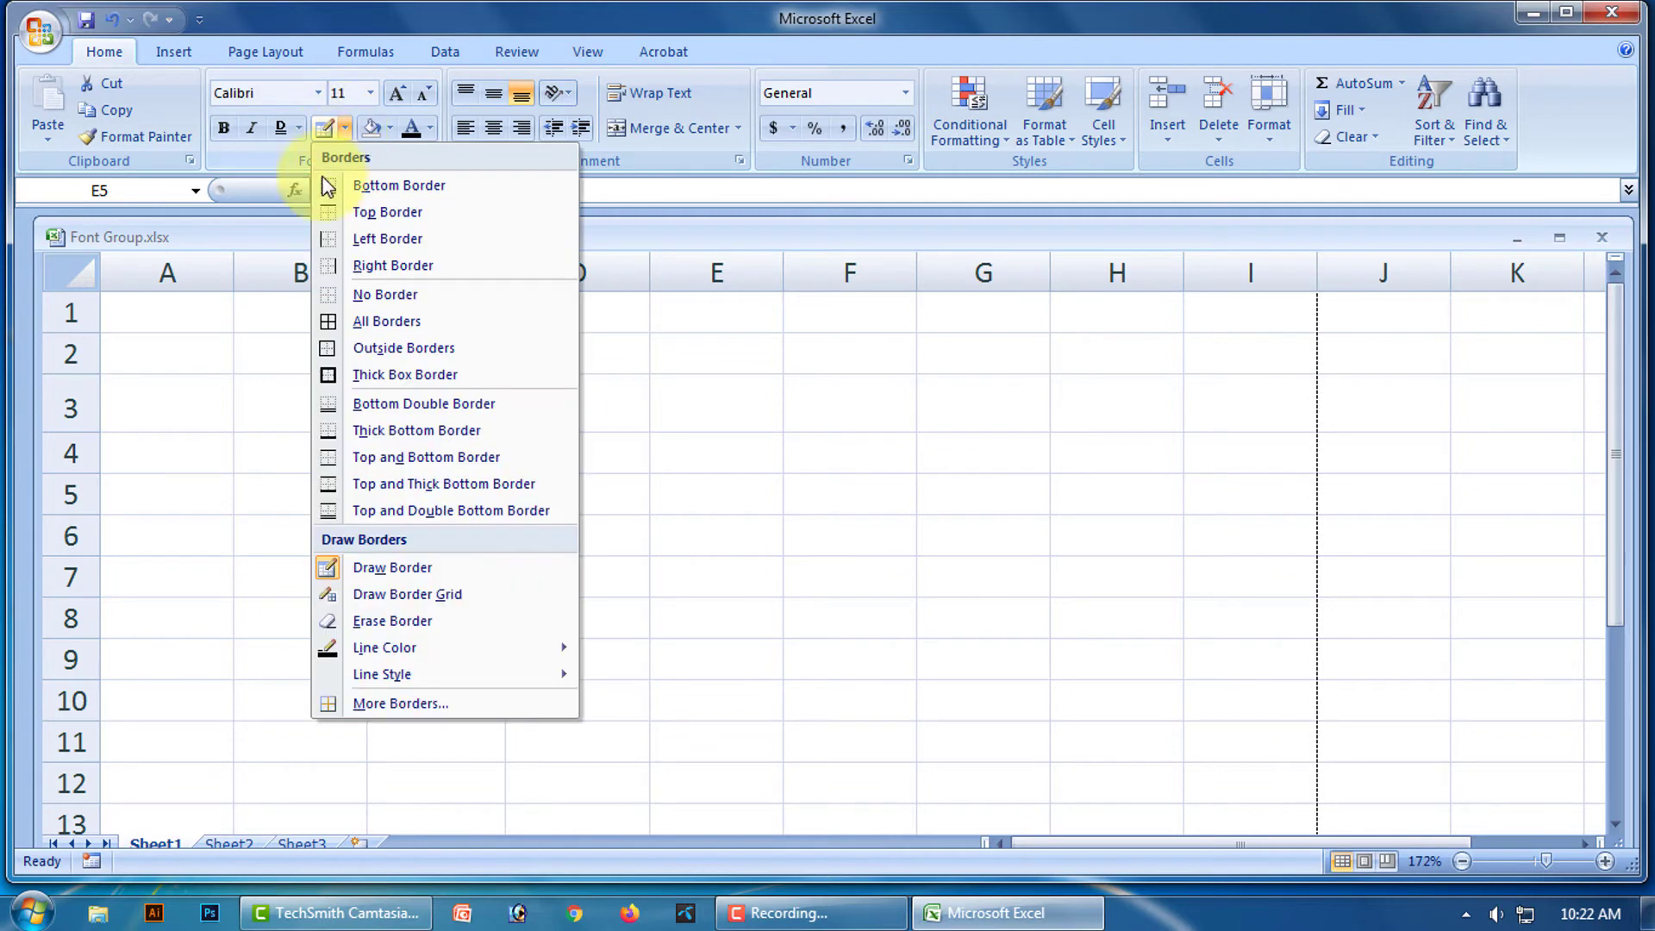
left_click(411, 625)
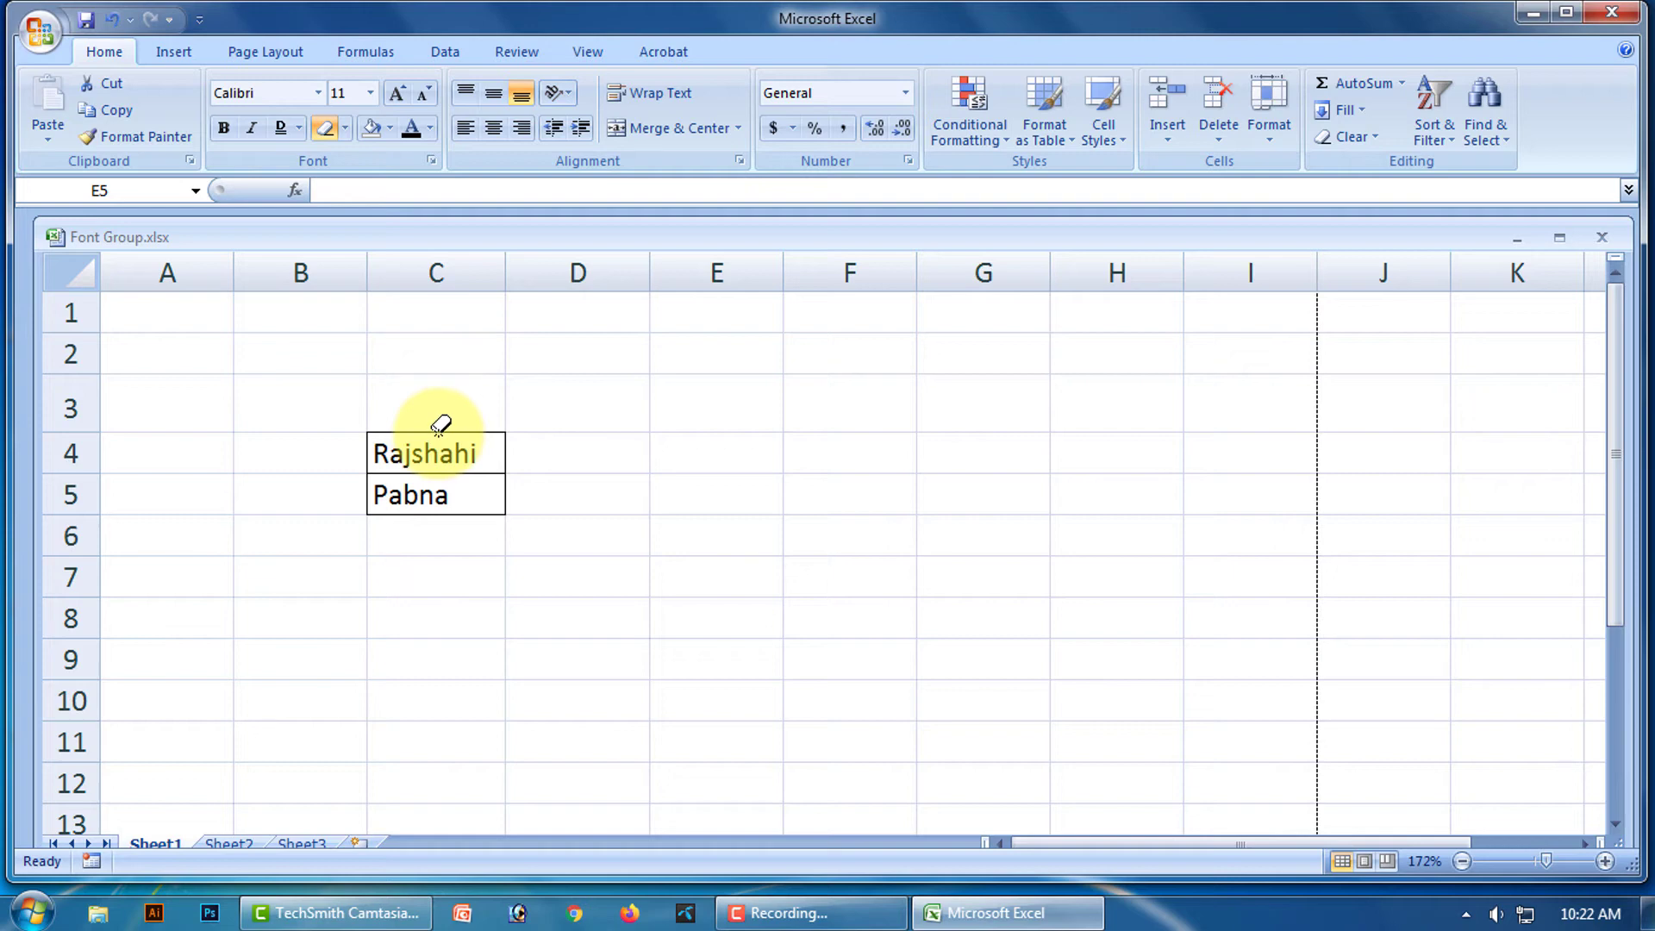
left_click(440, 429)
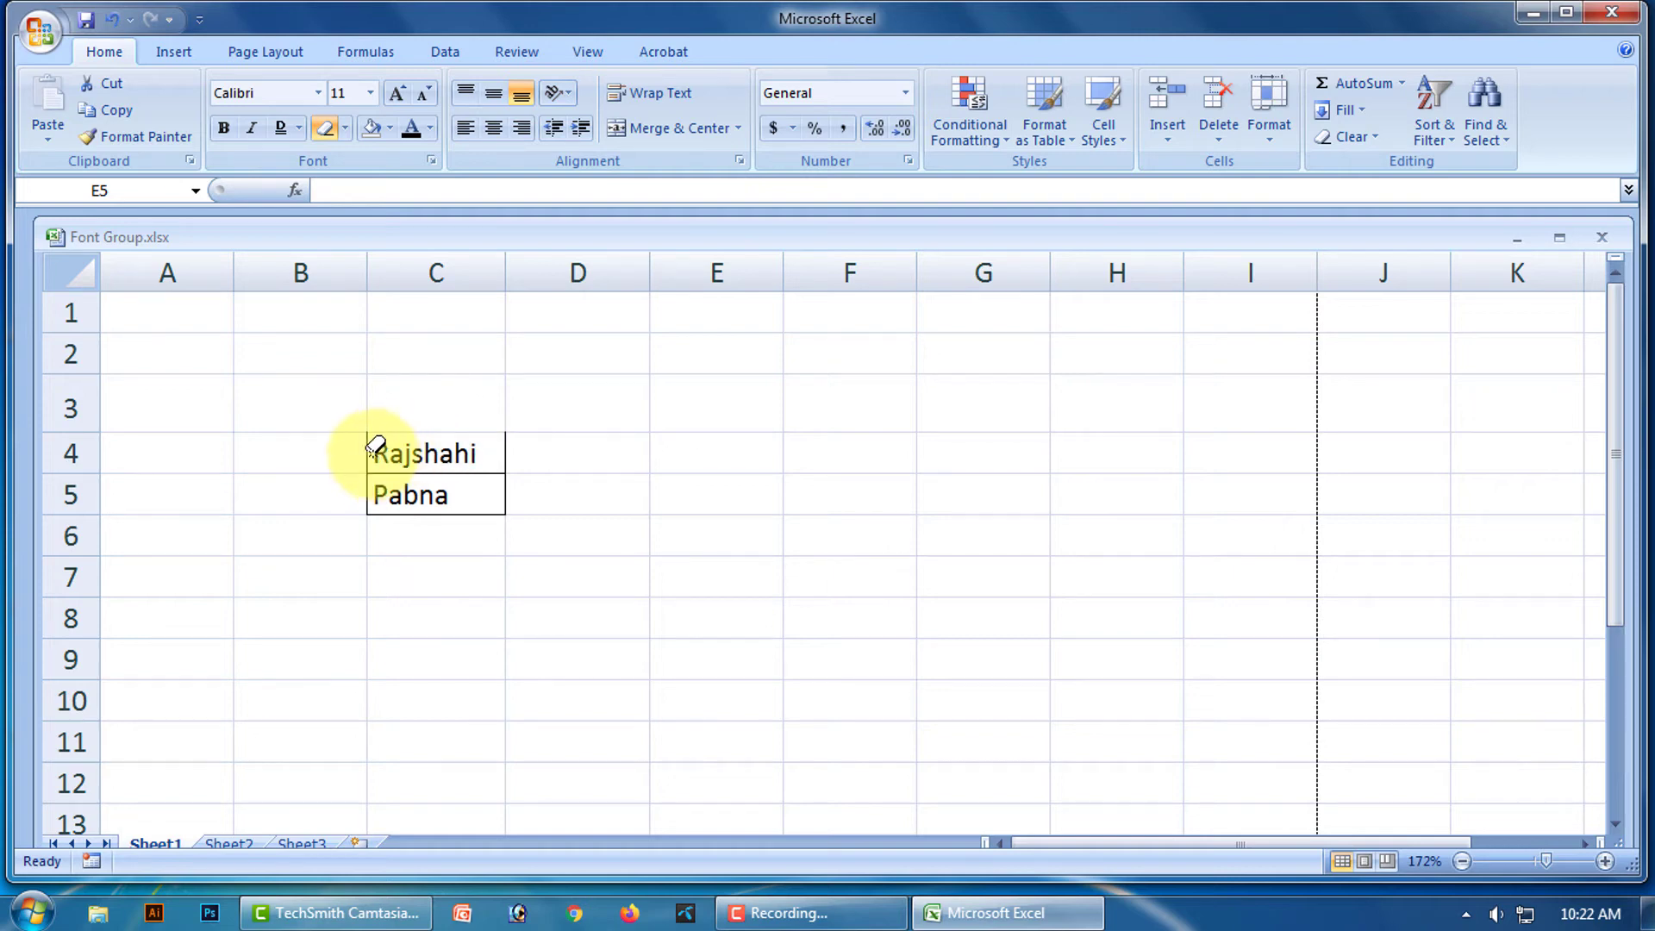
left_click(381, 454)
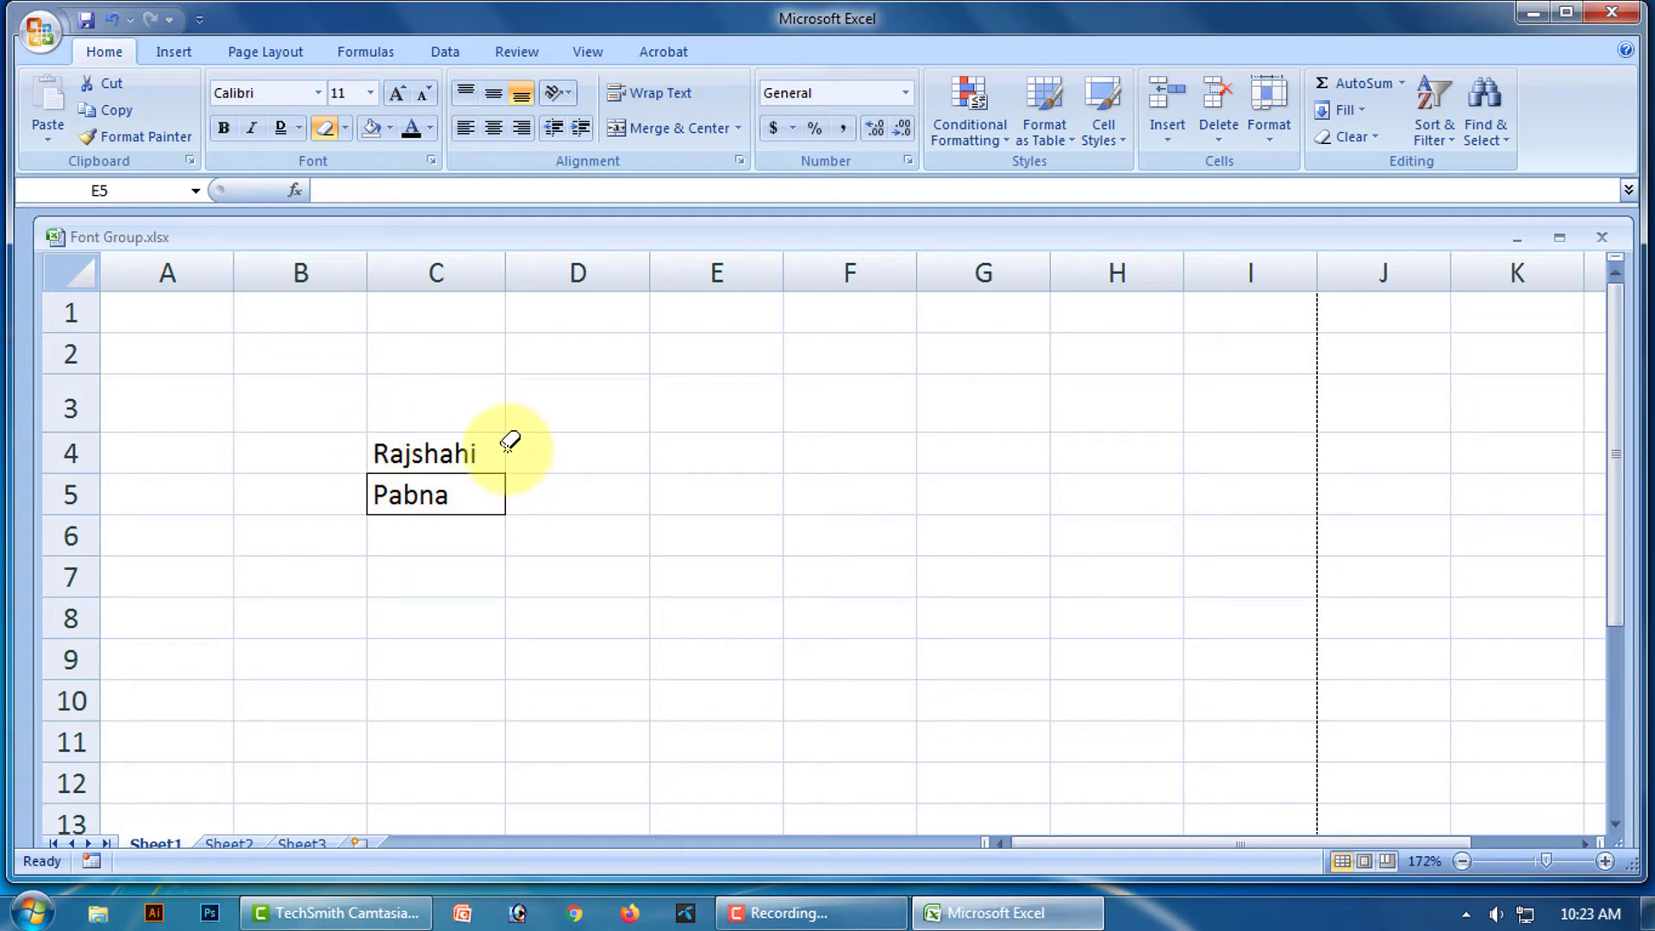
left_click(372, 487)
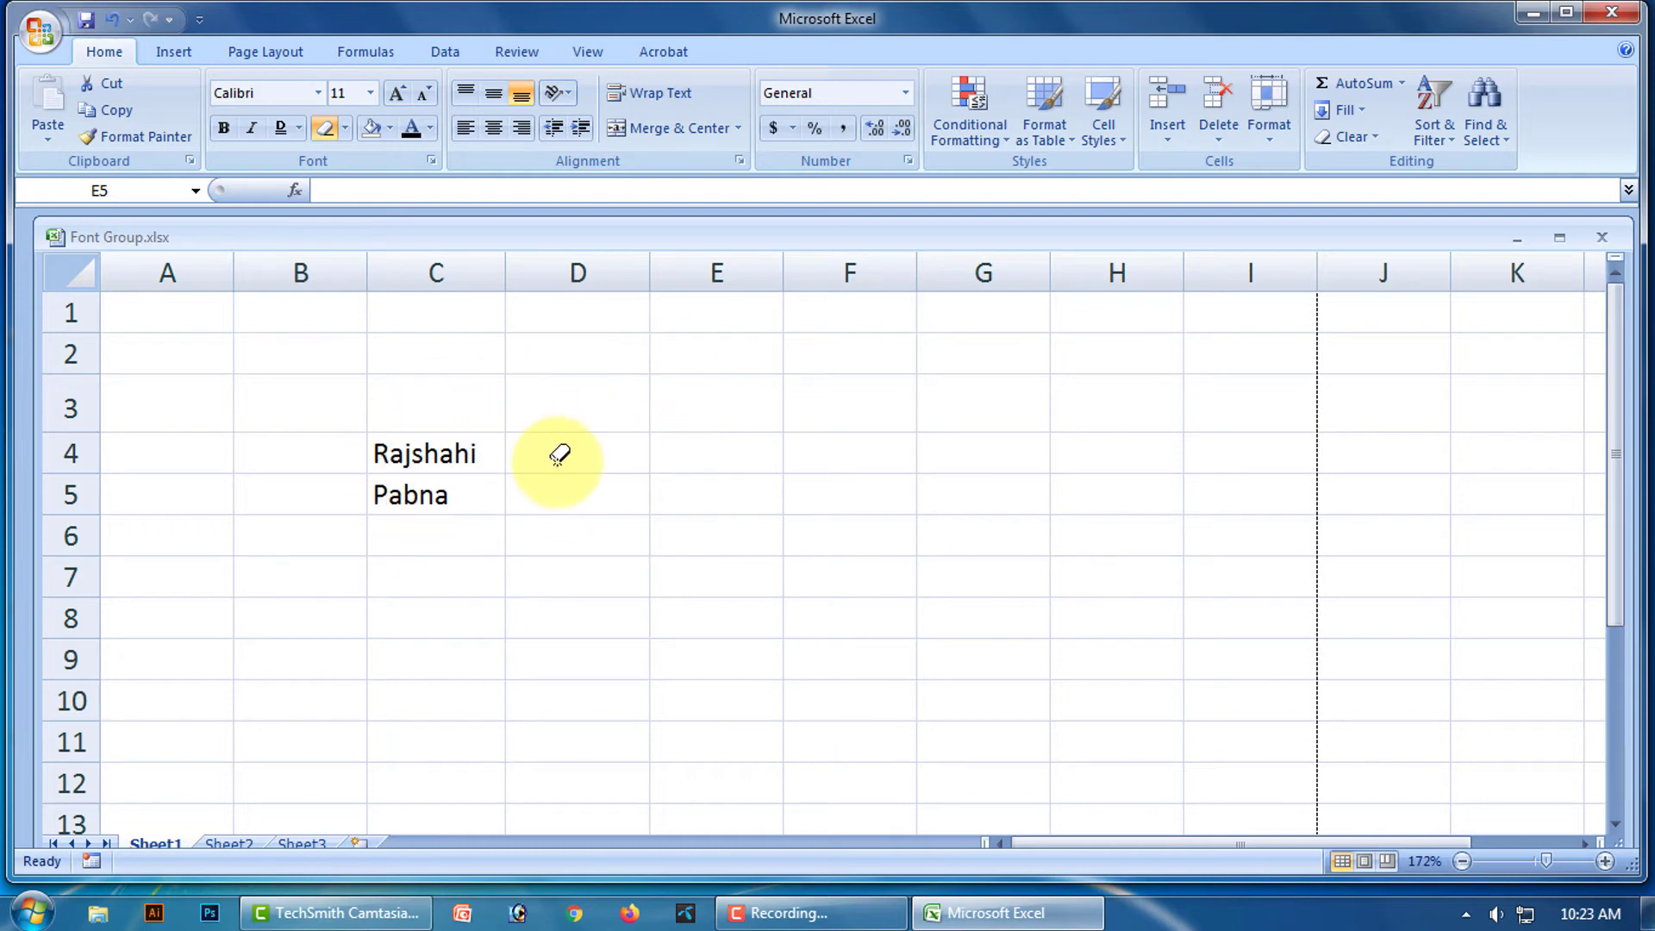
left_click(344, 129)
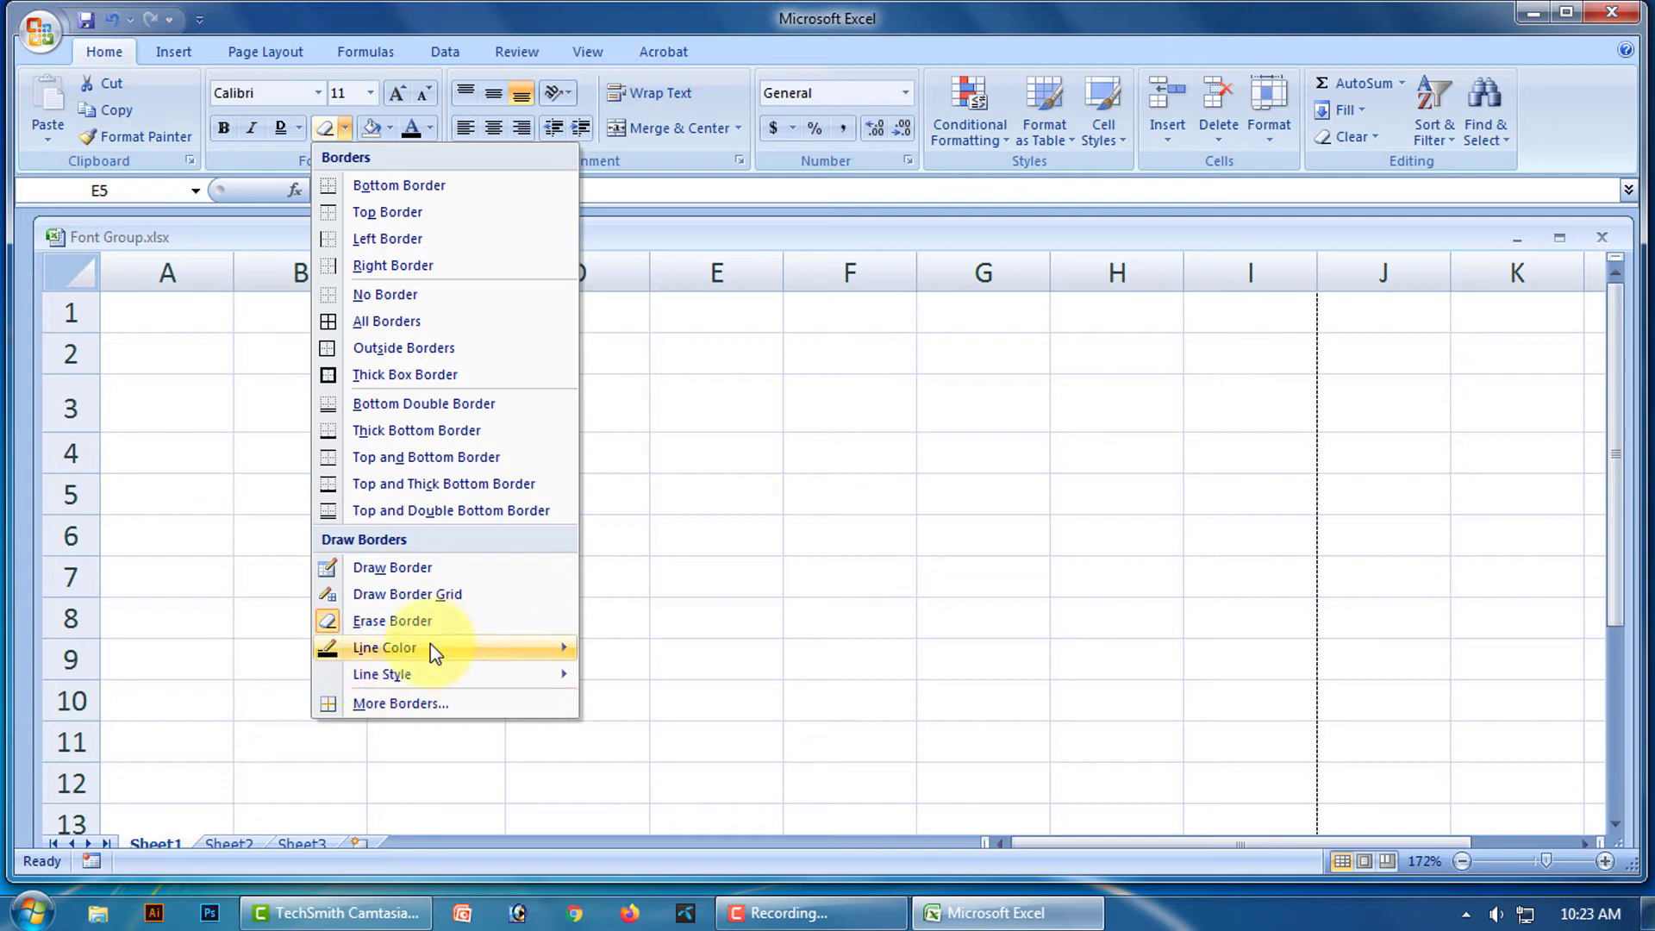
Exit border-erasing mode by choosing No Border.
mouse_move(436, 650)
left_click(698, 600)
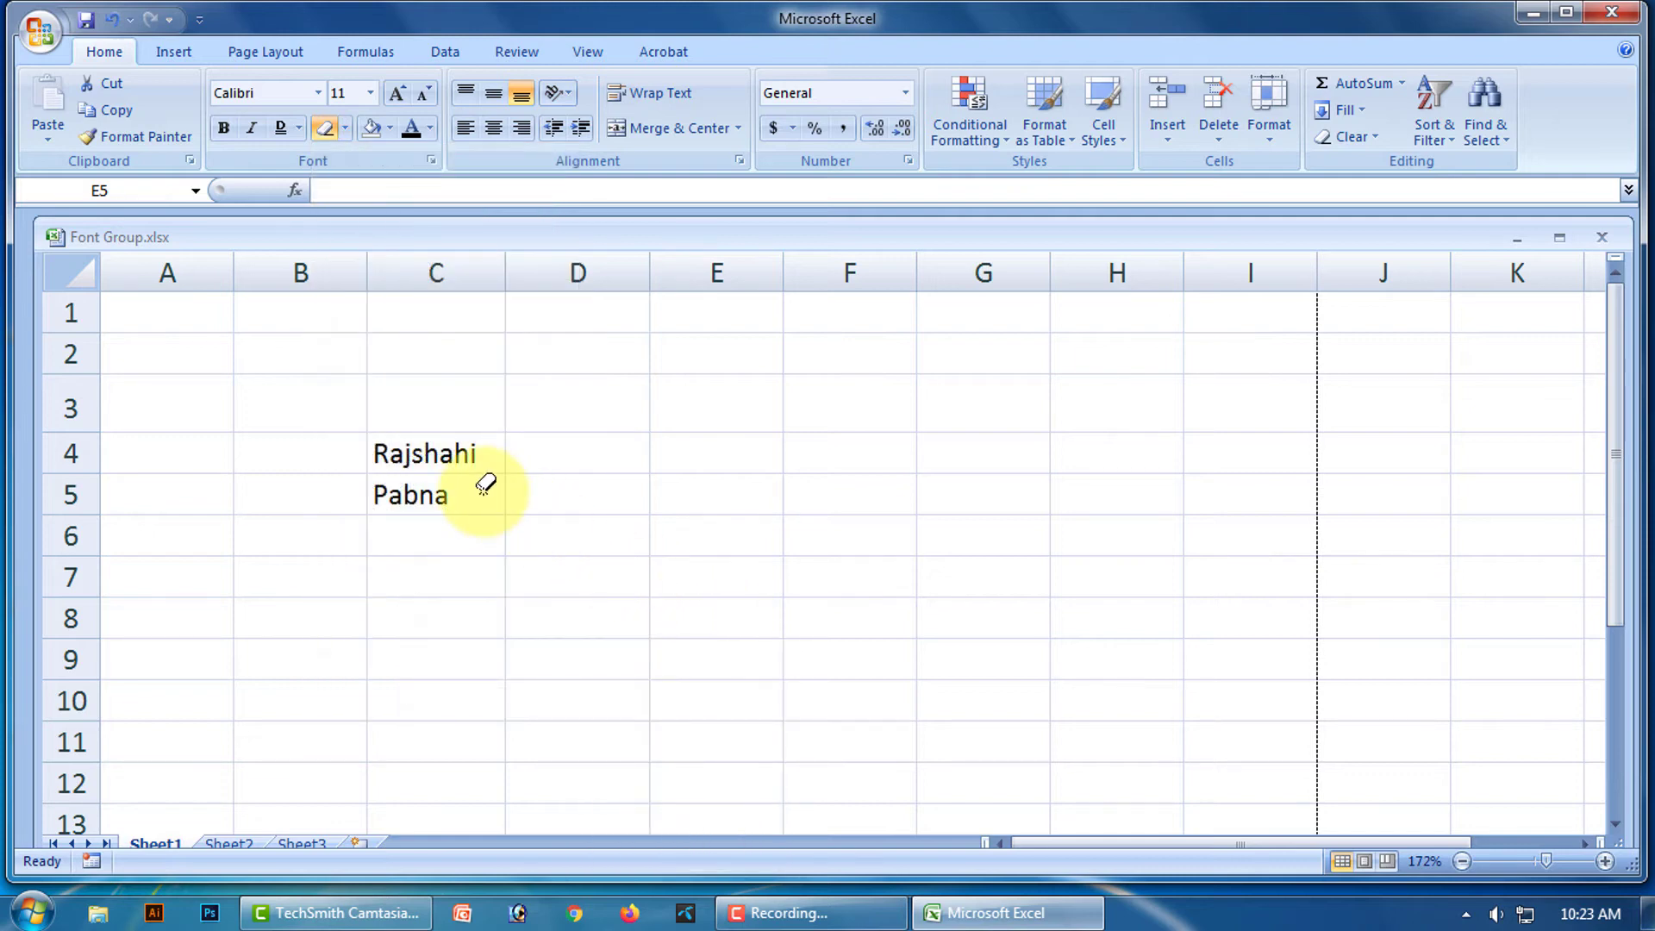
left_click(345, 130)
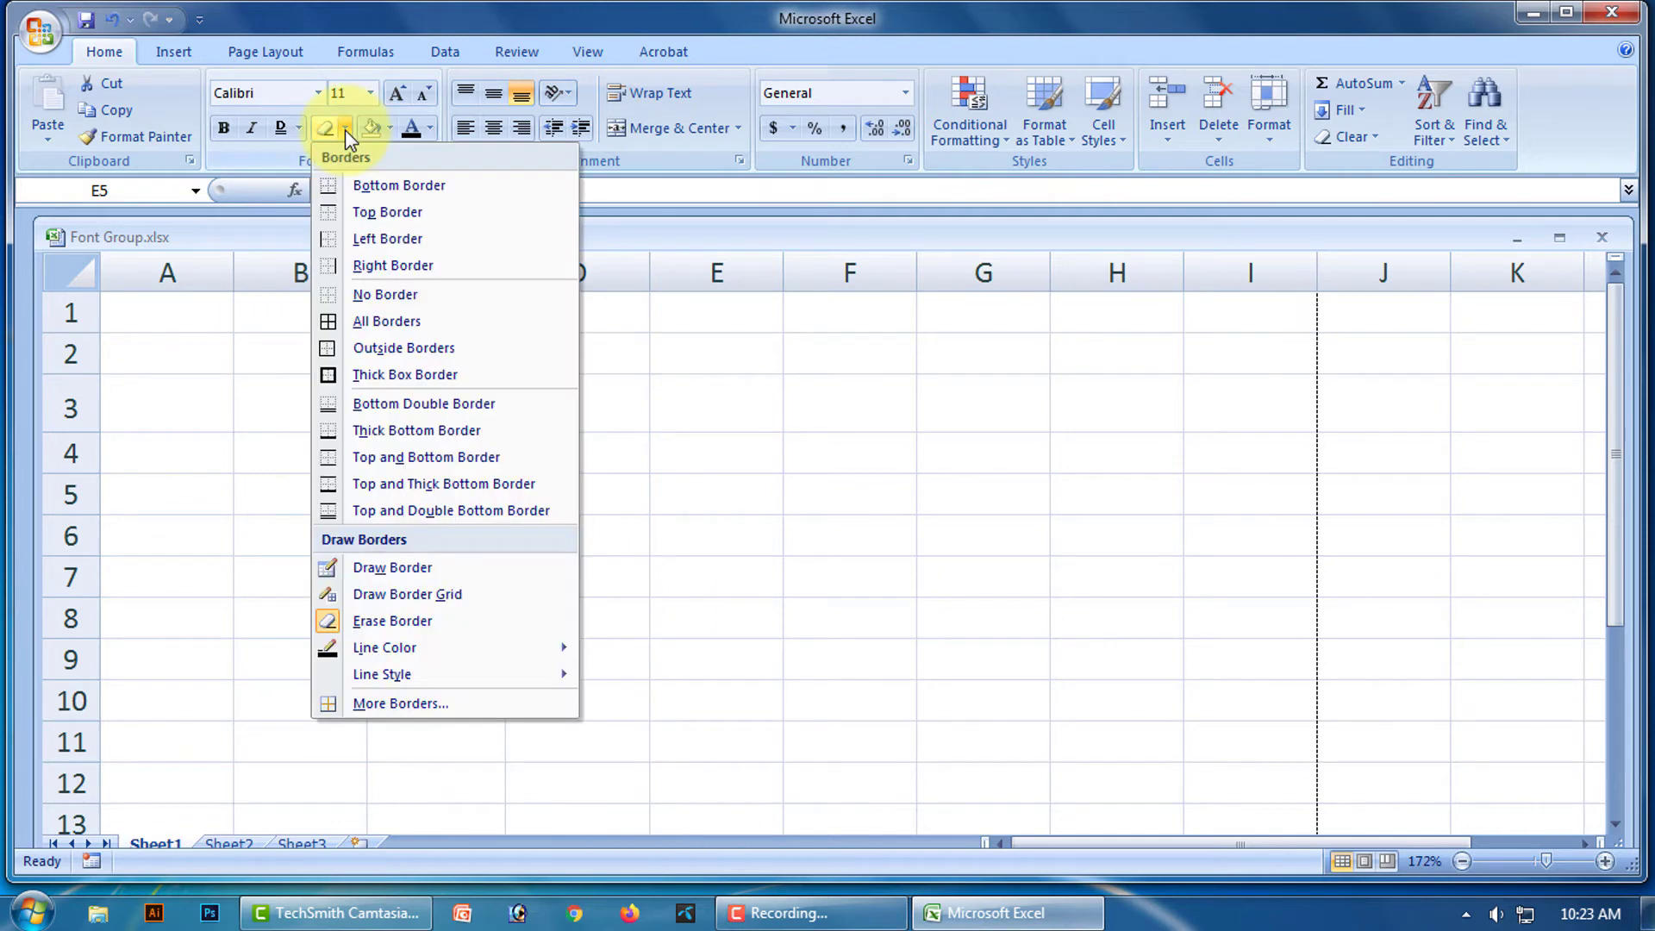
left_click(388, 291)
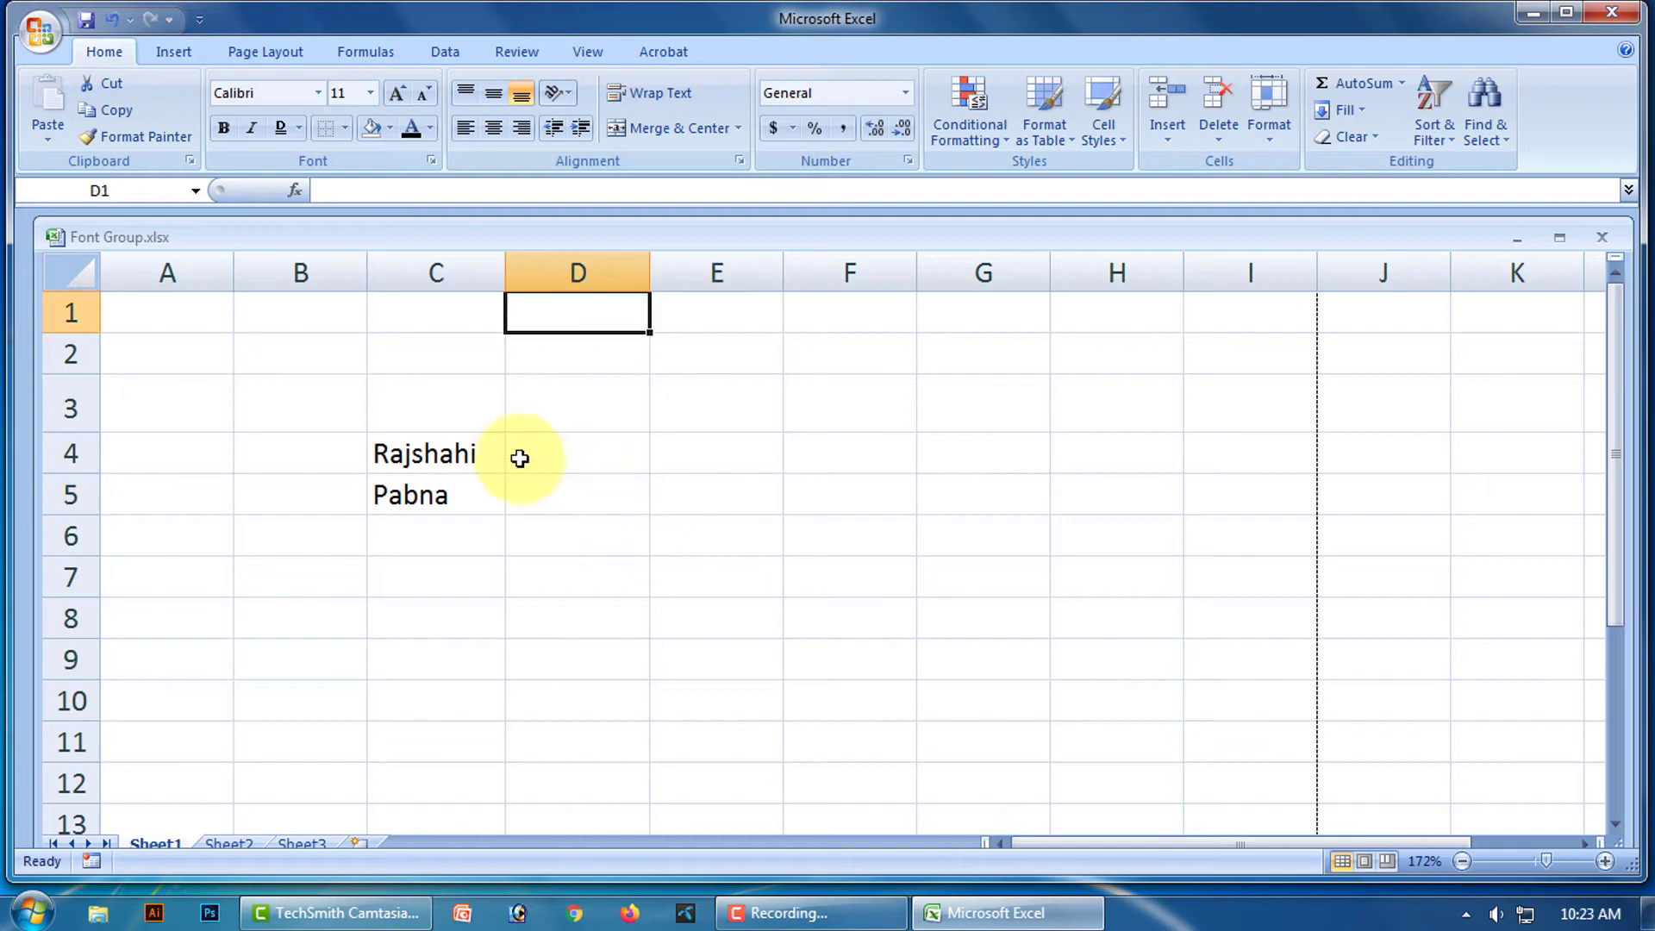
Select C4:C5 and apply Outside Borders to box Rajshahi and Pabna together.
left_click(439, 451)
left_click(483, 496)
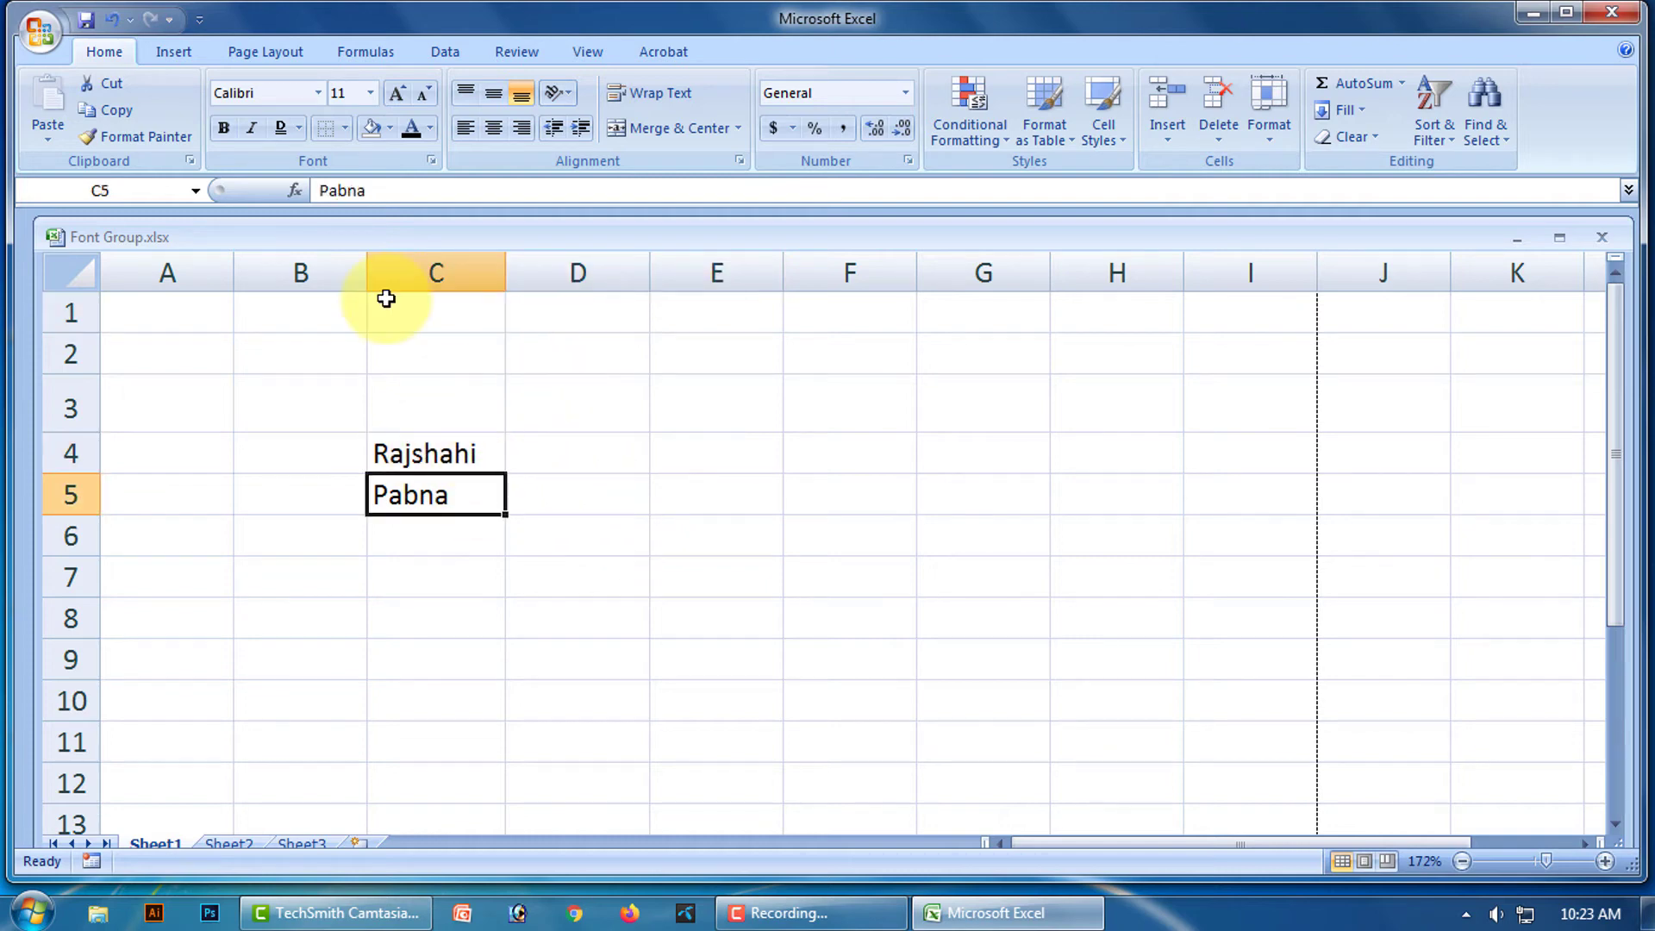
left_click(345, 127)
mouse_move(392, 653)
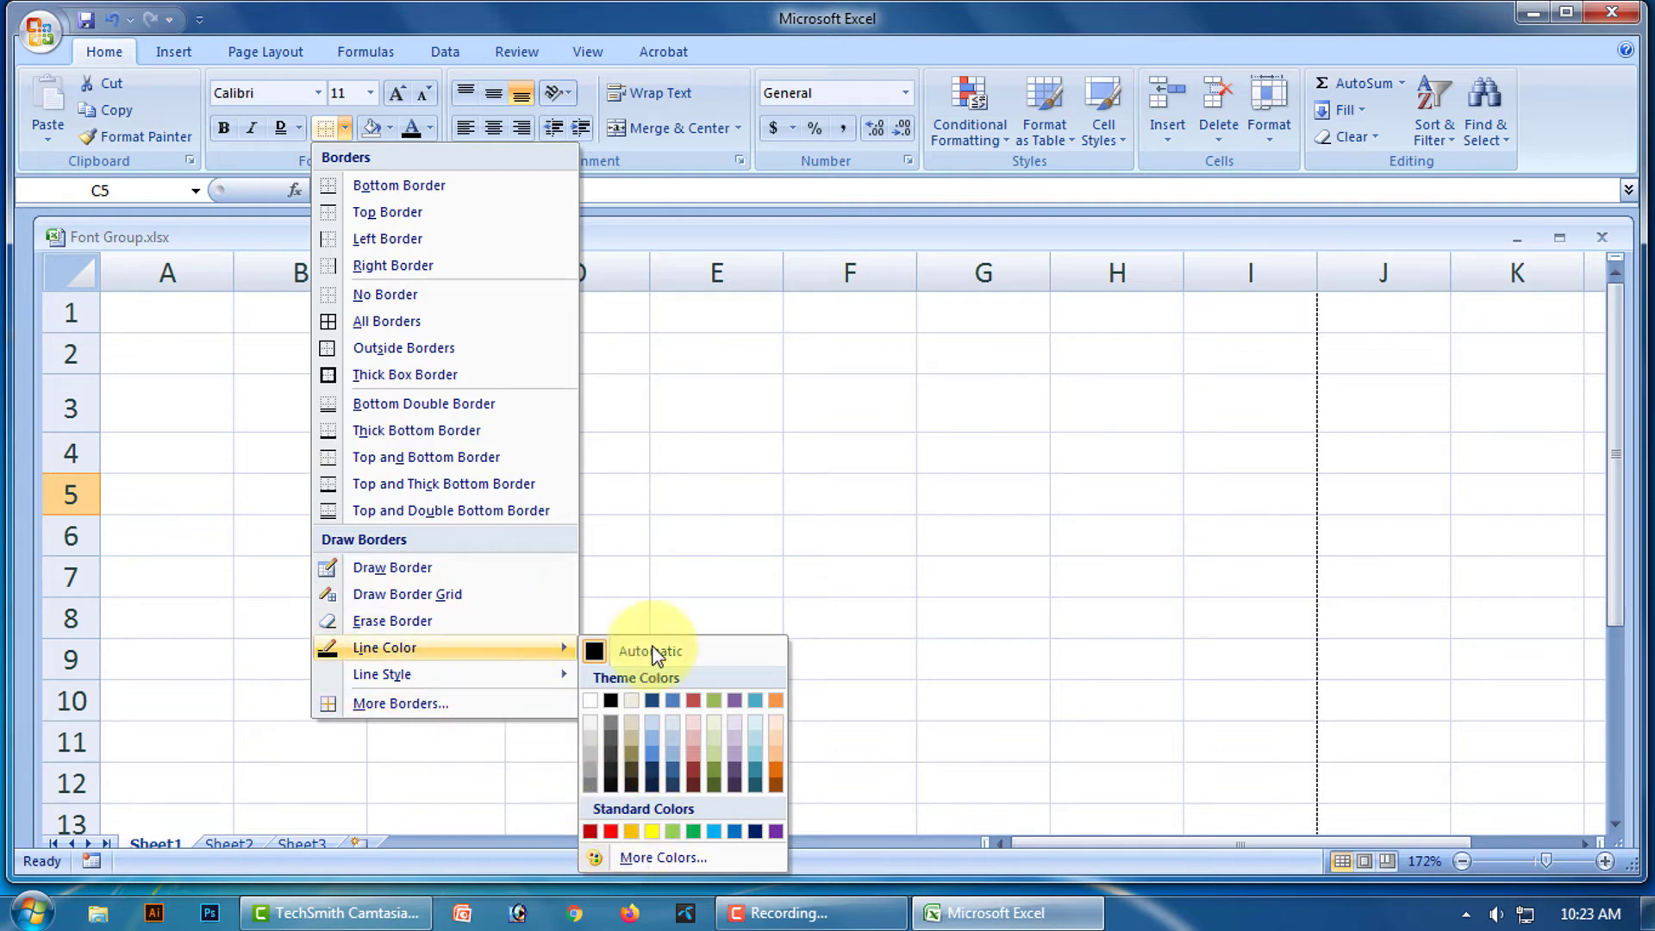
left_click(690, 530)
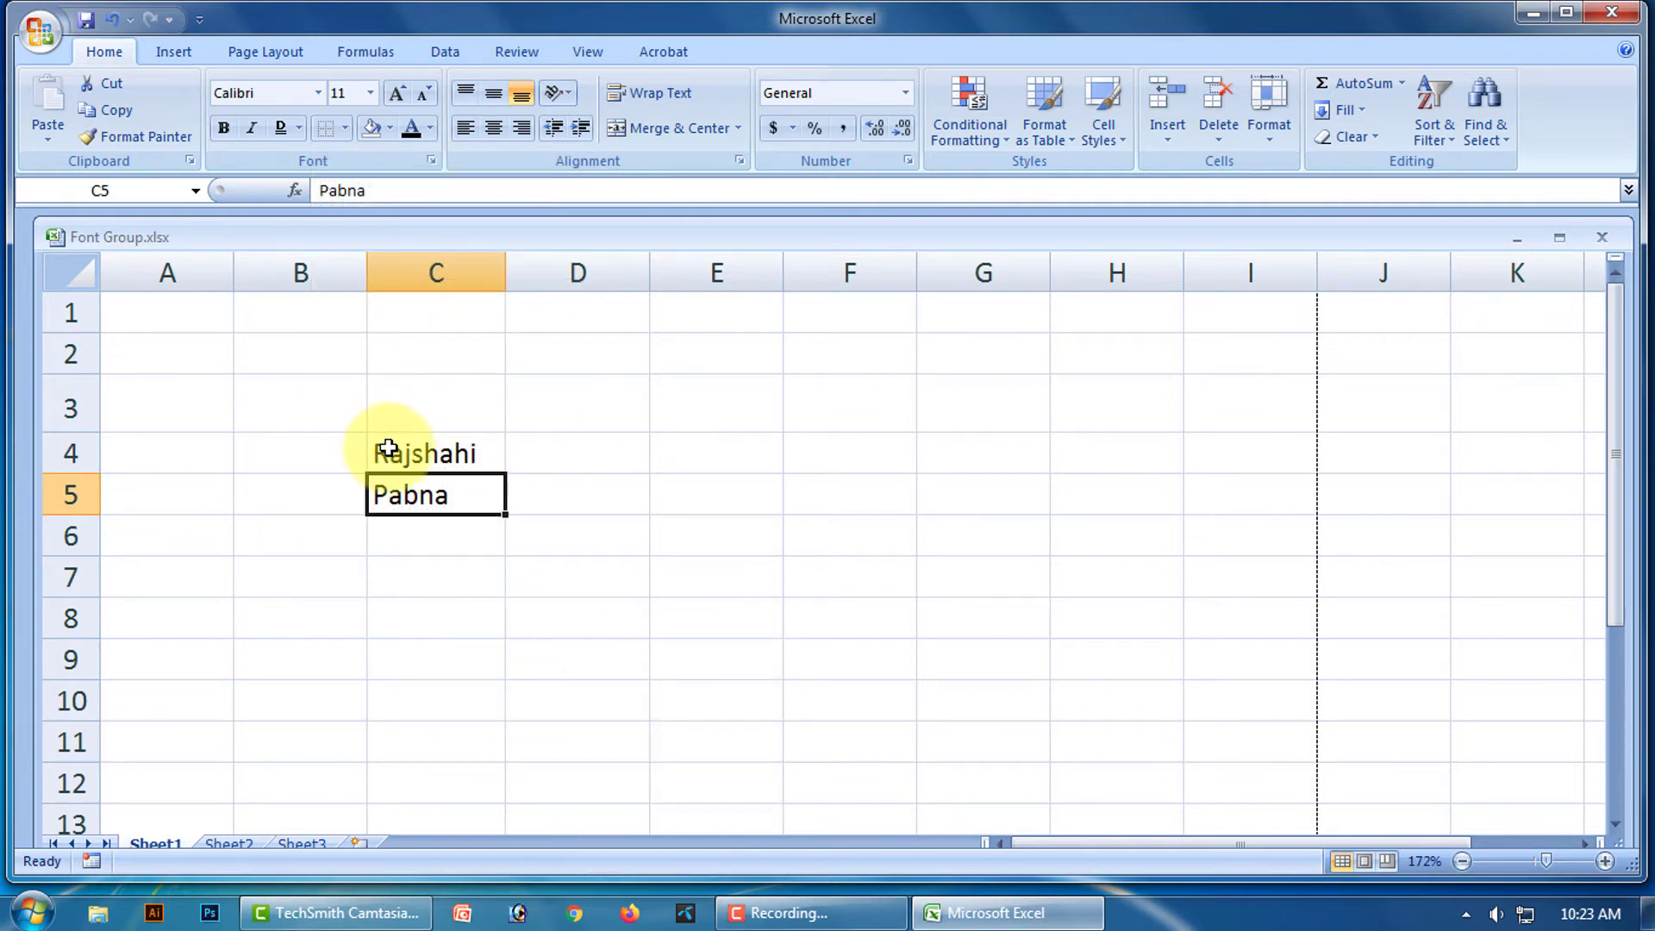
left_click_drag(384, 443, 430, 494)
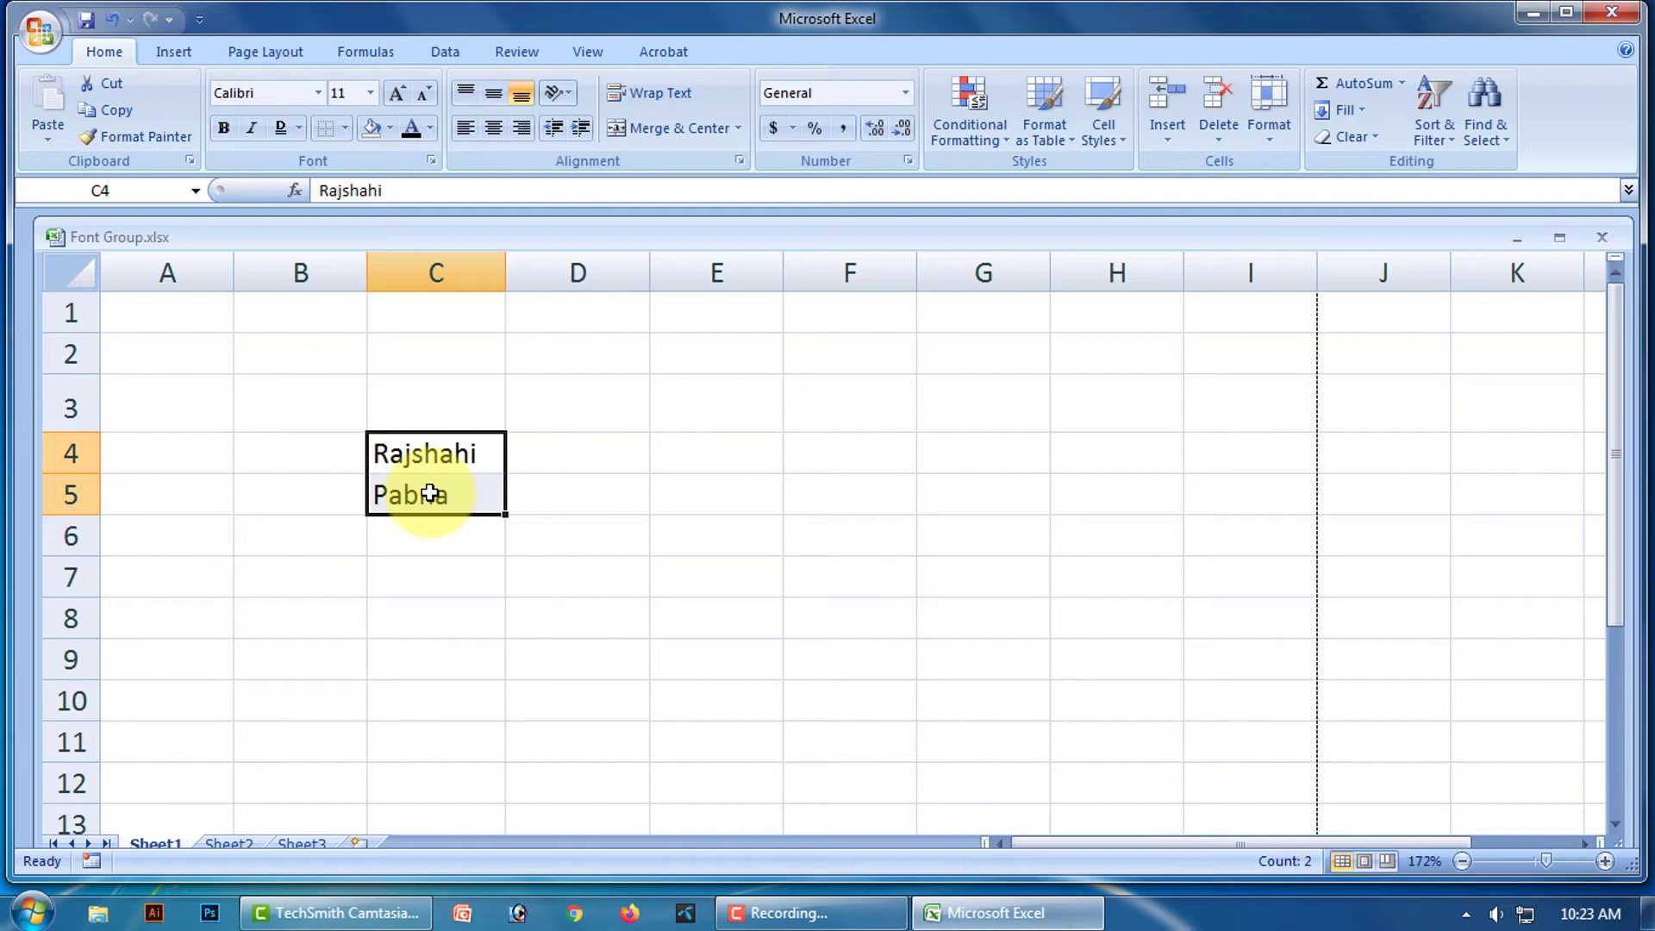
left_click(344, 129)
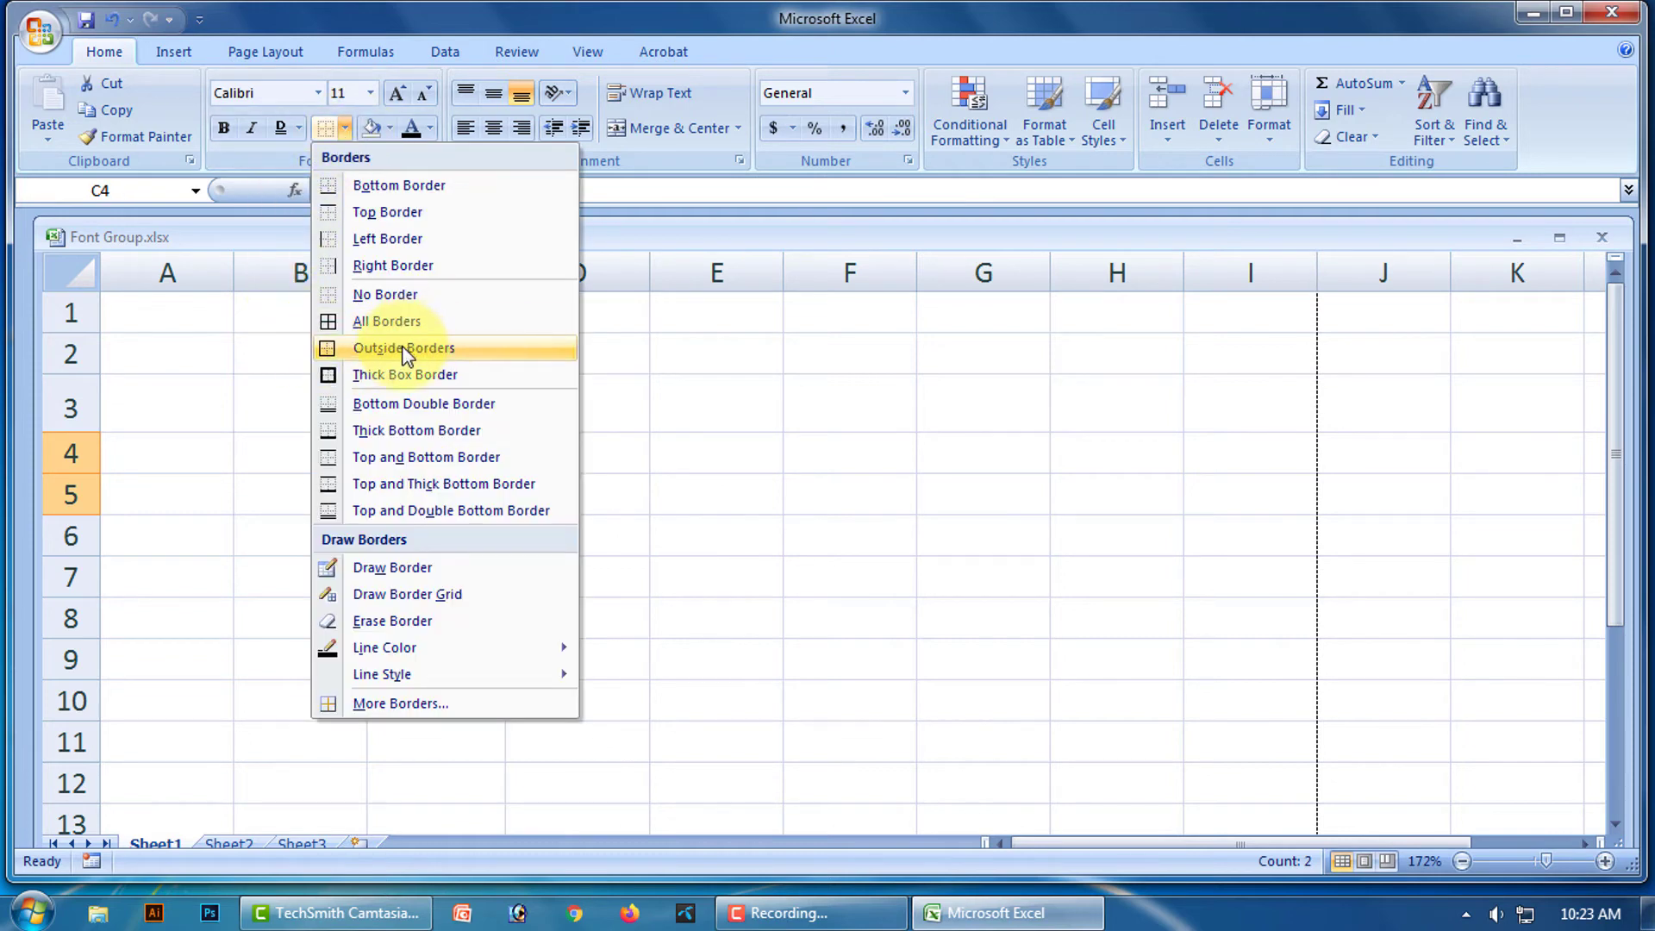
left_click(439, 348)
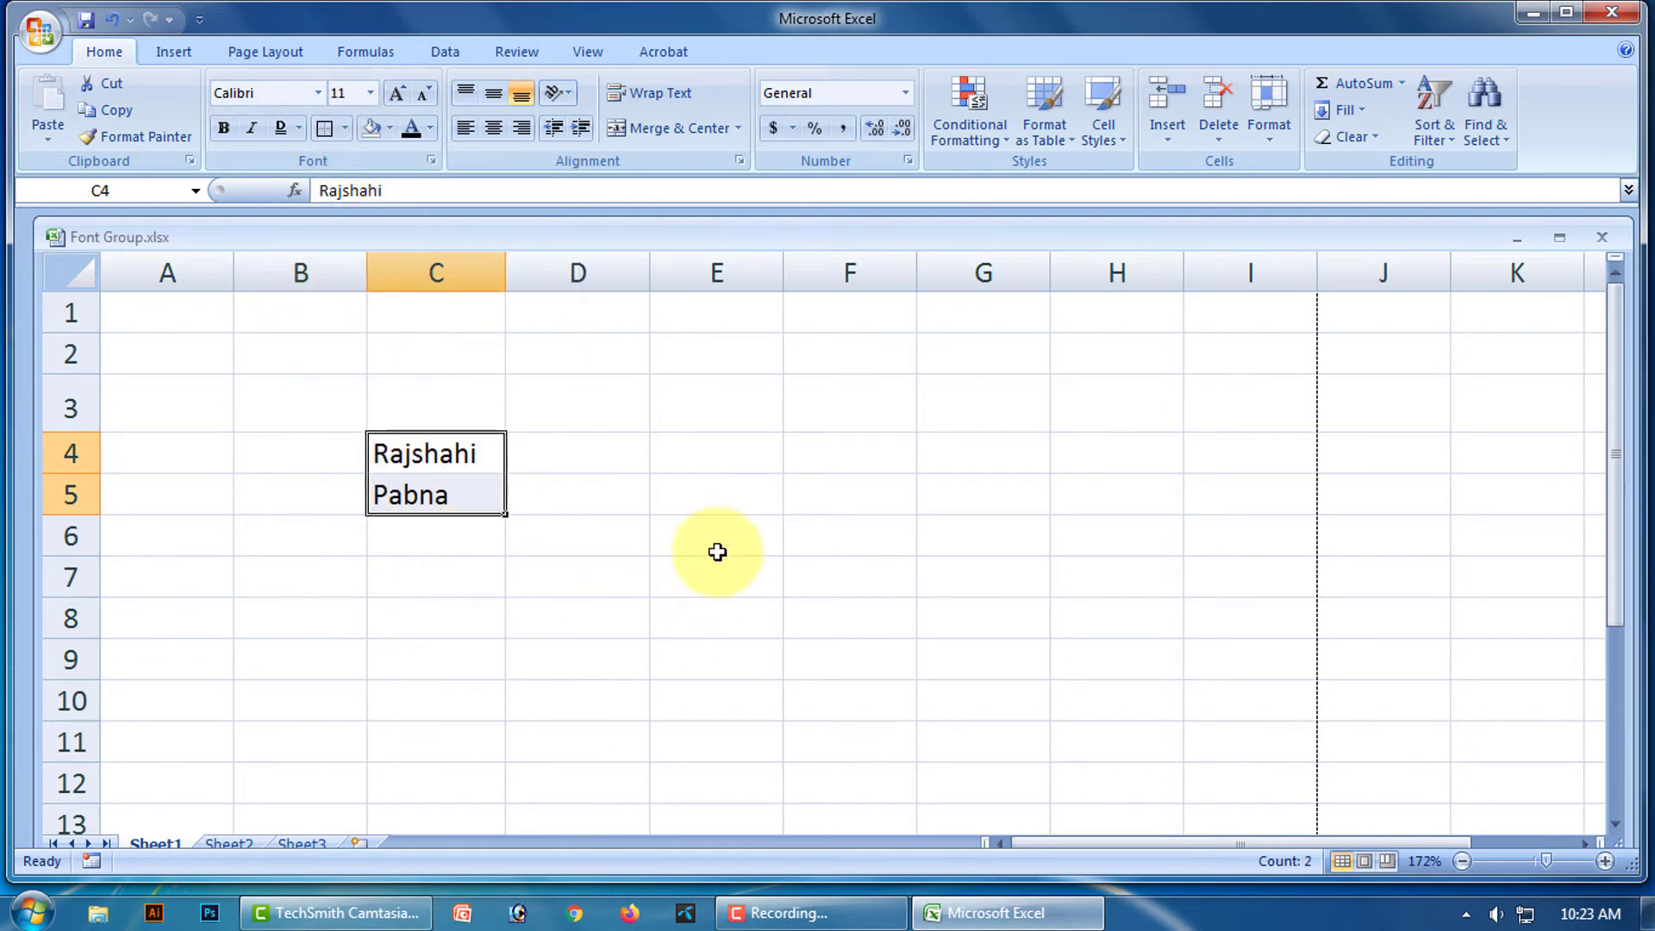
left_click(713, 545)
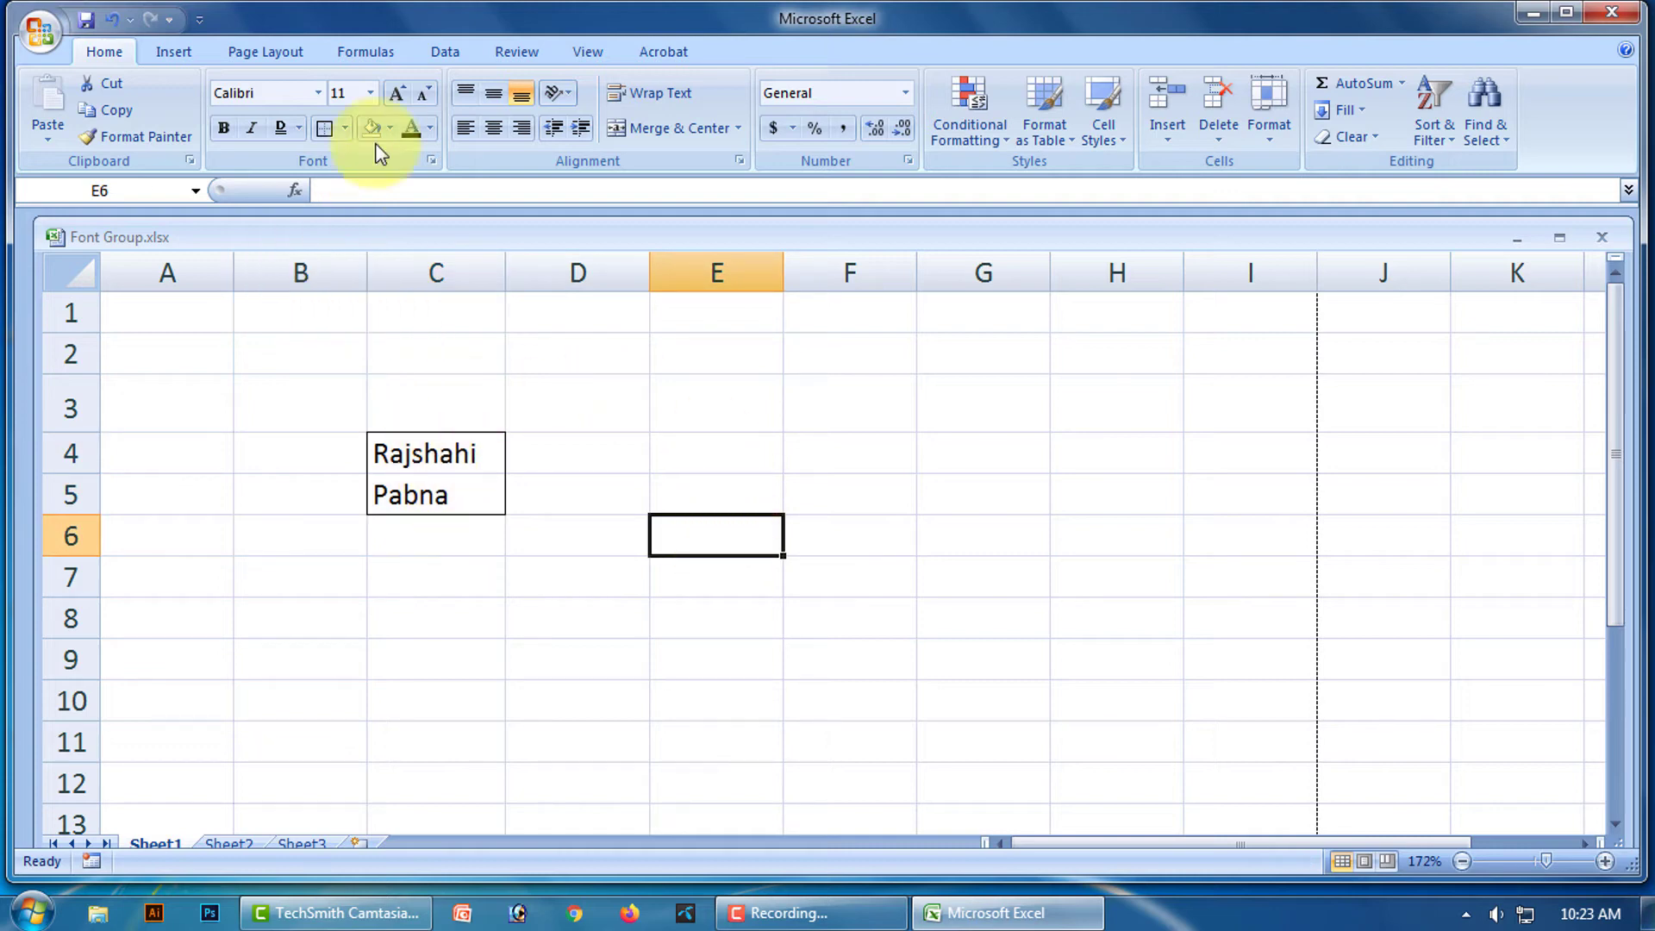
Set the border line colour to red and draw a red outline around C4:C5.
left_click(344, 129)
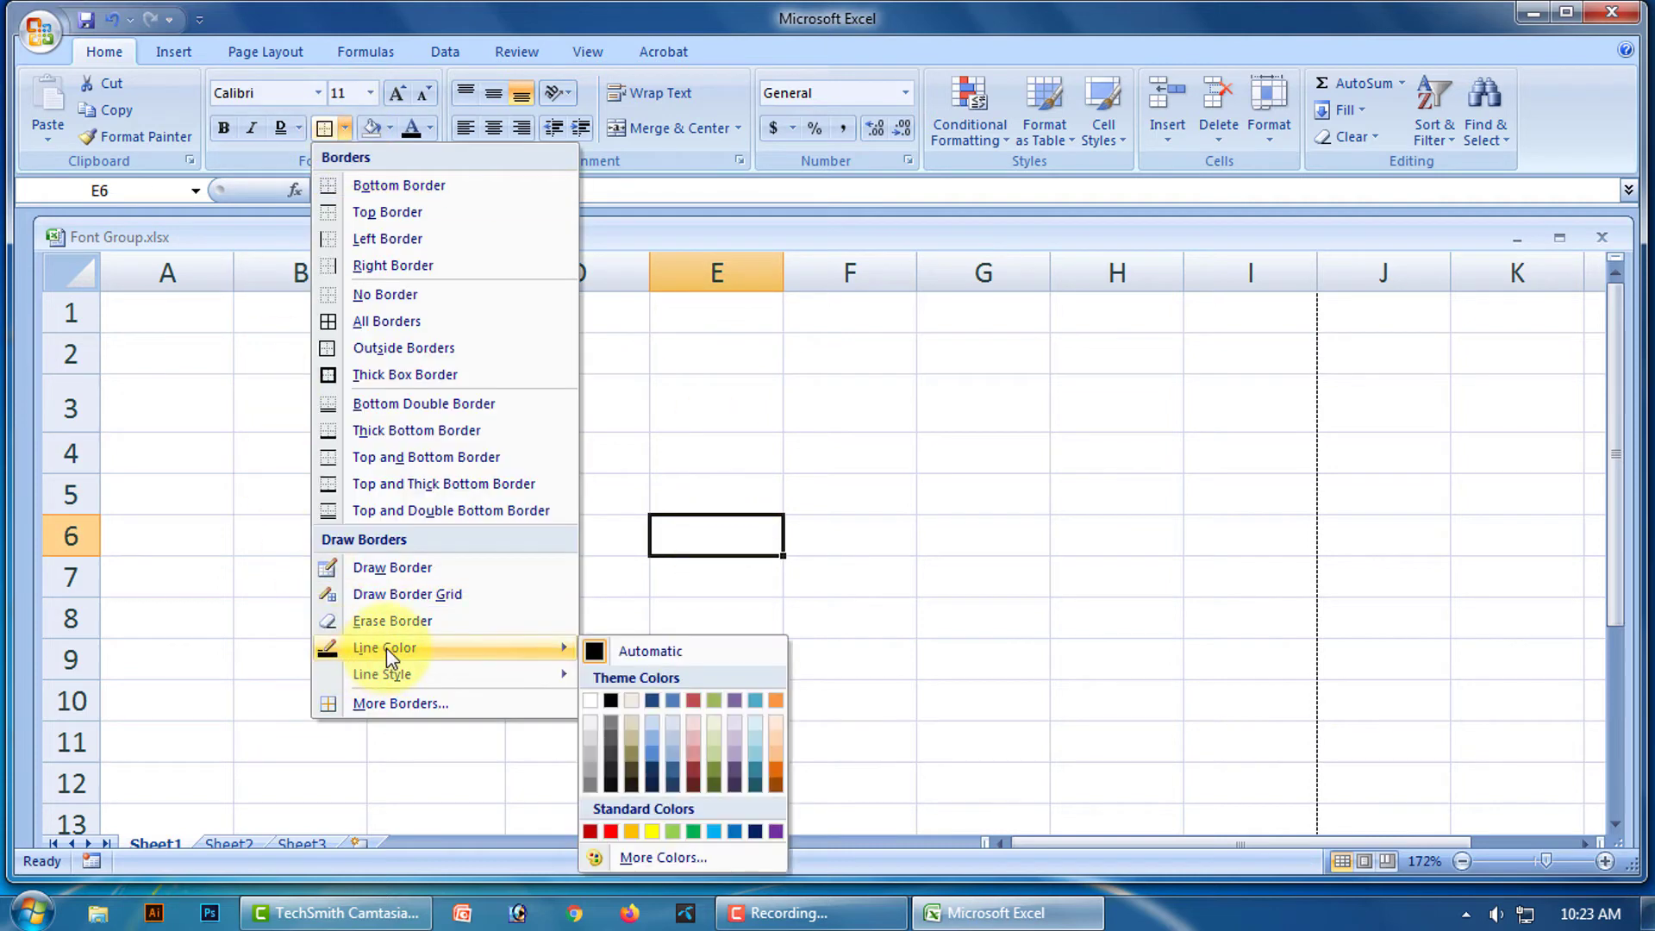
left_click(611, 831)
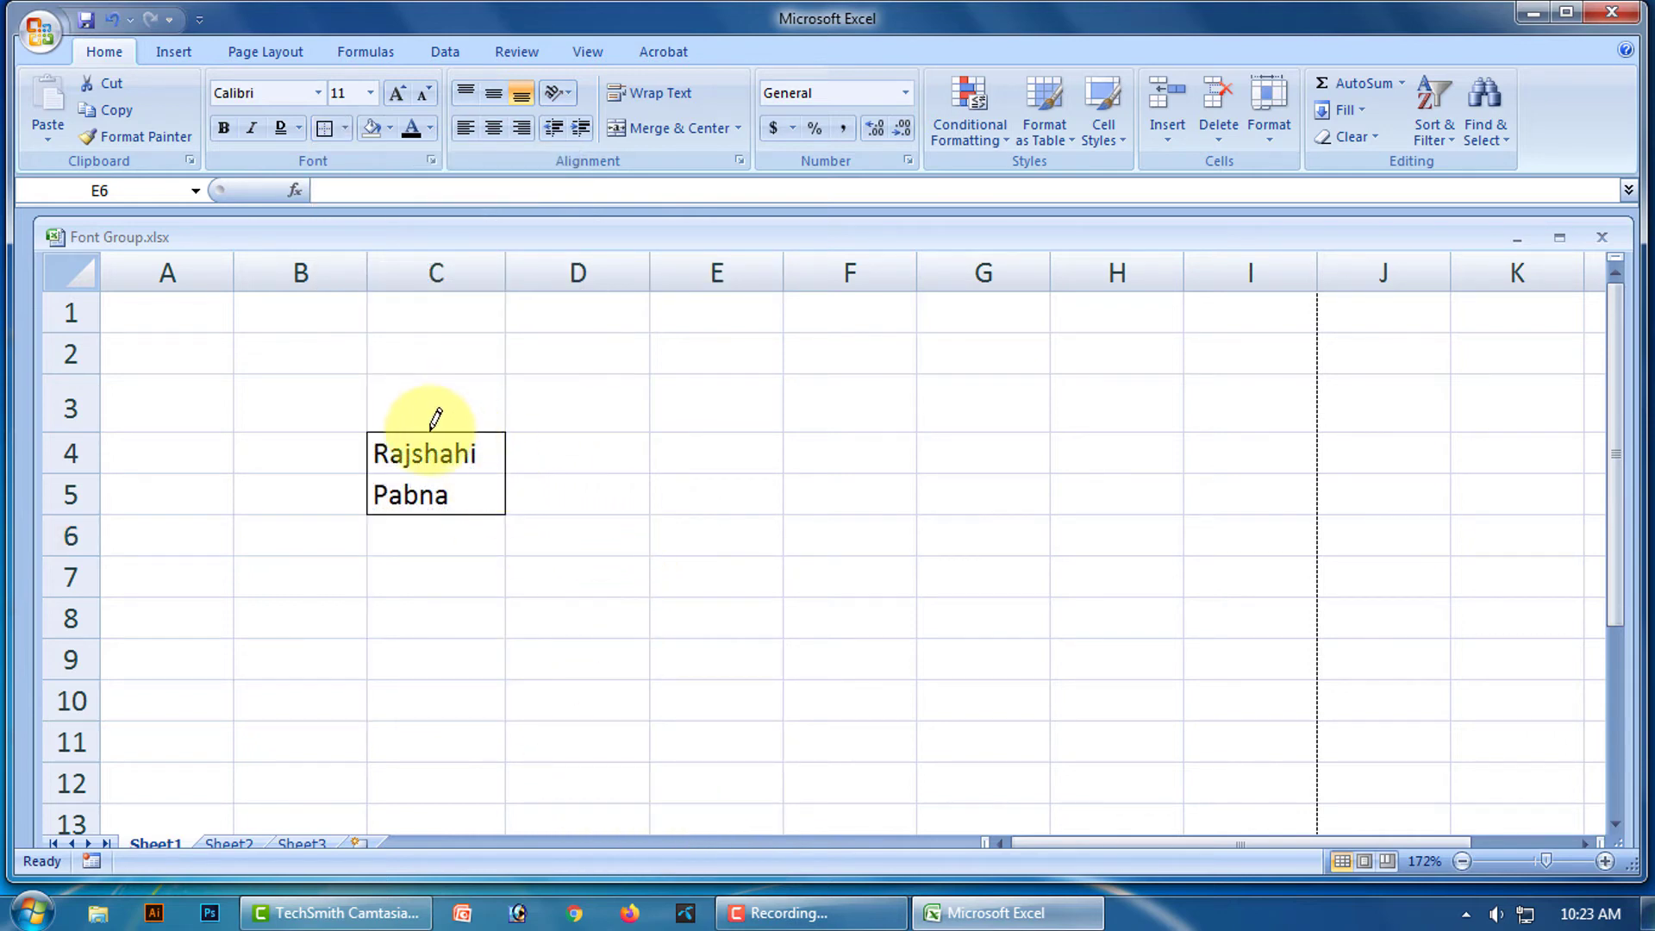
left_click_drag(430, 433, 444, 487)
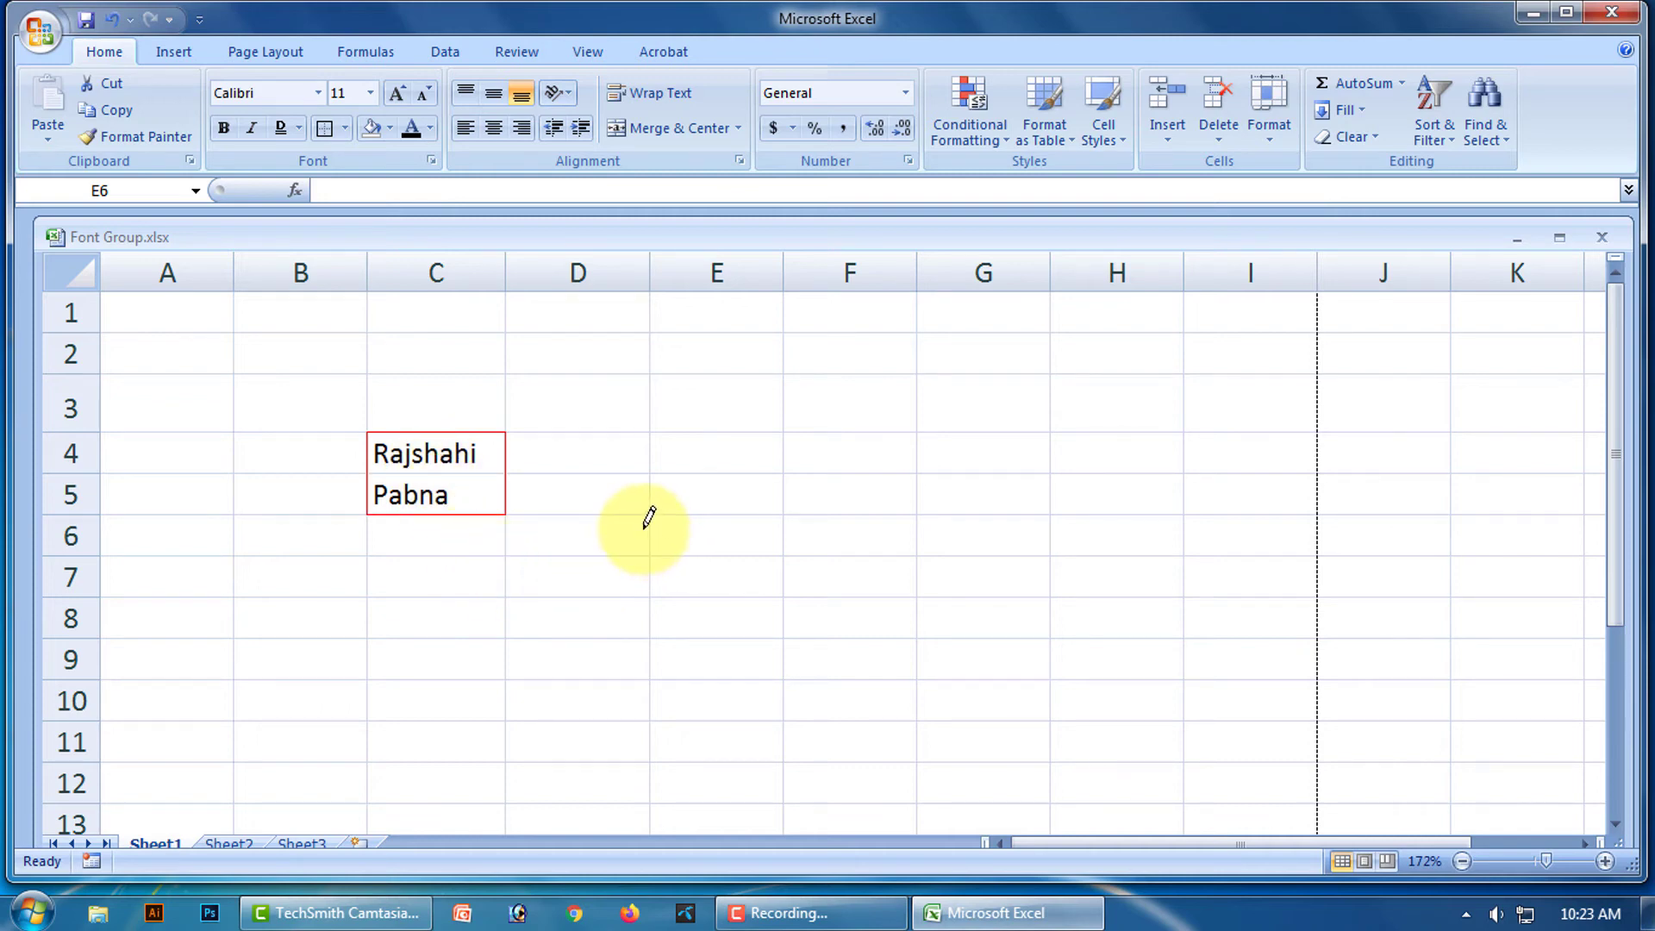
Reset line colour to Automatic and draw a black box around C4:C6 with a black line under Pabna.
left_click(348, 123)
mouse_move(414, 679)
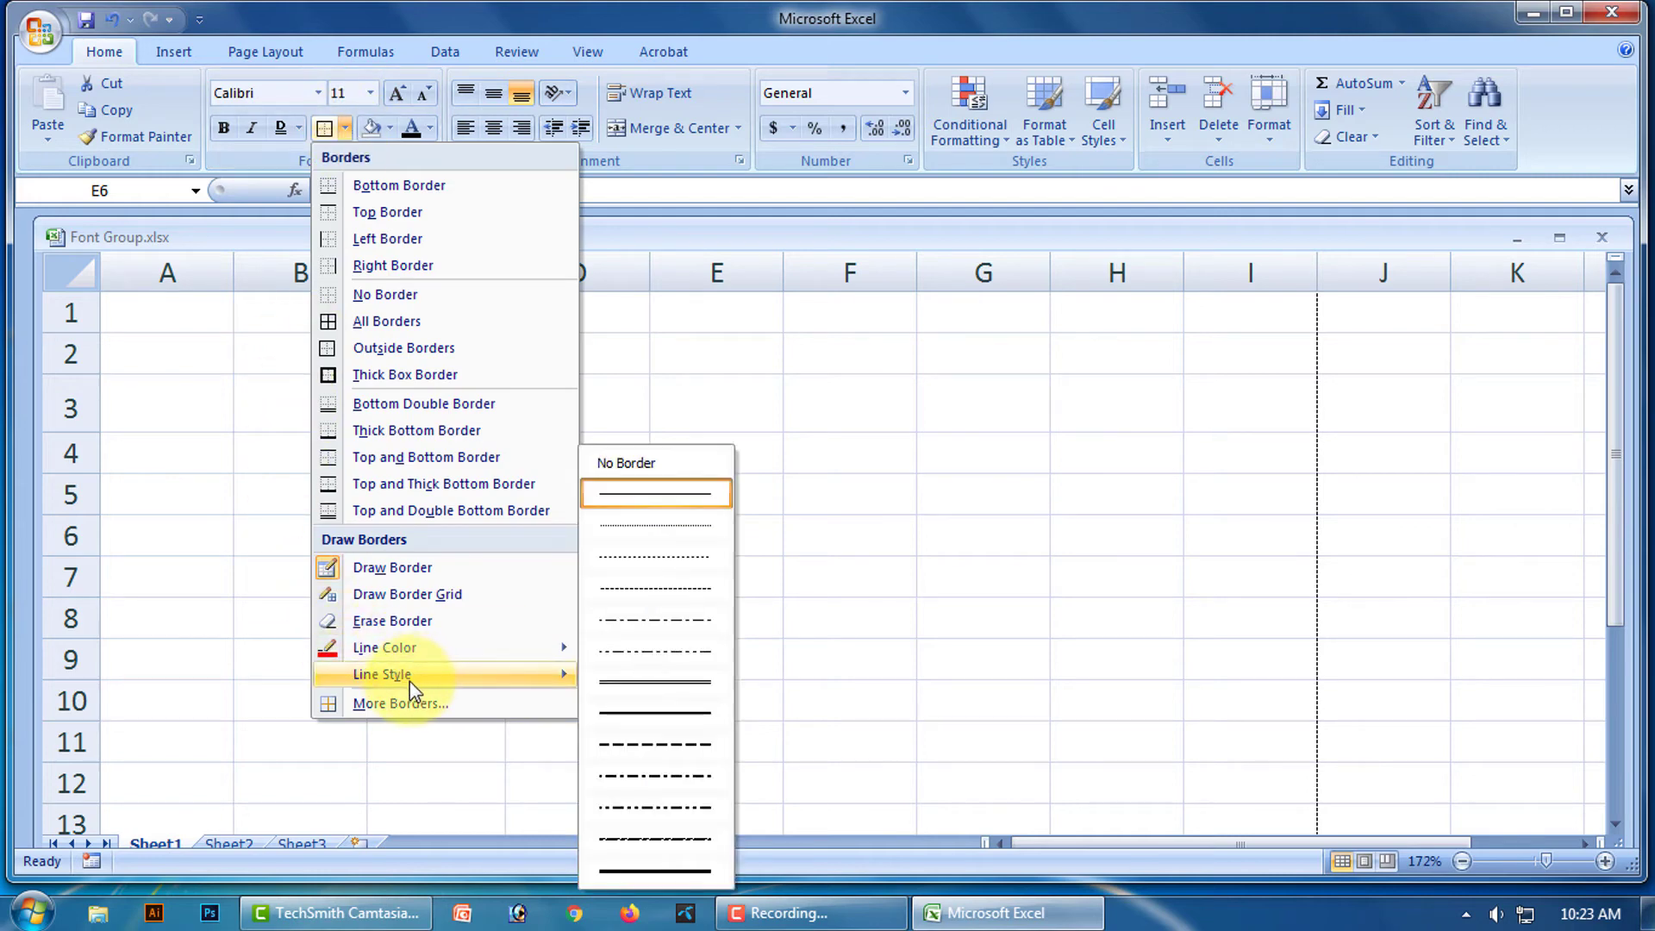
mouse_move(539, 660)
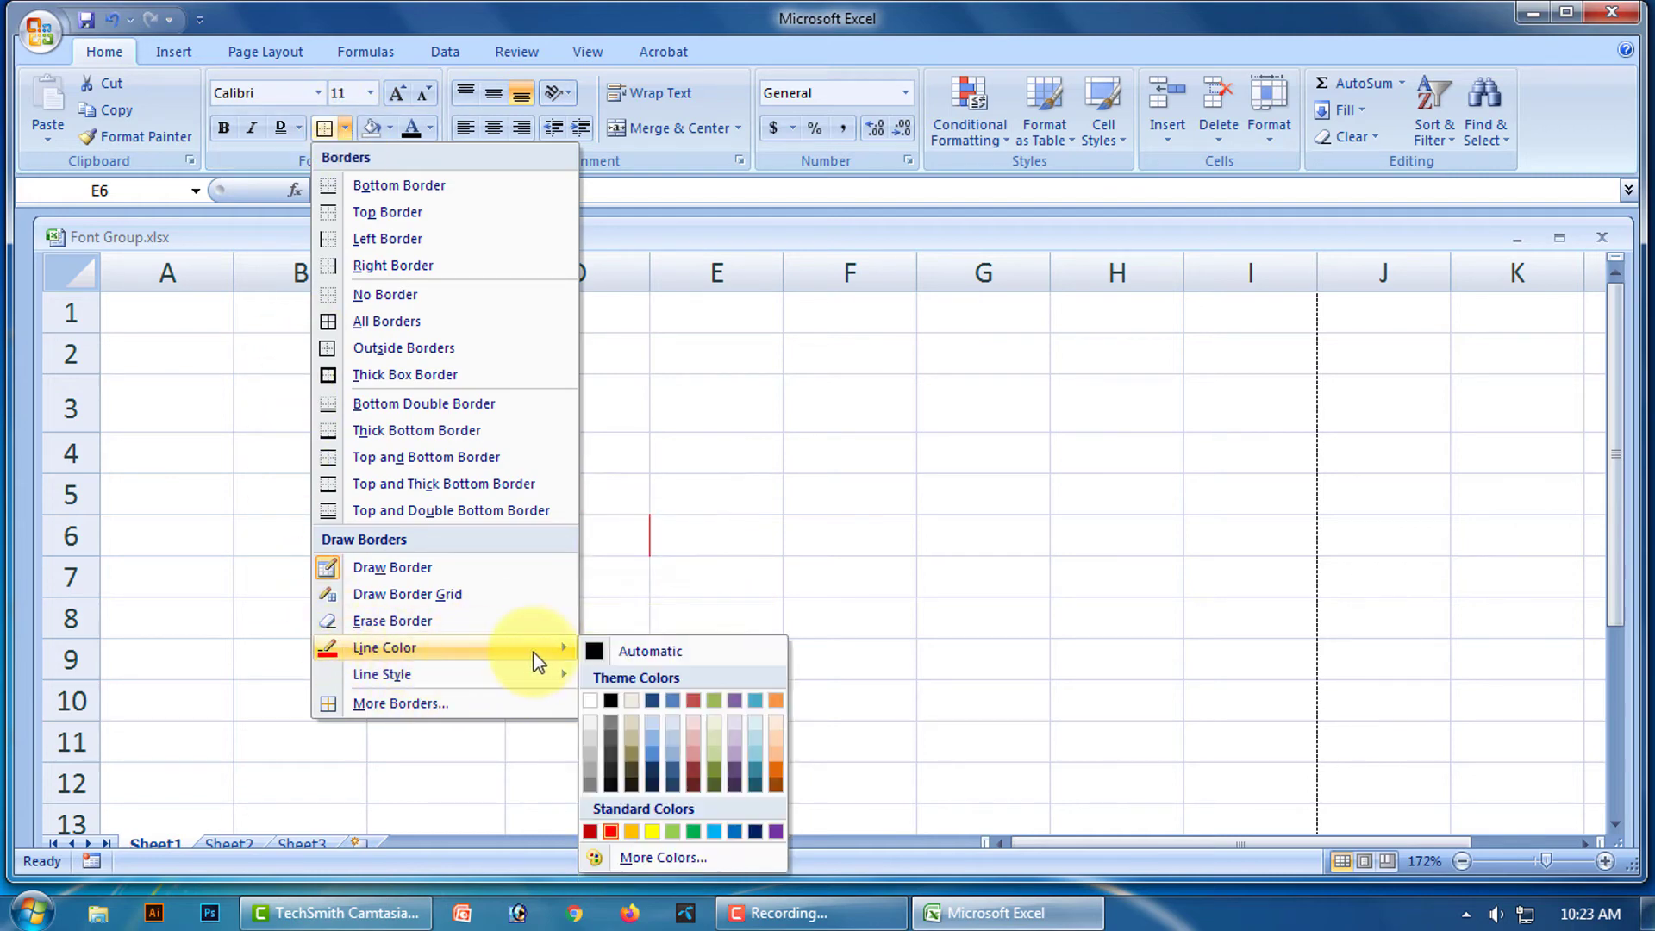
left_click(639, 653)
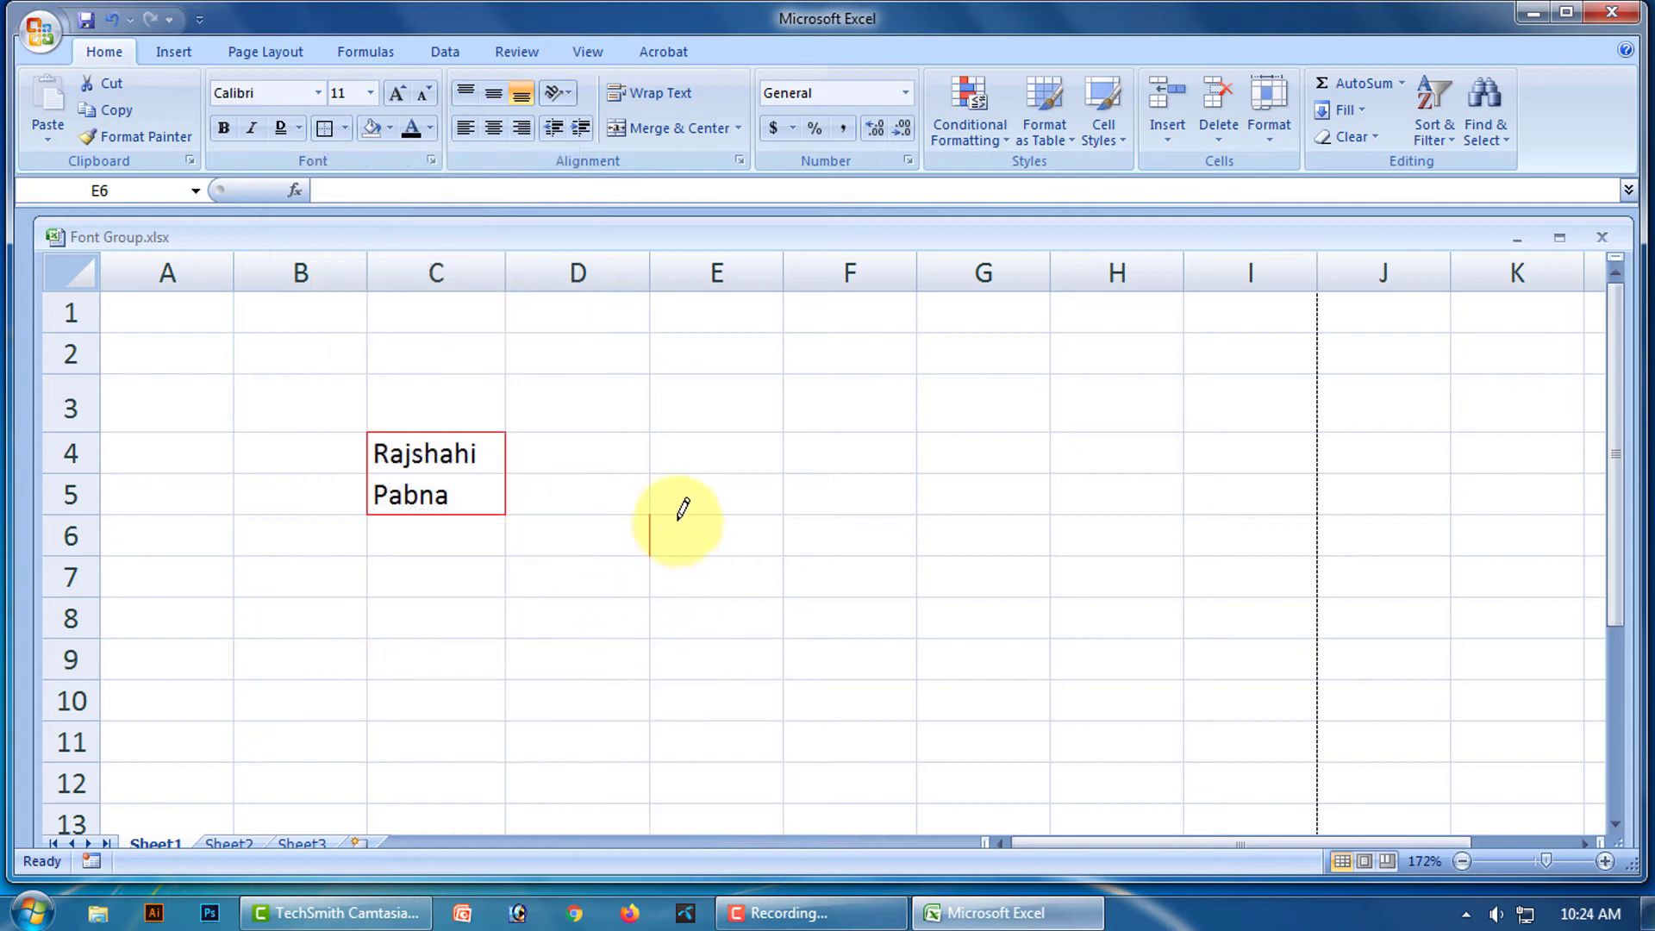
left_click_drag(443, 429, 440, 522)
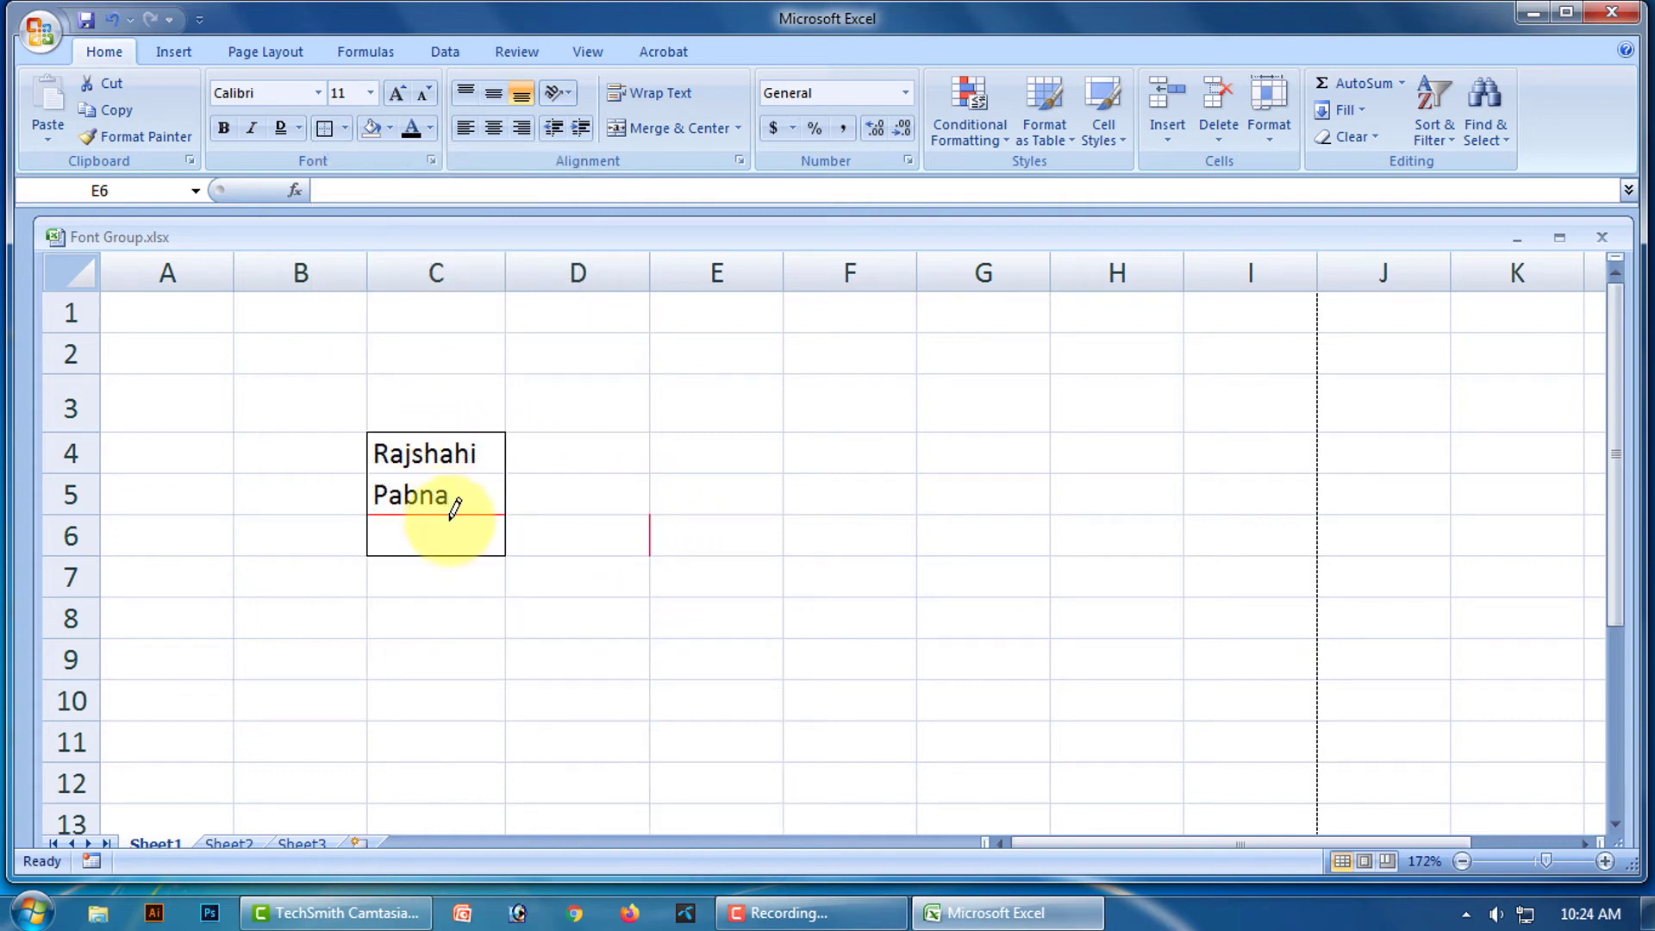
left_click(456, 512)
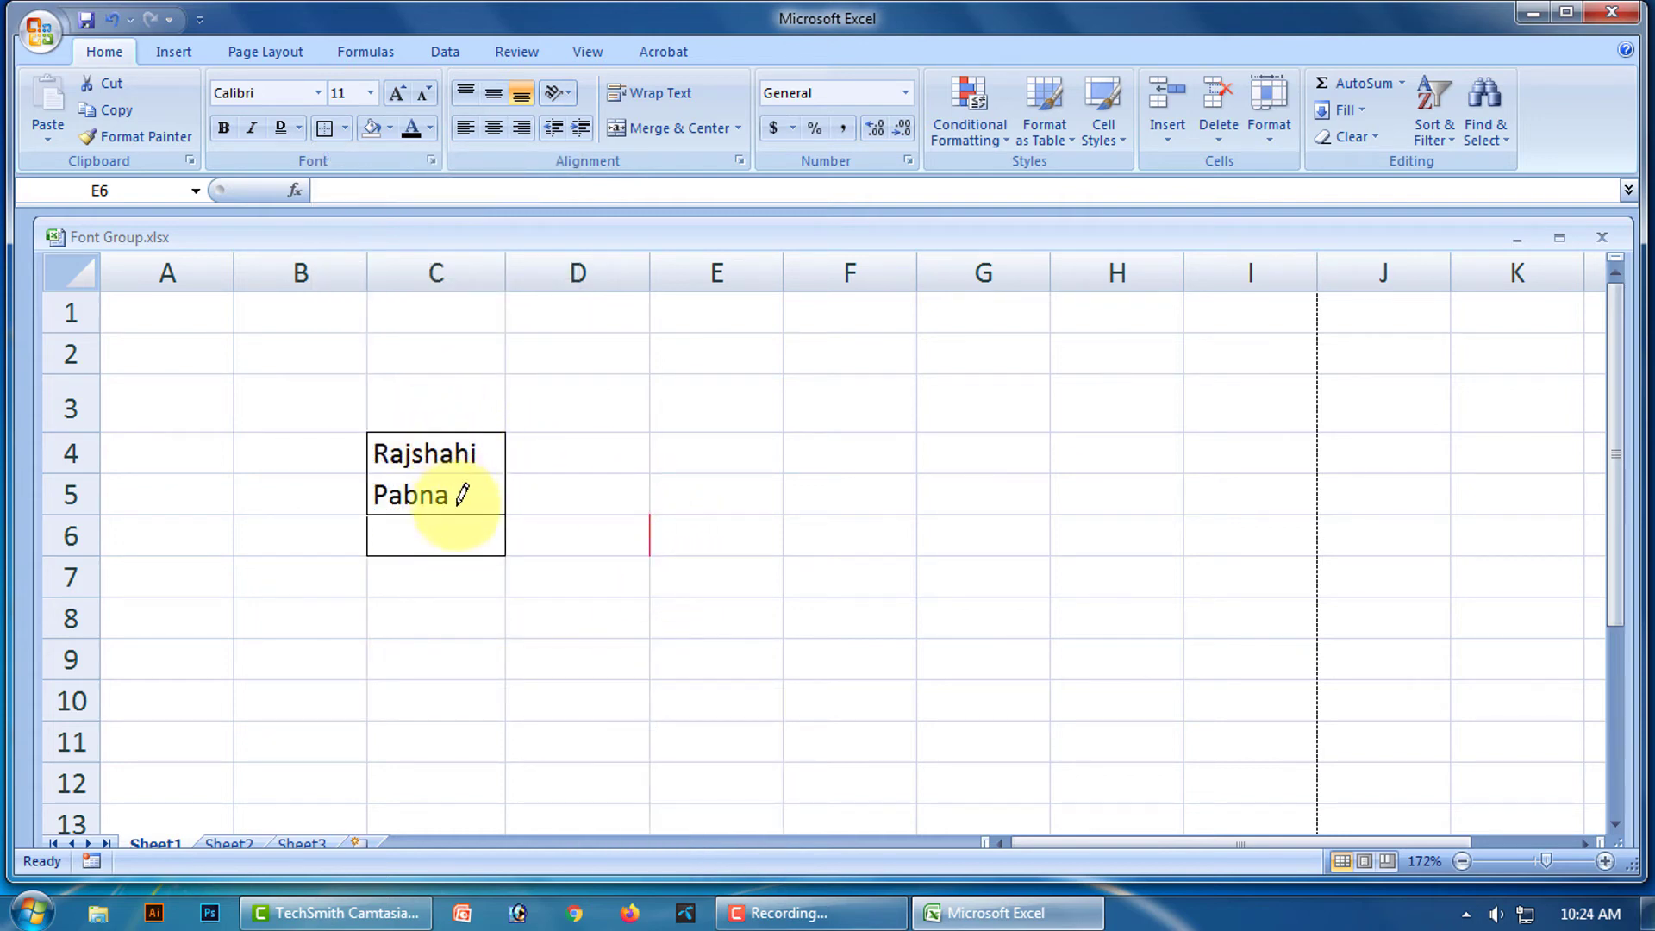
left_click(344, 127)
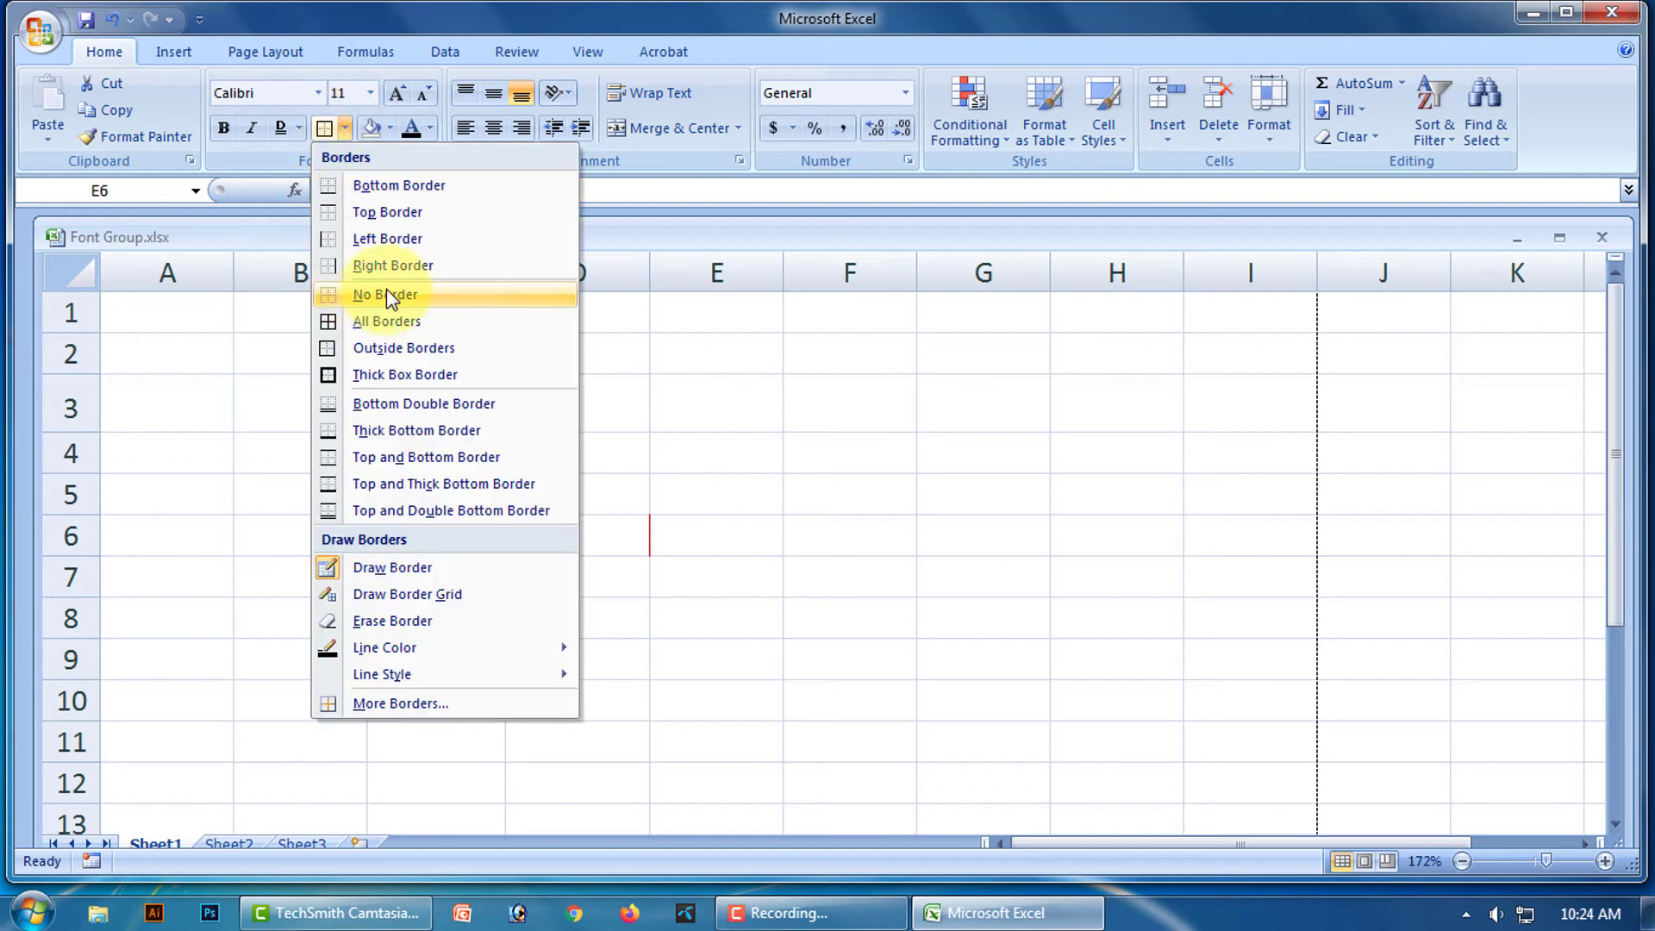
Clear the stray E6 border and apply No Border to C4:C6.
left_click(386, 294)
left_click(560, 452)
left_click_drag(417, 440, 431, 522)
left_click(344, 128)
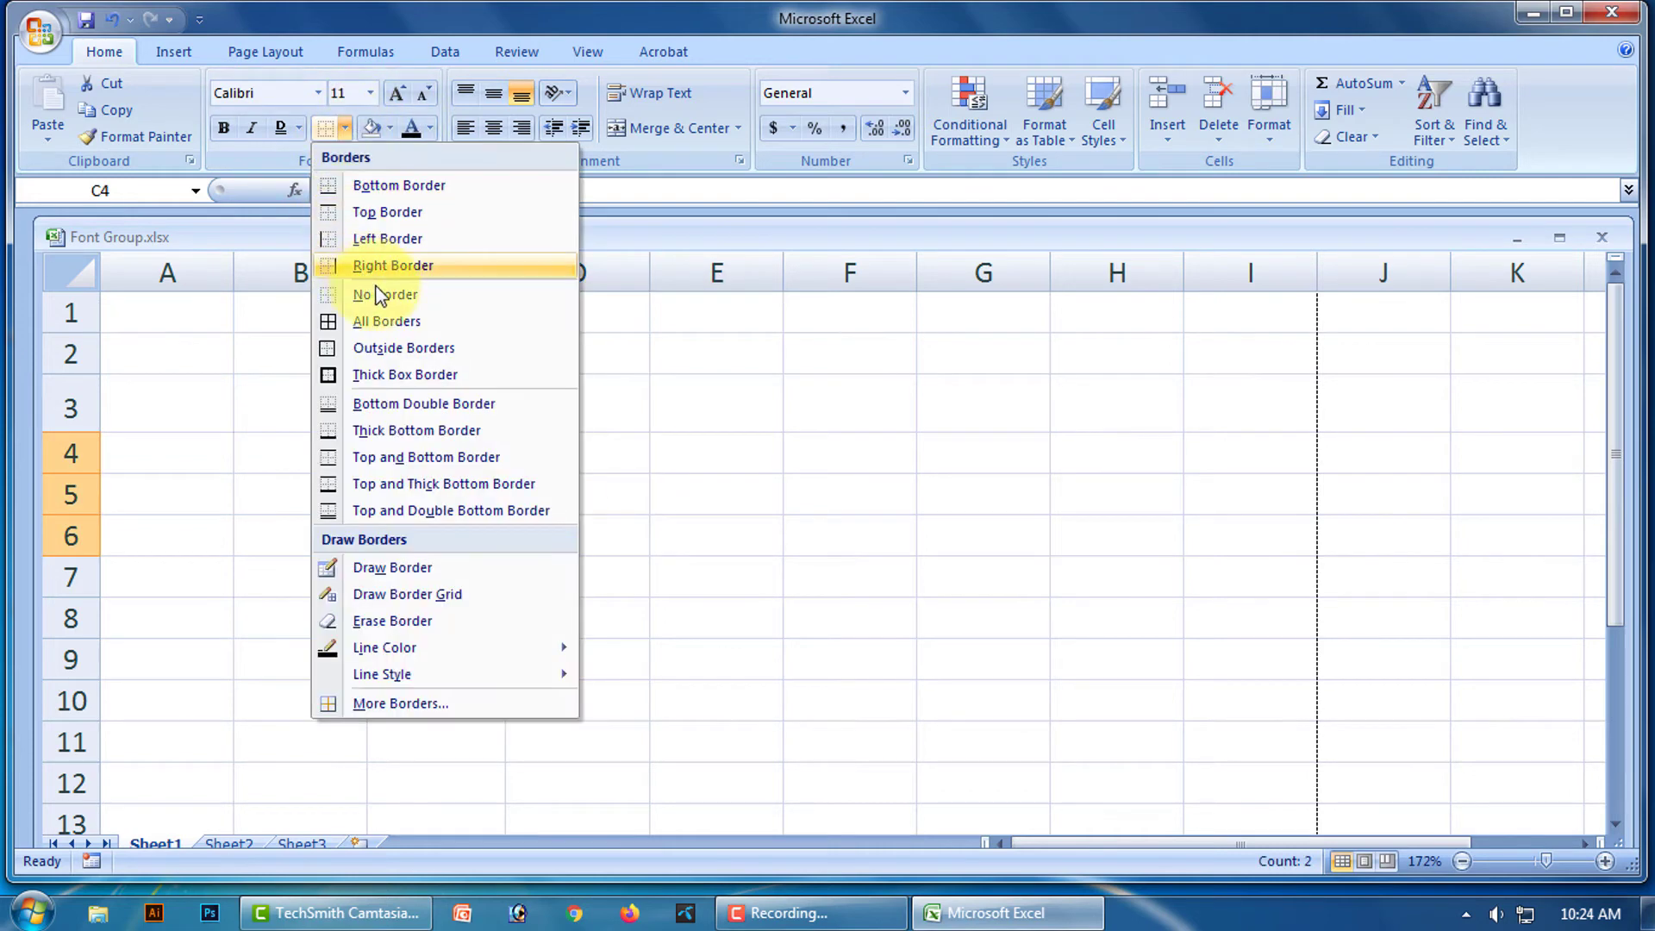
left_click(370, 293)
Click F6 to confirm the borders are gone, then show the Borders Line Style choices.
left_click(879, 522)
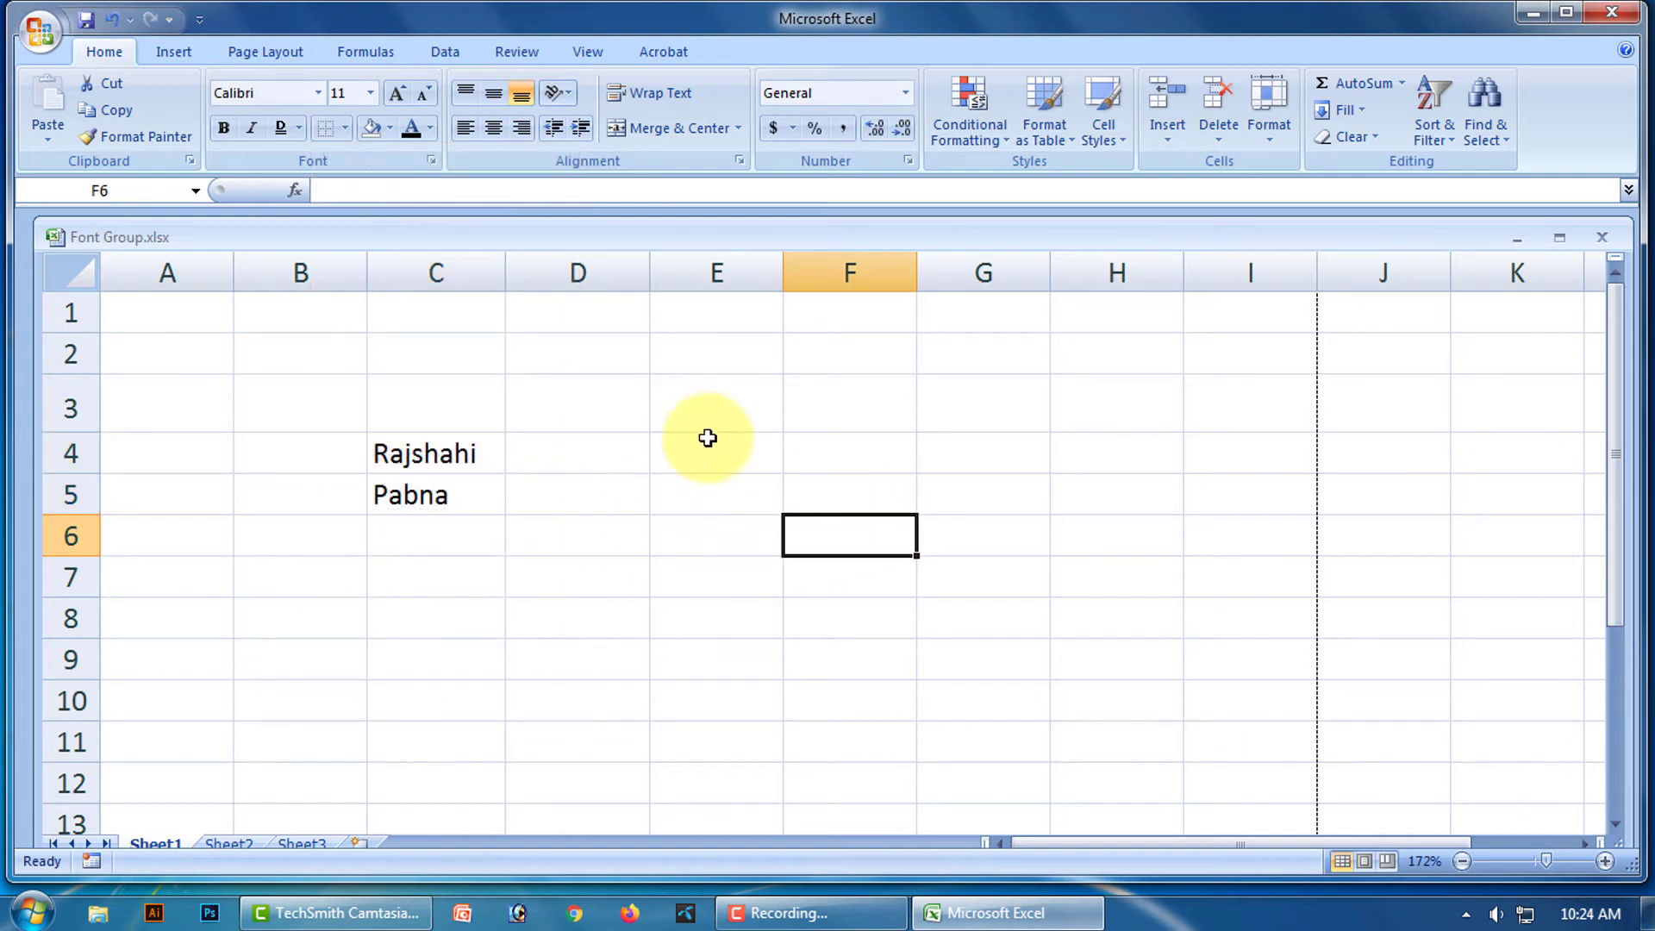
left_click(345, 131)
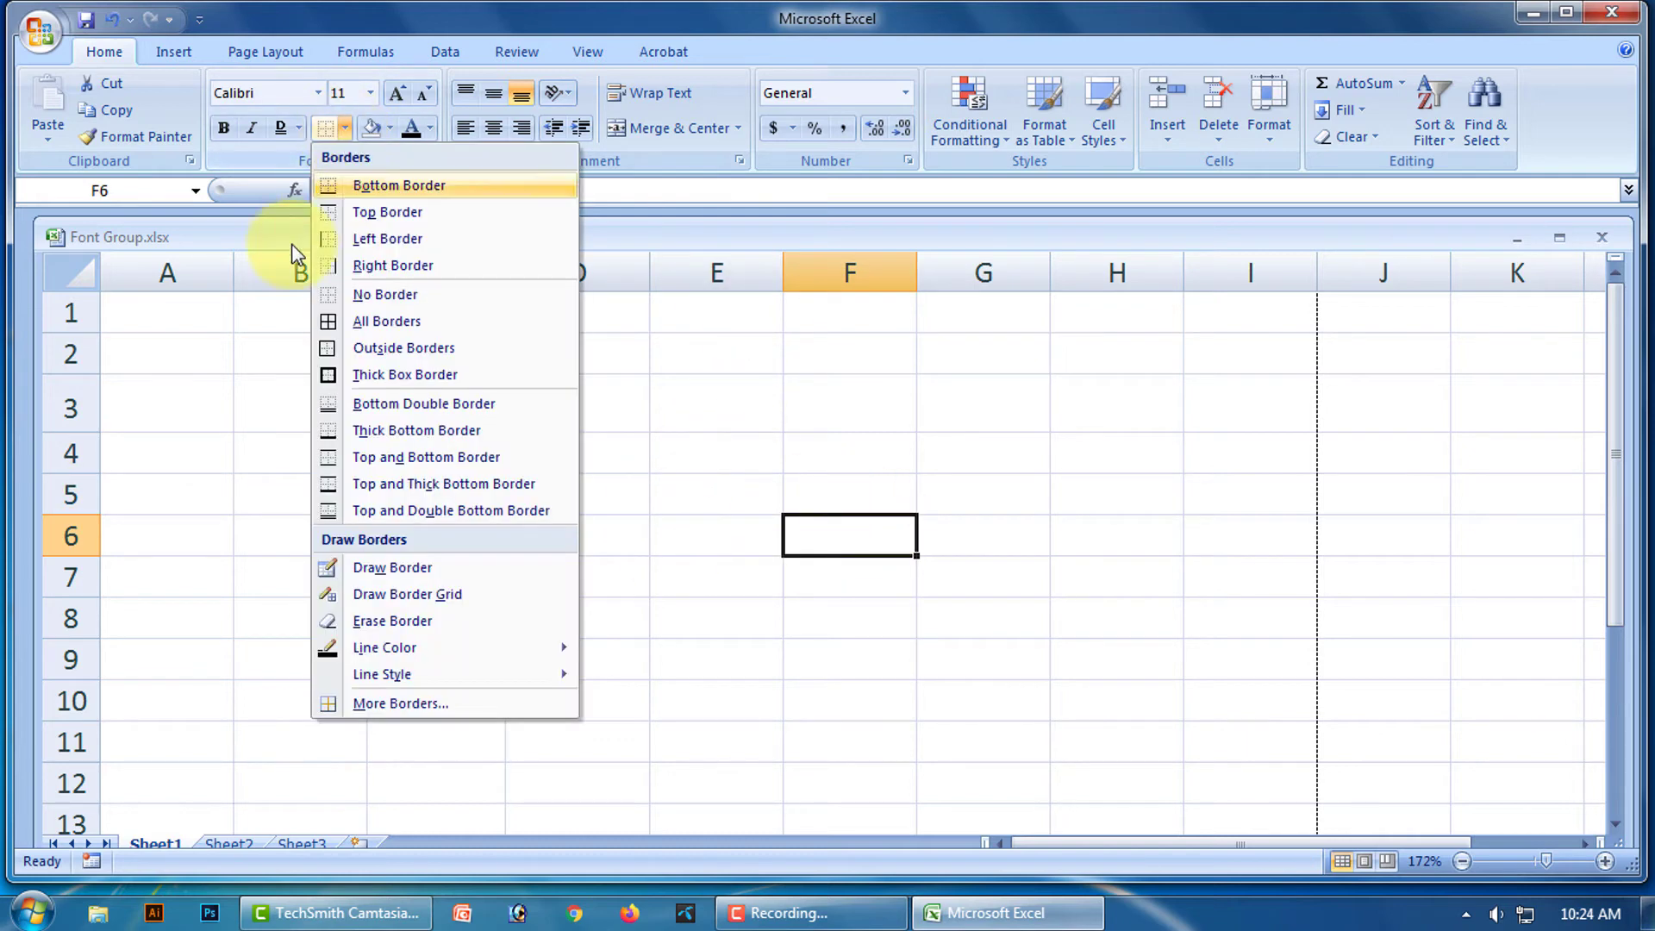
mouse_move(383, 681)
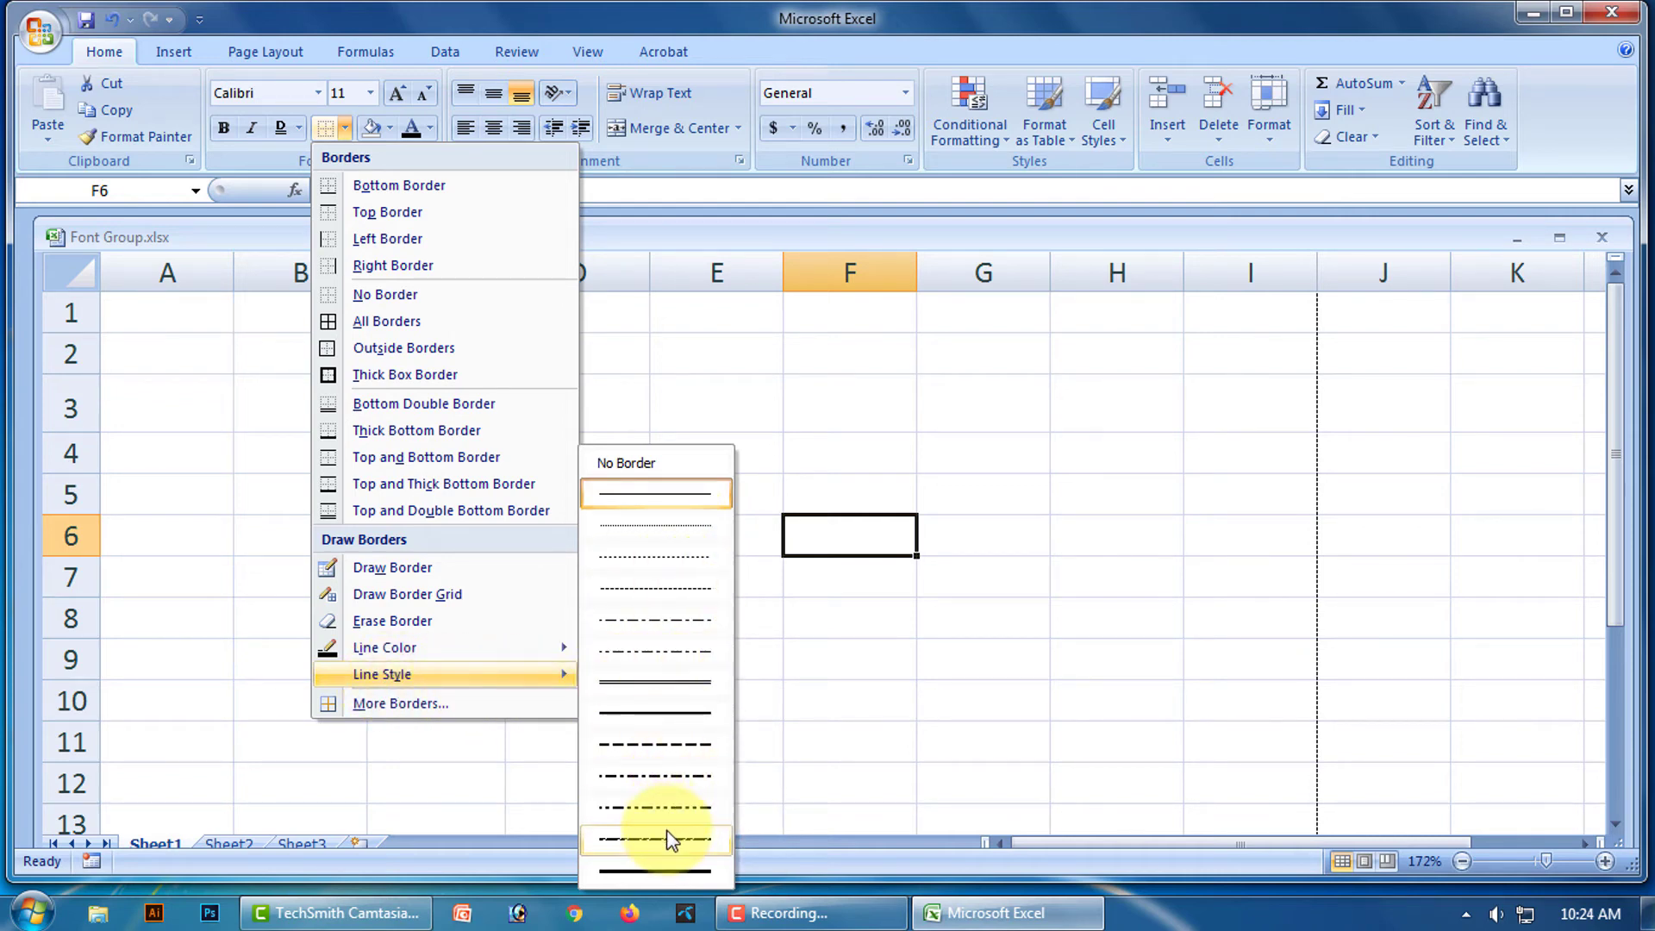
Draw a medium dashed outline around C4:C5, then erase it using the No Border line style.
left_click(654, 746)
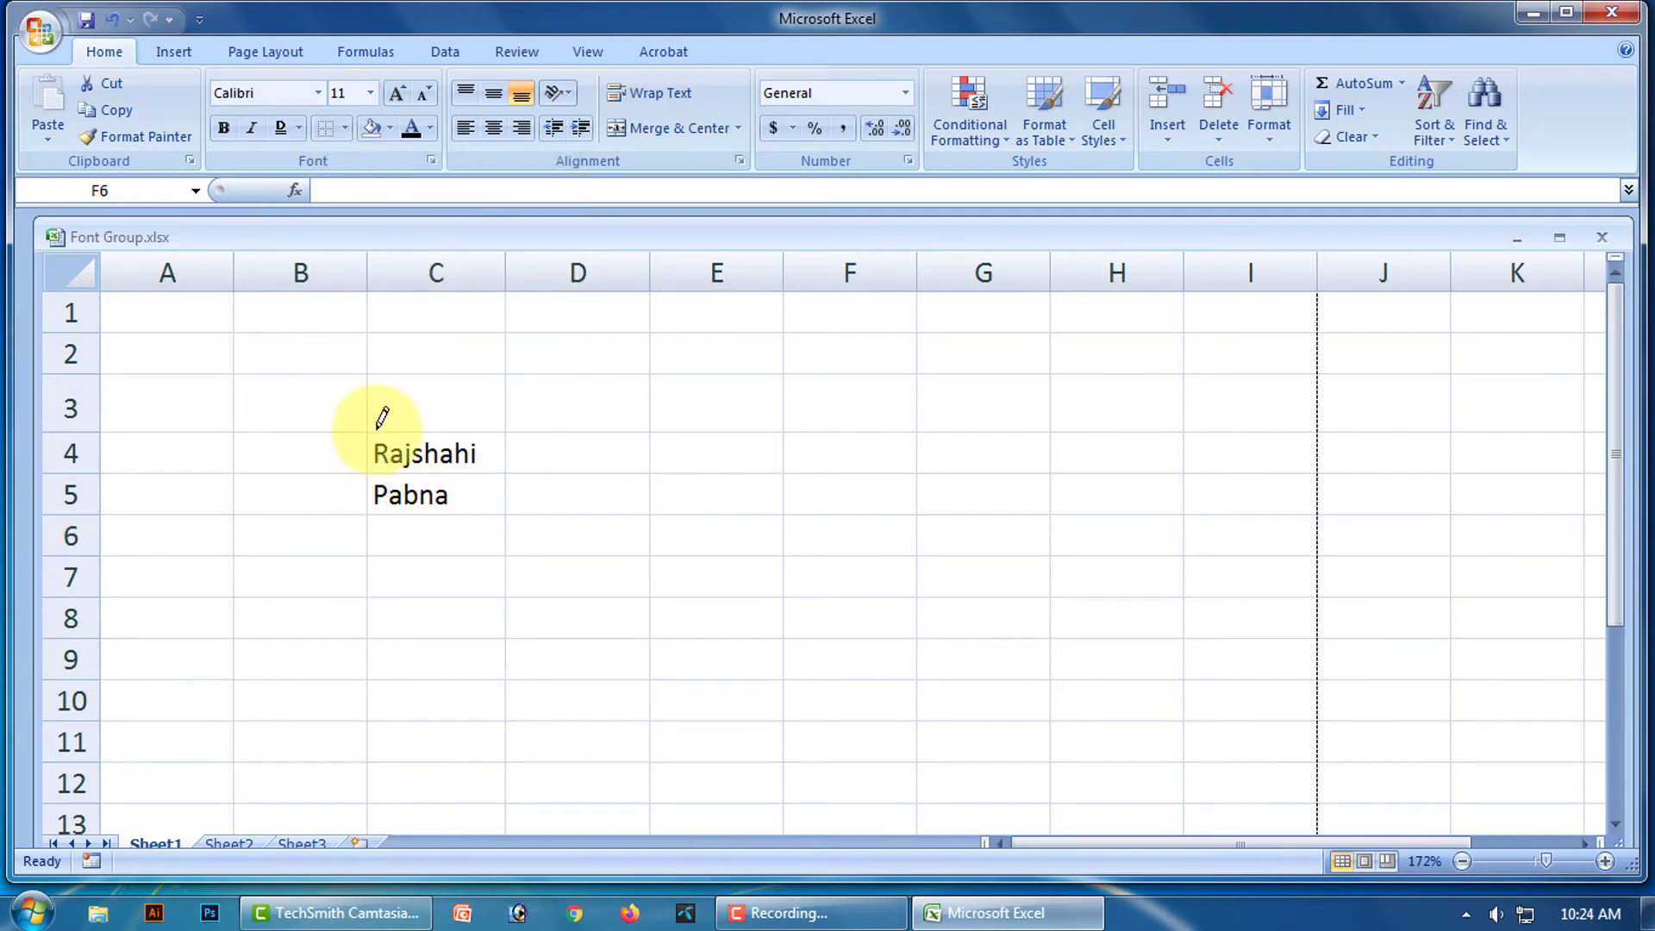
mouse_move(372, 430)
left_mouse_down()
mouse_move(370, 513)
mouse_move(453, 513)
left_mouse_up()
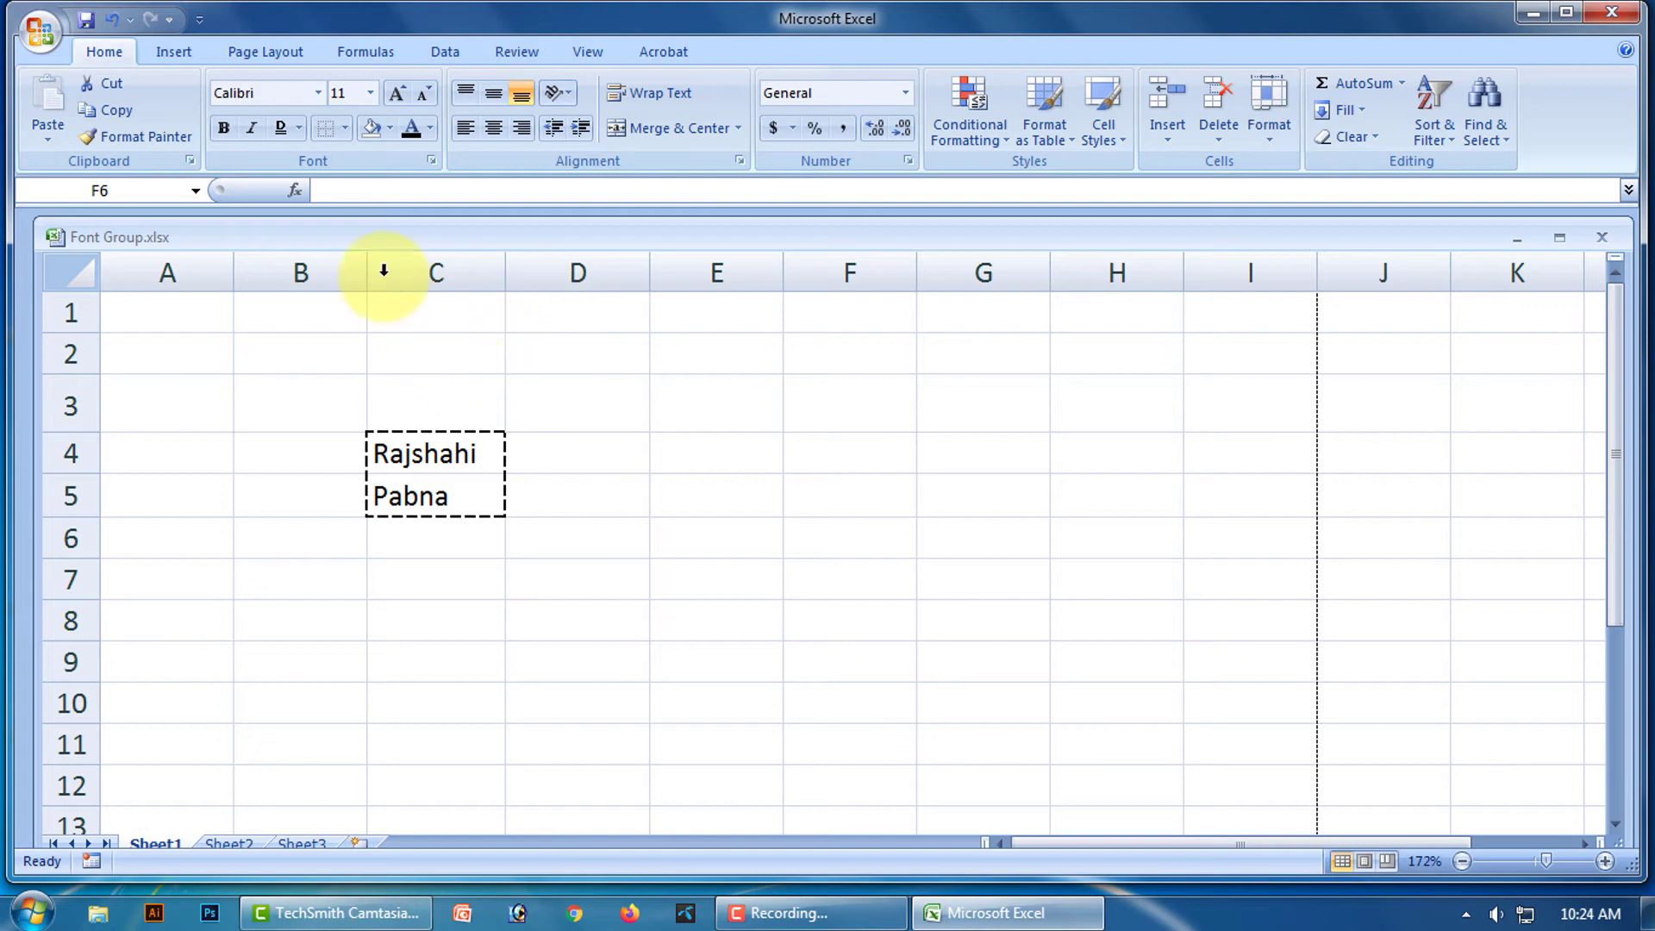
left_click(343, 128)
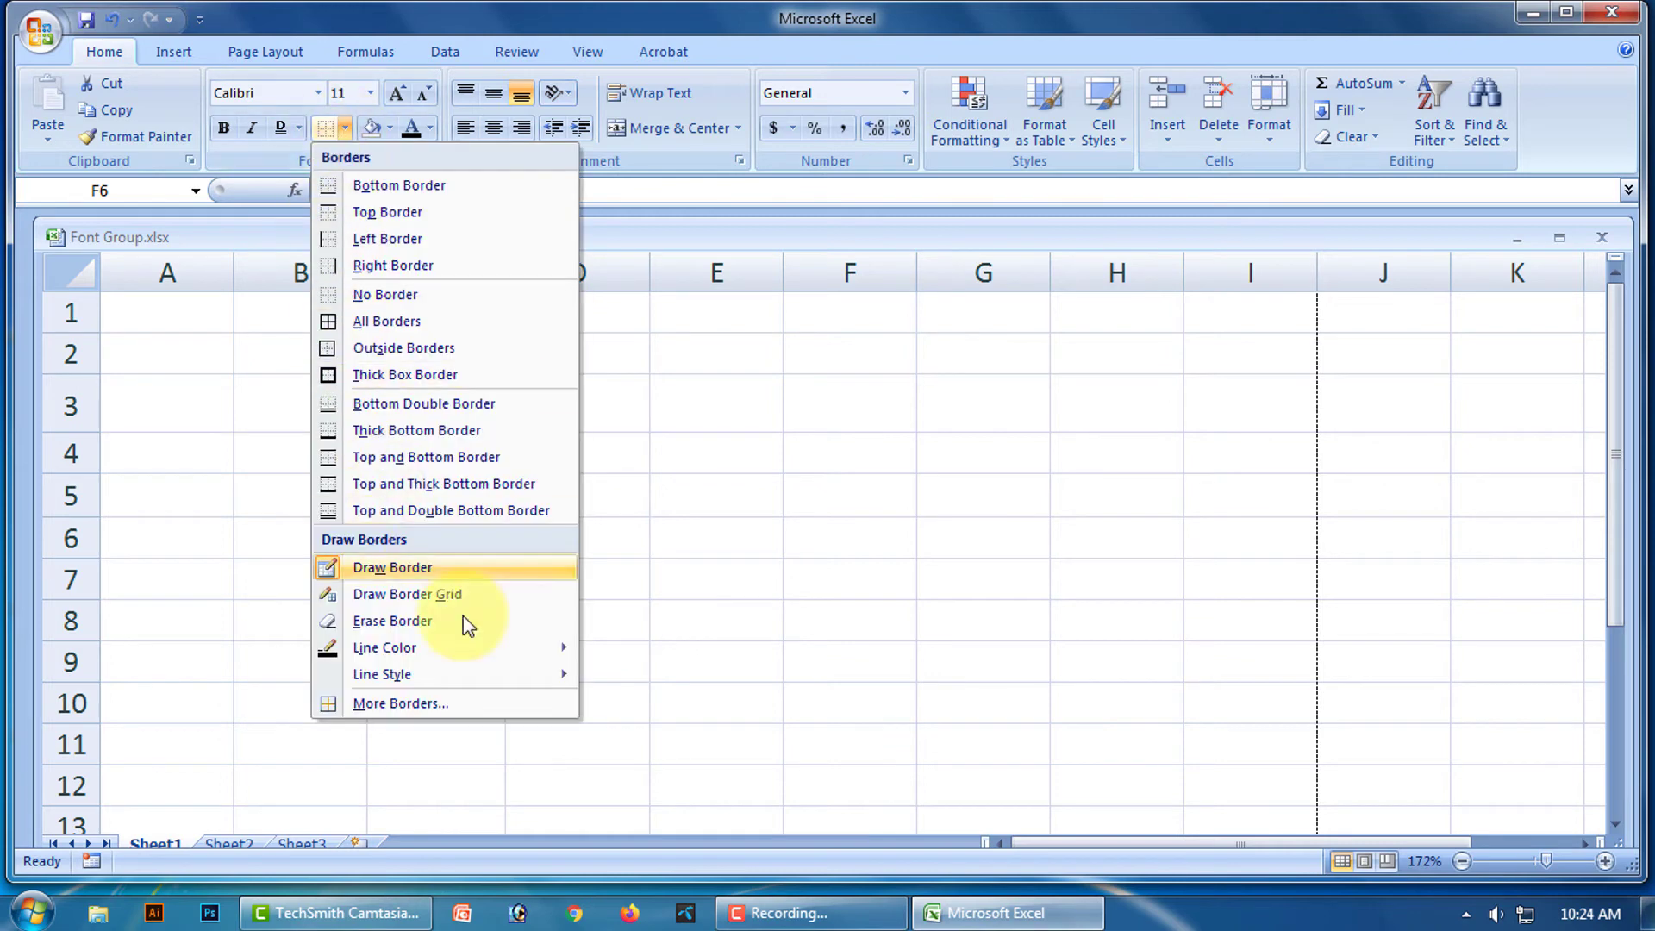
mouse_move(487, 676)
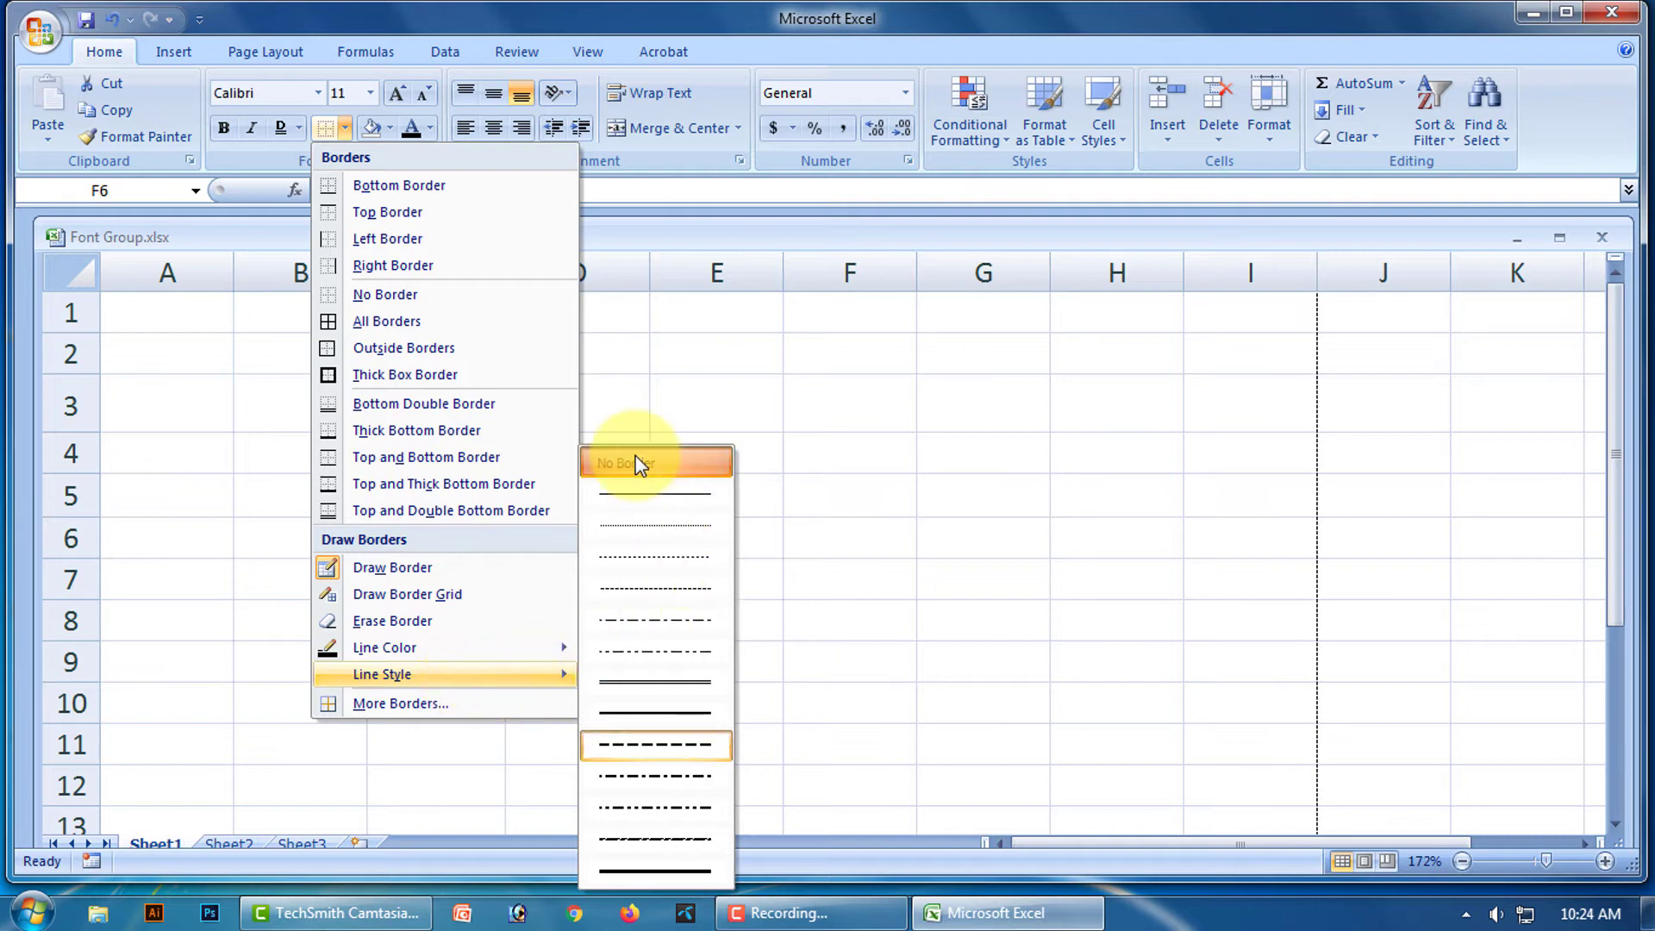
left_click(646, 493)
left_click_drag(438, 439, 433, 511)
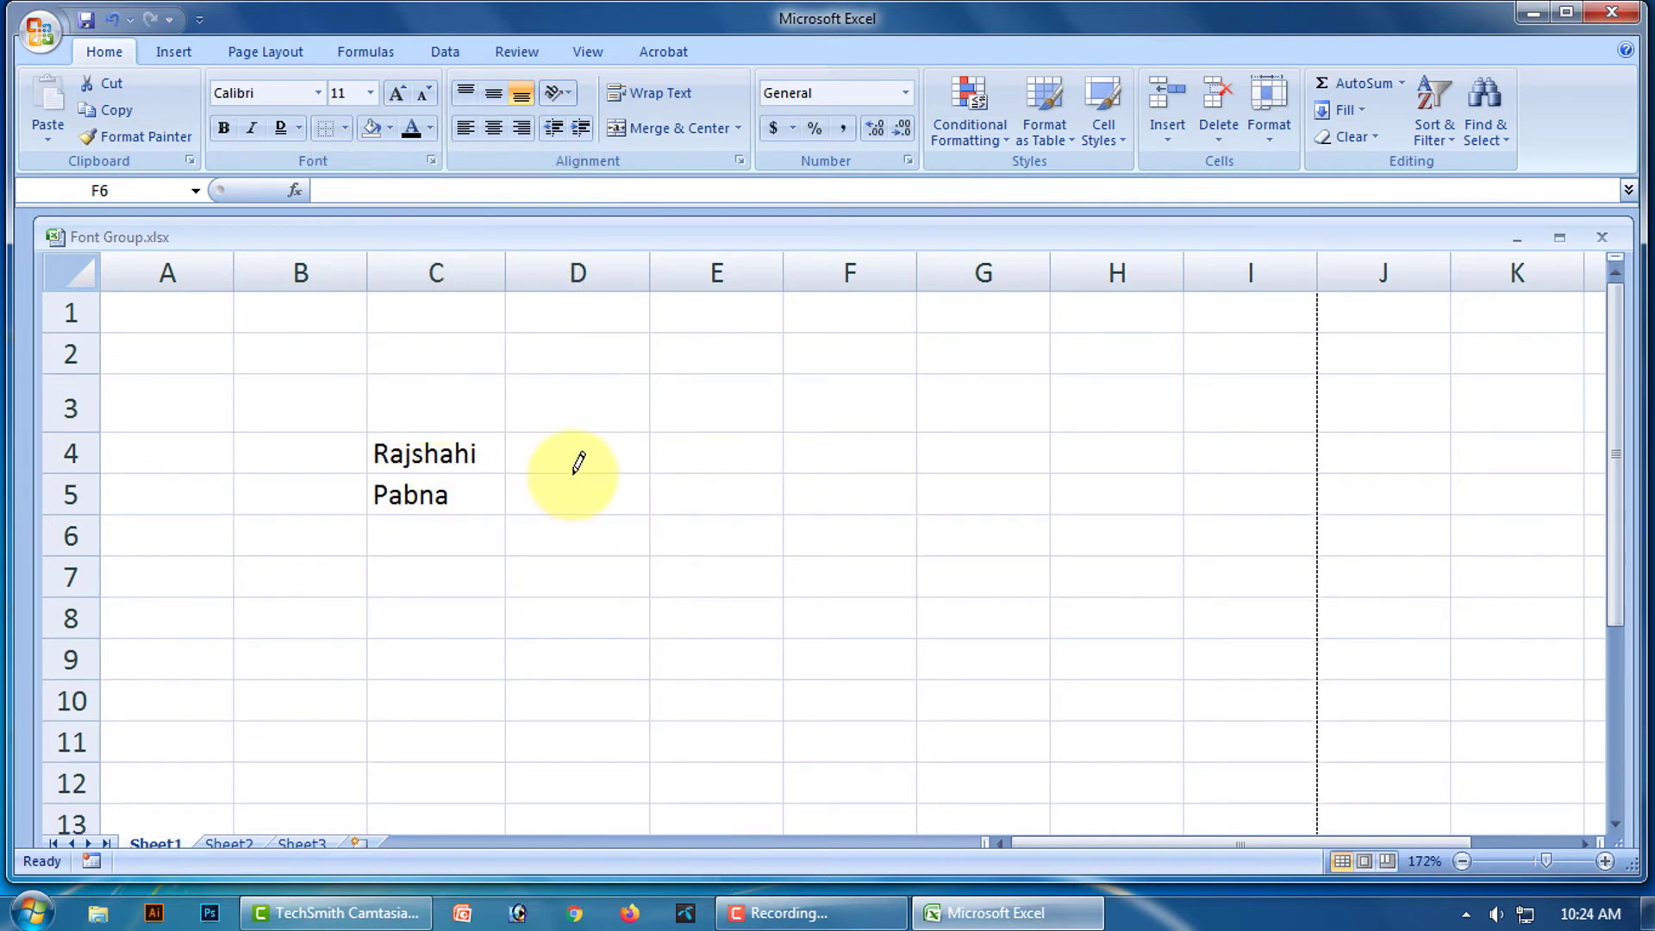
Stop border drawing, select D4, and open Format Cells at the Border tab via More Borders.
left_click(344, 128)
left_click(383, 294)
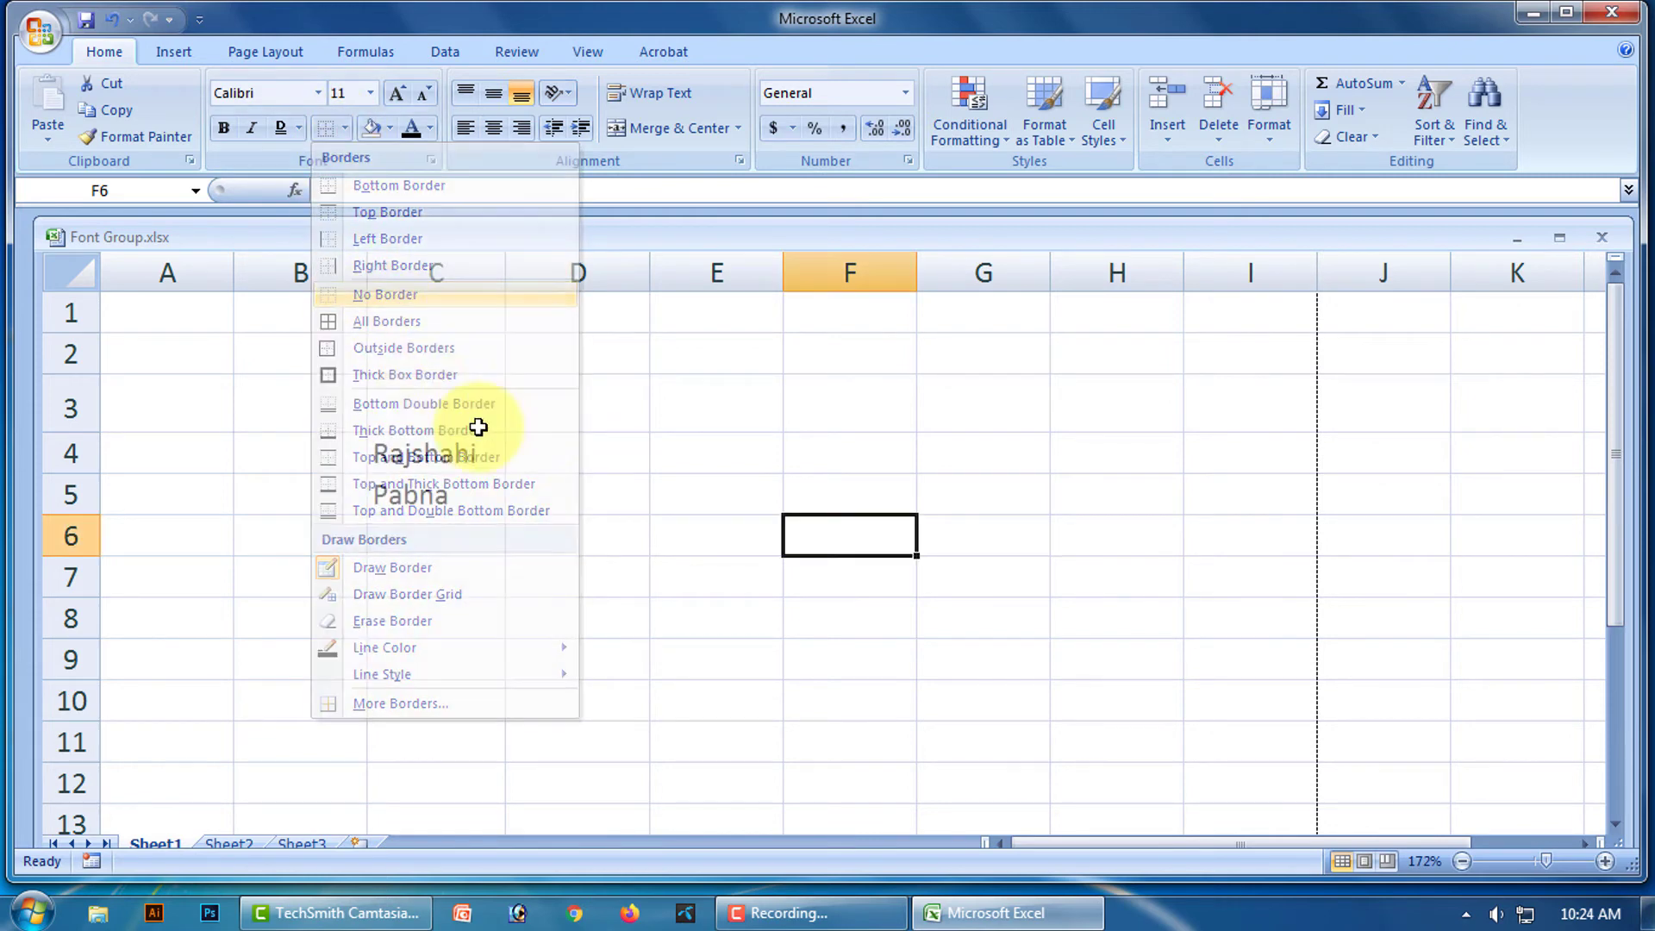
left_click(638, 454)
left_click(344, 129)
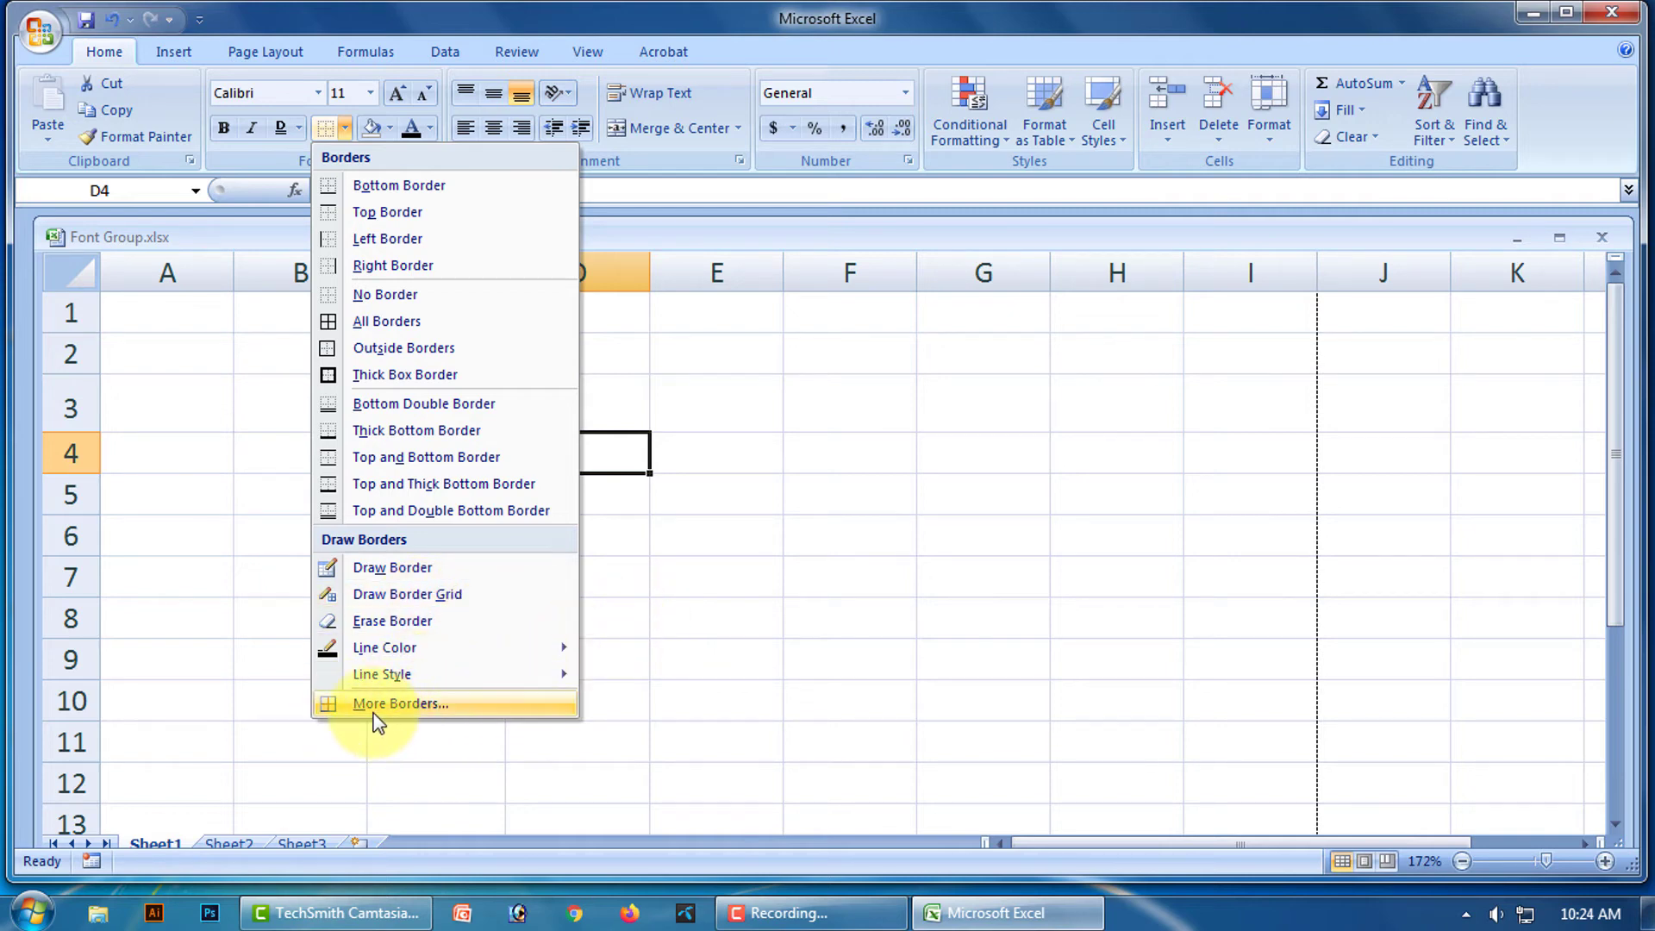
left_click(427, 705)
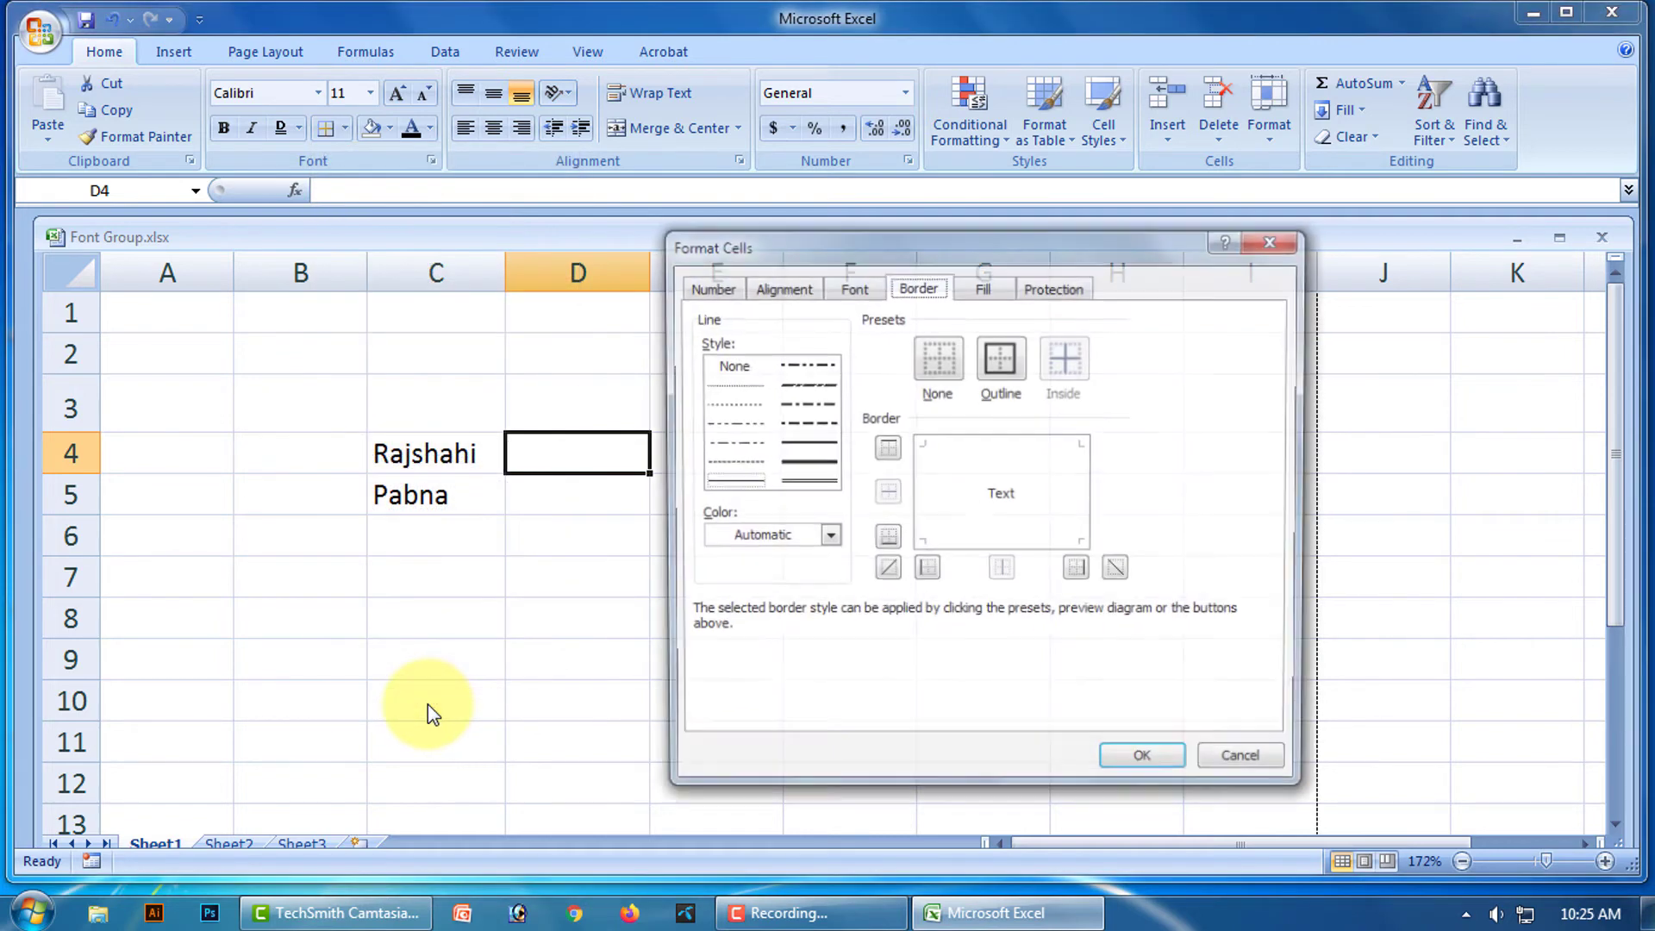
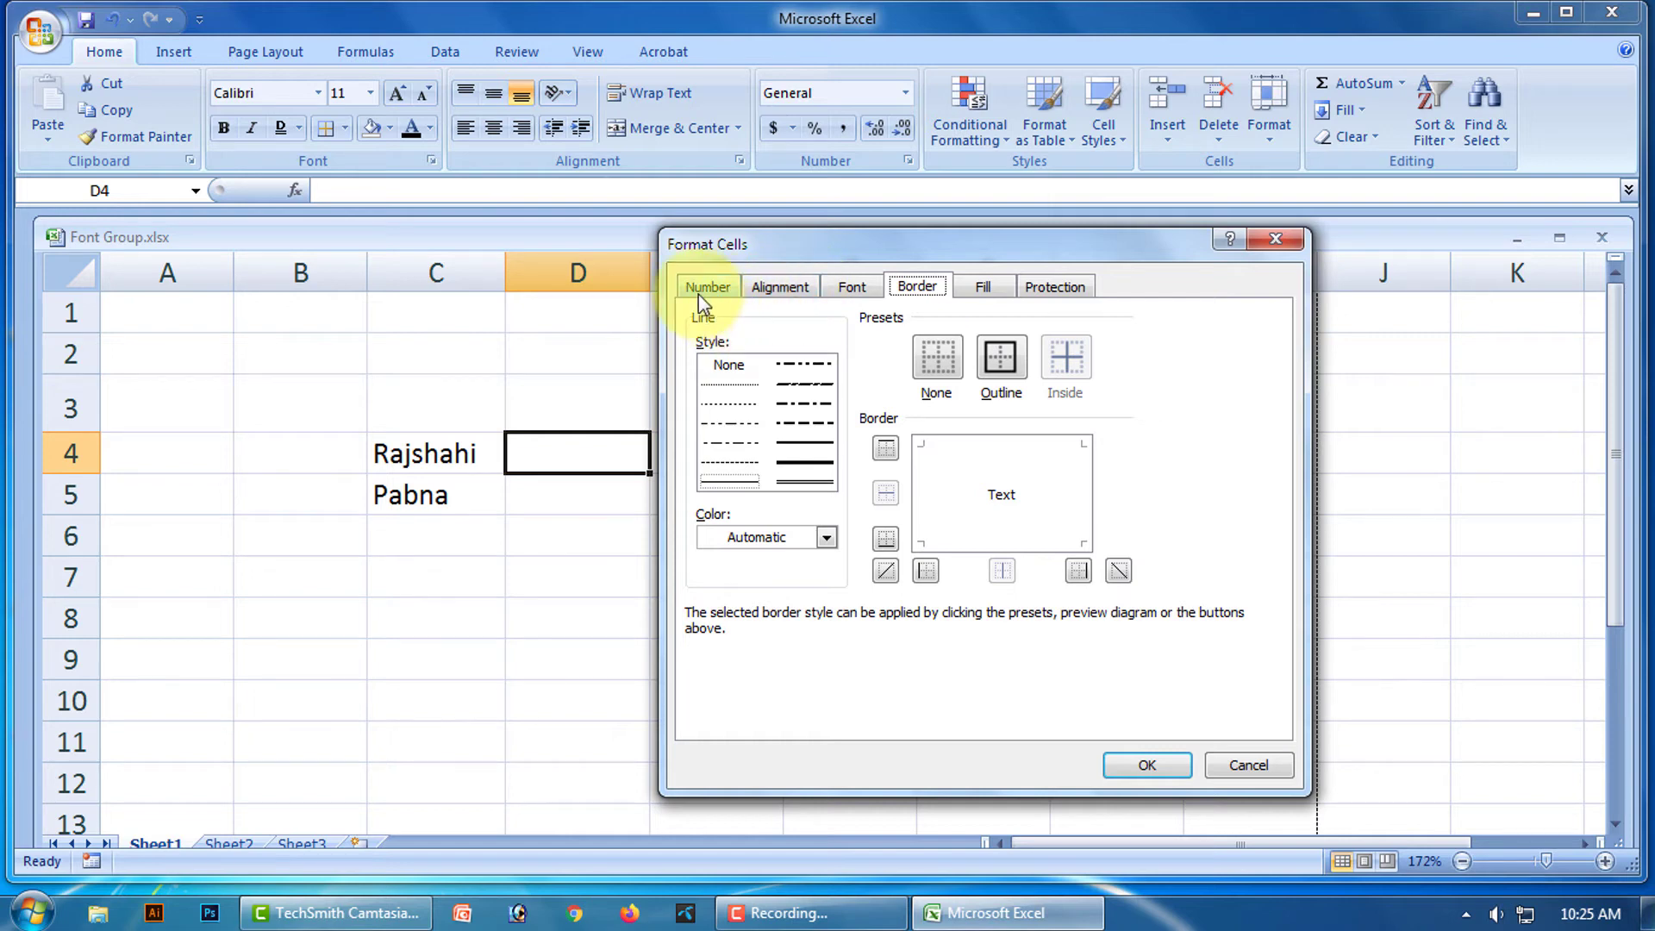
Review the Font tab's Underline and Effects options, leaving Underline at None, then cancel.
left_click(856, 291)
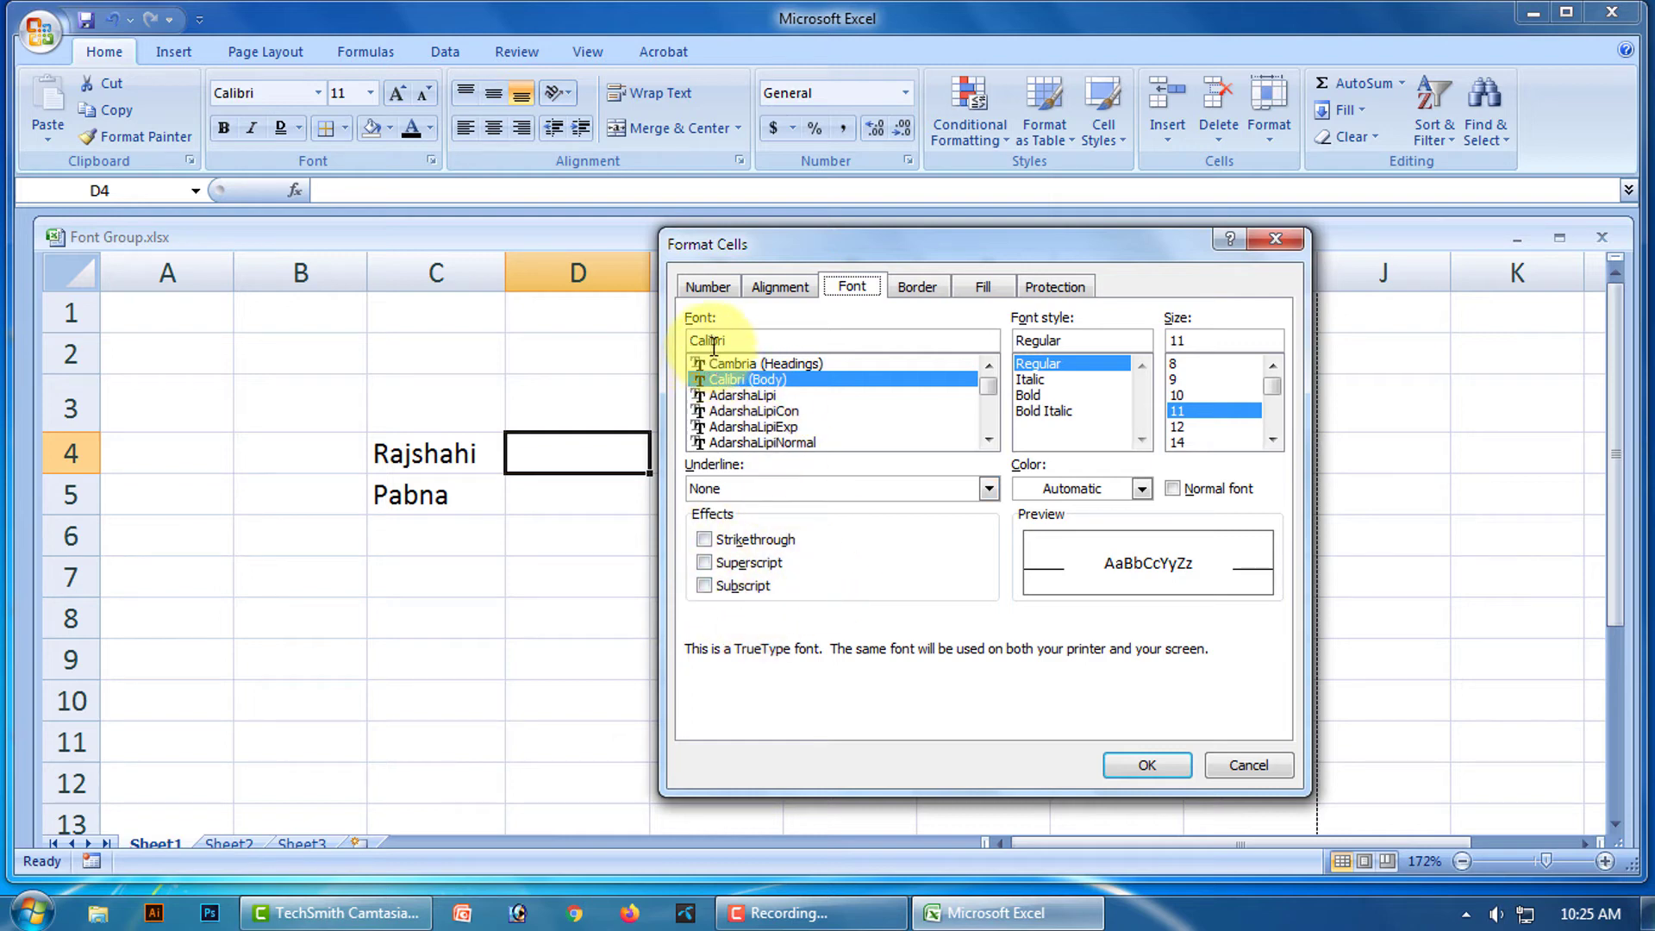
mouse_move(991, 386)
left_mouse_down()
mouse_move(994, 433)
mouse_move(995, 375)
left_mouse_up()
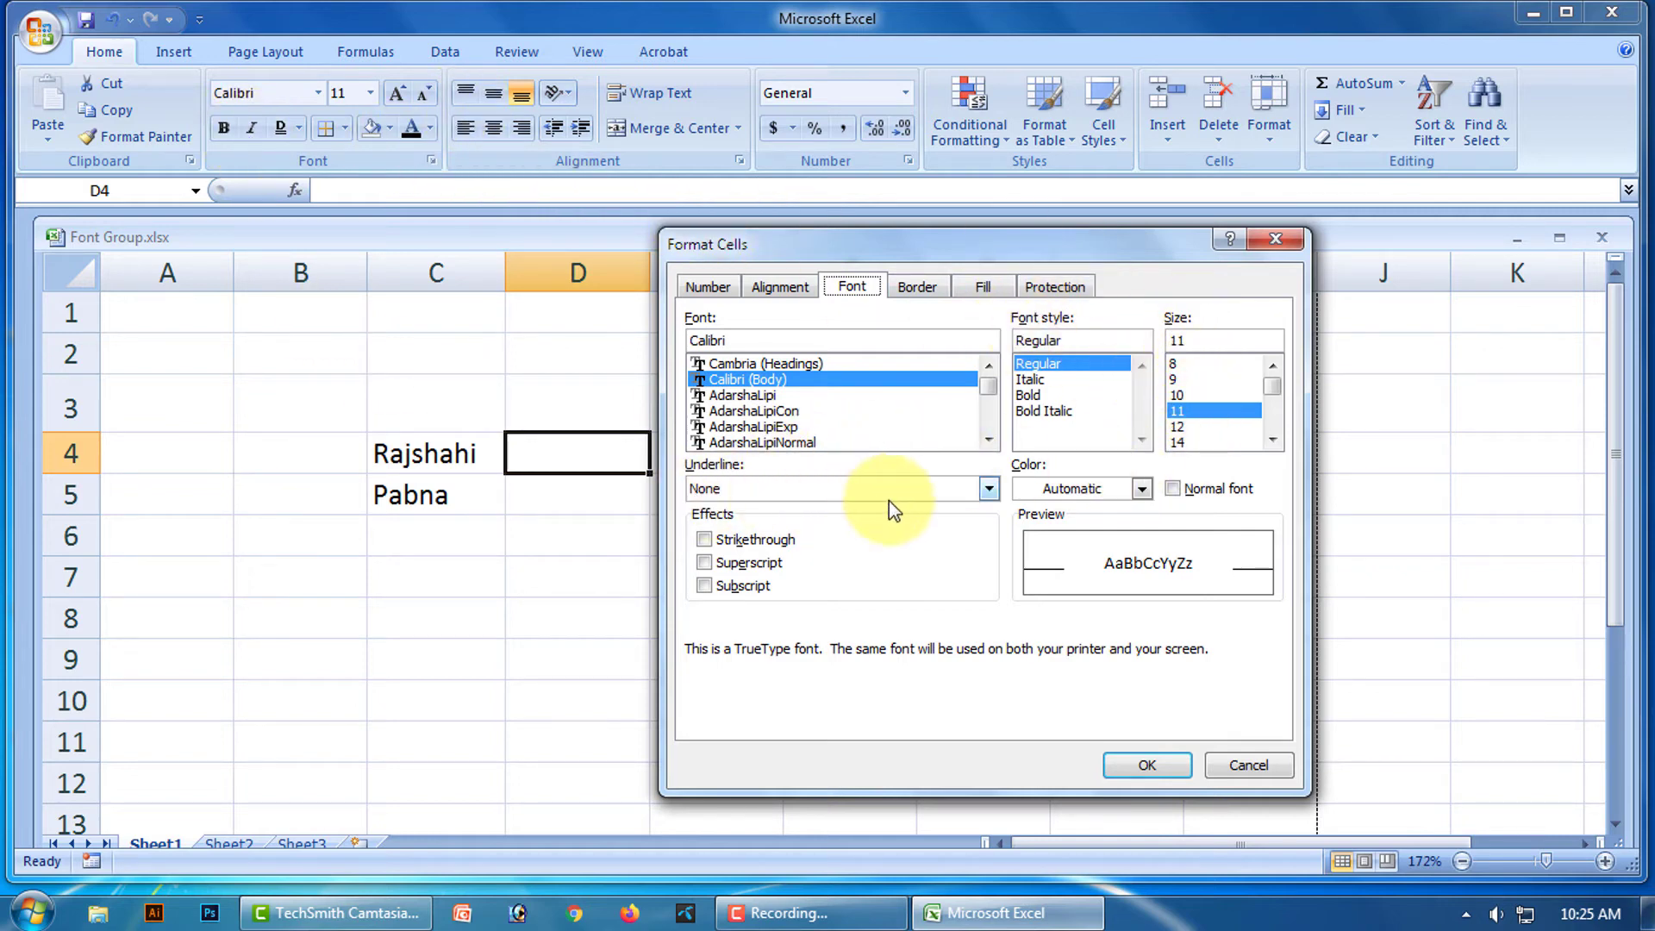
left_click(989, 488)
left_click(965, 488)
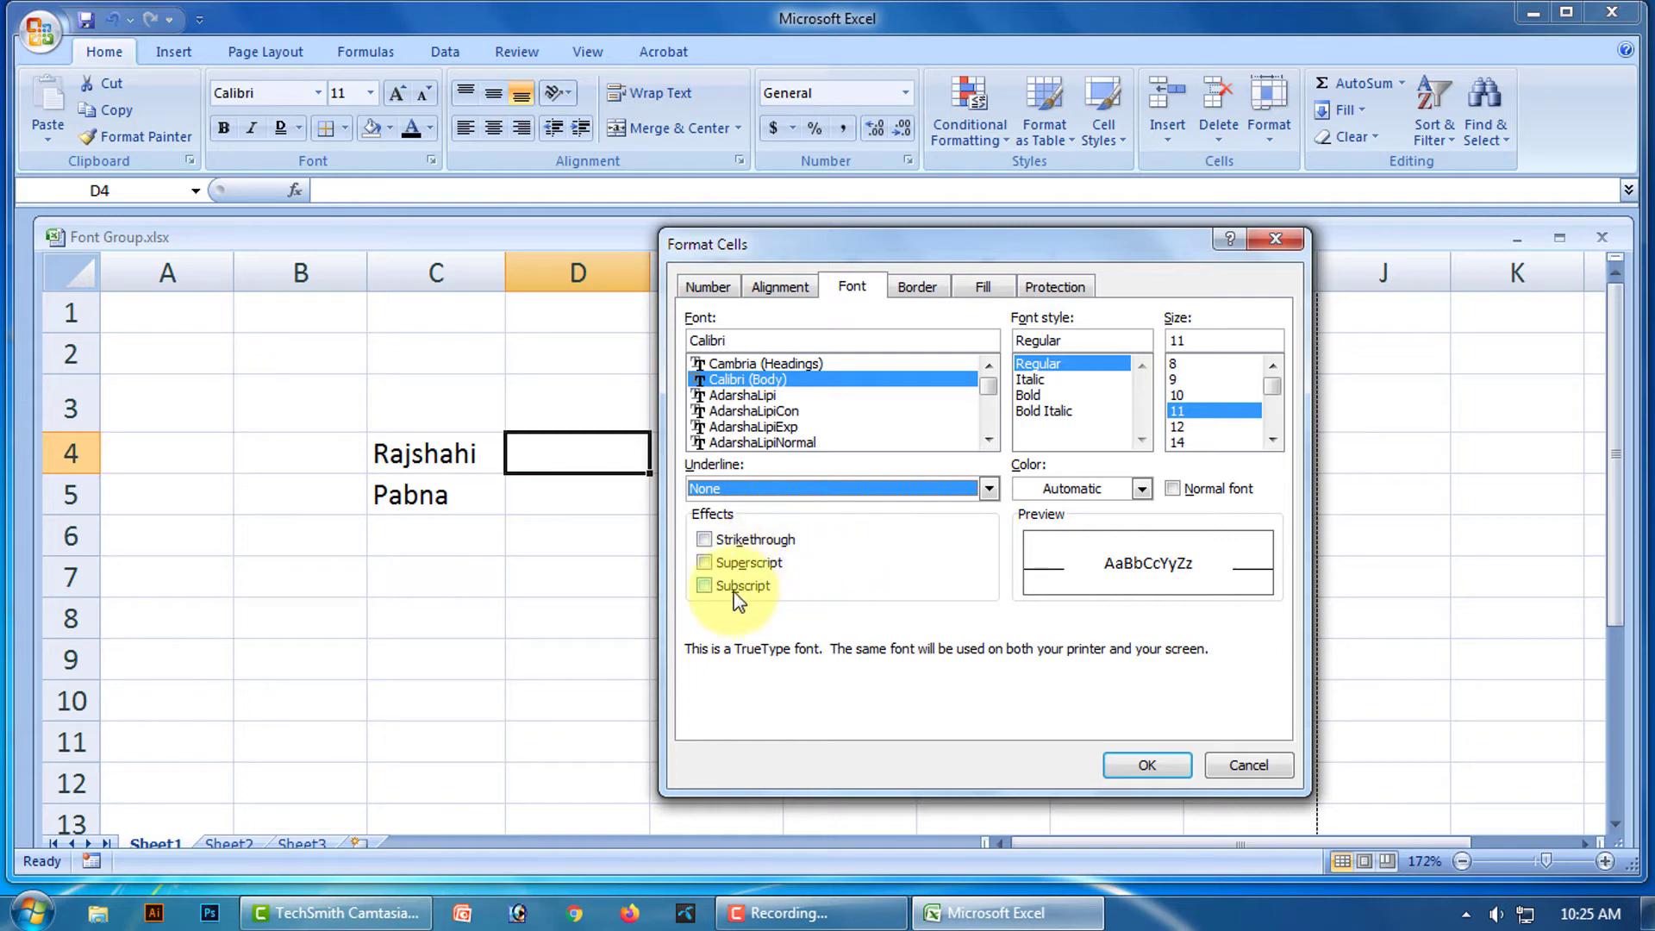
left_click(1258, 765)
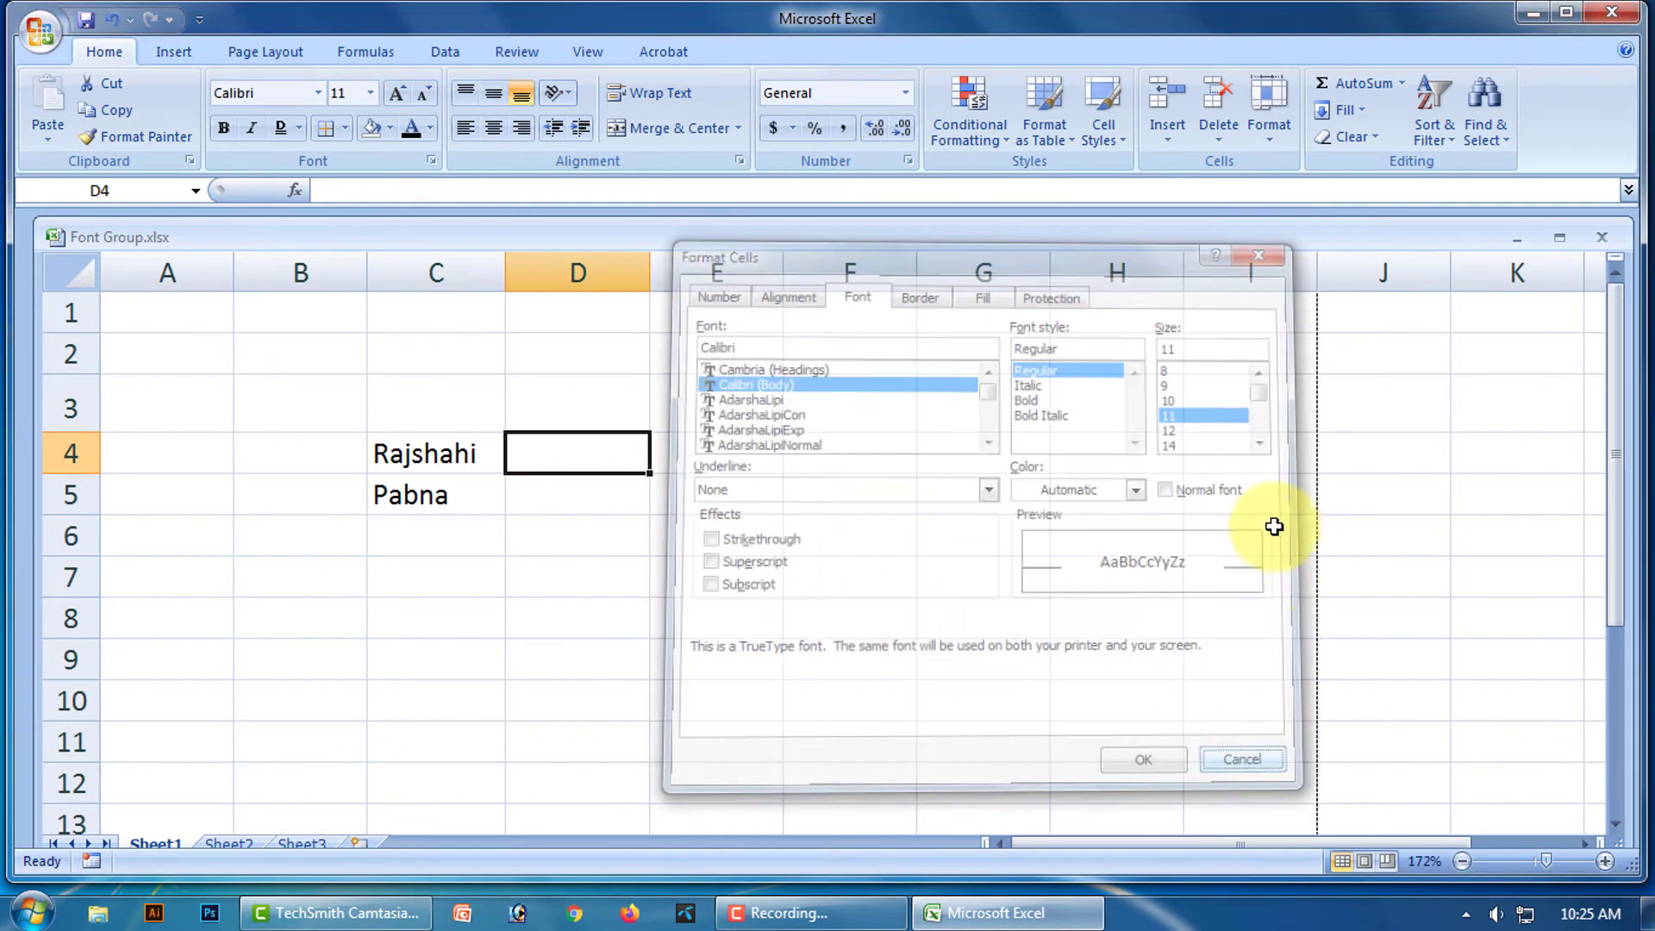
Reopen the Font dialog from the launcher and cancel it again without changes.
left_click(557, 576)
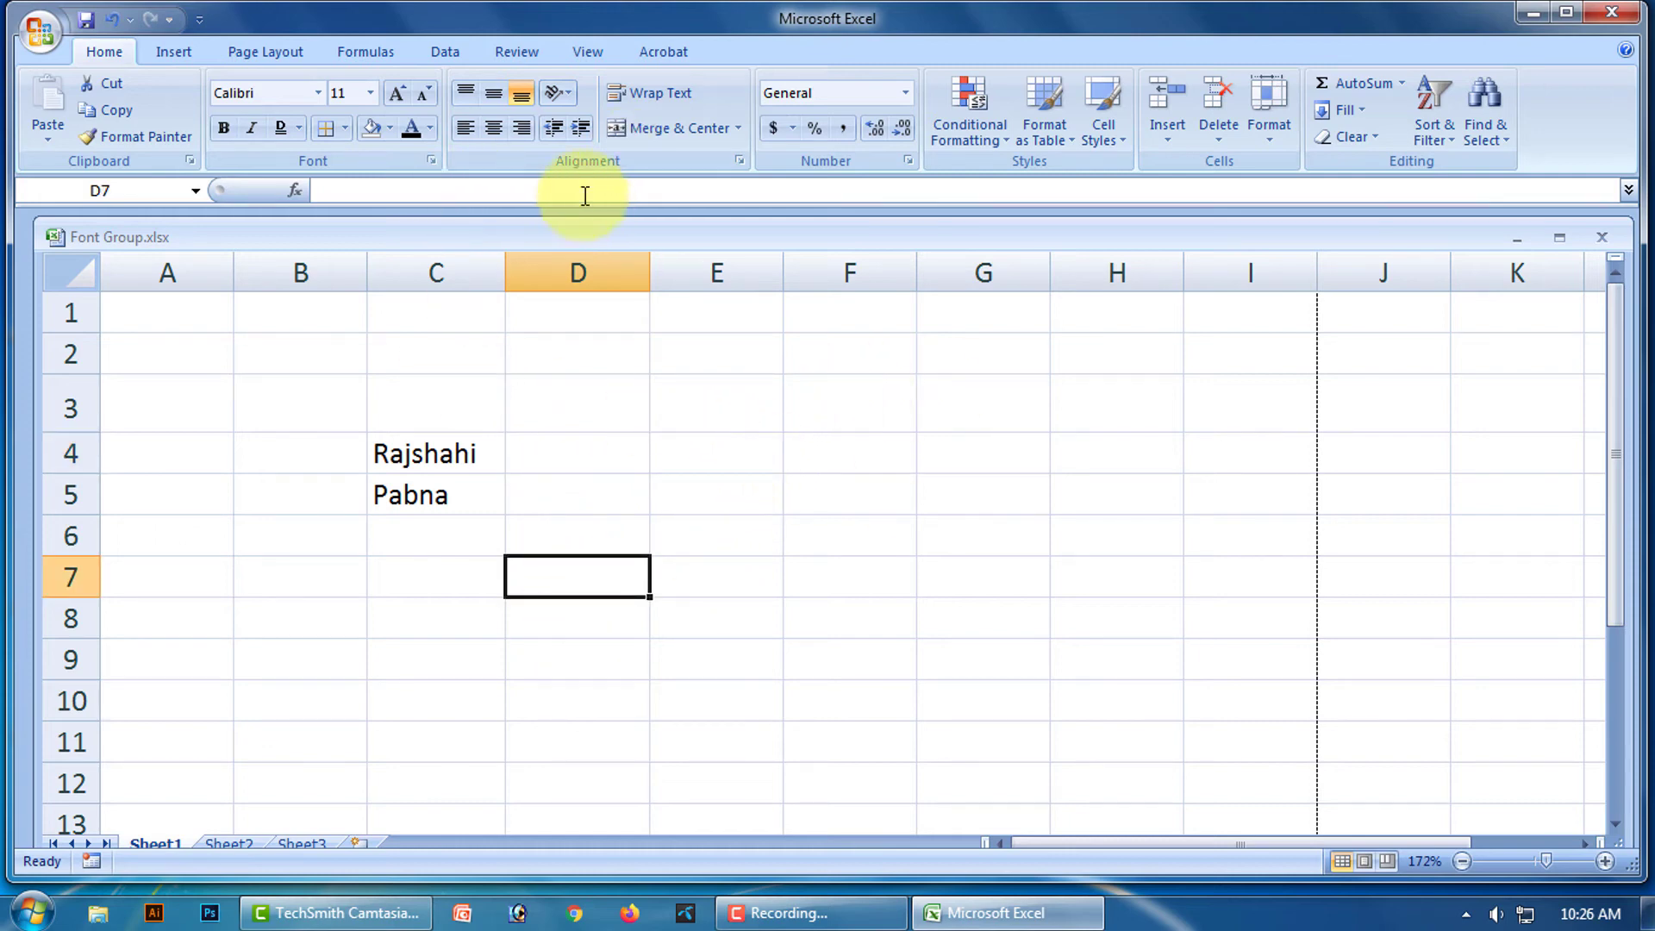
left_click(430, 162)
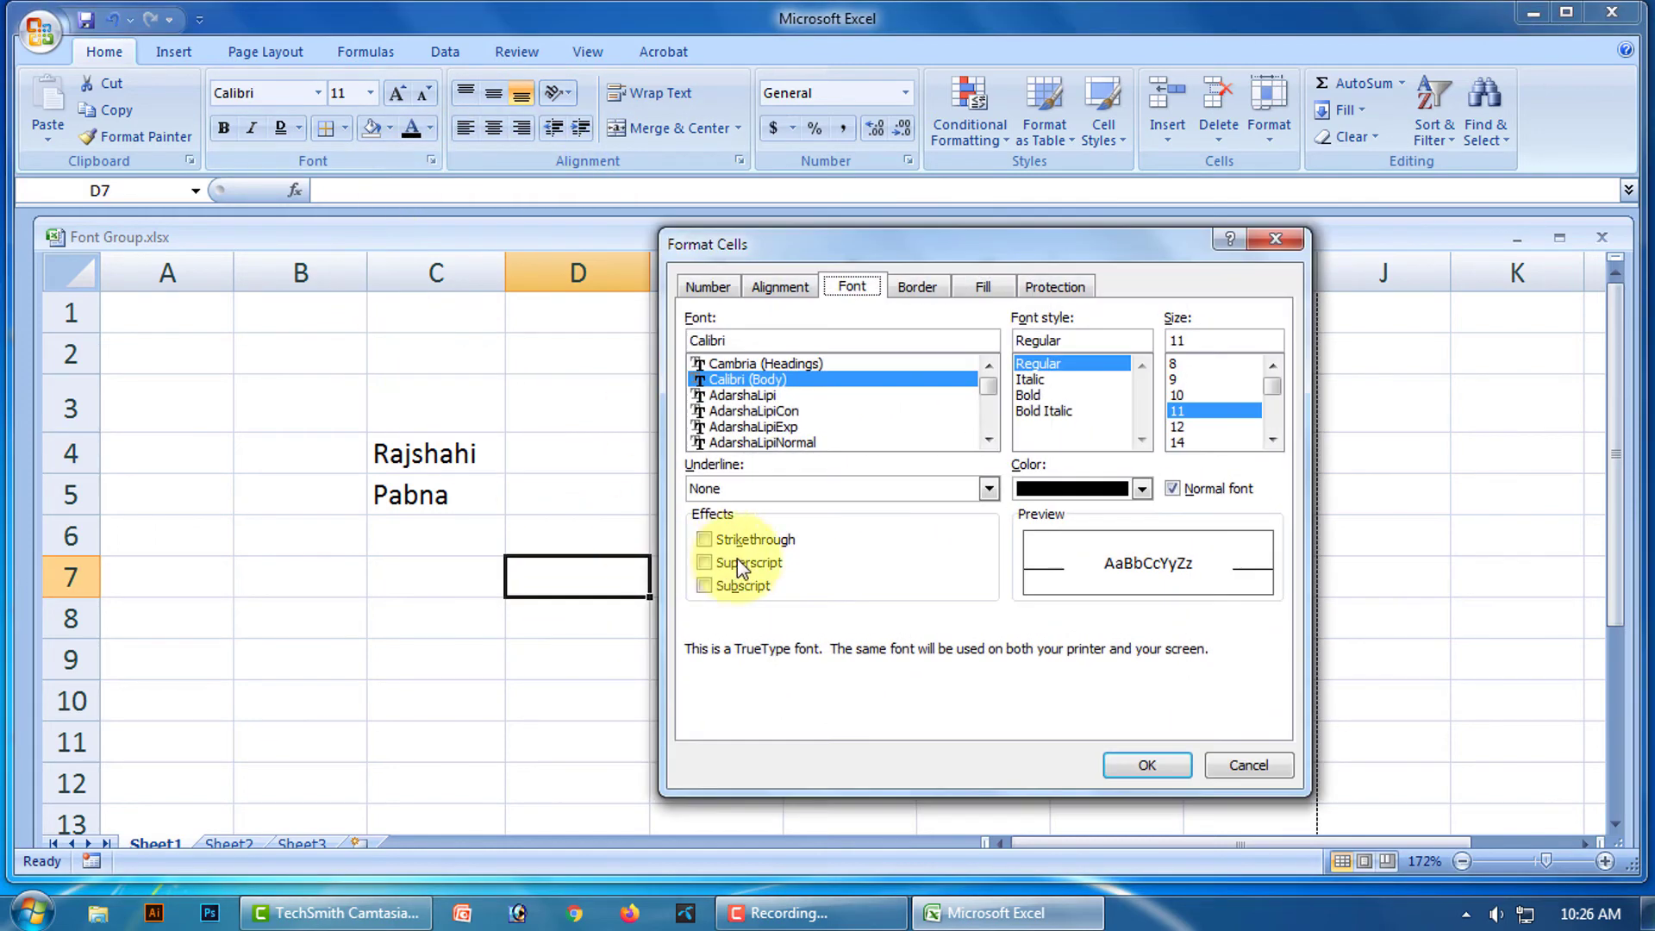
left_click(1248, 764)
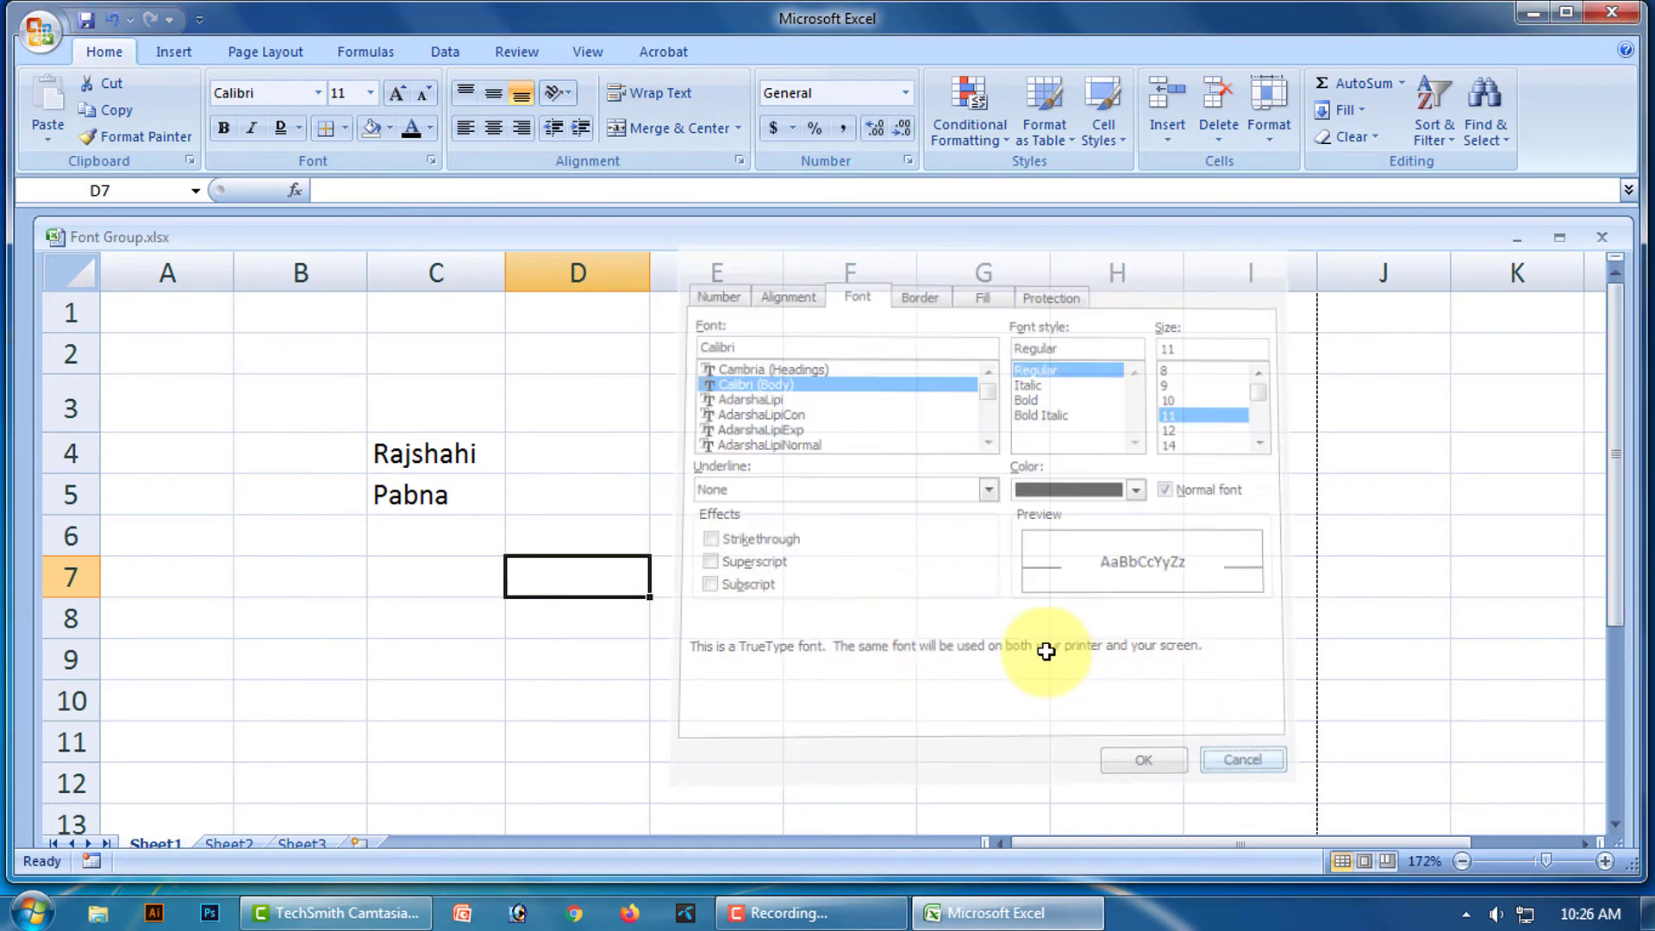
left_click(746, 457)
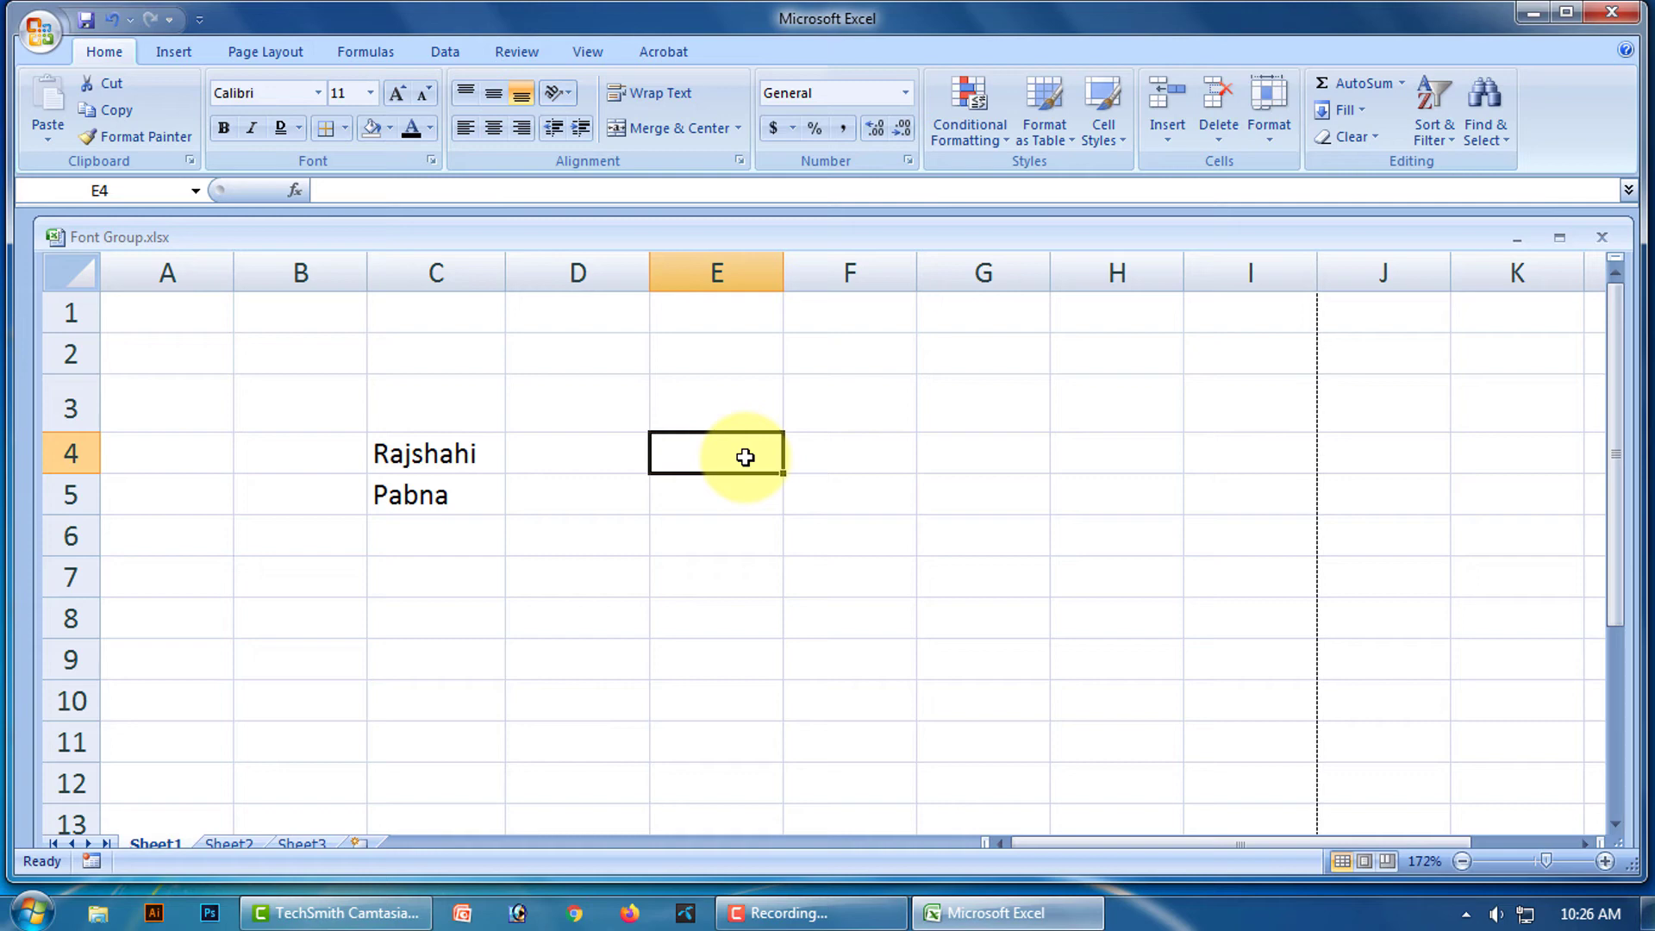
Enter 'Privious 100' in E4 and 'Current 80' in E5.
type("PJ")
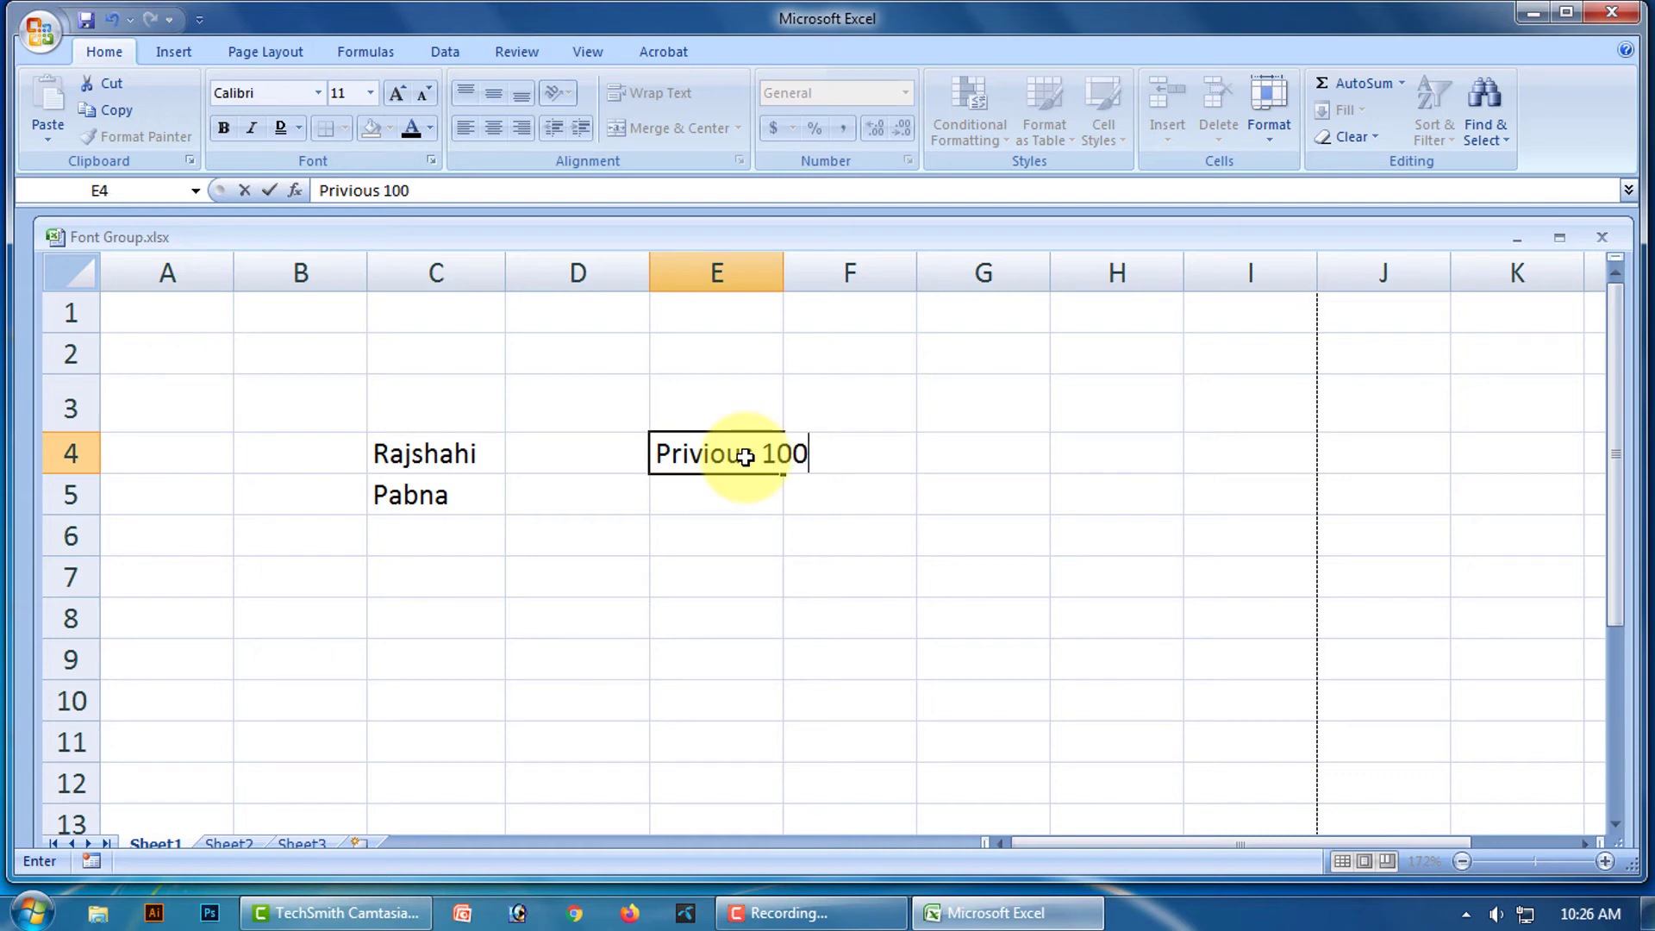
left_click(727, 493)
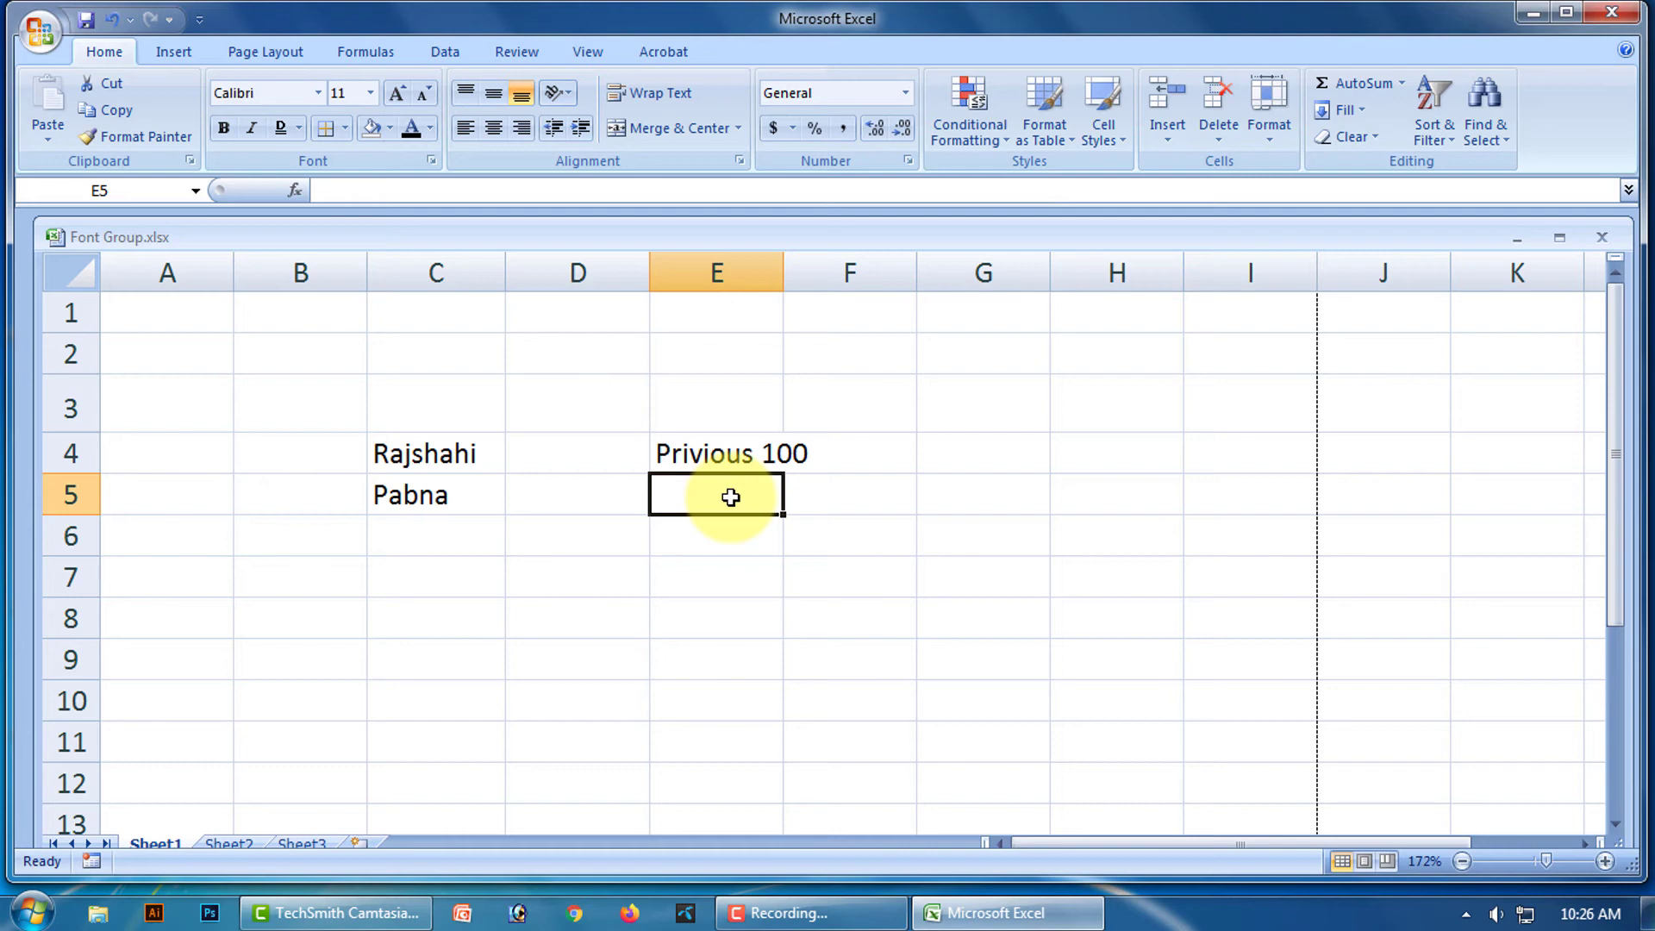
type("Current 80")
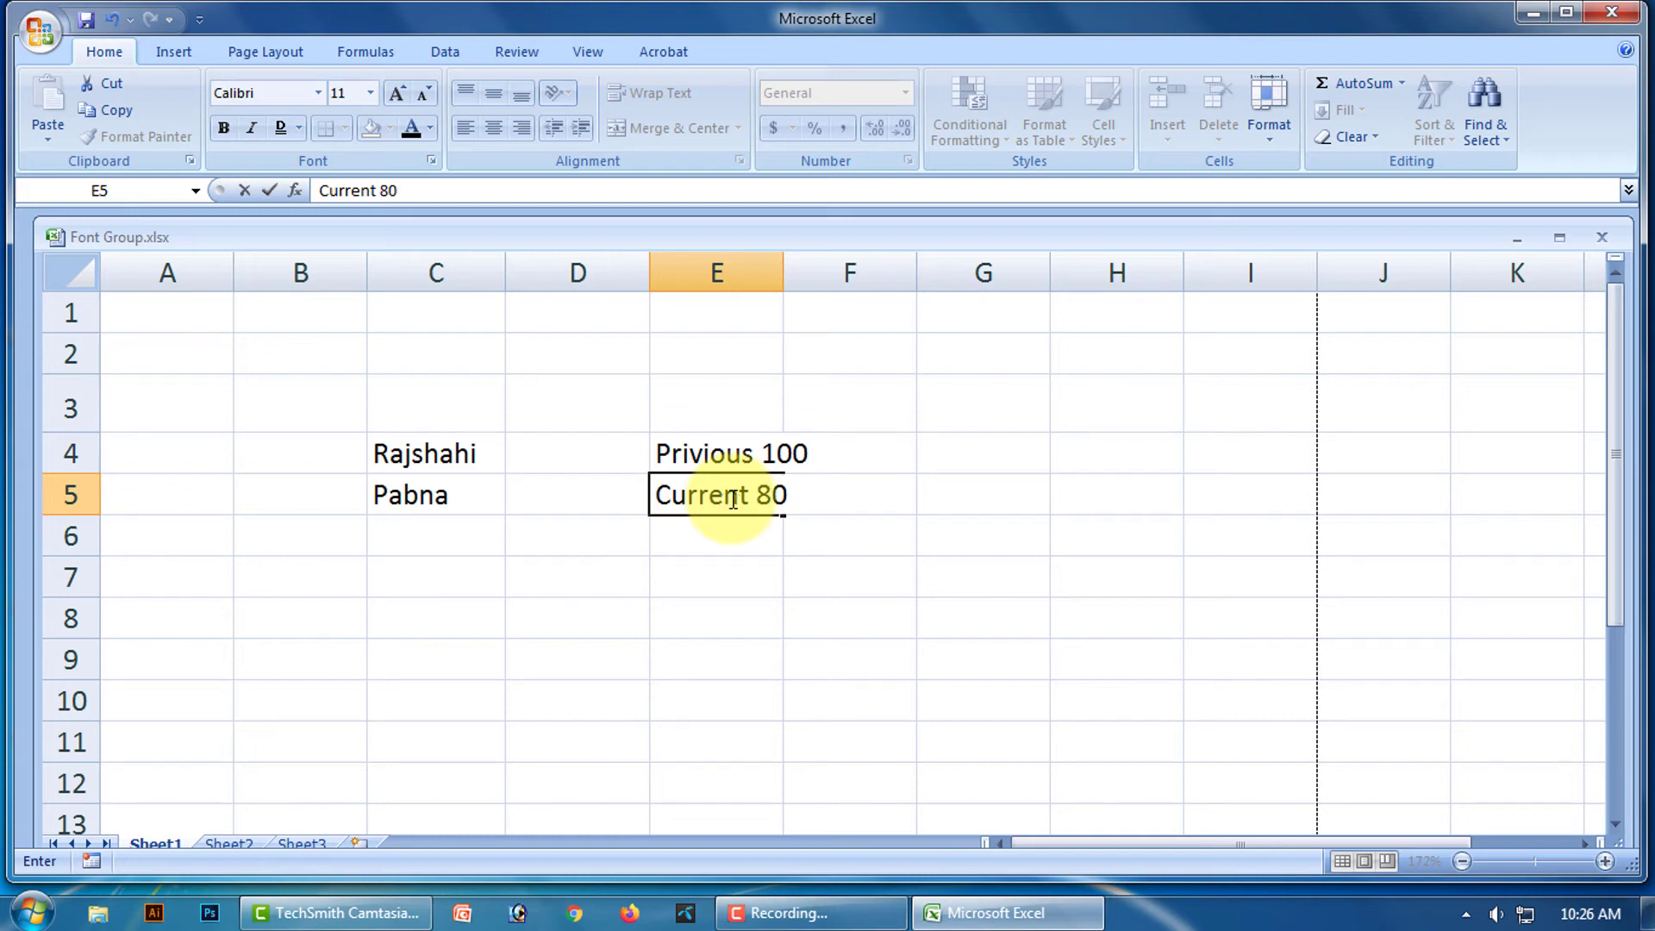
left_click(786, 450)
Widen column E and apply strikethrough to just the 100 in E4.
left_click(723, 458)
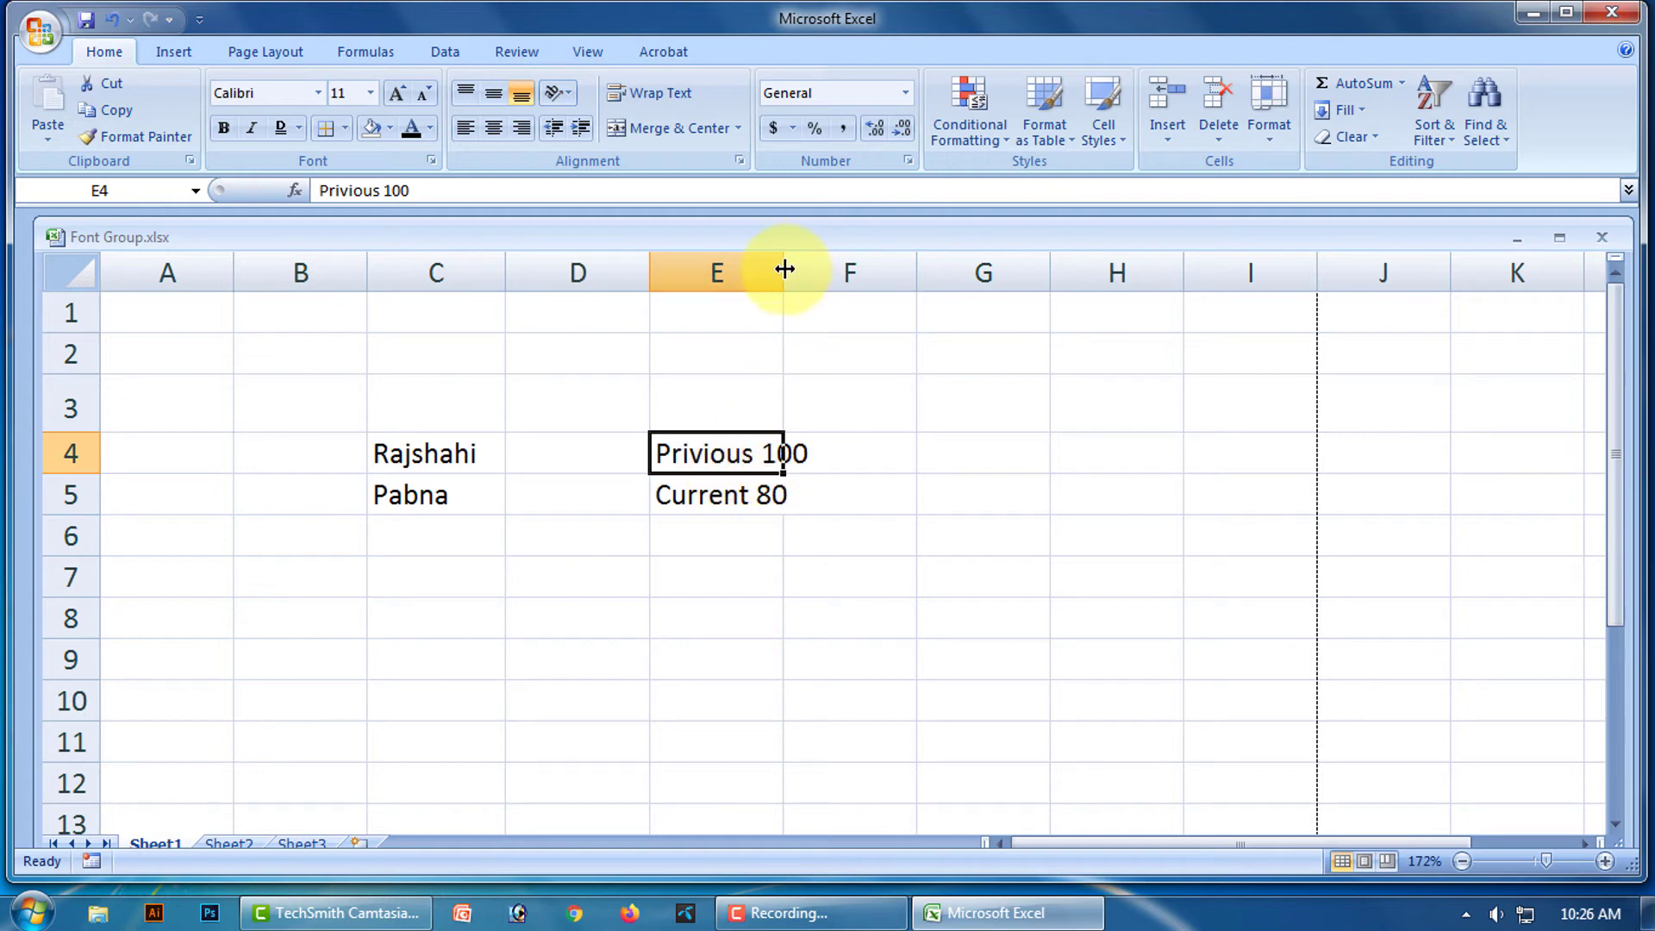
left_click_drag(785, 270, 818, 273)
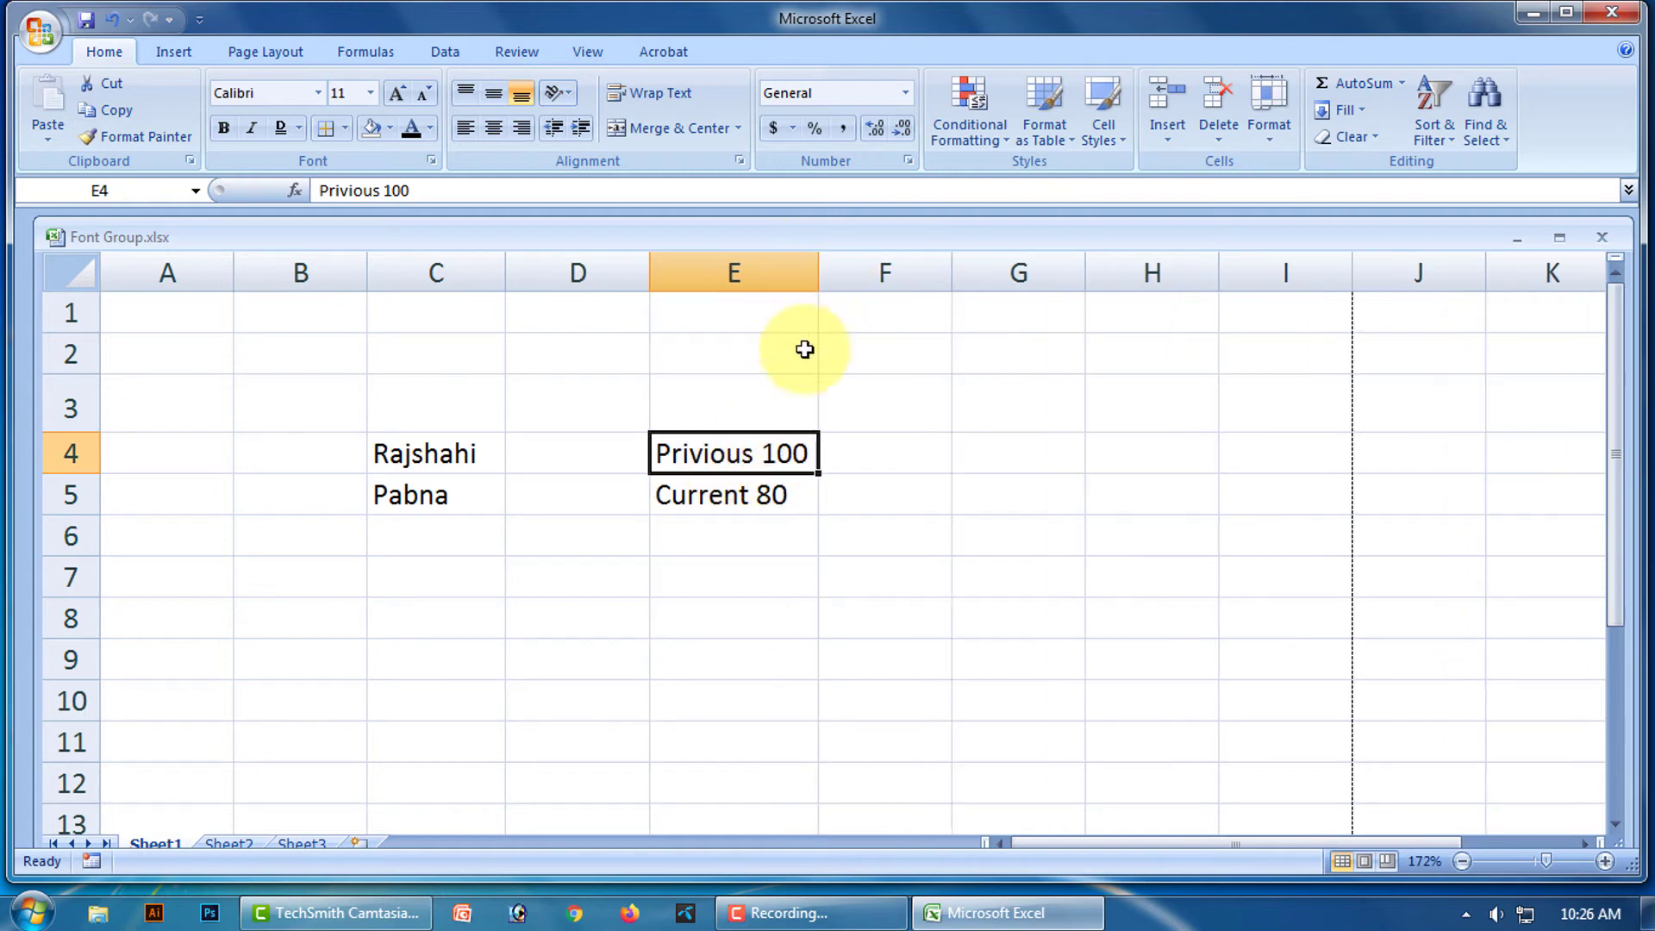
double_click(799, 454)
left_click_drag(809, 449, 763, 454)
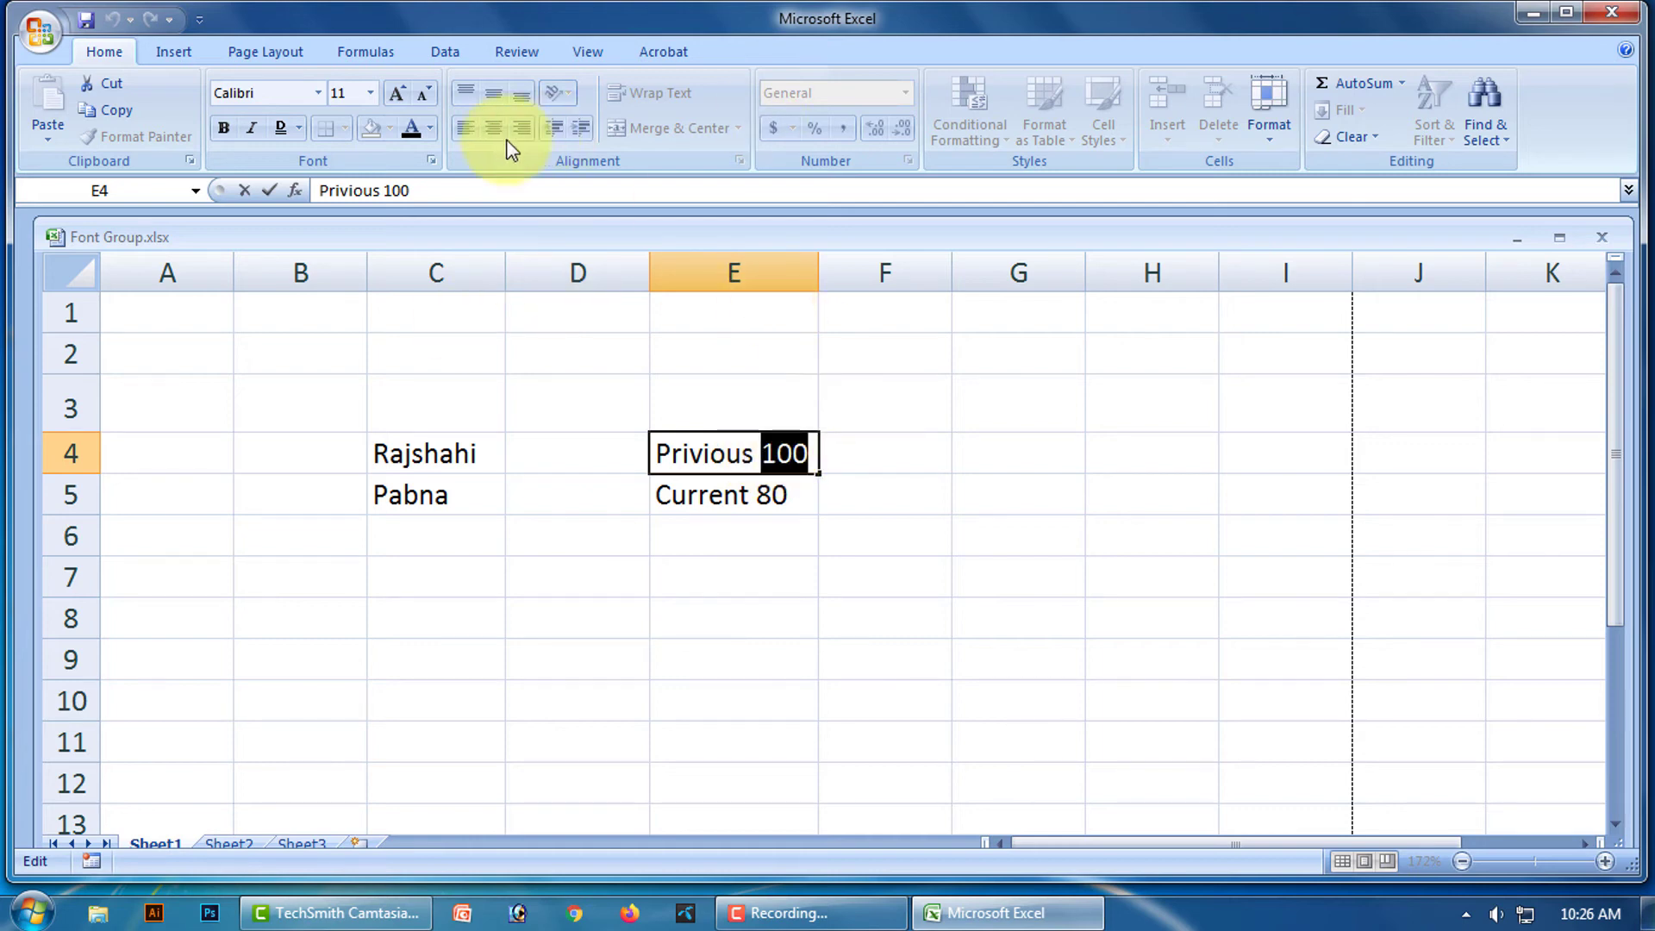
left_click(431, 161)
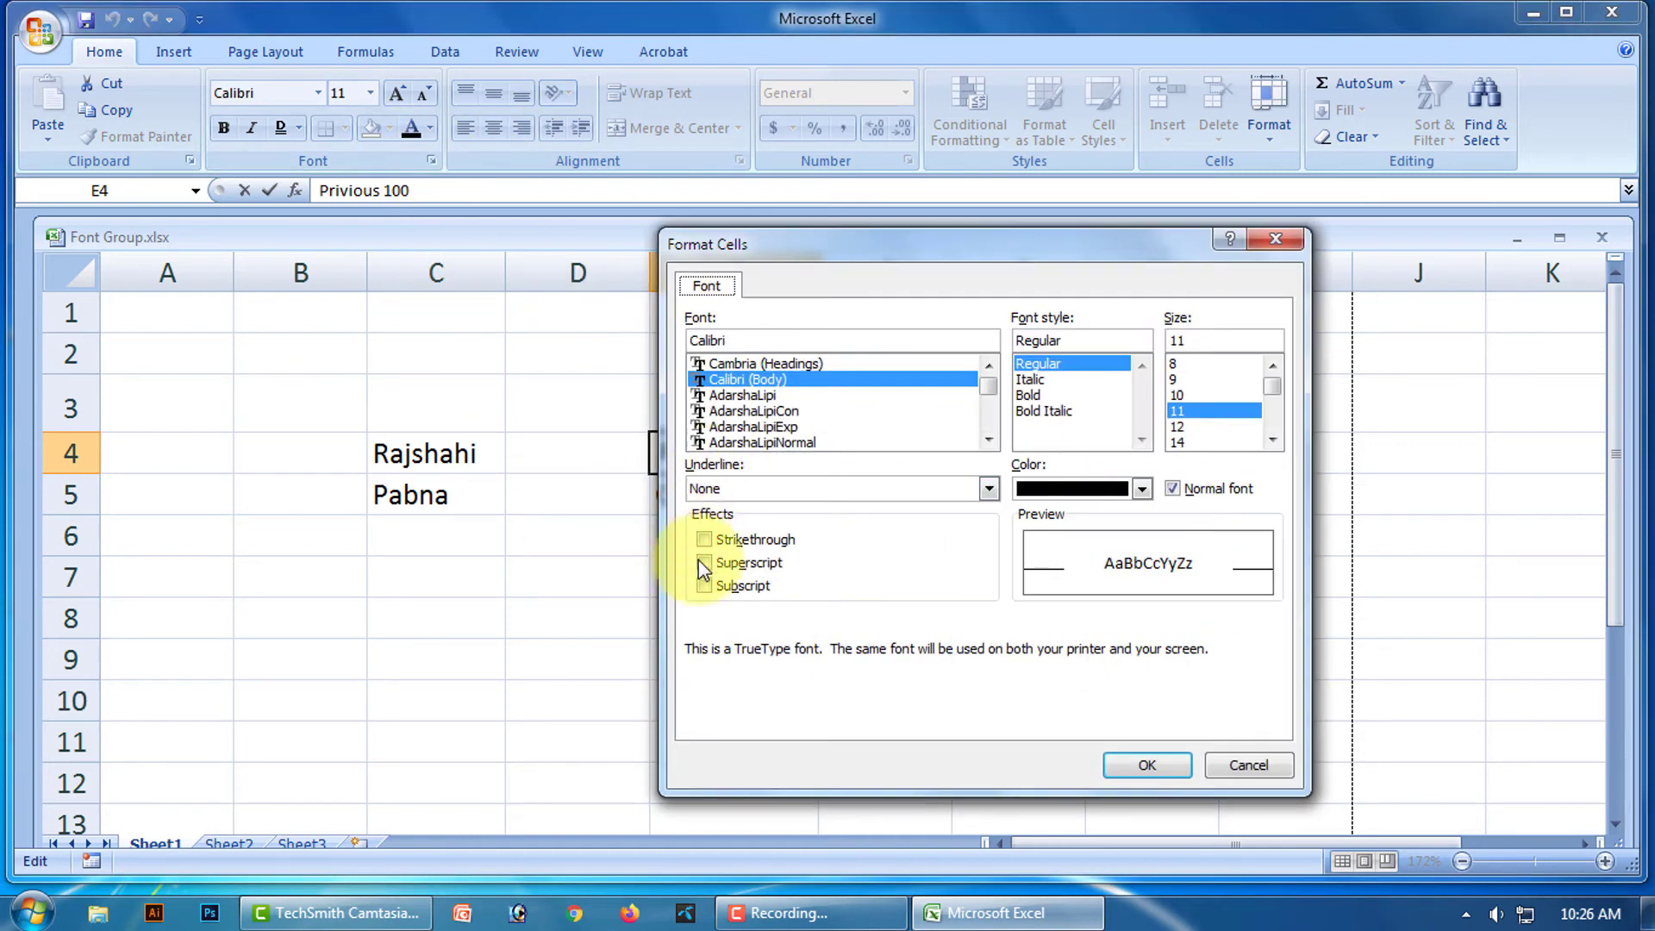
left_click(707, 539)
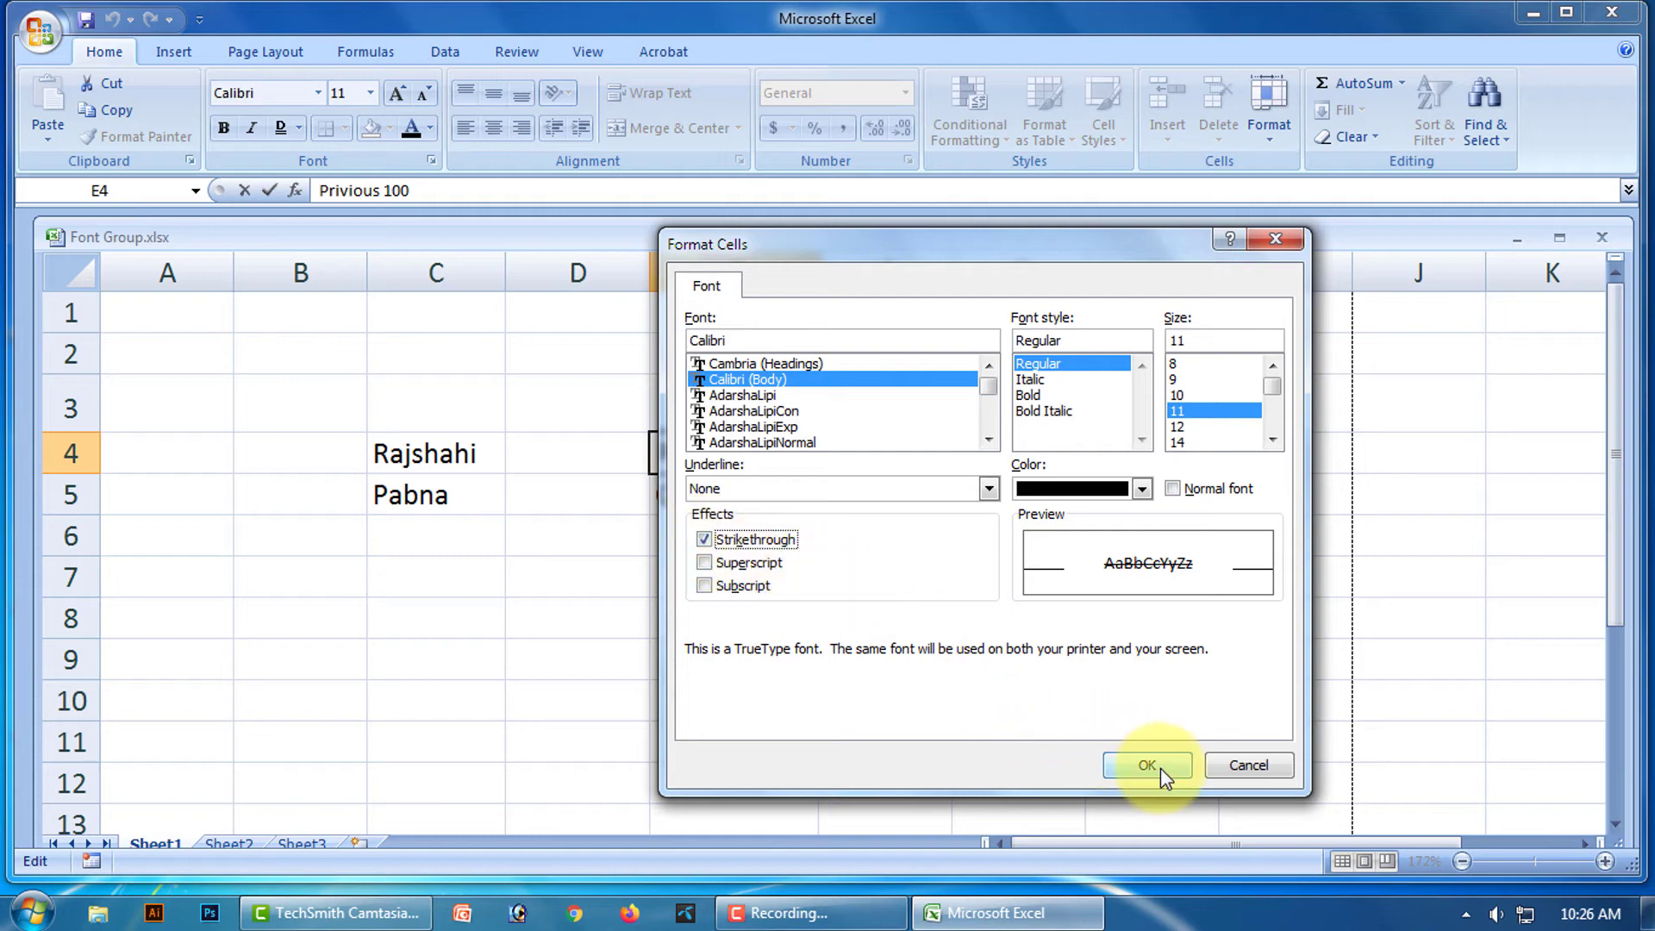
left_click(1151, 765)
left_click(957, 567)
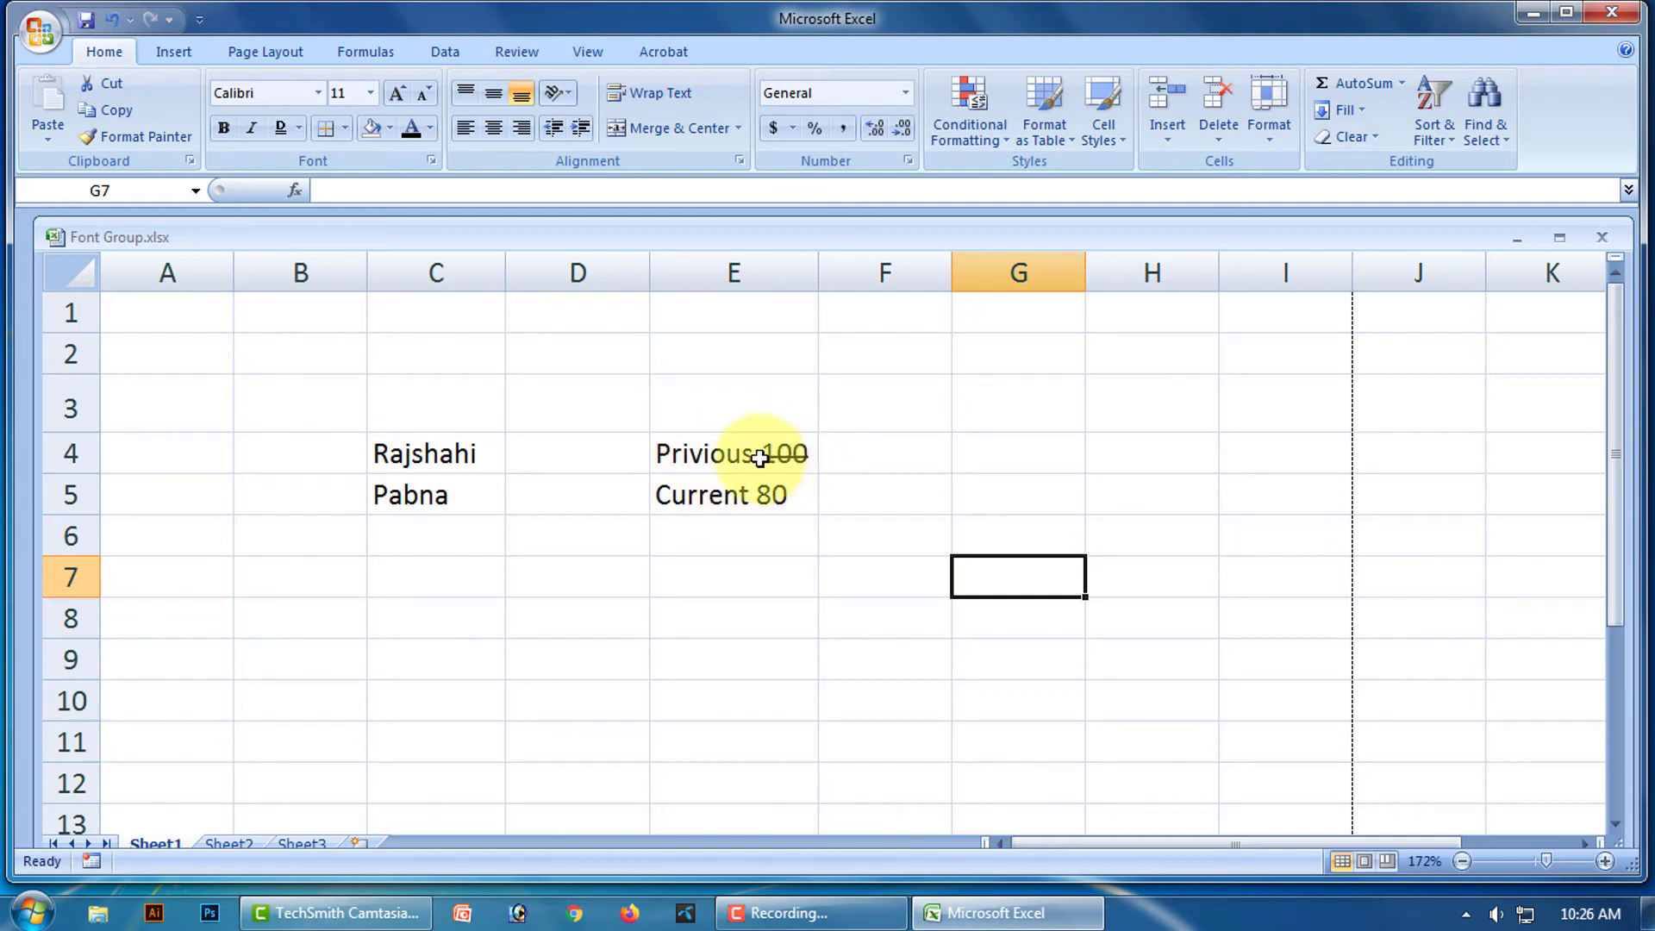
Select F4 and preview the Font dialog, cancelling without changes.
left_click(767, 534)
left_click(893, 459)
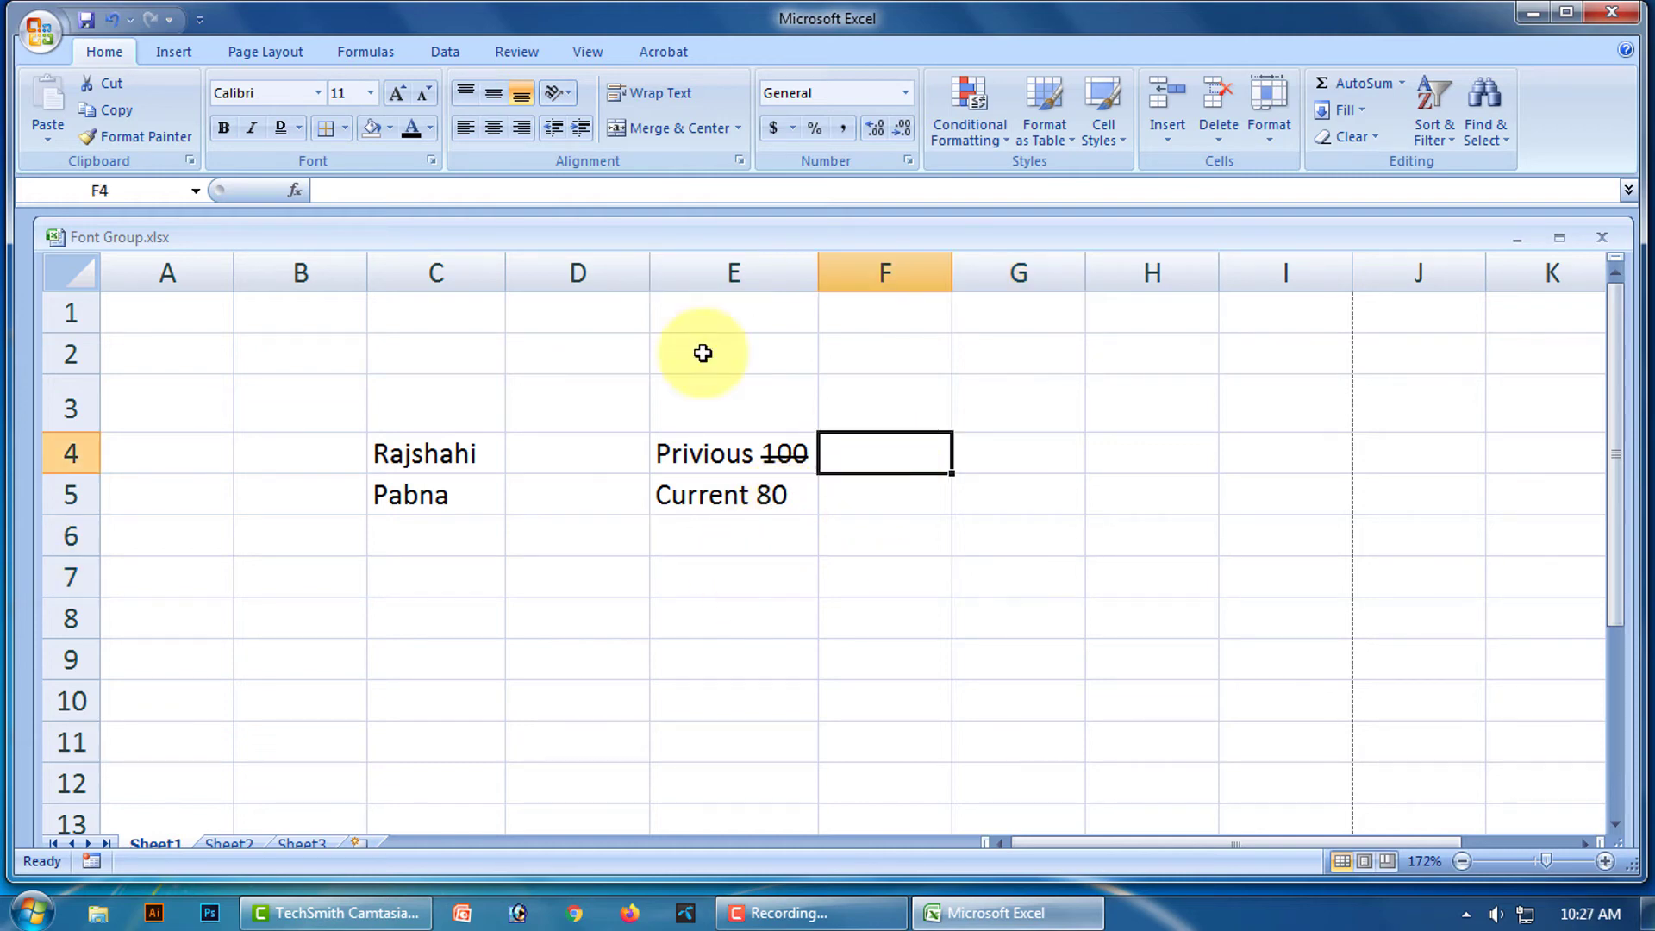
left_click(431, 161)
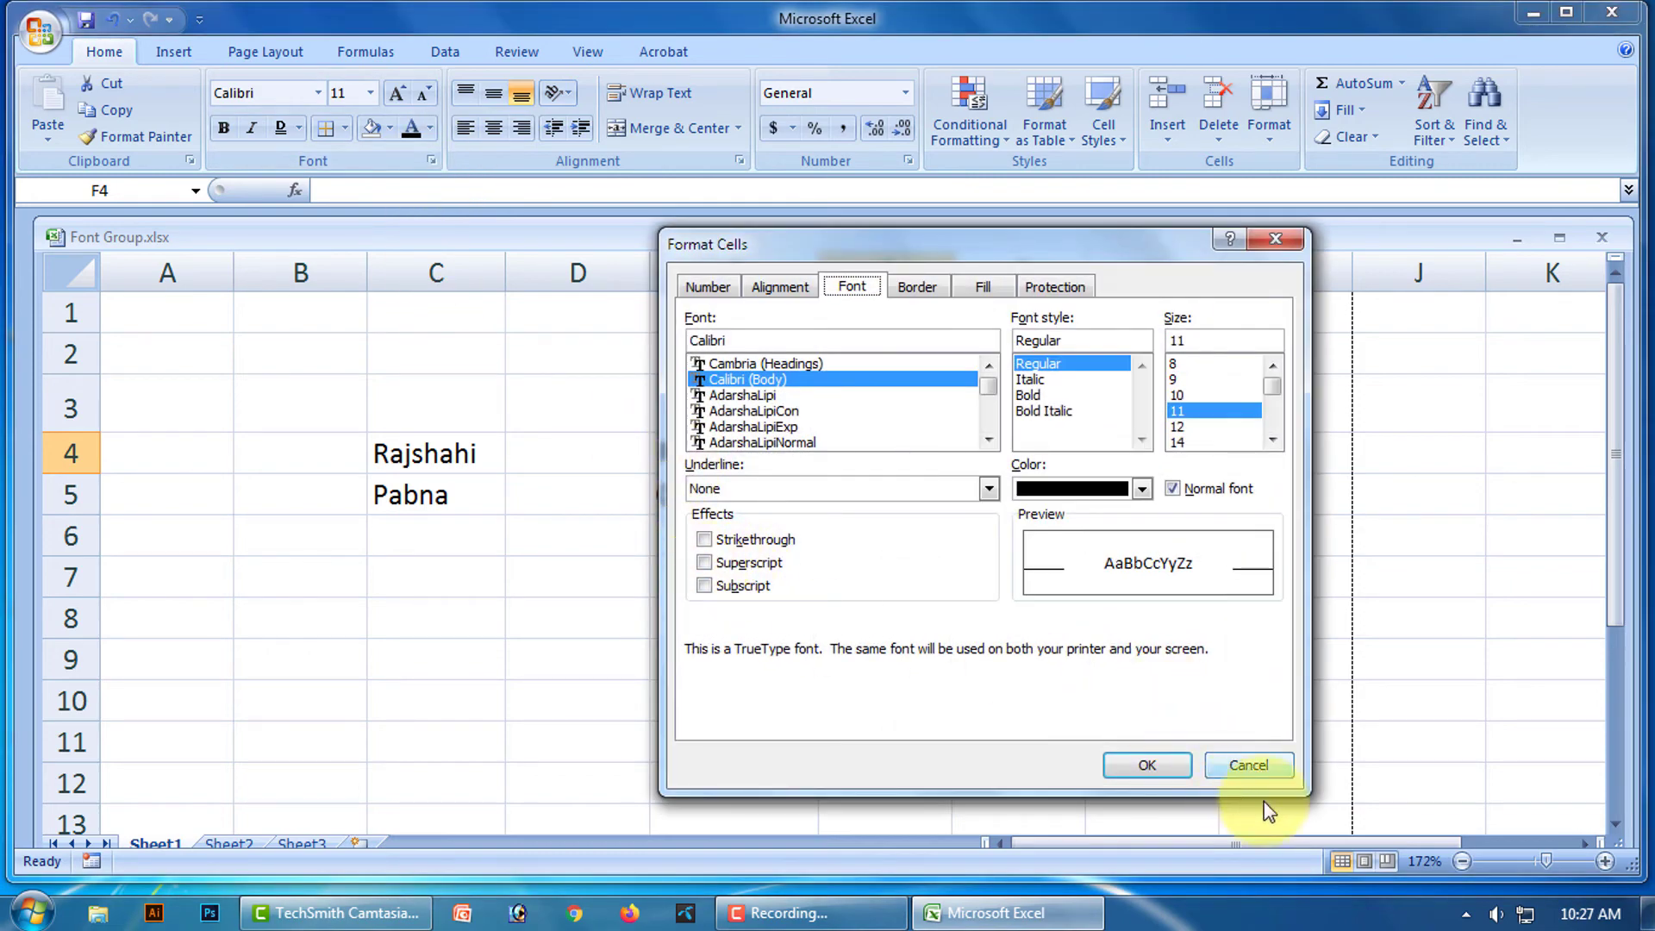
left_click(1251, 766)
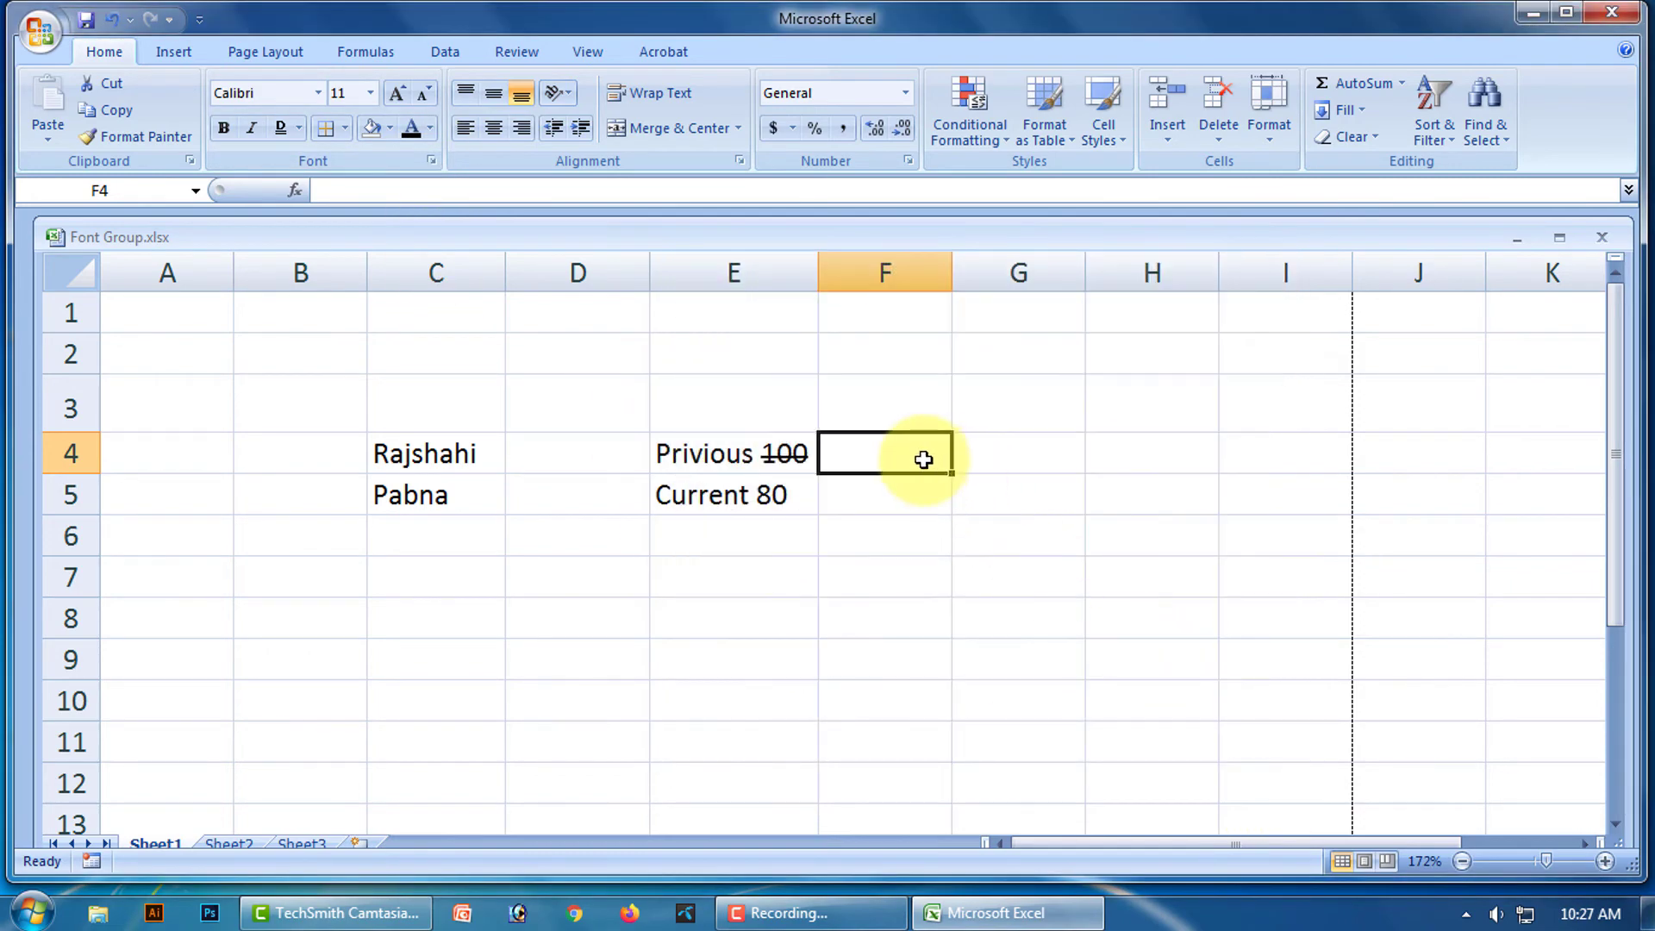
Enter a2 in F4 with the 2 formatted as superscript, showing a².
type("a2")
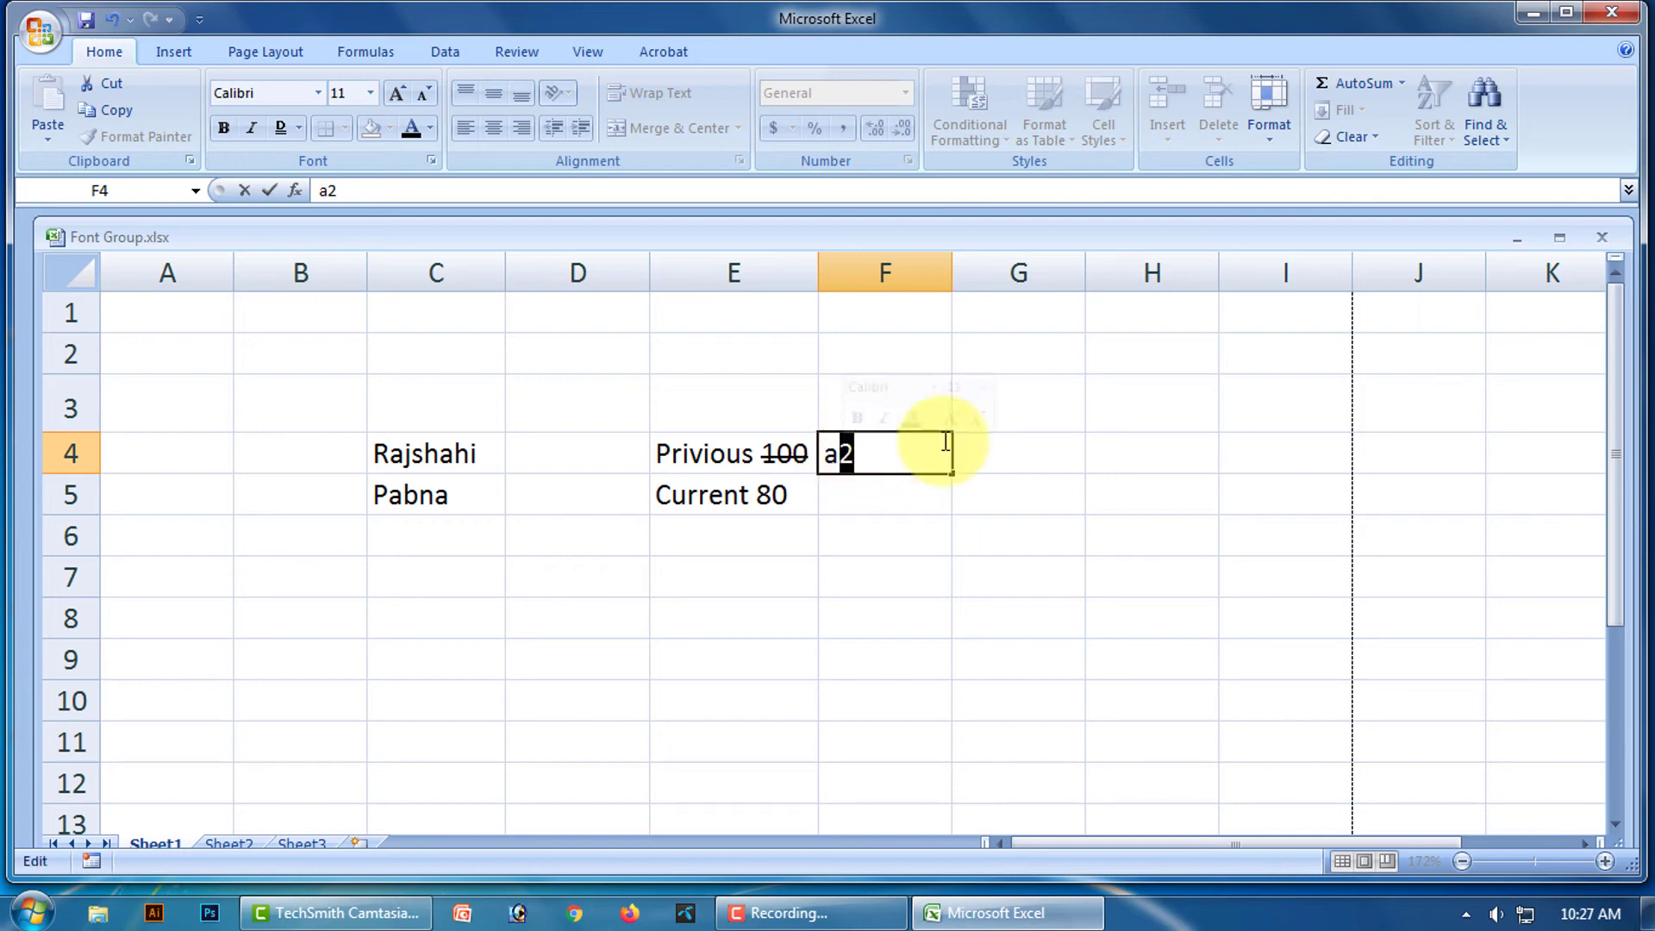
left_click(431, 161)
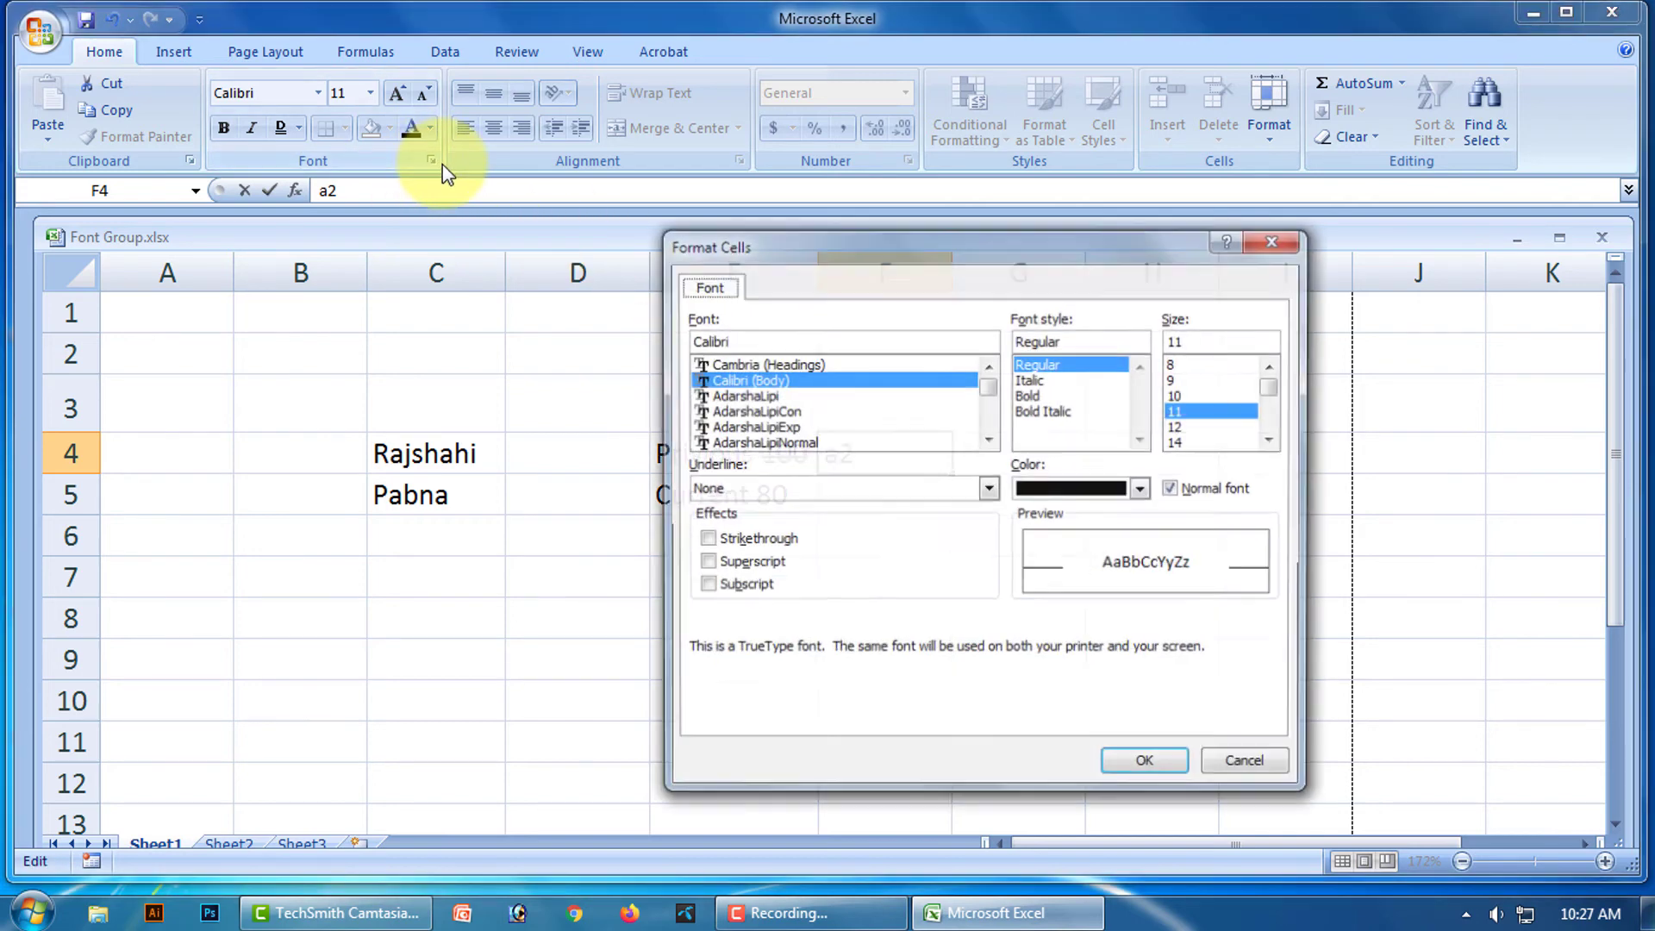
left_click(705, 562)
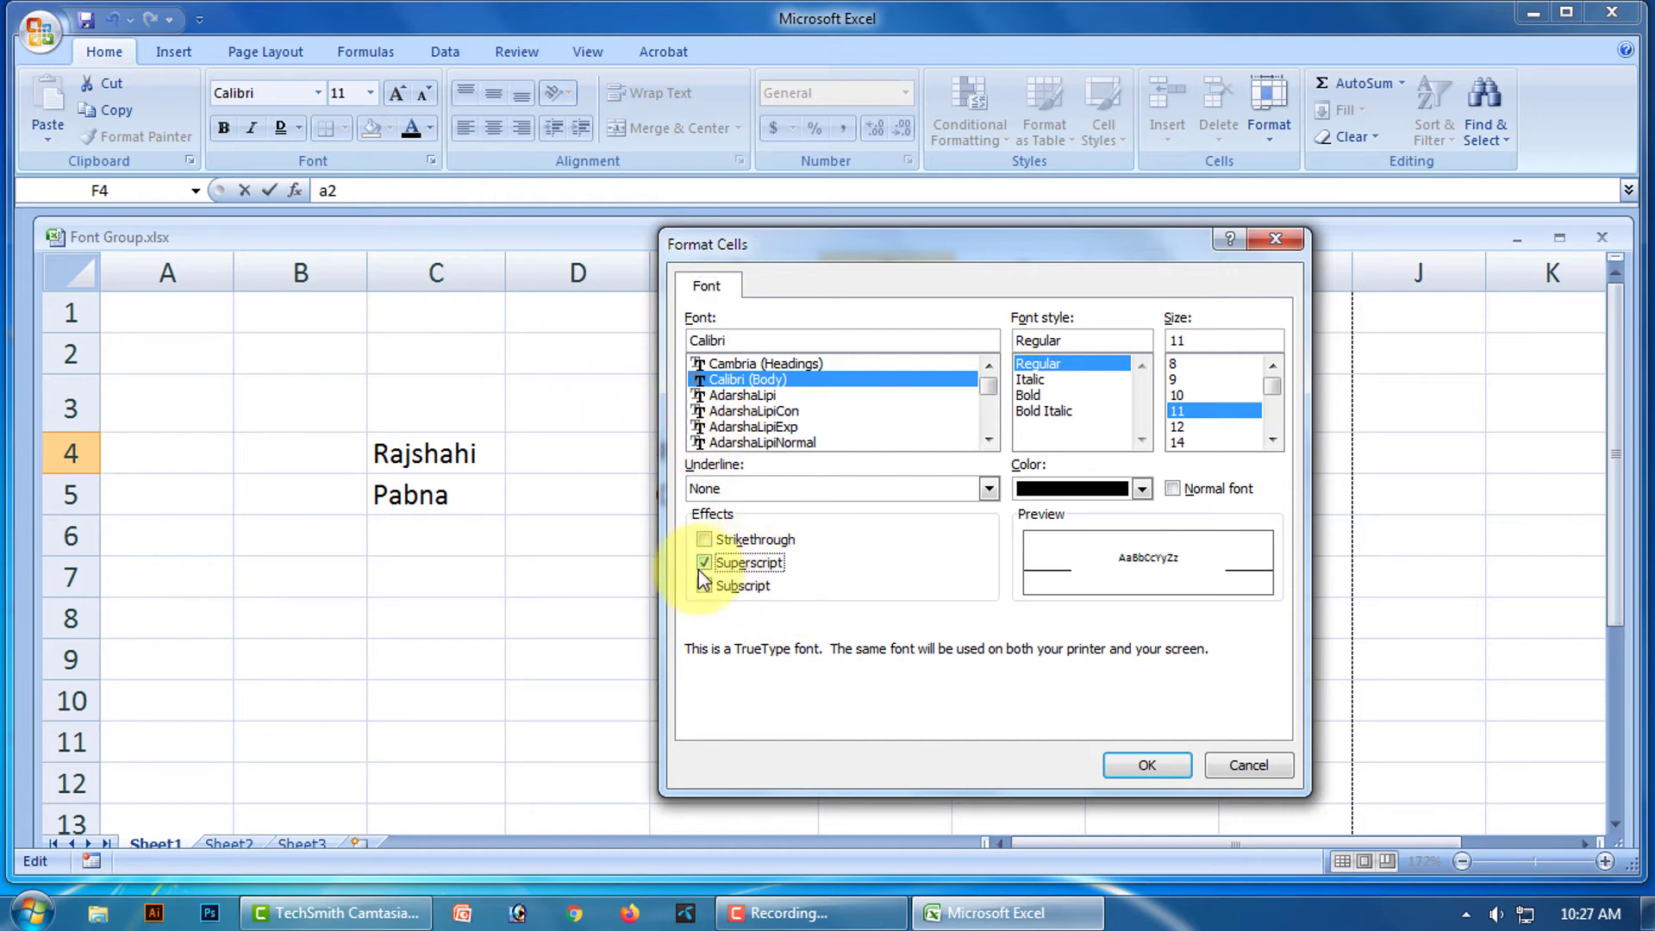
left_click(1147, 766)
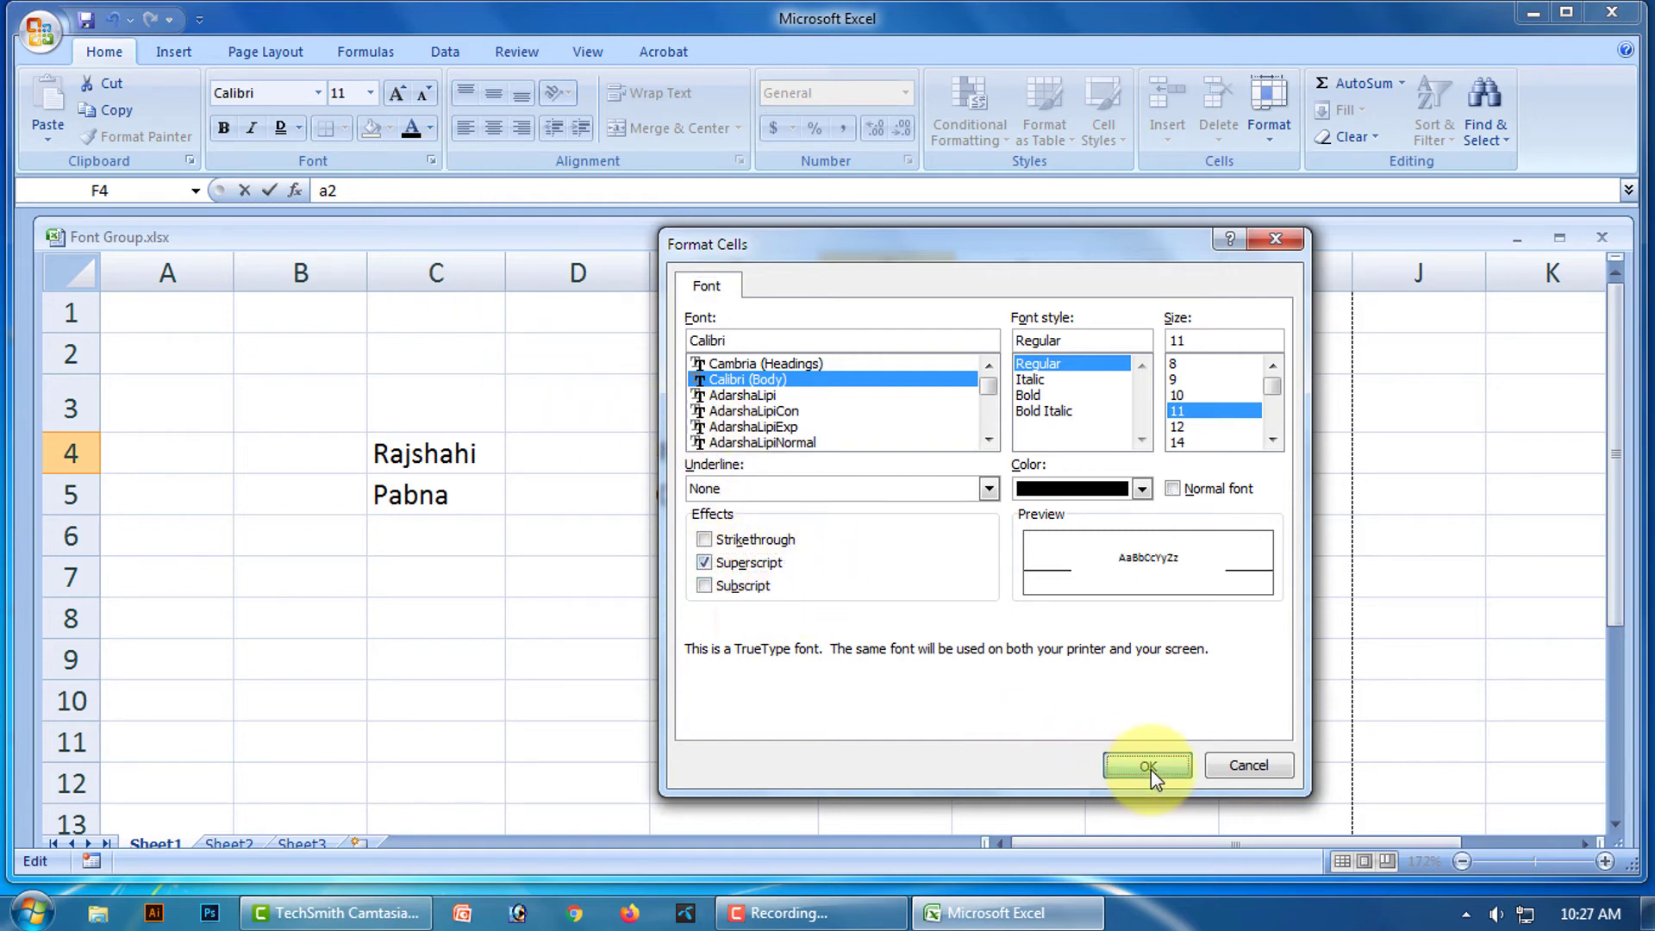
left_click(899, 565)
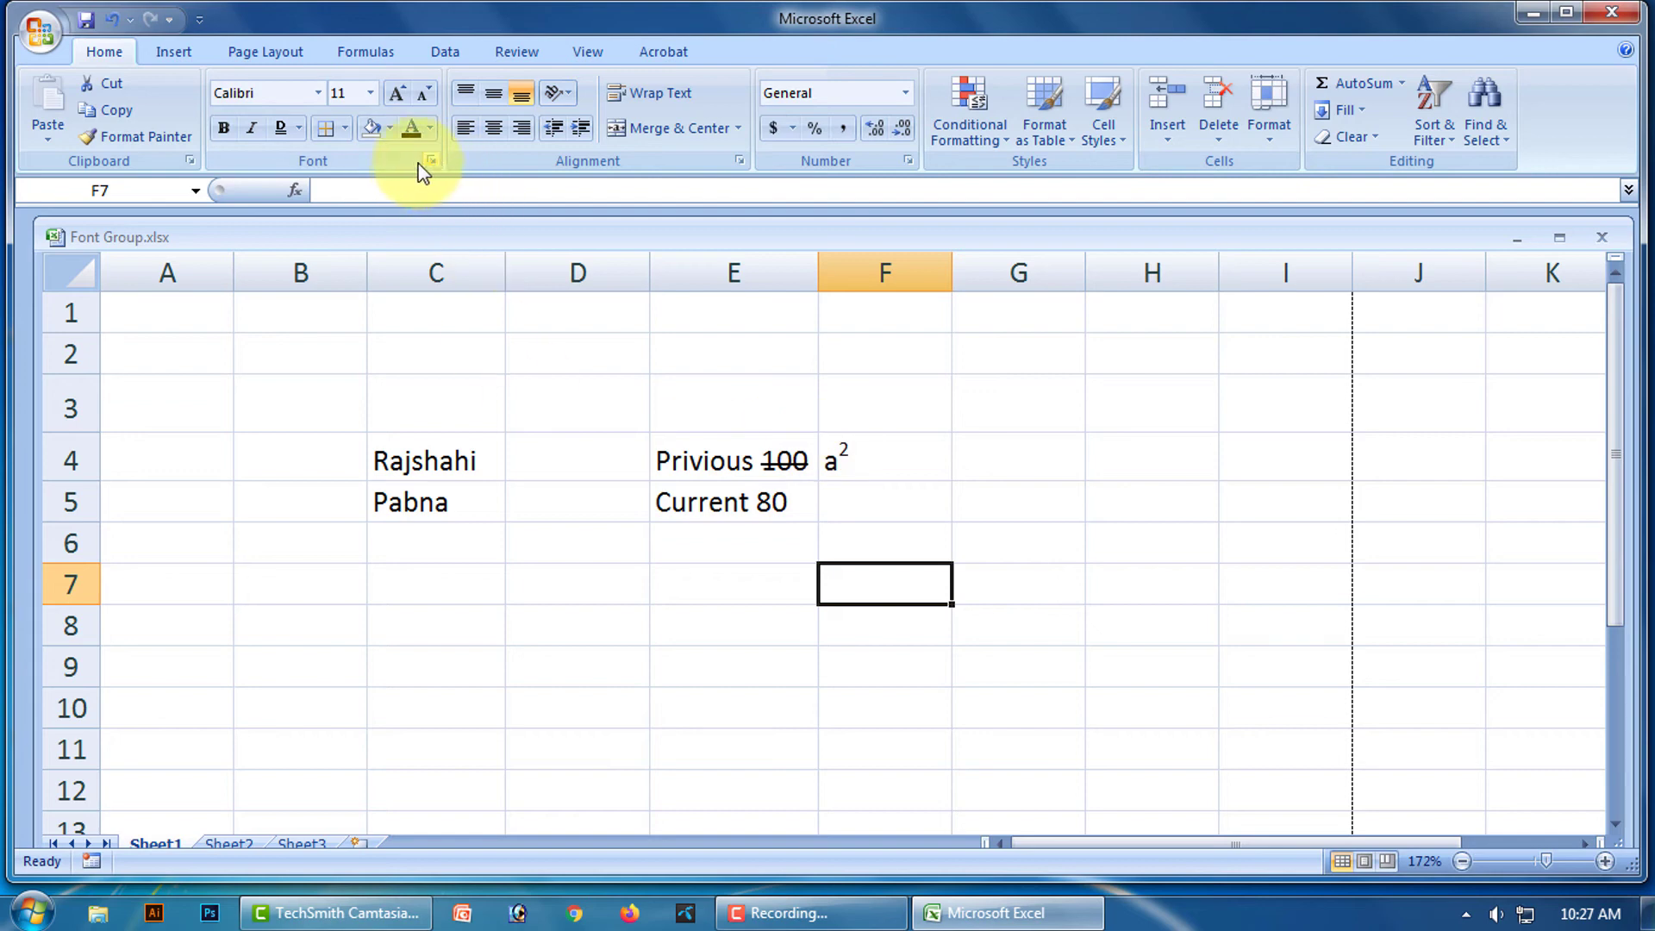
left_click(874, 502)
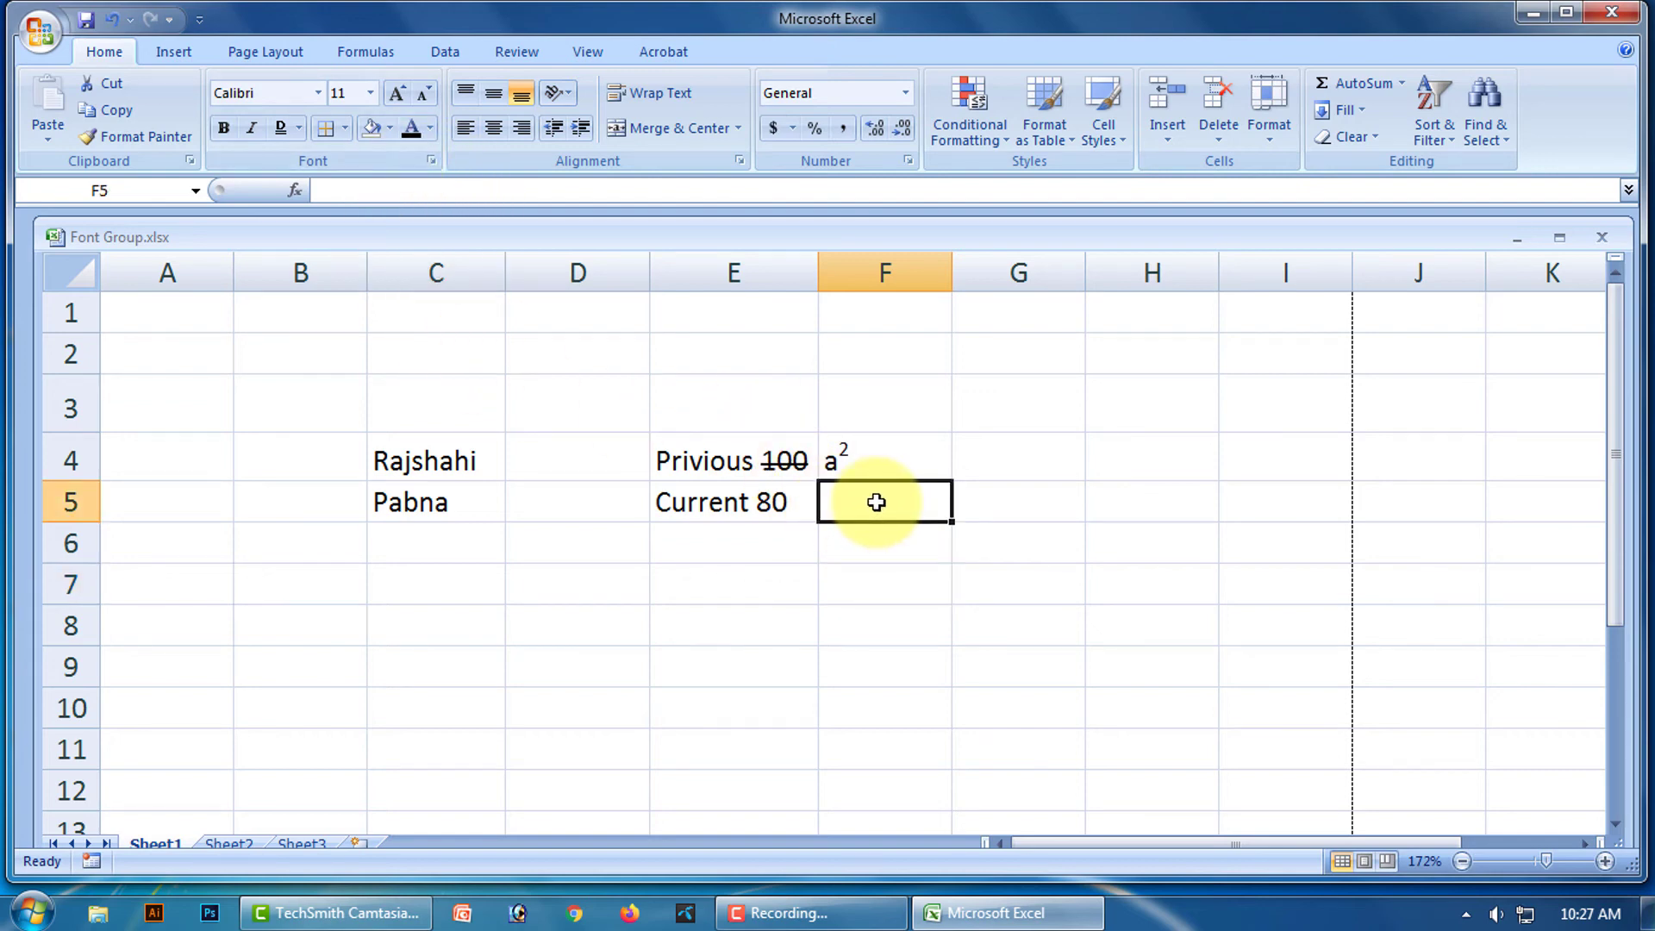
Enter H2O in F5 and format its 2 as subscript so it reads H₂O.
type("H2O")
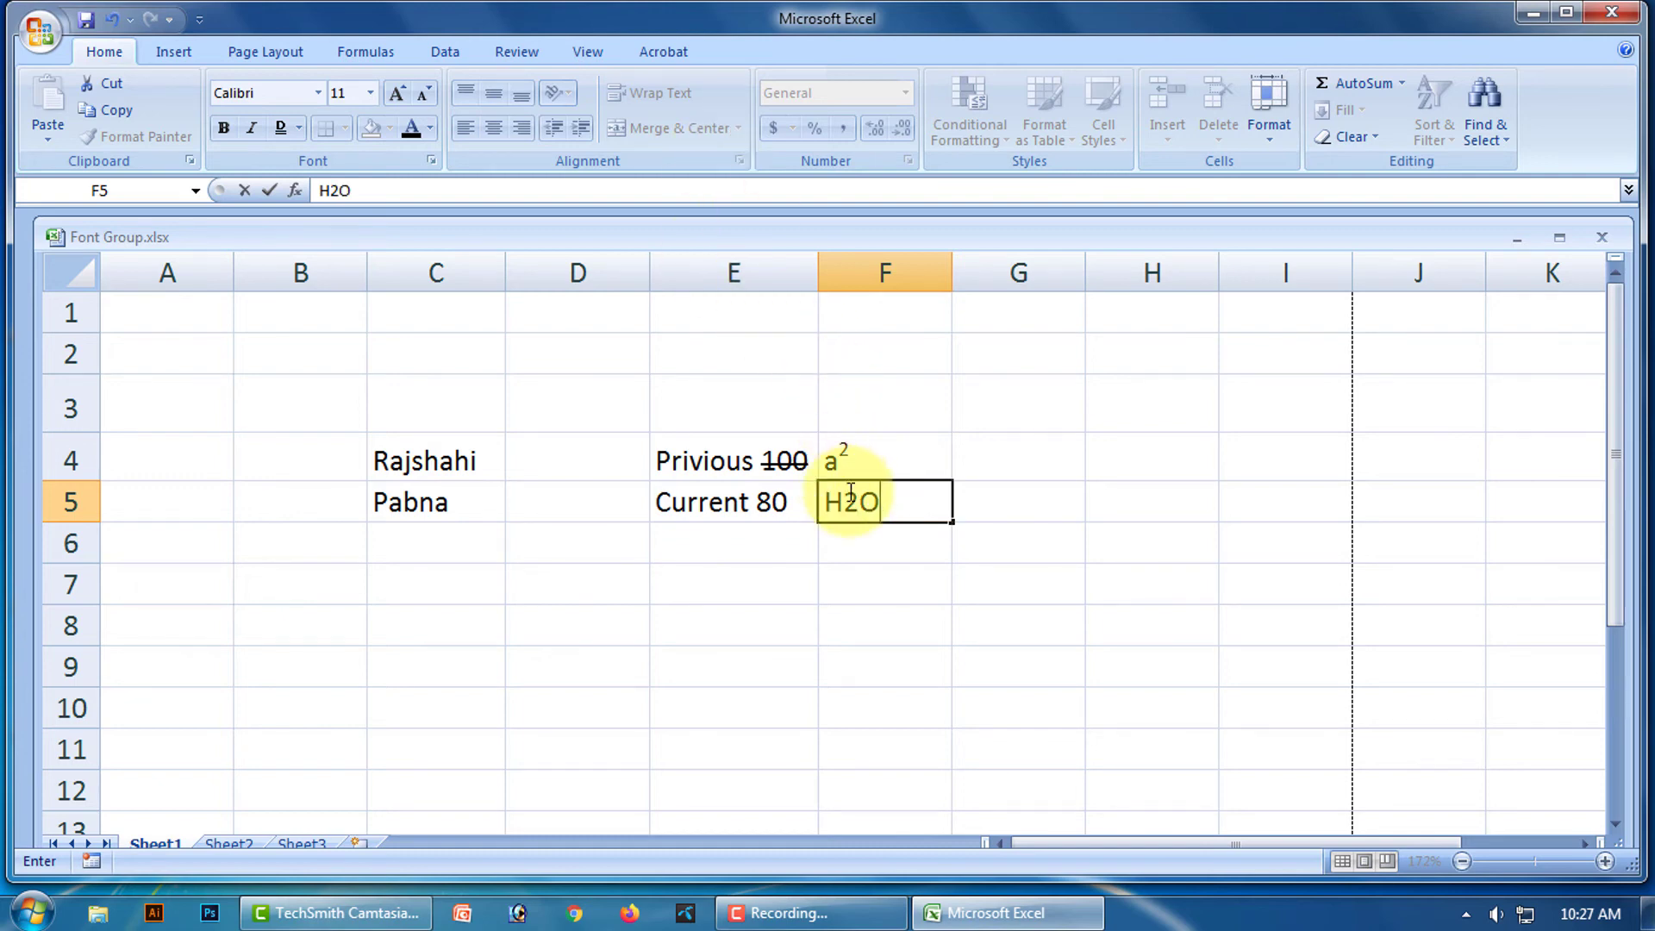
left_click_drag(844, 505, 859, 504)
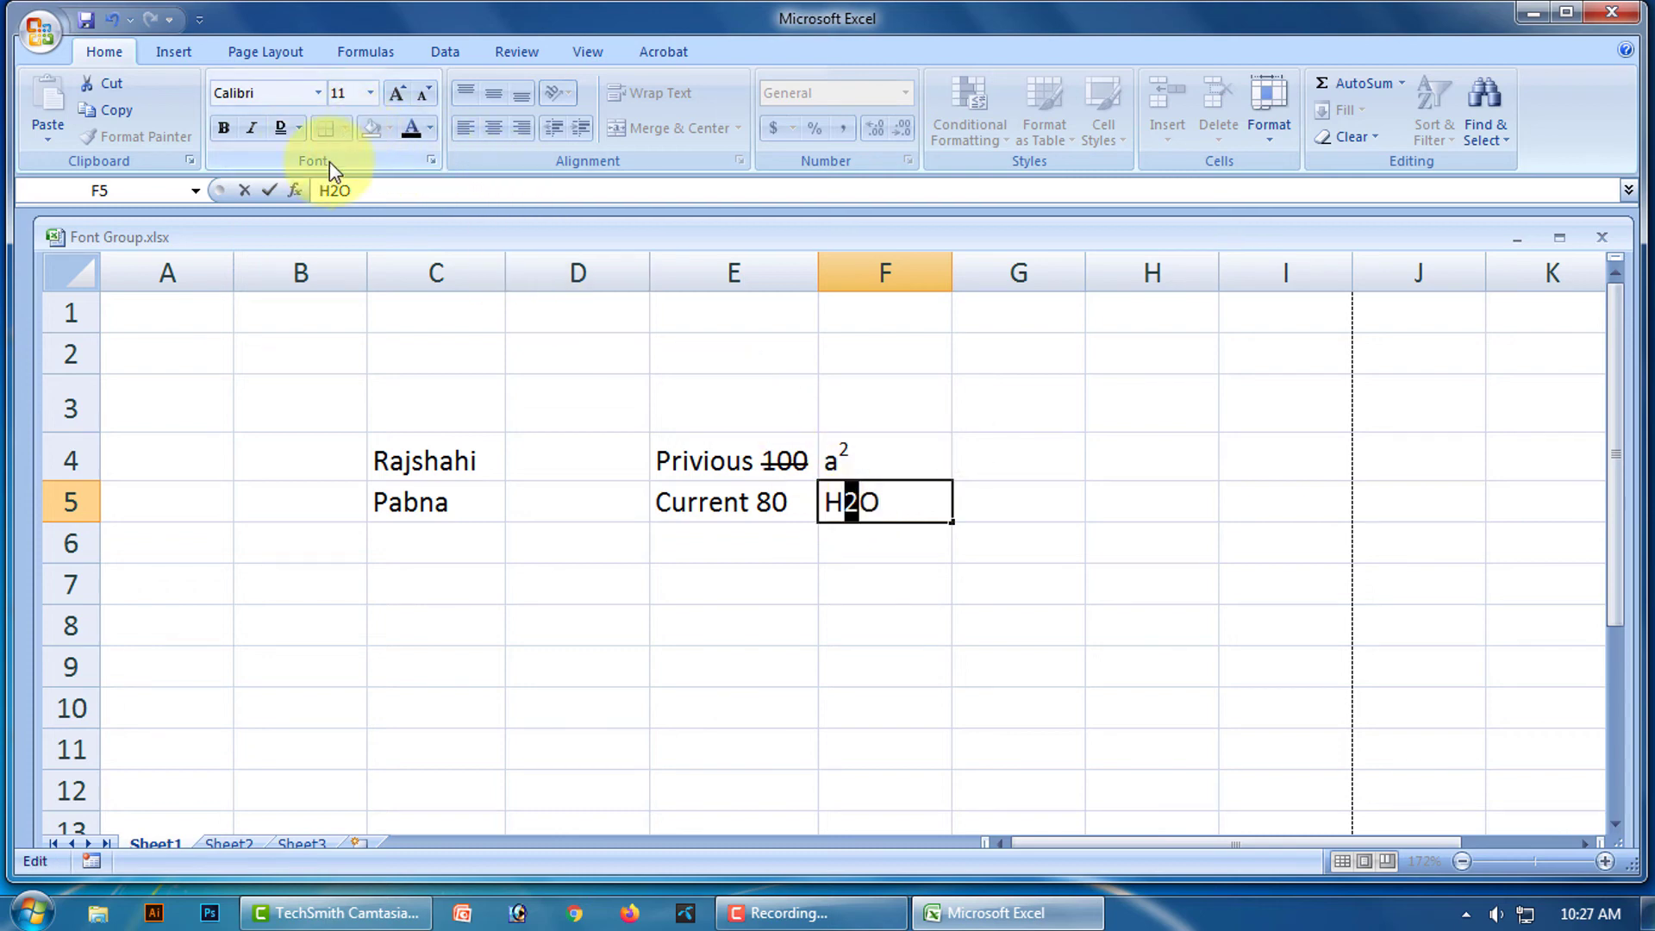
left_click(431, 160)
left_click(707, 586)
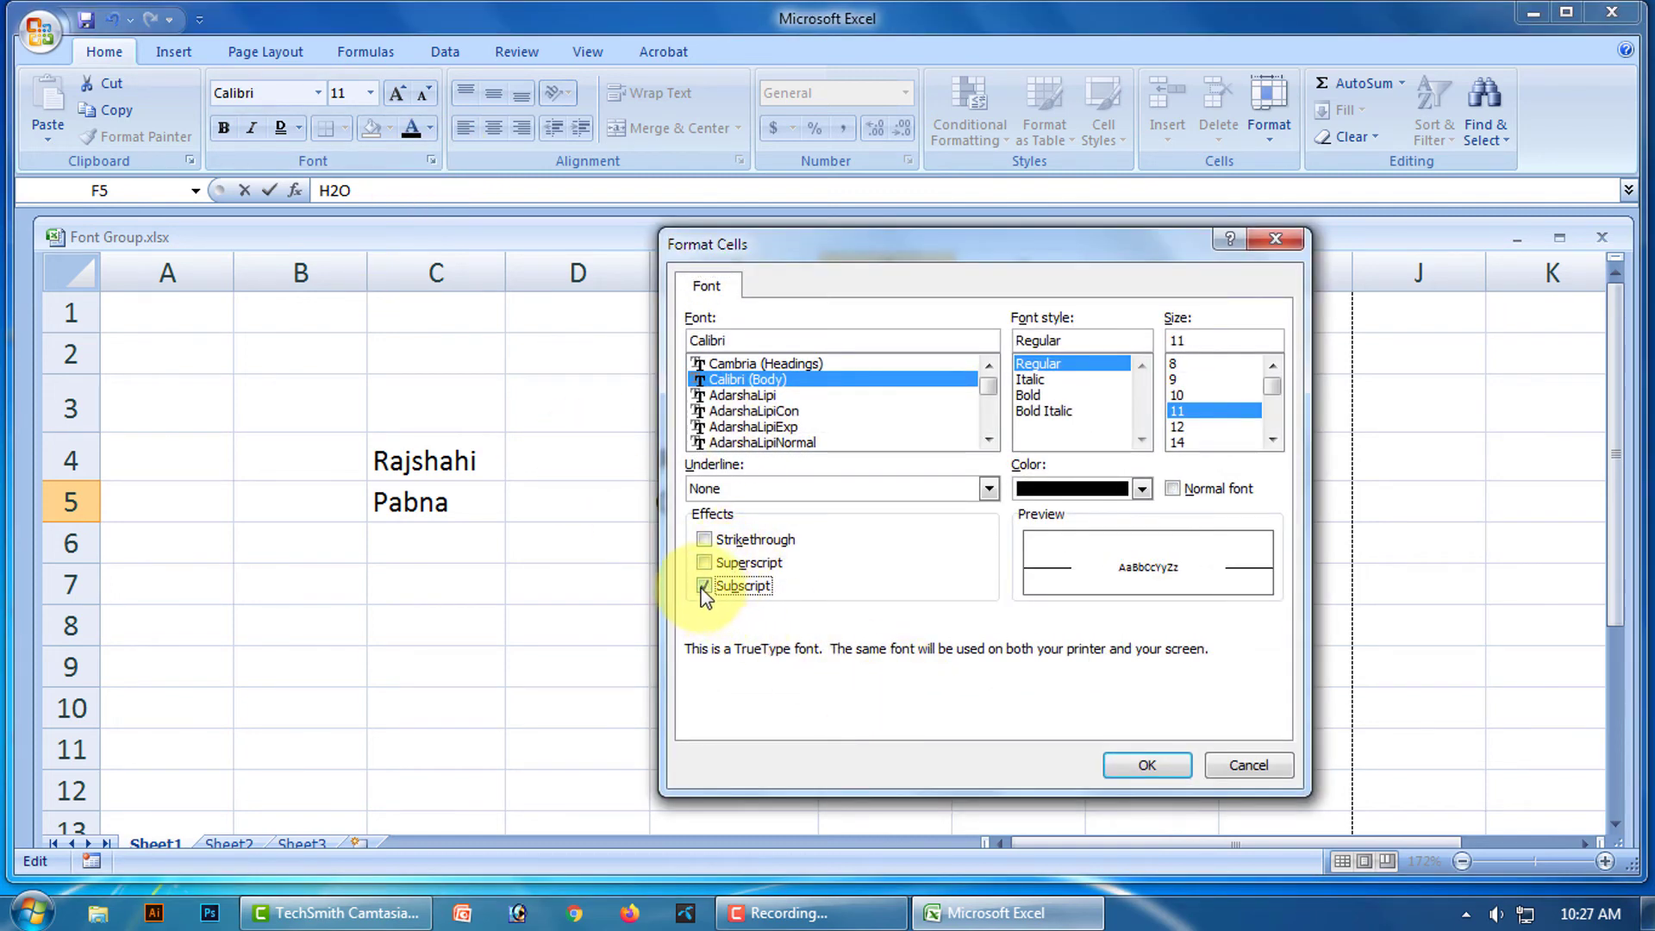
left_click(1112, 766)
left_click_drag(1112, 636, 1095, 609)
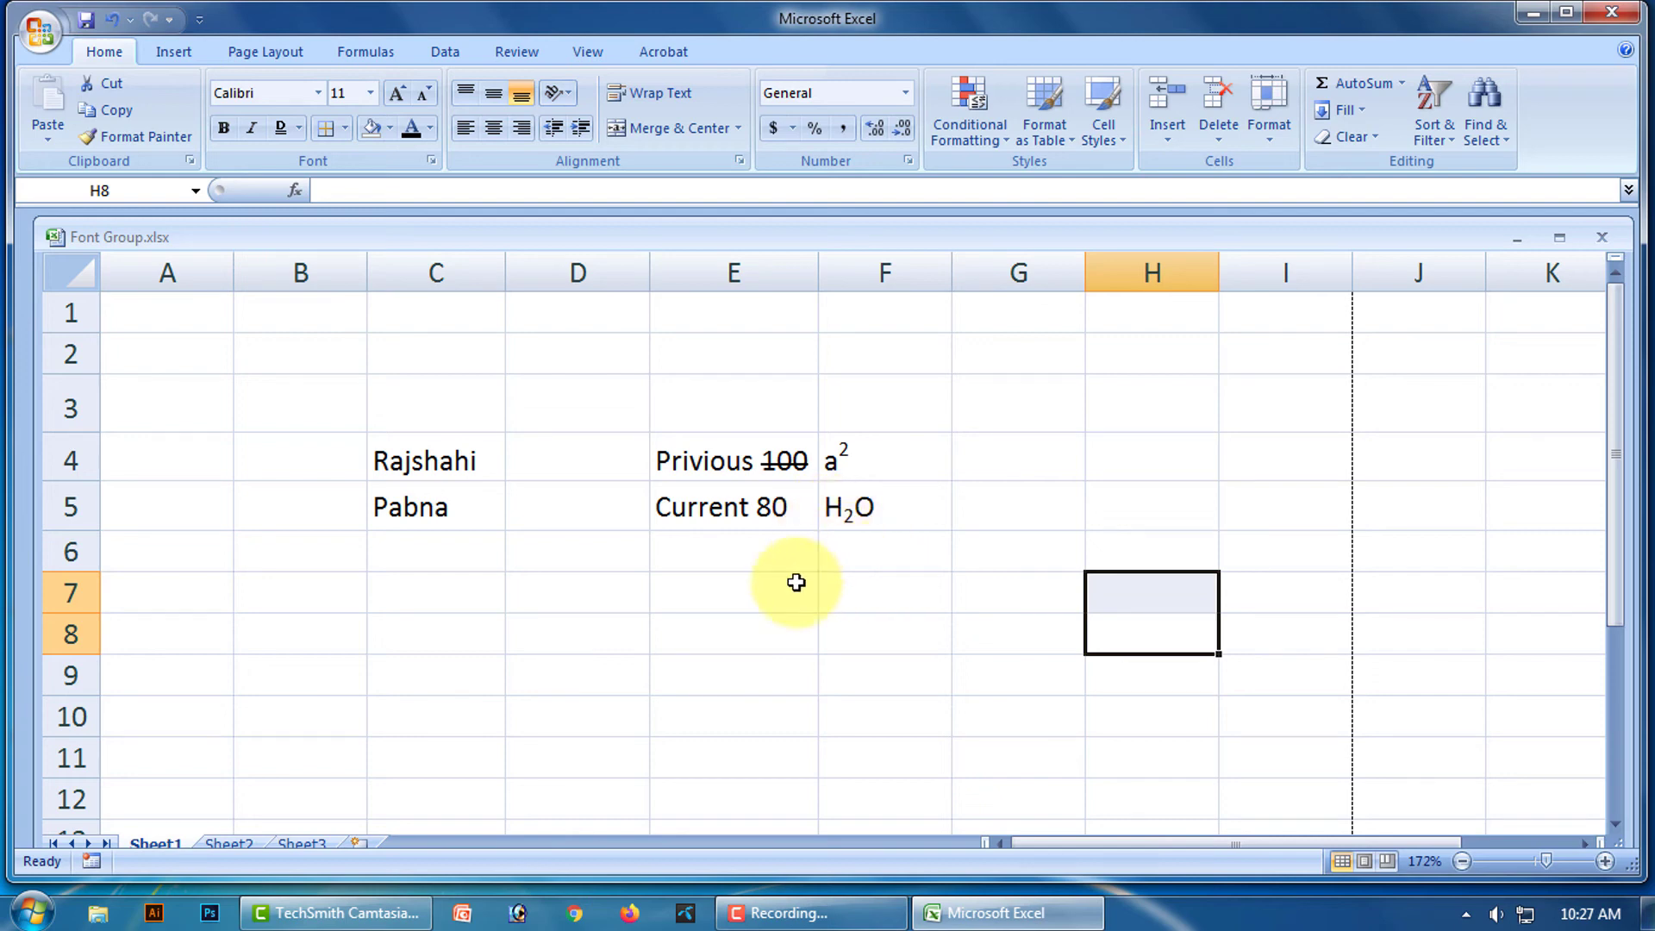
left_click(732, 586)
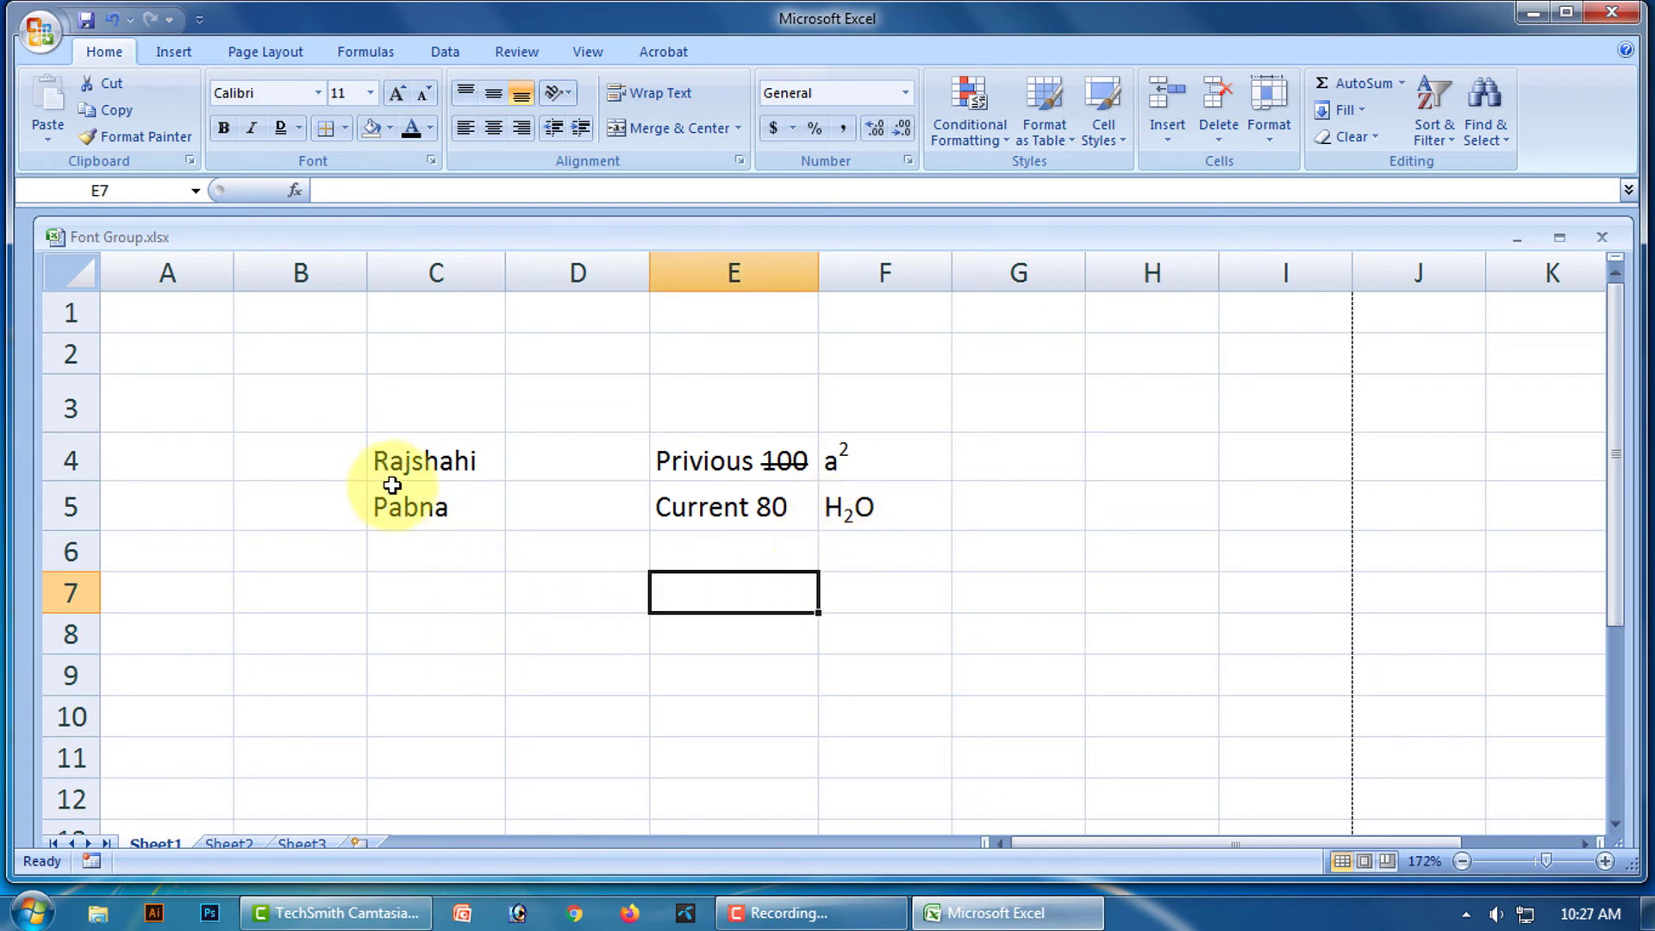
Delete C4:F5 with cells shifted left, then glance at the Borders list without applying any.
left_click_drag(417, 462, 855, 502)
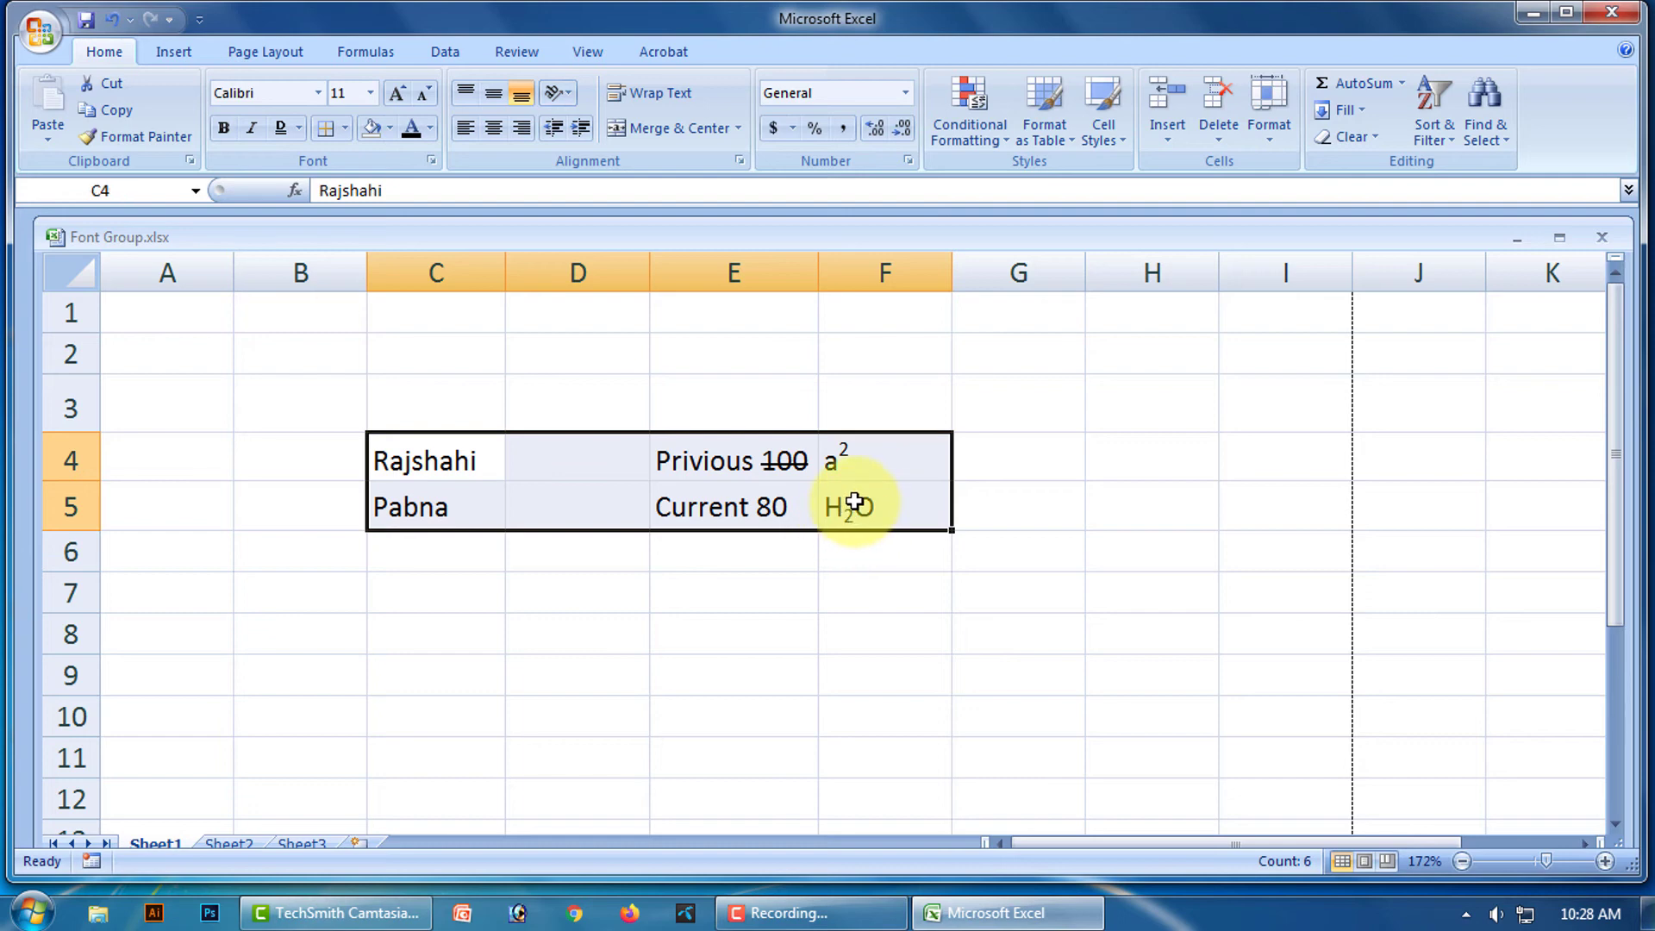
right_click(655, 493)
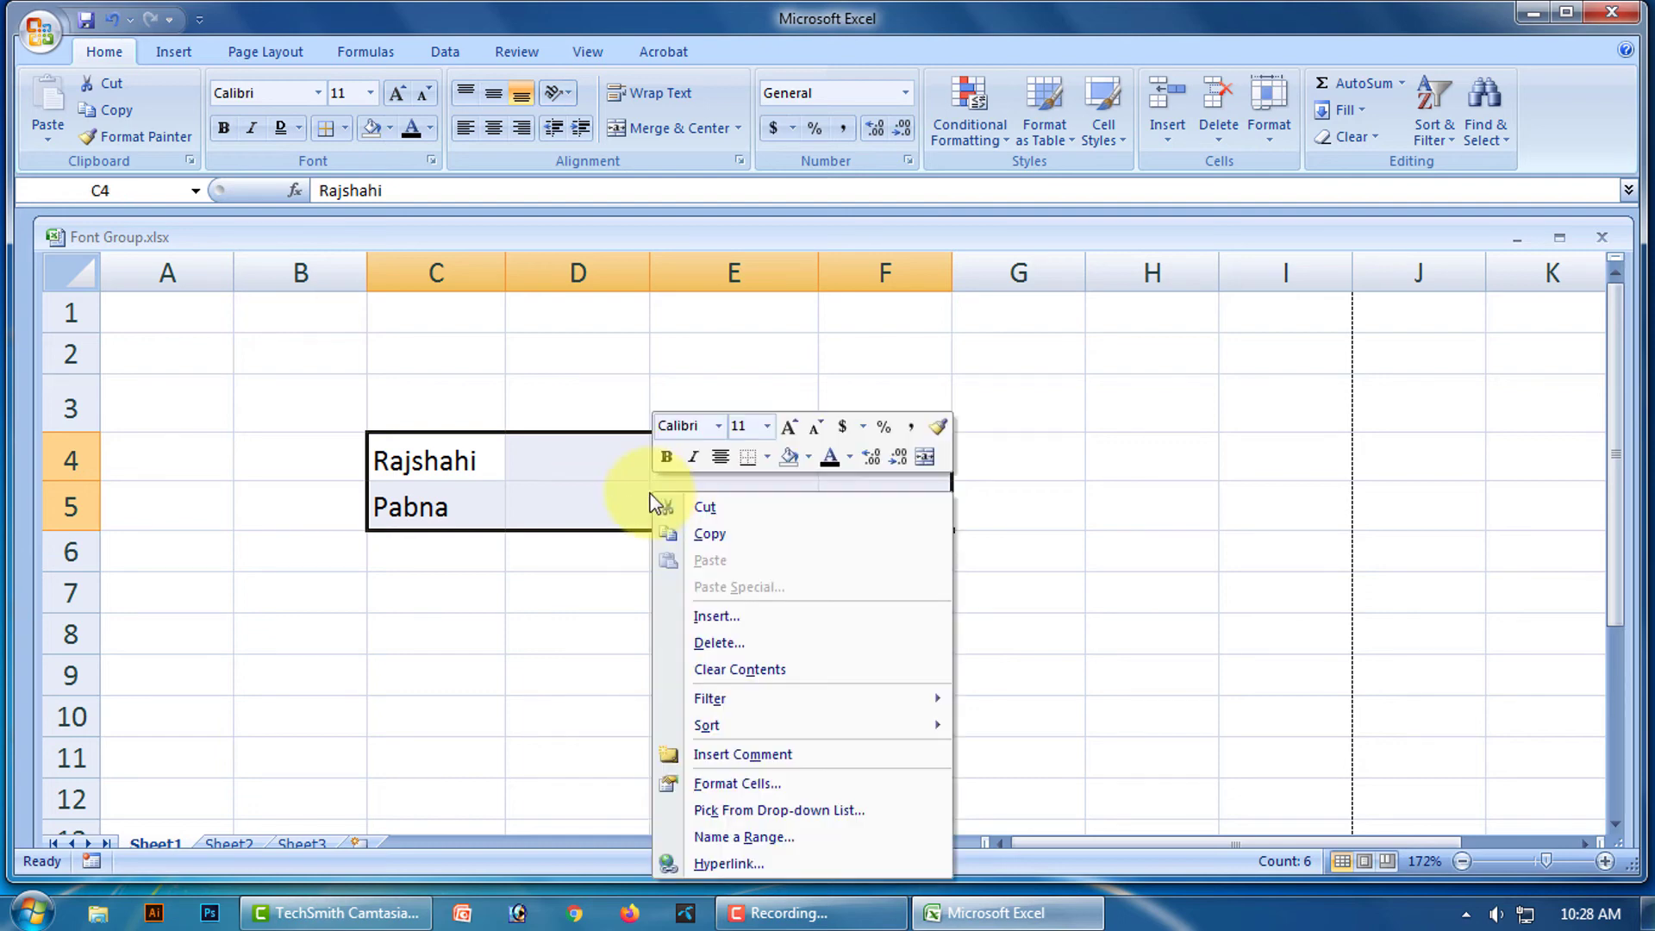
left_click(728, 646)
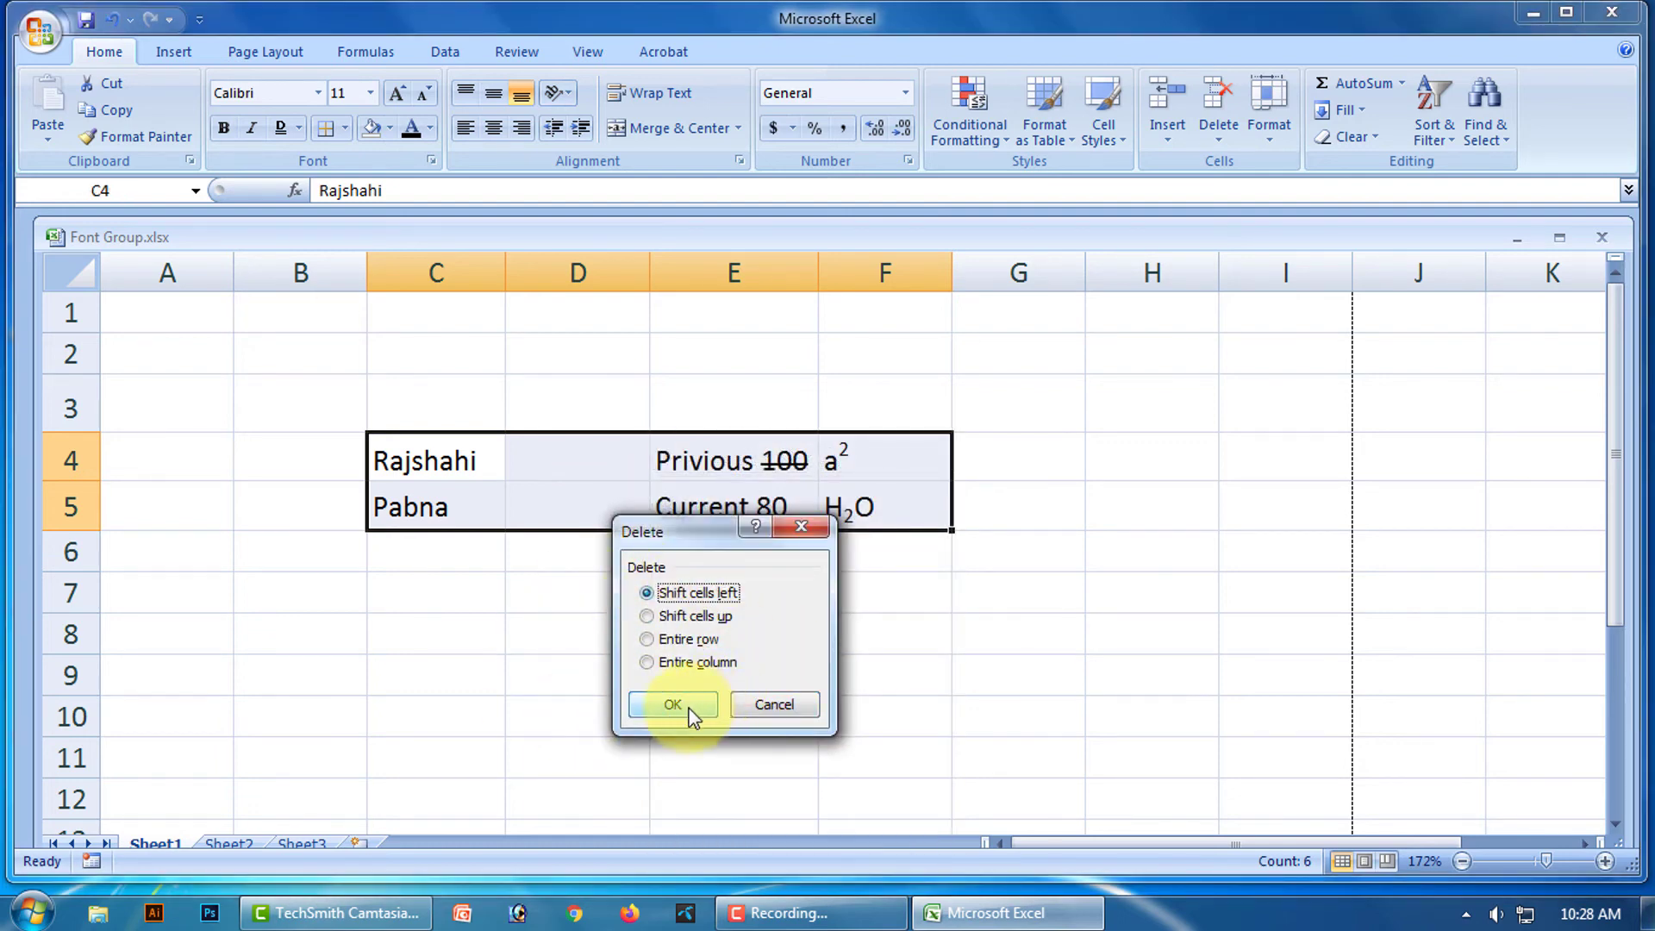
left_click(678, 702)
left_click(1018, 579)
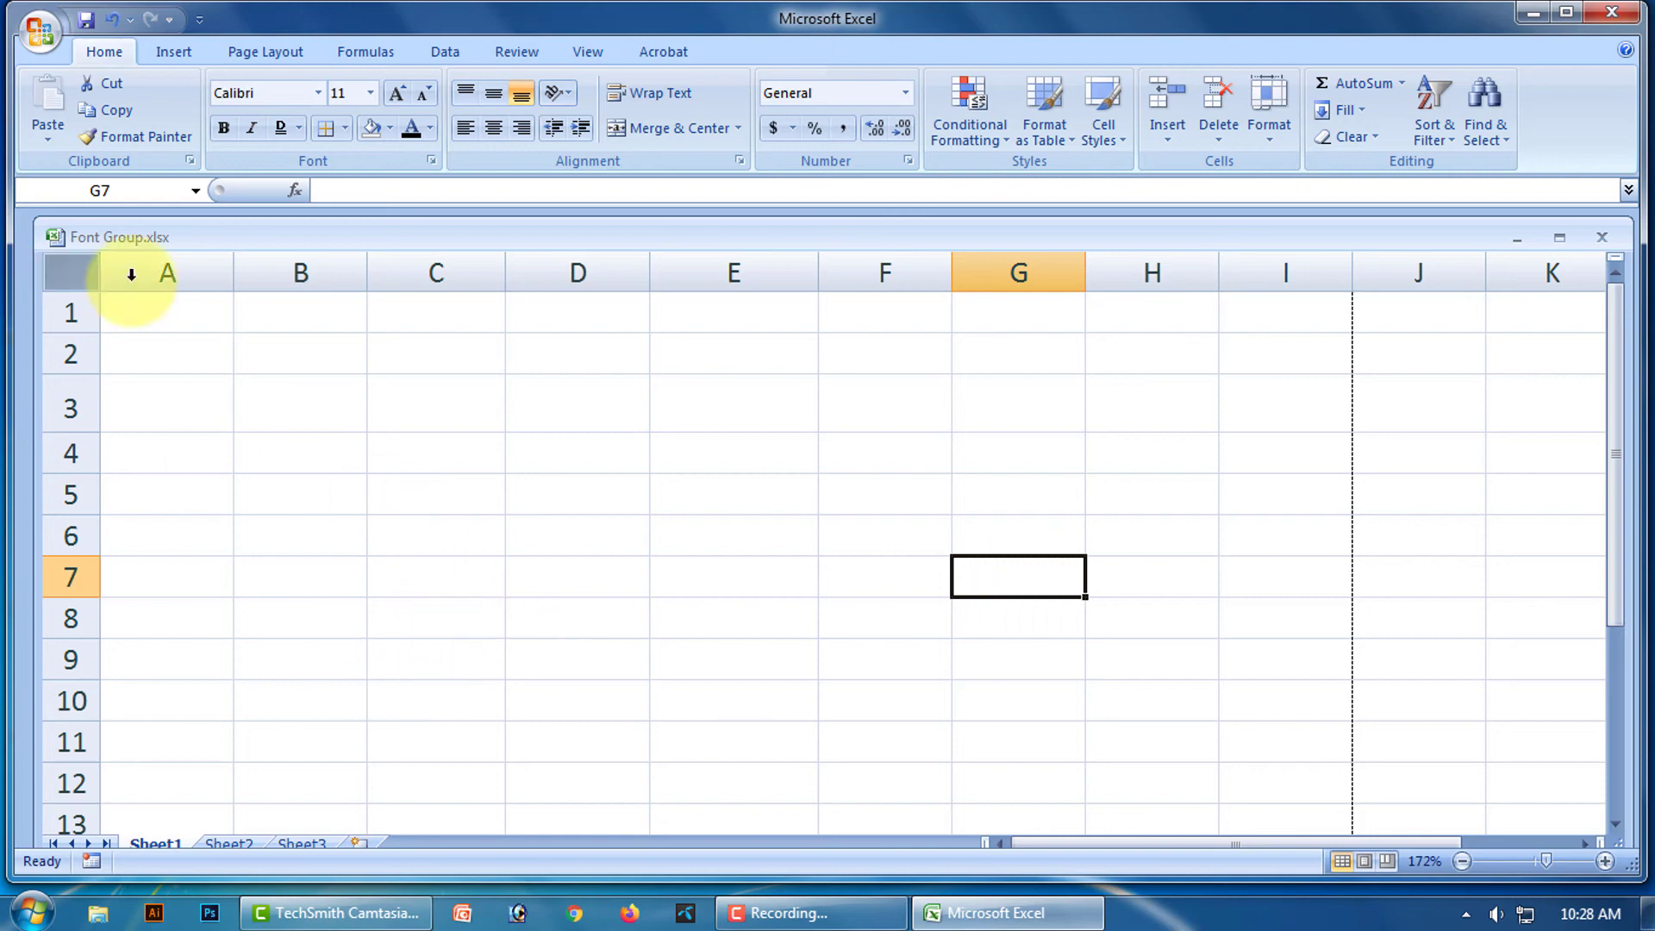
left_click(344, 127)
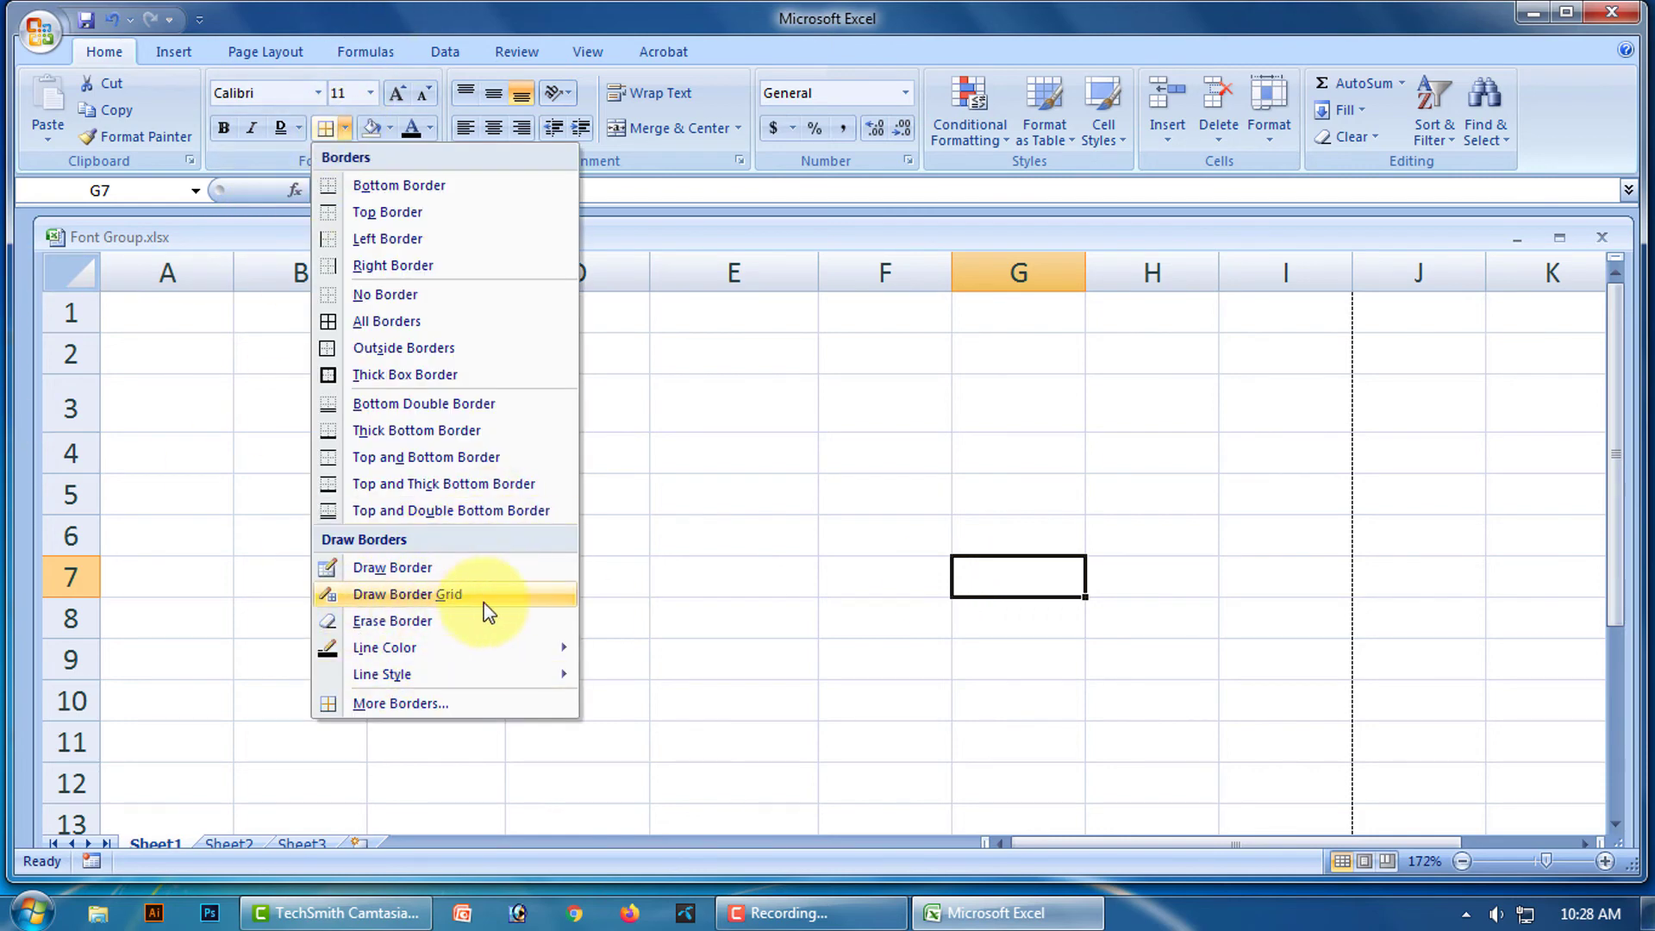
left_click(835, 524)
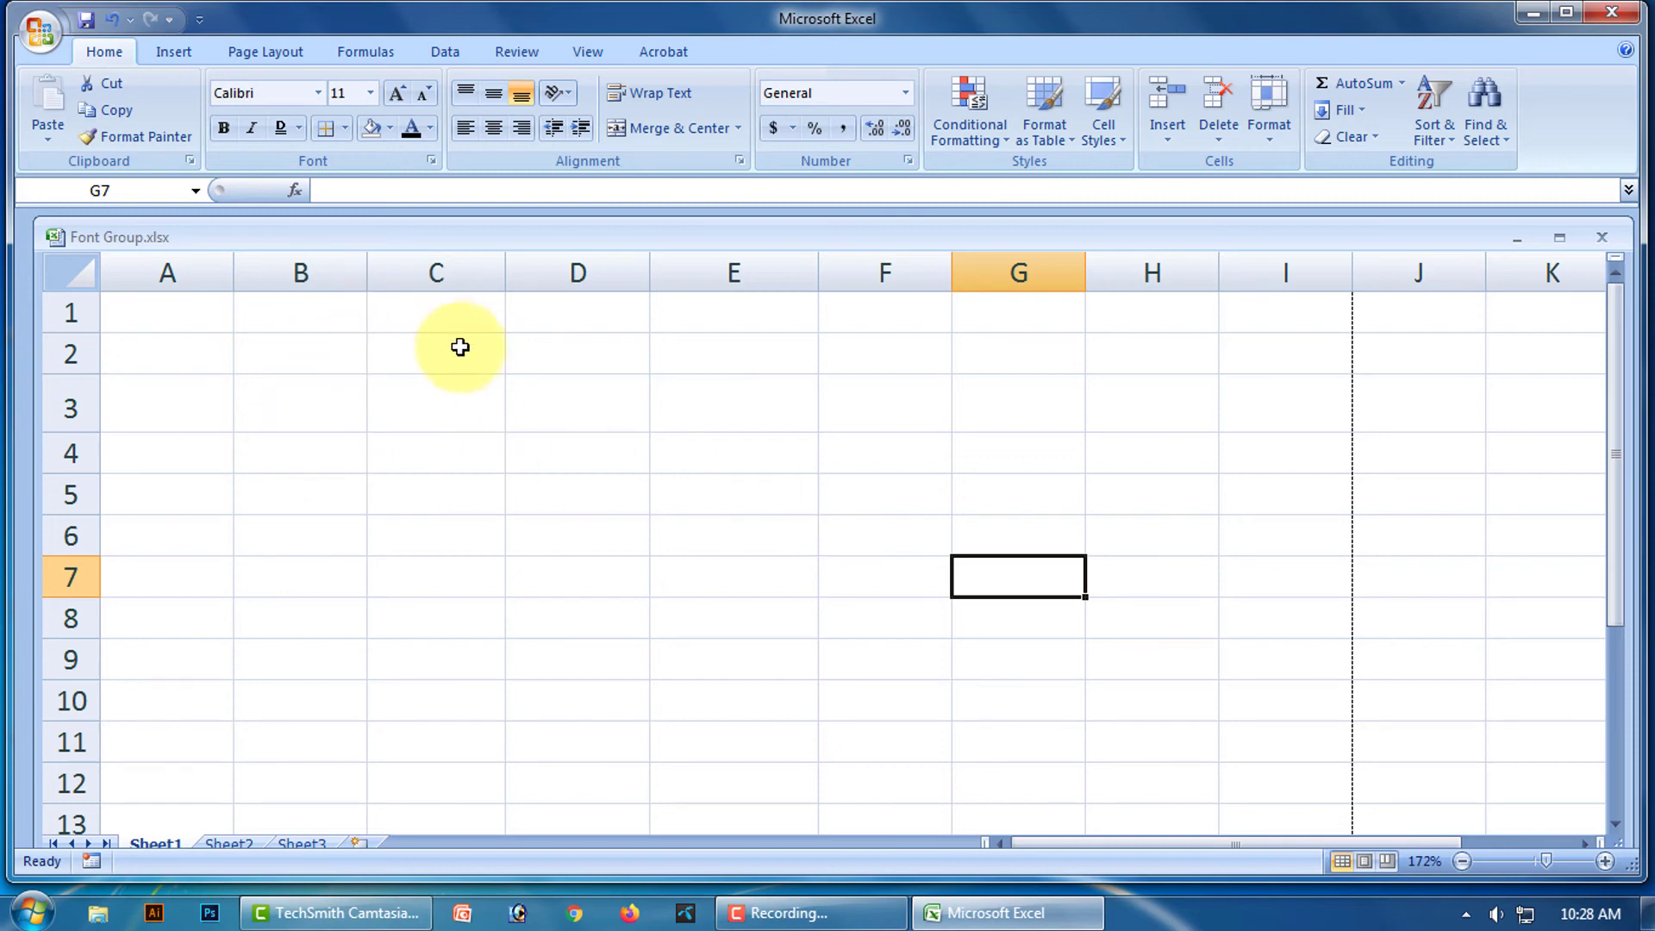
Type the headers S.L, Day, Month and Date across C2:F2.
left_click(433, 354)
type("S.L")
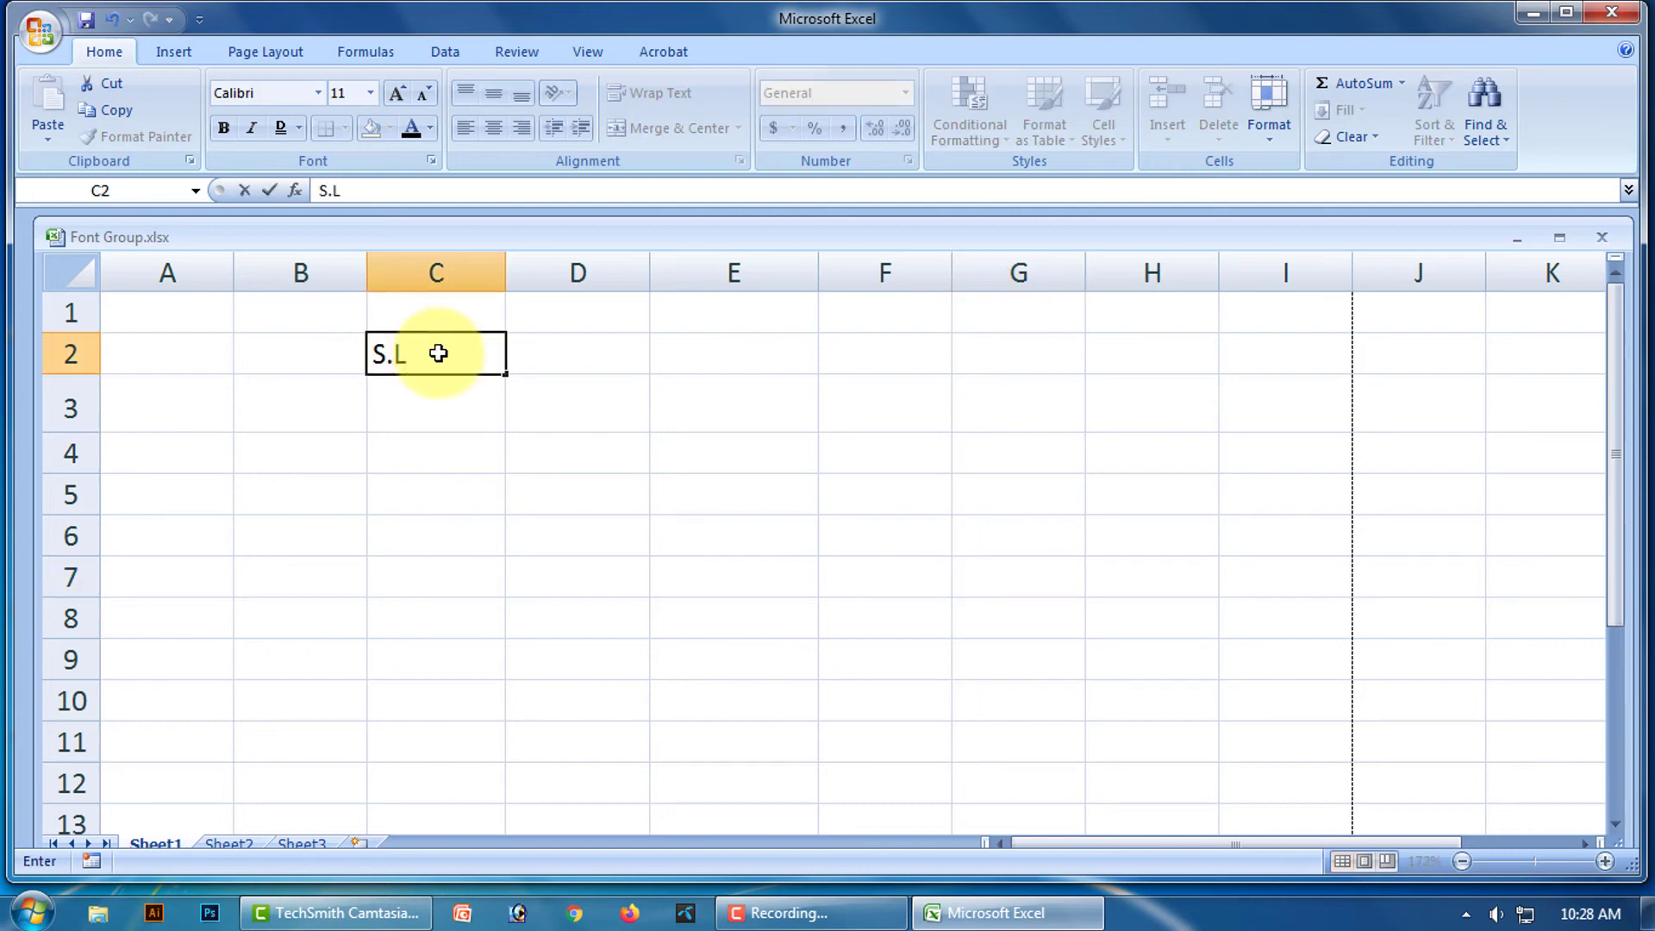
left_click(618, 353)
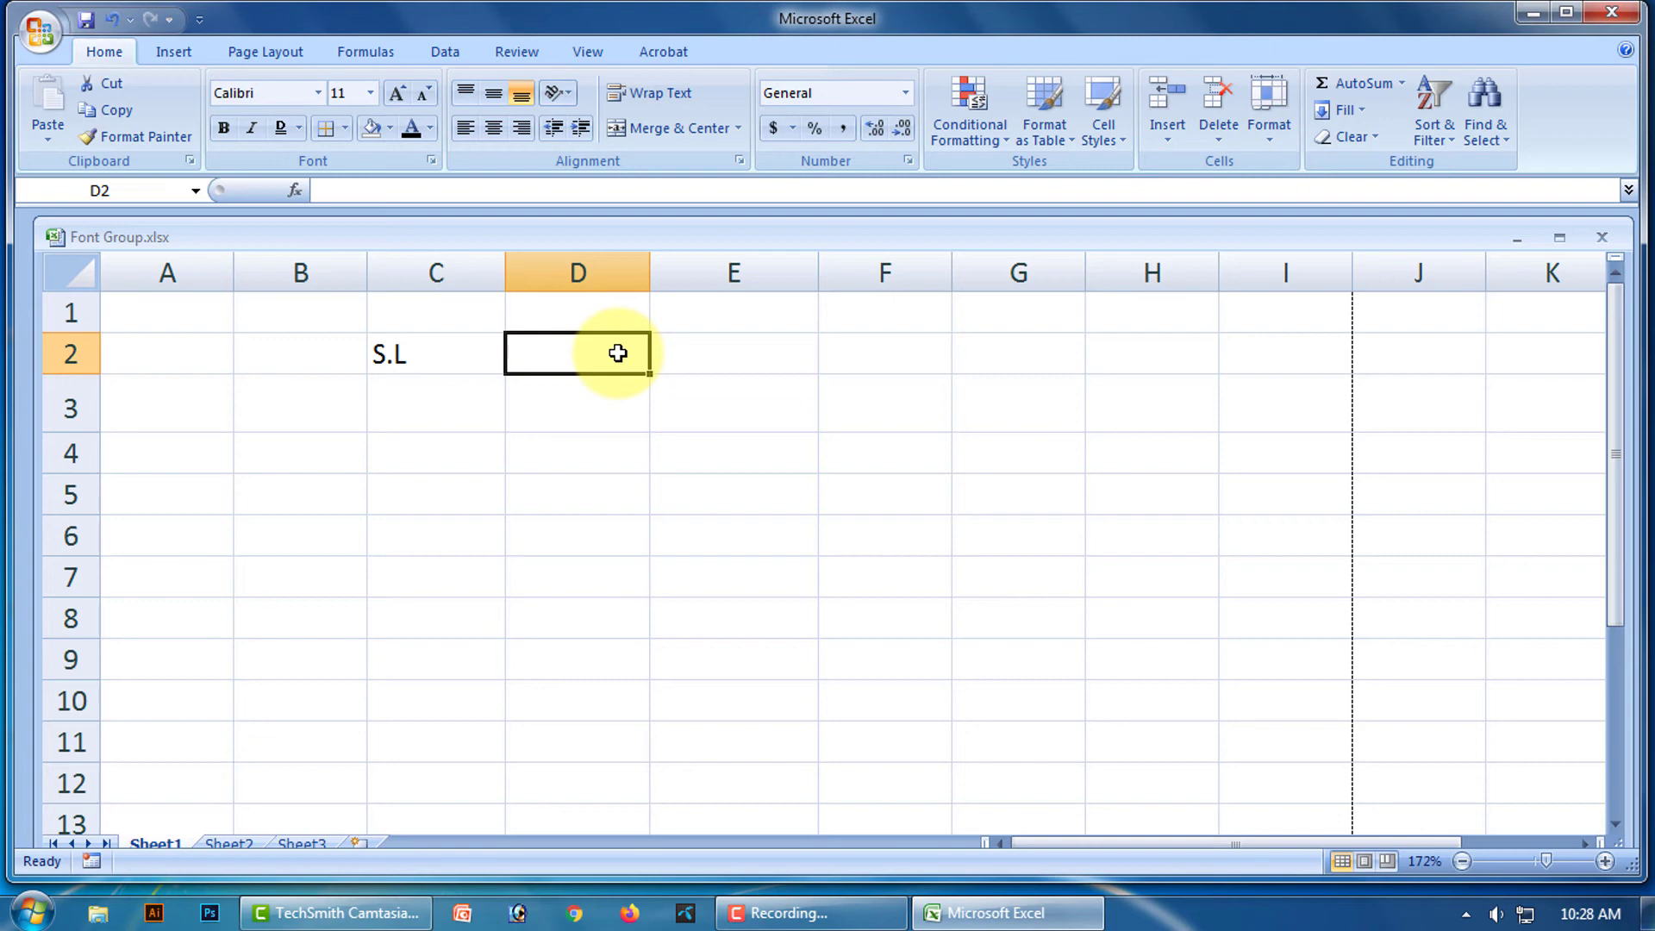
type("Day")
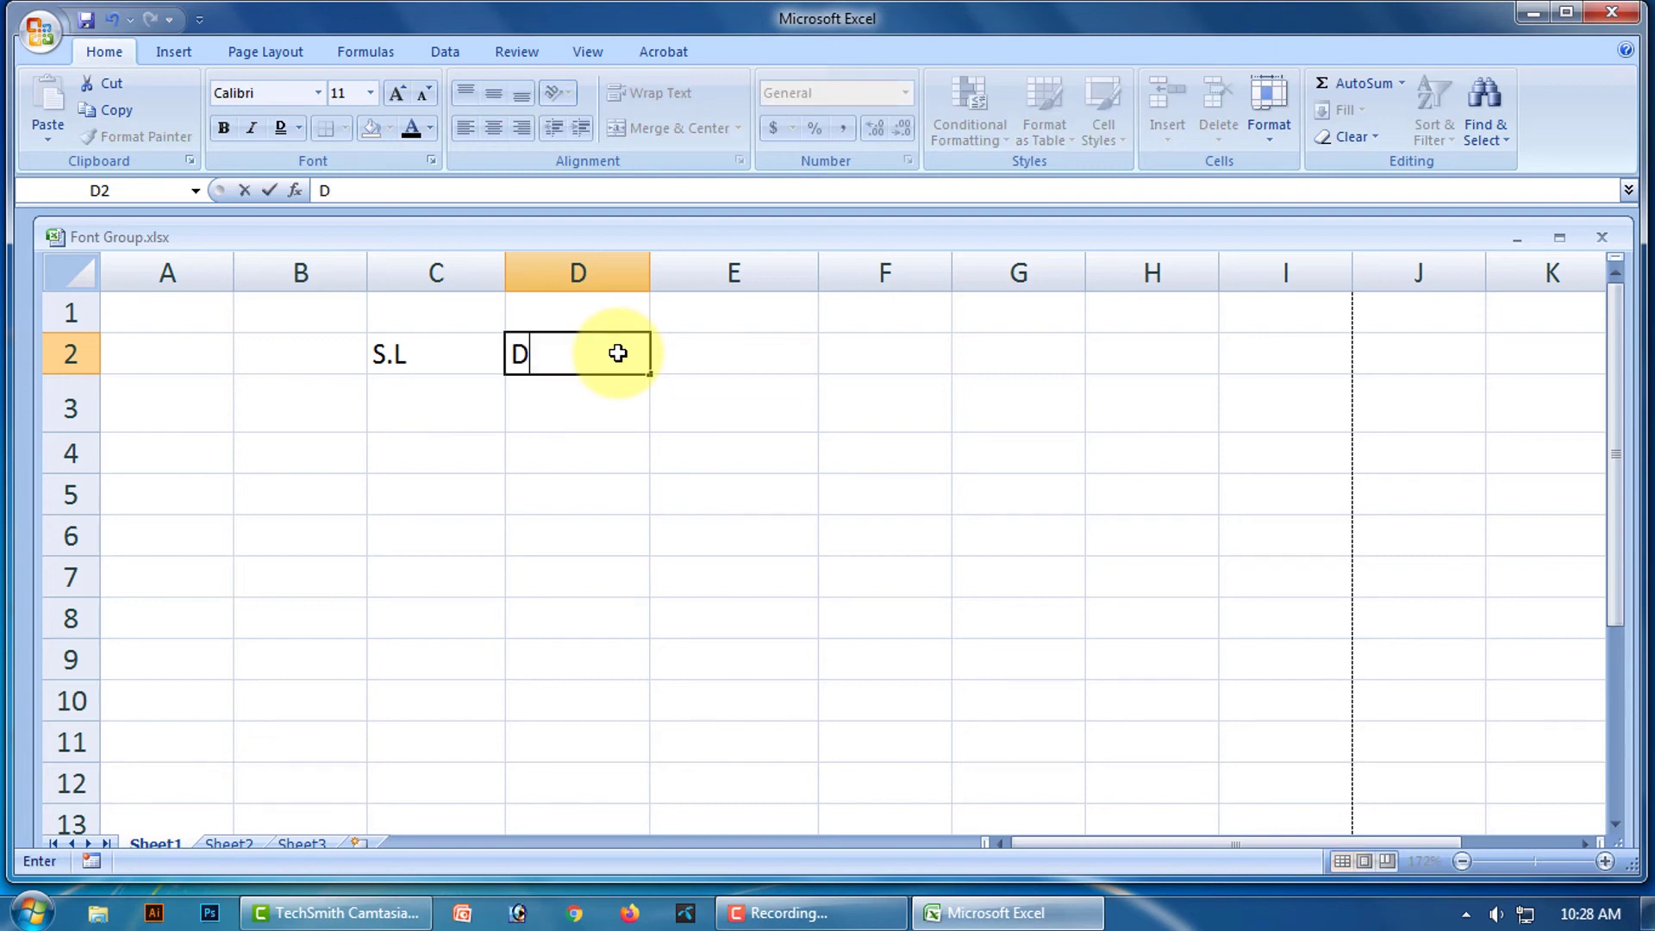
left_click(755, 353)
type("Month")
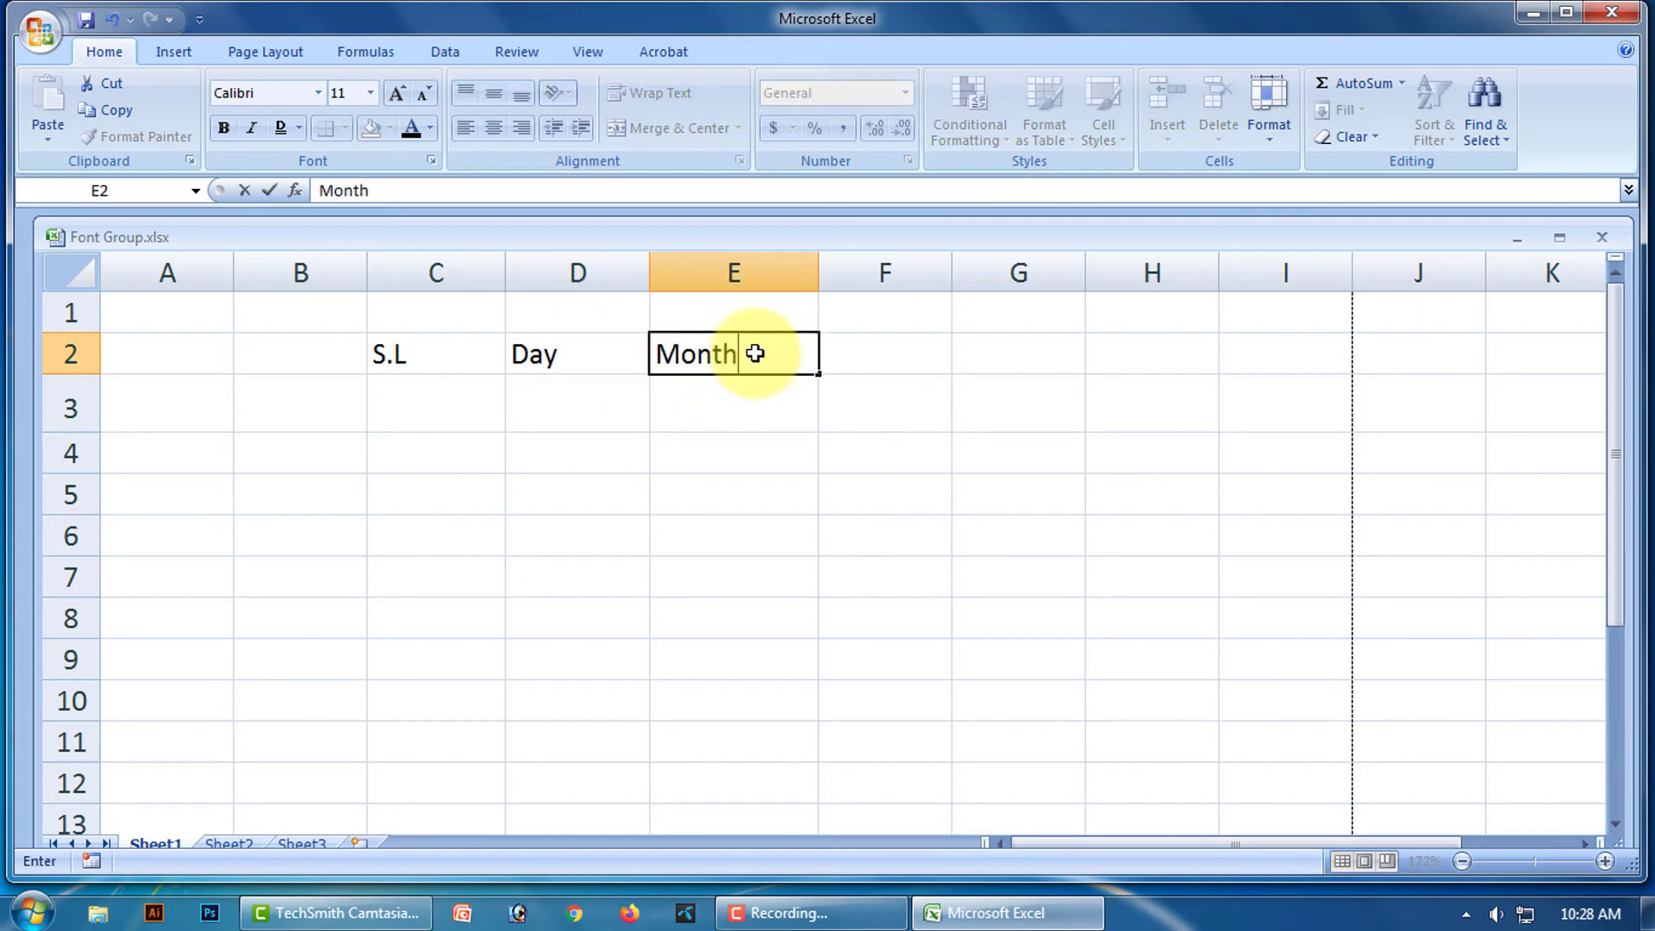
left_click(889, 349)
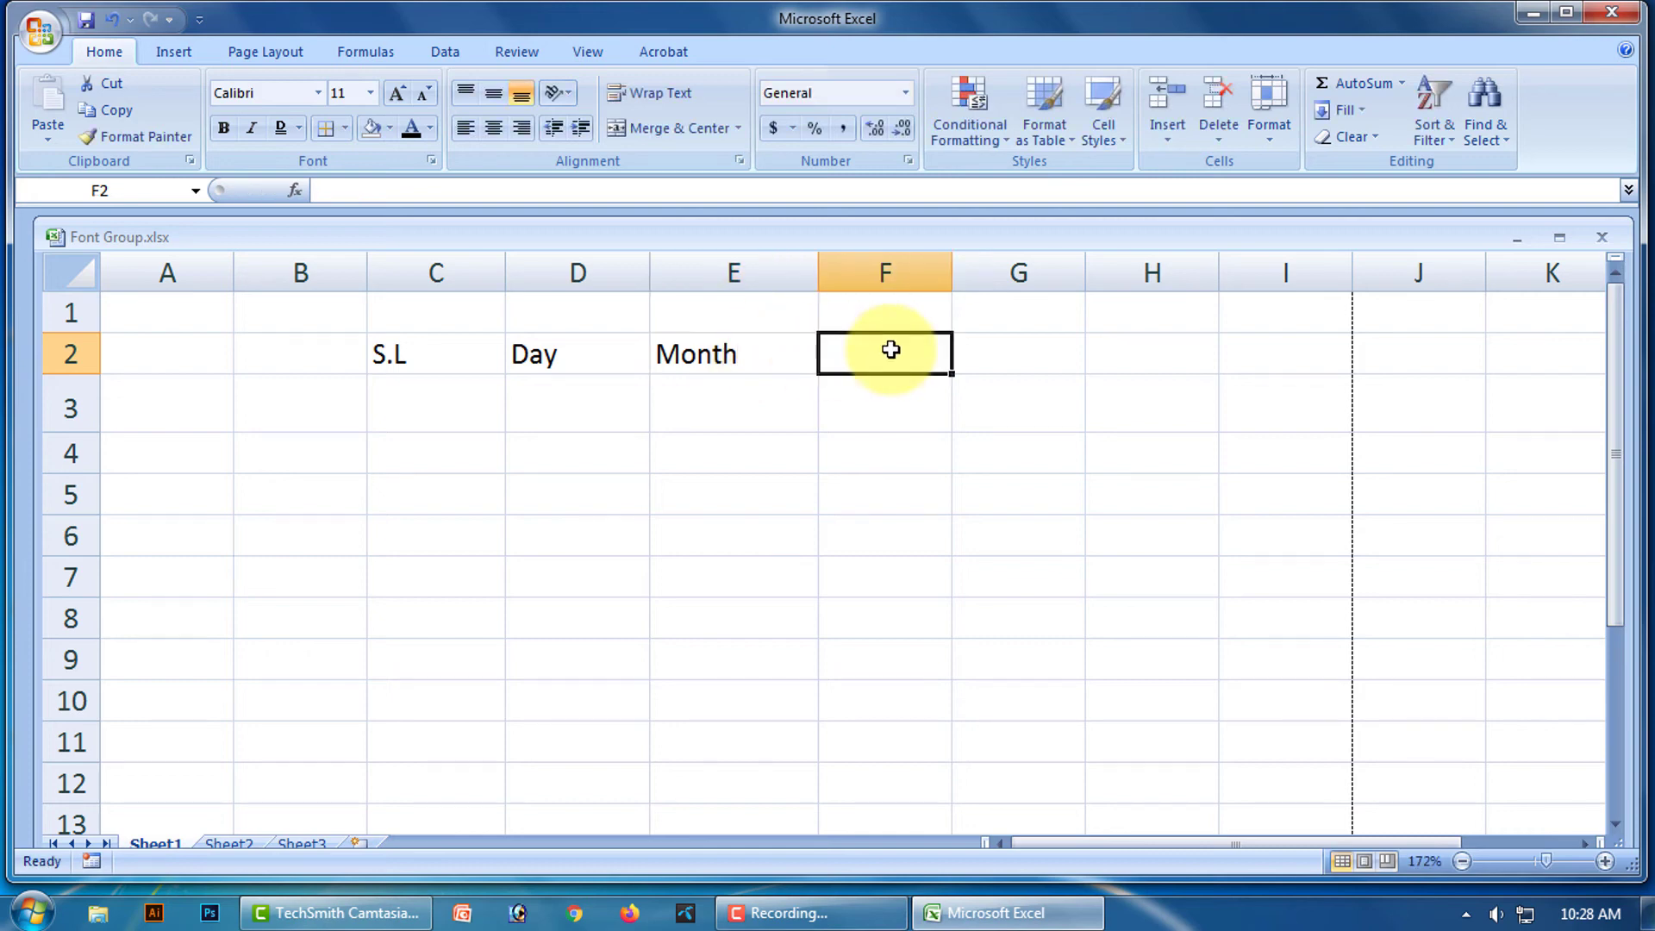
type("Date")
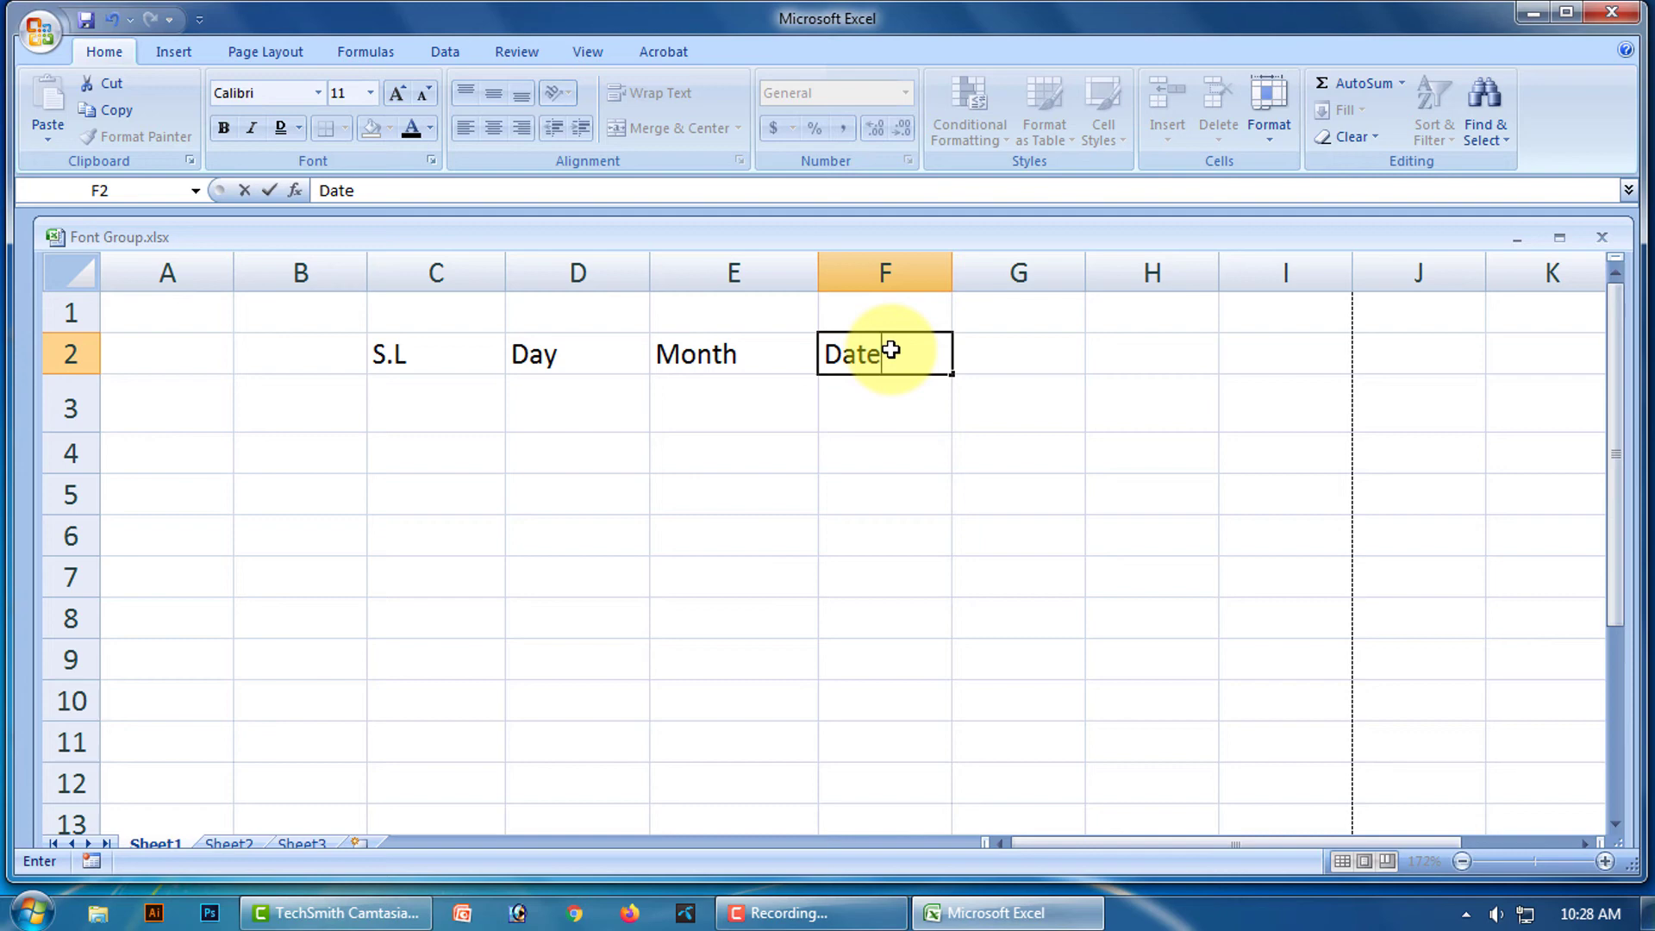
left_click(426, 405)
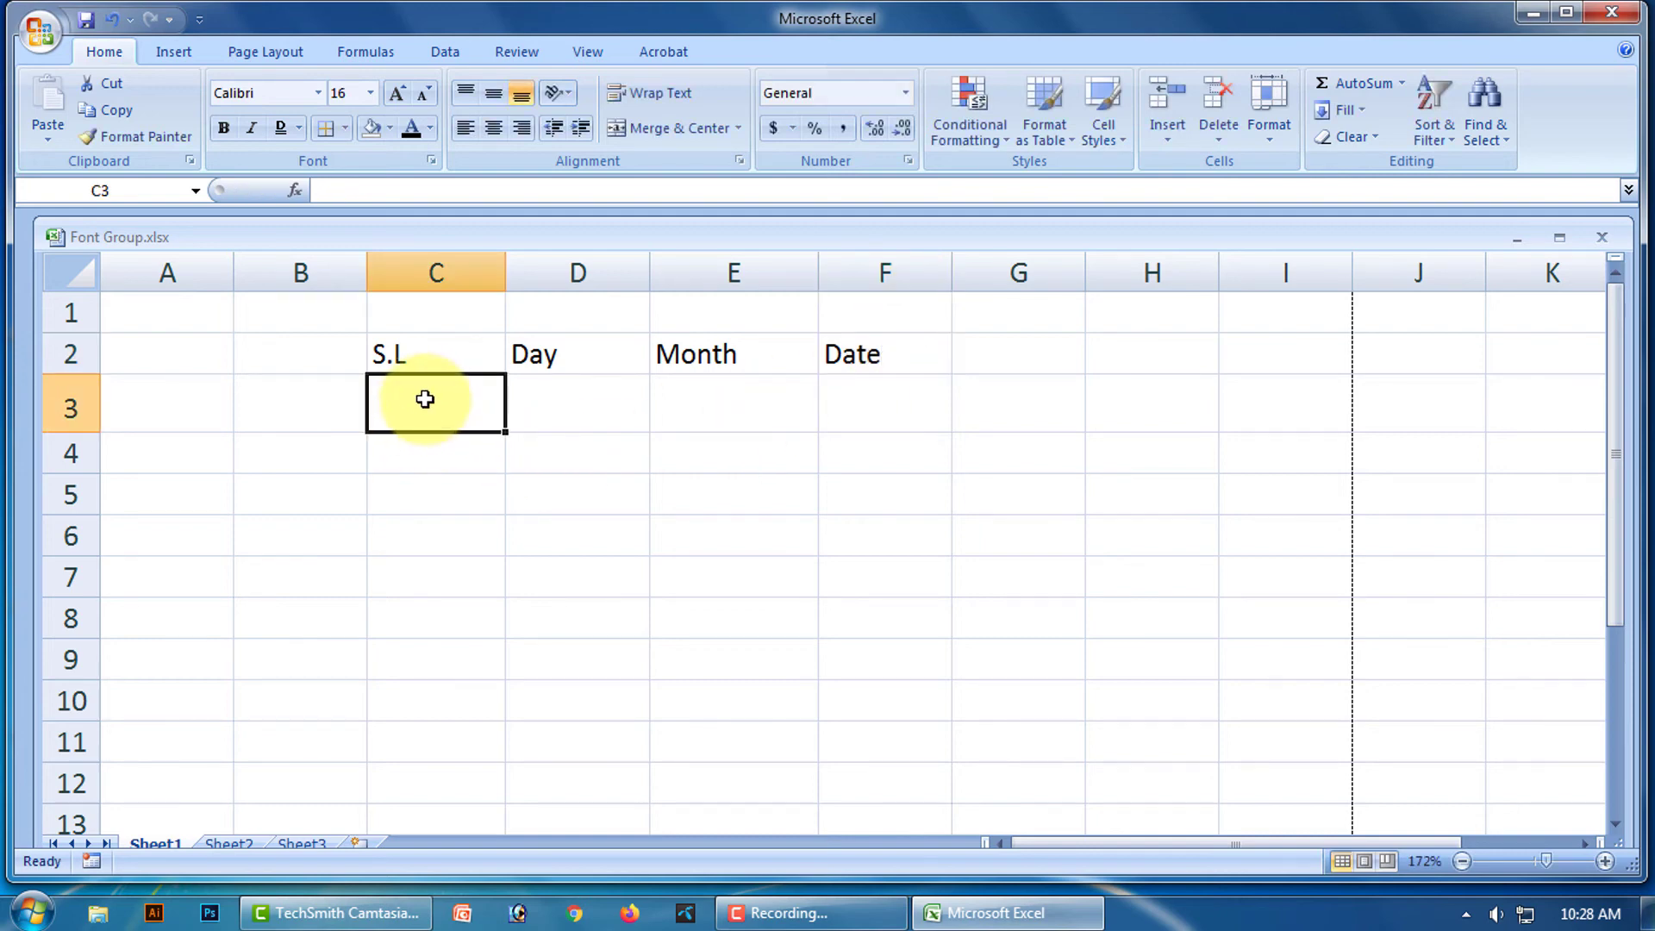
Enter serial numbers 01 in C3 and 02 in C4.
type("01")
left_click(435, 454)
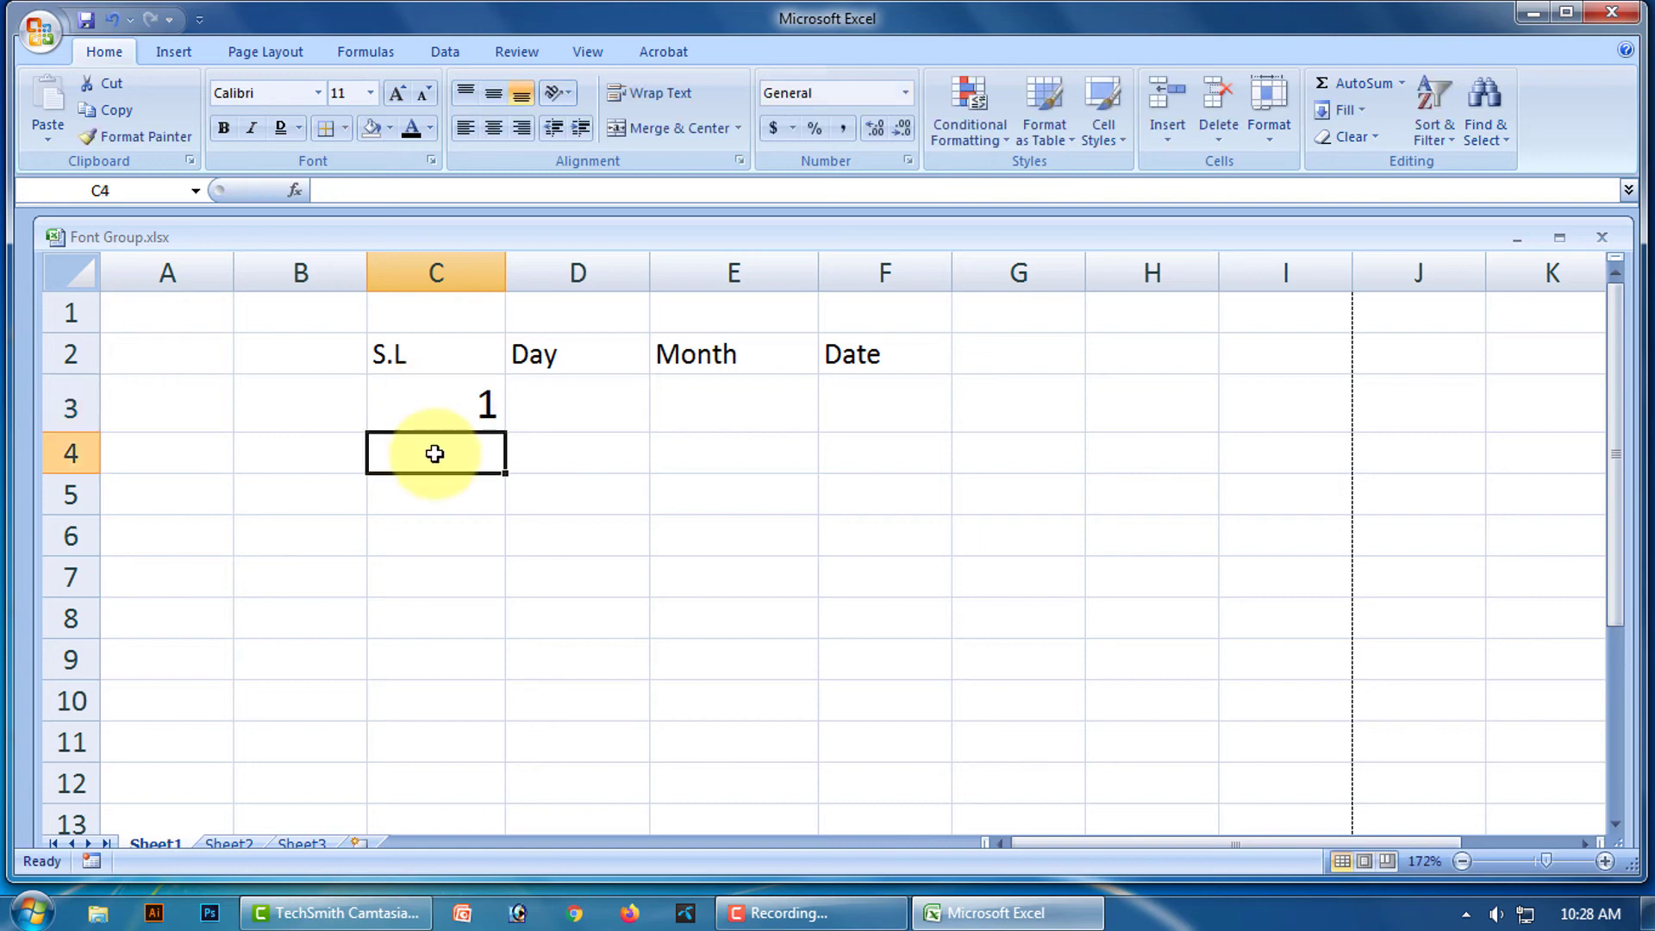
type("0")
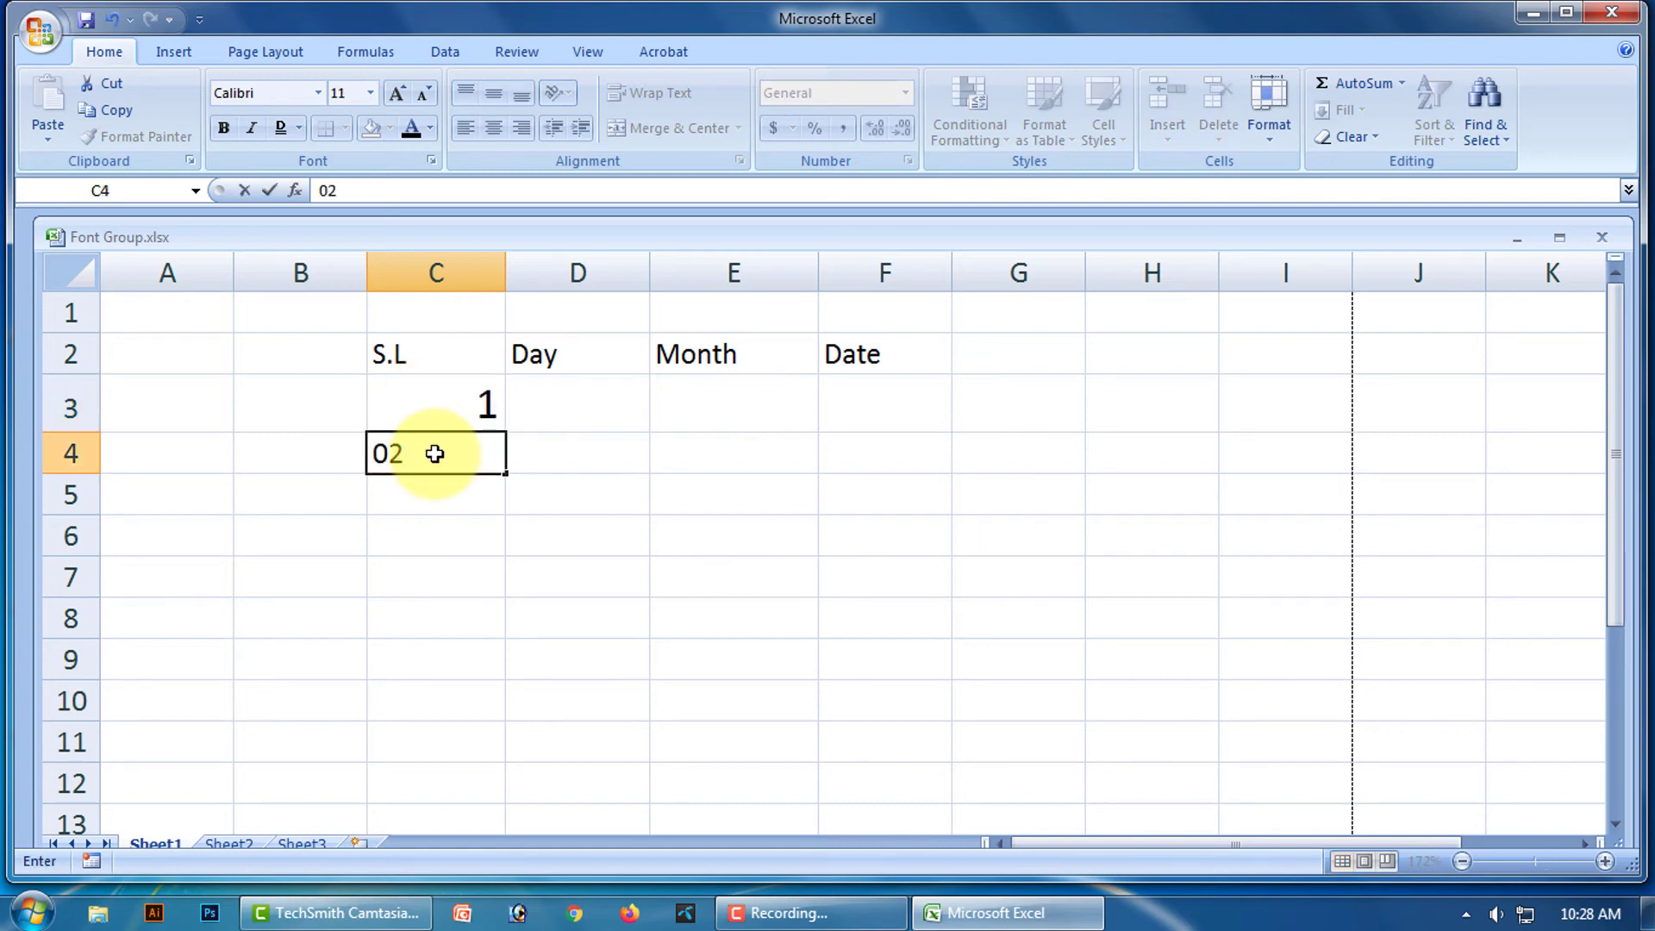
type("2")
left_click(440, 497)
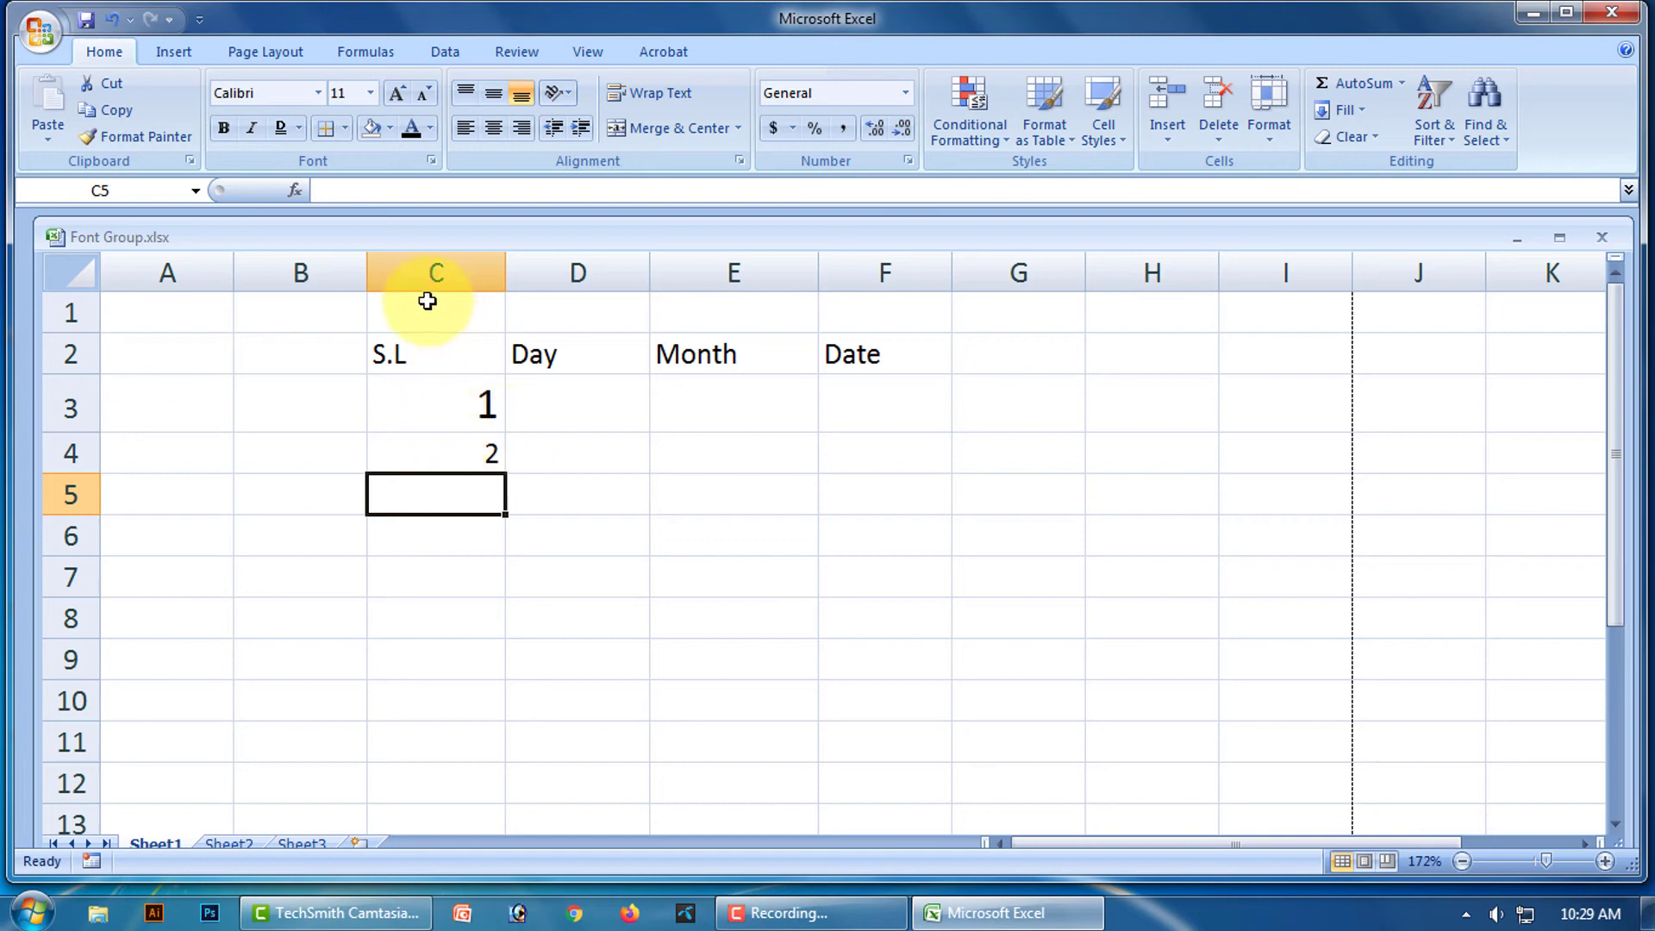
Copy the 1 from C3 down column C to row 12.
left_click(485, 408)
left_click(498, 450)
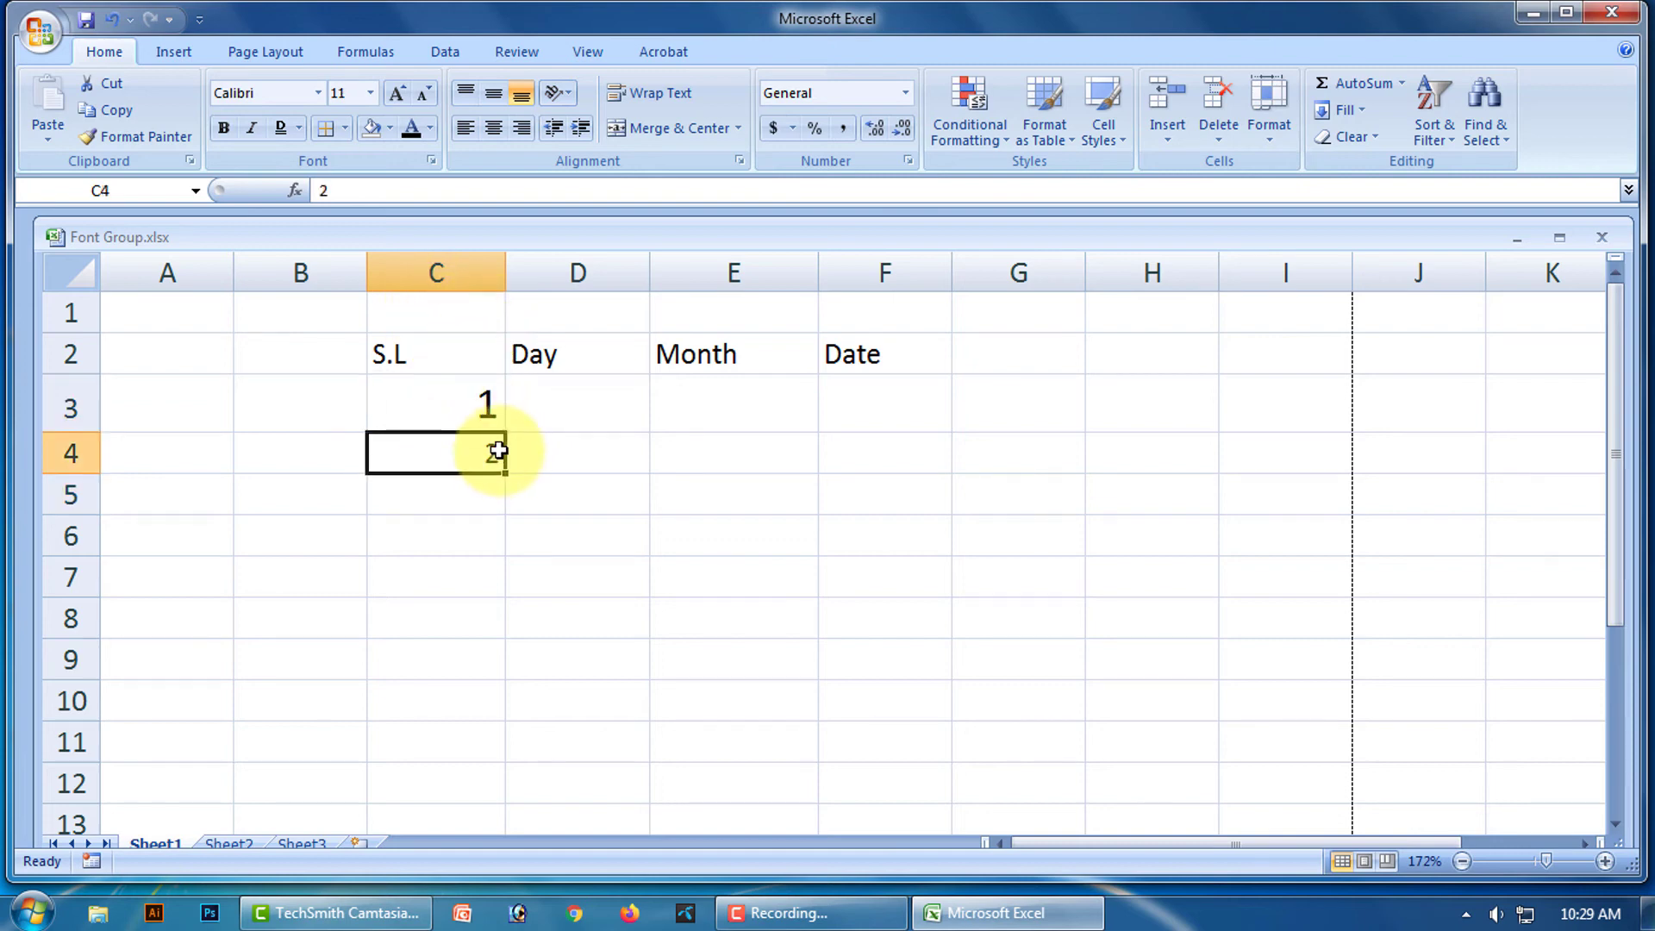
left_click(451, 399)
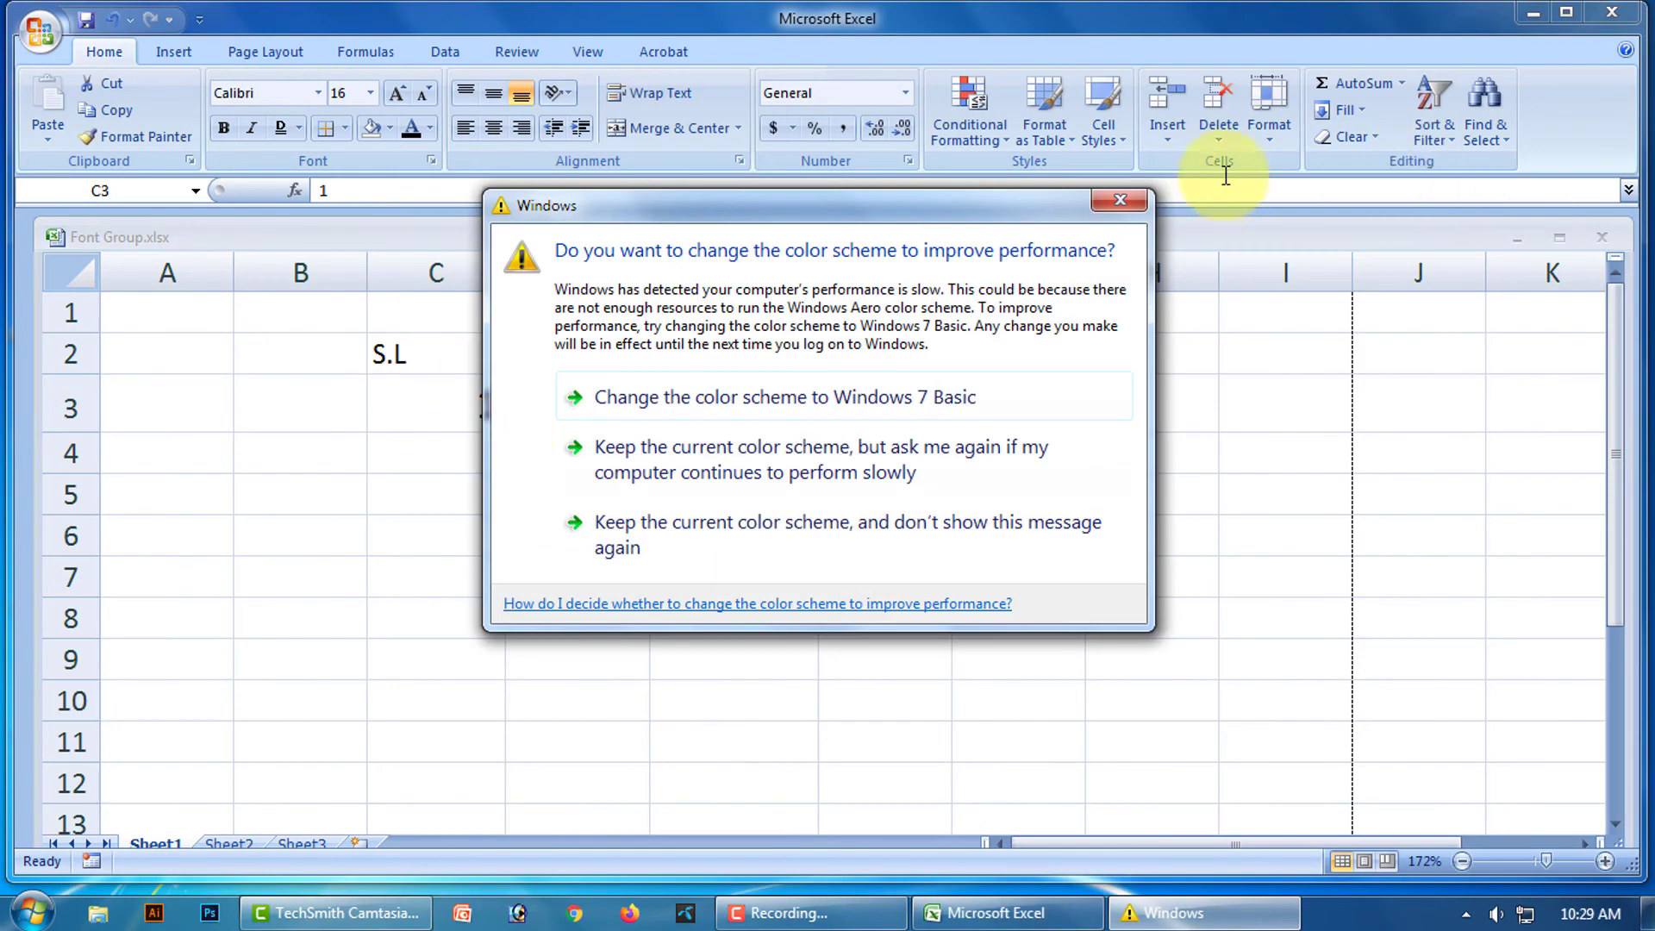
left_click(1128, 206)
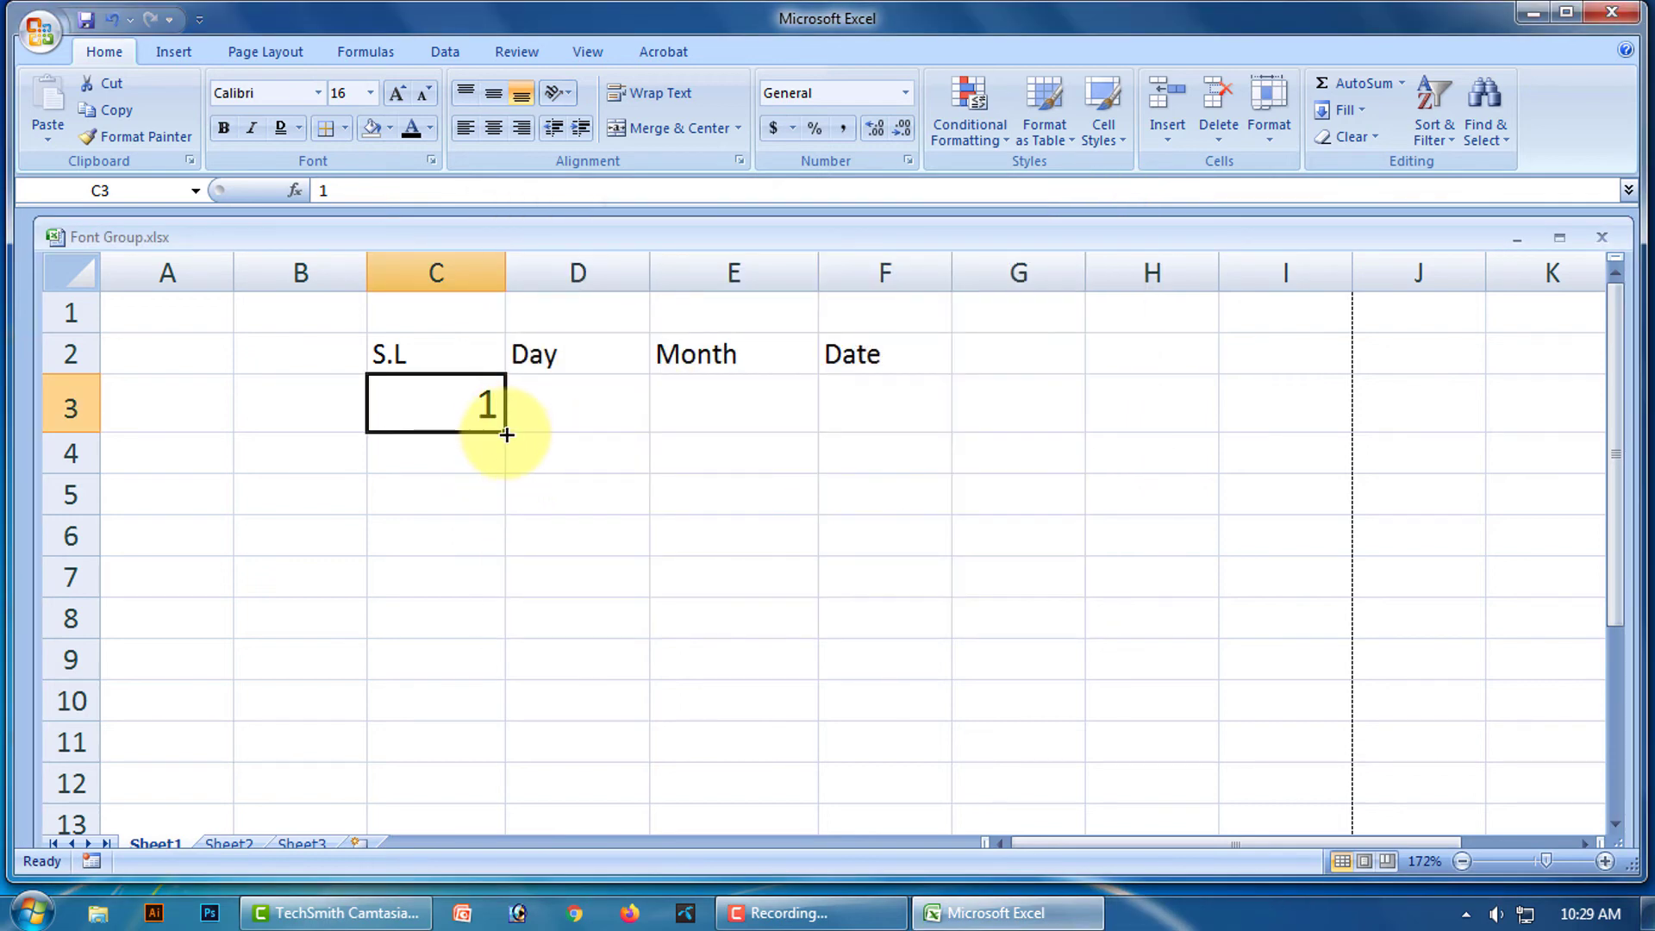
left_click_drag(505, 431, 493, 797)
scroll(776, 583, "down", 2)
scroll(750, 573, "up", 2)
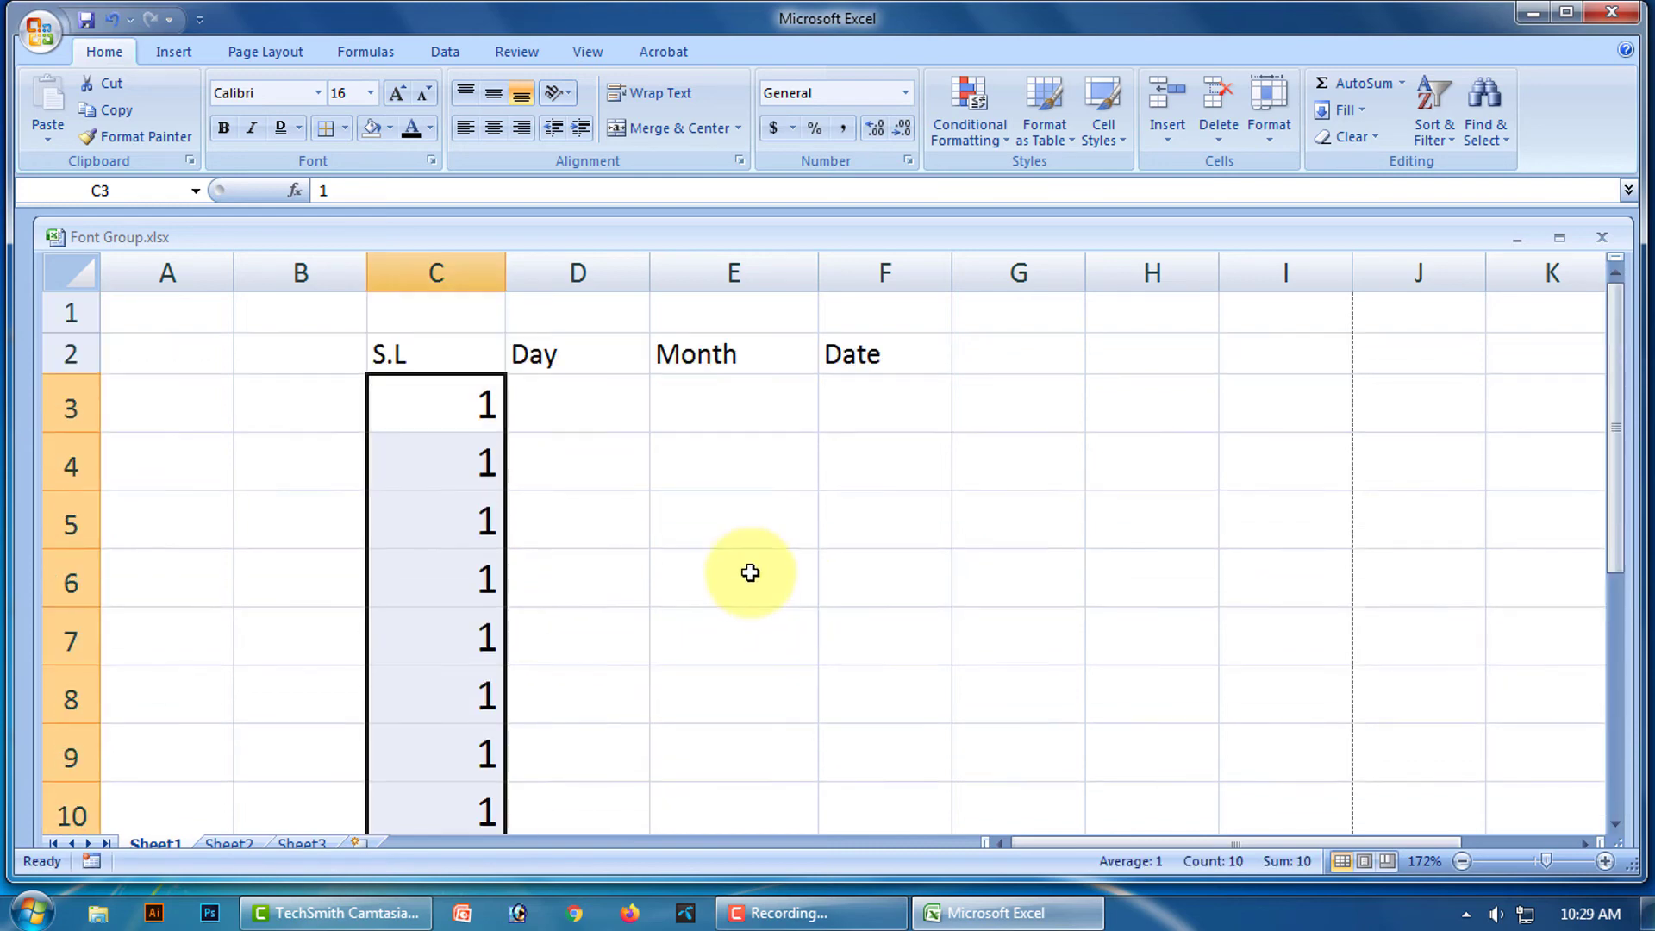
scroll(638, 479, "down", 1)
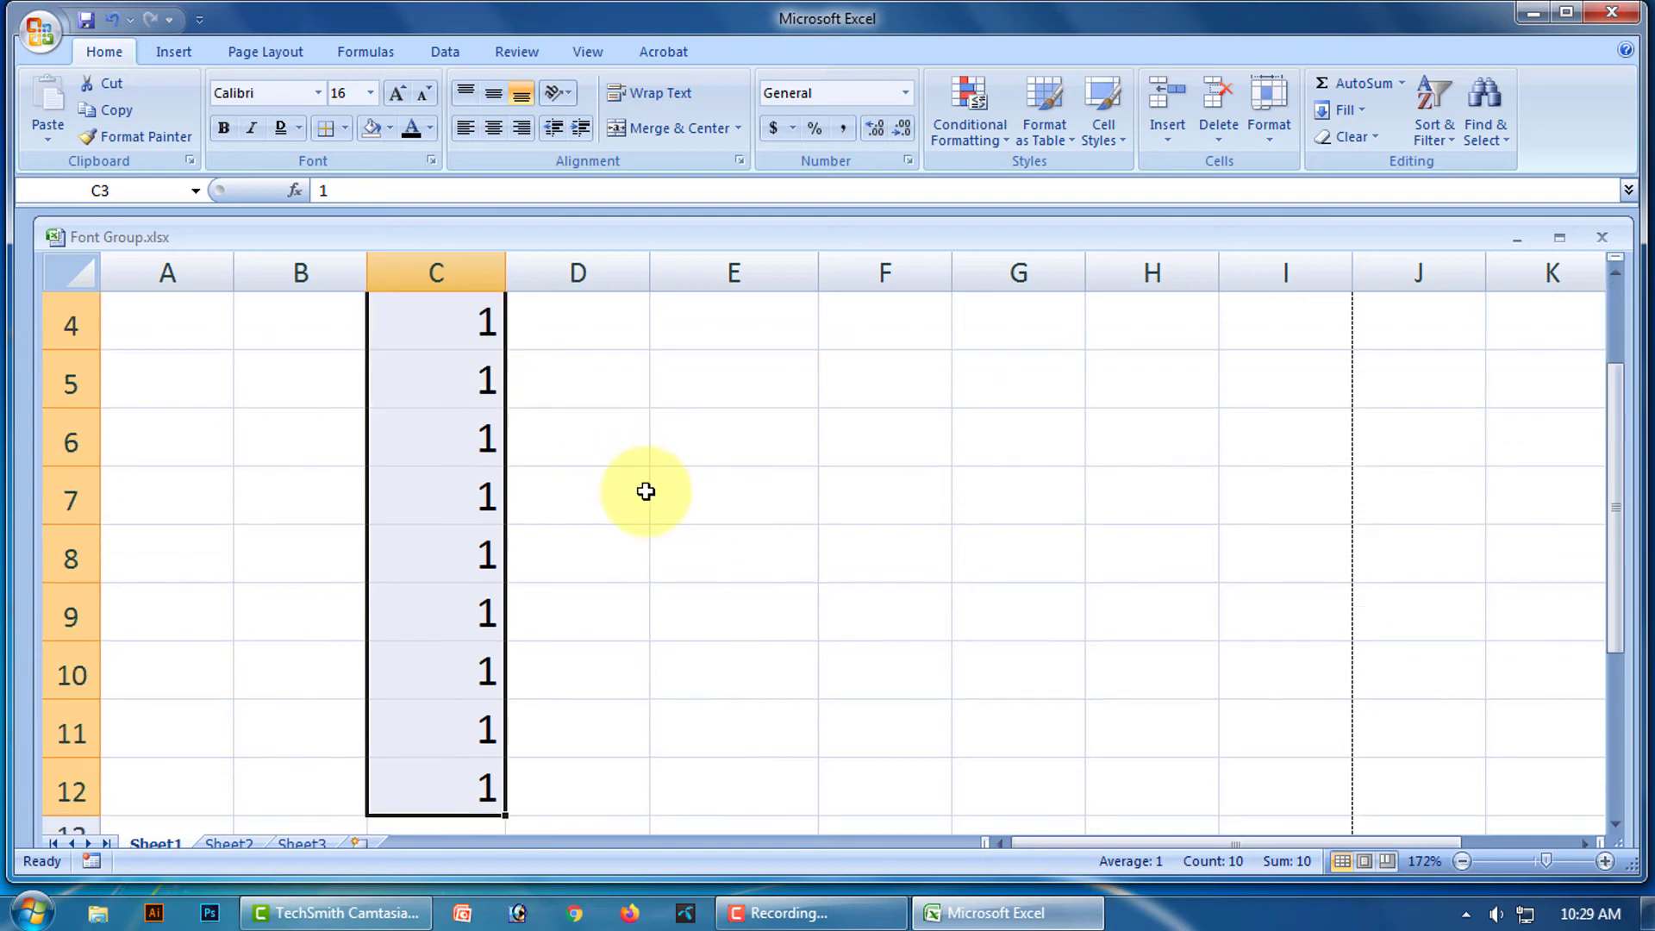
scroll(600, 432, "up", 1)
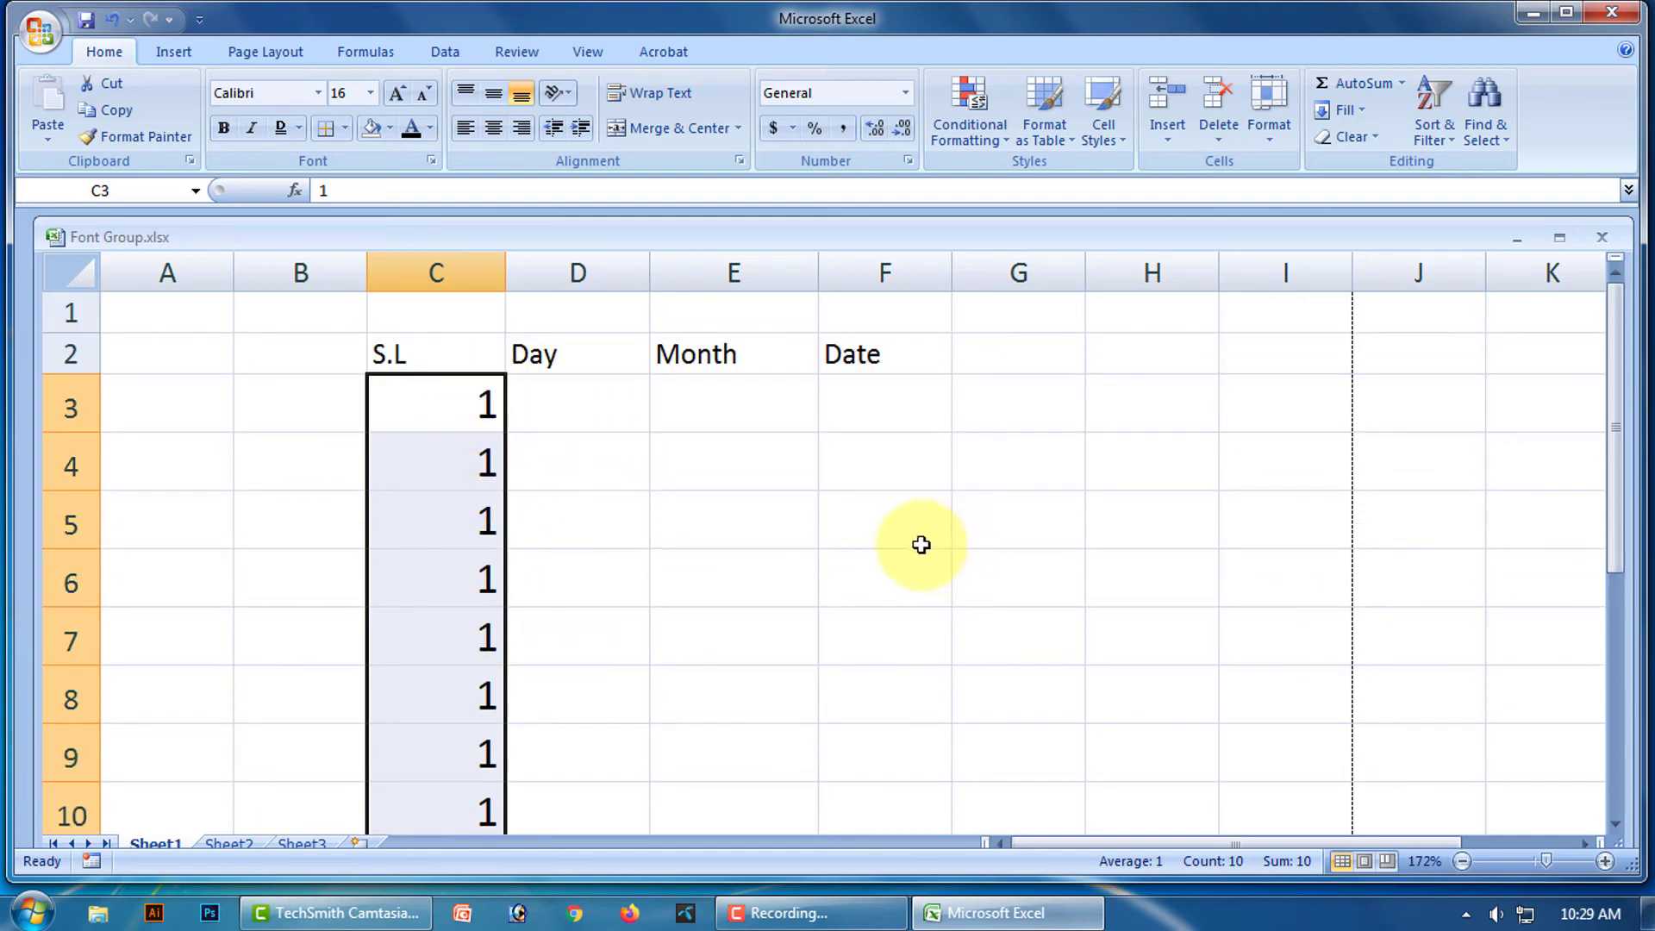
scroll(711, 521, "down", 1)
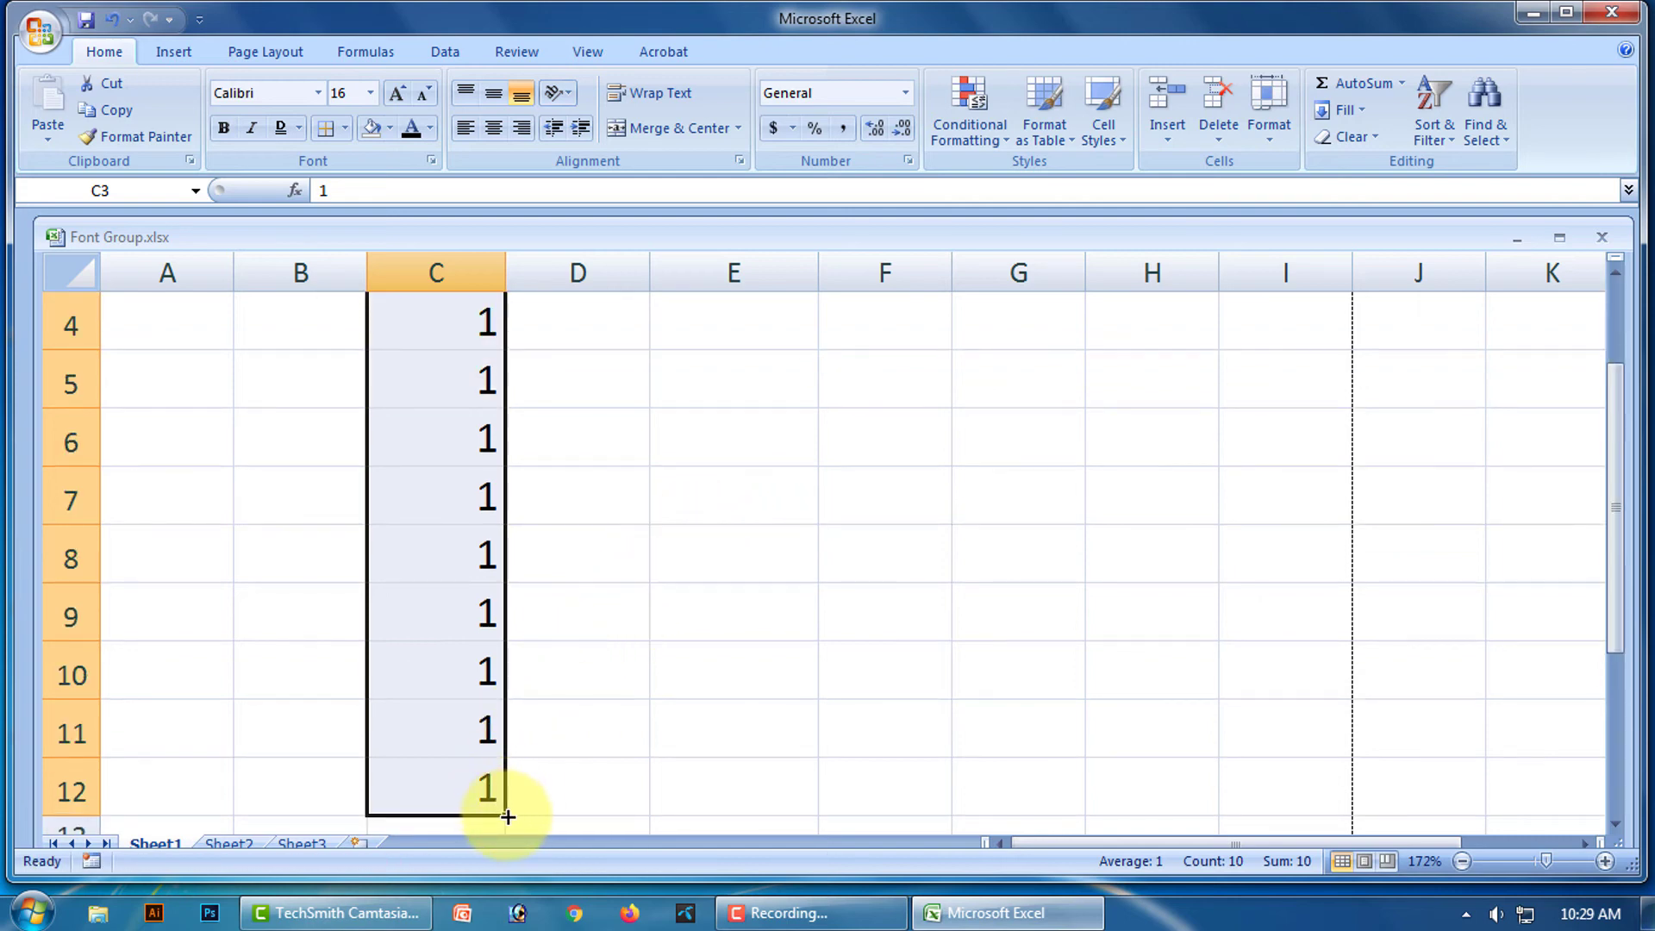
left_click(554, 767)
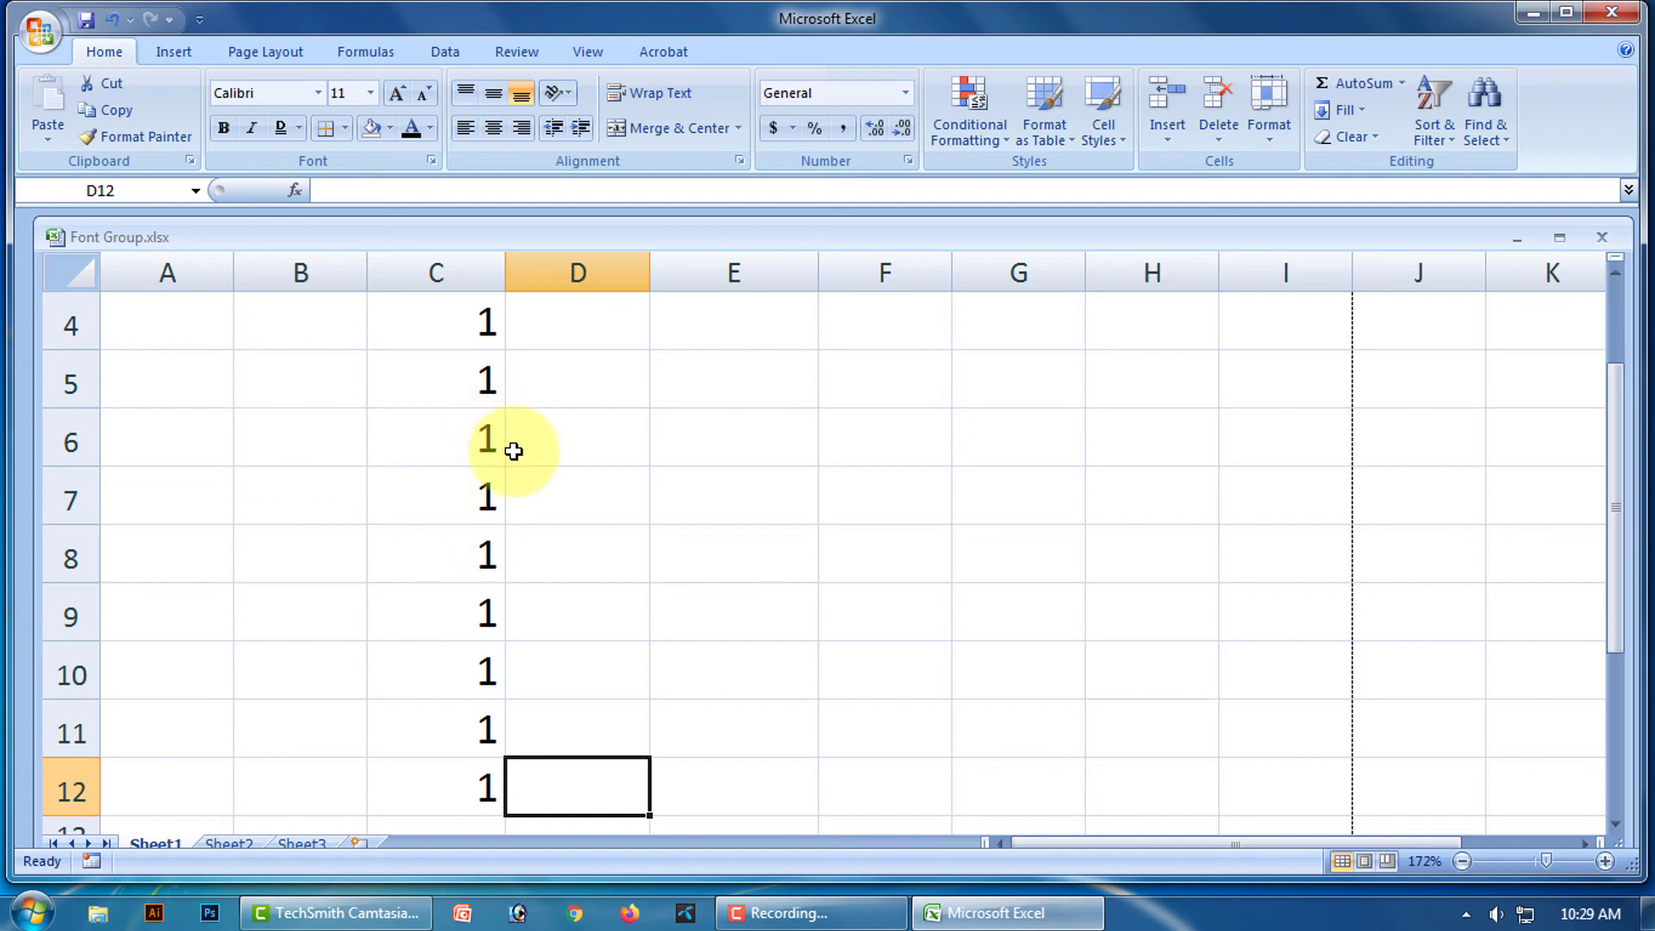
scroll(496, 439, "up", 1)
Convert the copied 1s into a 1–10 series with Auto Fill Options' Fill Series.
left_click_drag(480, 405, 480, 632)
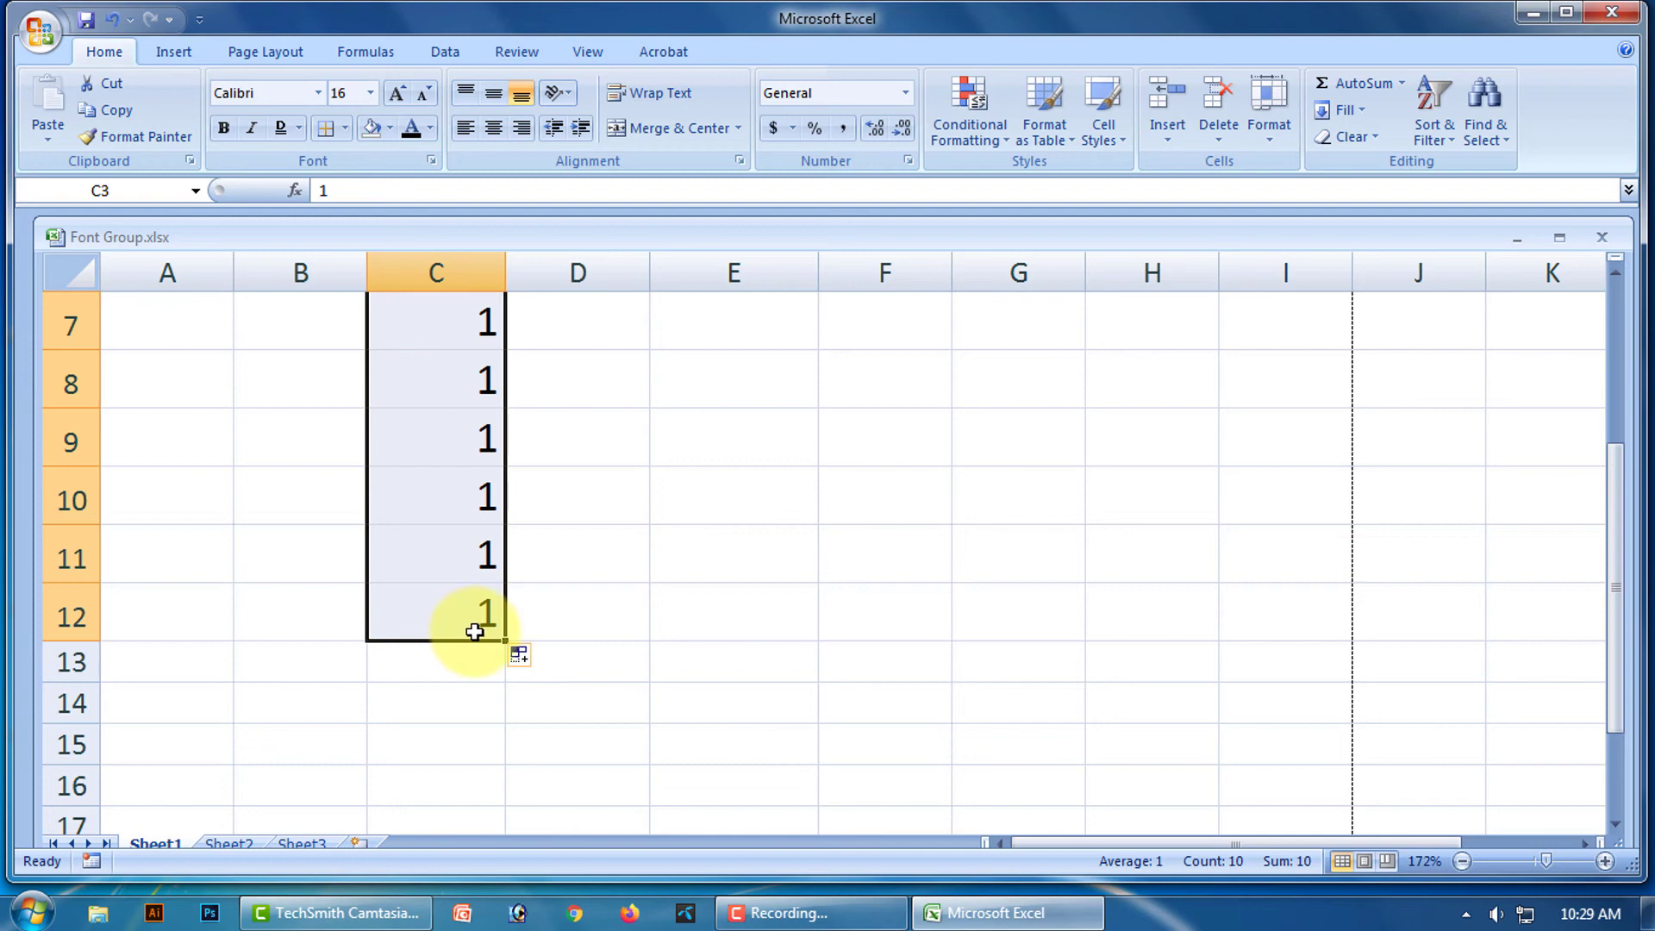
left_click(540, 658)
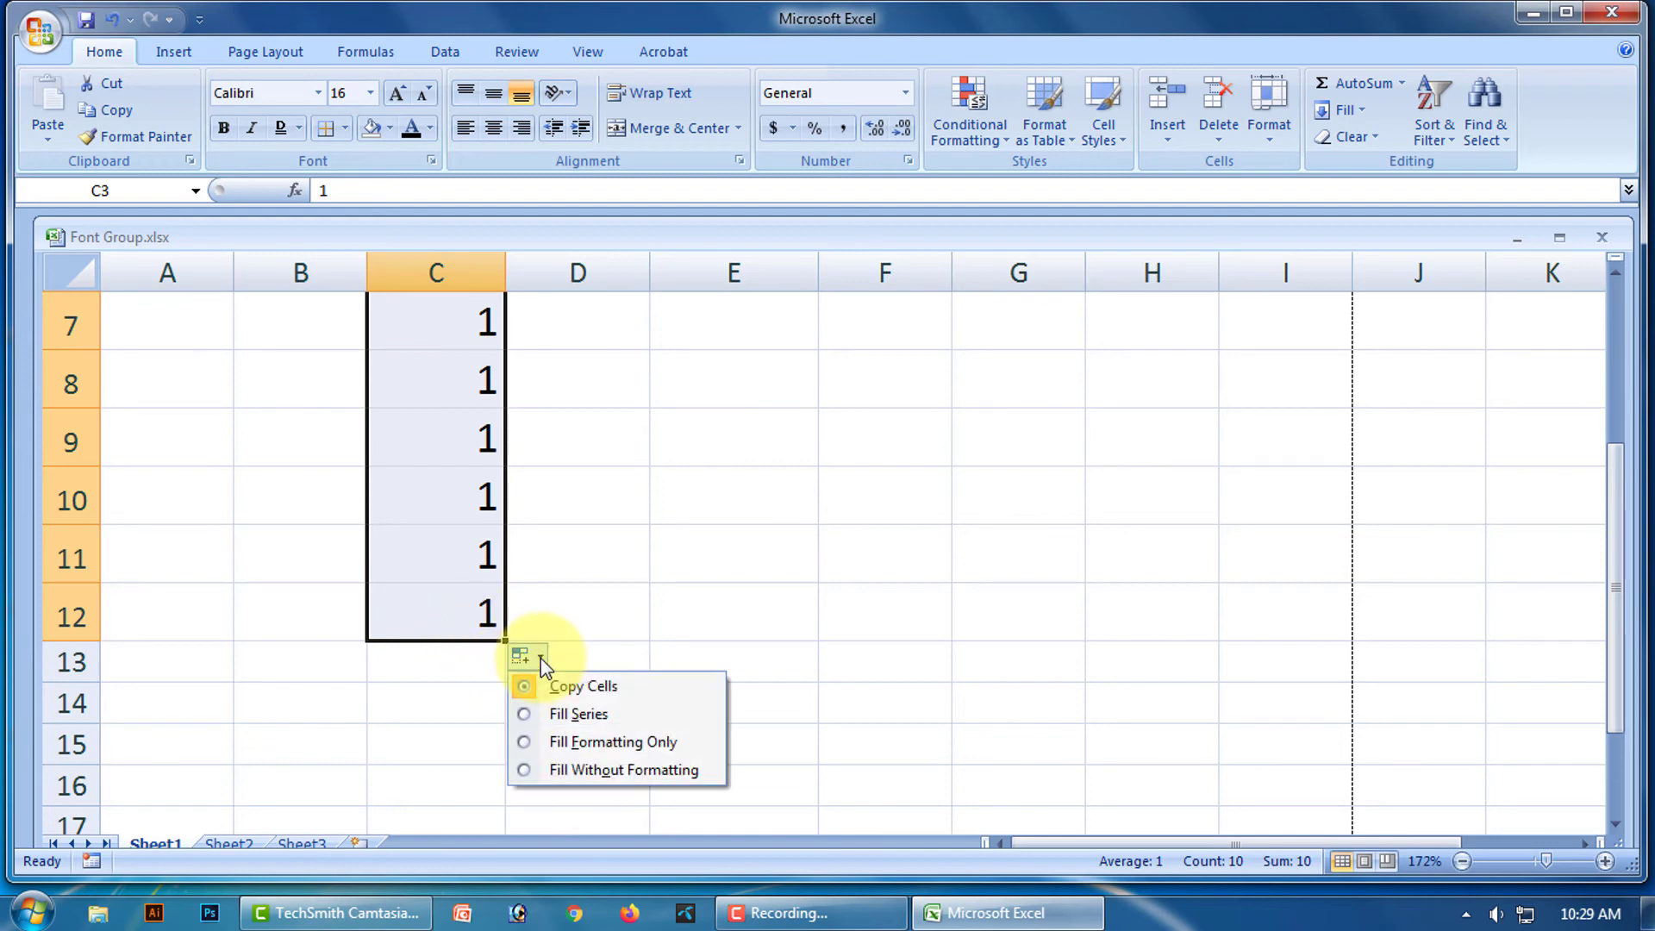
left_click(584, 712)
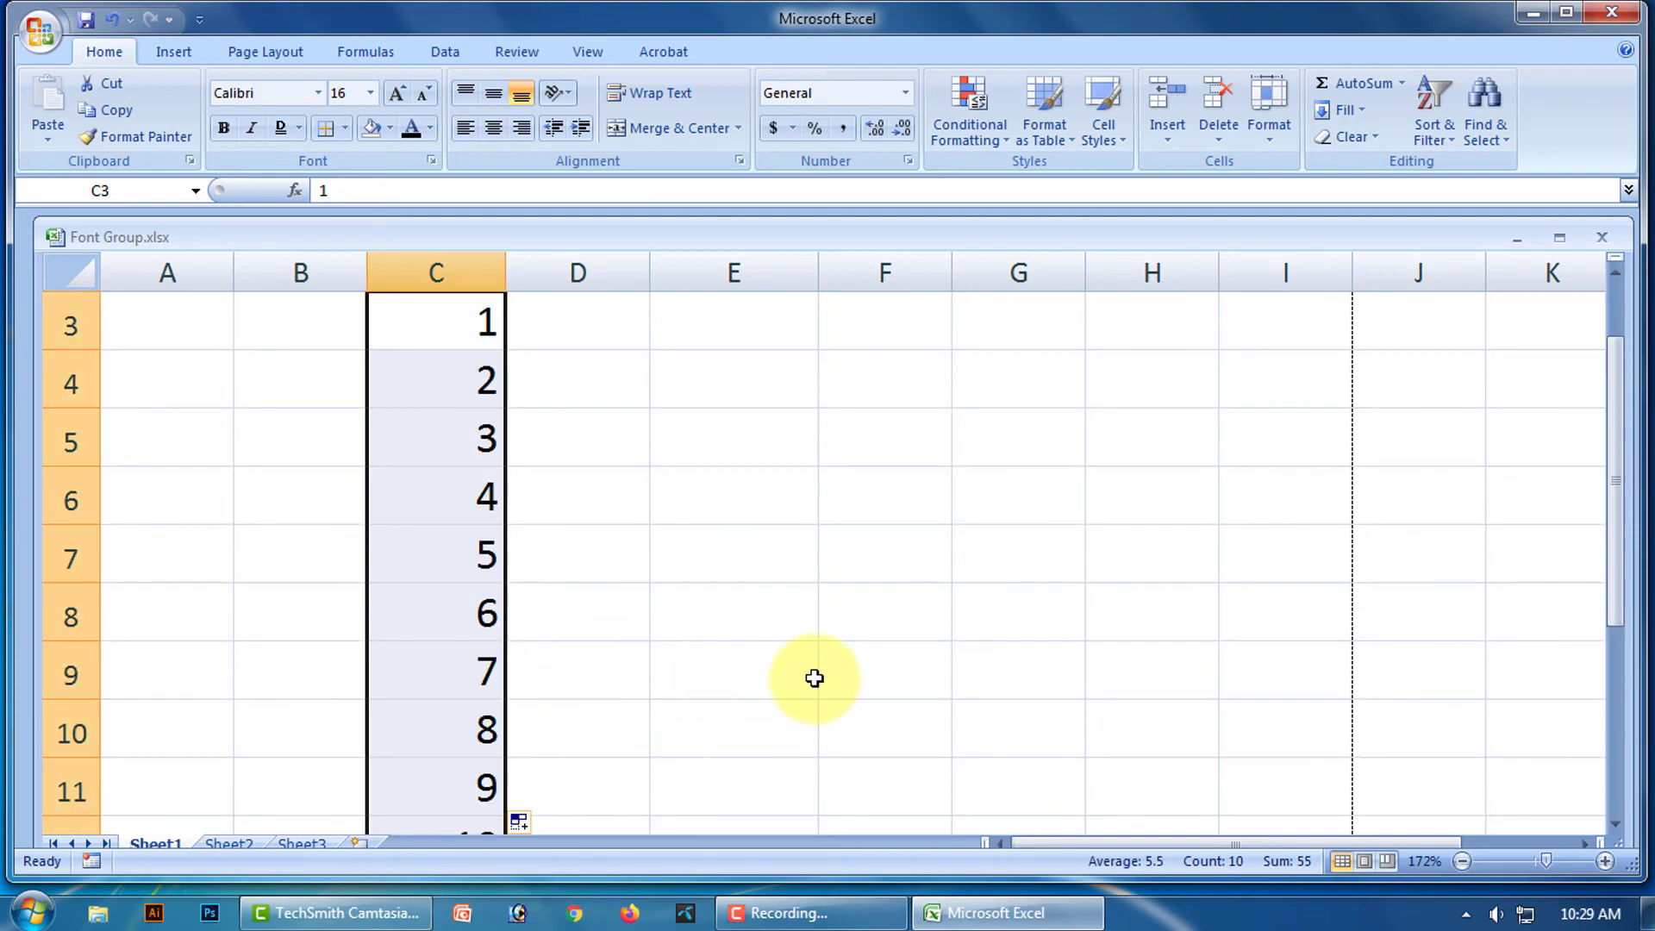
scroll(811, 677, "down", 3)
scroll(810, 676, "up", 2)
left_click(810, 677)
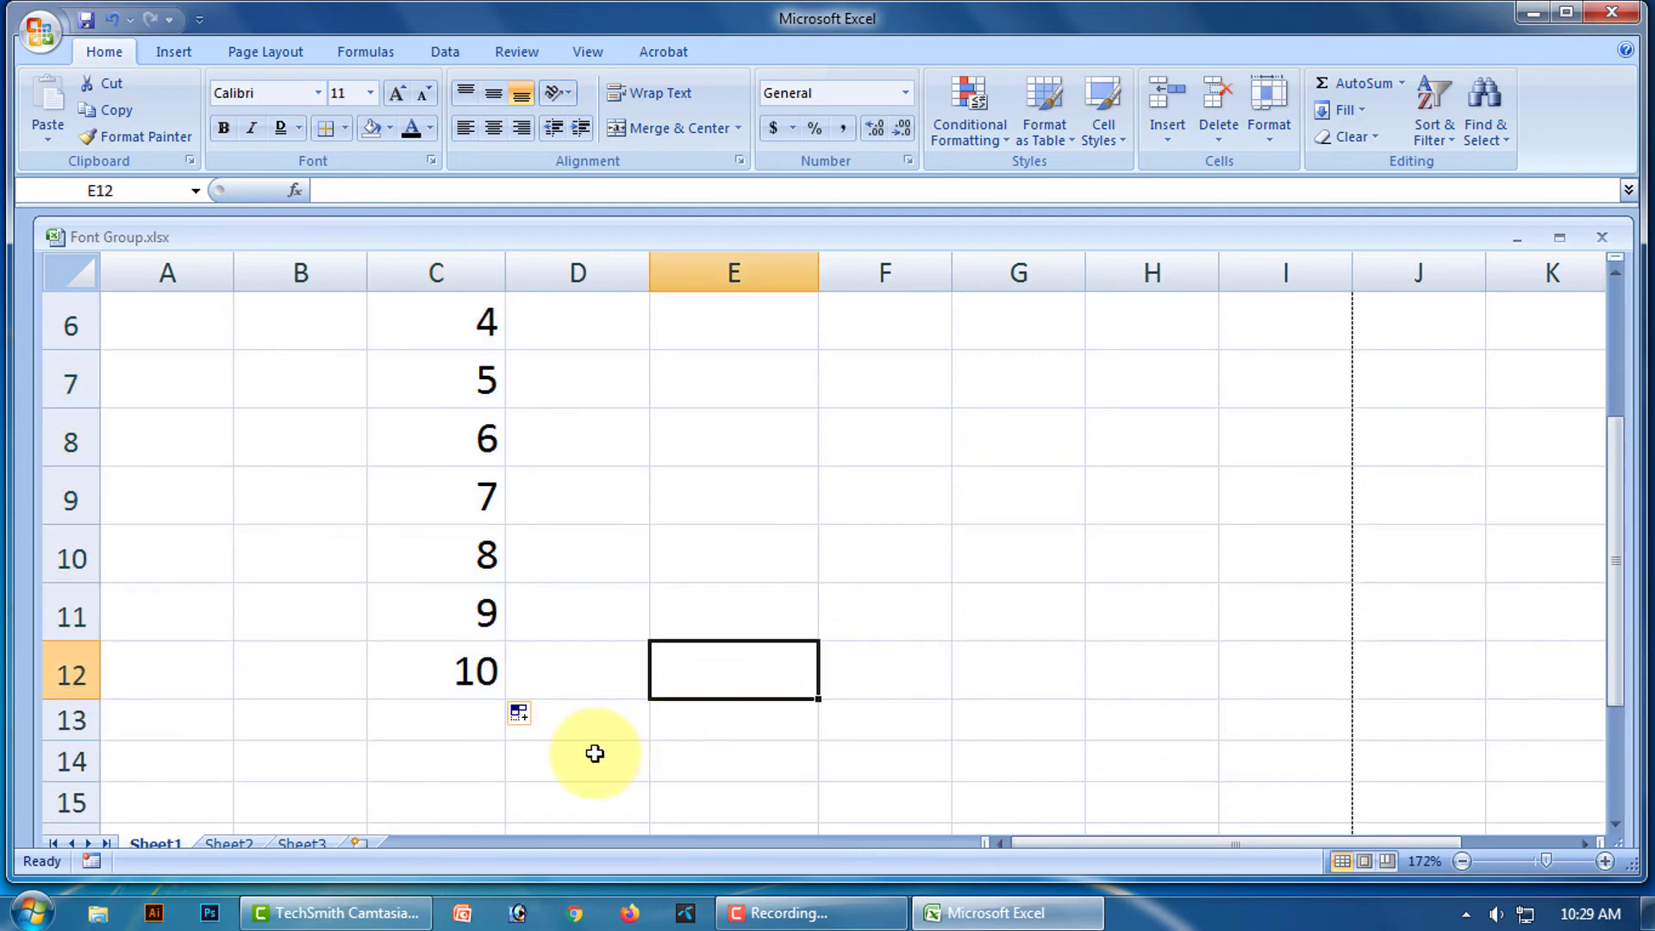
scroll(592, 742, "up", 2)
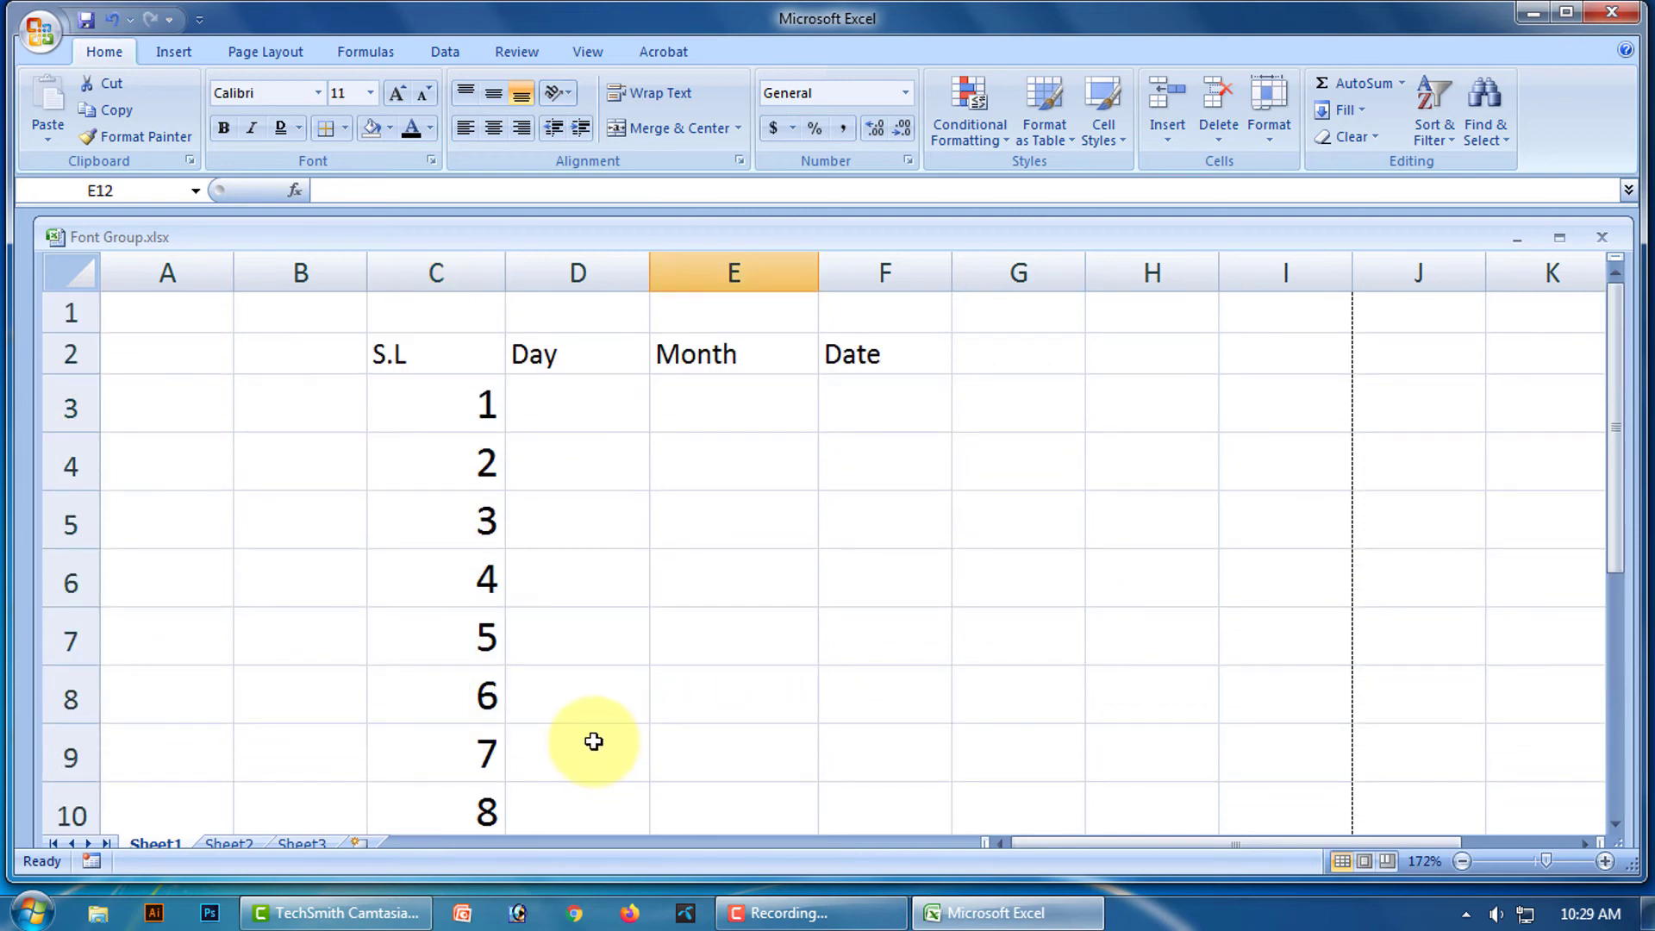
Set the serial numbers 1 to 10 in column C to font size 11.
left_click(1526, 861)
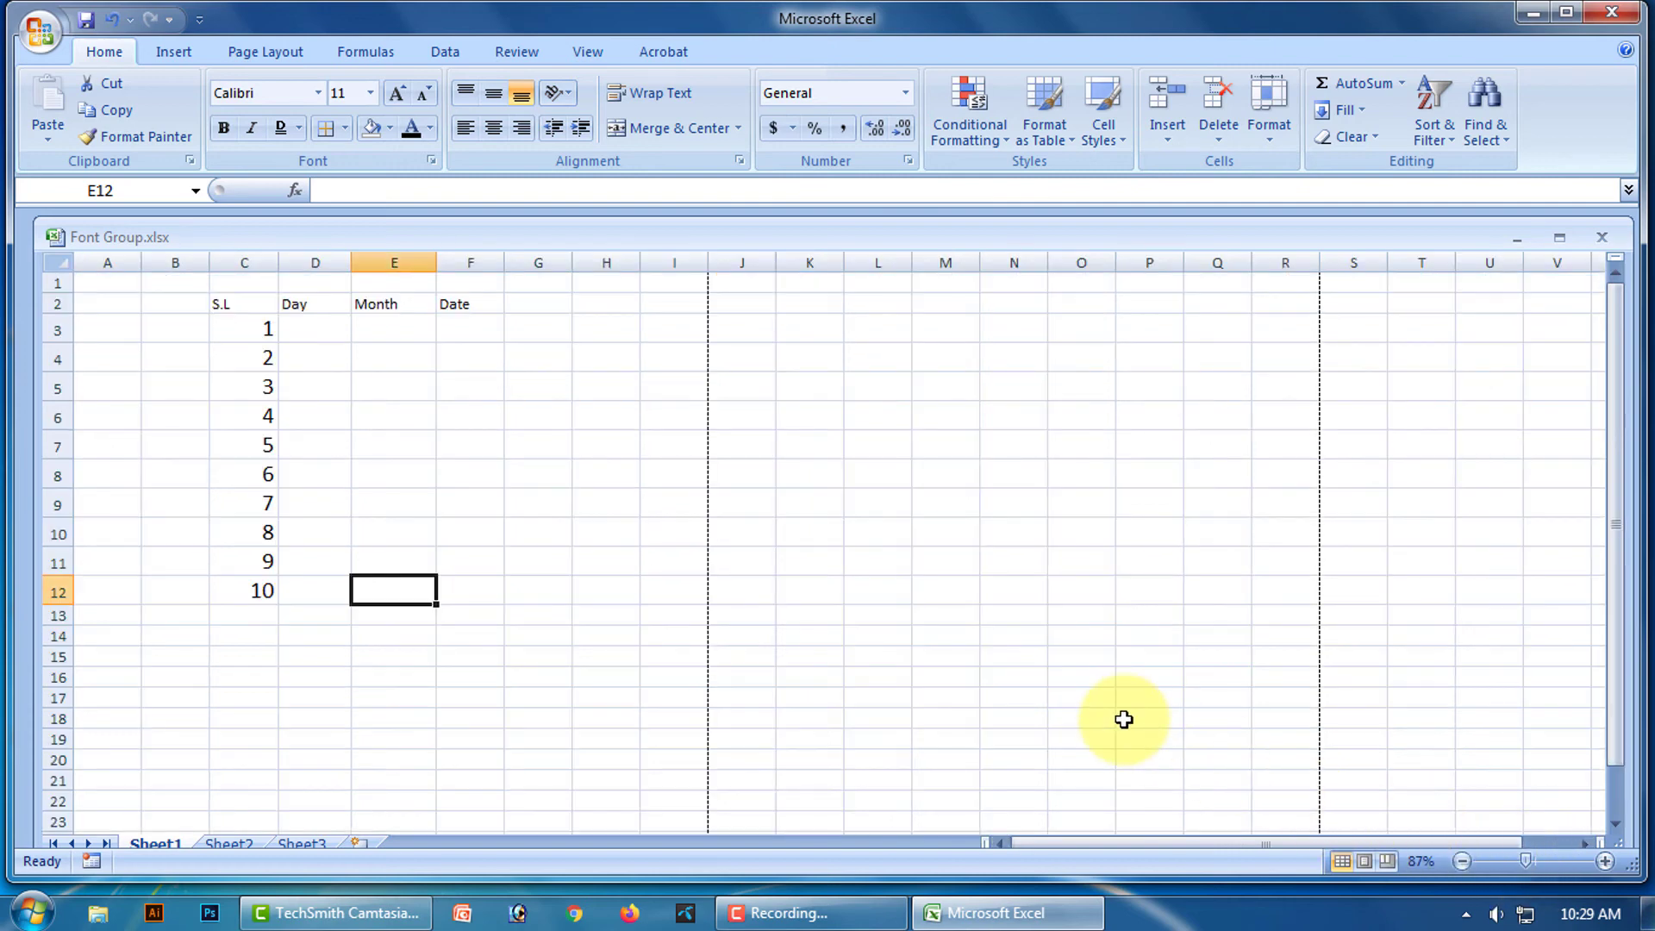
left_click_drag(244, 328, 253, 583)
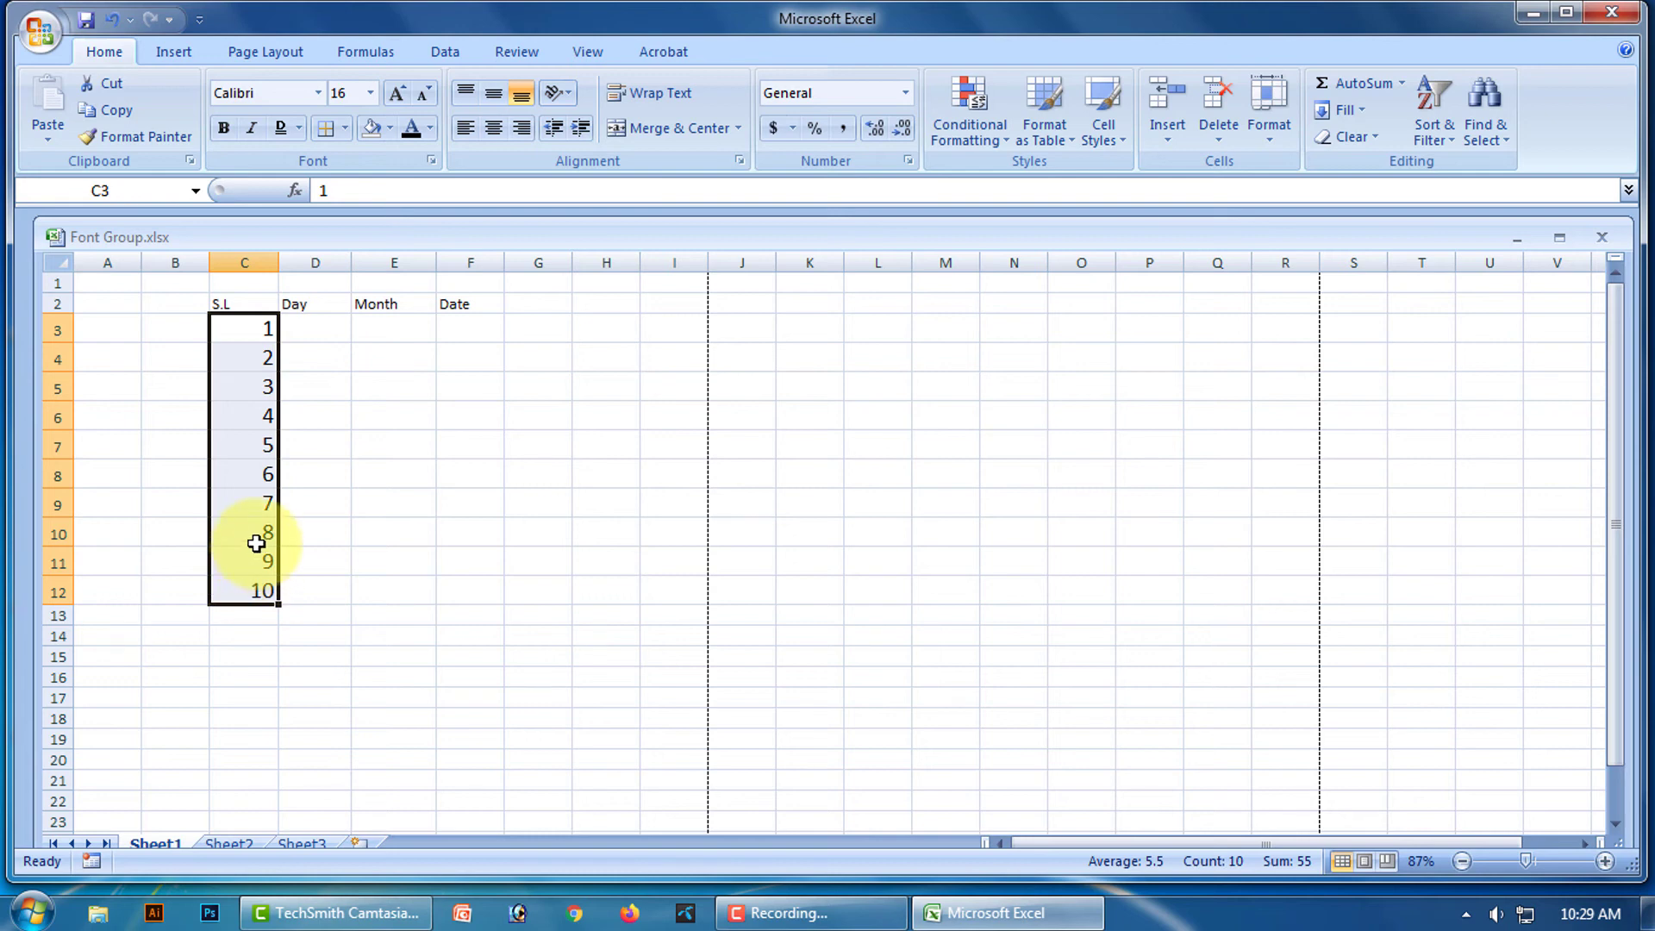
left_click(371, 95)
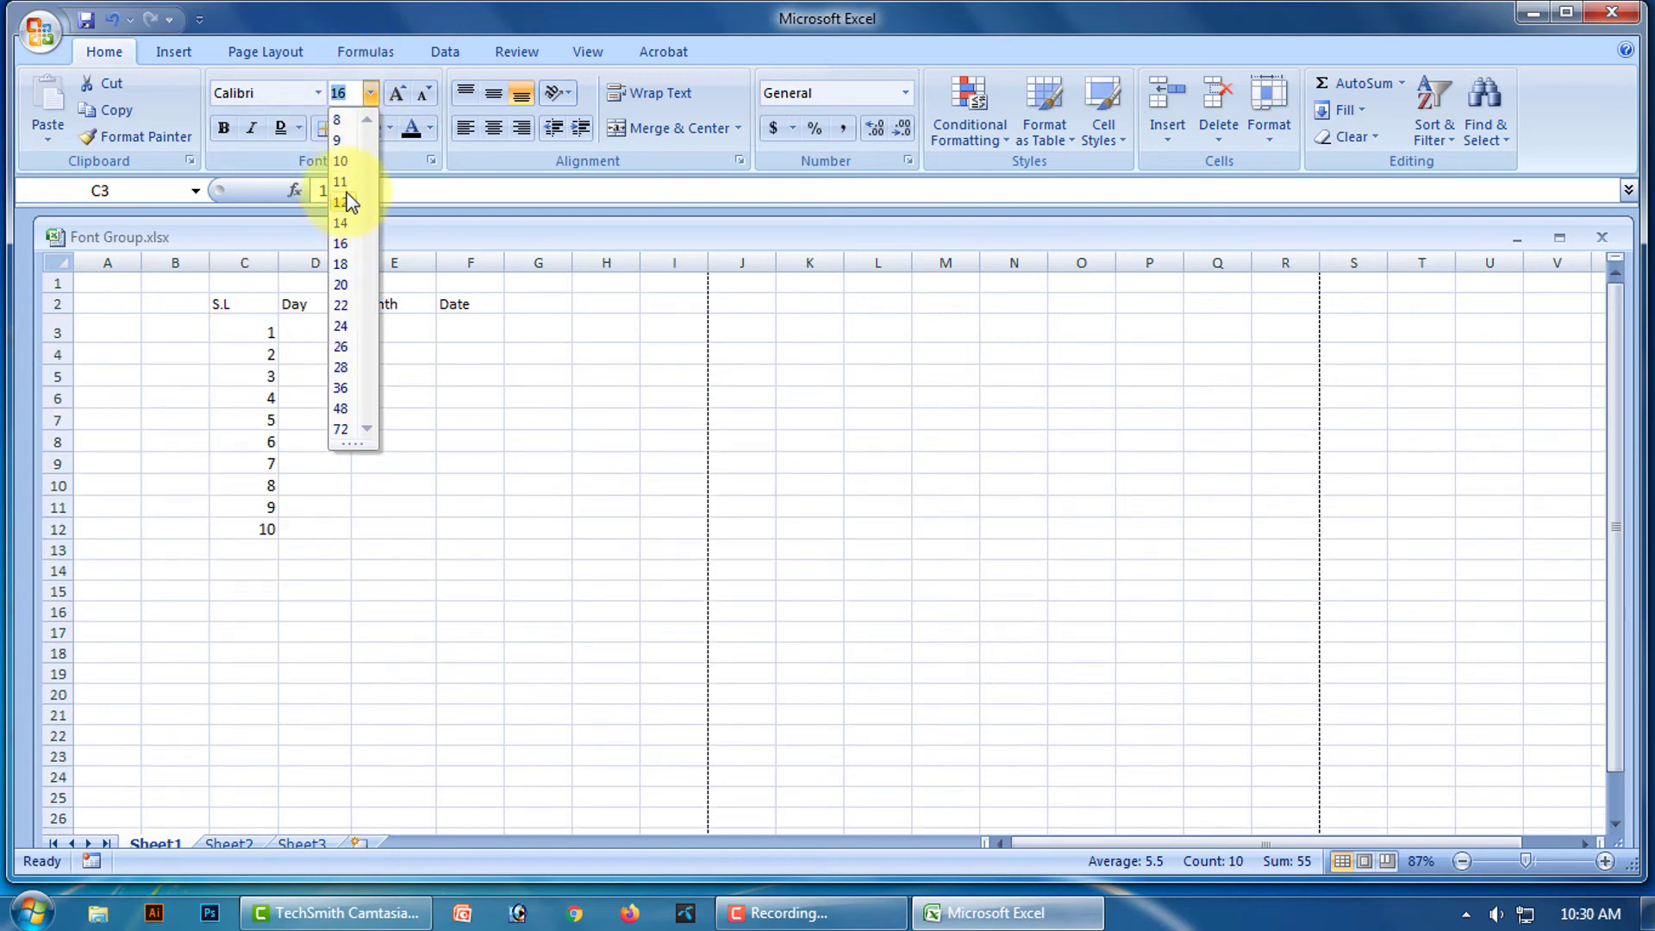
left_click(340, 181)
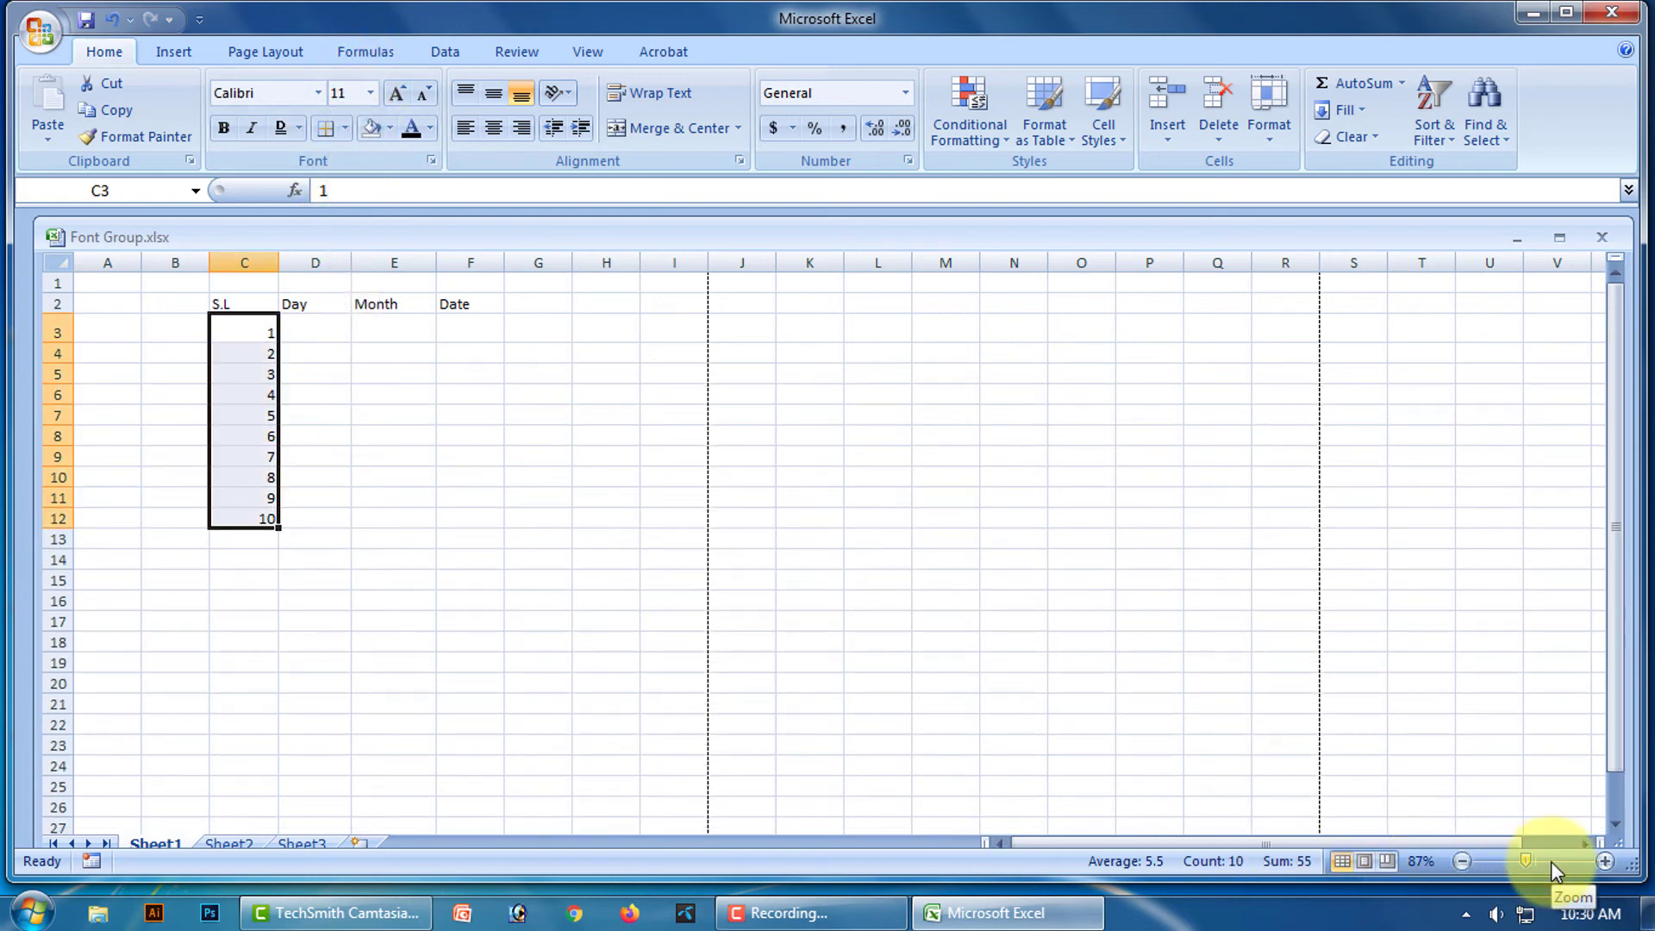
left_click(1550, 861)
left_click(1068, 693)
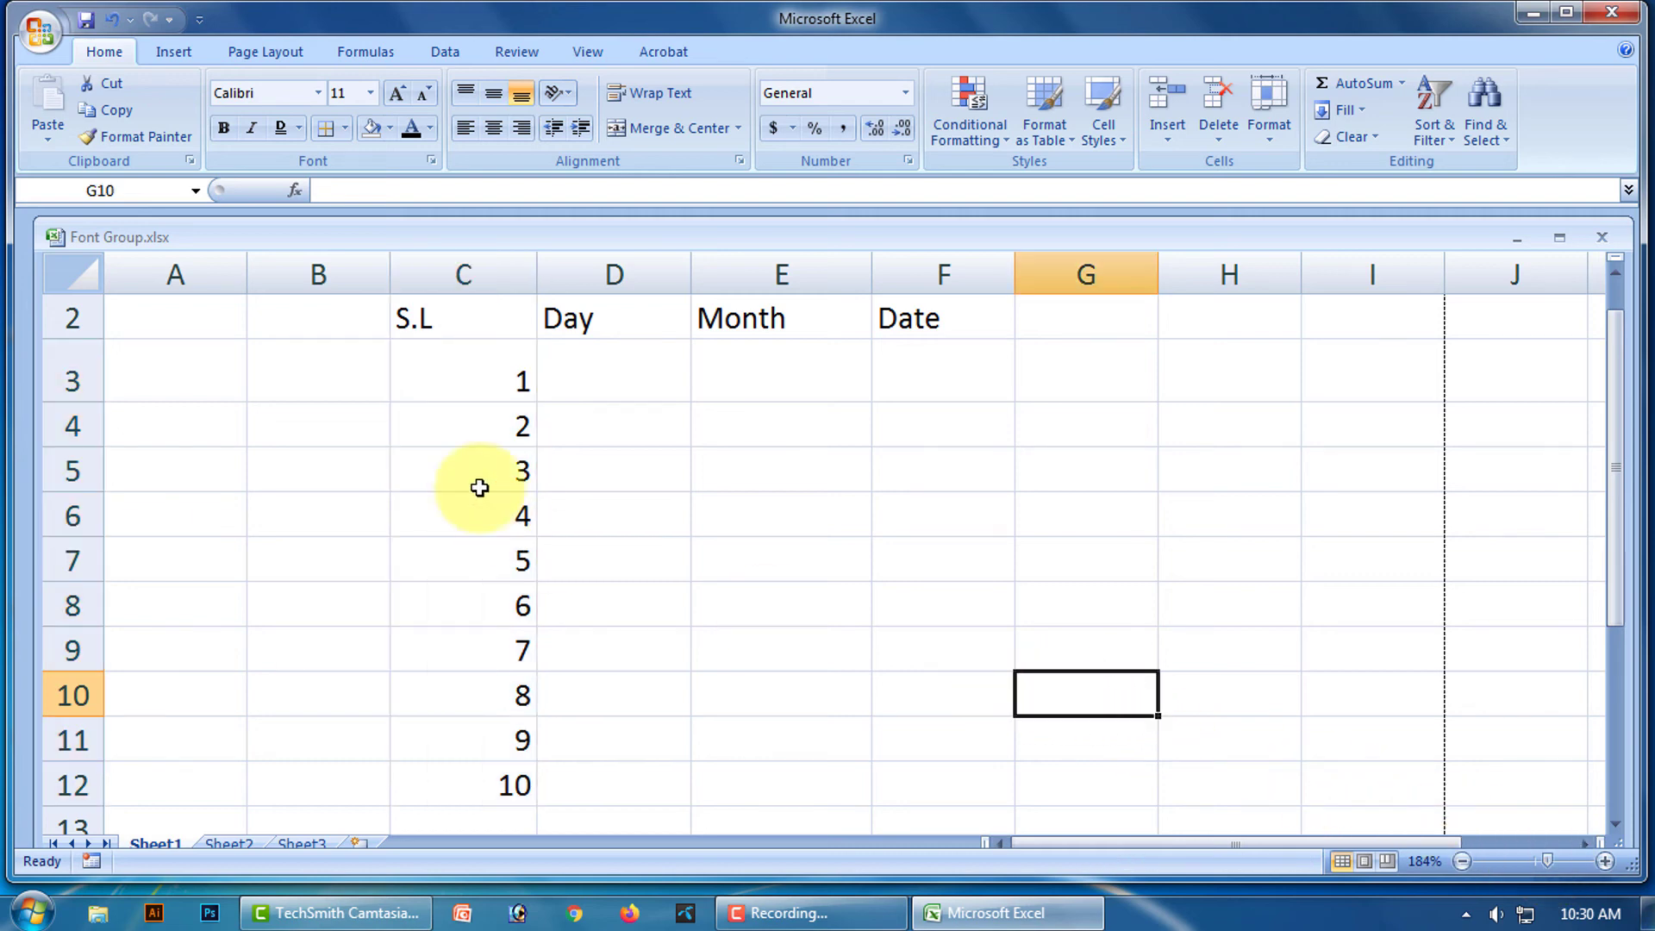
Middle-align and centre the S.L header and numbers in C2:C12.
left_click_drag(462, 362, 471, 697)
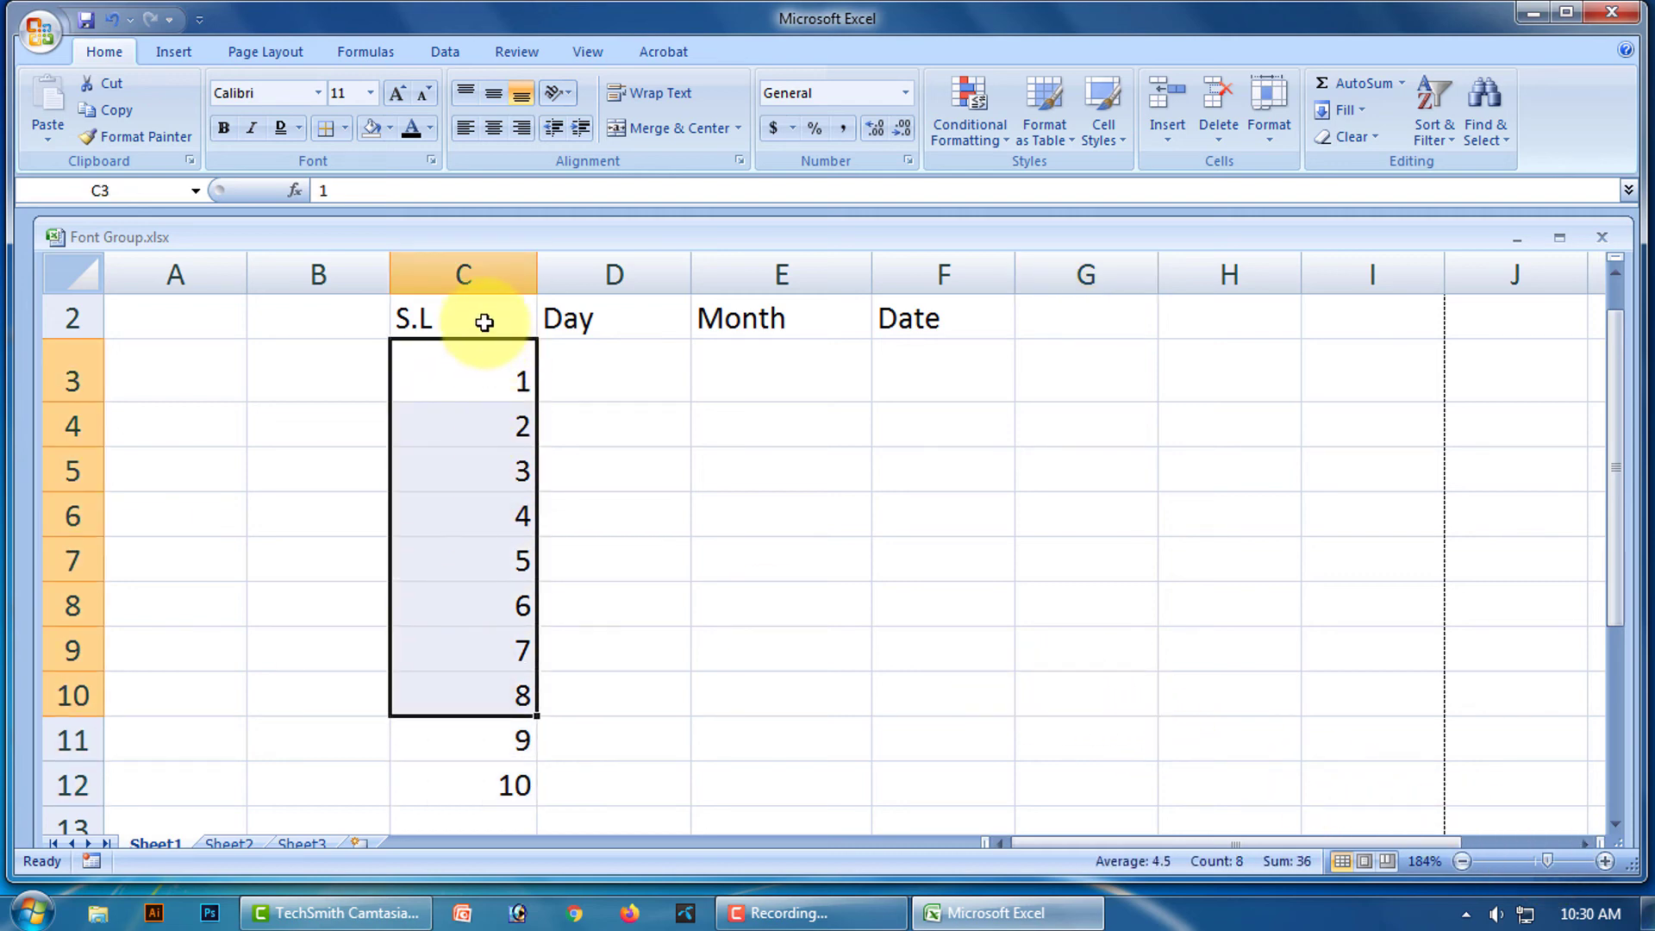
left_click_drag(485, 322, 480, 742)
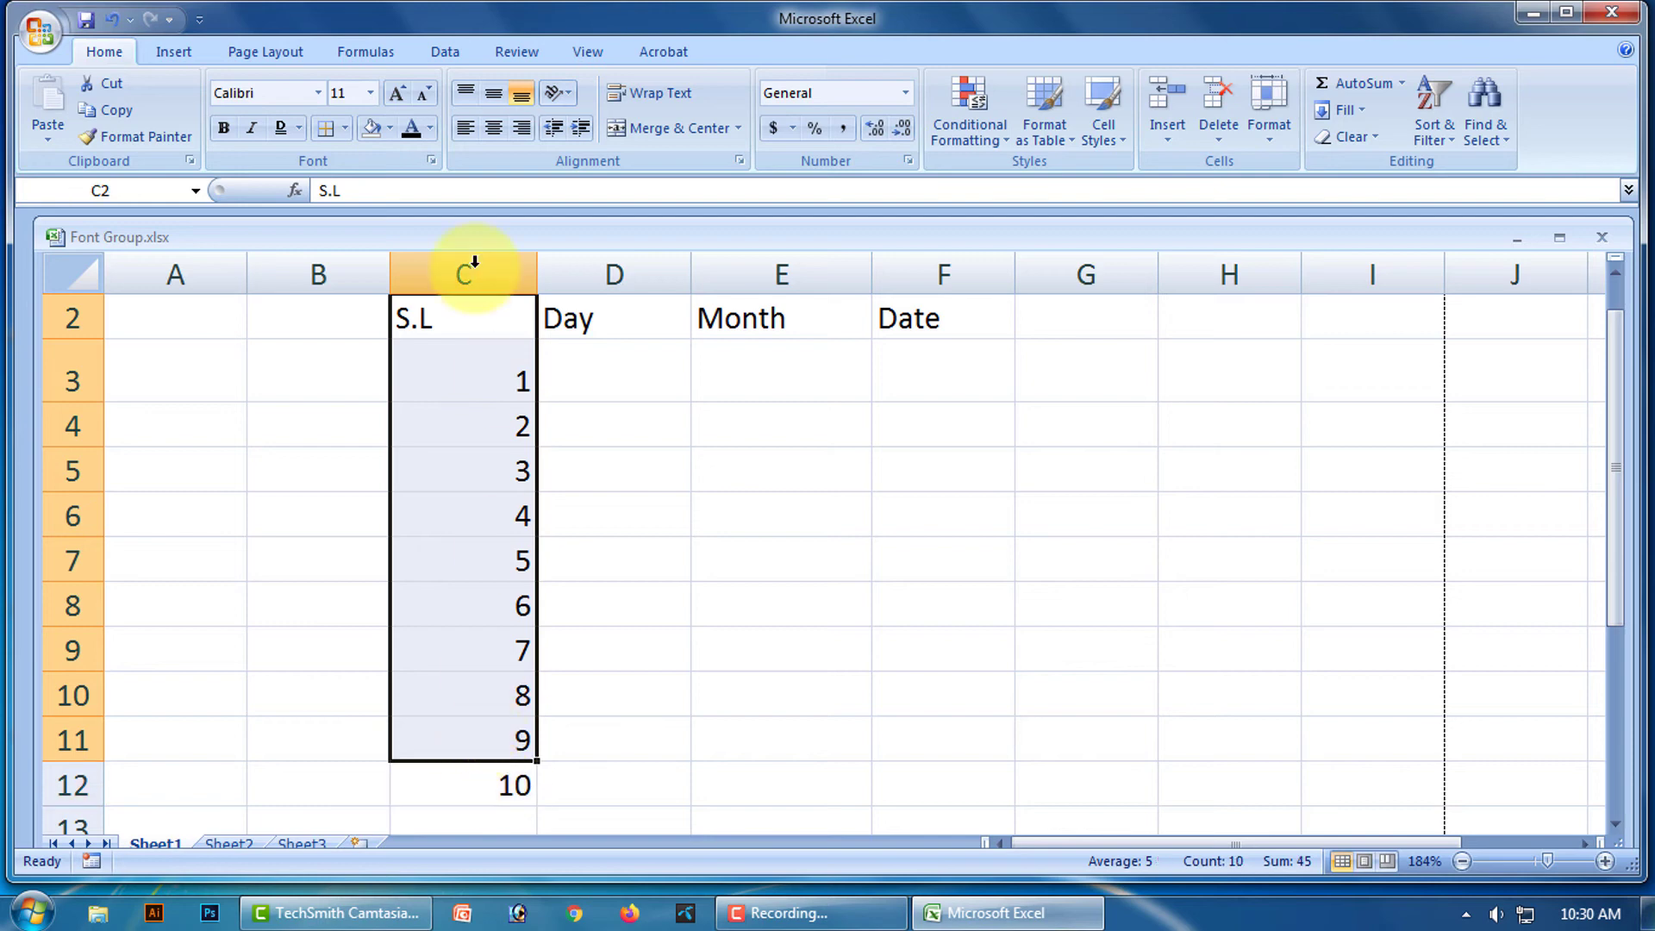
left_click(493, 93)
left_click(493, 128)
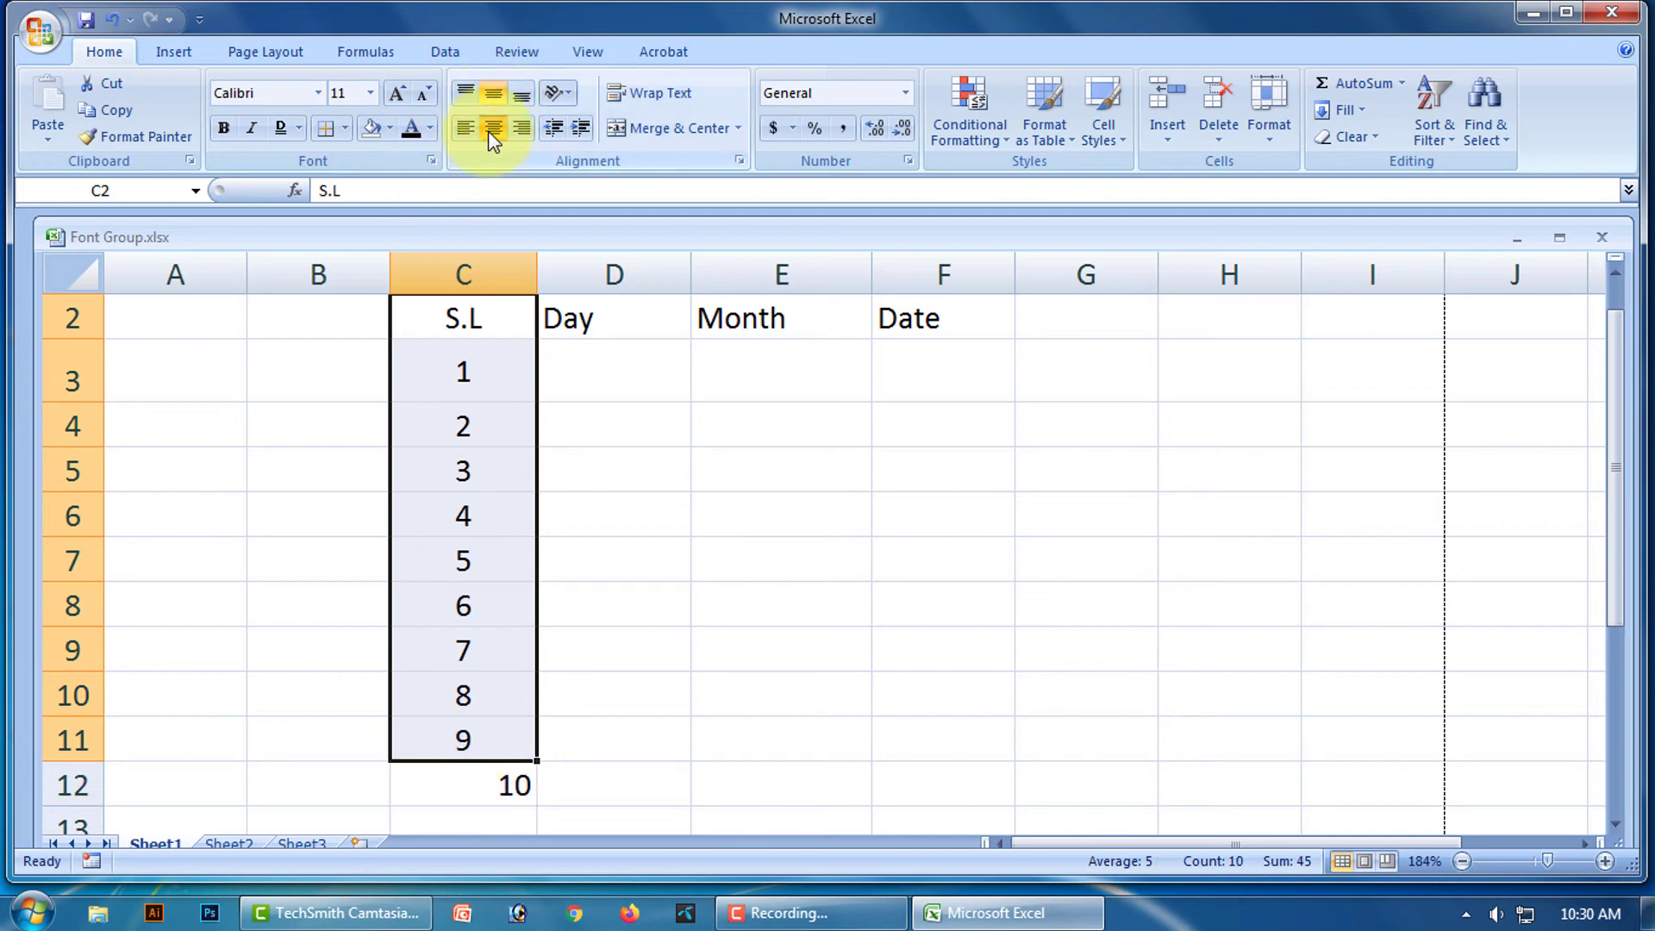
left_click(700, 504)
left_click(471, 786)
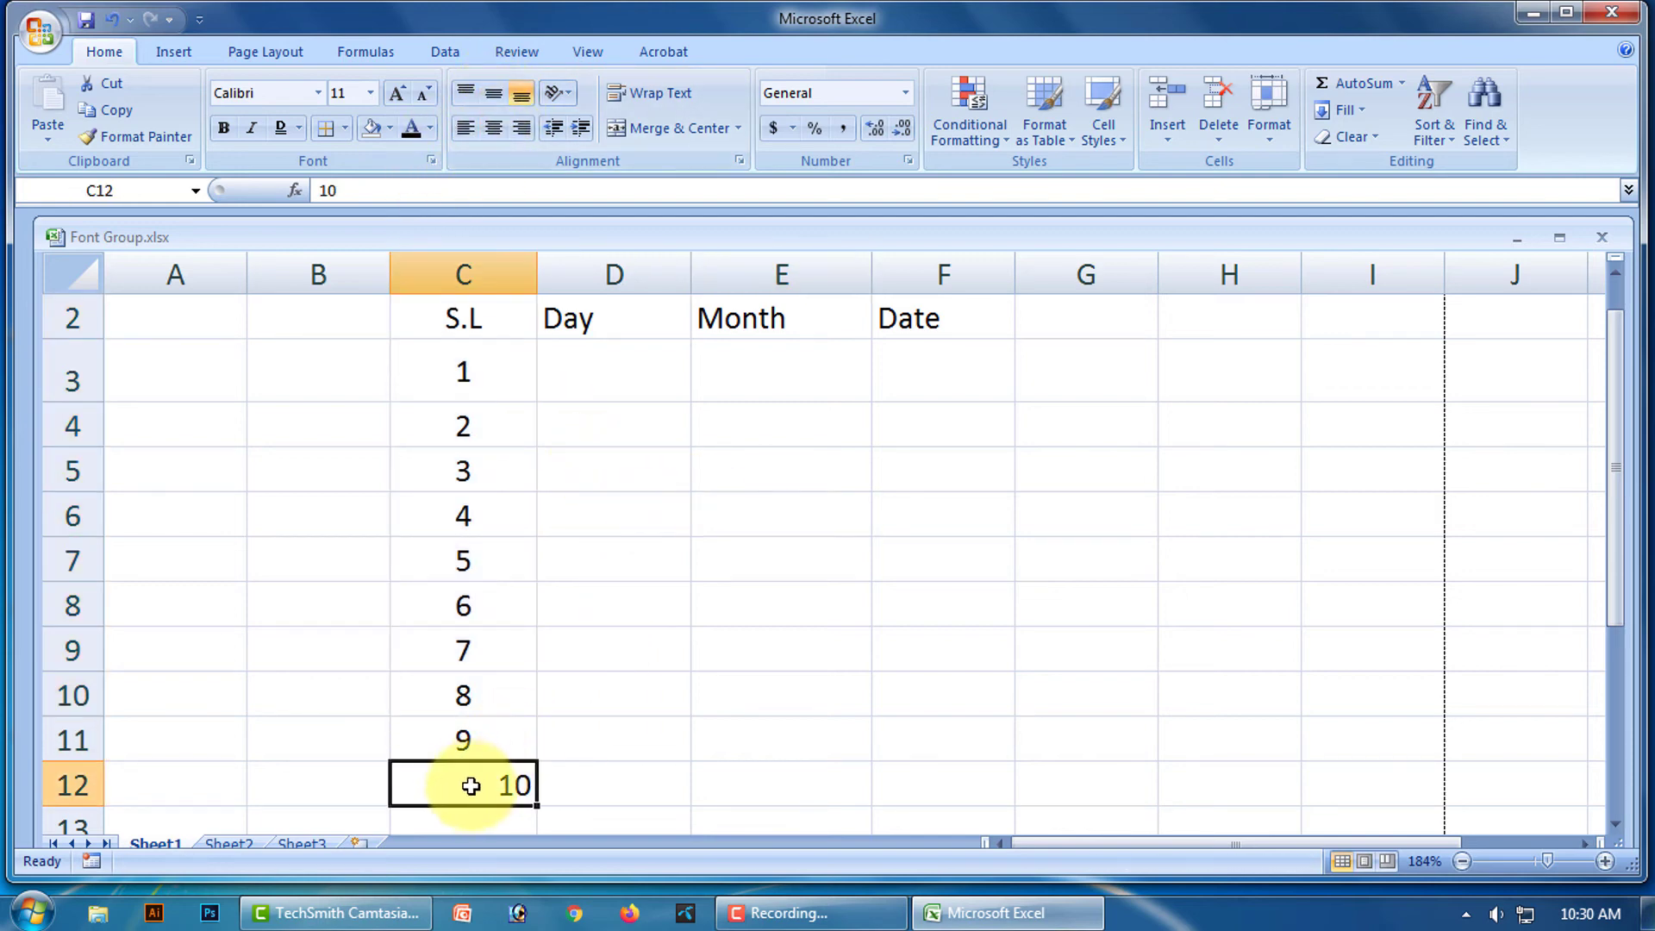
left_click(493, 94)
left_click(493, 127)
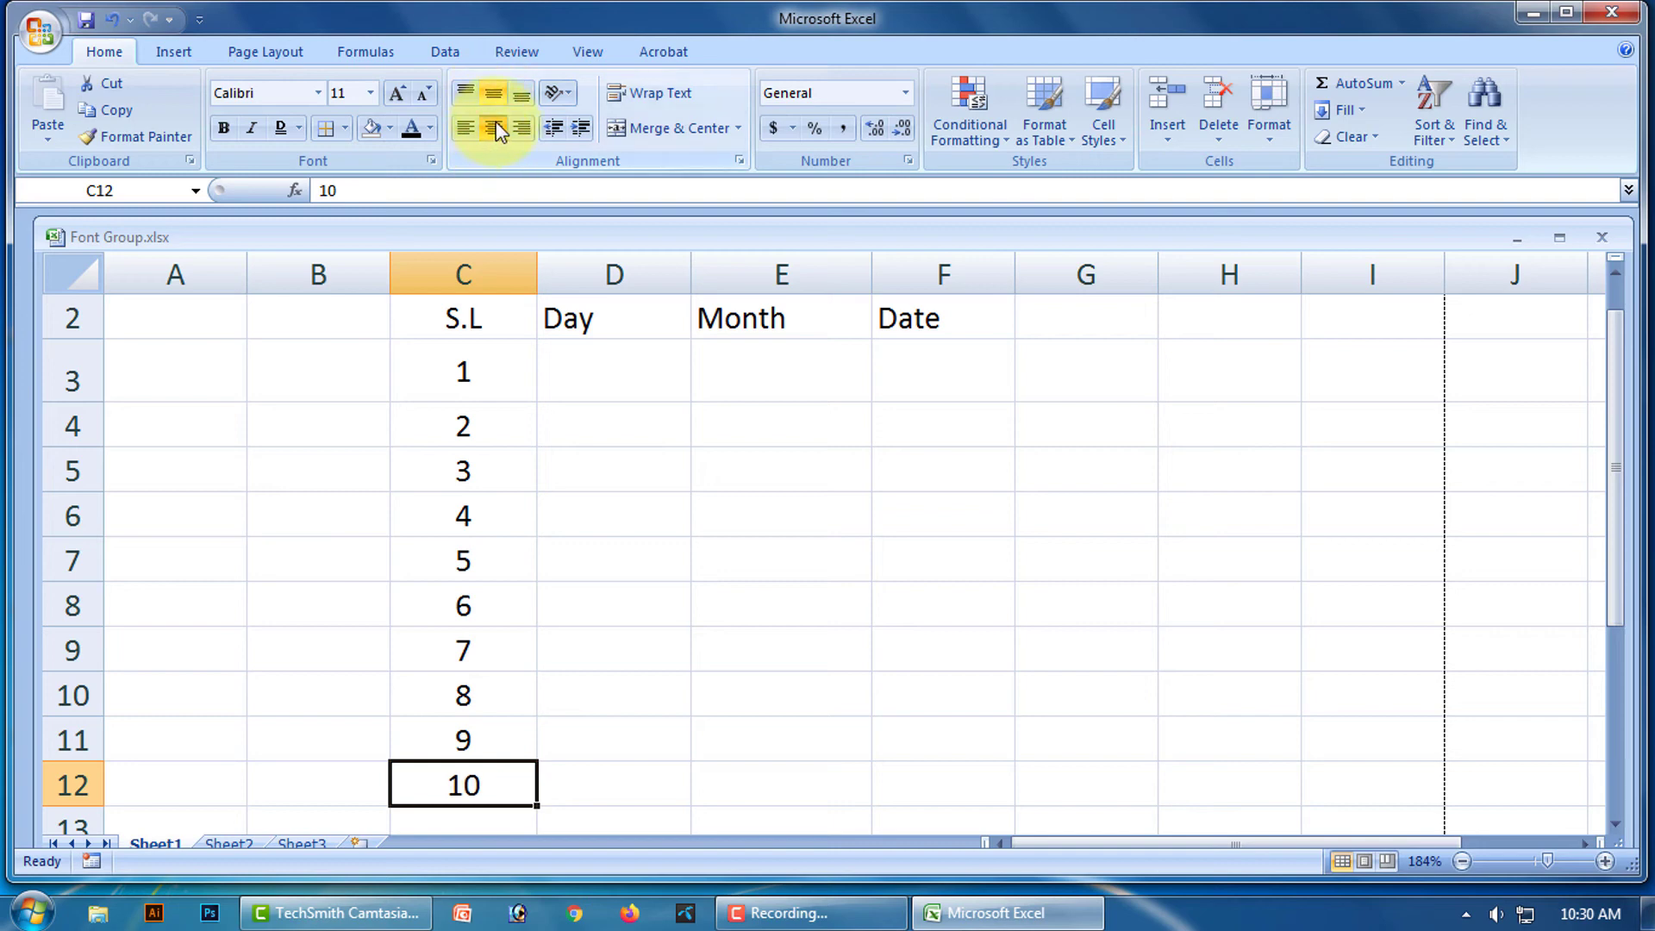
left_click(742, 572)
left_click(587, 369)
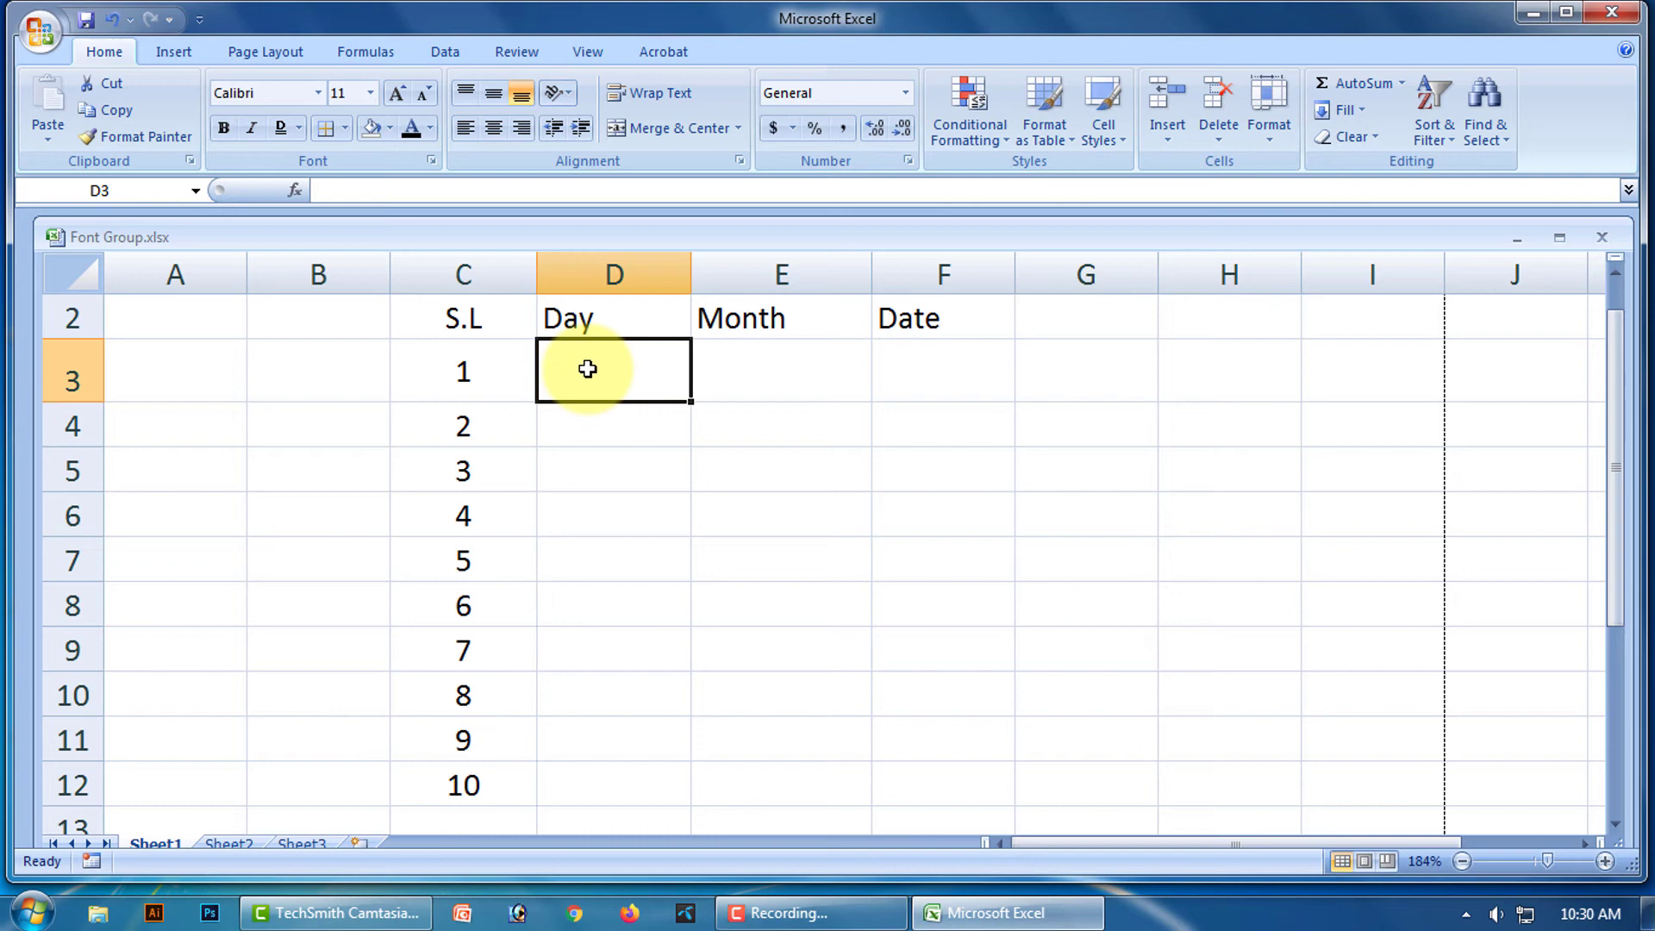
Enter Sunday in D3 and fill the weekdays down to D12.
type("Sund")
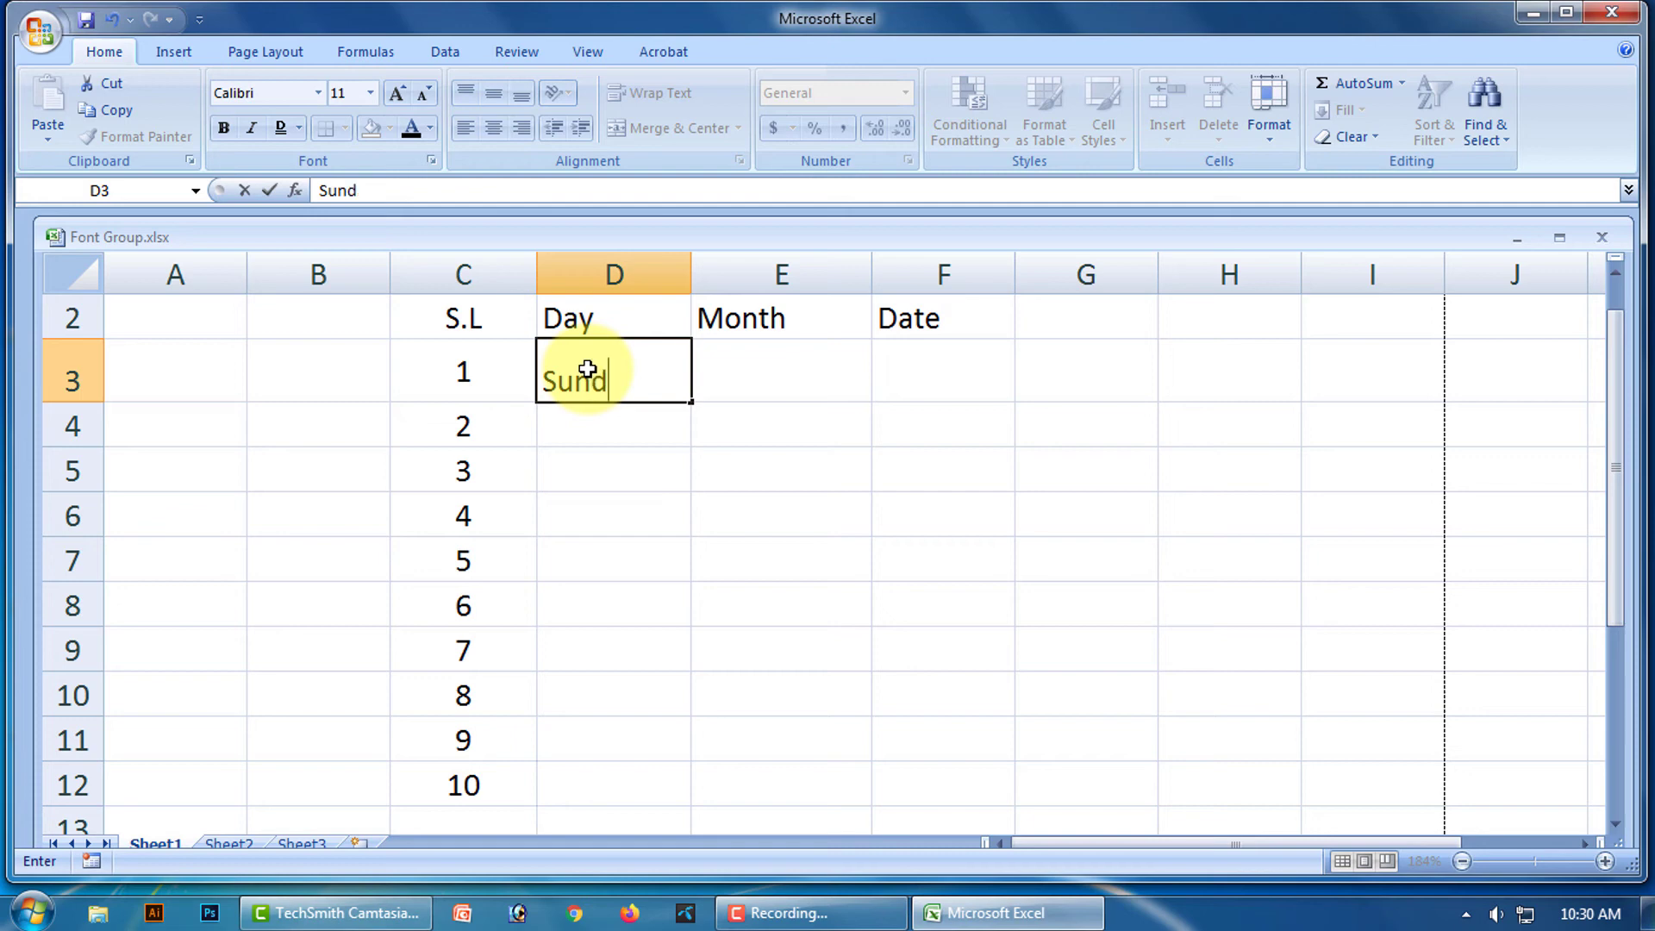
type("ay")
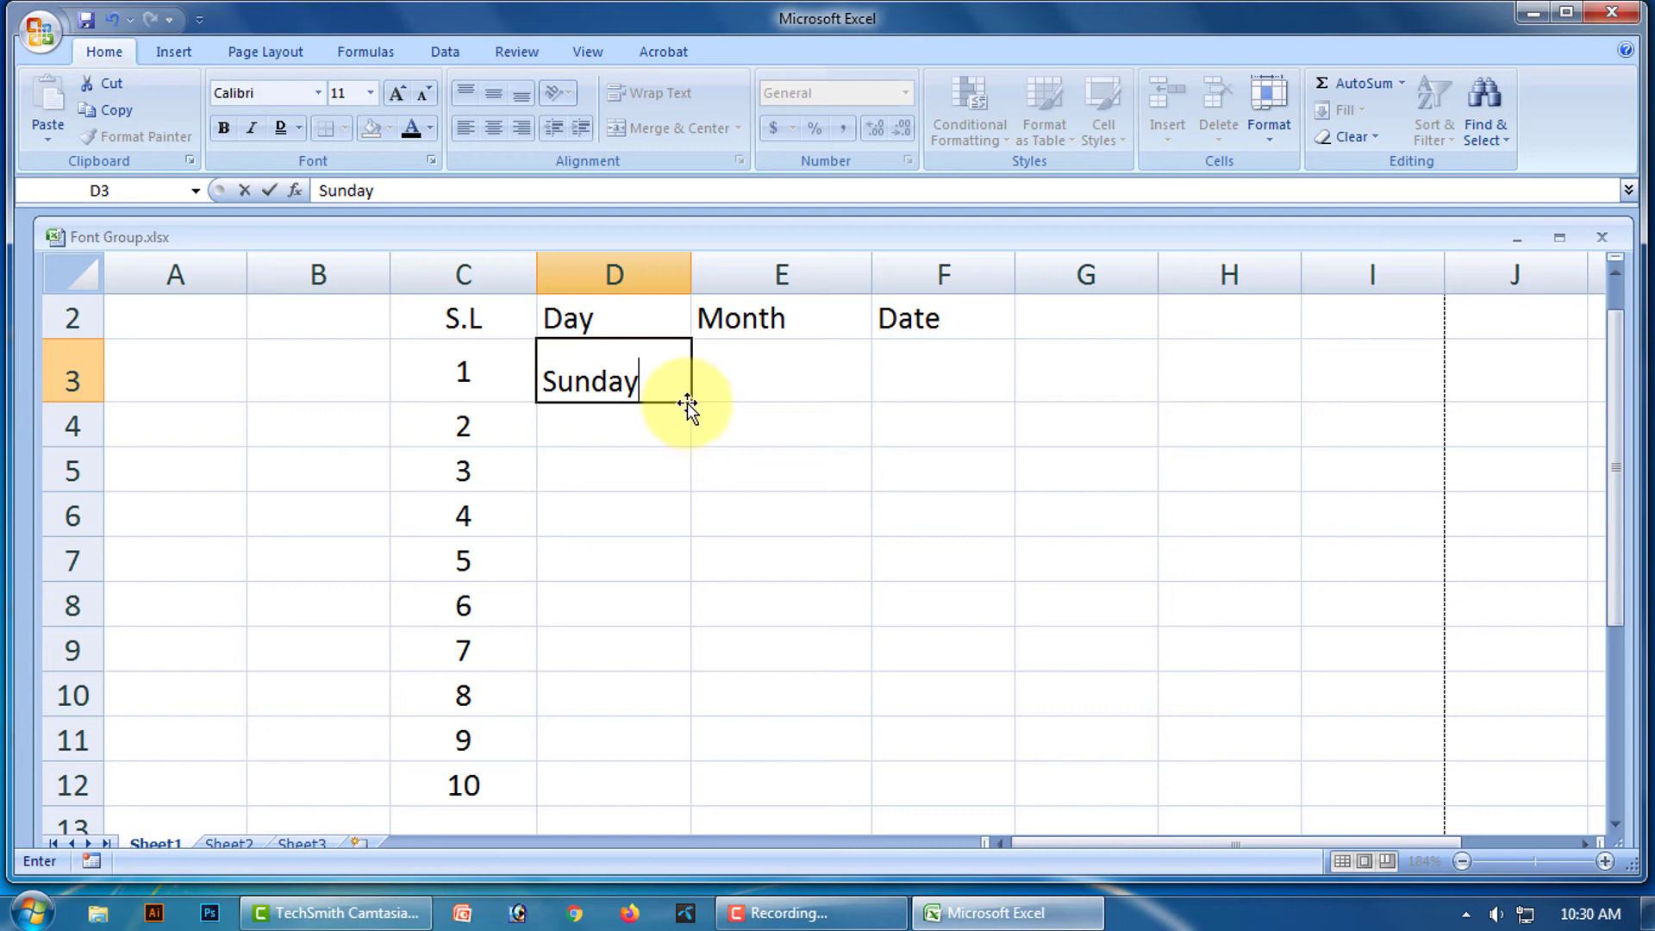
left_click_drag(691, 405, 676, 758)
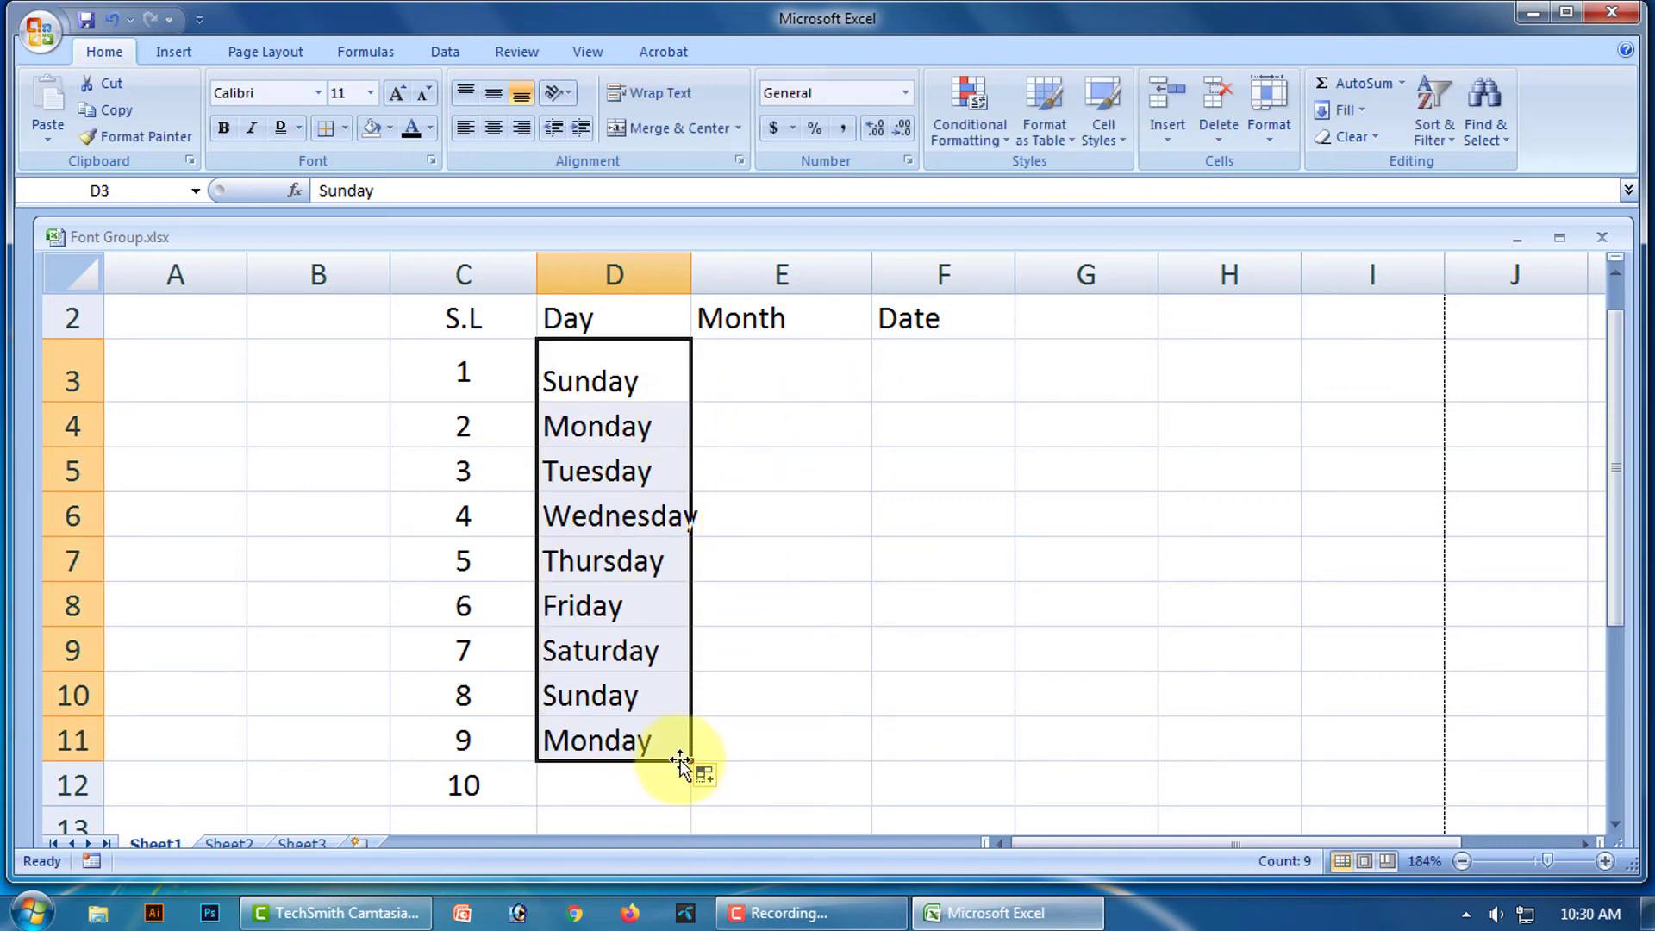
left_click_drag(689, 764, 687, 787)
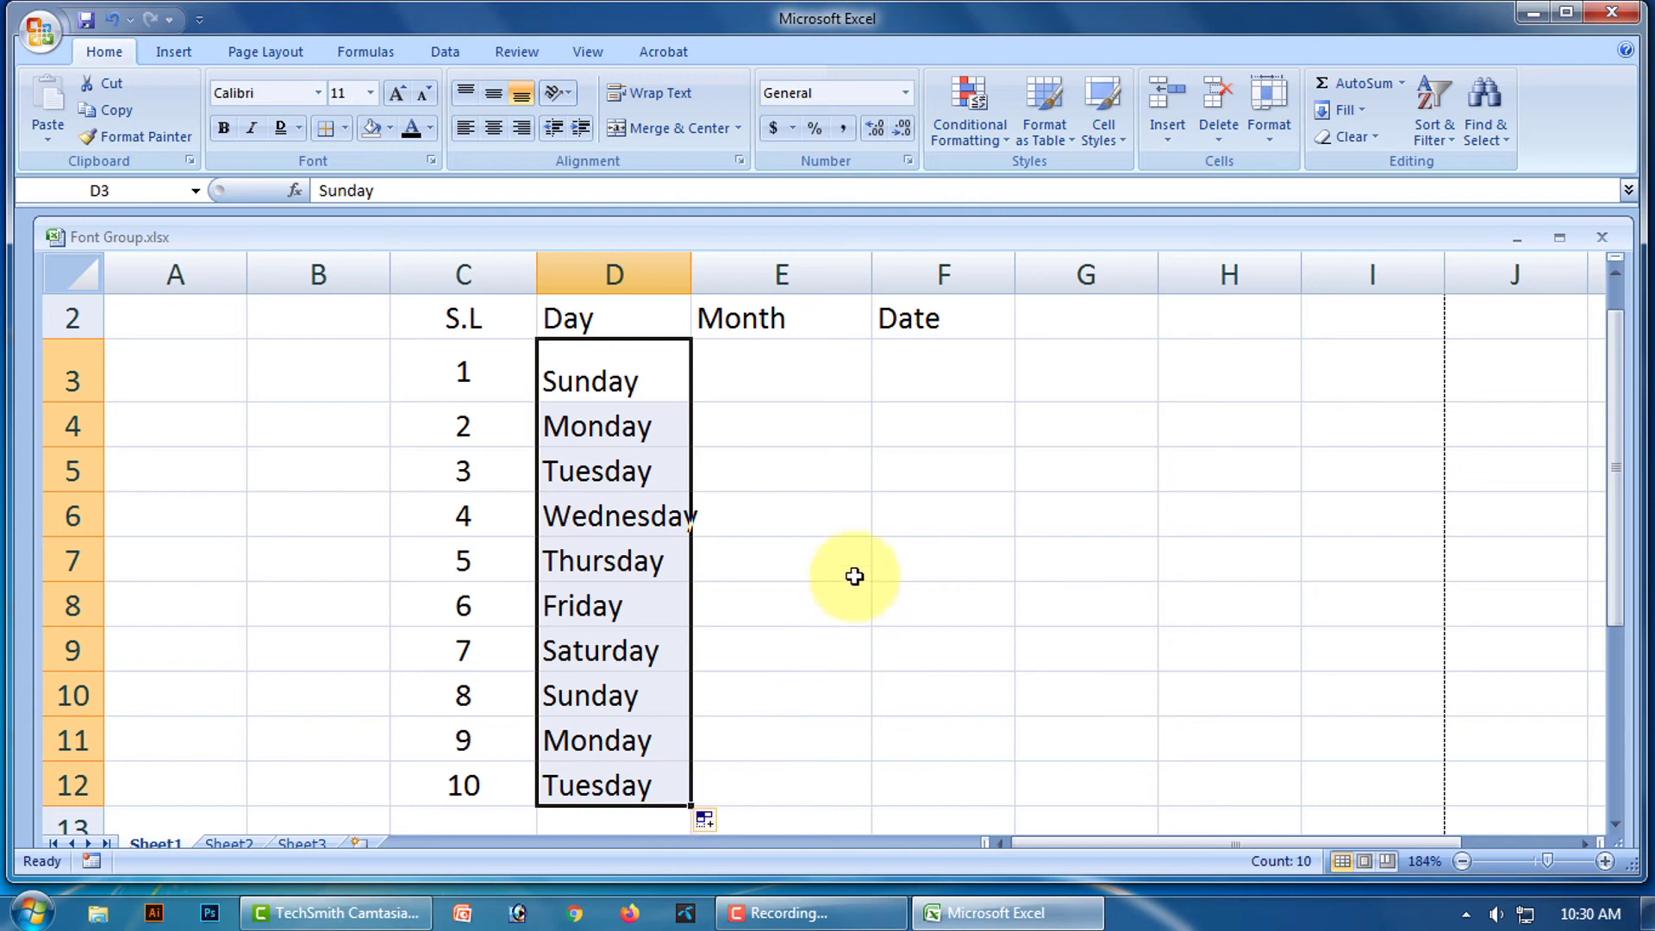
left_click(829, 488)
Enter January in E3 and fill months through October down to E12.
left_click(769, 381)
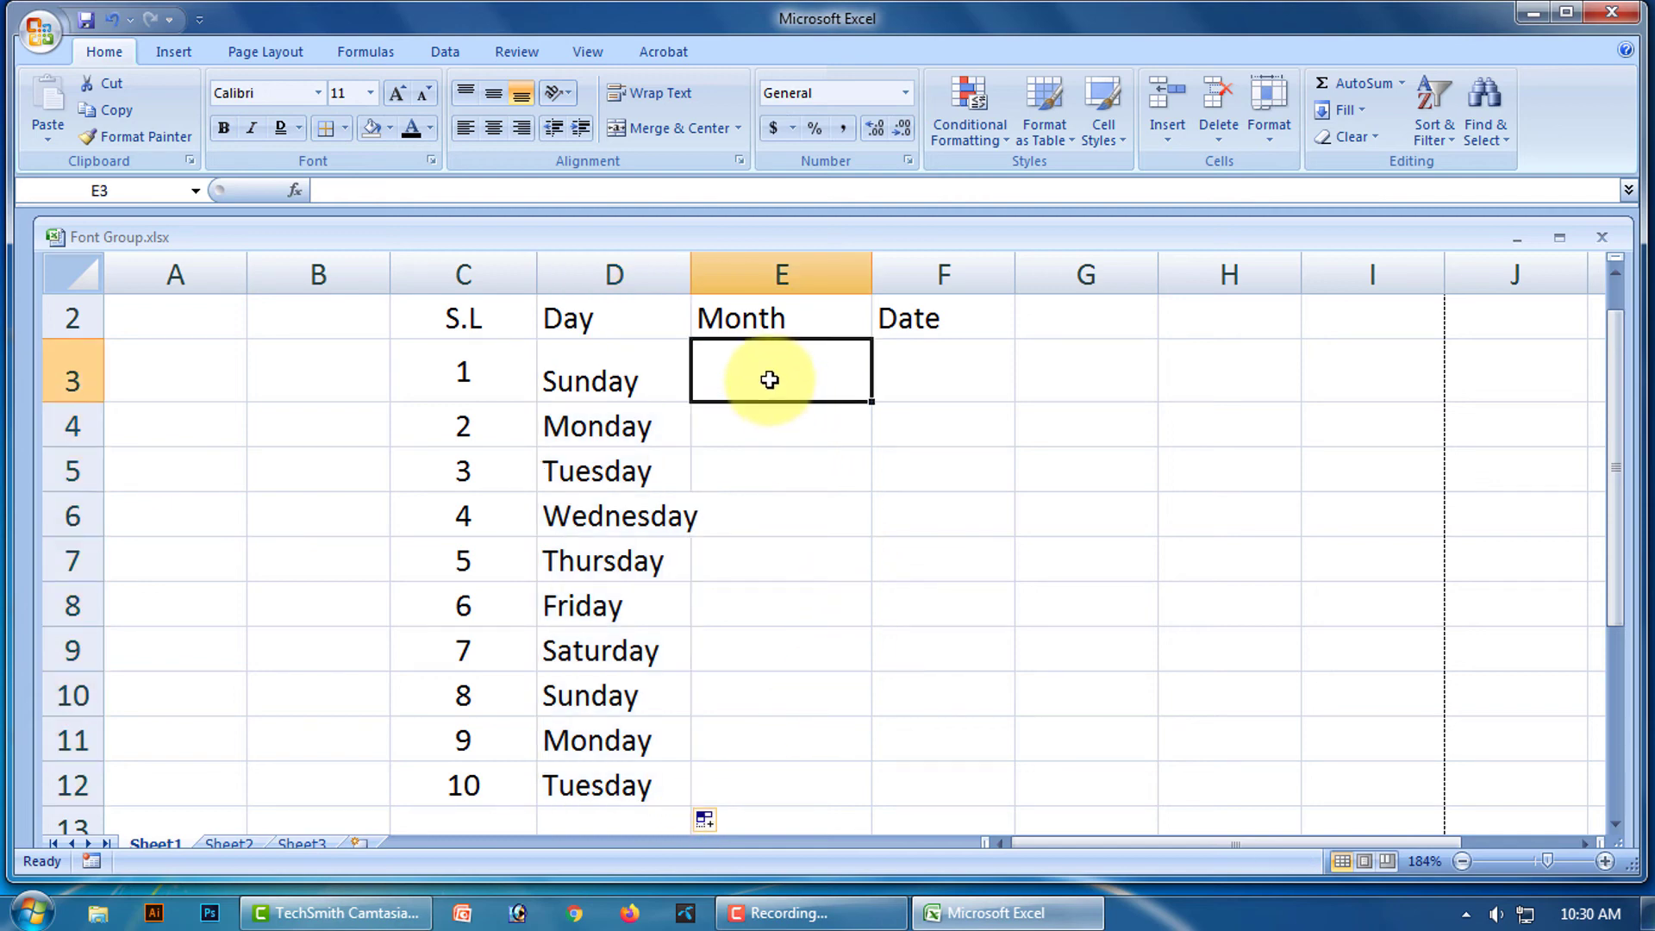
type("January")
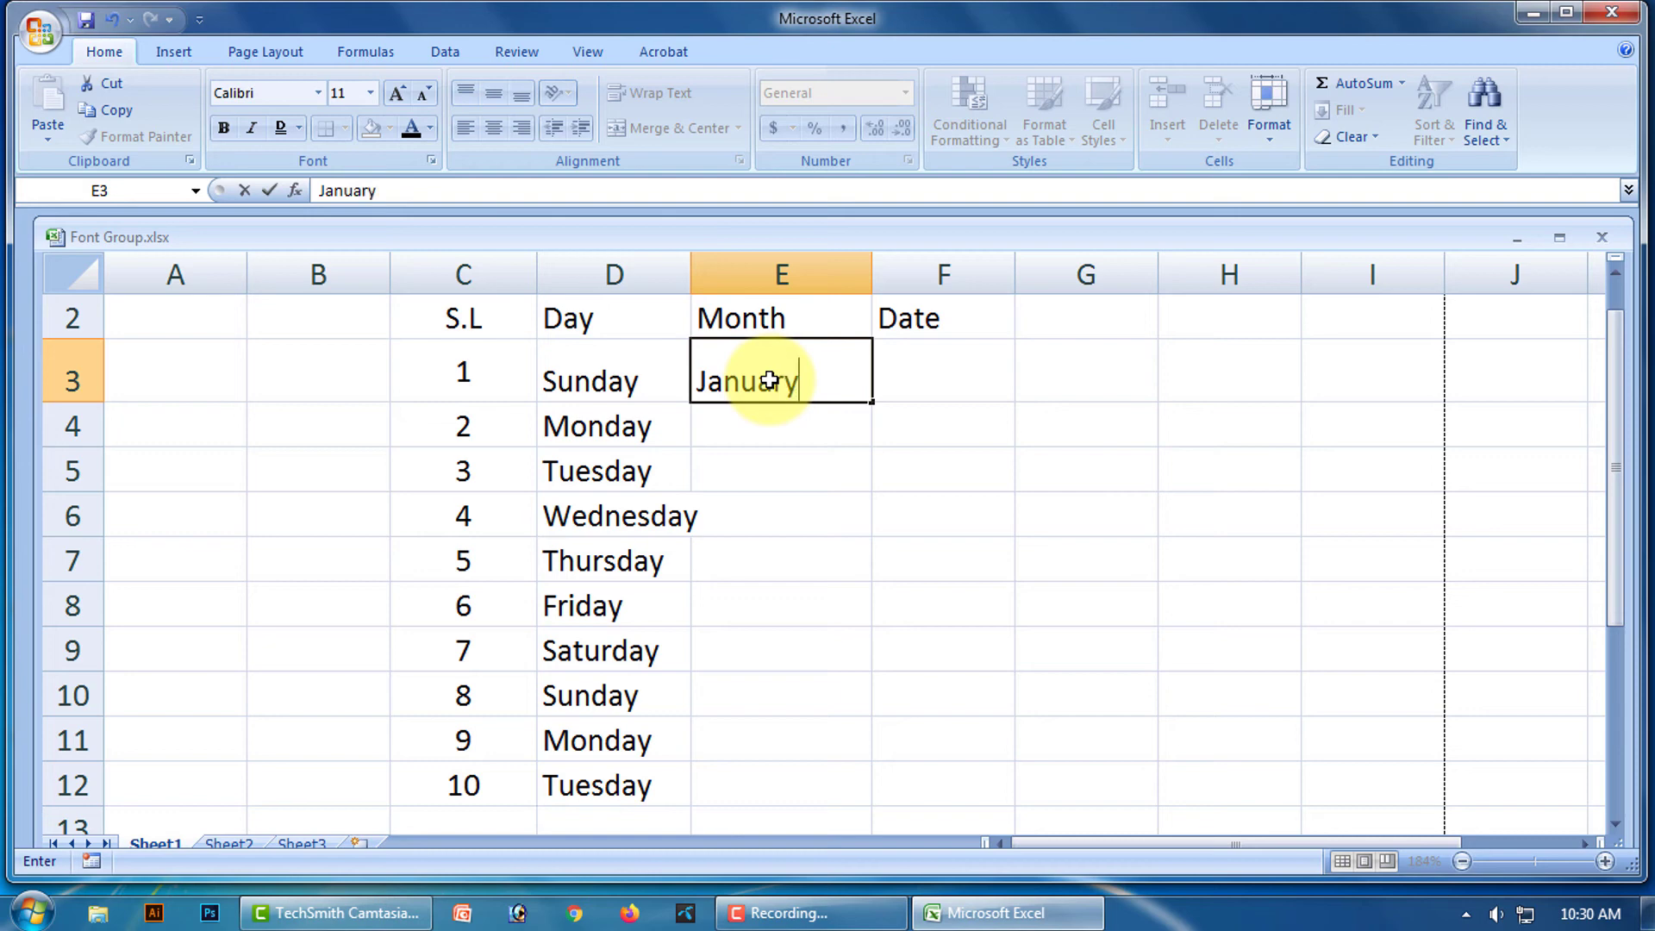
left_click_drag(871, 401, 862, 788)
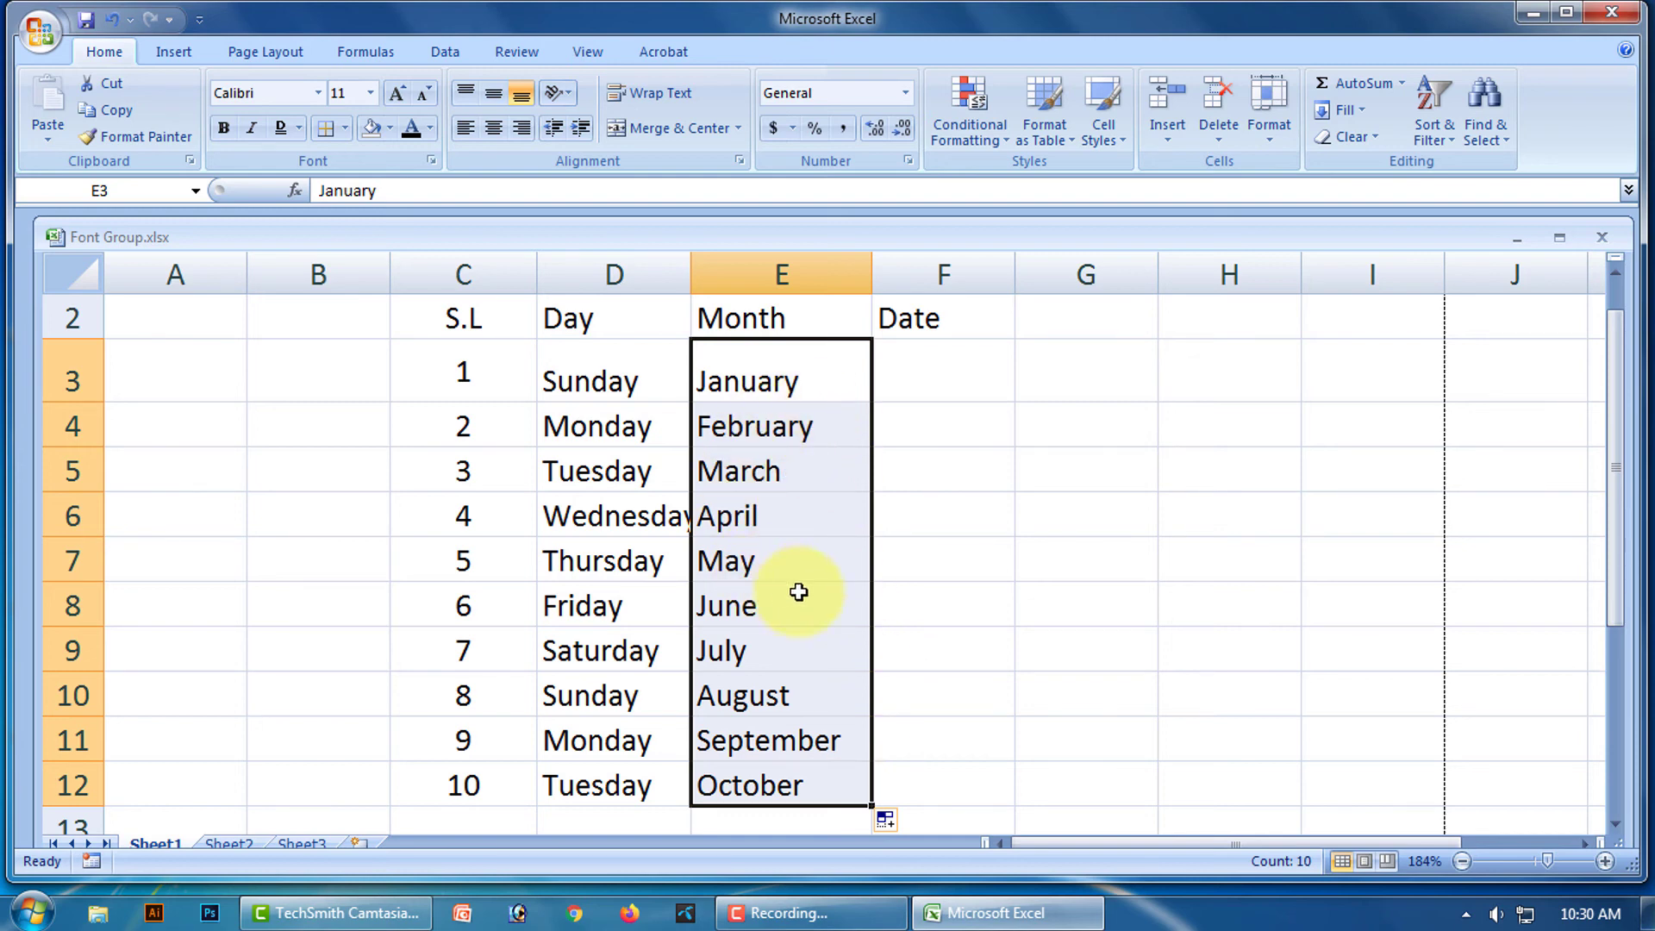
left_click(1090, 561)
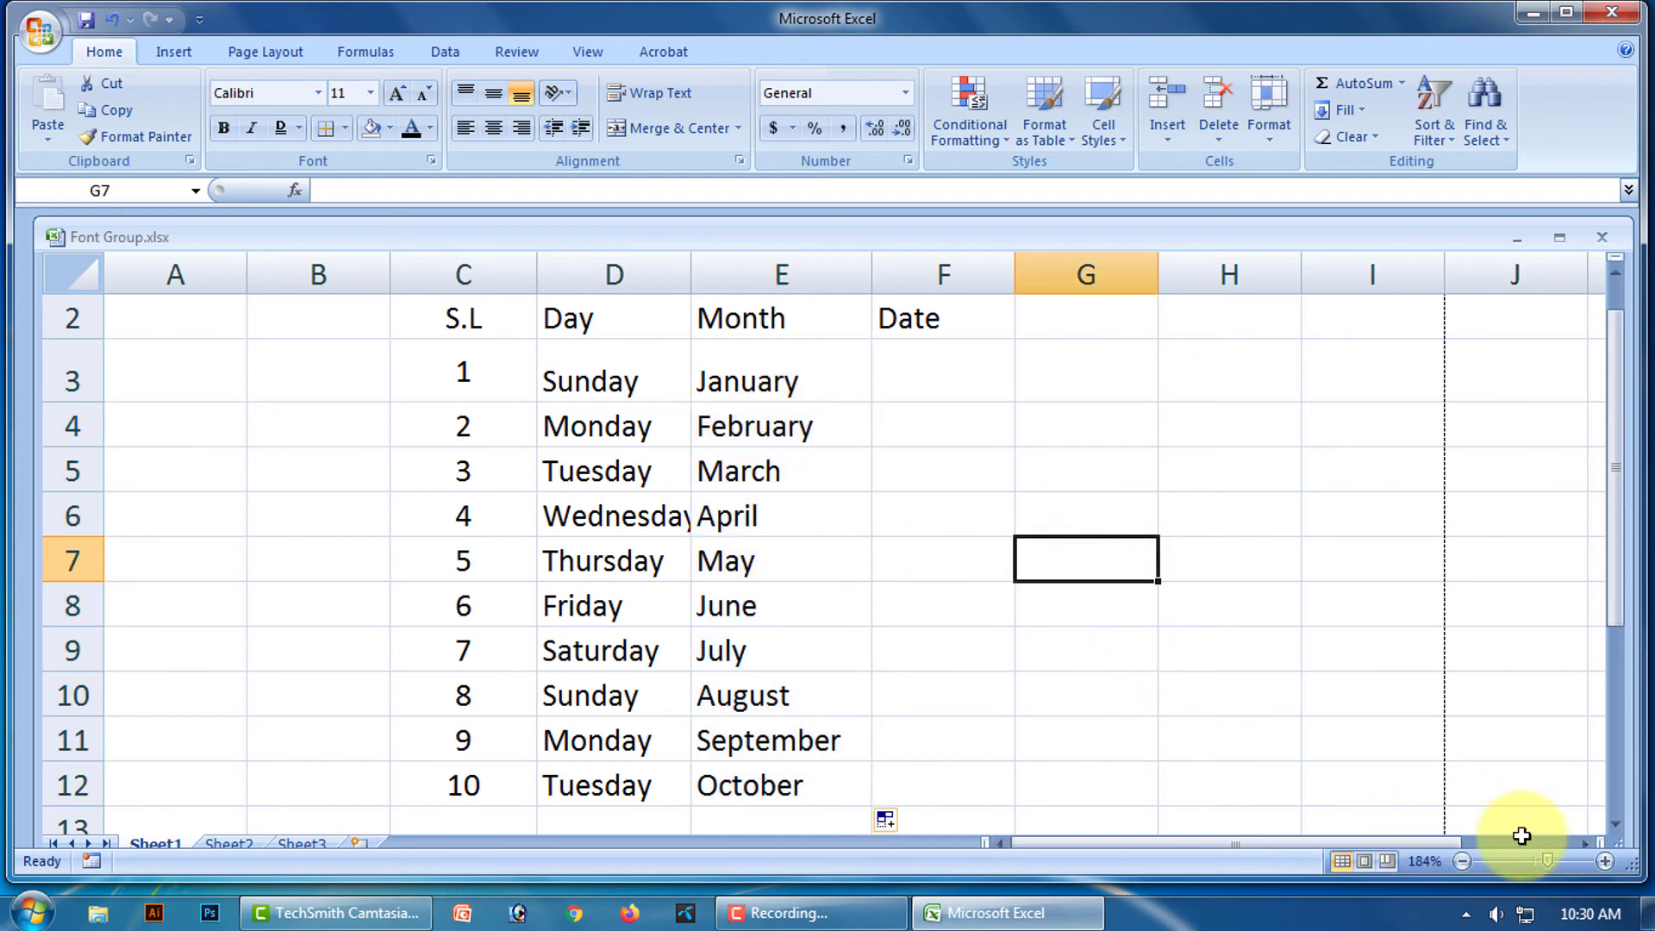
left_click(1596, 919)
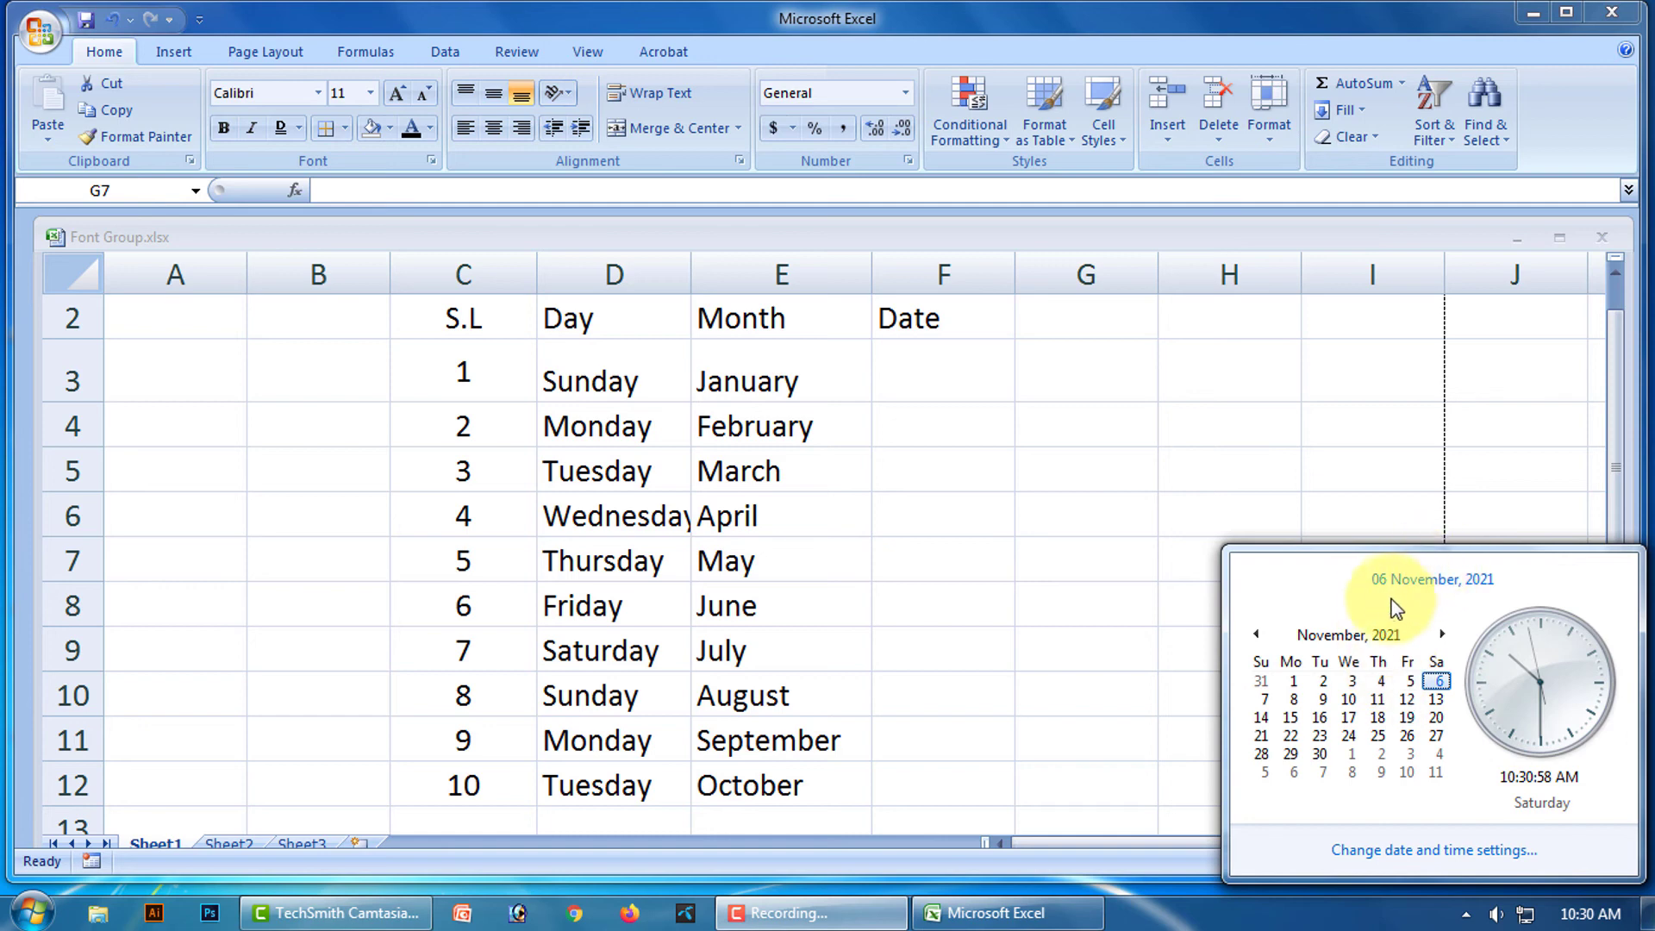
Enter 06-11-21 in F3 and fill consecutive dates through 15-11-21 down to F12.
left_click(954, 378)
left_click(940, 375)
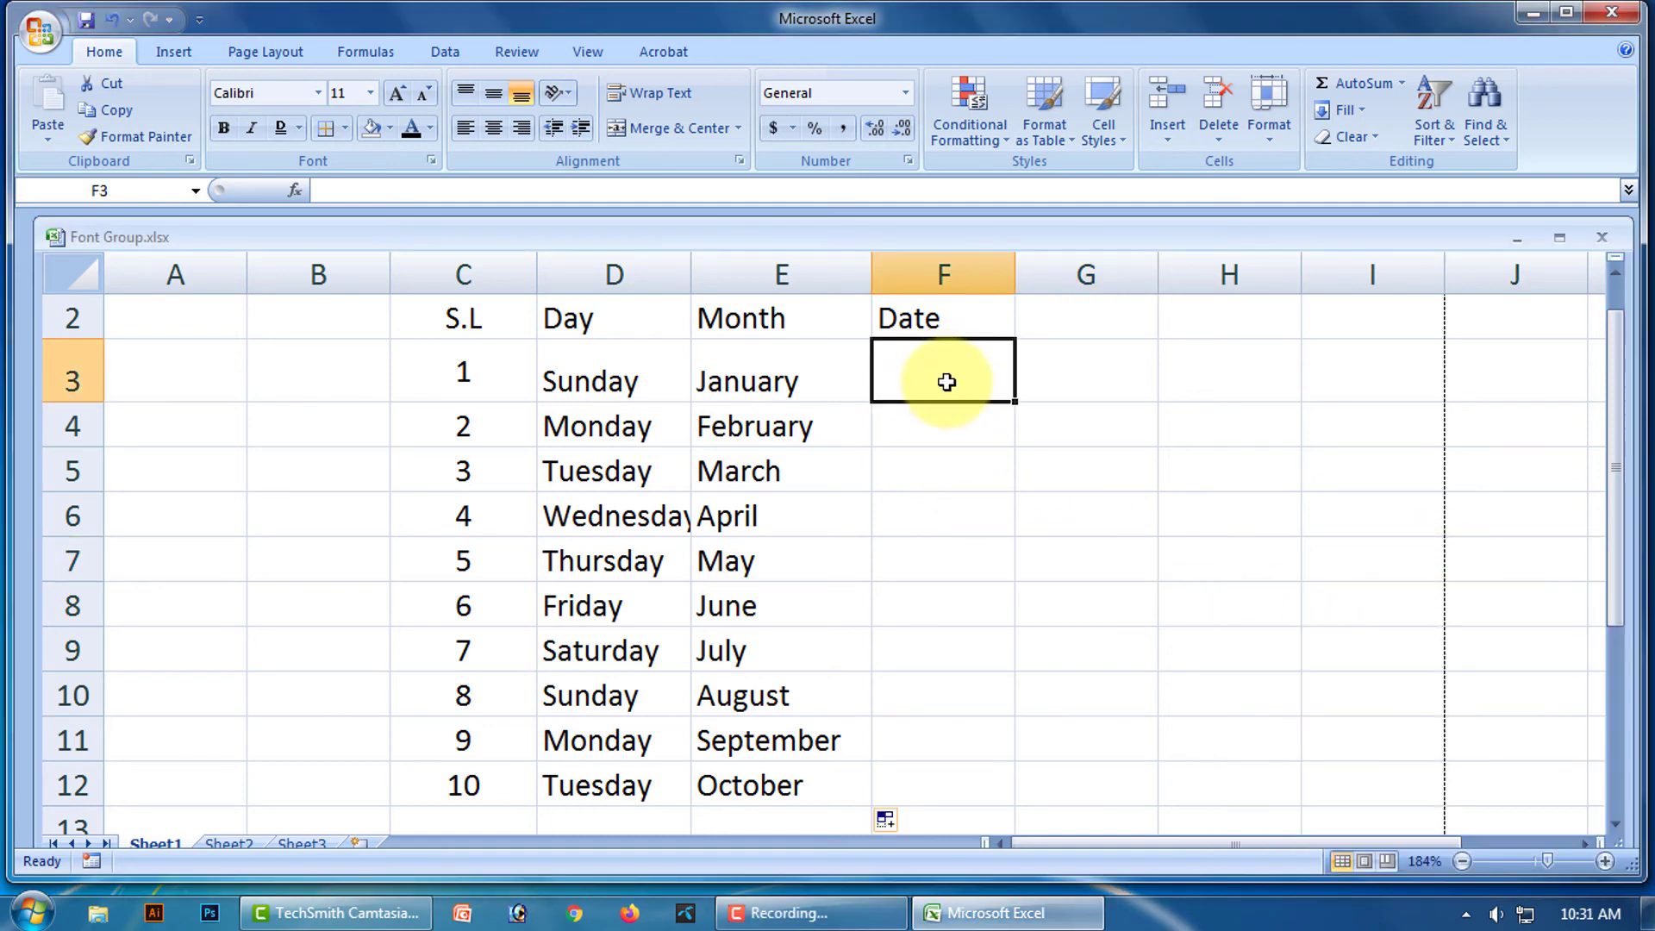
type("06/11/2021")
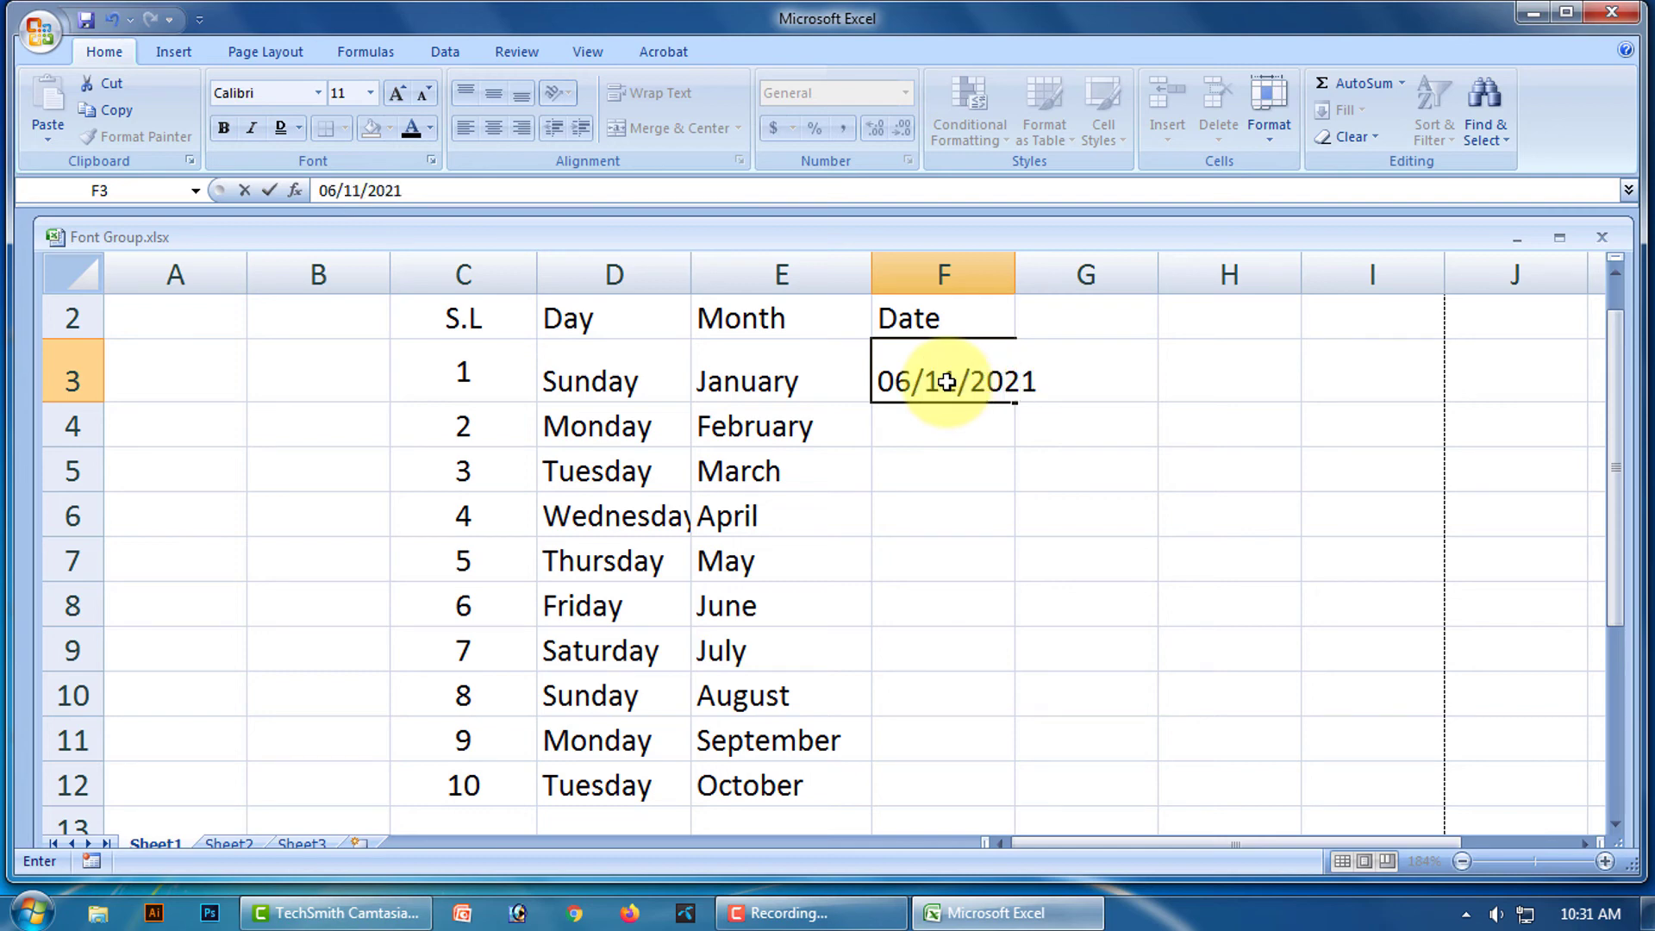
key("Return")
left_click(952, 375)
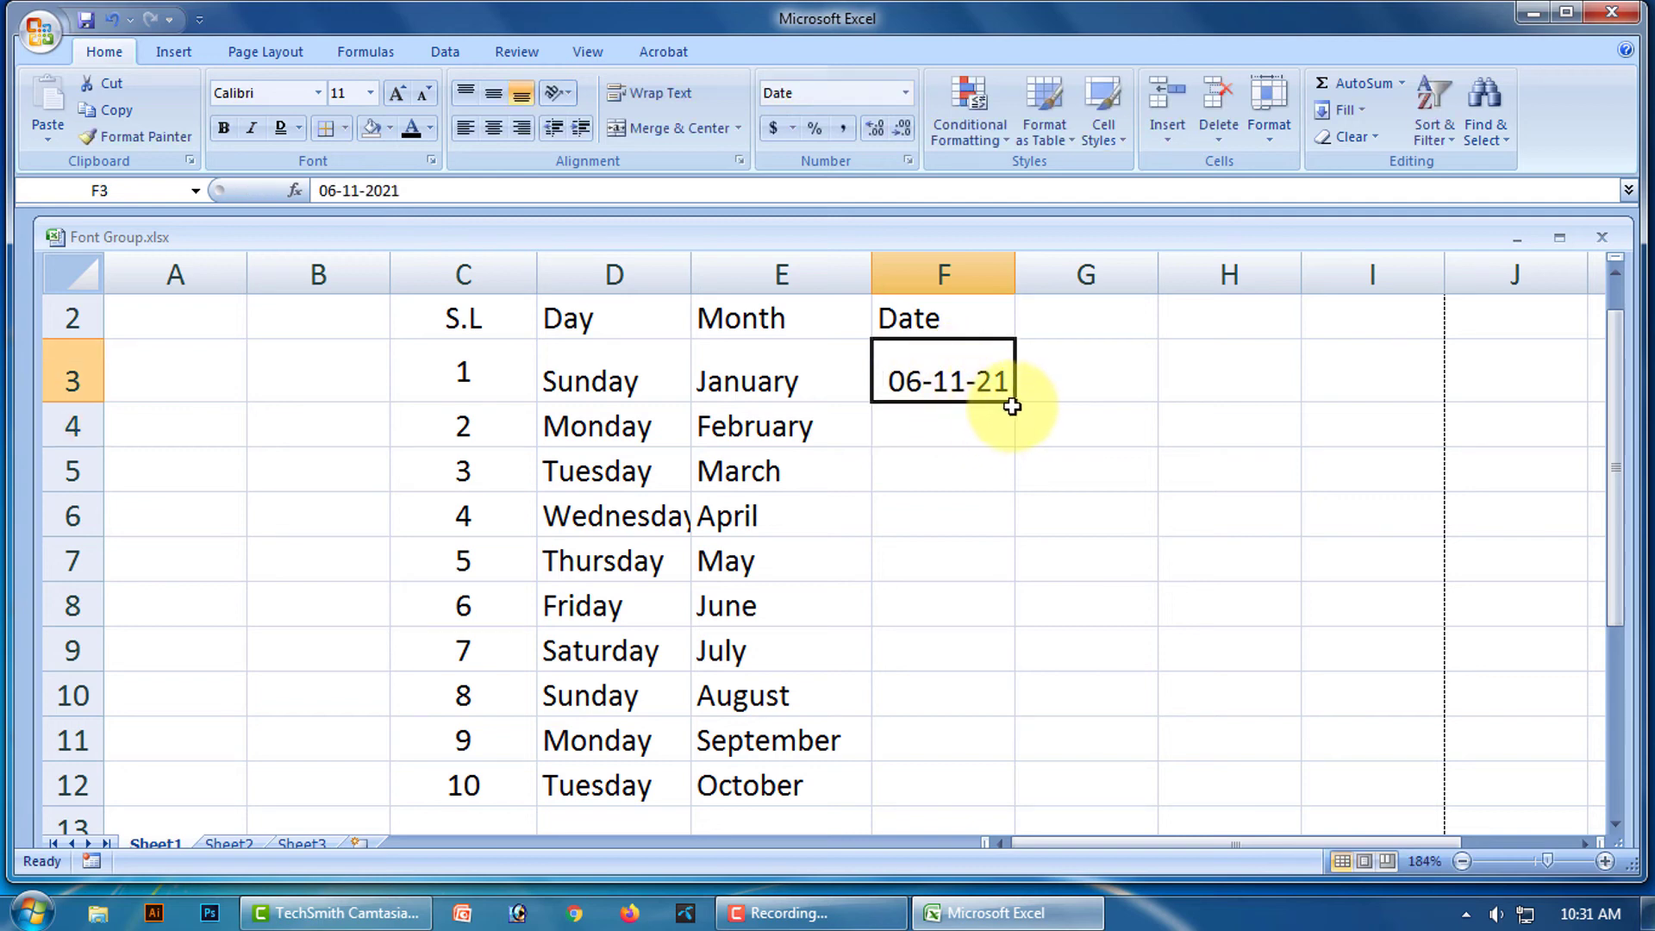
left_click_drag(1015, 404, 986, 796)
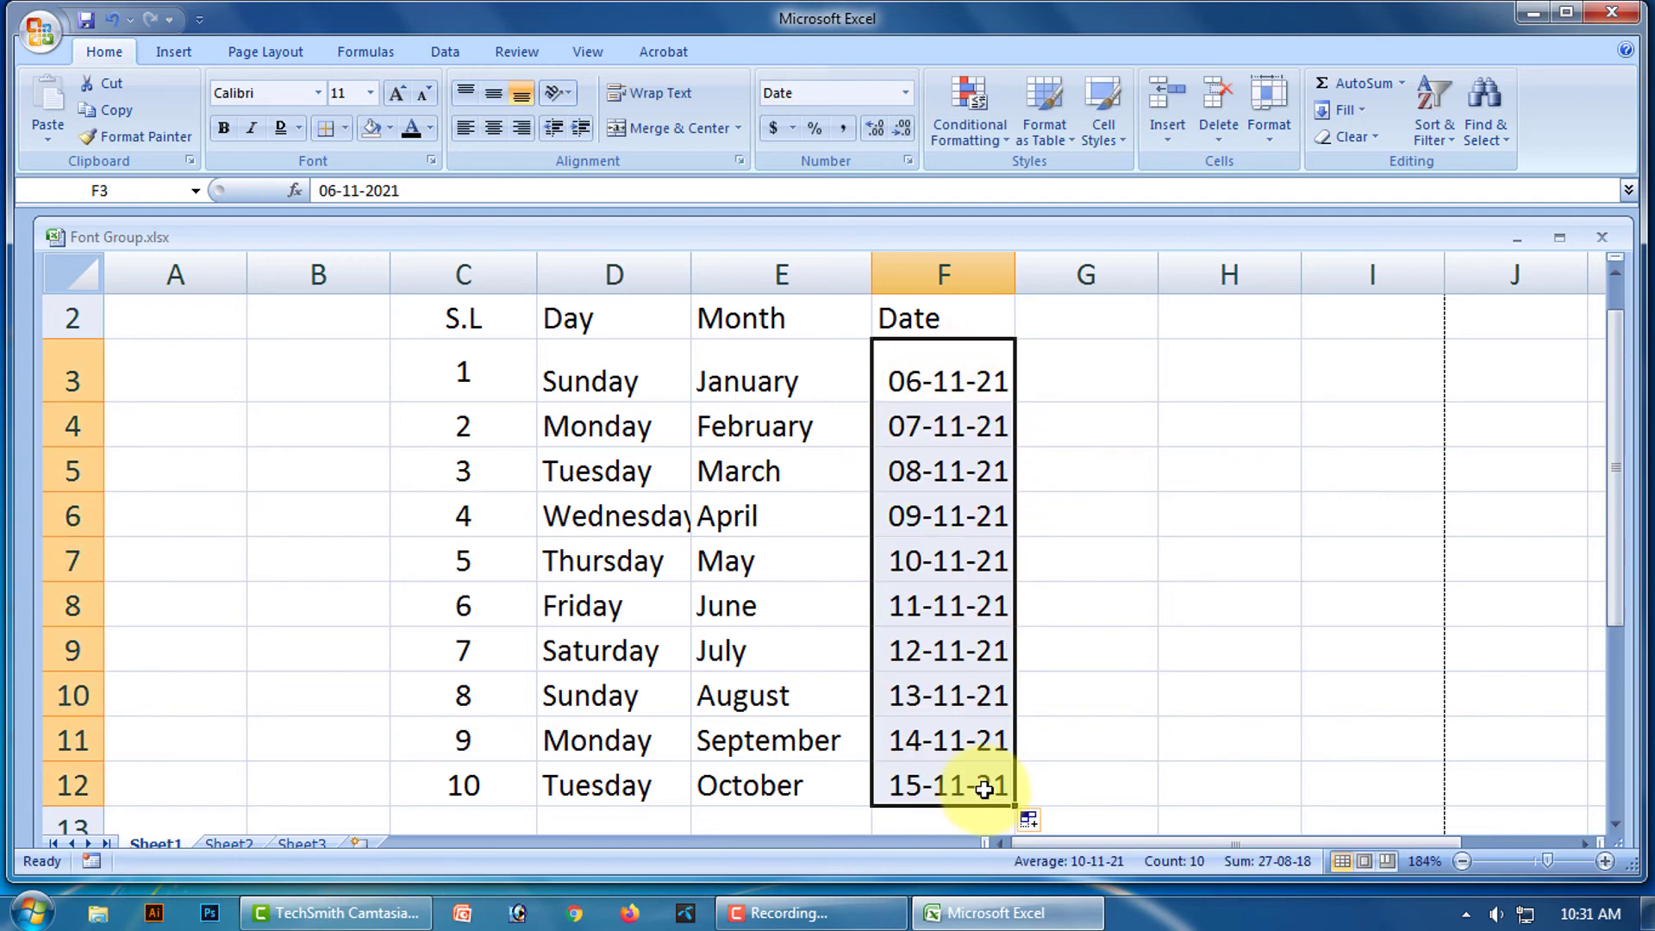
left_click(1212, 619)
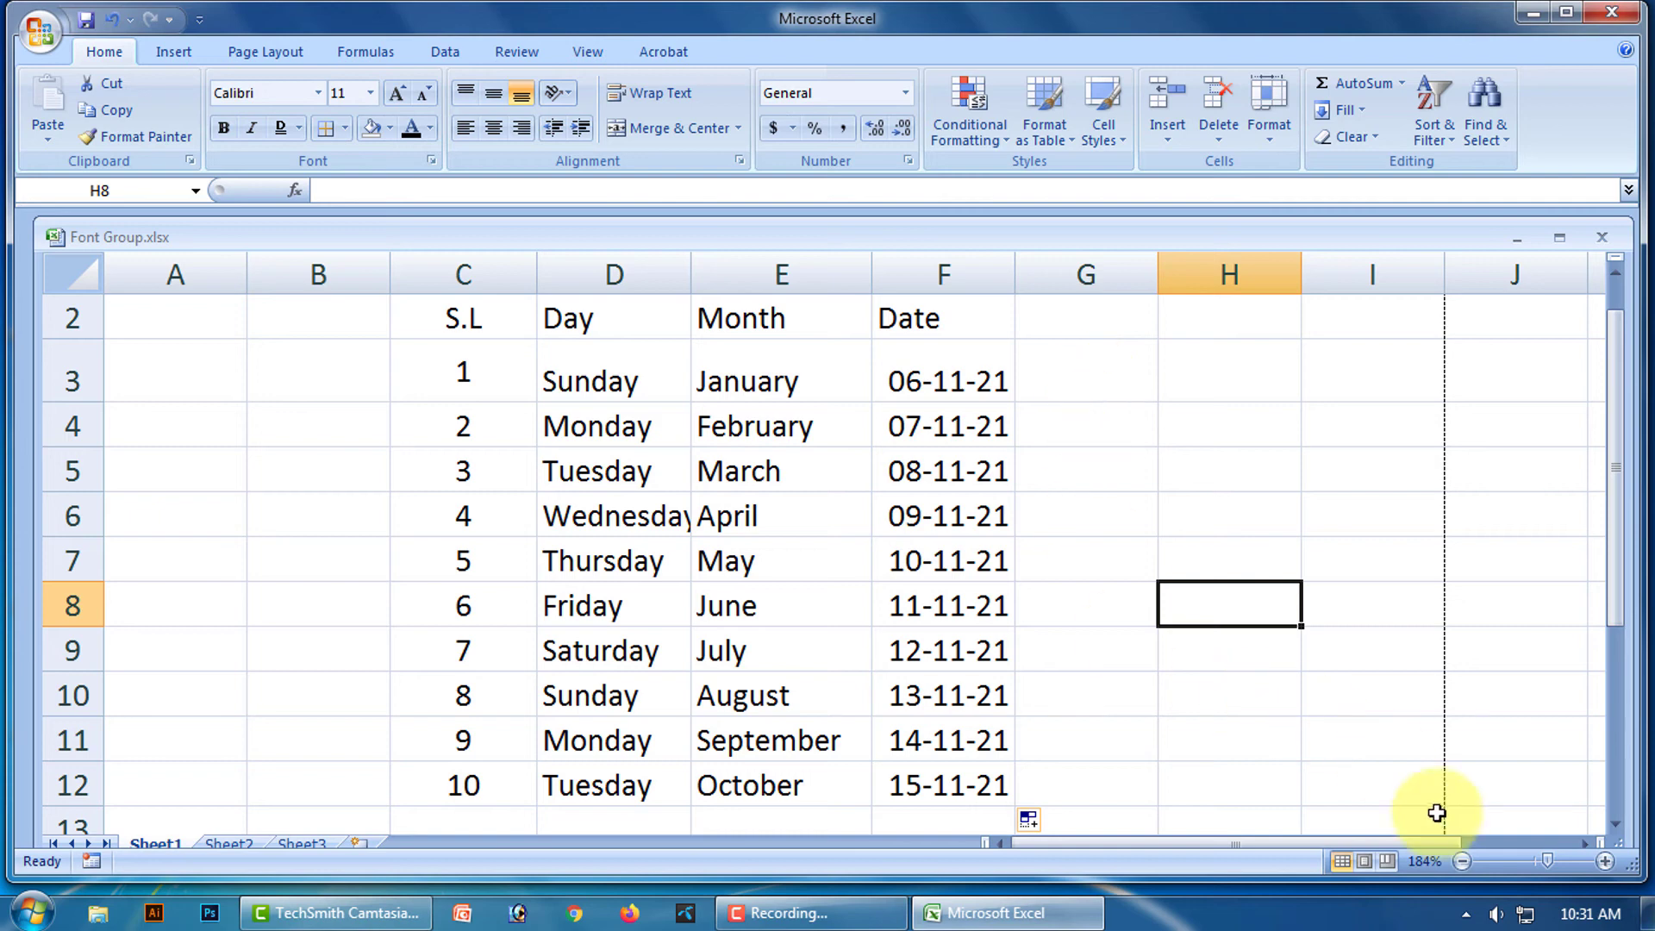
Zoom out, try filling Sunday across row 3 from H3, then undo and clear H3.
left_click(1538, 862)
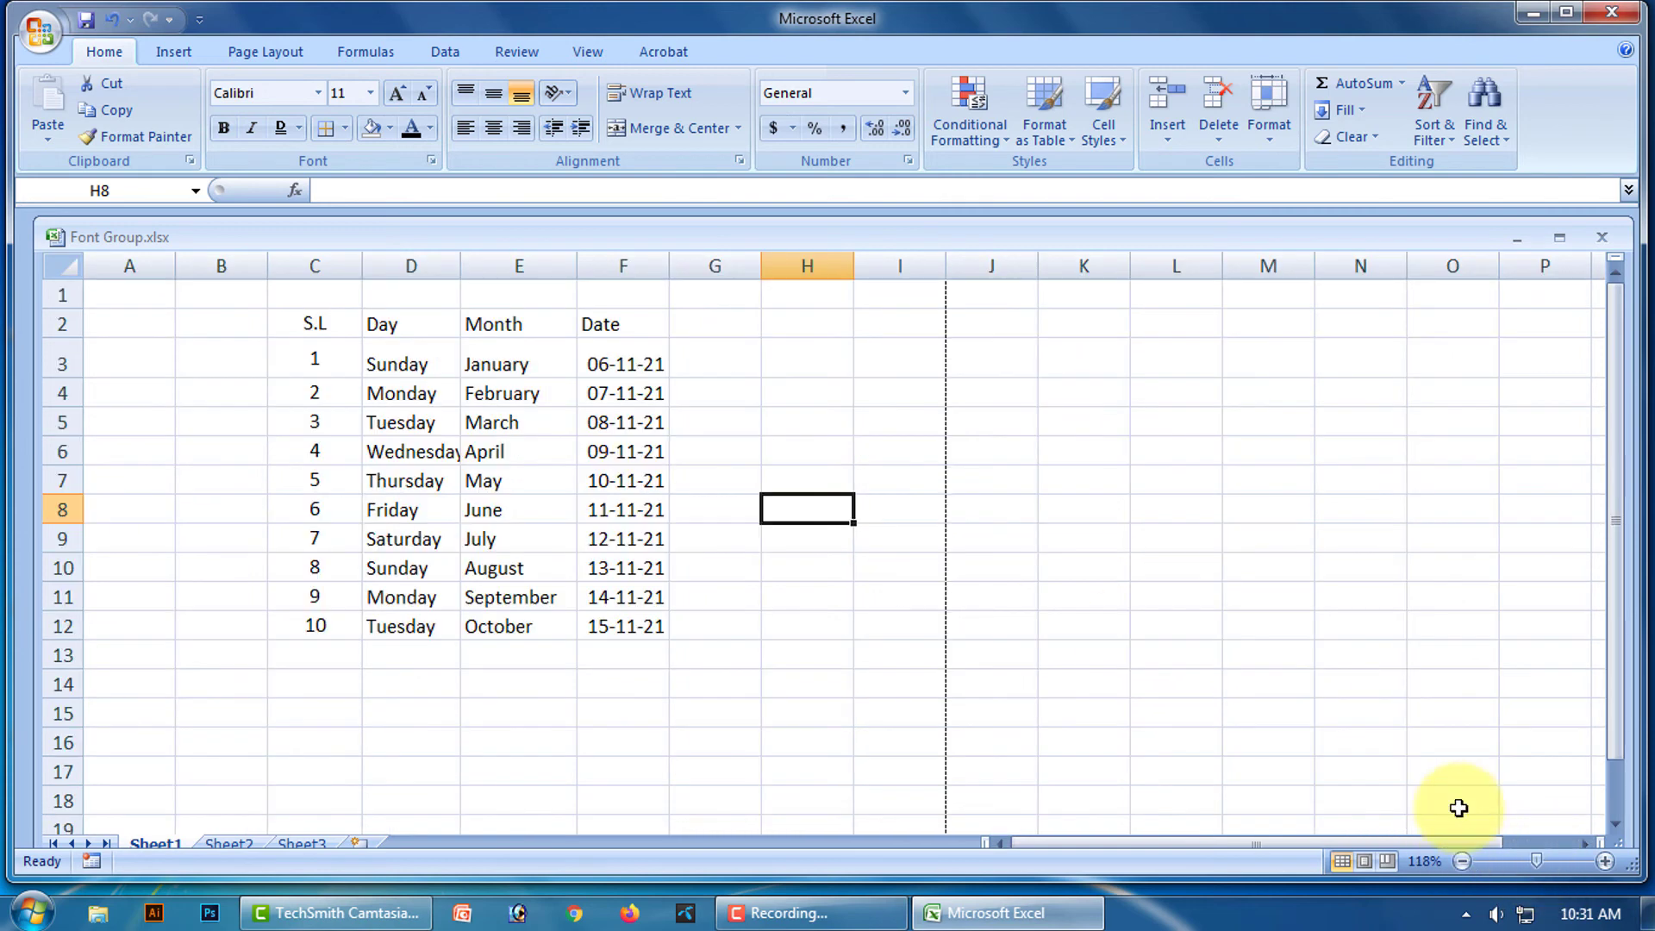
left_click(807, 358)
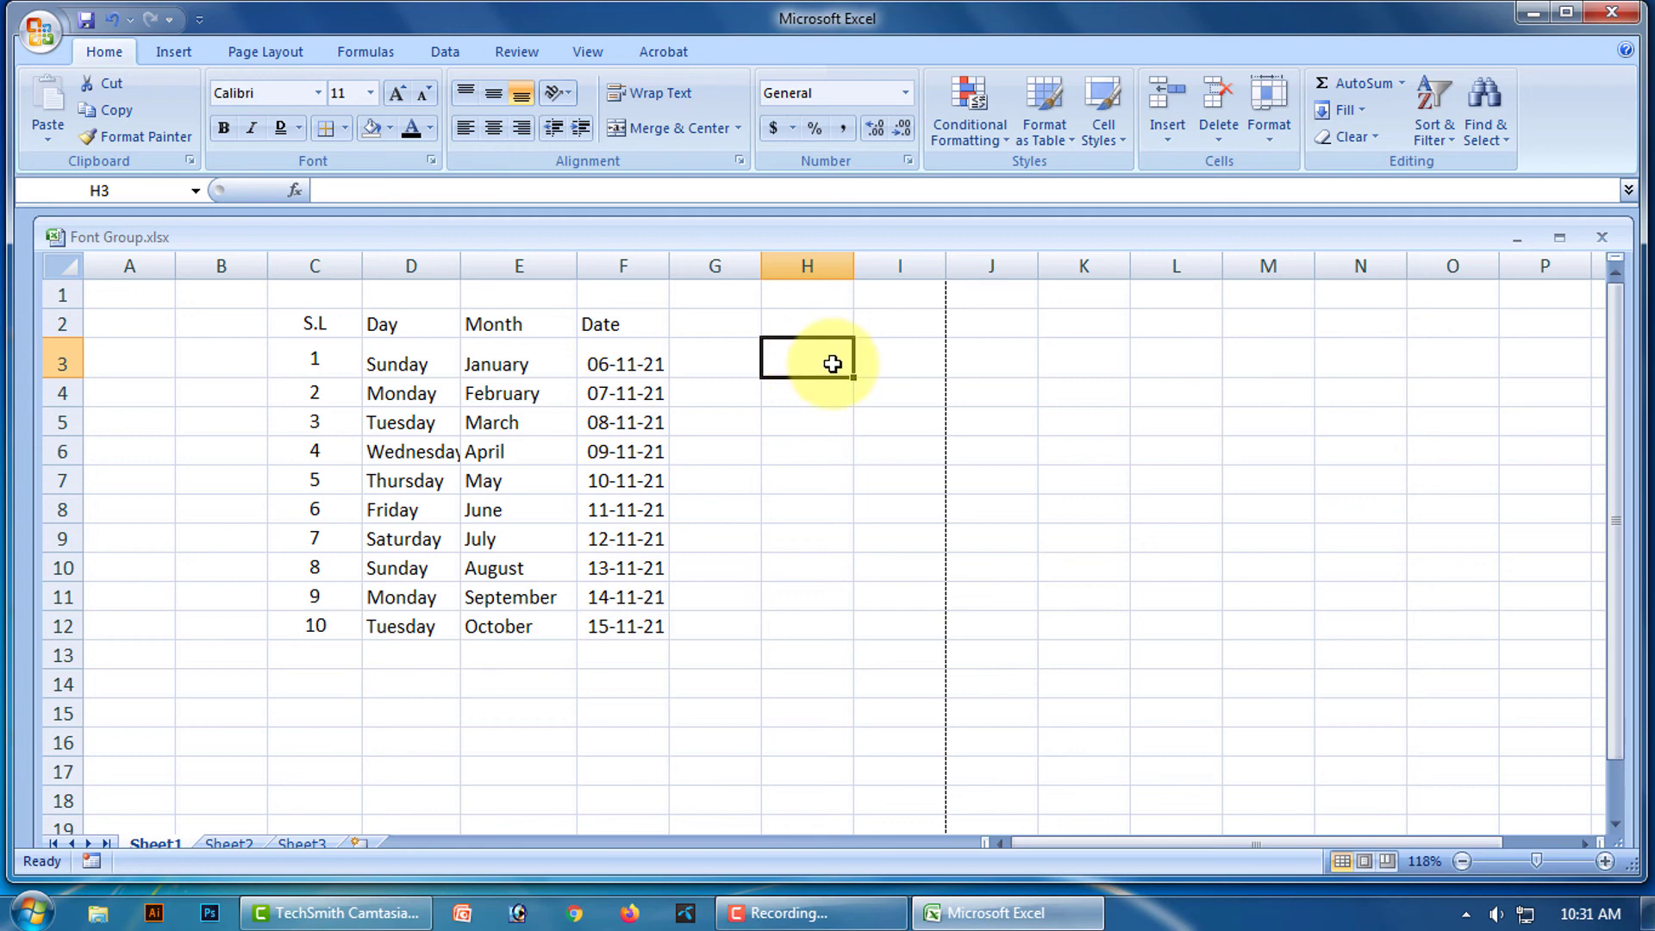
type("Sunday")
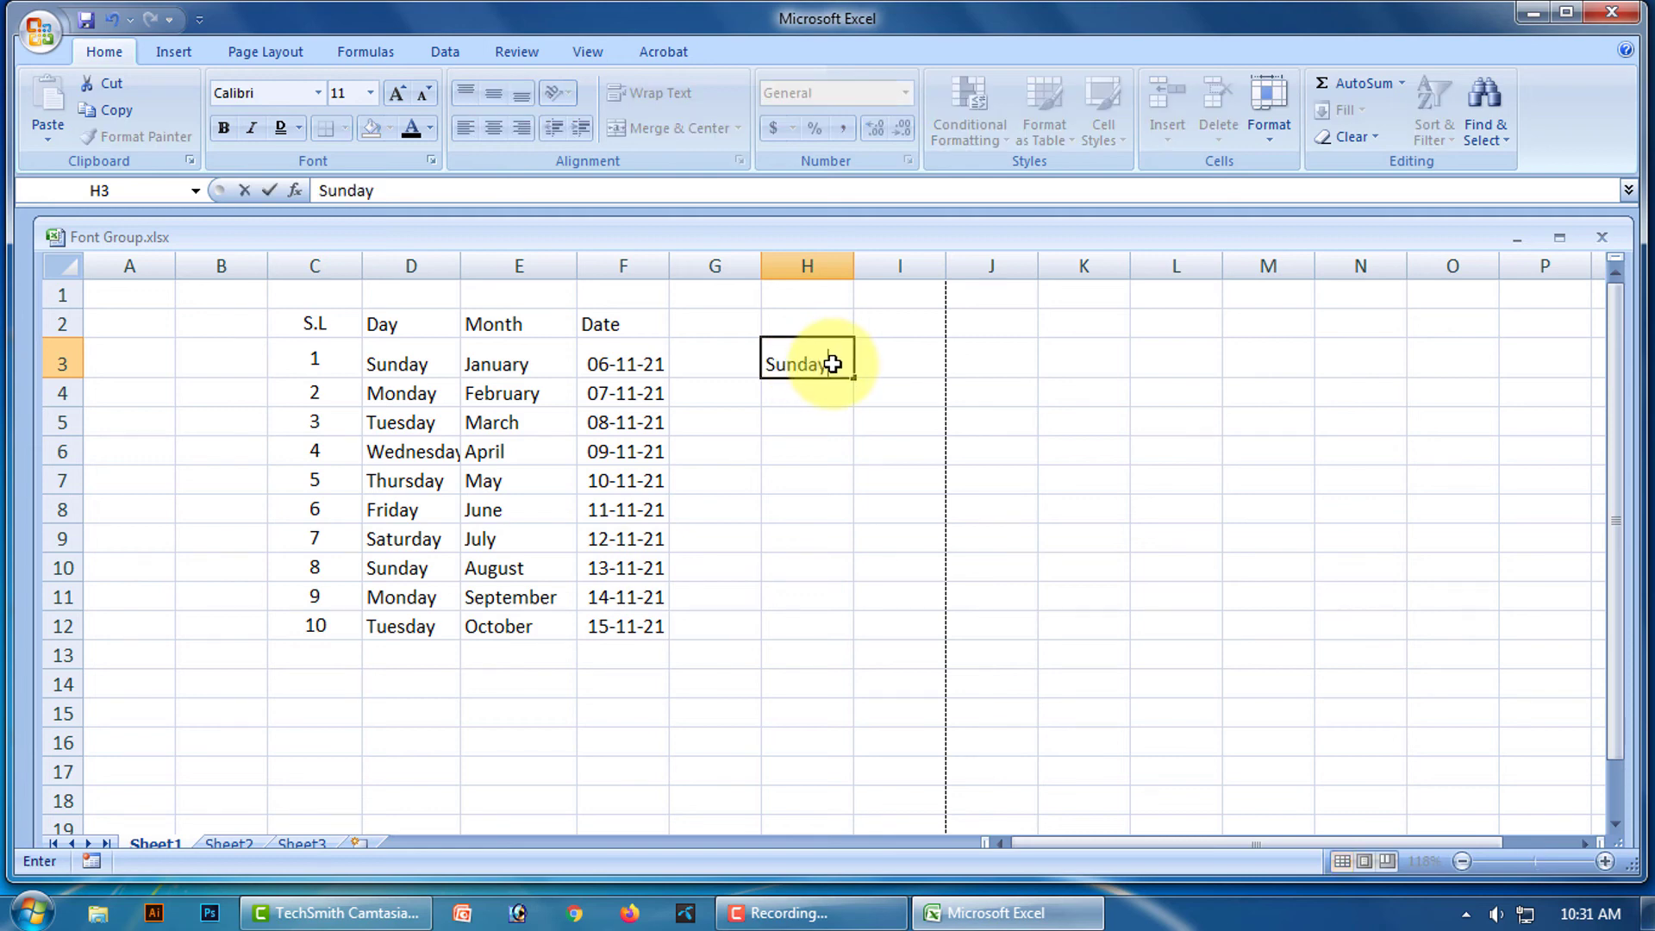
left_click_drag(857, 379, 1211, 370)
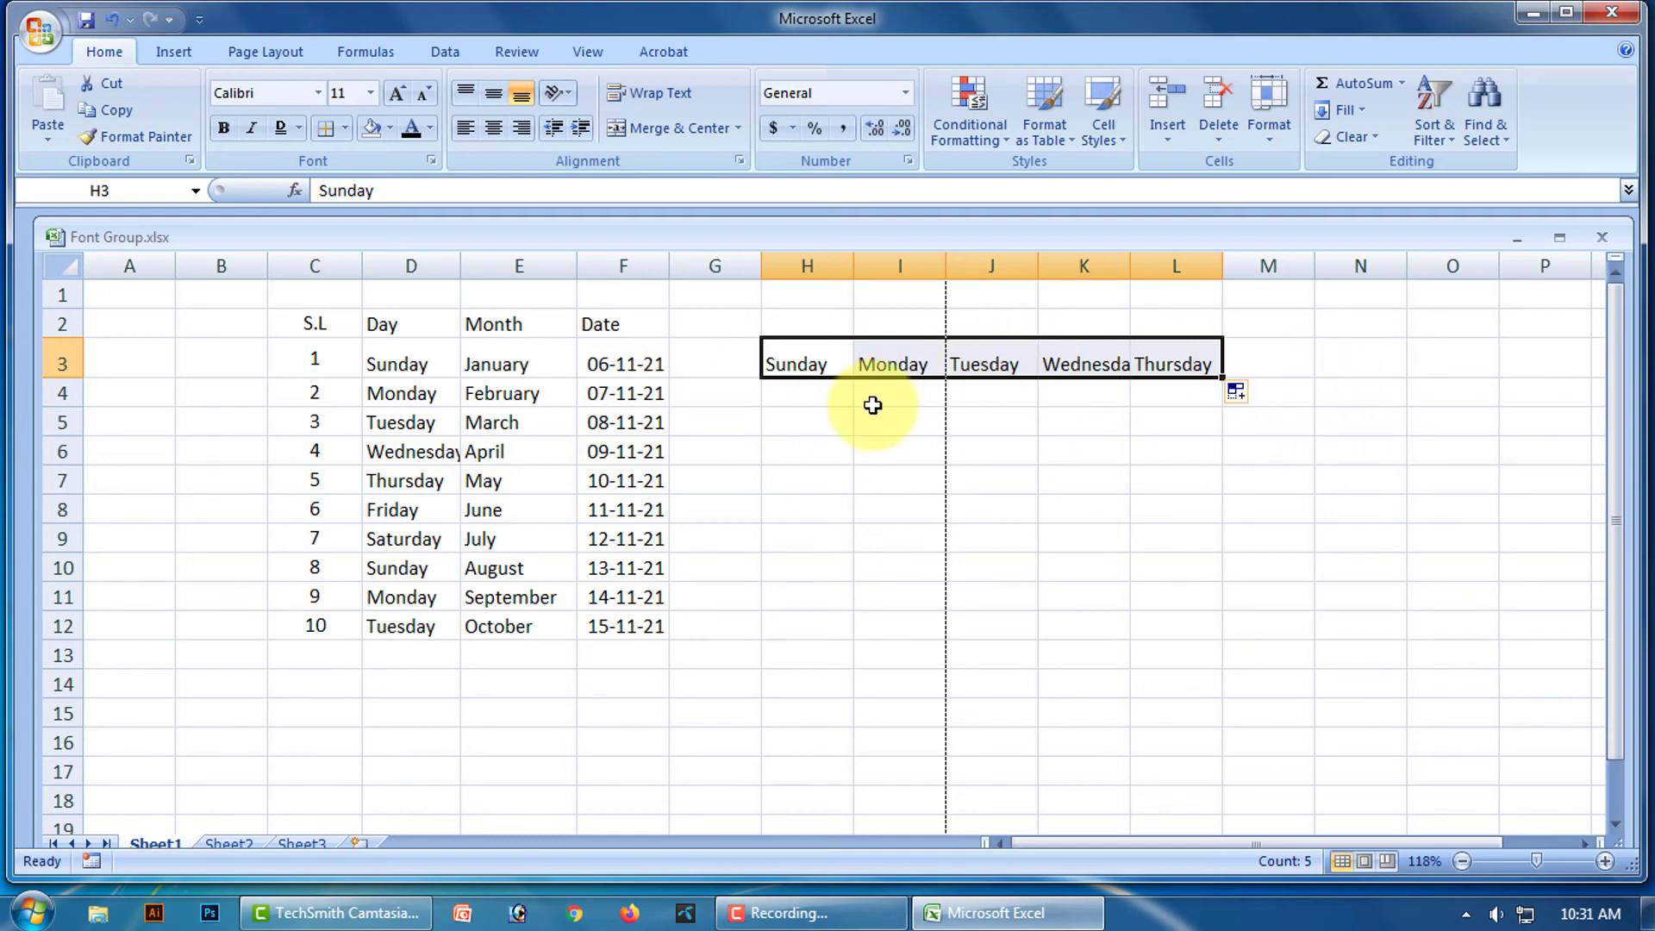
key("ctrl+z")
left_click(873, 405)
left_click(816, 354)
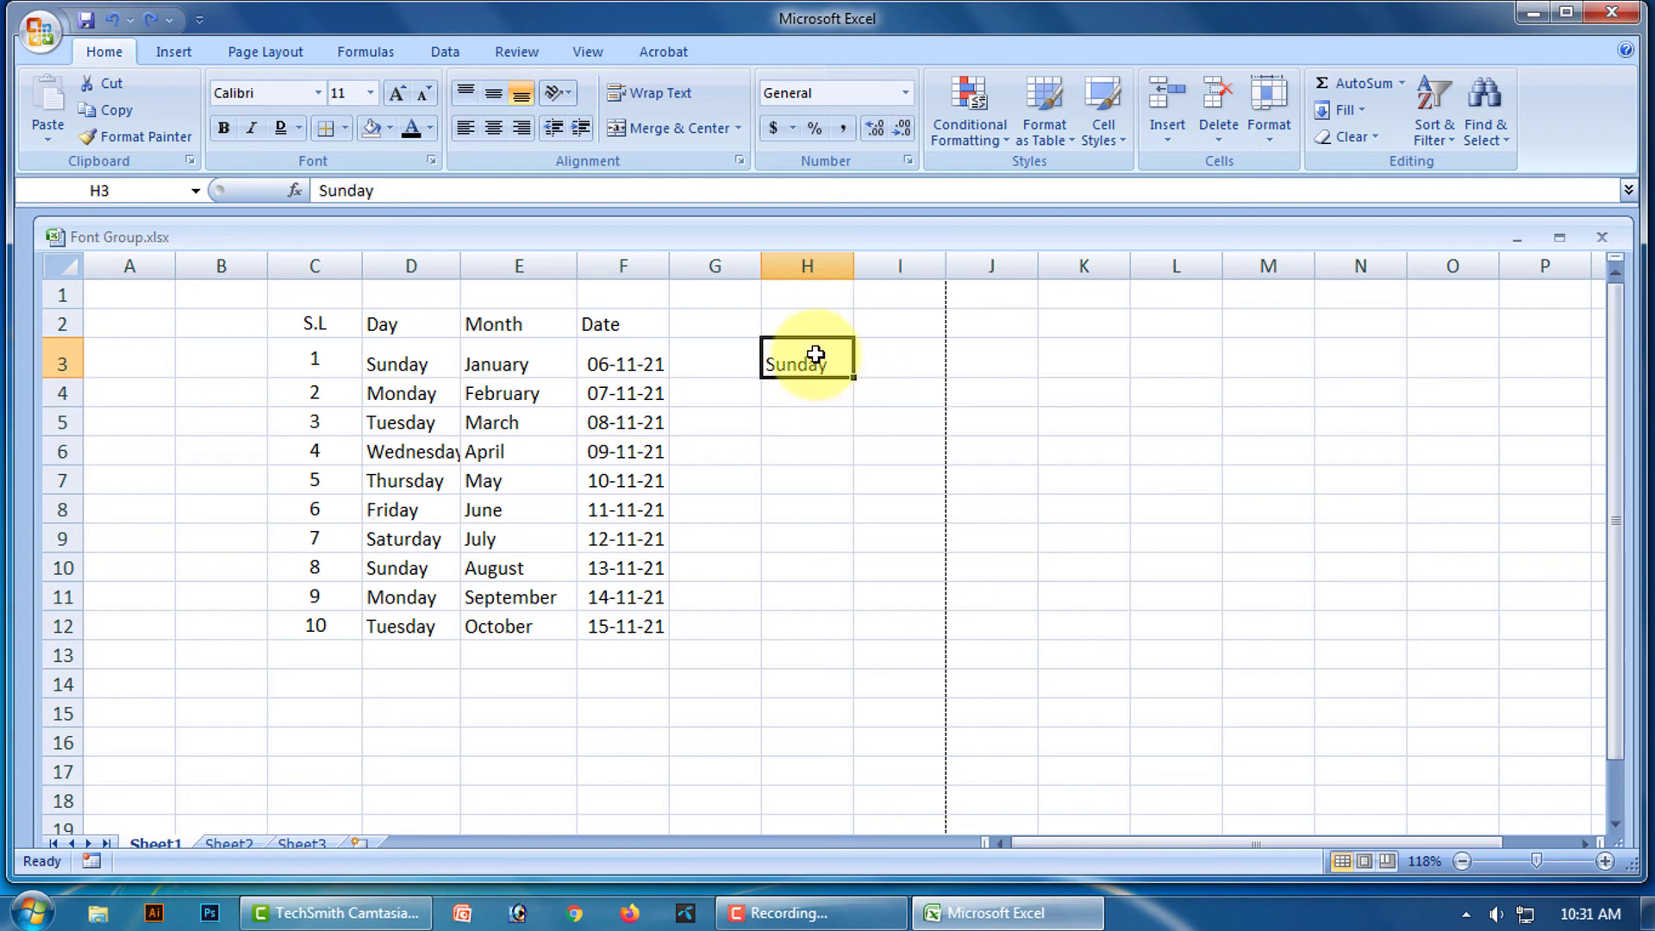
key("BackSpace")
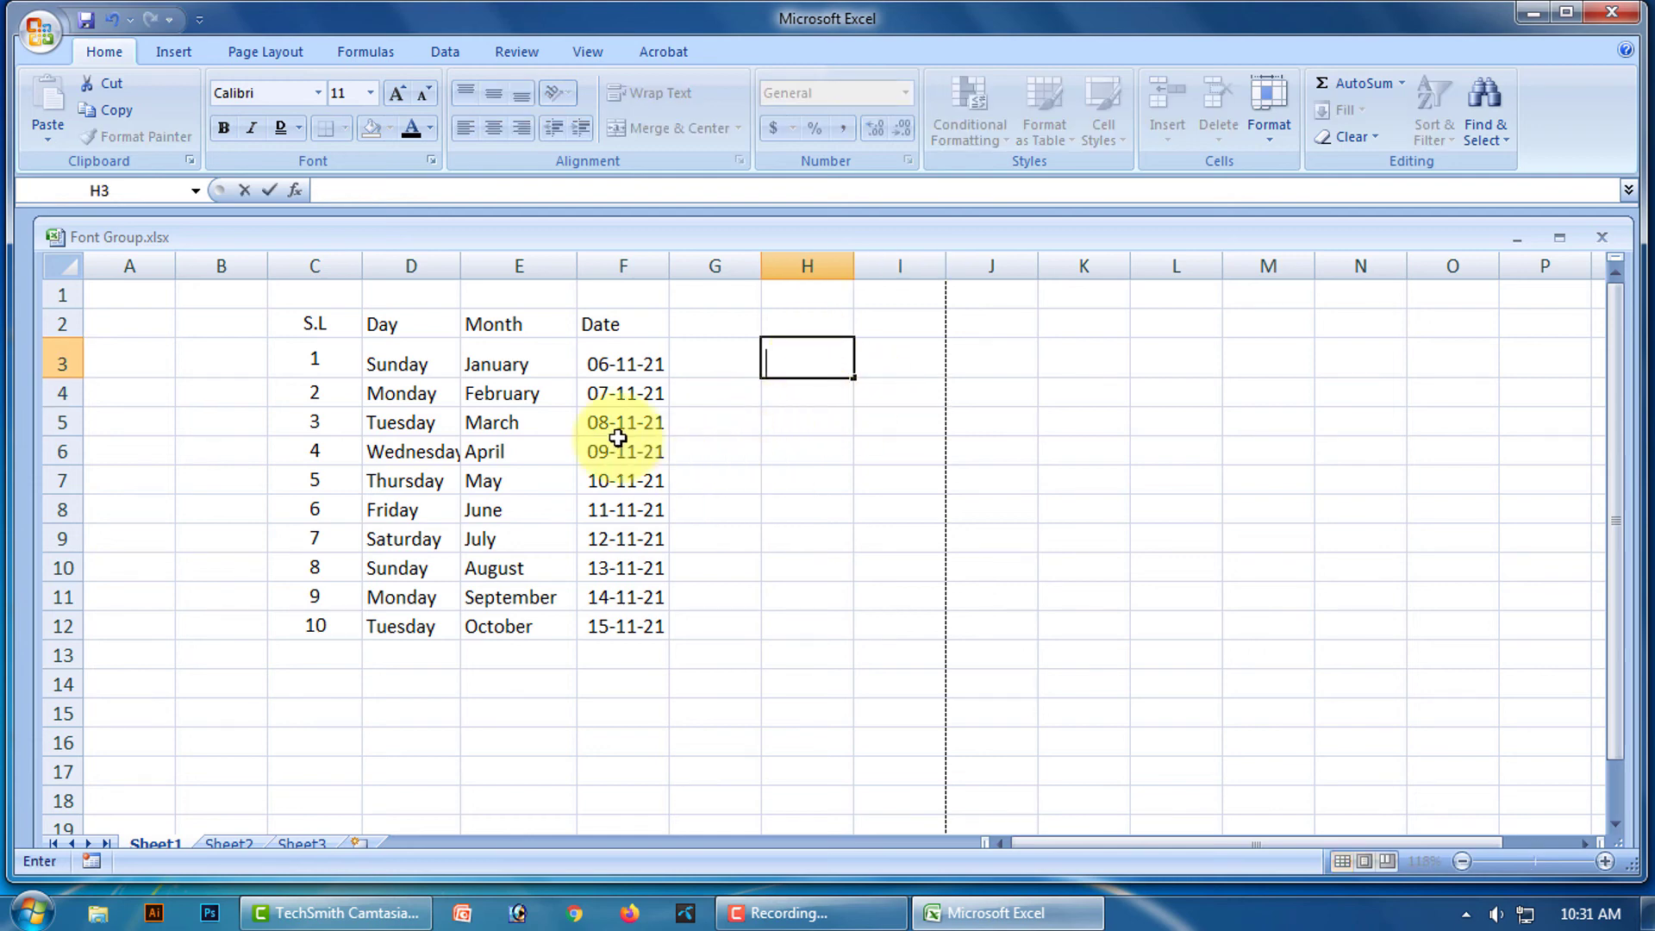
Copy the day names in D3:D12 and pick H3 as the paste destination.
left_click_drag(397, 356, 414, 624)
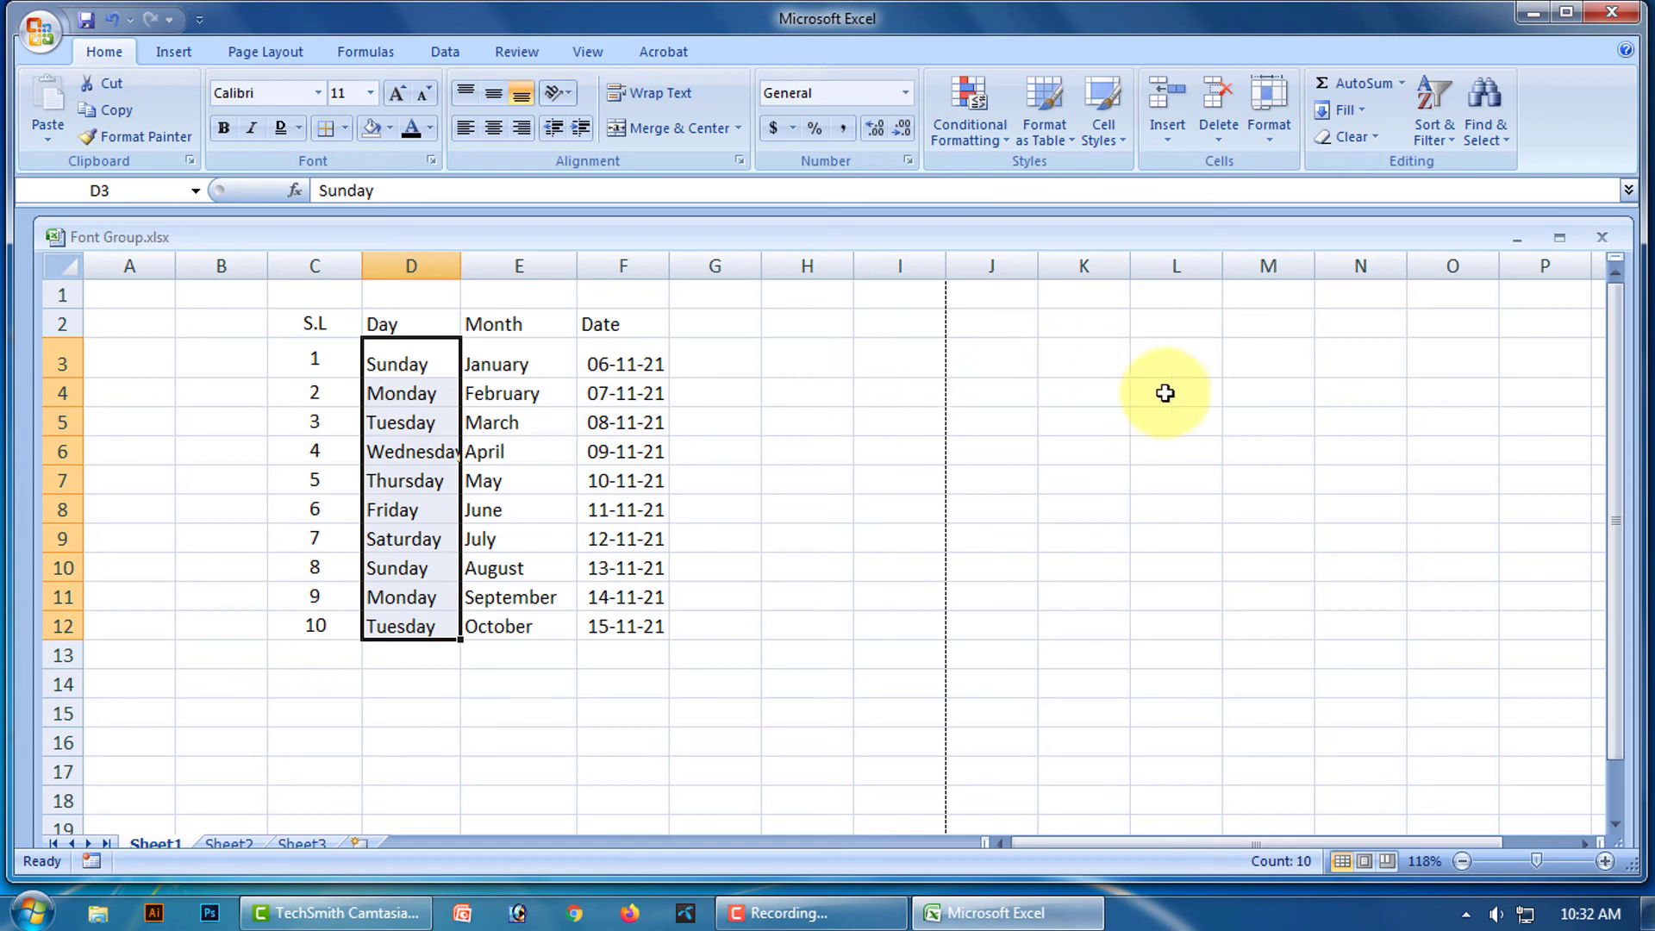
right_click(401, 425)
left_click(466, 470)
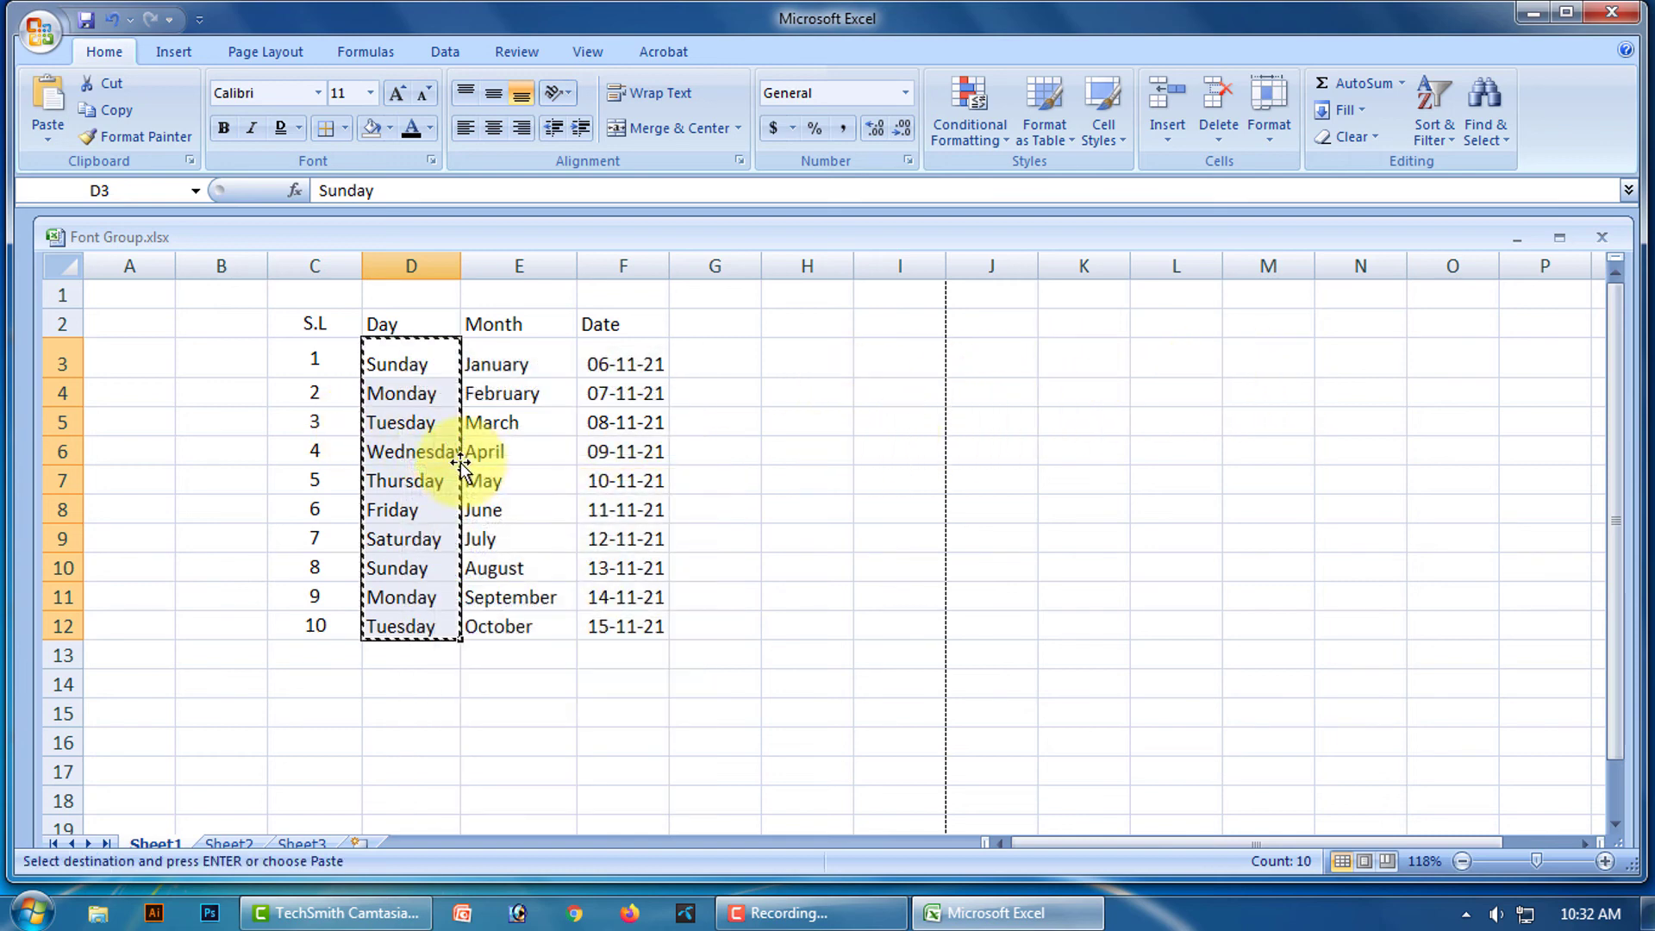
left_click(827, 357)
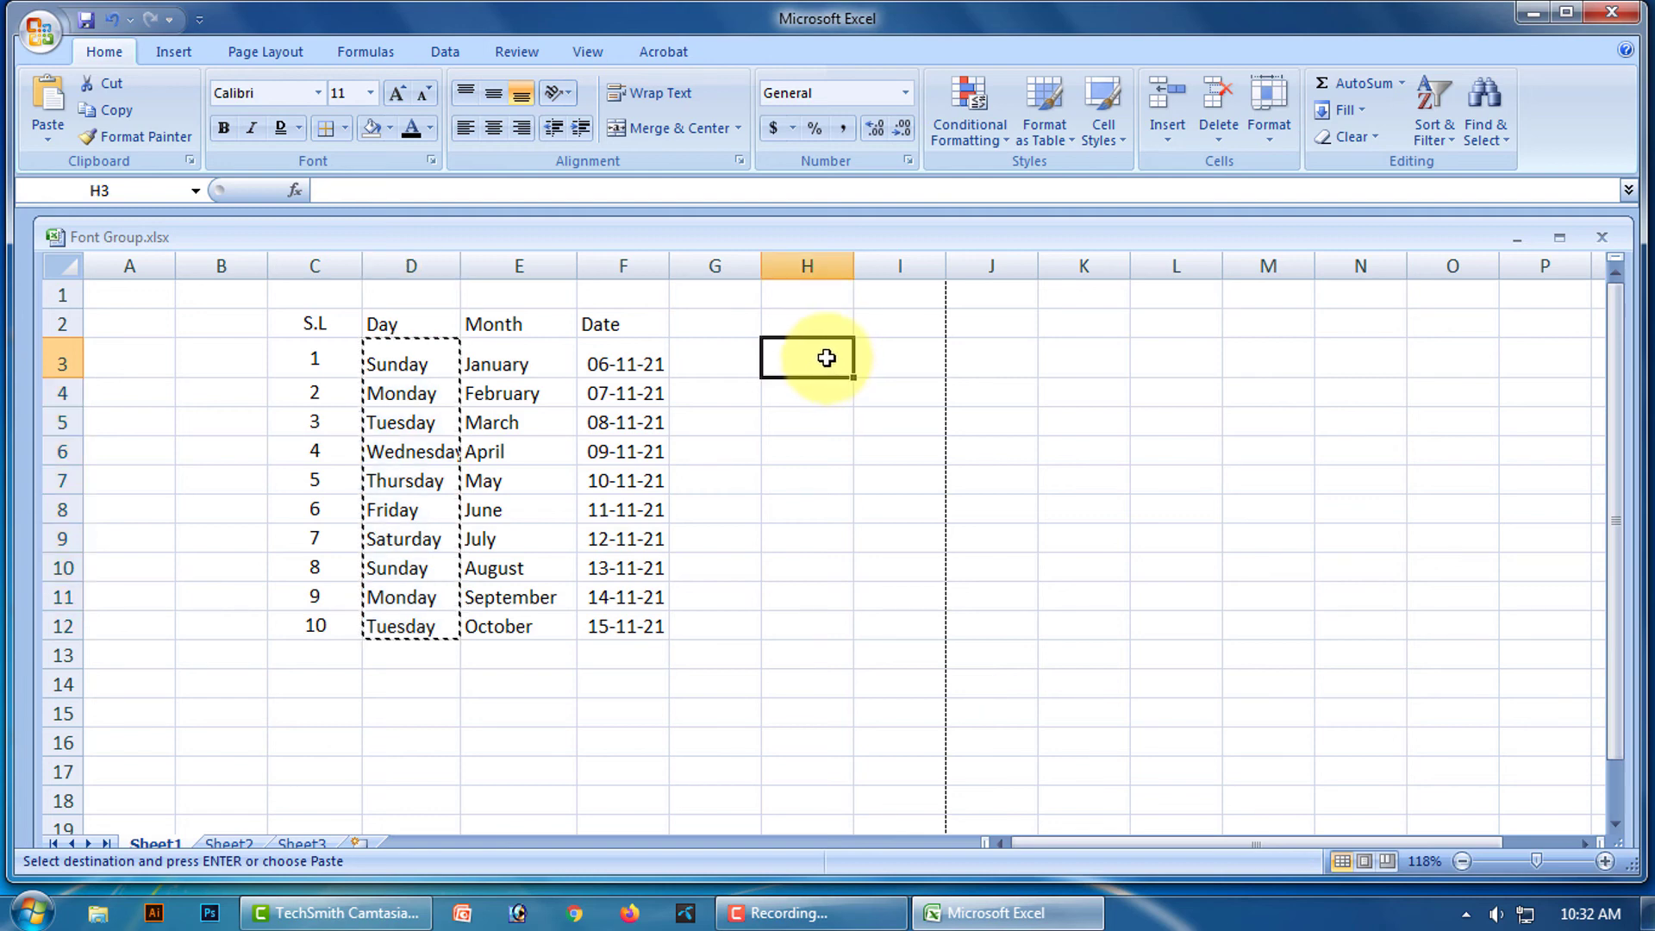
Paste Special the day names transposed at H3, then undo that paste.
right_click(829, 359)
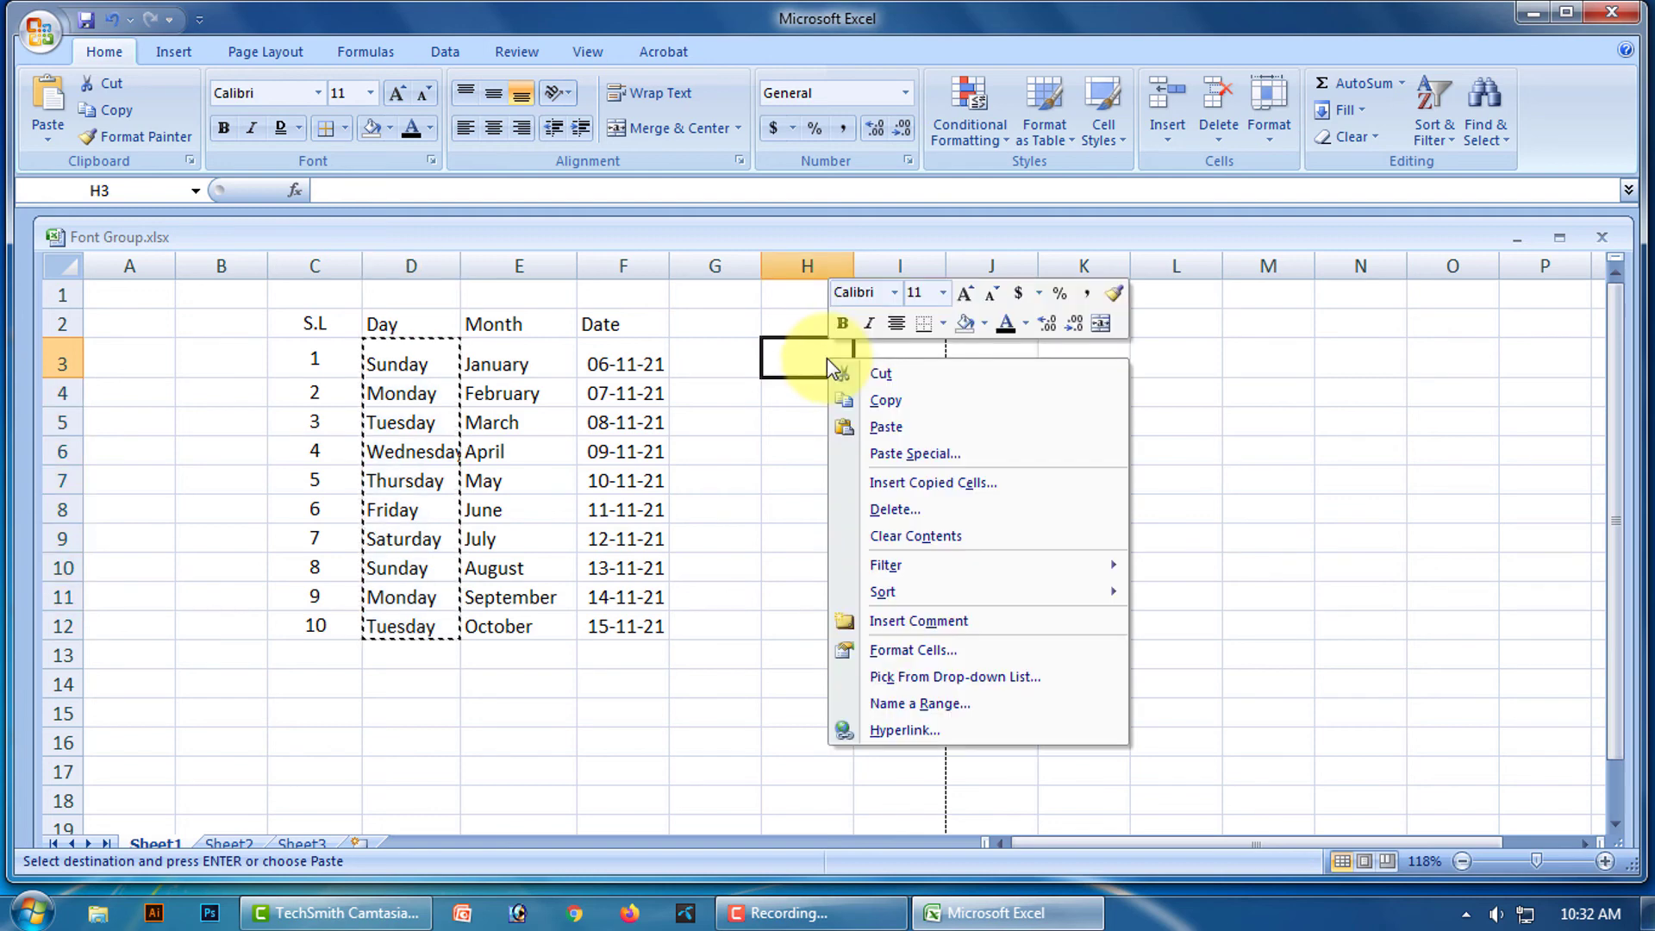
left_click(927, 454)
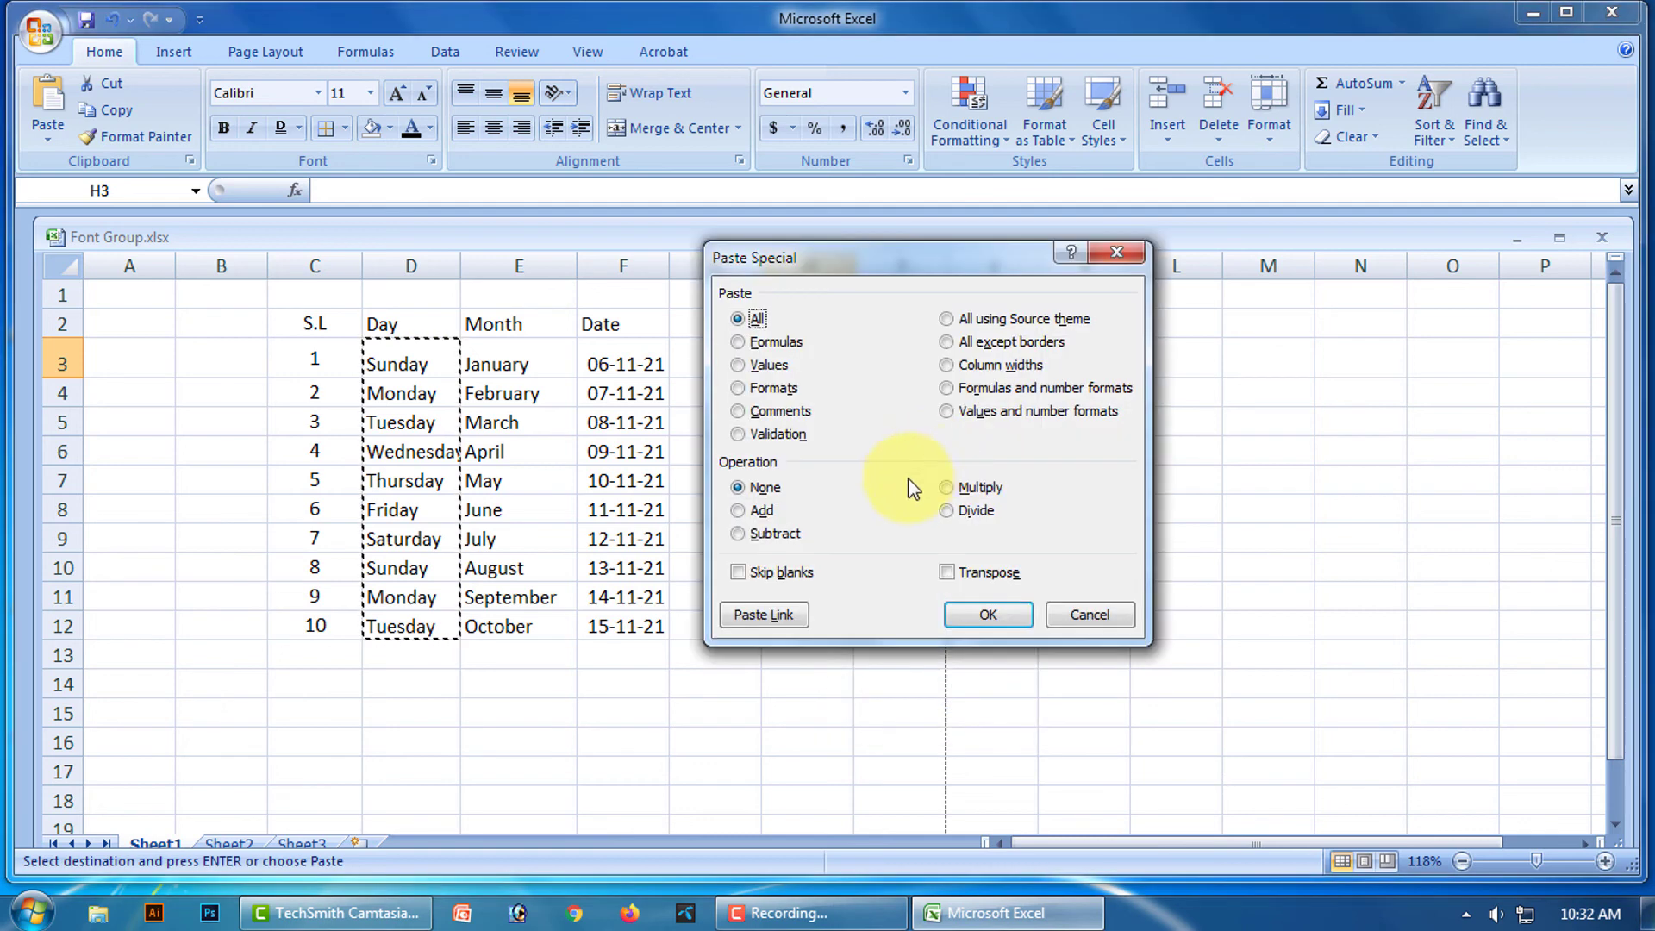
left_click(948, 573)
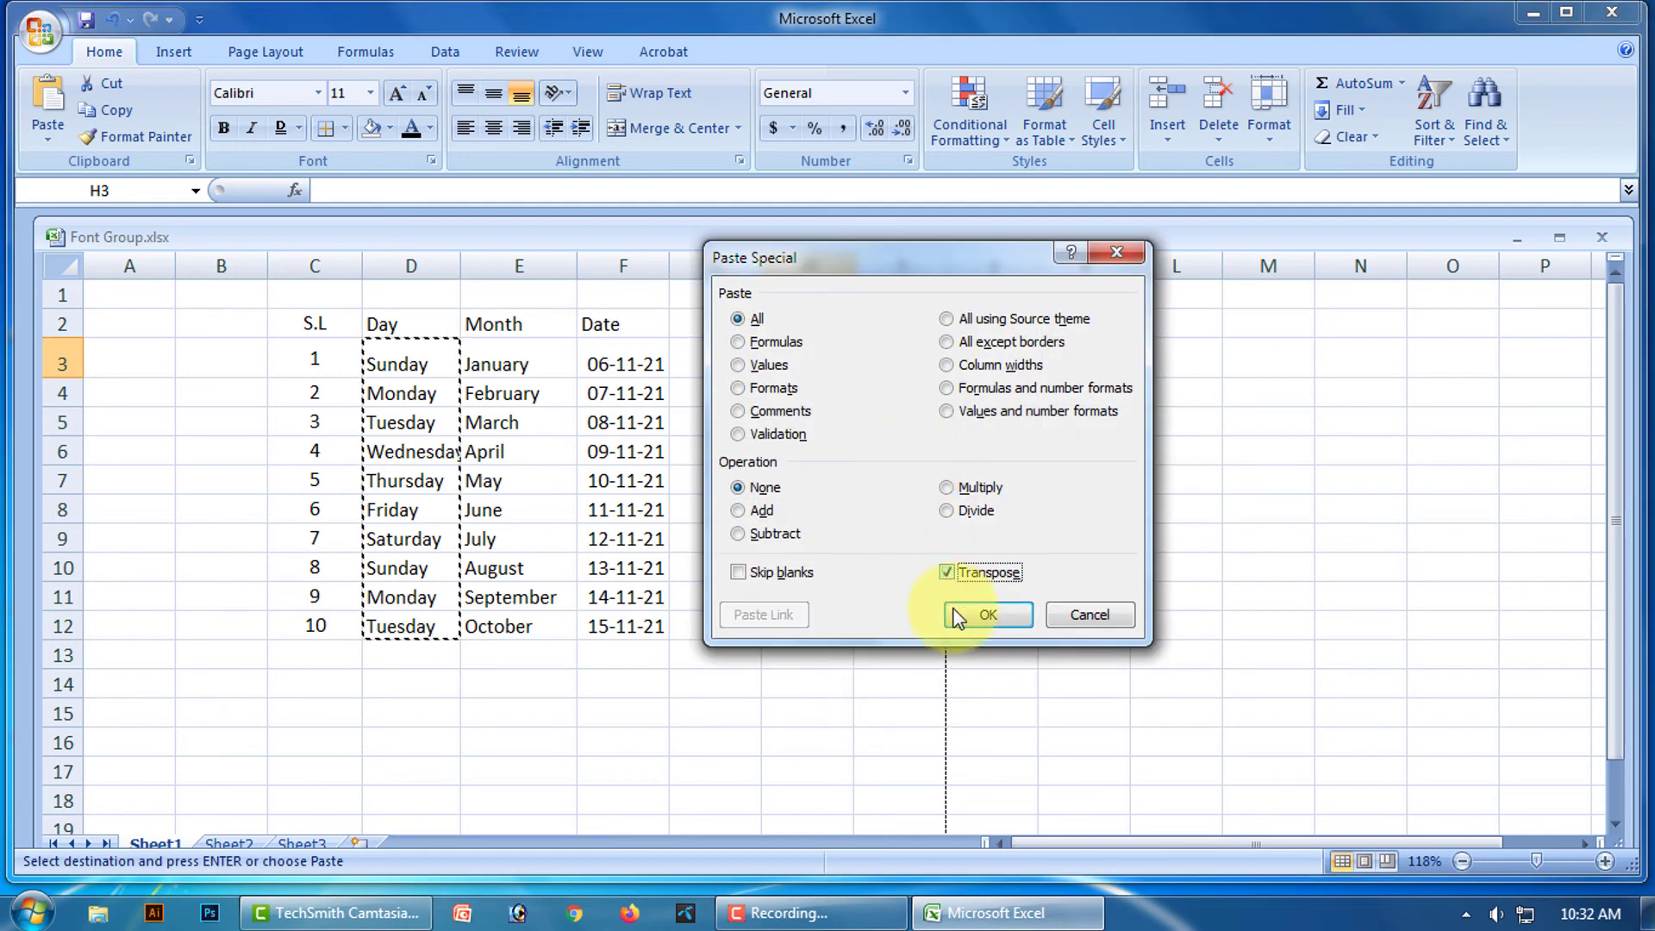
left_click(985, 615)
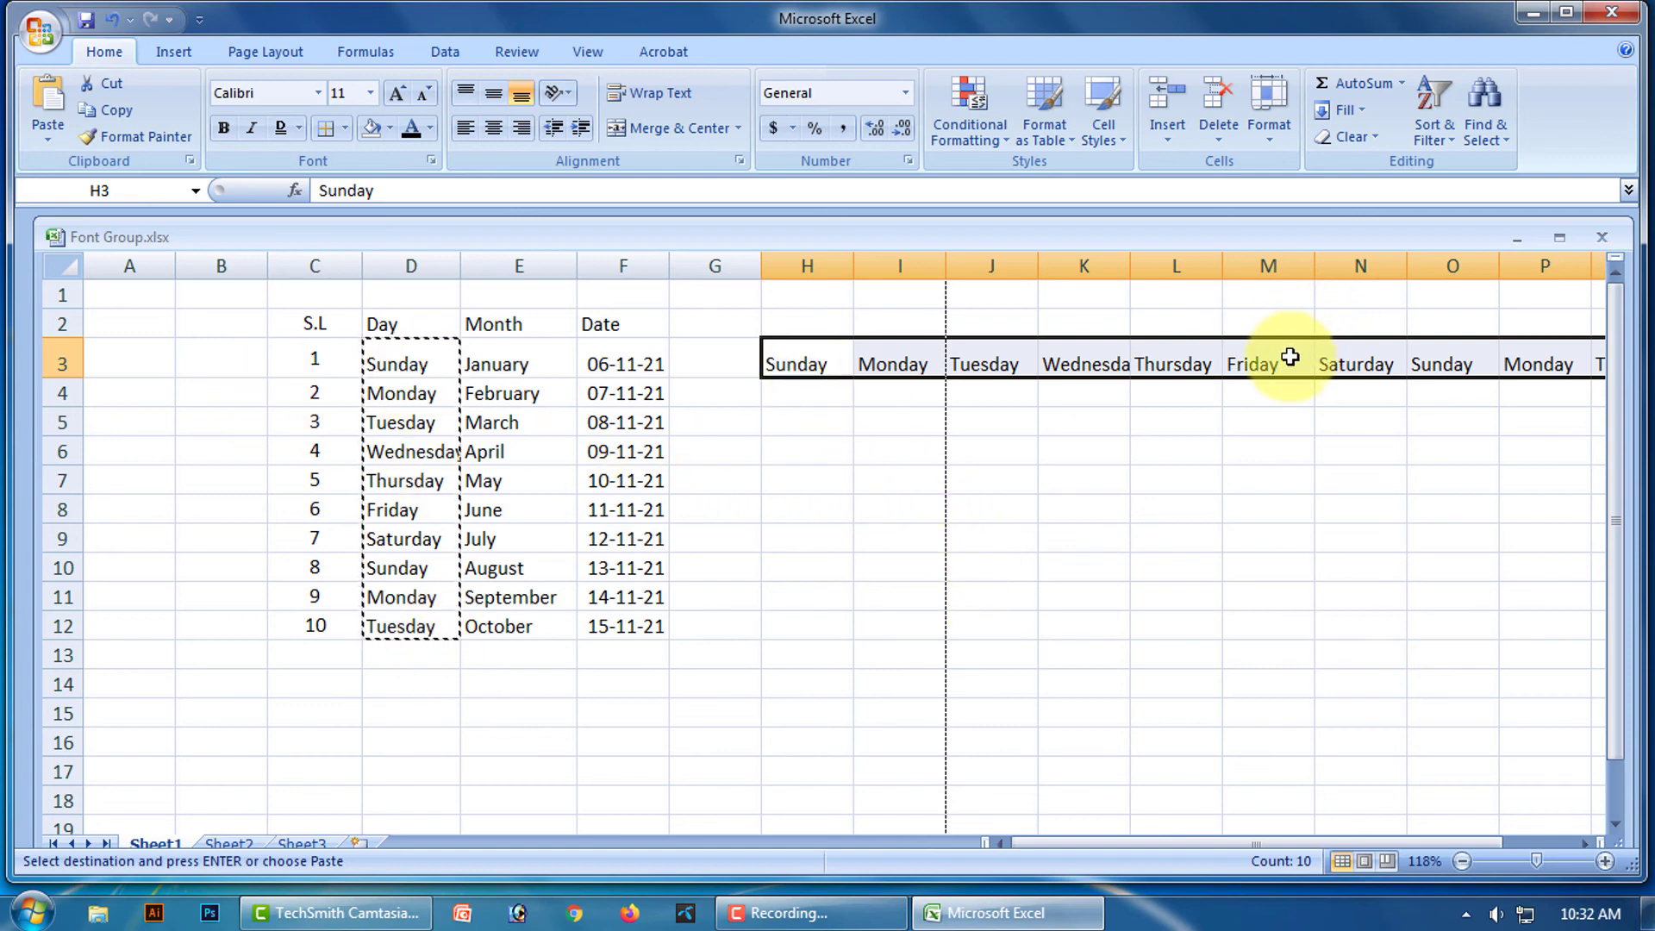
key("ctrl+z")
Paste Special the day names transposed across row 3 from J3, then undo it.
left_click(46, 137)
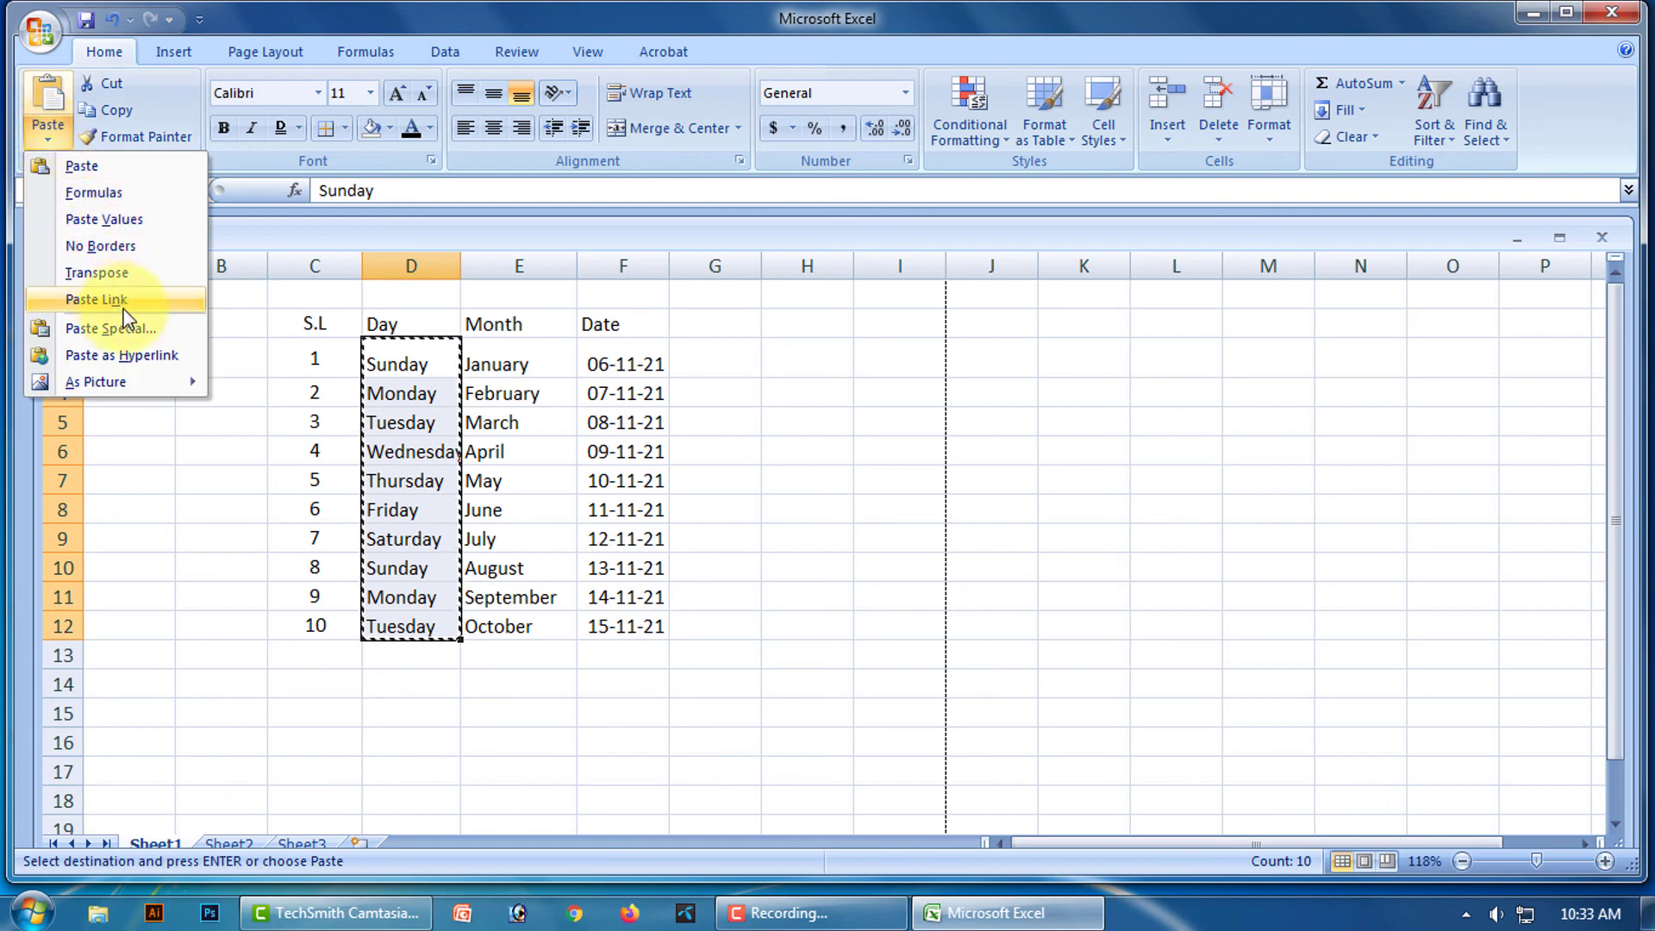
left_click(1015, 358)
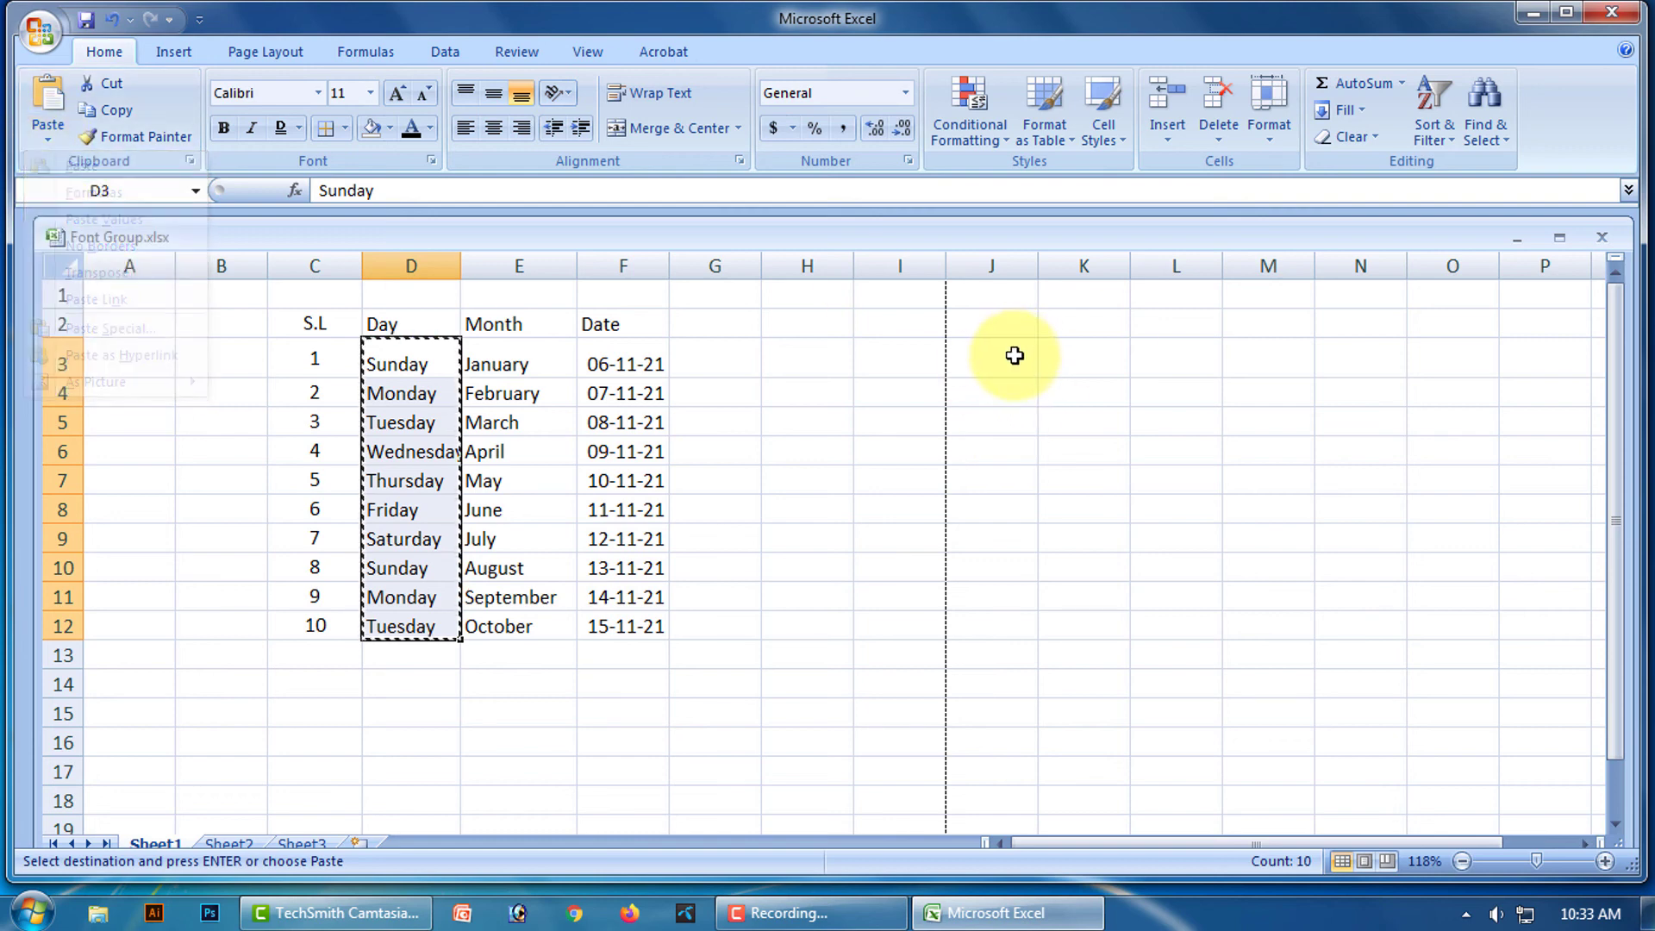
left_click(1006, 356)
left_click(39, 138)
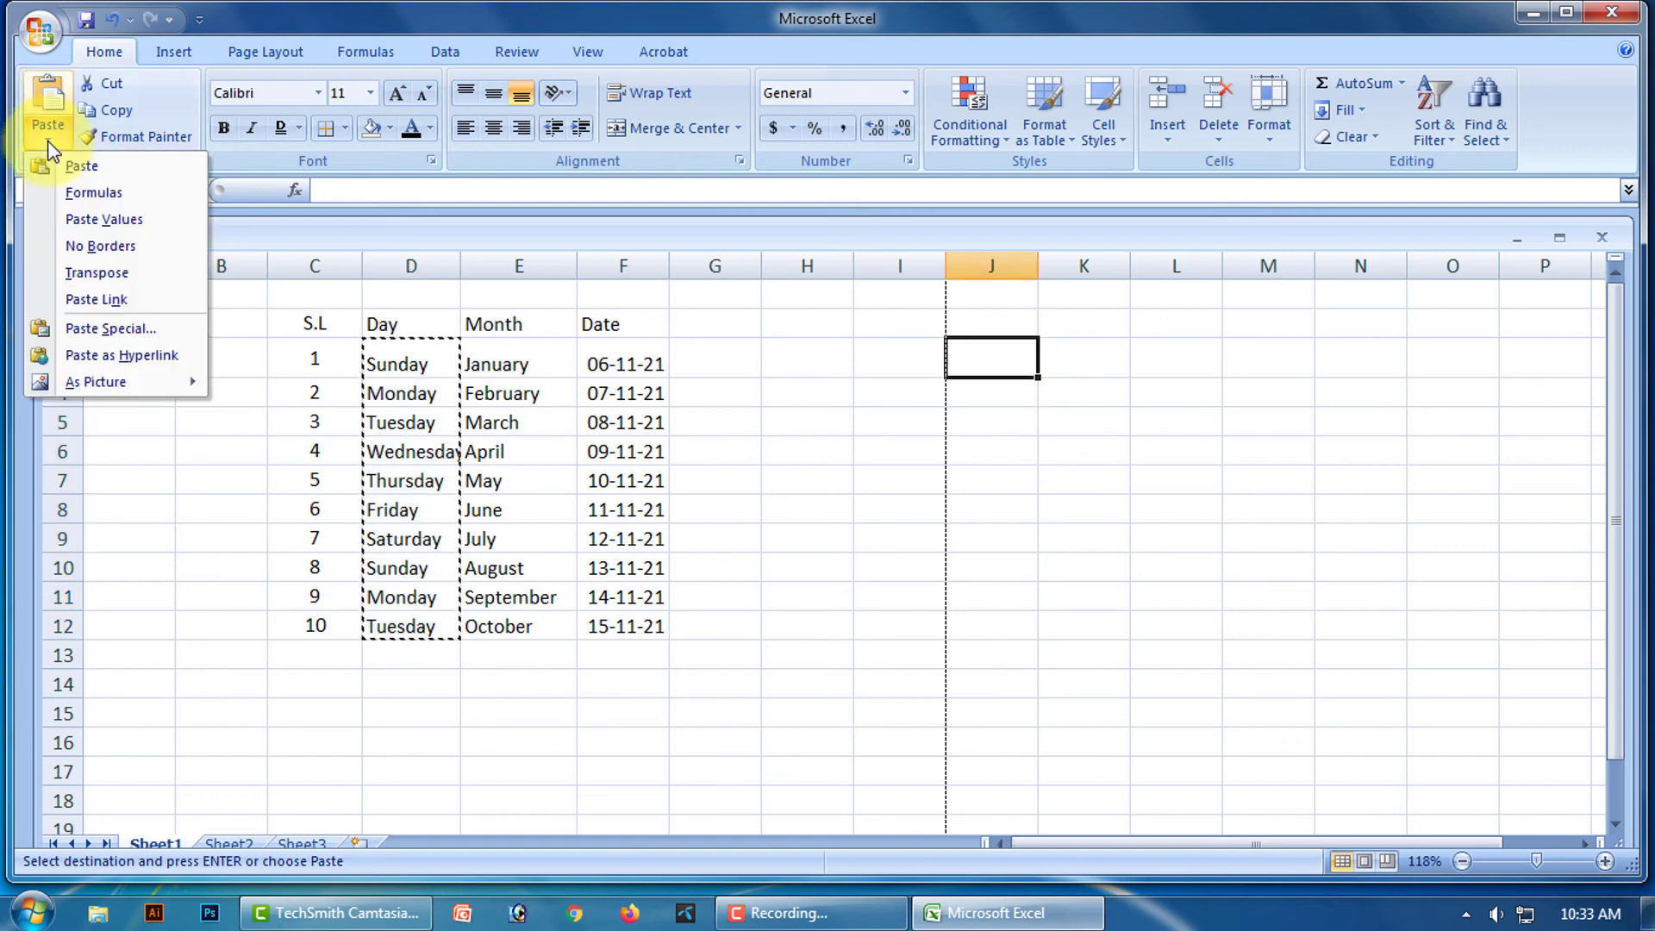
left_click(110, 329)
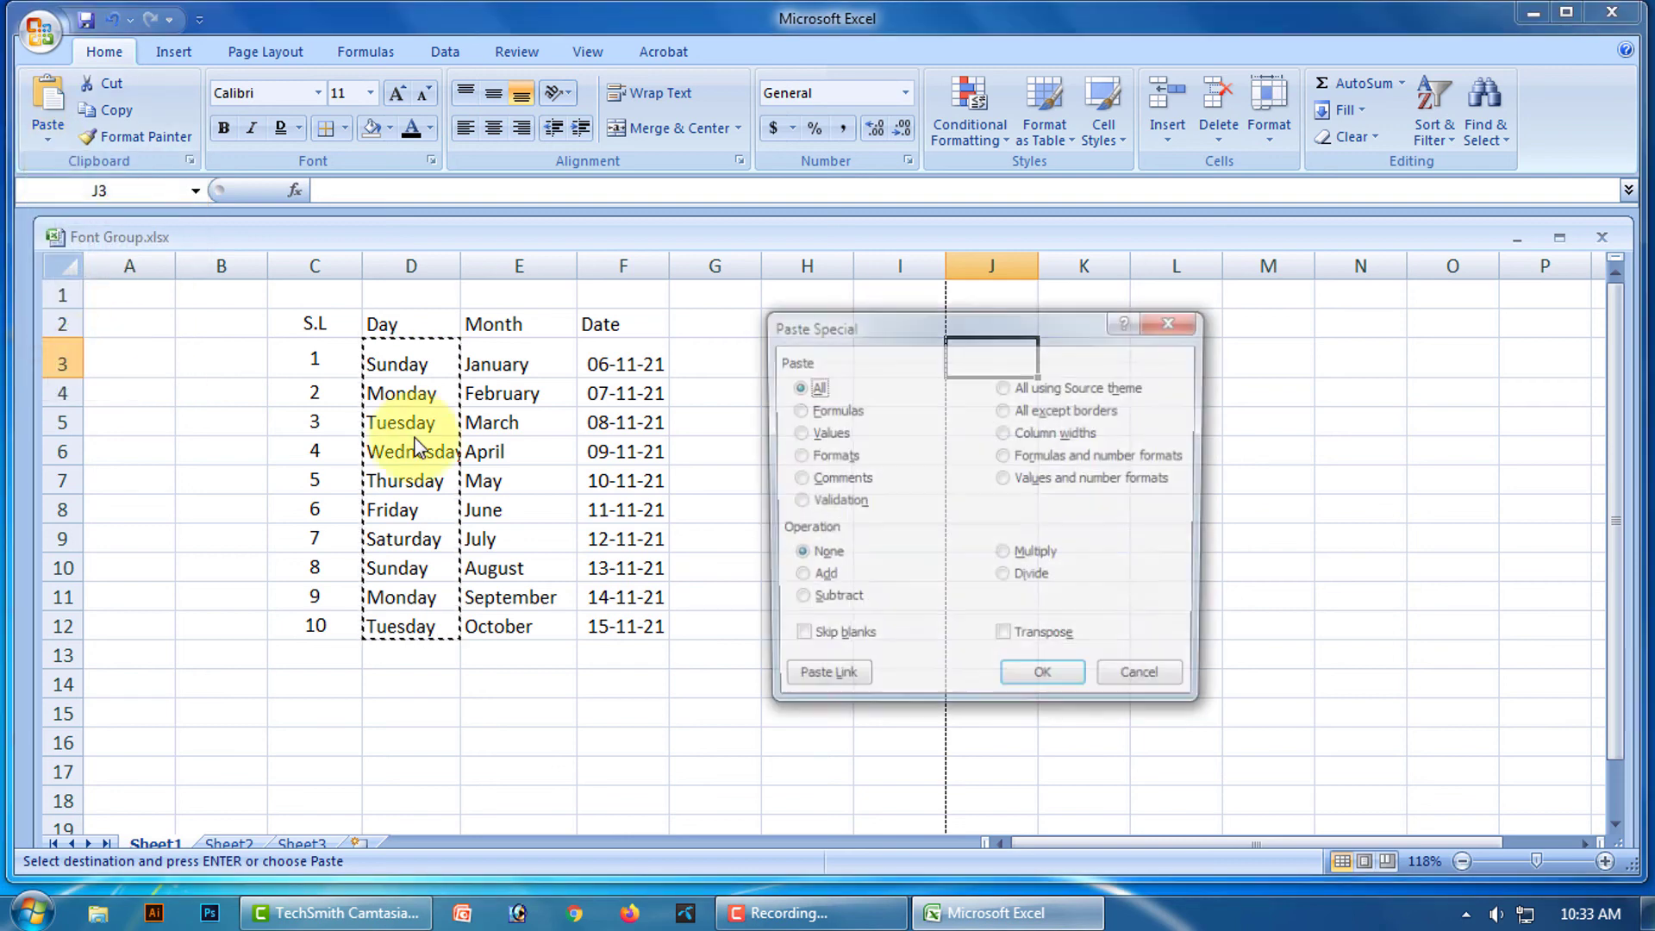
left_click(1008, 641)
left_click(1048, 683)
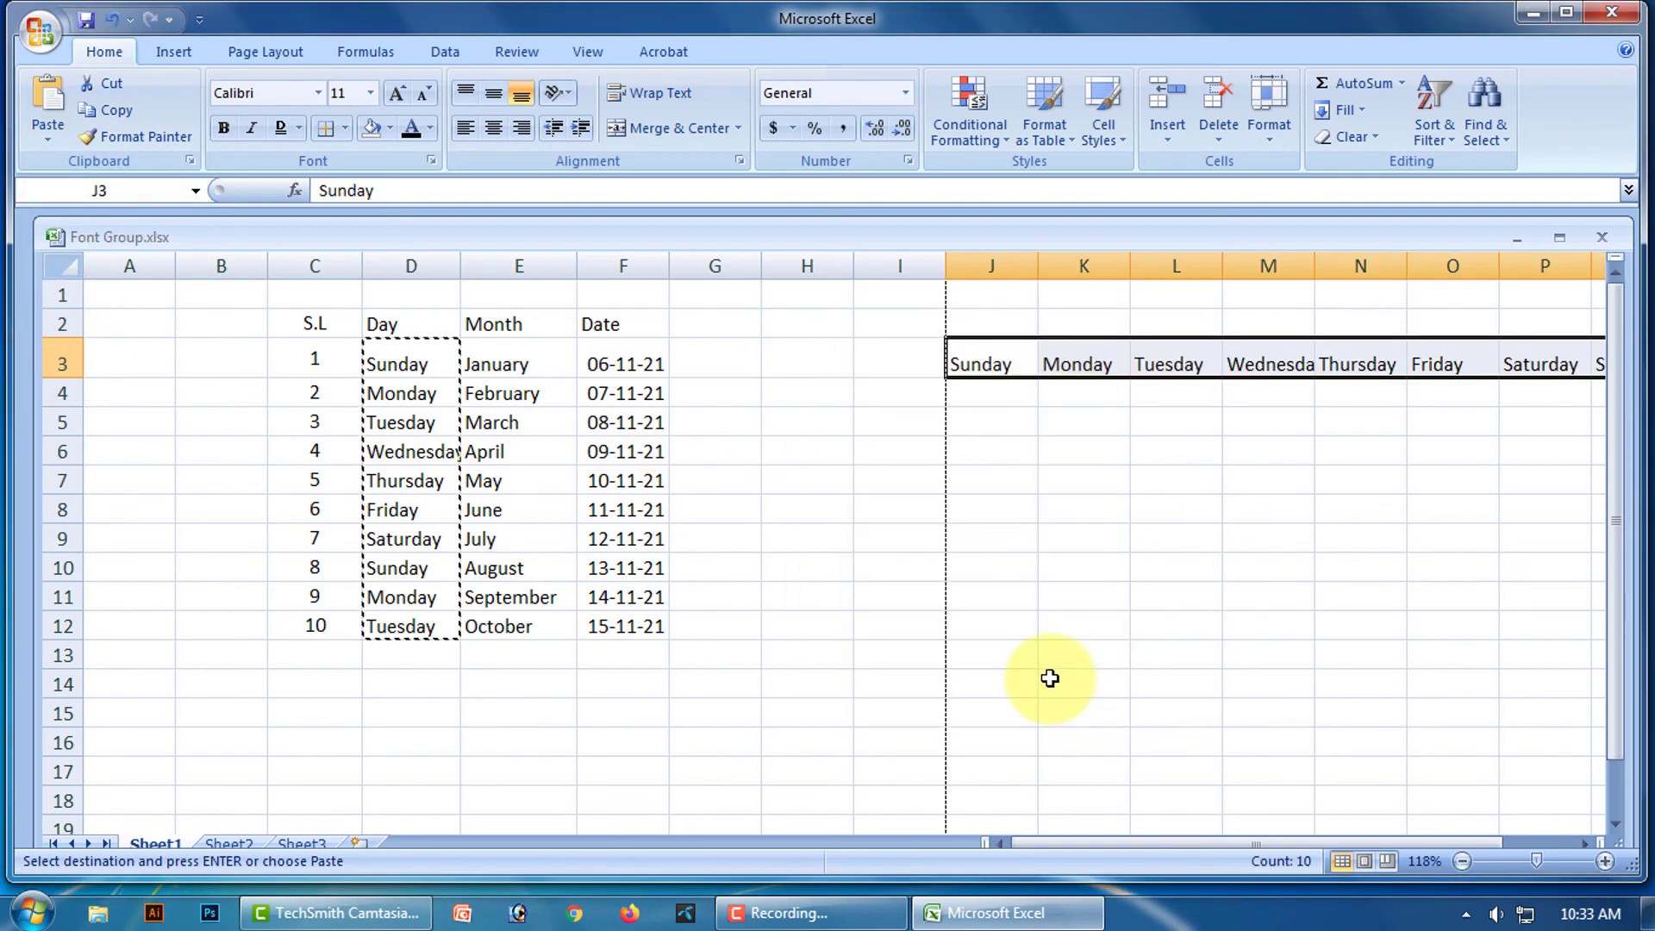
scroll(1314, 593, "down", 2)
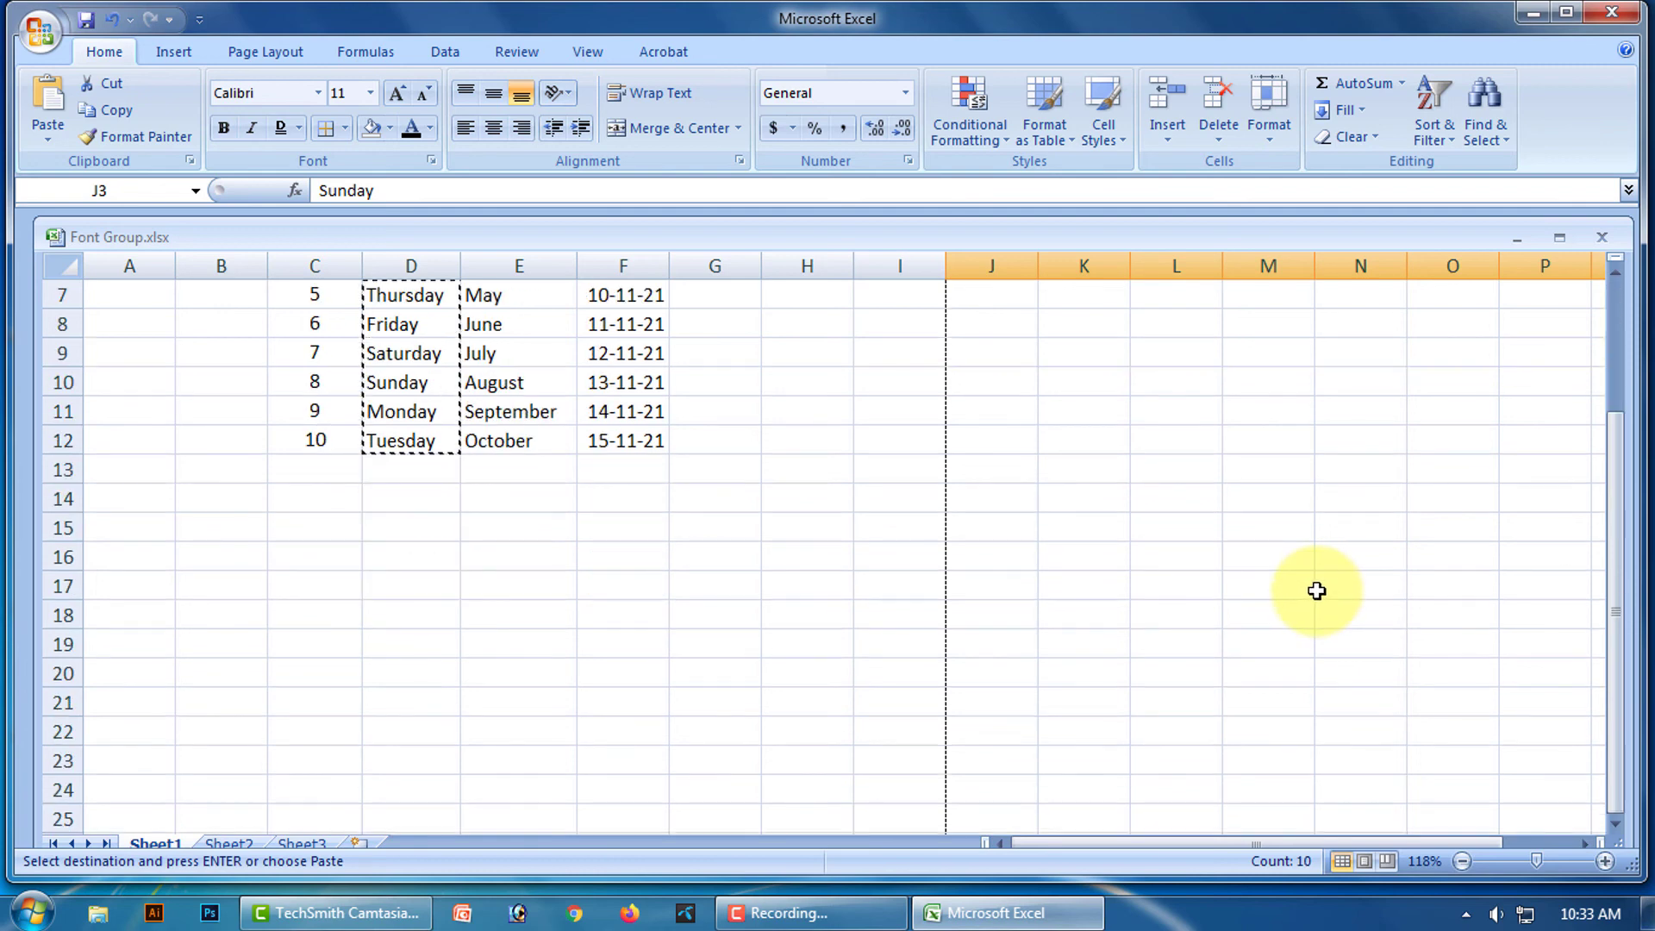
scroll(1316, 590, "up", 2)
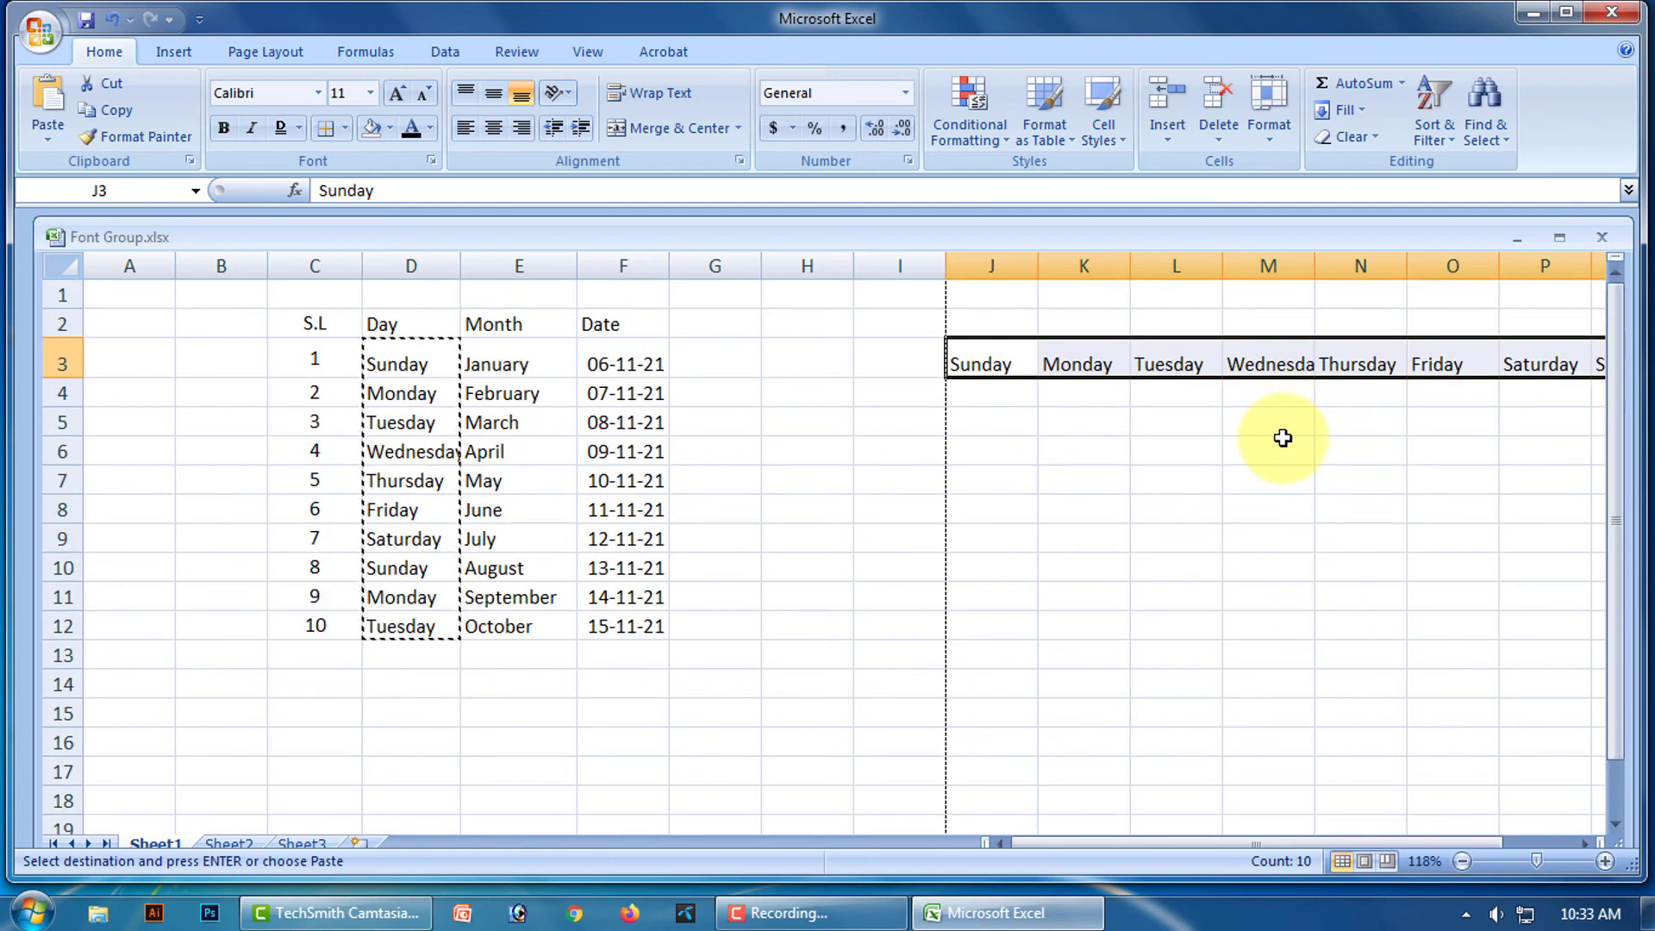
key("ctrl+z")
Cancel the pending copy and draw grid borders over every cell of C2:F12.
left_click(1263, 507)
double_click(565, 709)
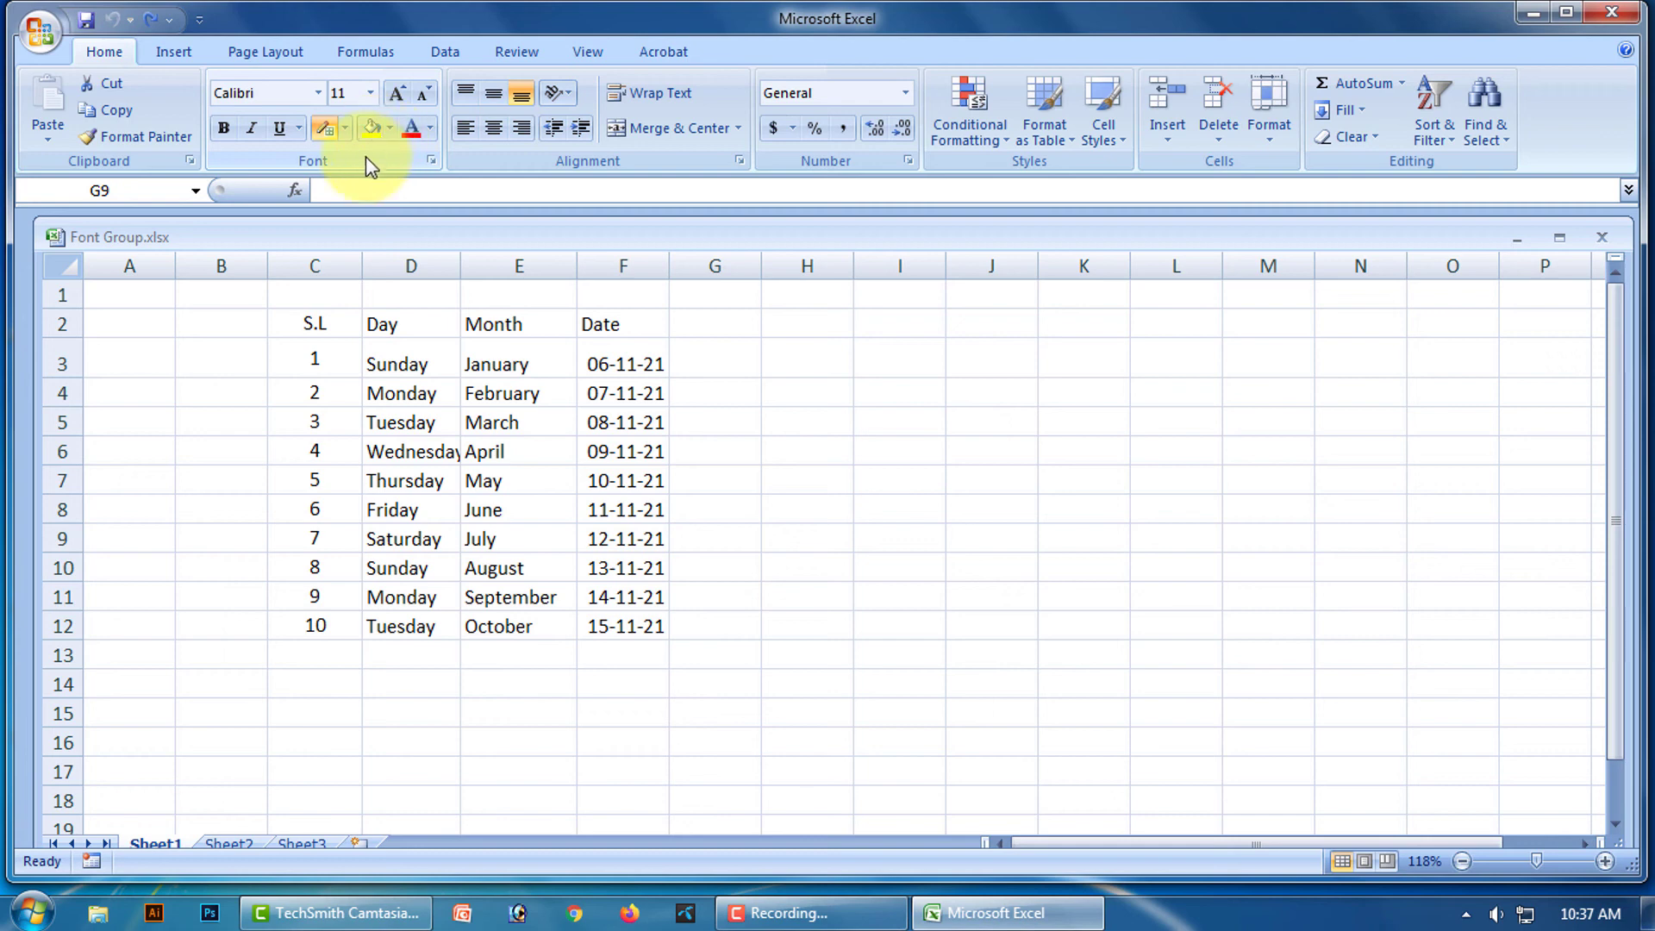
left_click(345, 129)
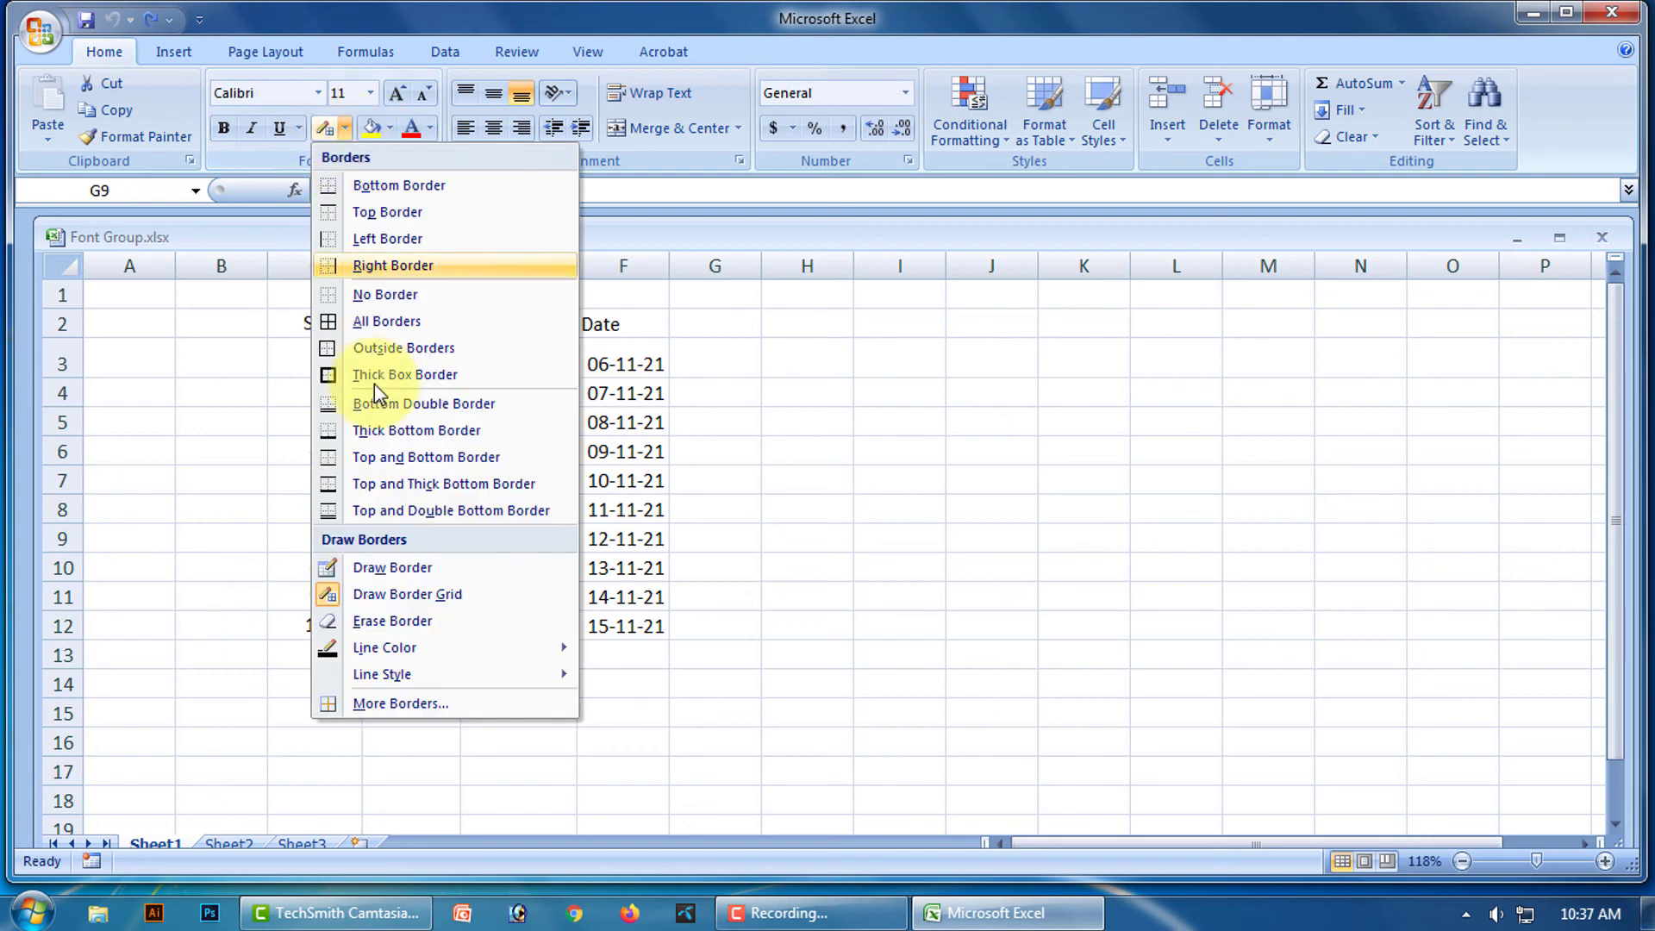
left_click(434, 595)
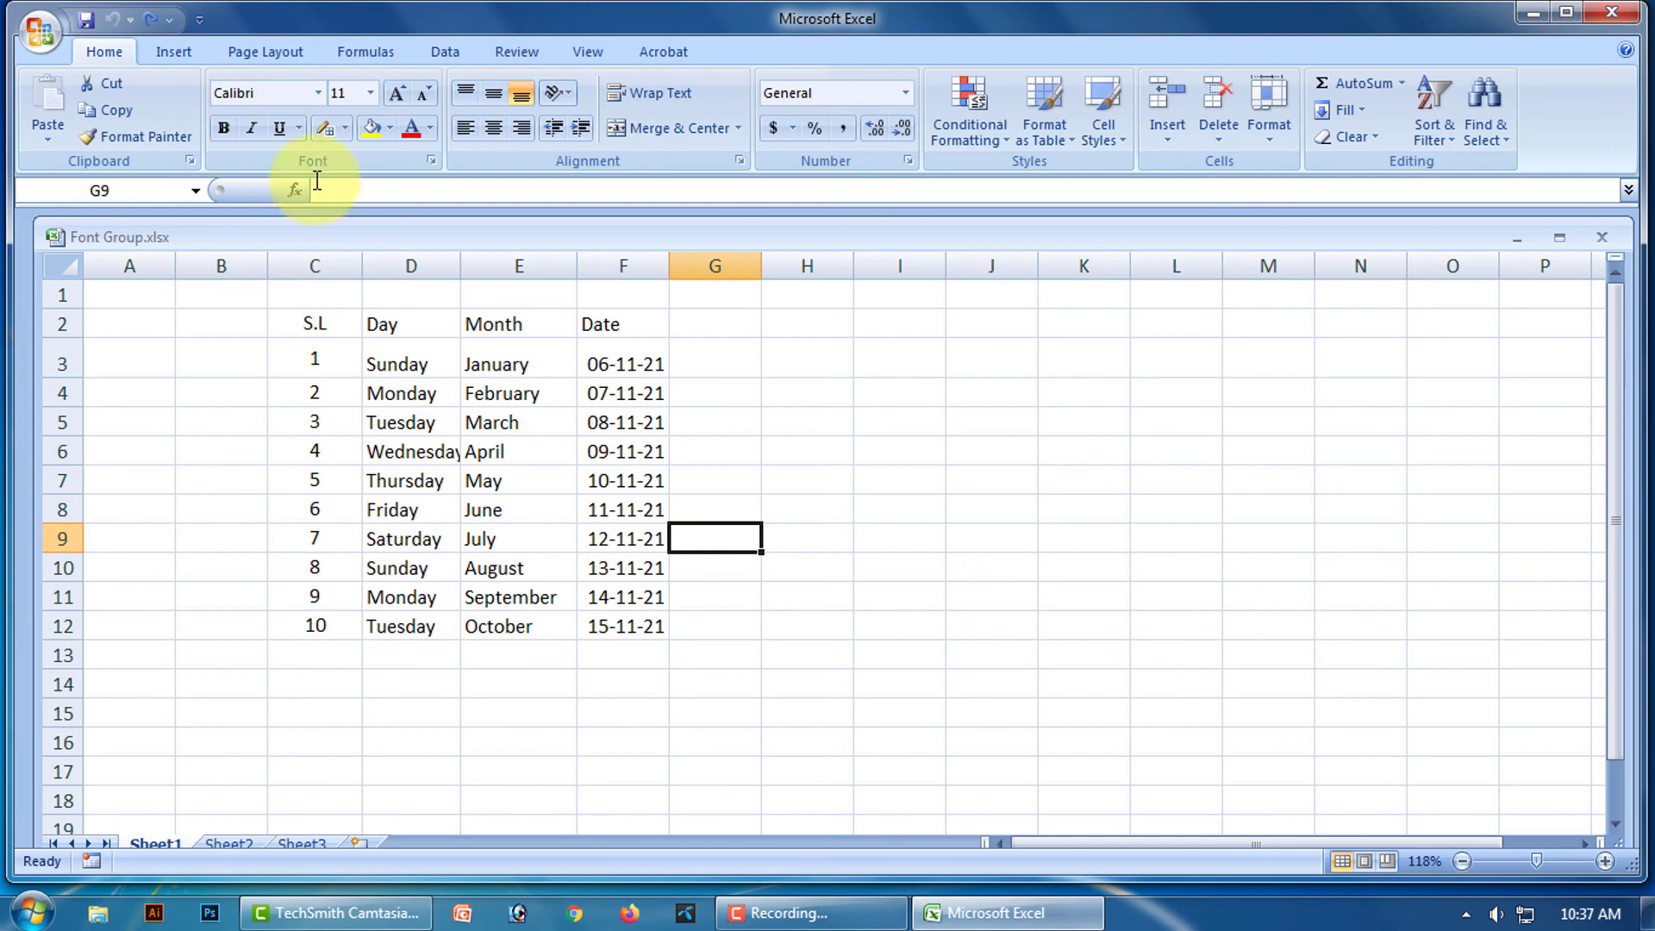
left_click(345, 128)
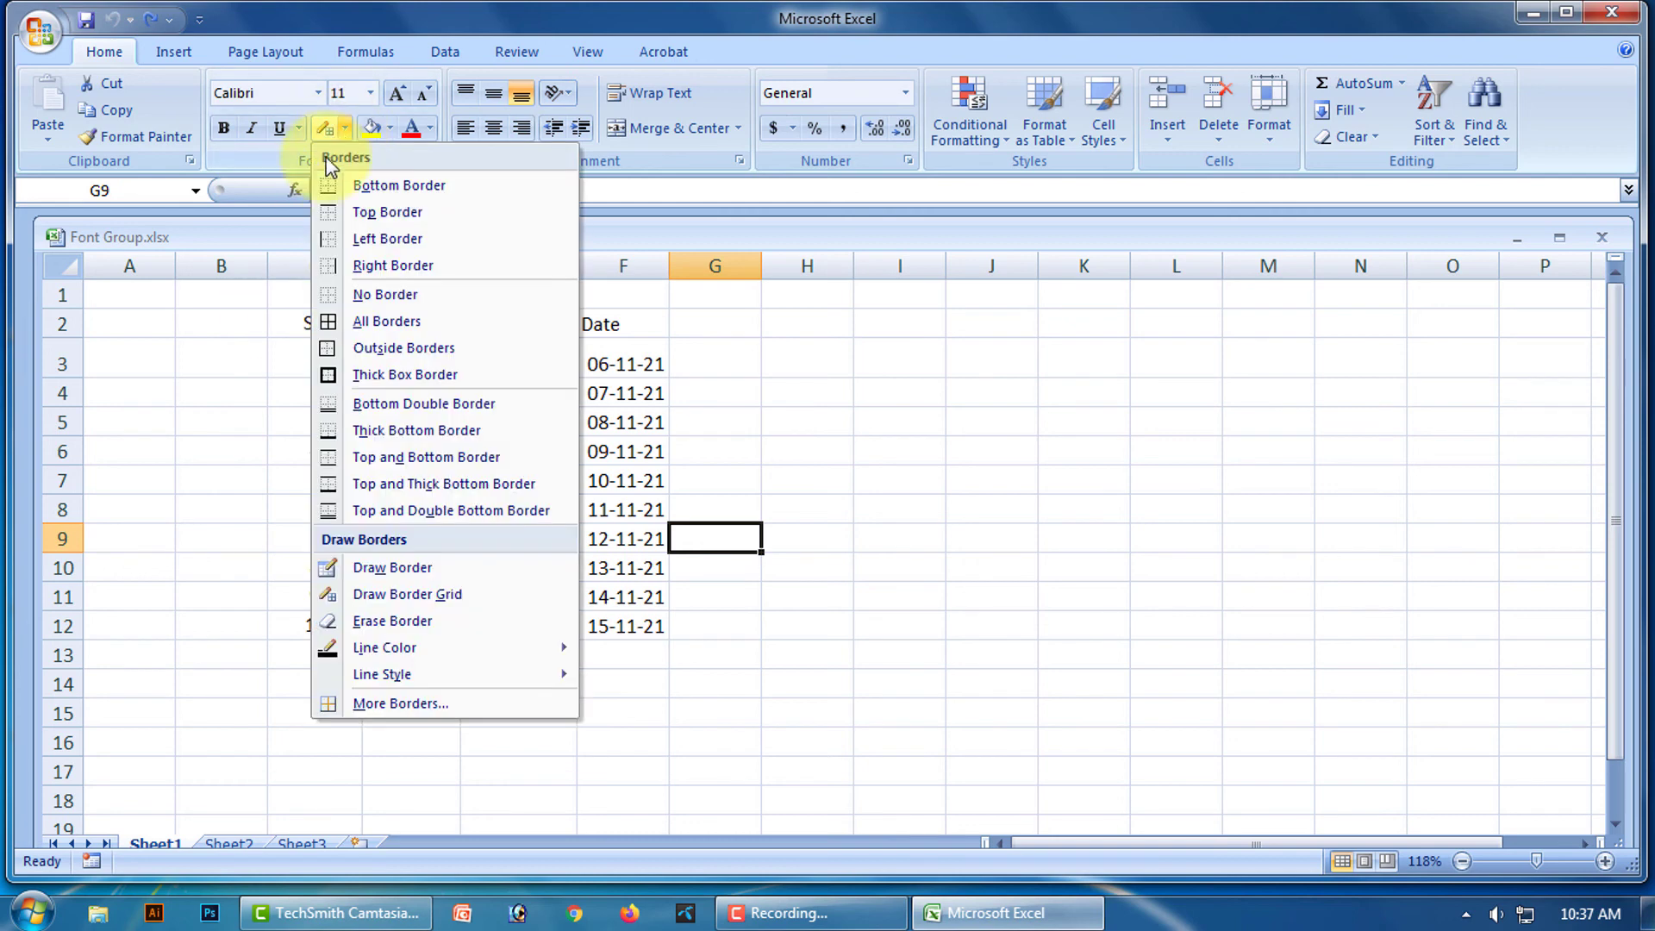
left_click(384, 594)
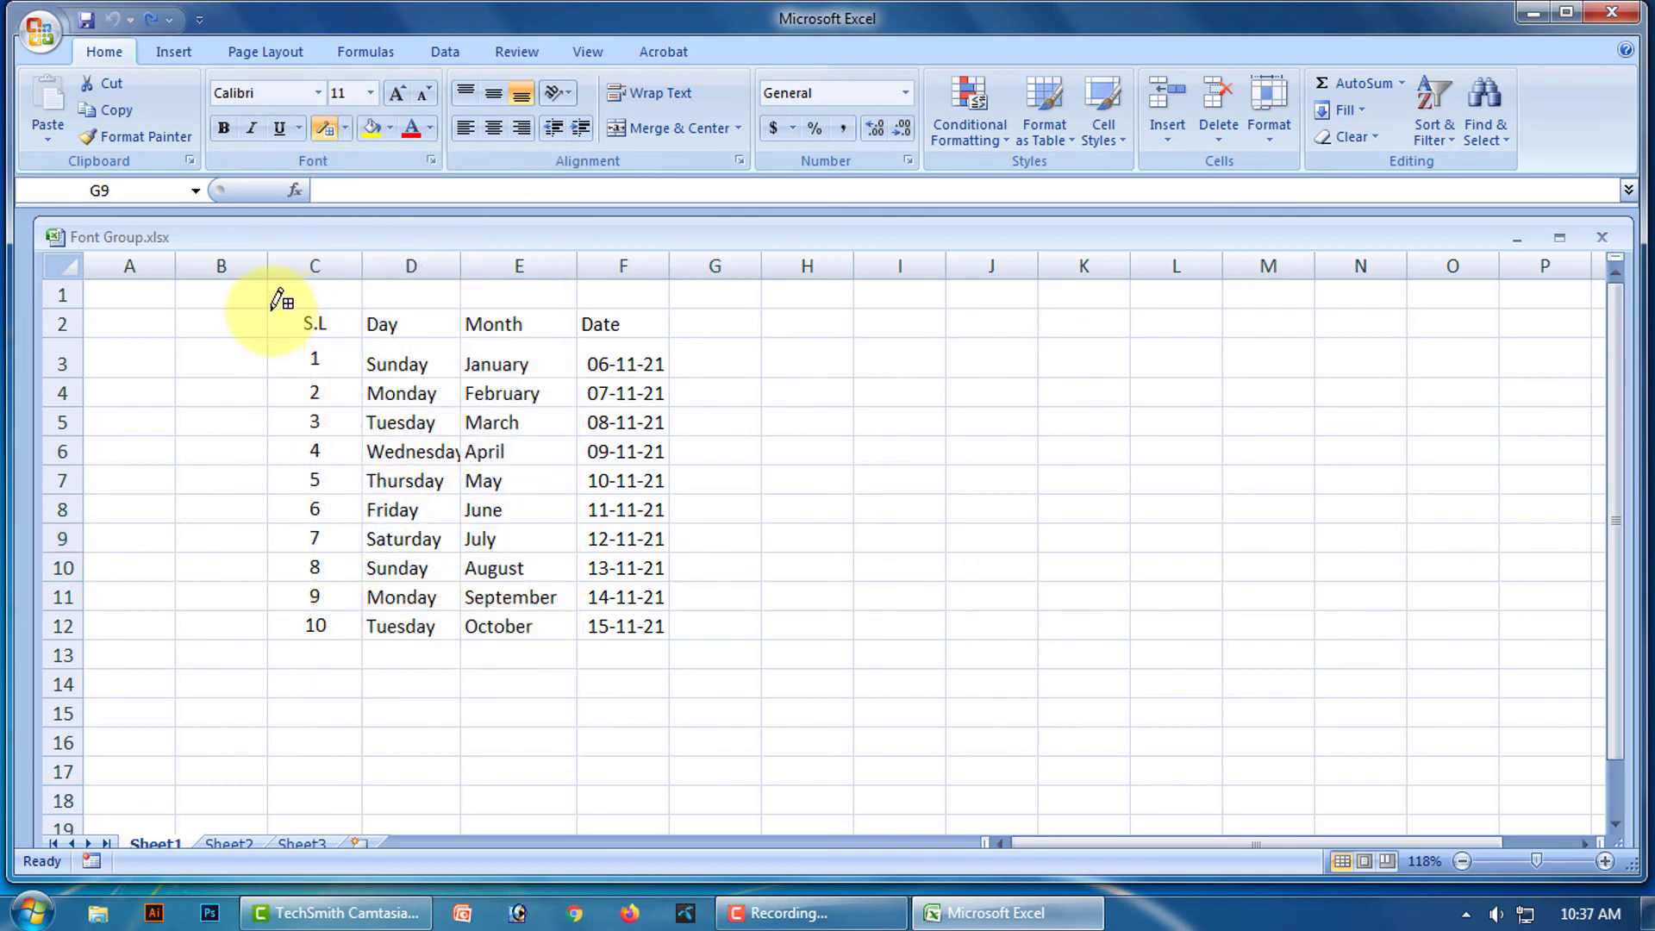
mouse_move(272, 316)
left_mouse_down()
mouse_move(332, 473)
mouse_move(557, 634)
mouse_move(636, 634)
left_mouse_up()
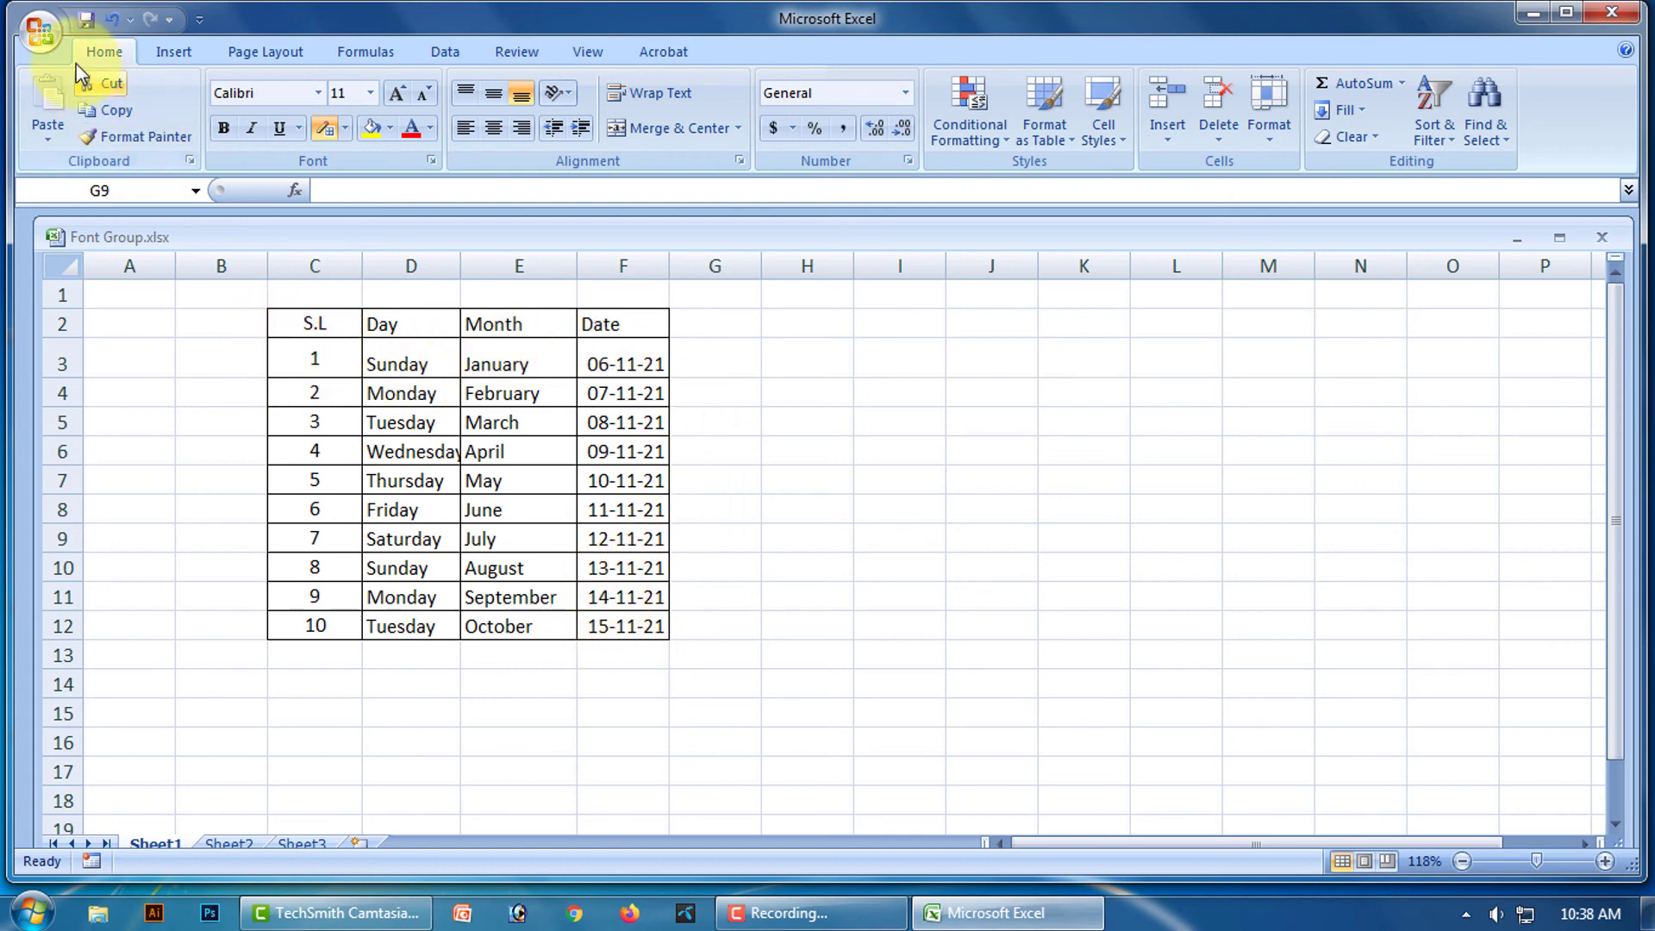
left_click(41, 36)
mouse_move(103, 303)
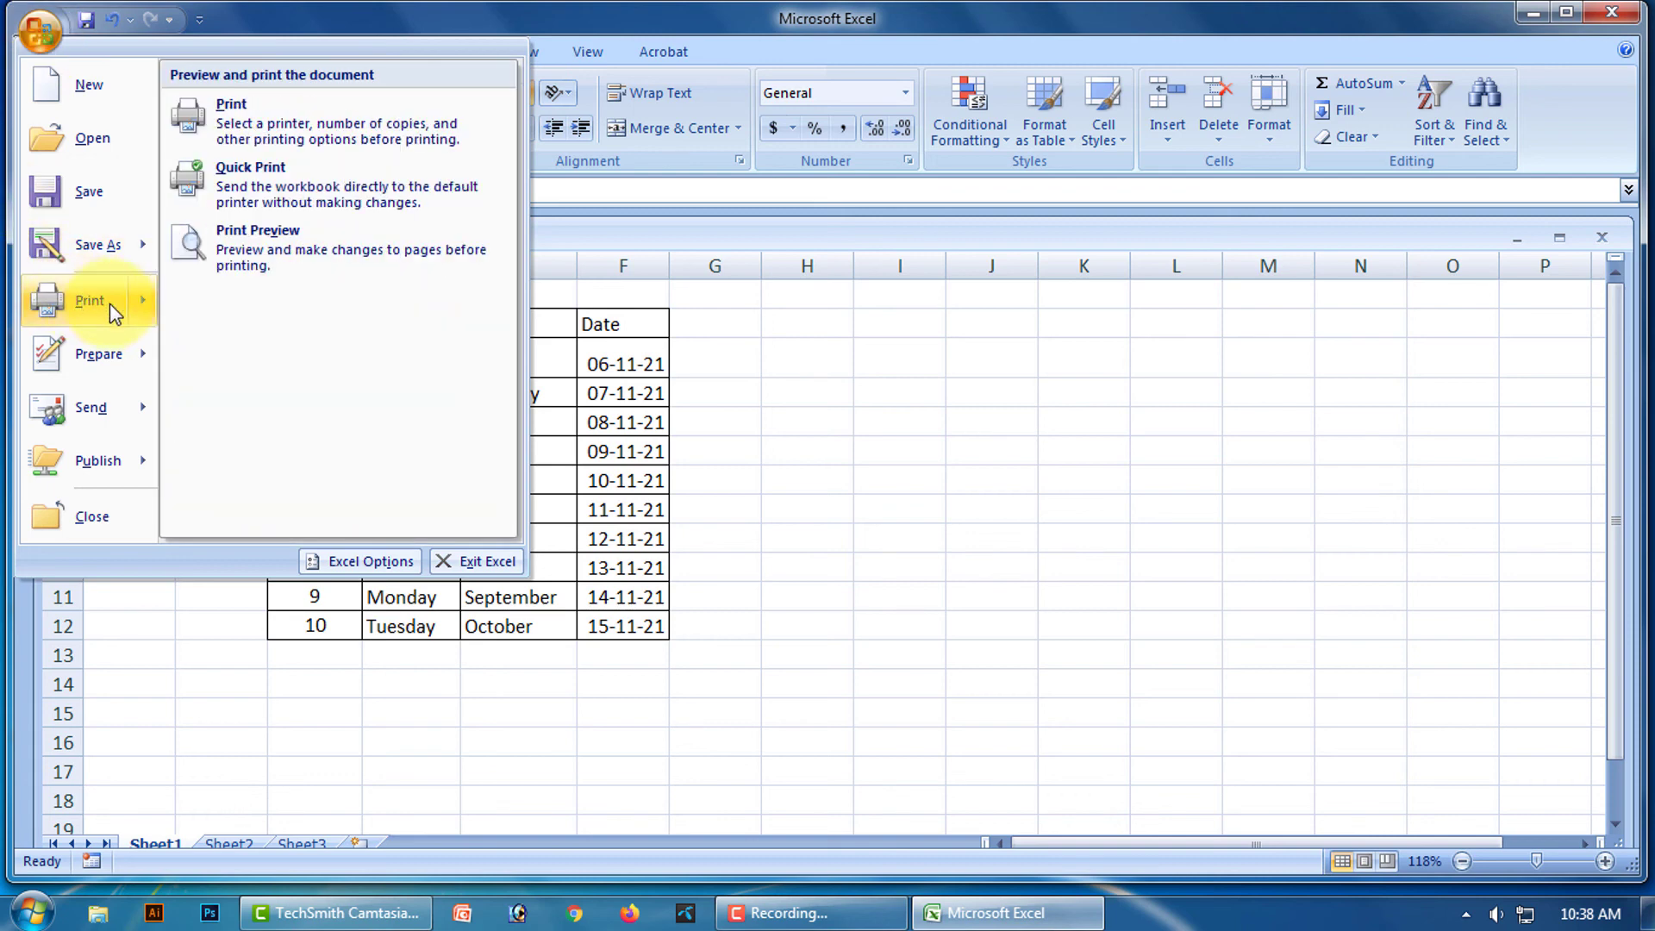
left_click(264, 259)
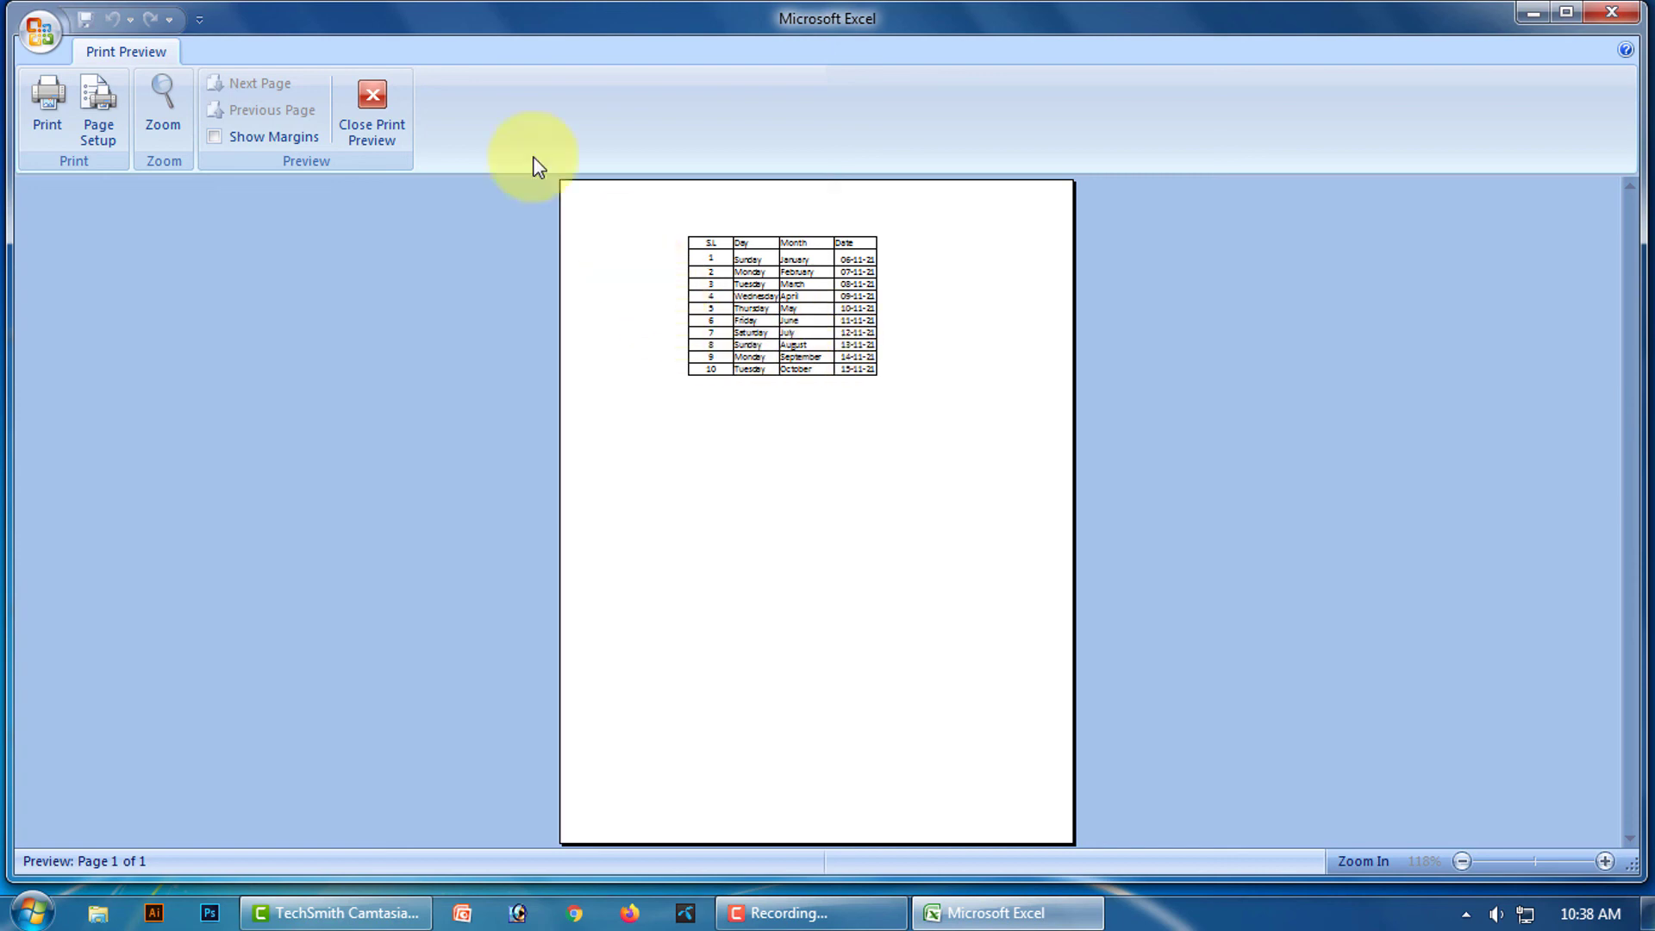
left_click(371, 108)
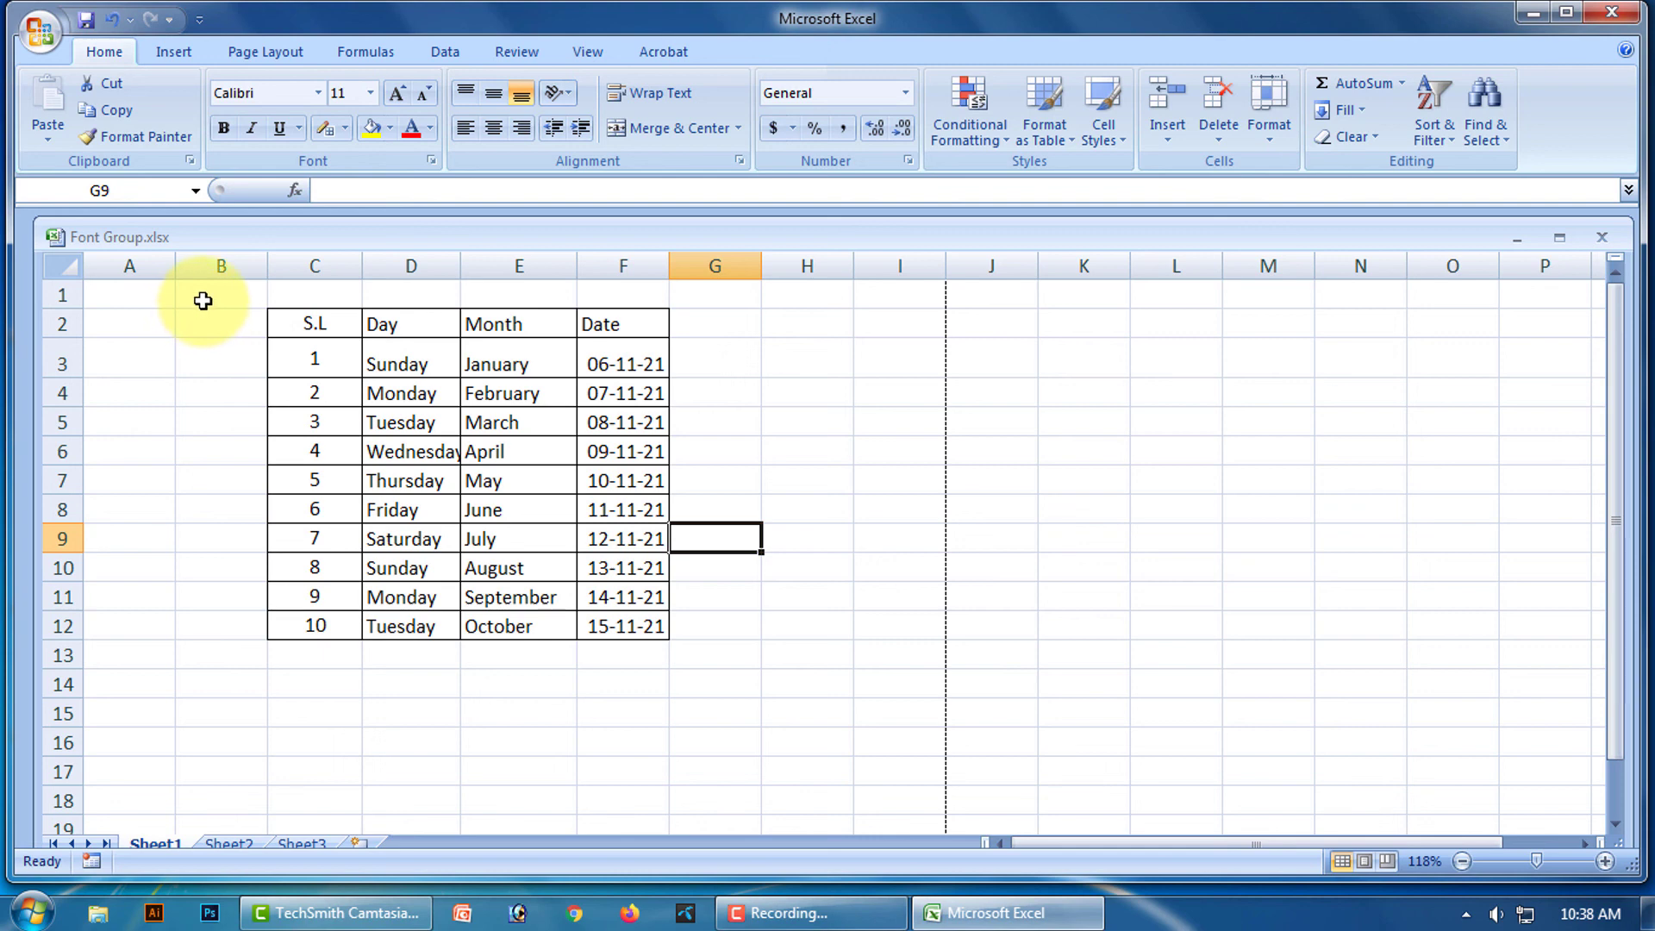
Fill the area B1:G15 around the table yellow.
left_click_drag(203, 300, 750, 705)
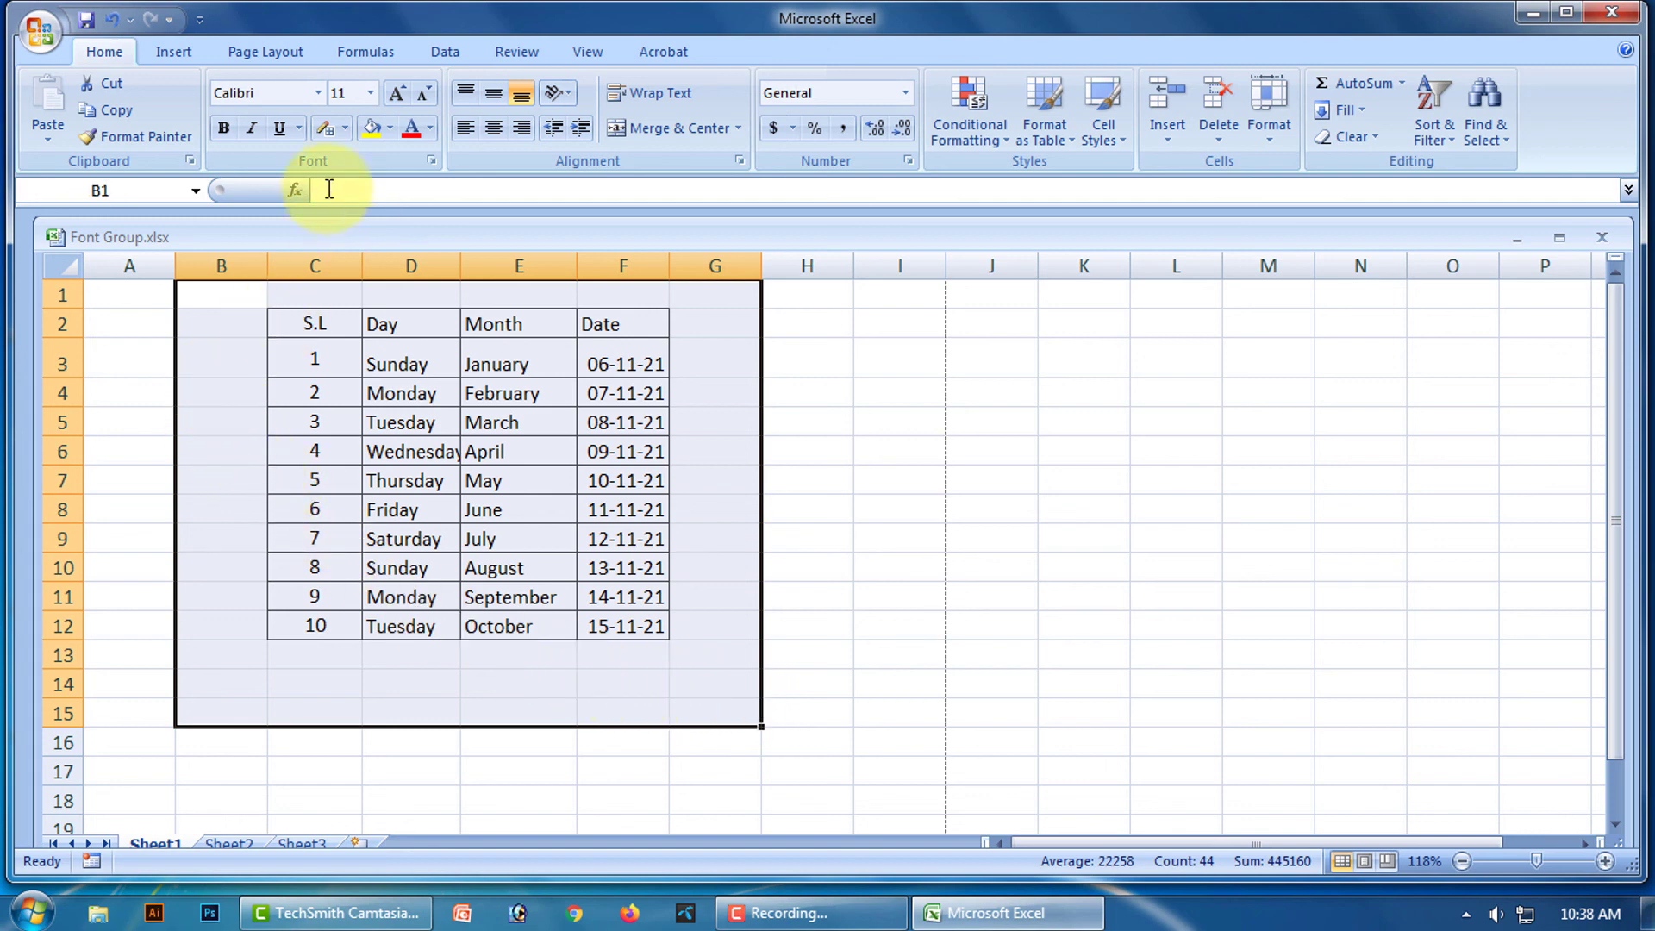
left_click(390, 127)
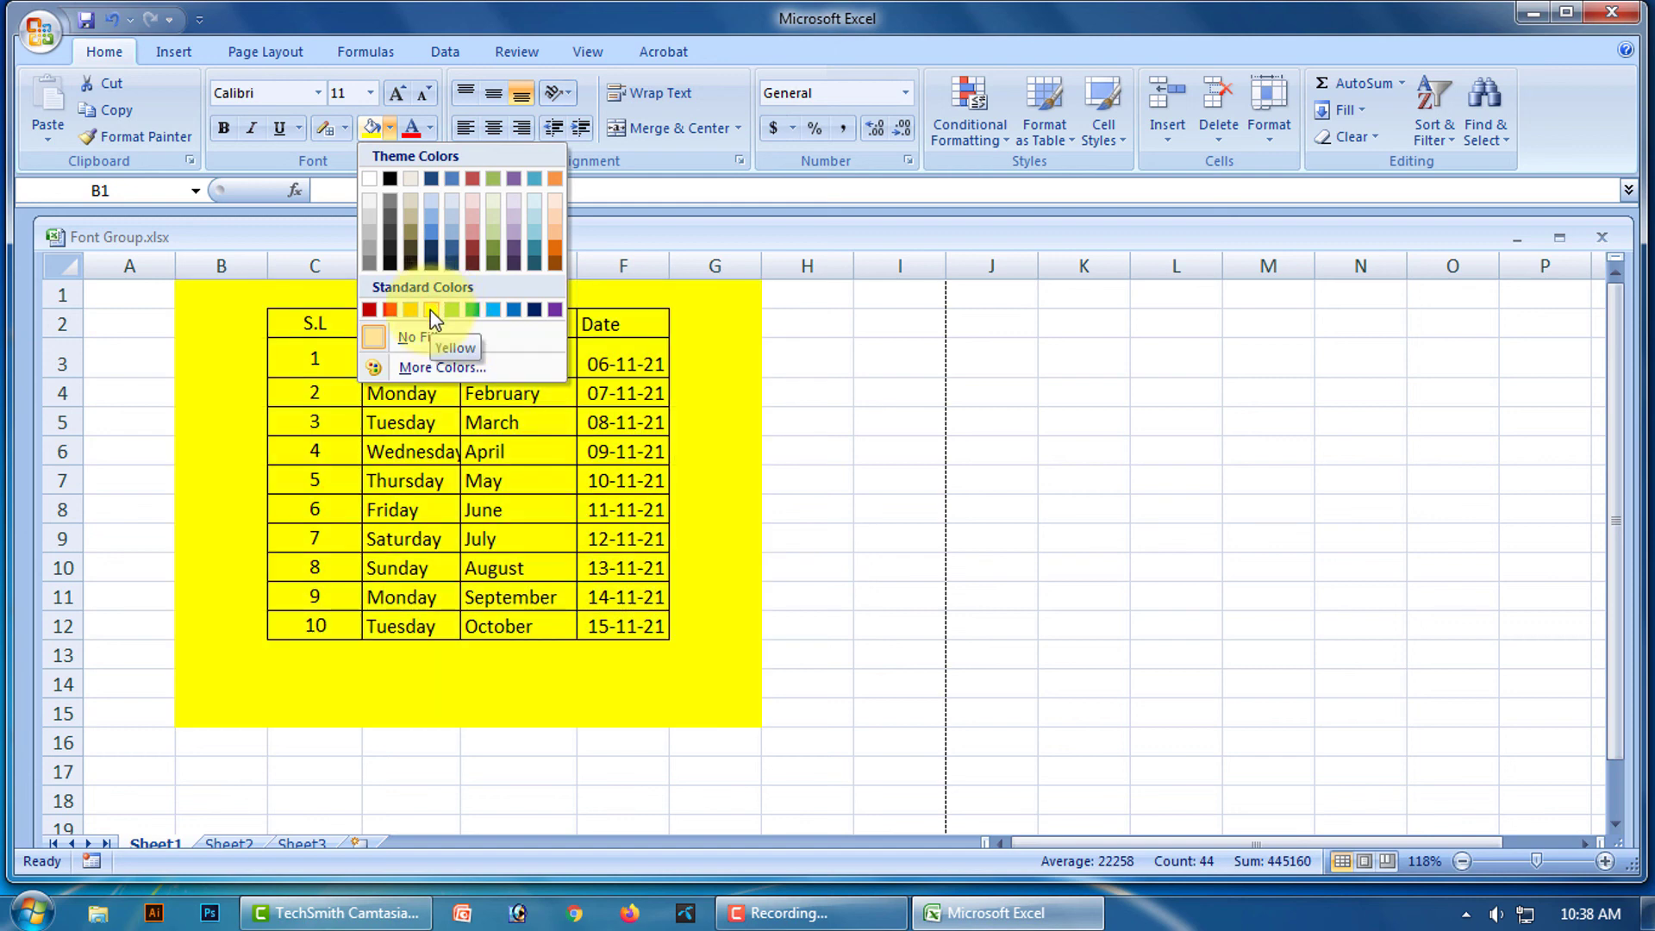
left_click(431, 309)
left_click(859, 642)
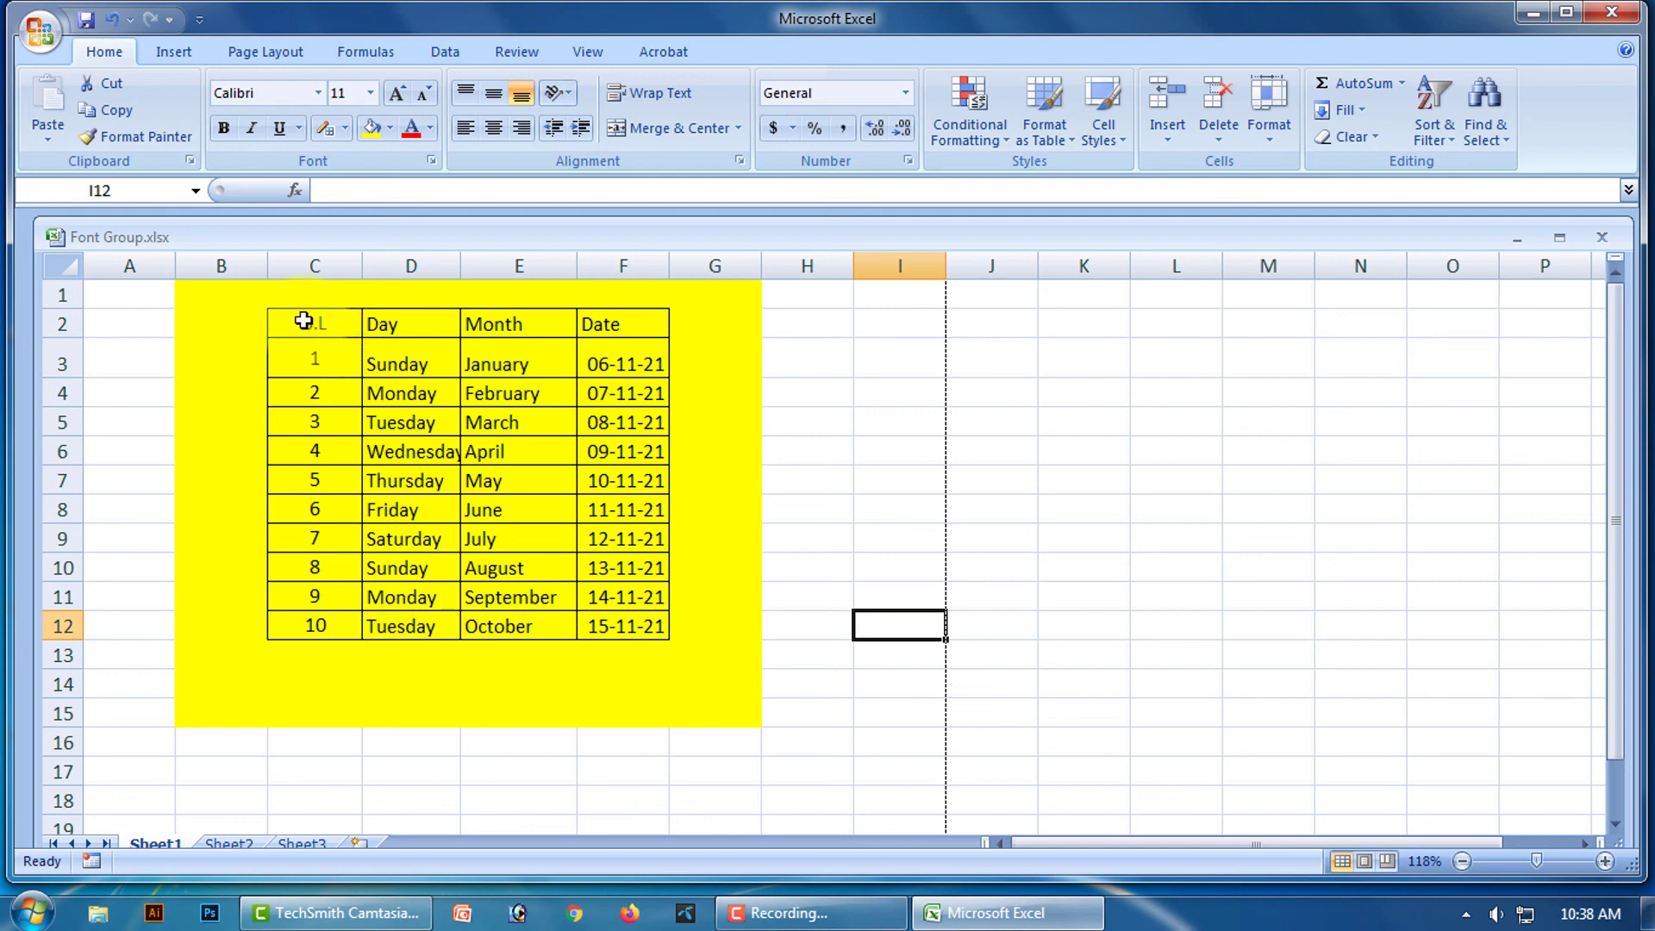
Make the text of the data cells C3:F12 red.
left_click_drag(325, 362, 611, 627)
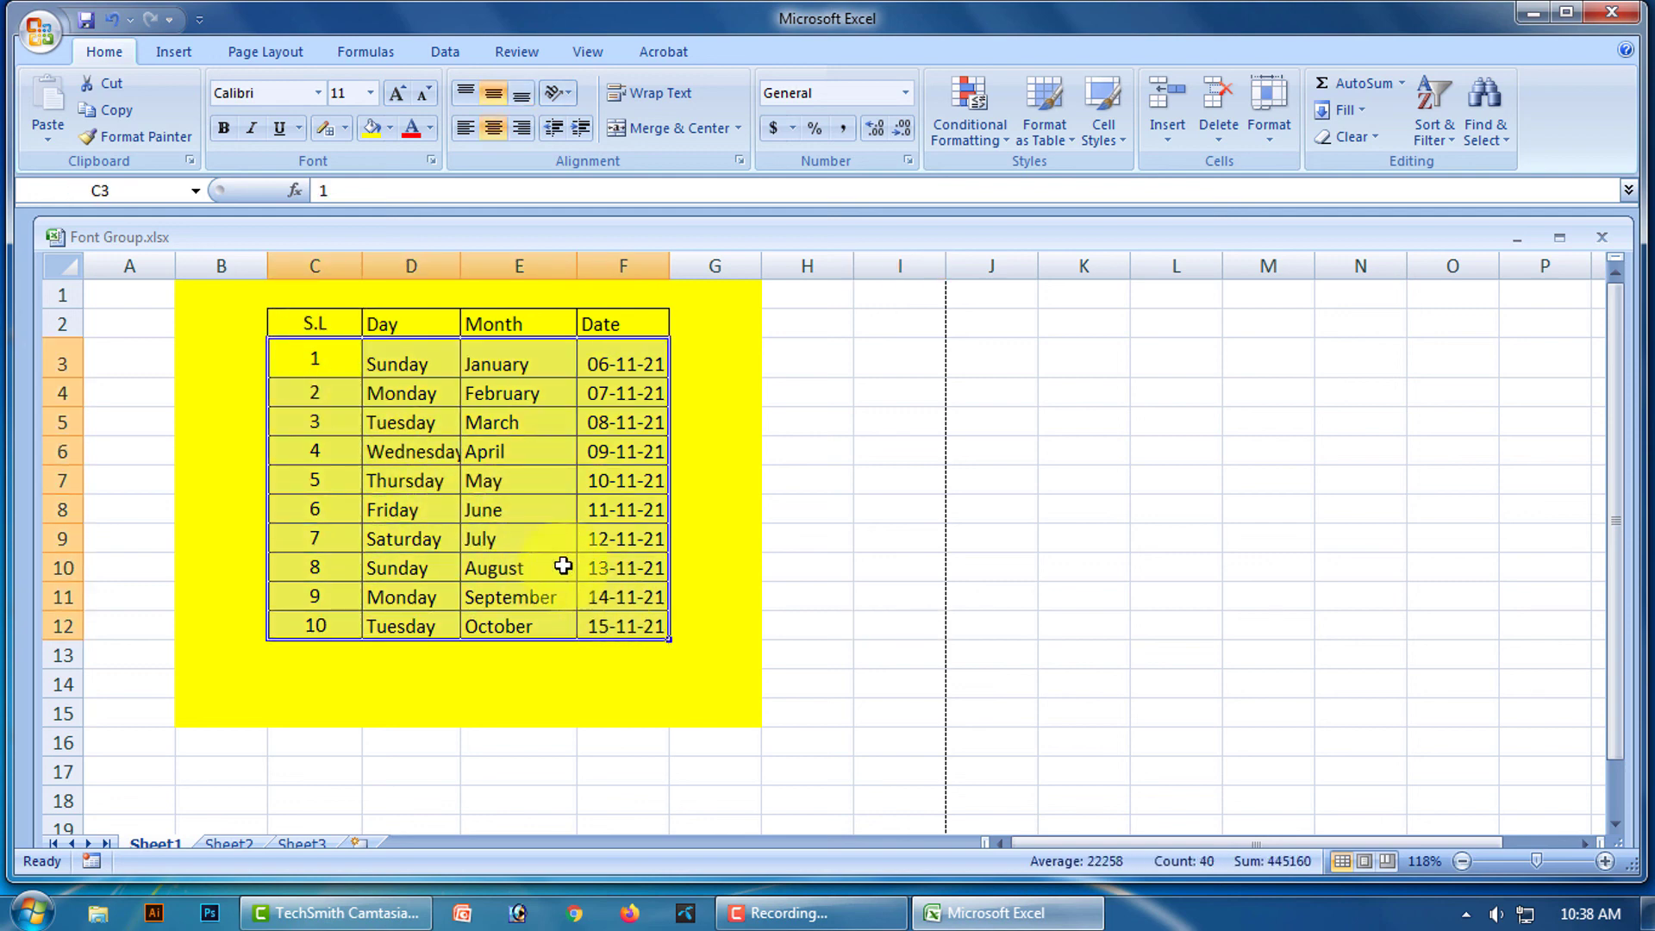
left_click(430, 129)
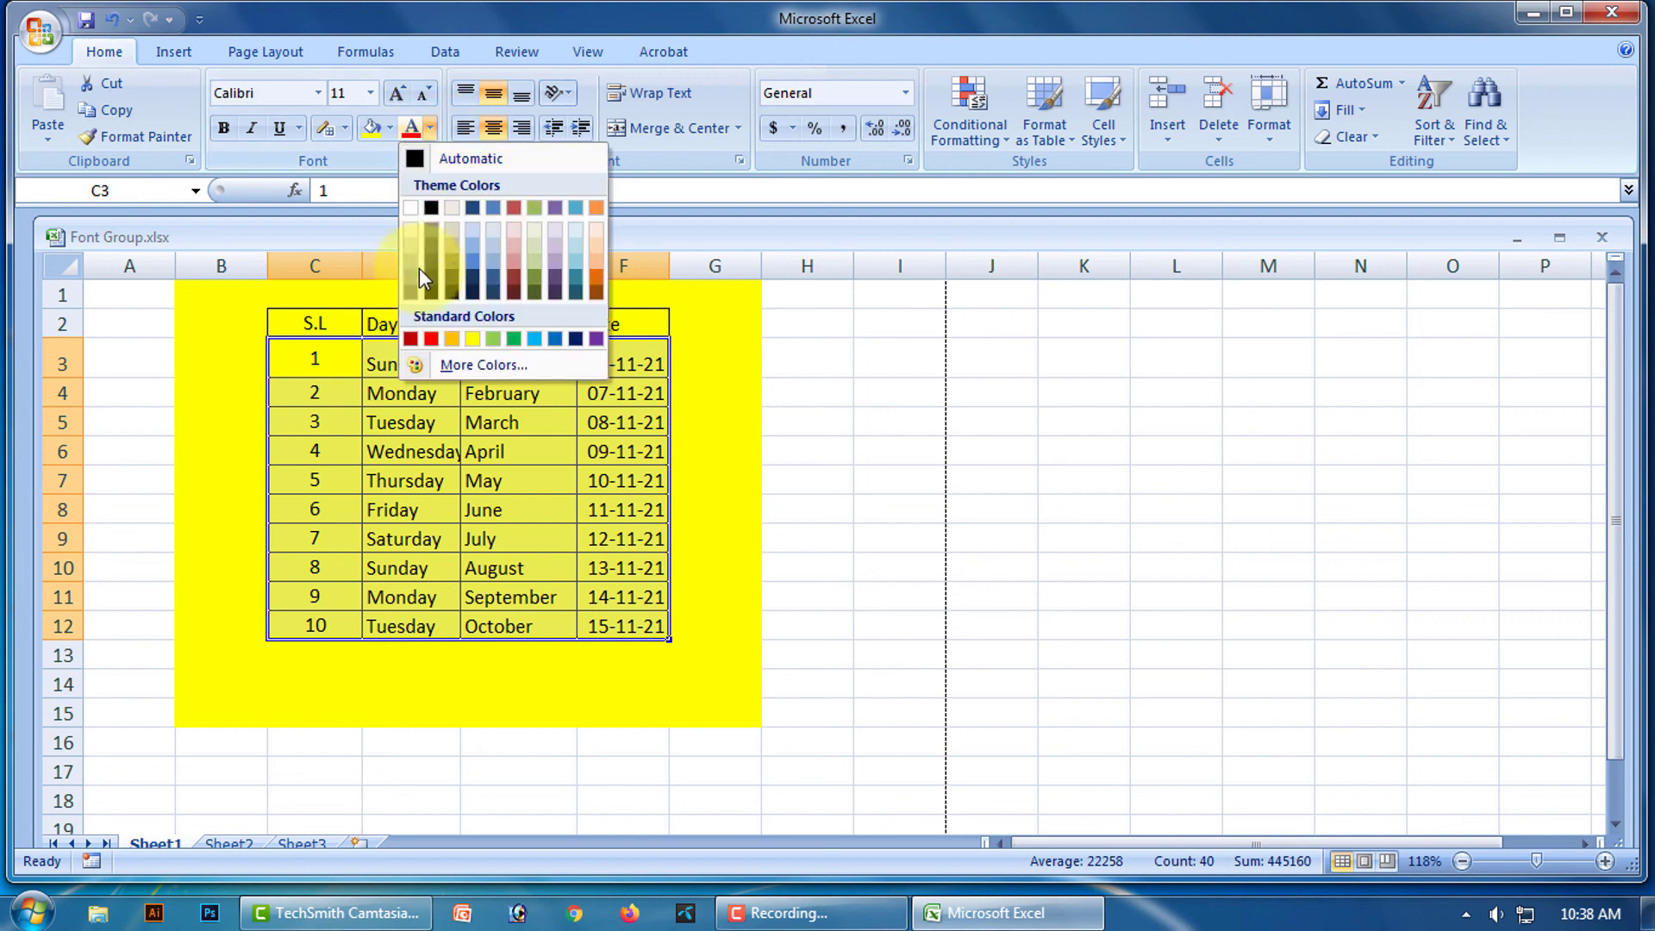
left_click(432, 339)
left_click(862, 652)
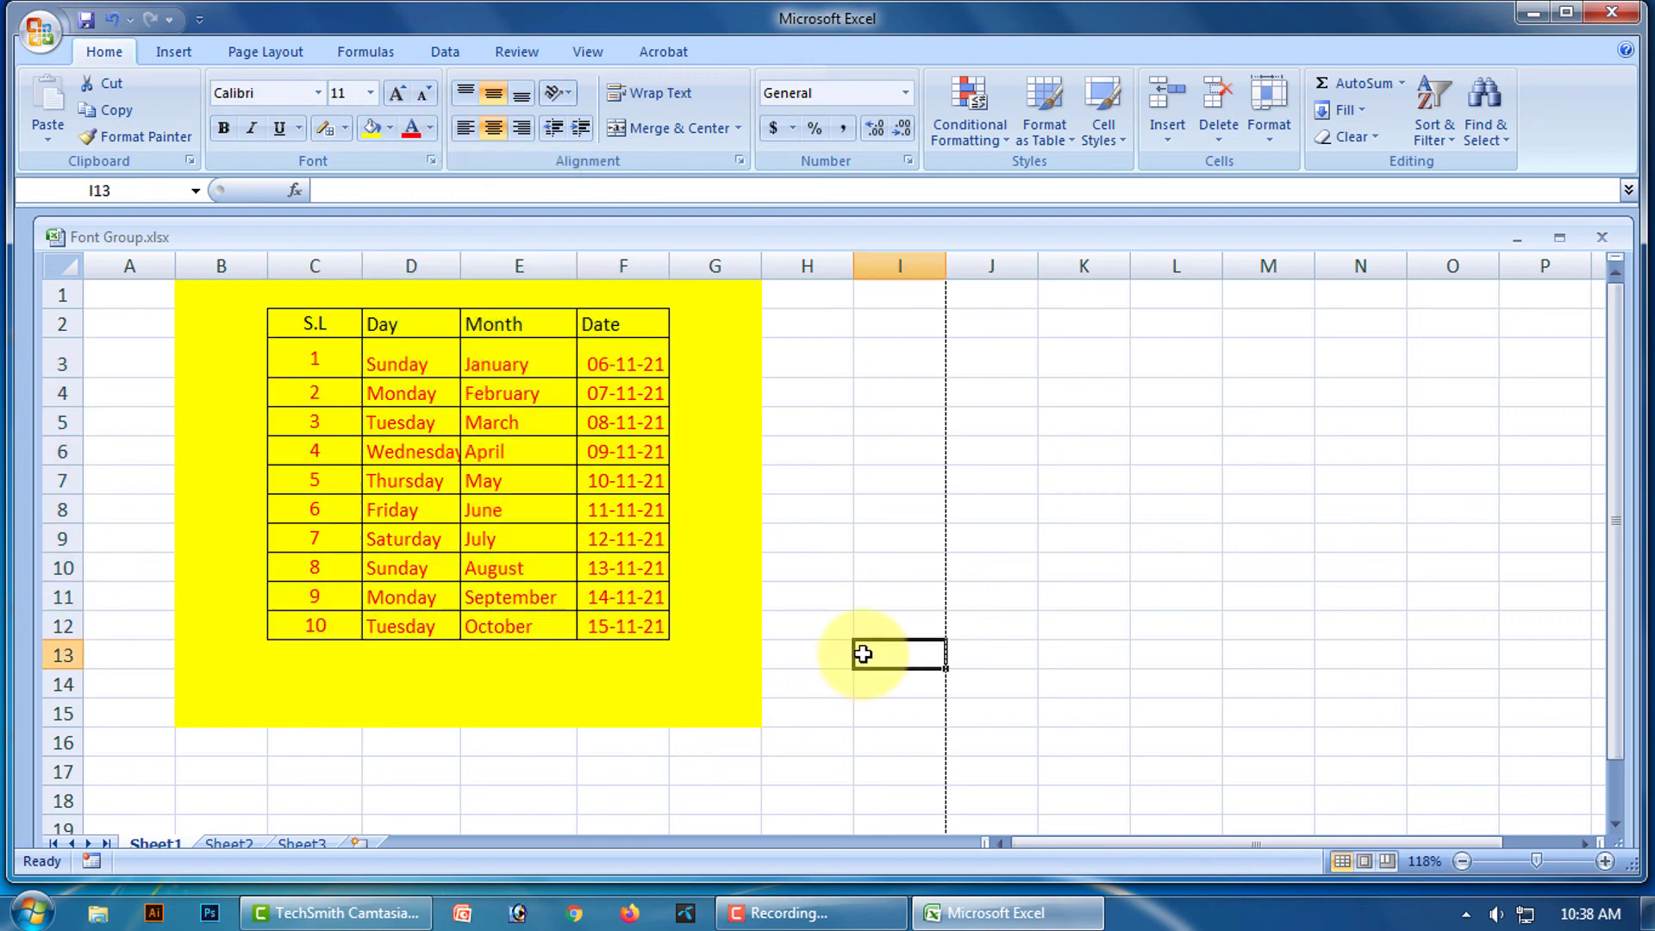
Make the header text in C2:F2 green.
left_click_drag(318, 326, 617, 325)
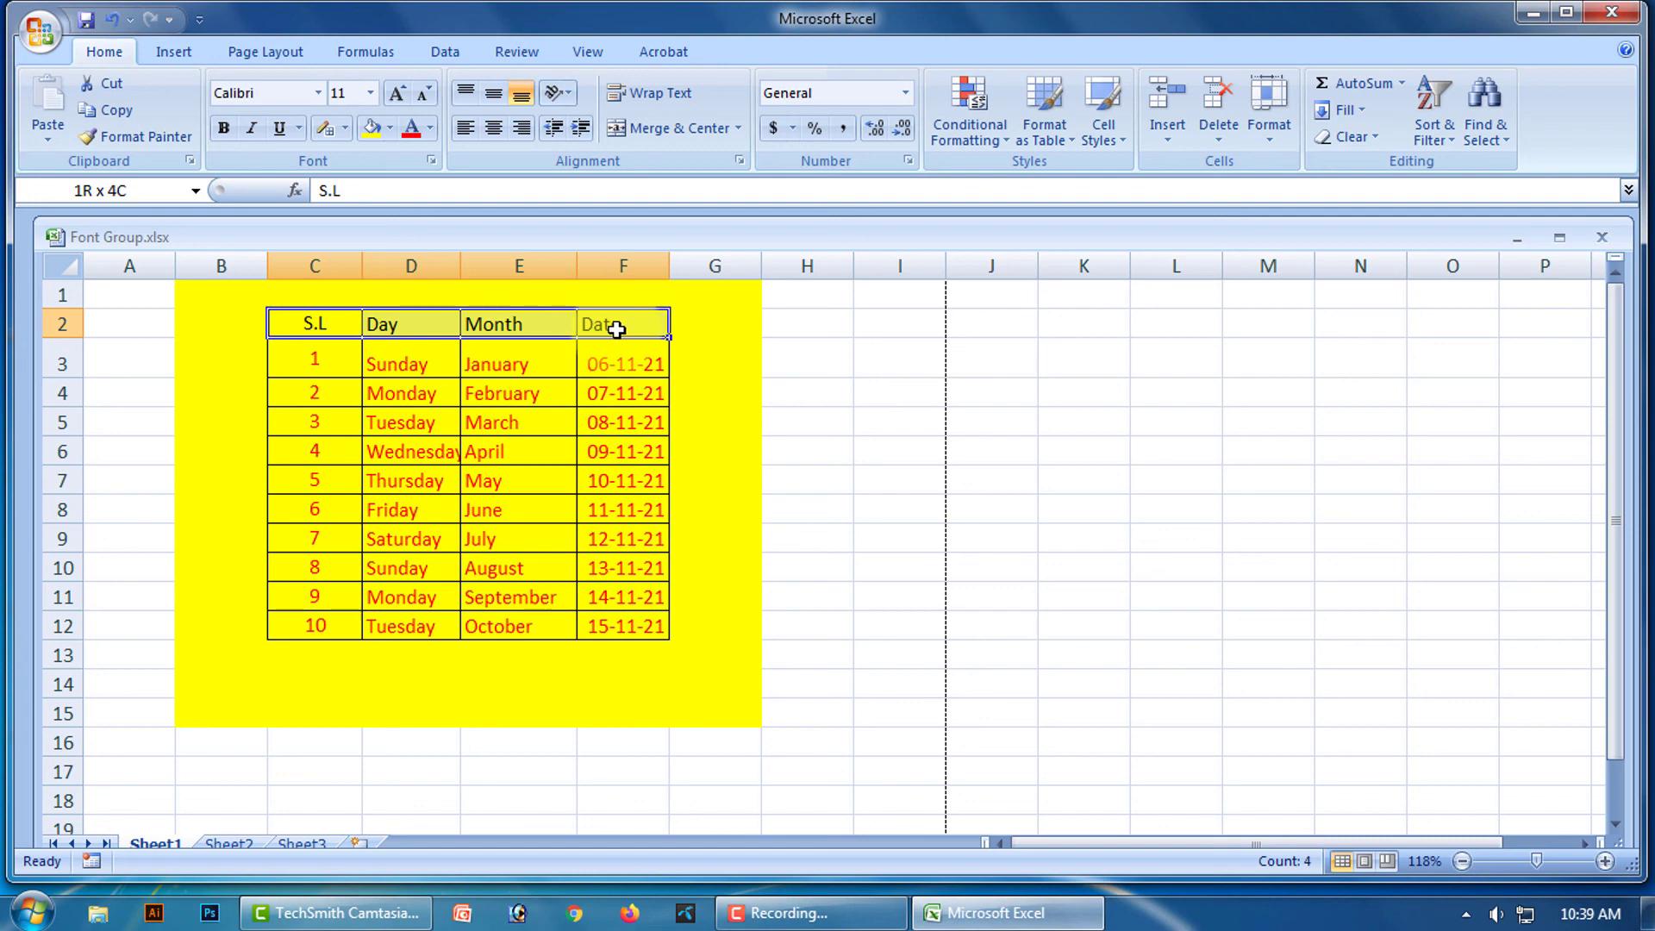
left_click(430, 131)
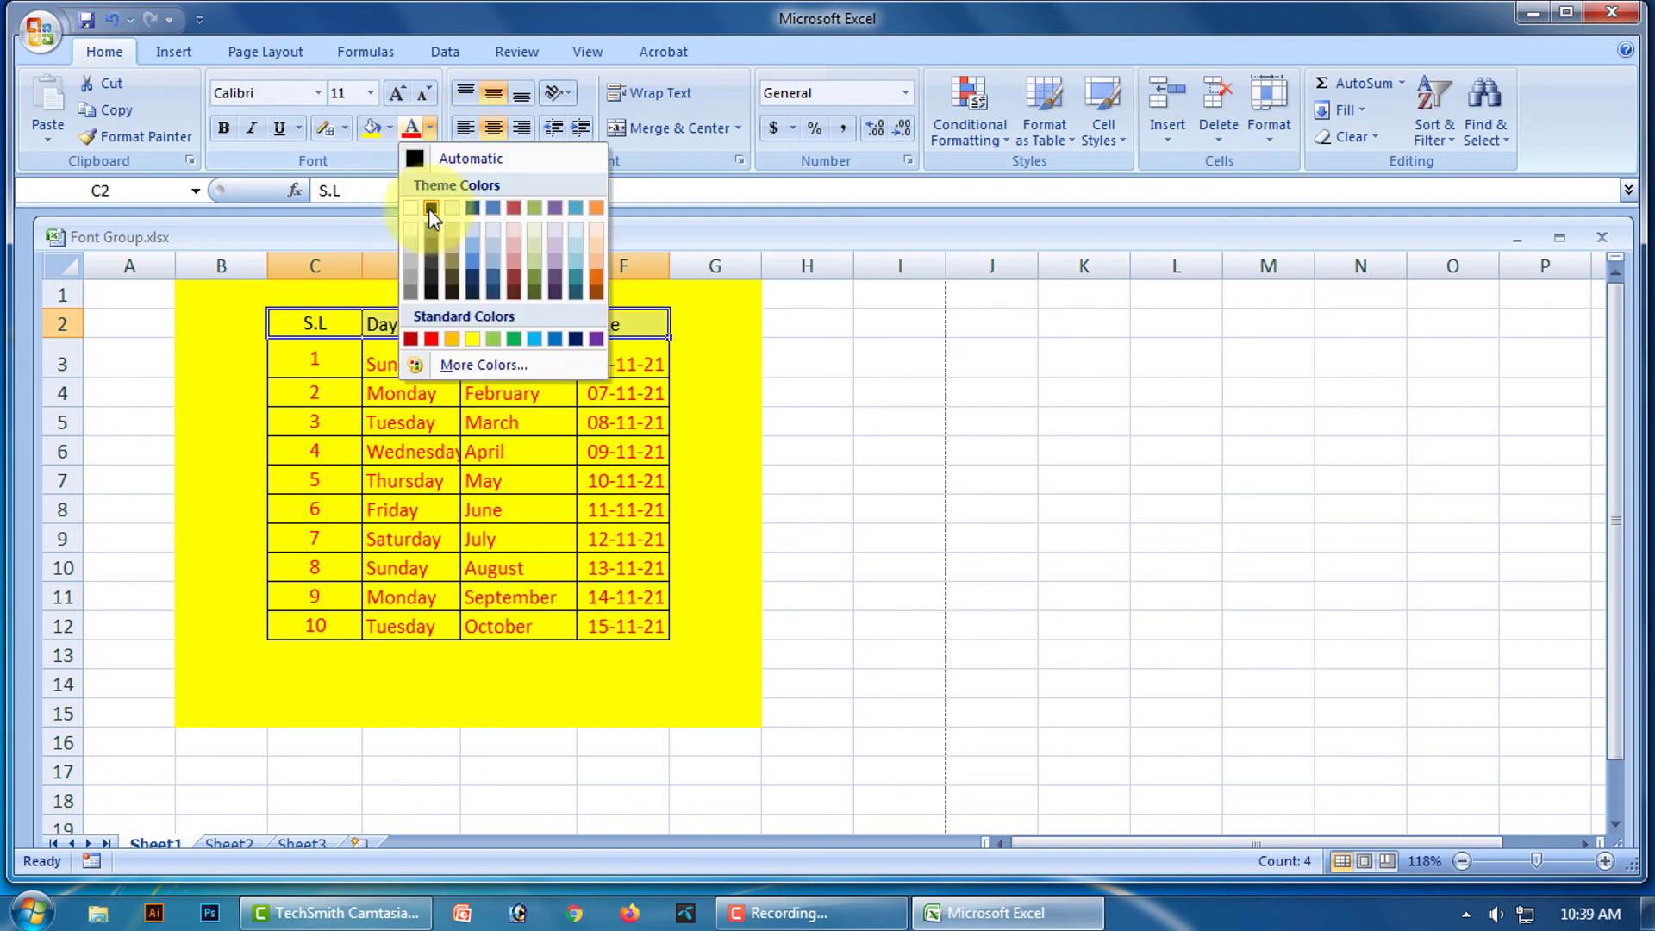
left_click(516, 339)
left_click(858, 446)
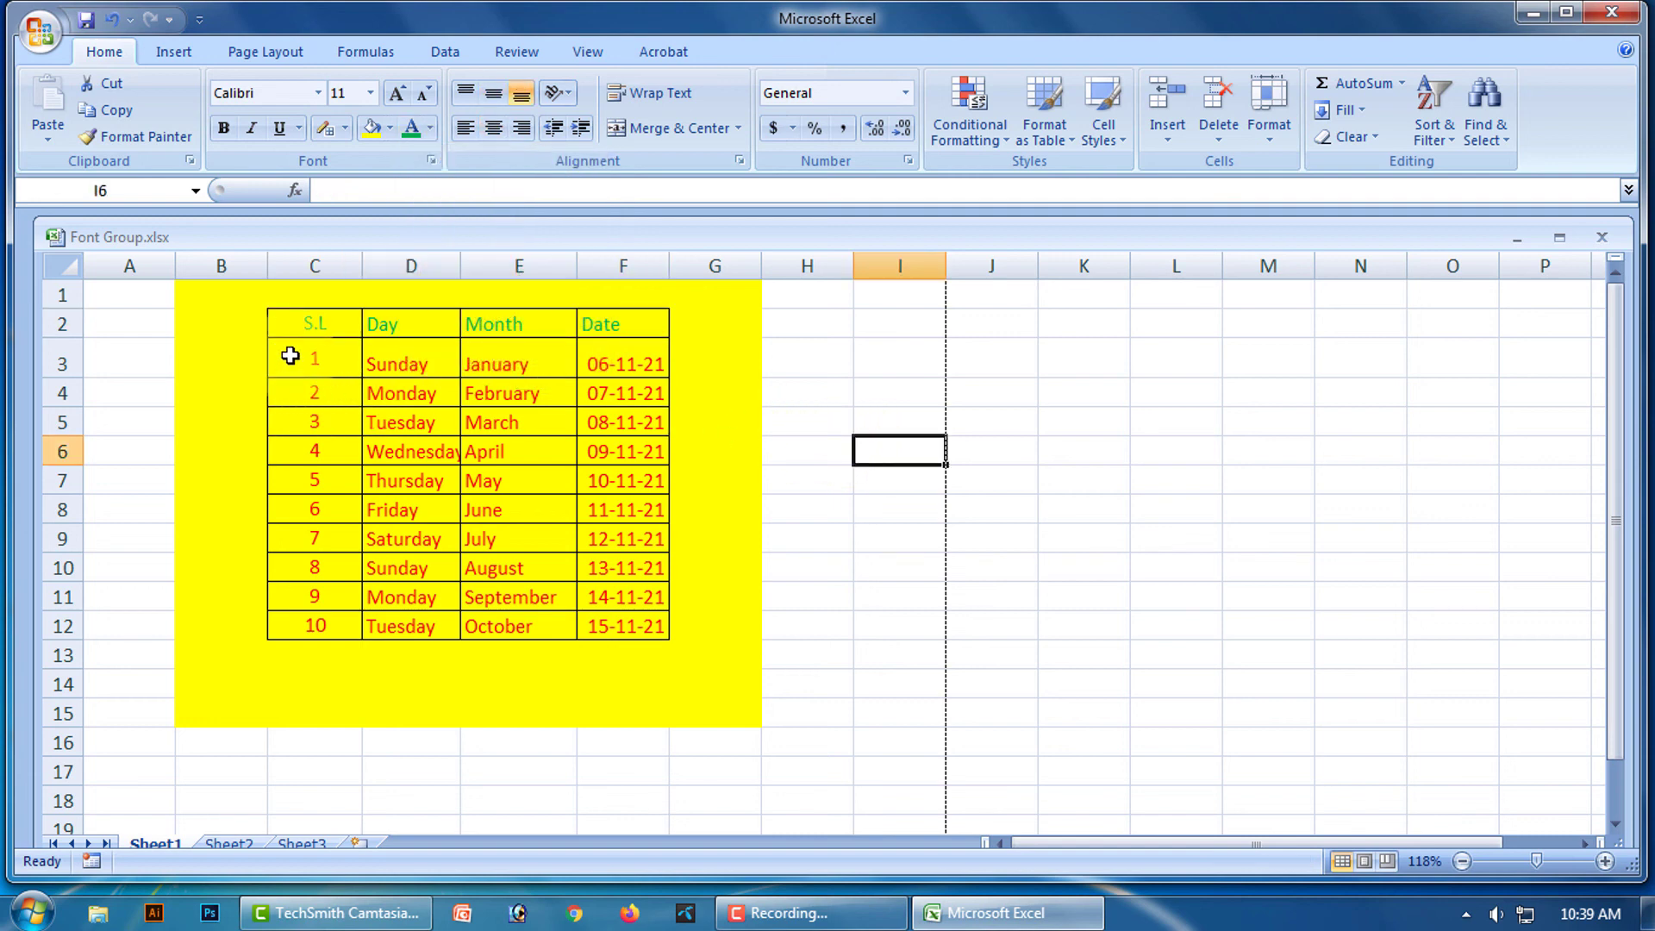
Give the data cells C3:F12 a light blue fill.
left_click_drag(290, 356, 630, 615)
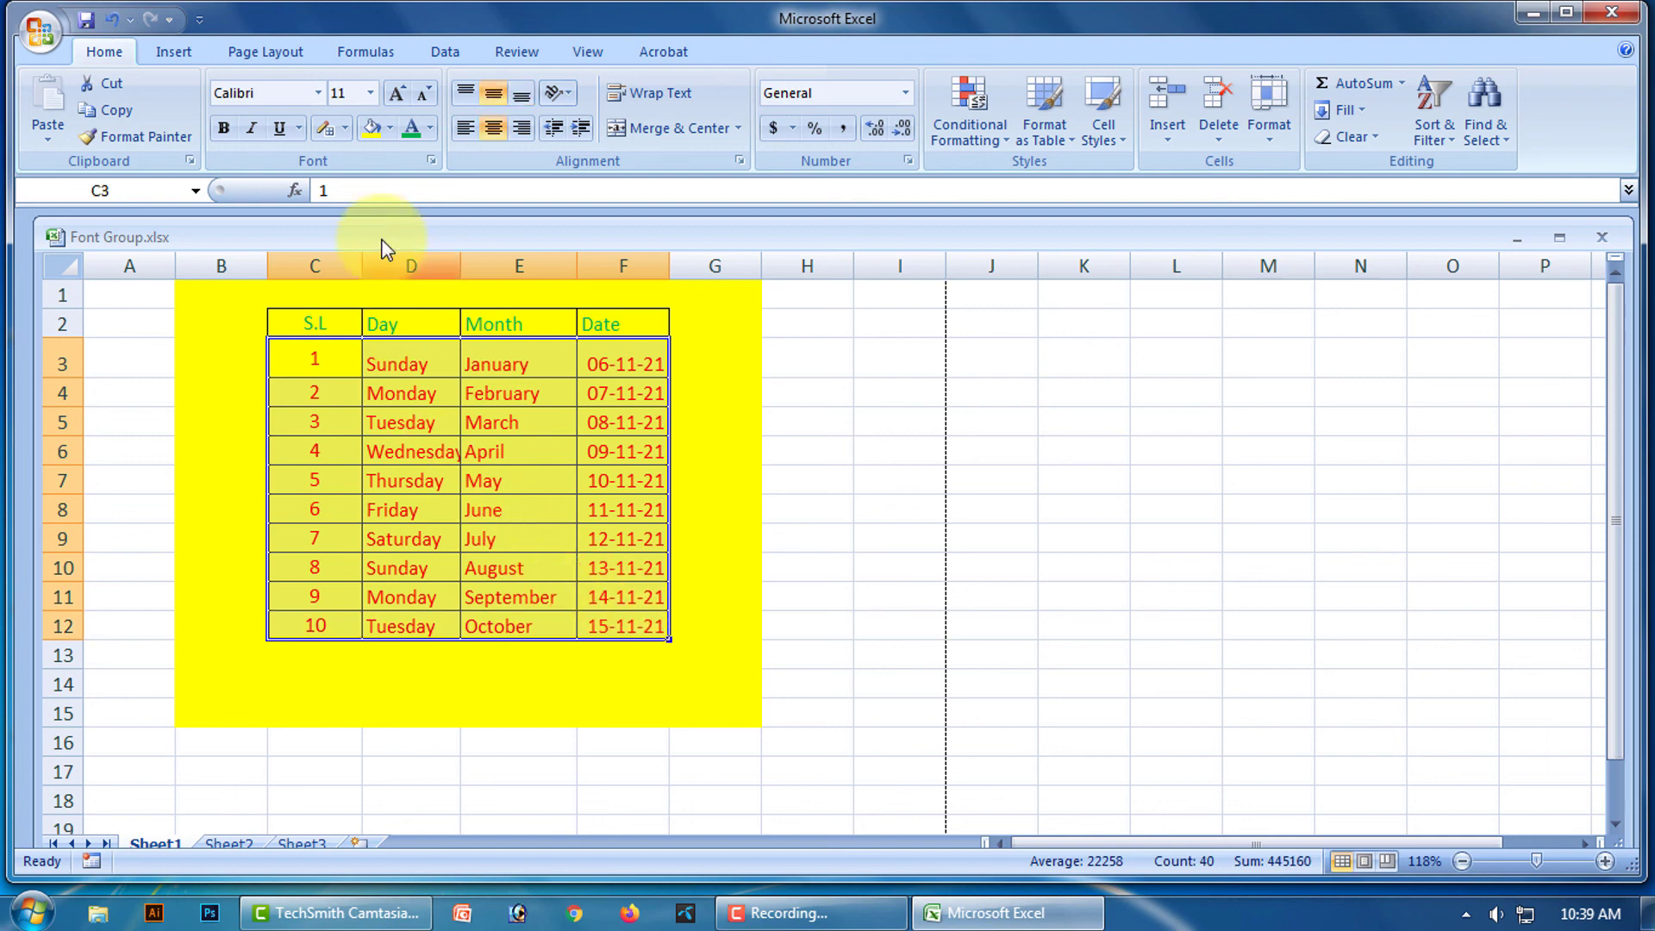
left_click(389, 131)
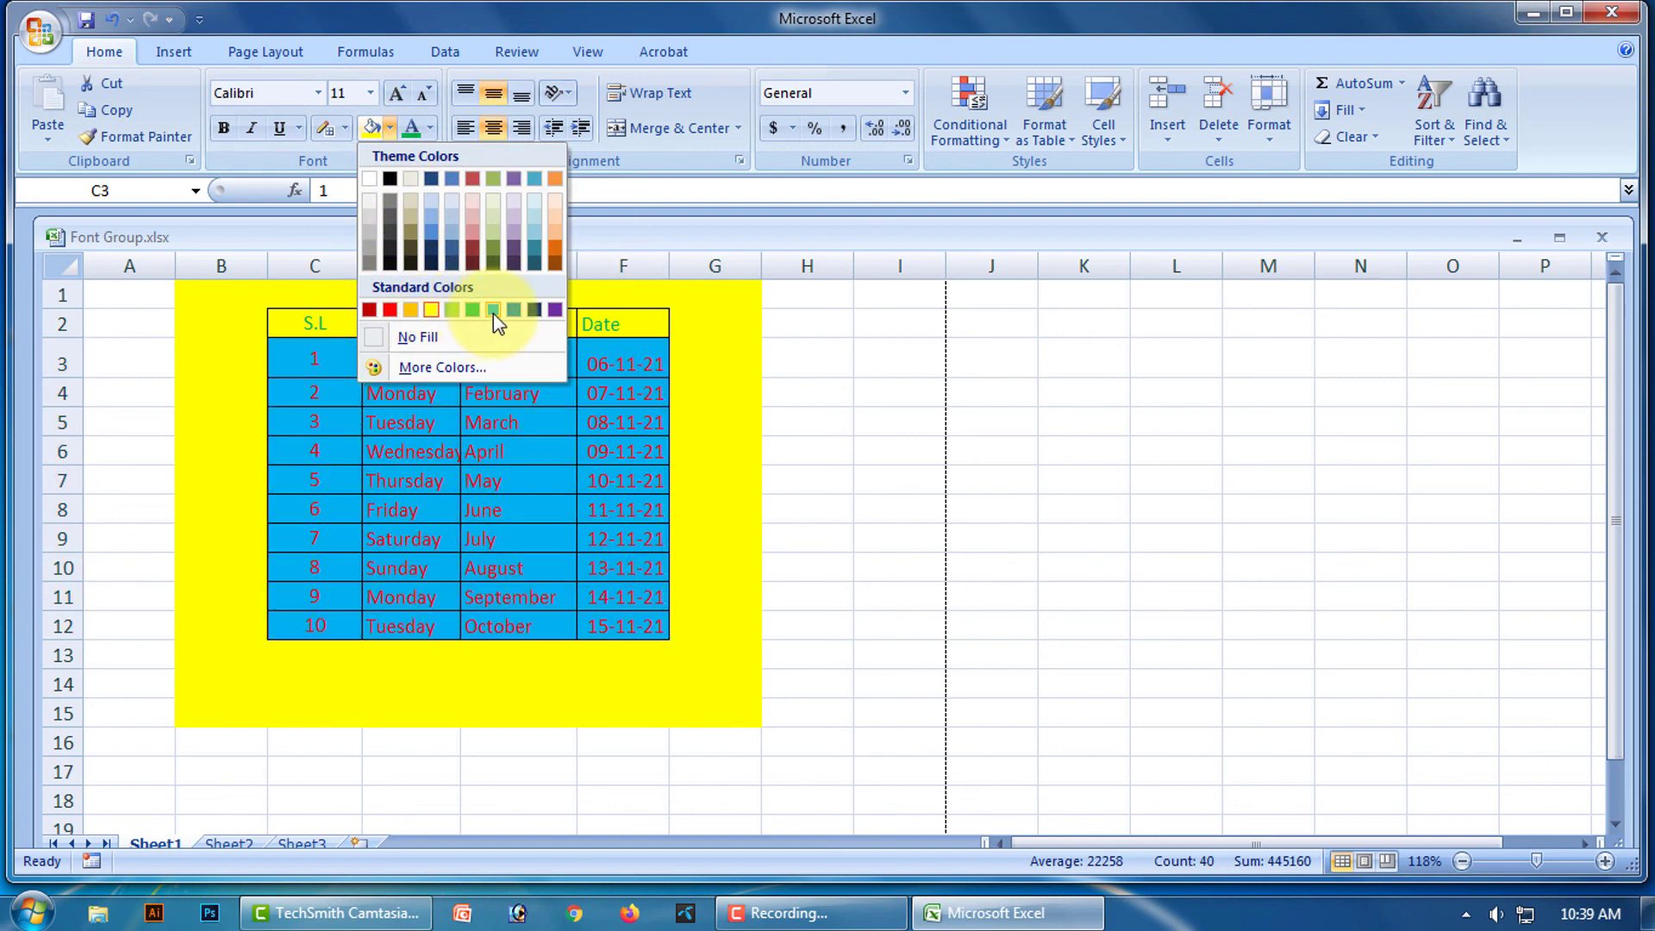
left_click(1067, 480)
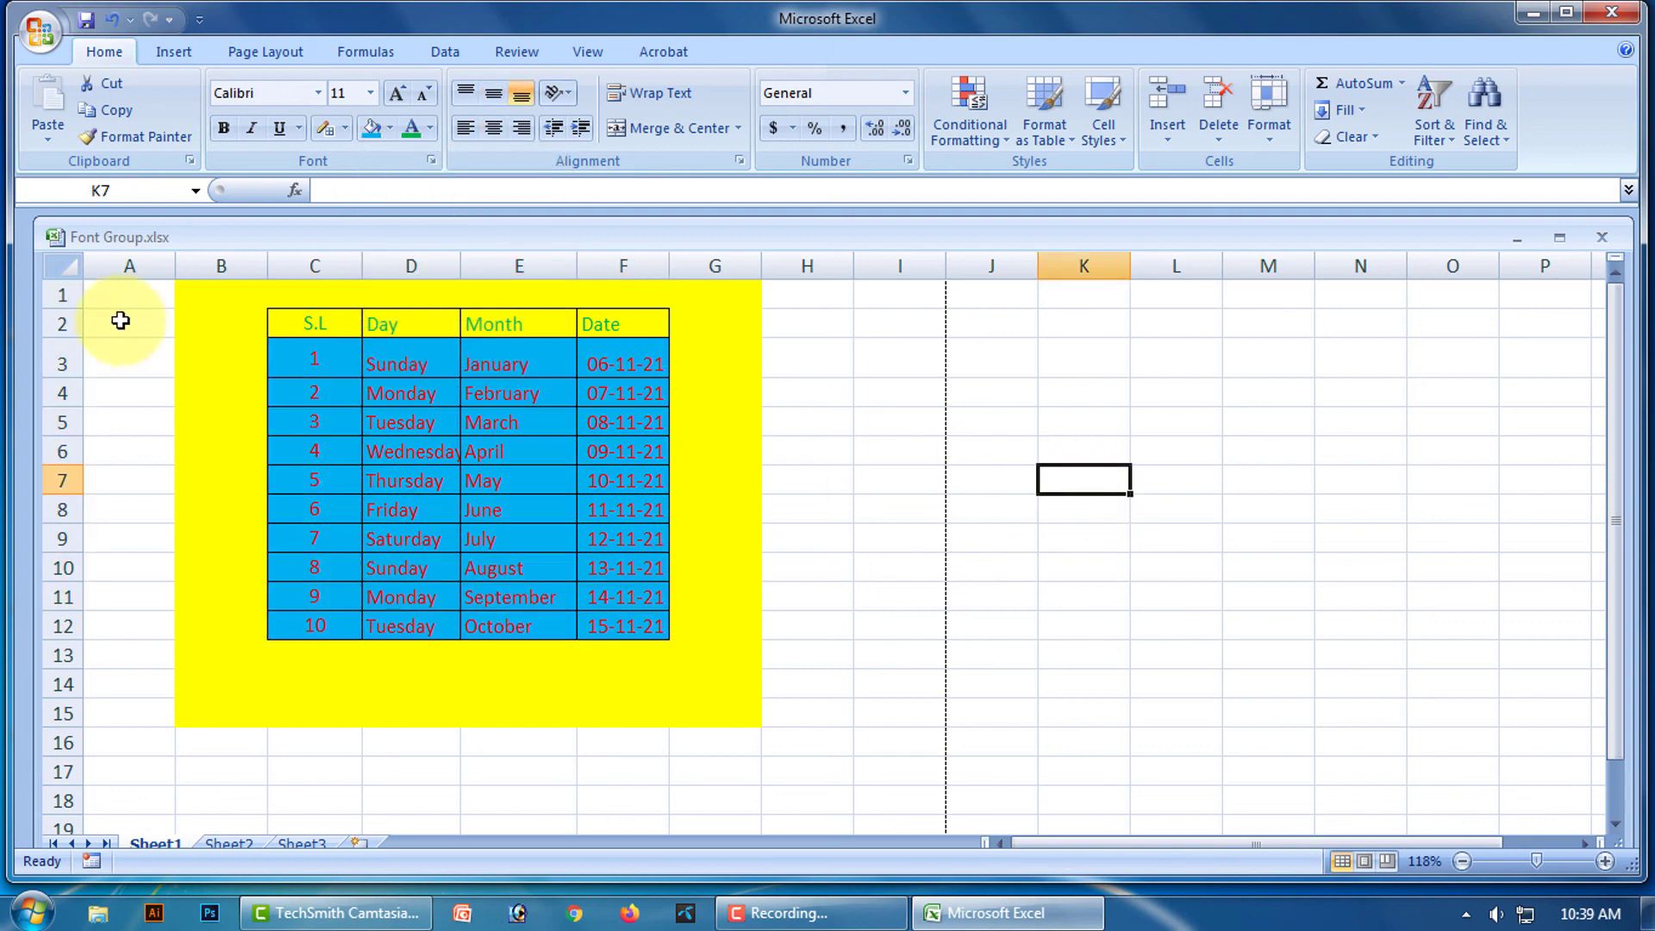
Give the header row C2:F2 a dark red fill.
left_click_drag(308, 321, 598, 321)
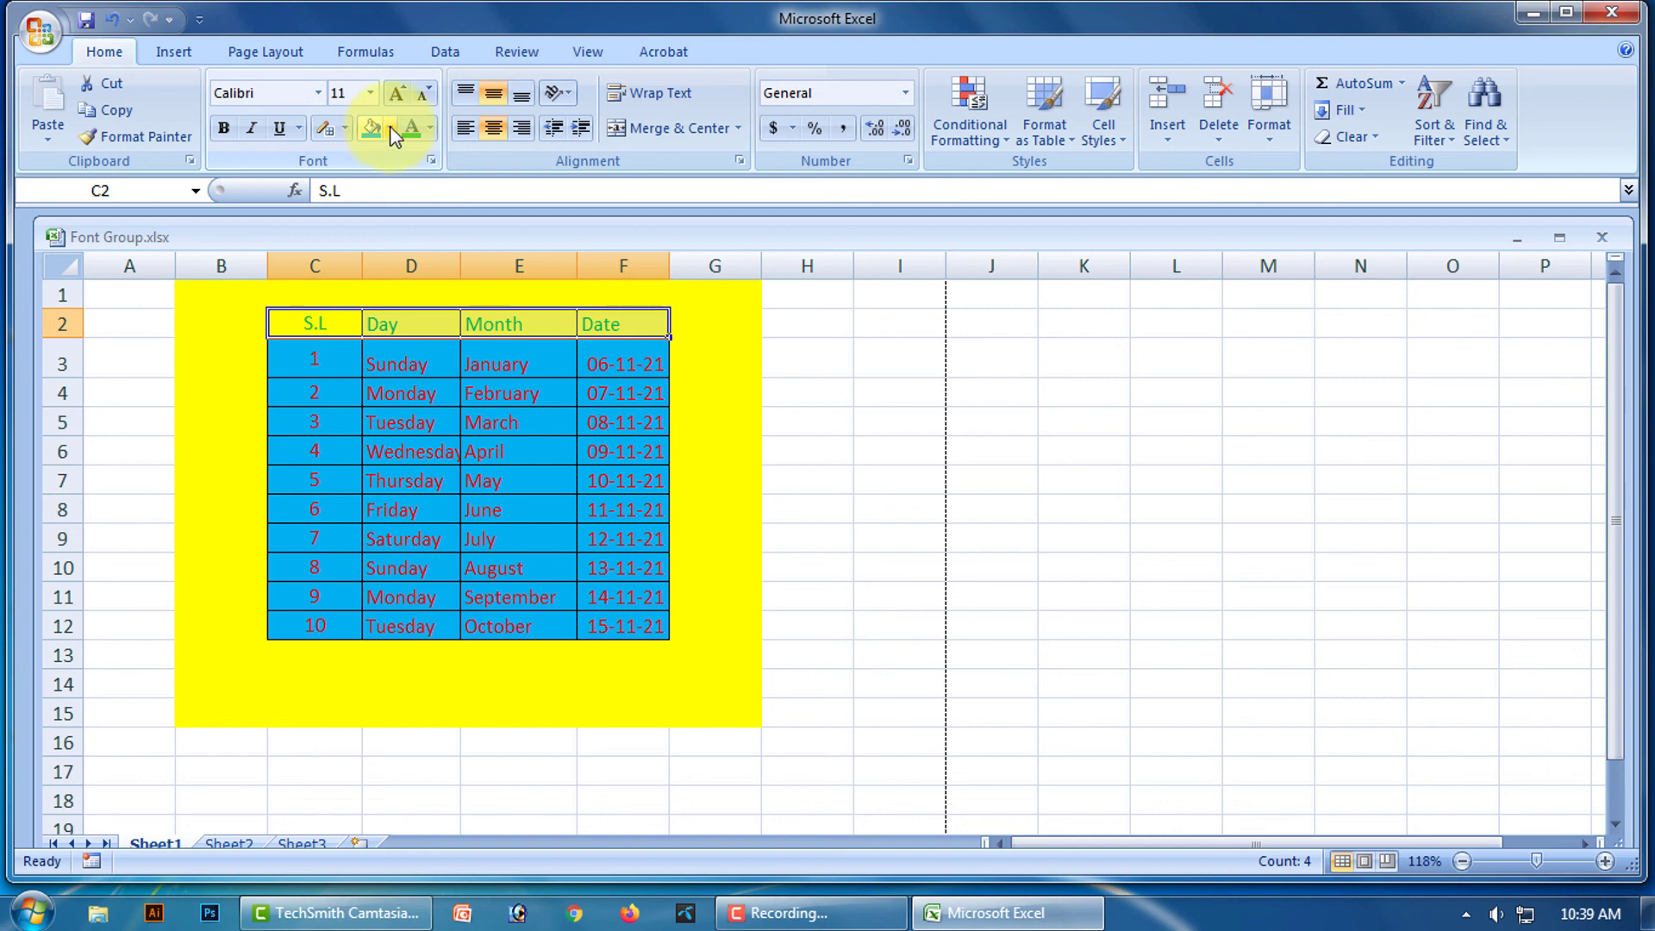
left_click(390, 128)
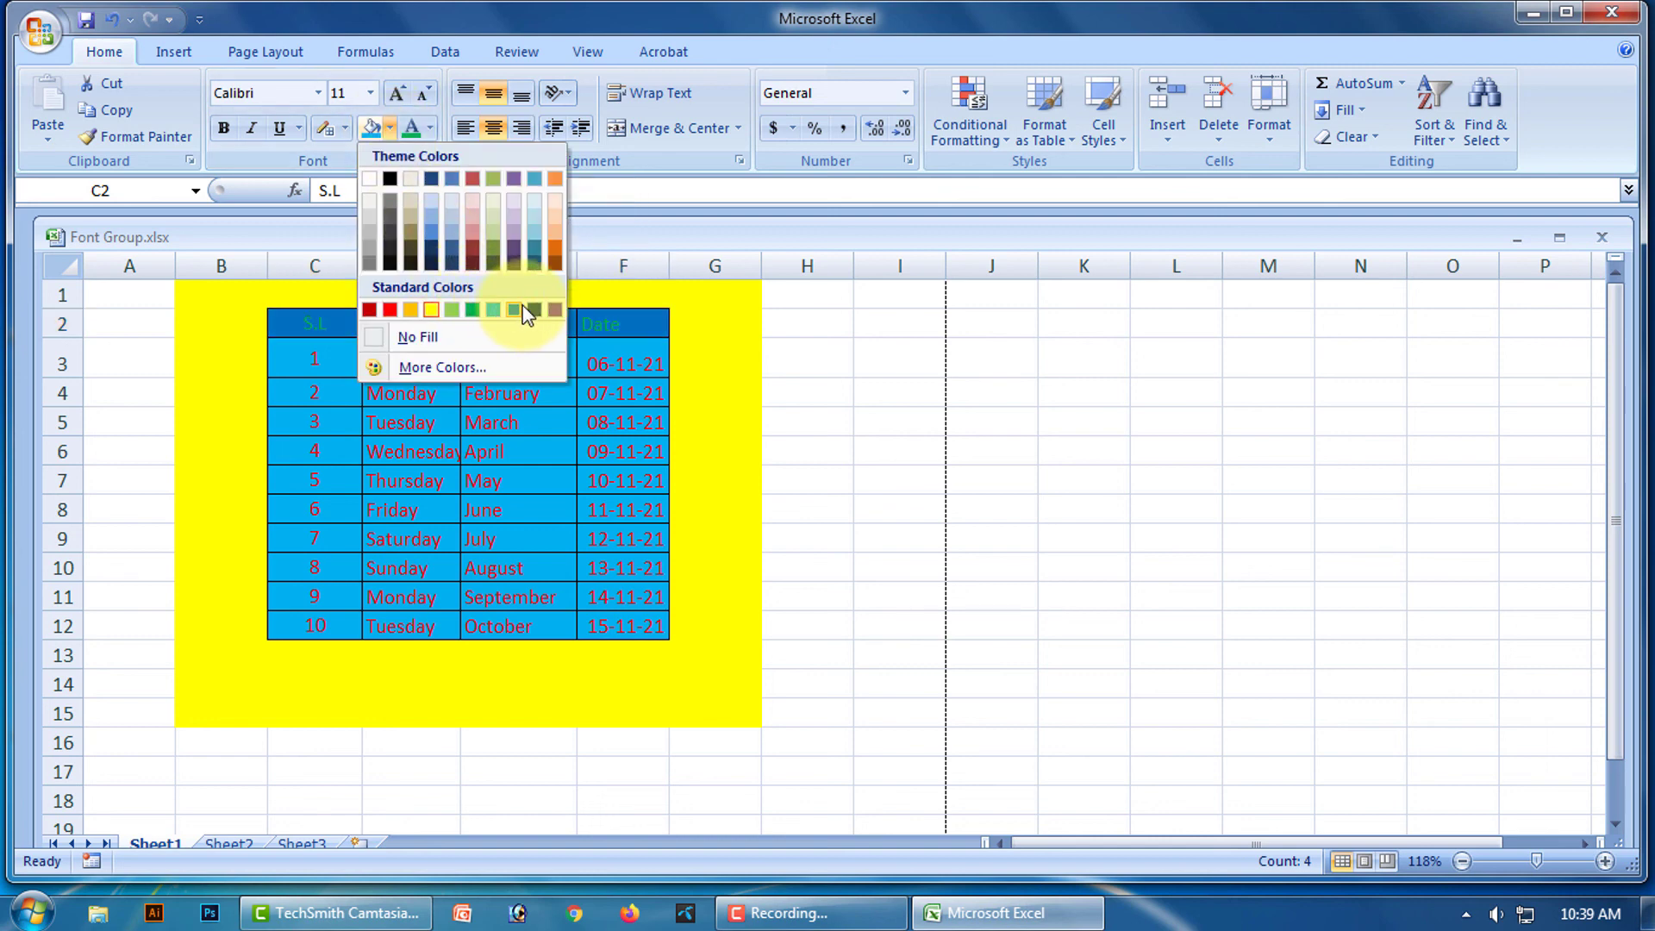
left_click(479, 246)
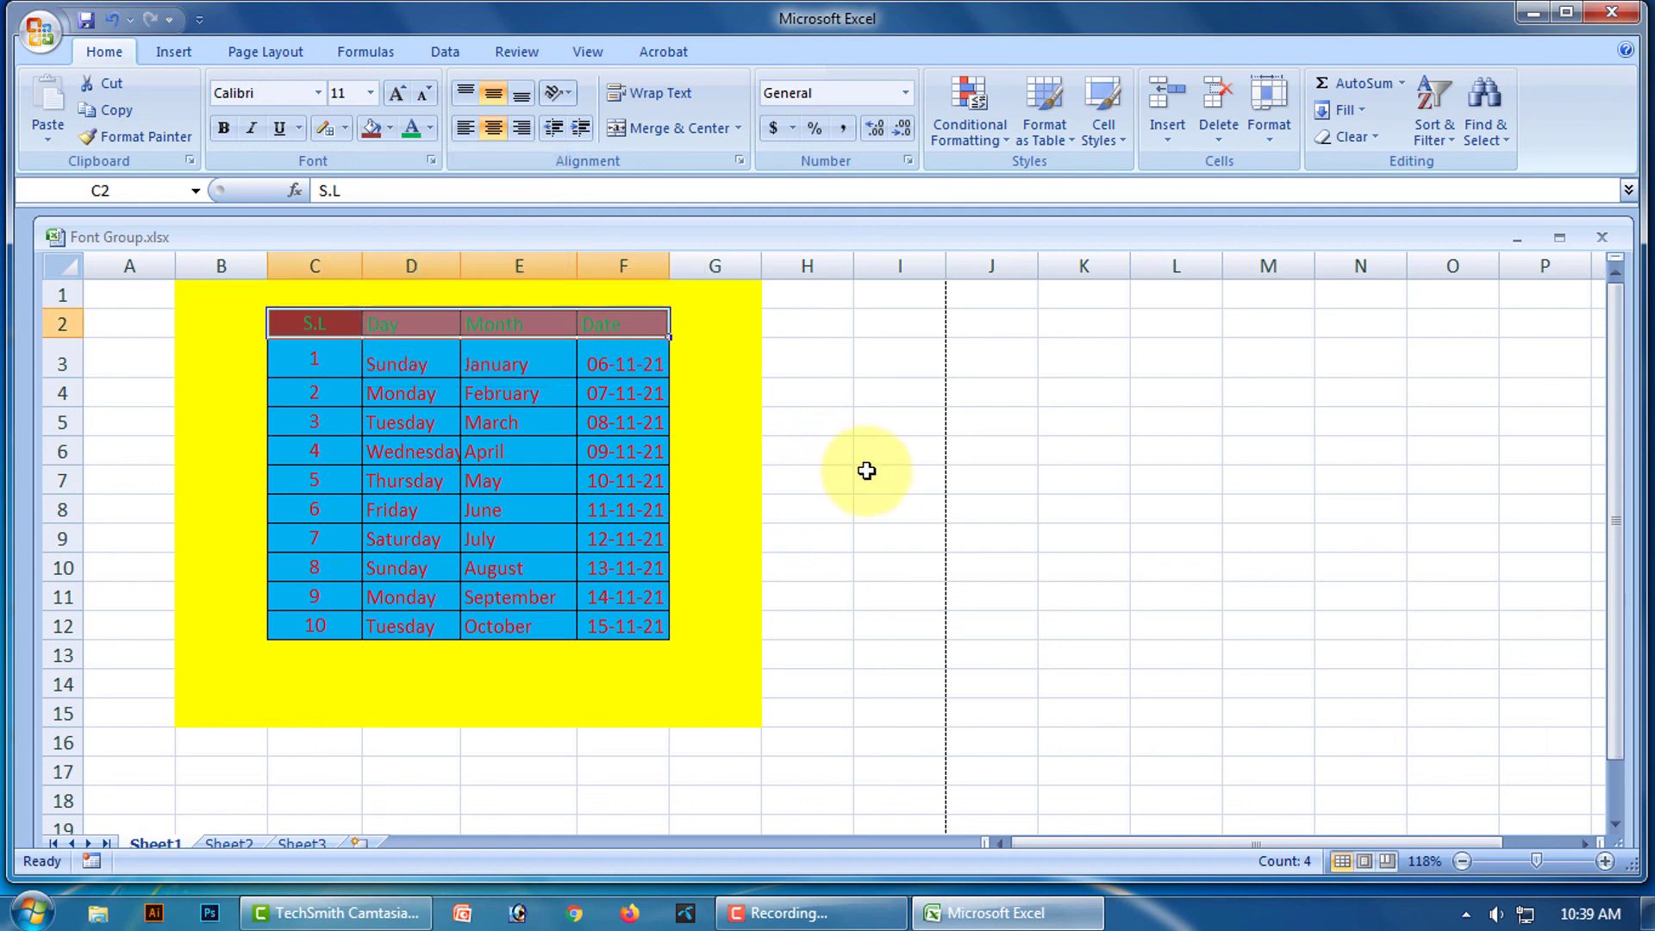
left_click(878, 471)
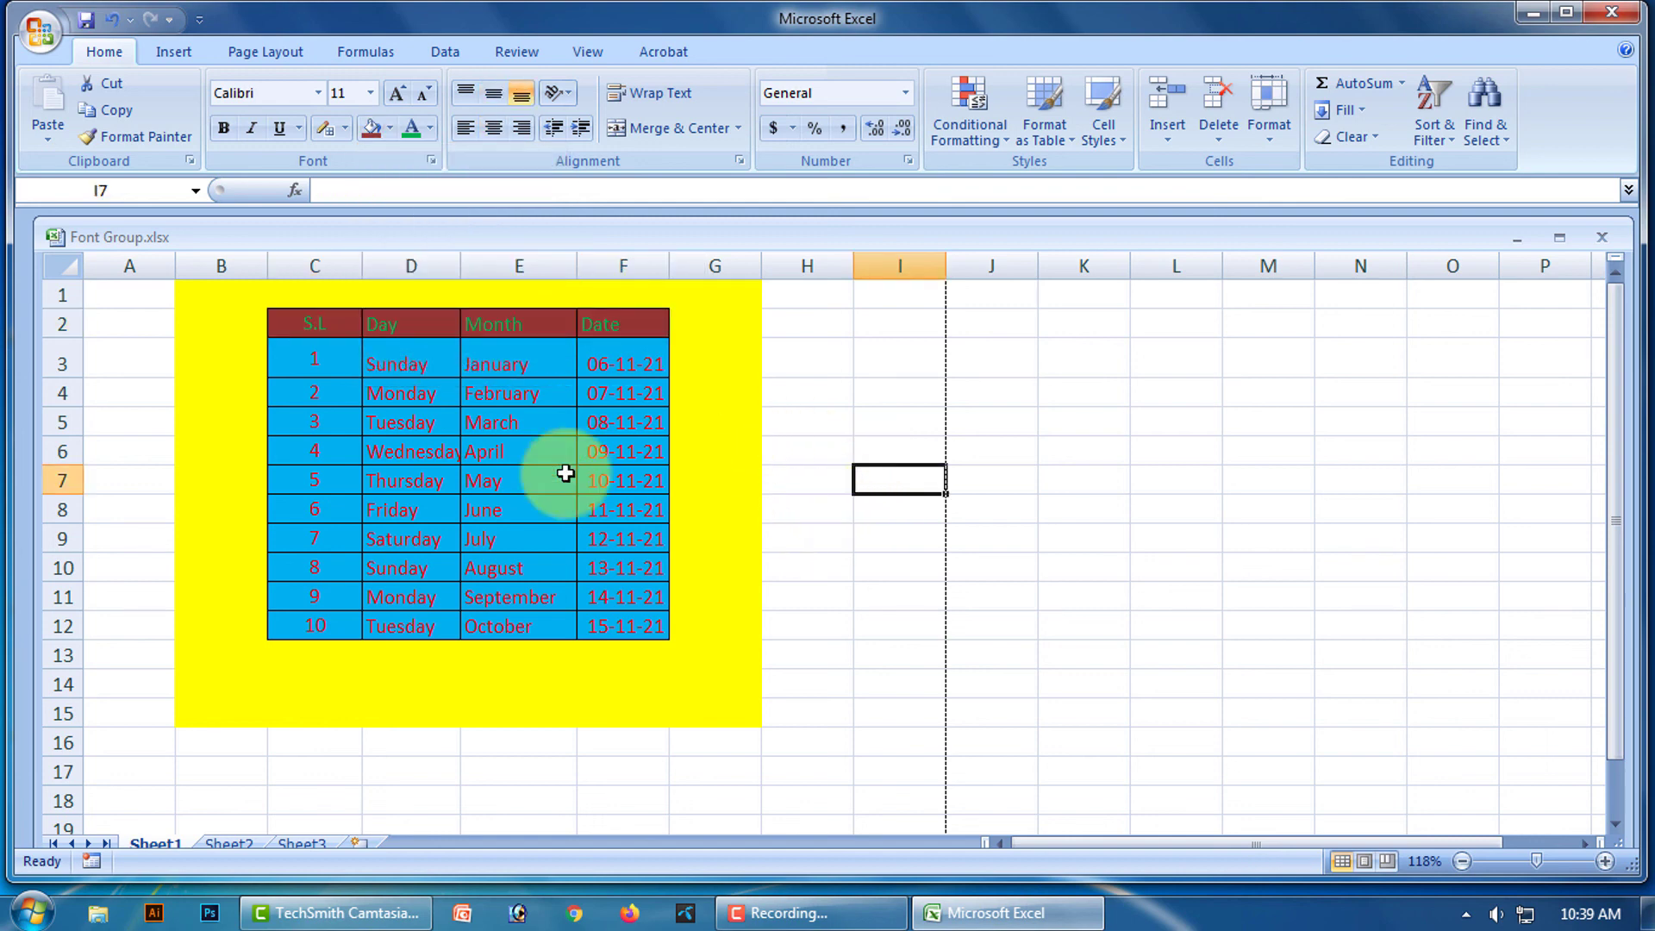
Deselect the table at H4, check it in Print Preview, then close the preview.
left_click(603, 54)
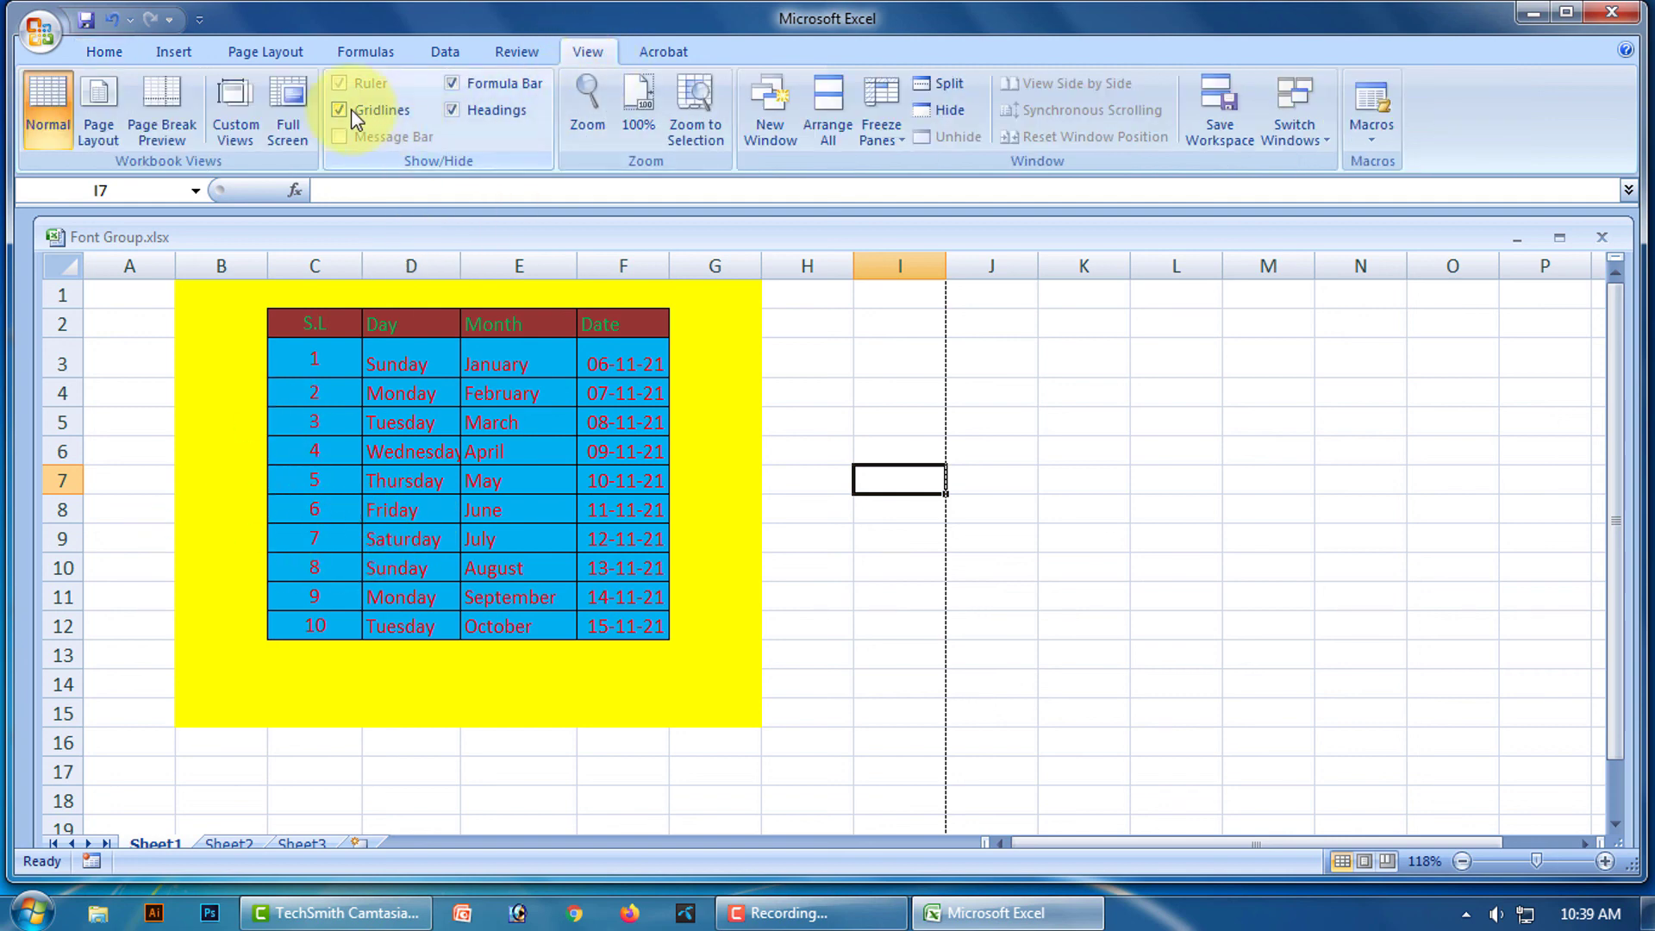
left_click(823, 395)
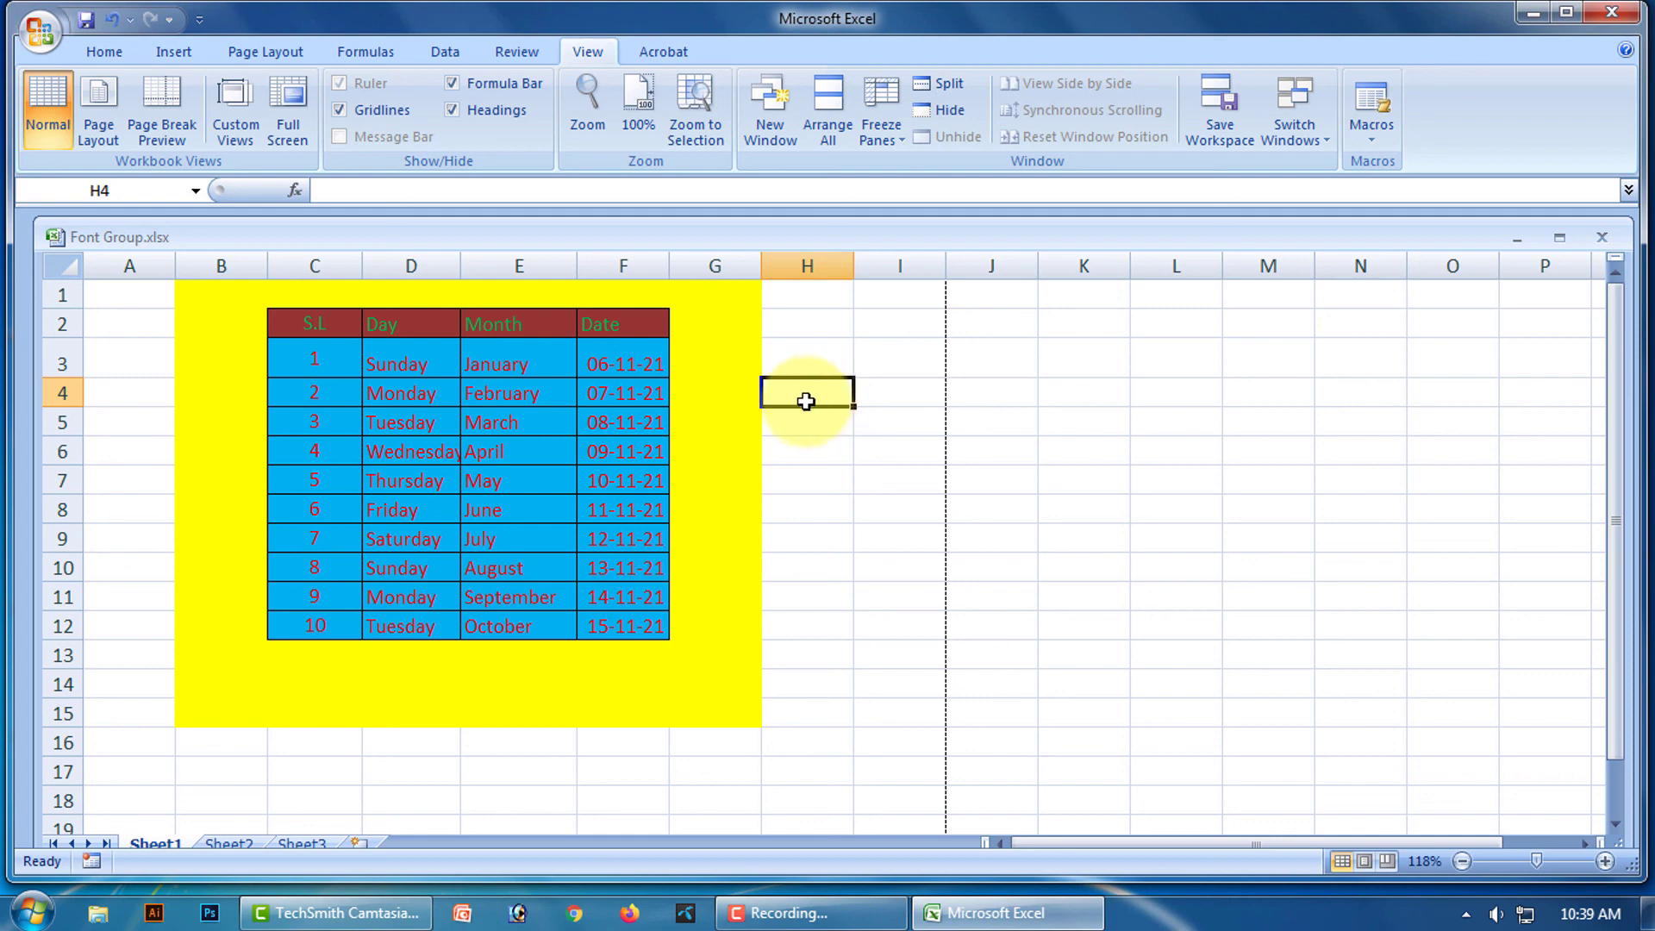
left_click(39, 33)
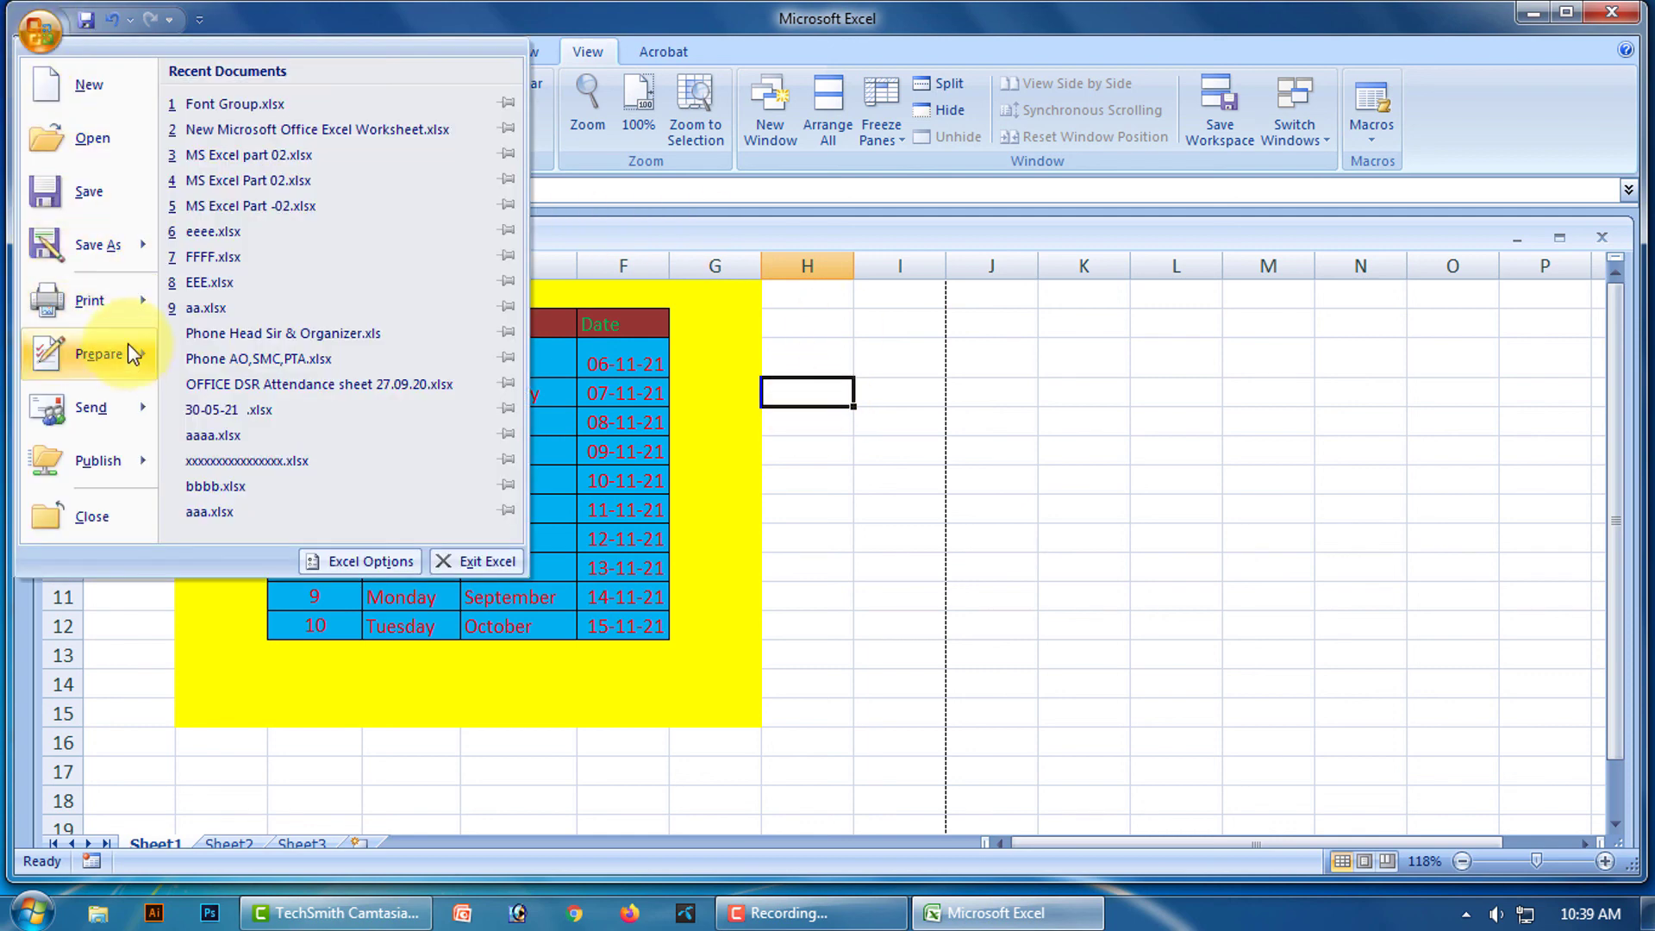
mouse_move(99, 304)
left_click(267, 257)
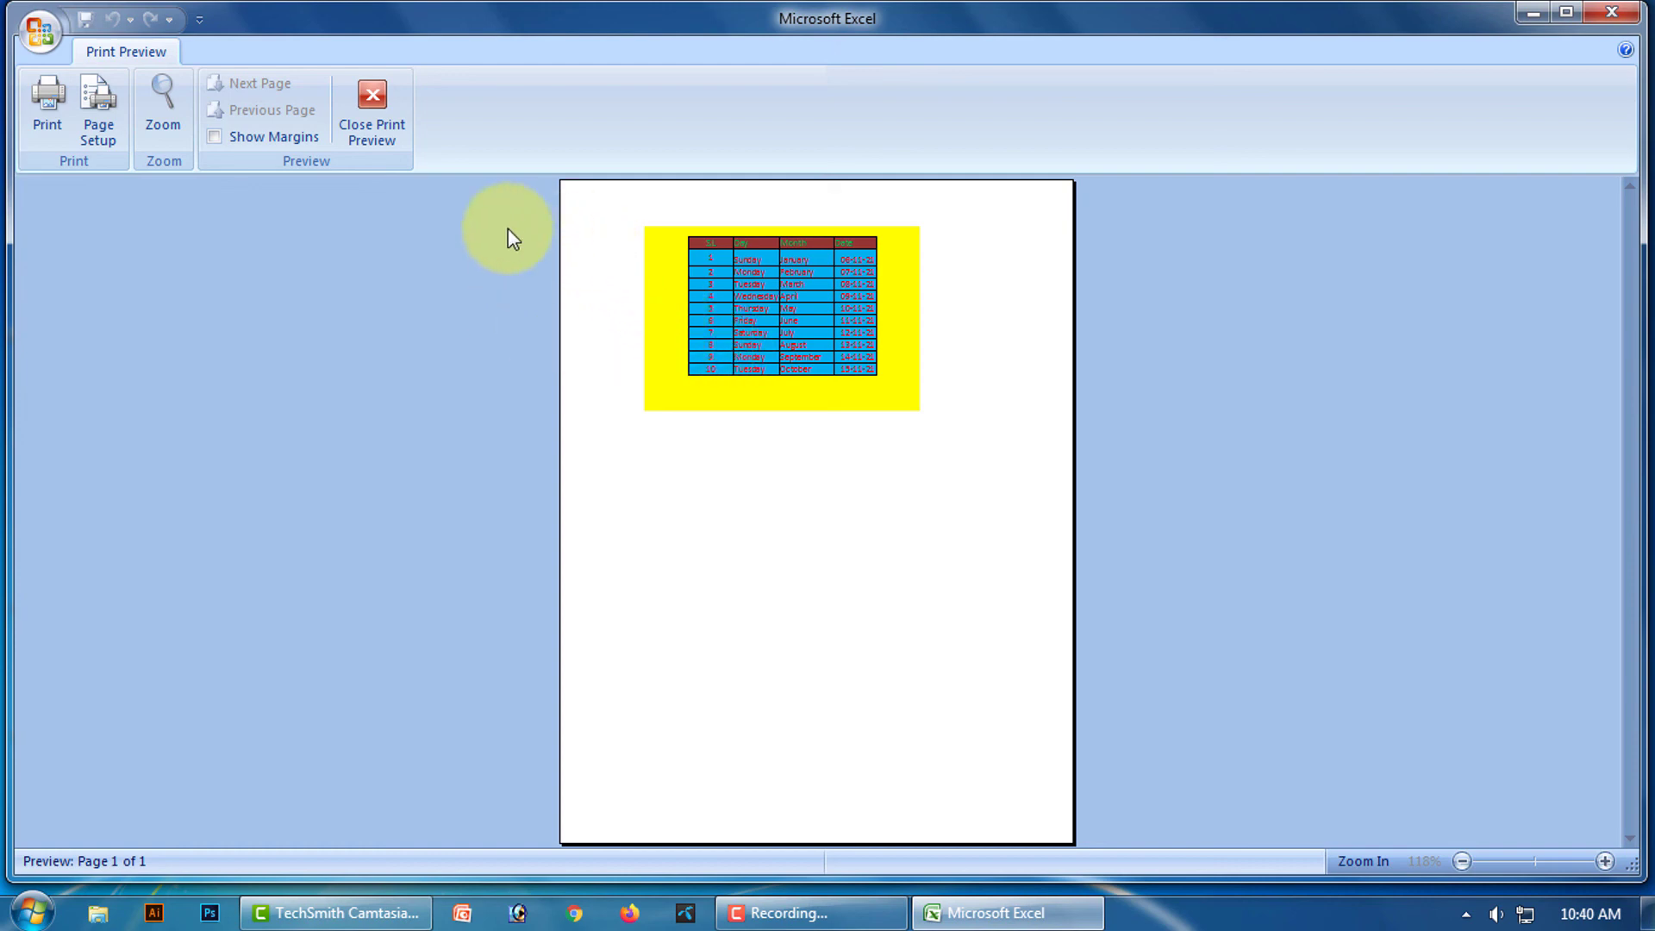
left_click(372, 102)
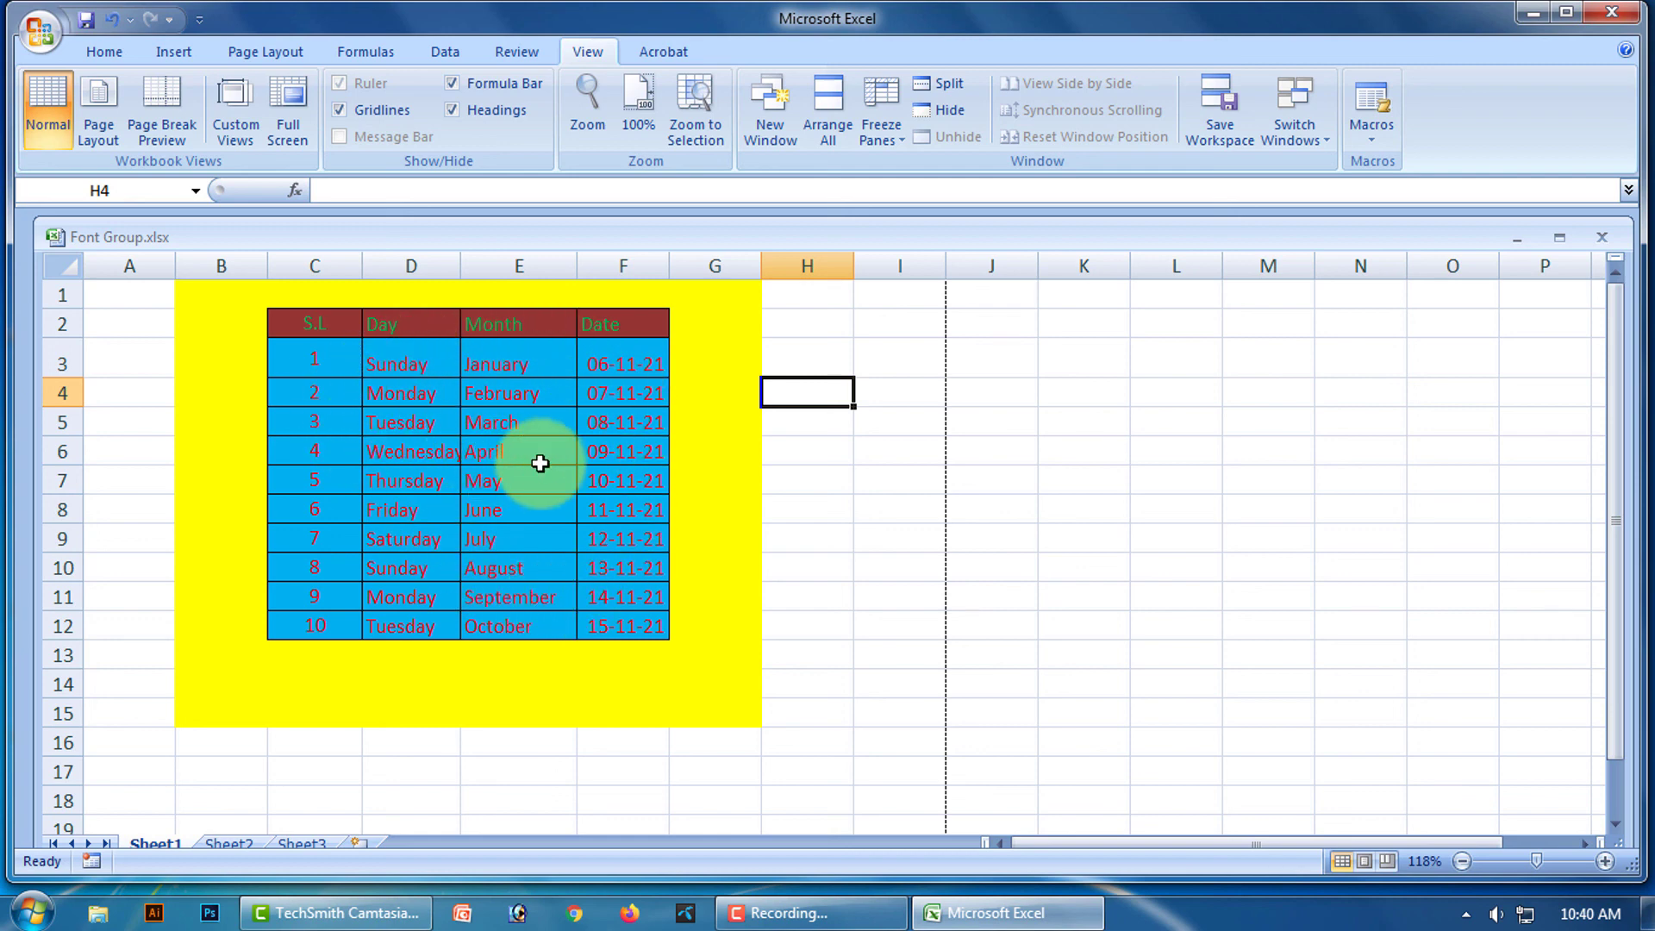
key("ctrl+n")
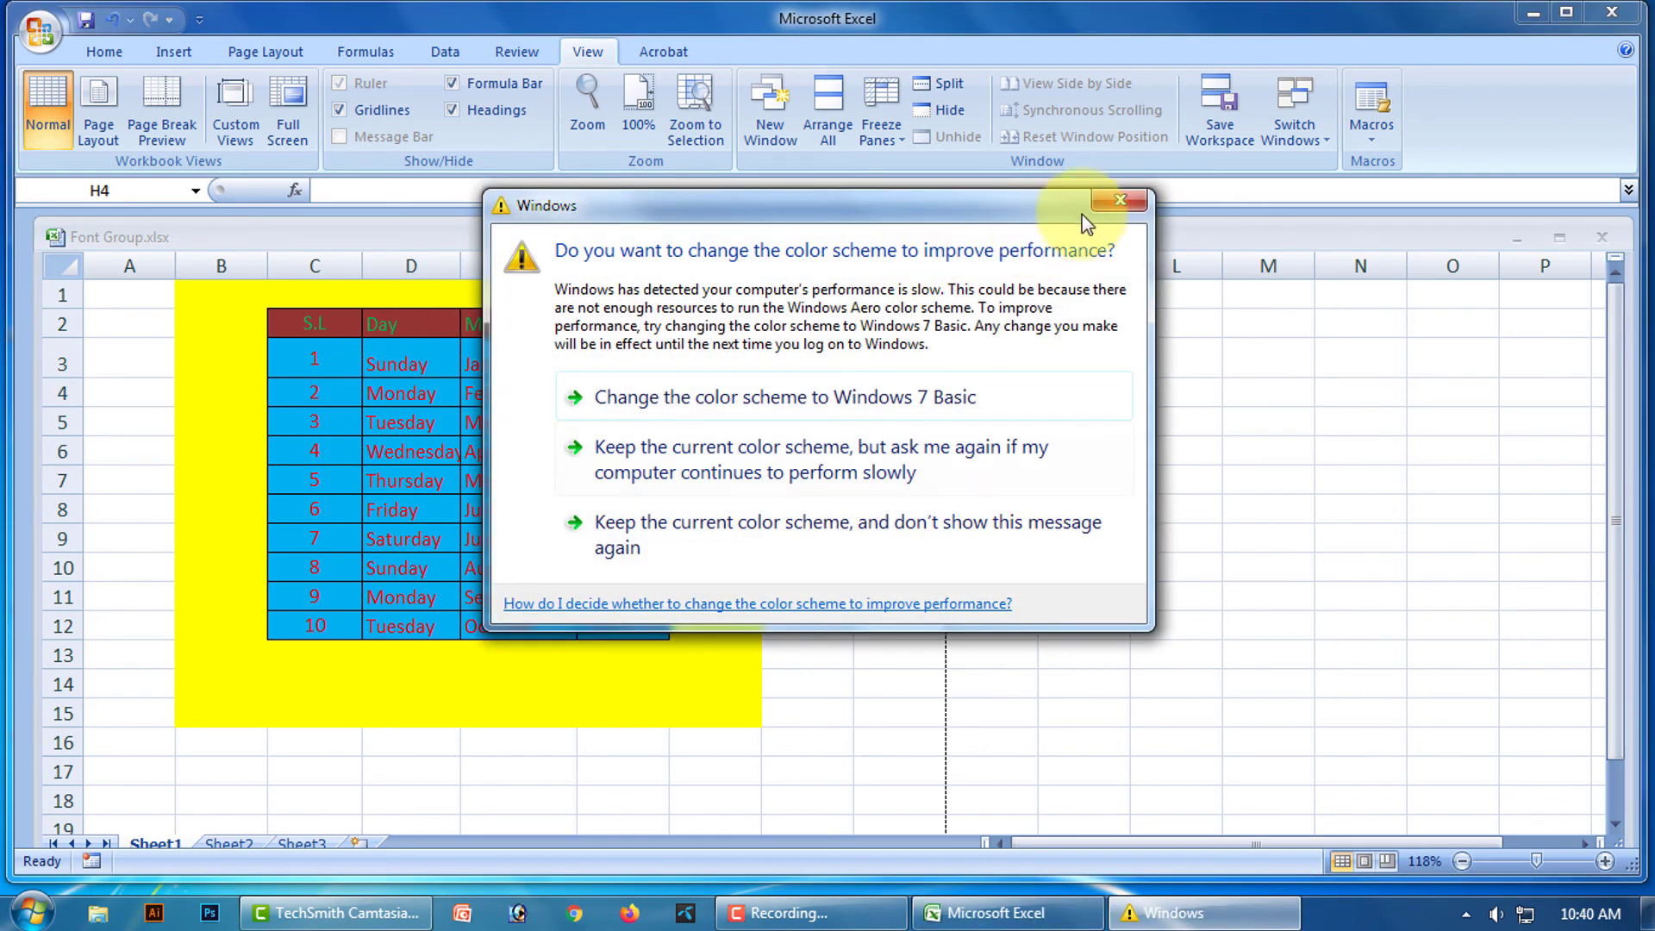
left_click(1136, 200)
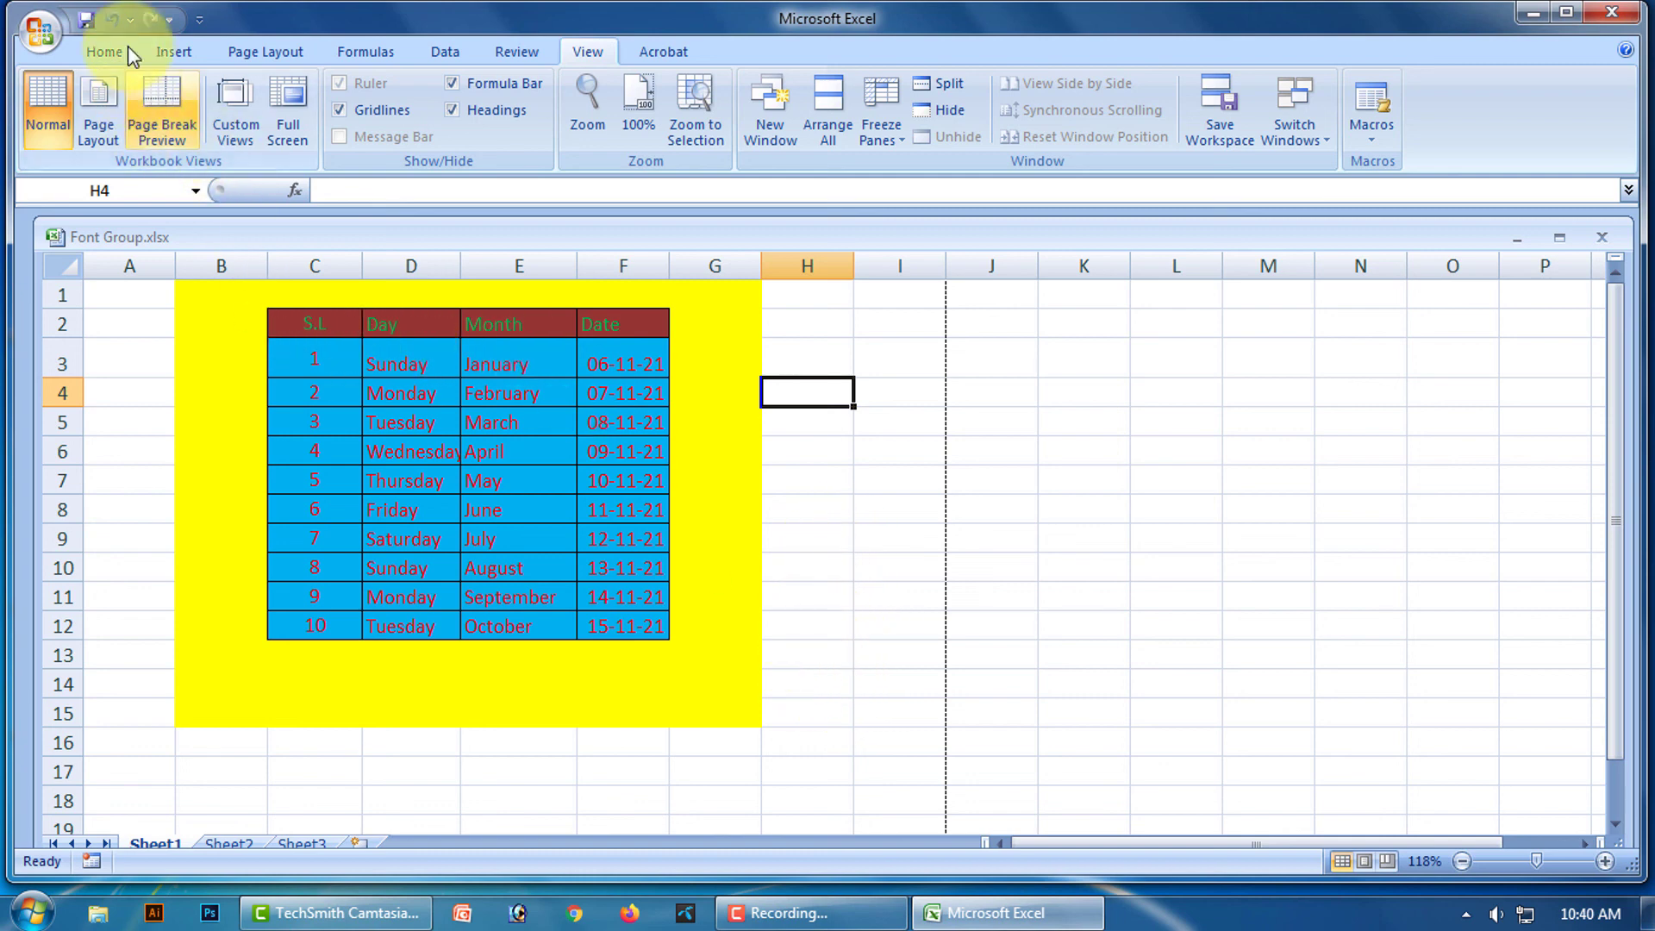
Switch back to the Home ribbon with the finished bordered, coloured table showing.
left_click(95, 50)
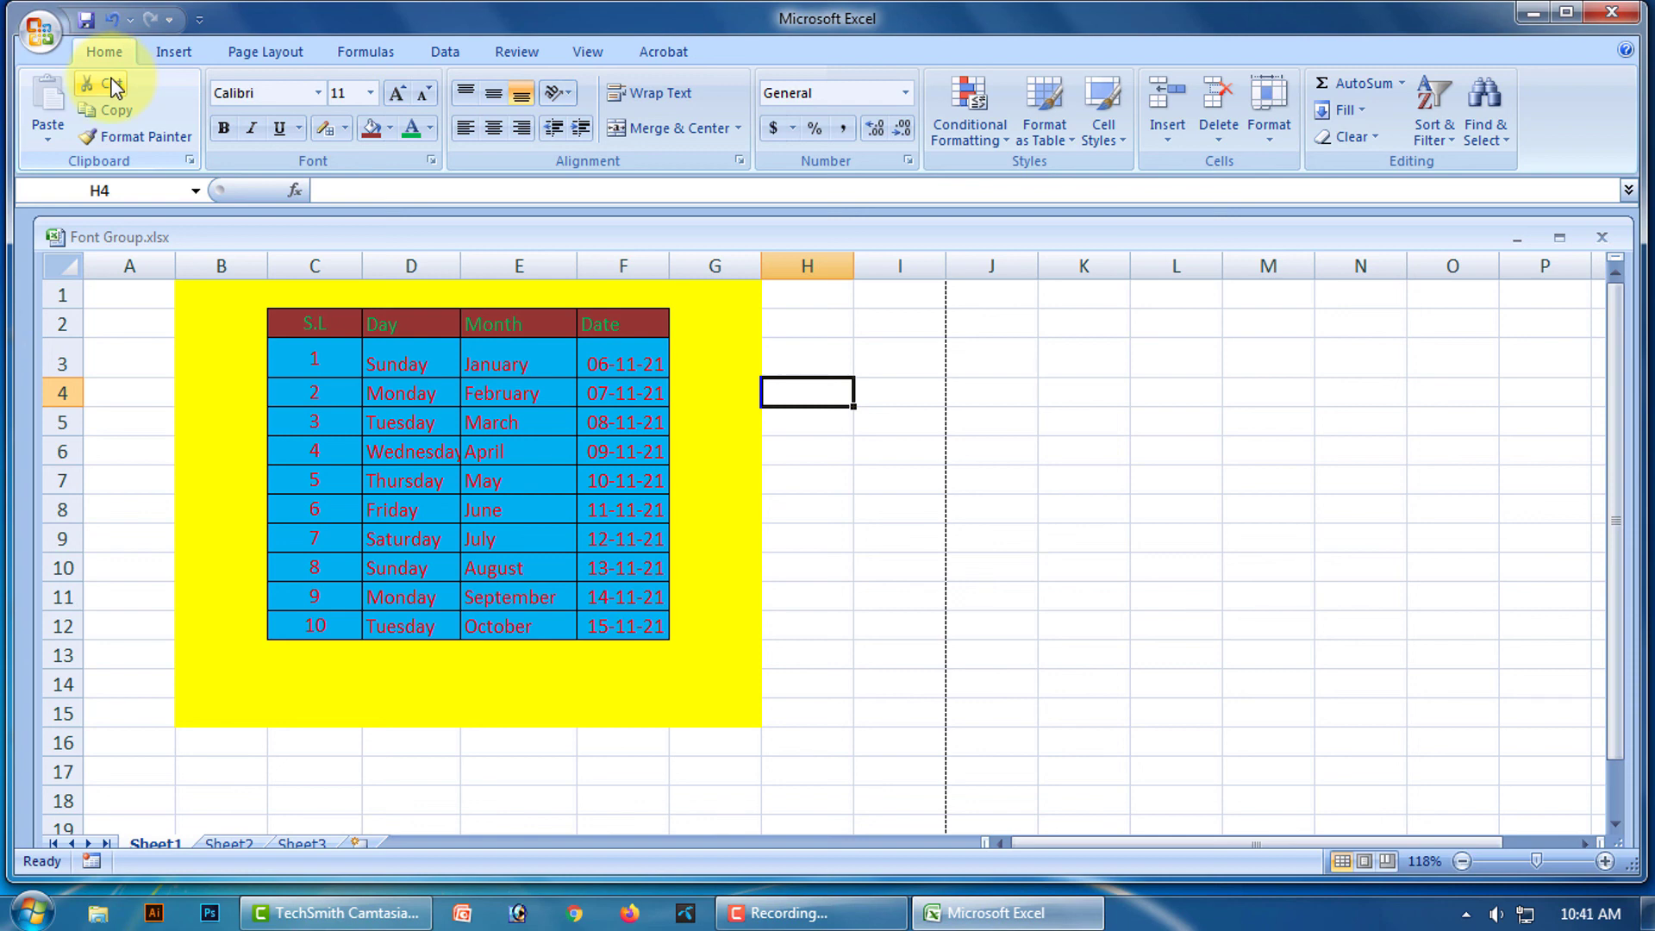
left_click(823, 909)
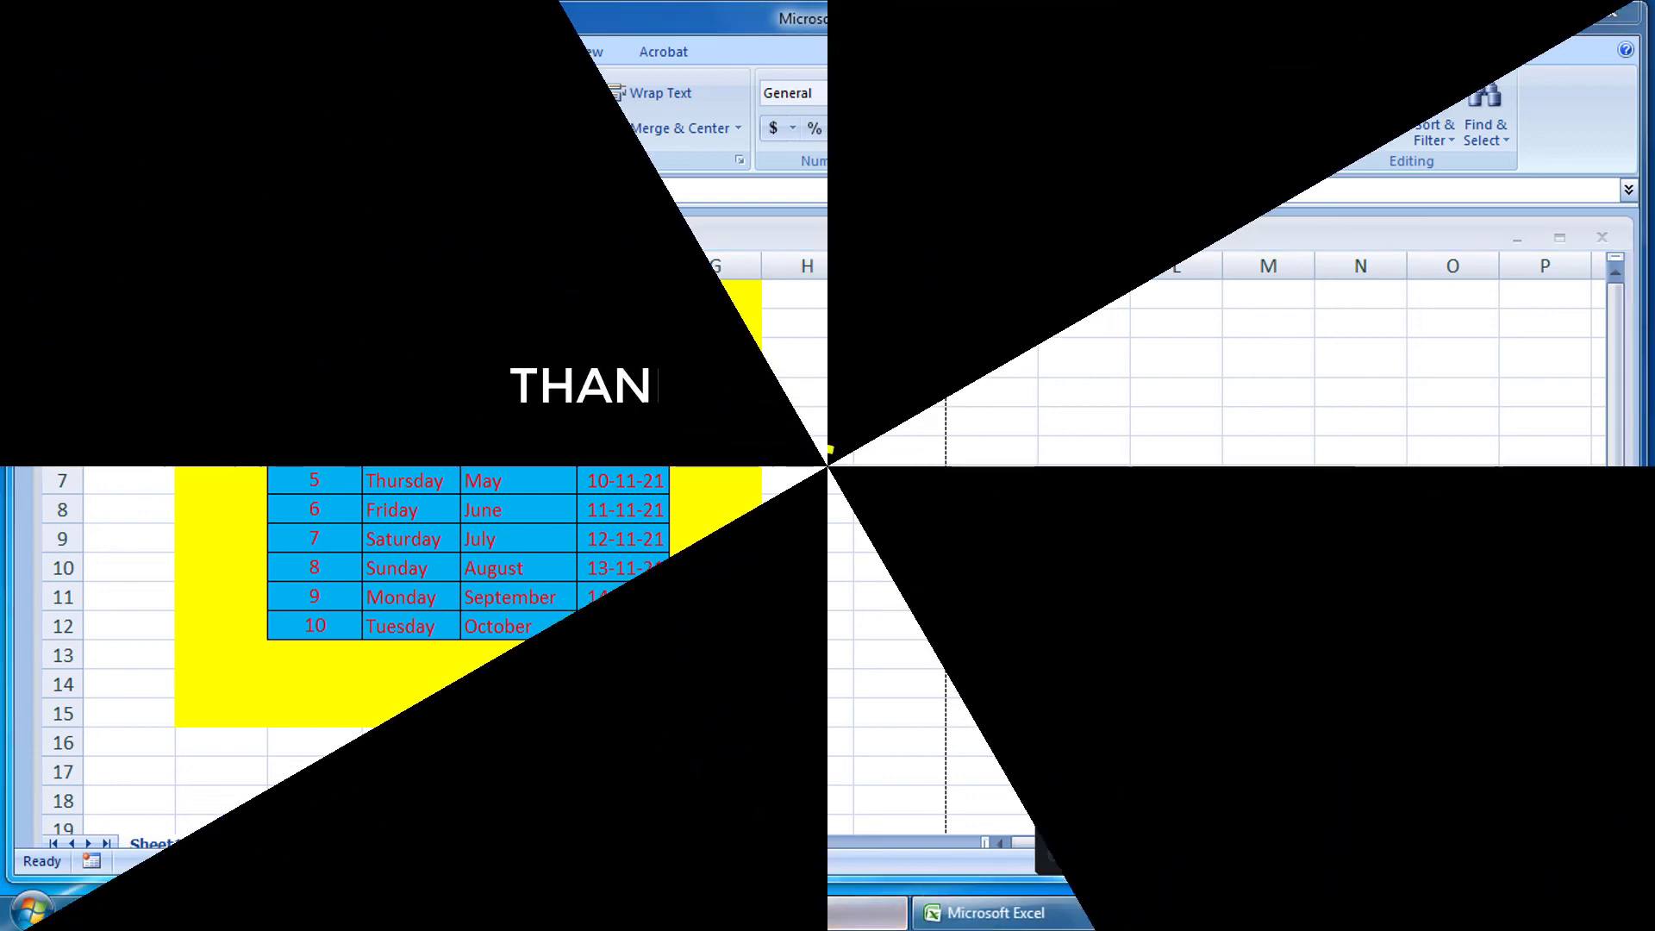